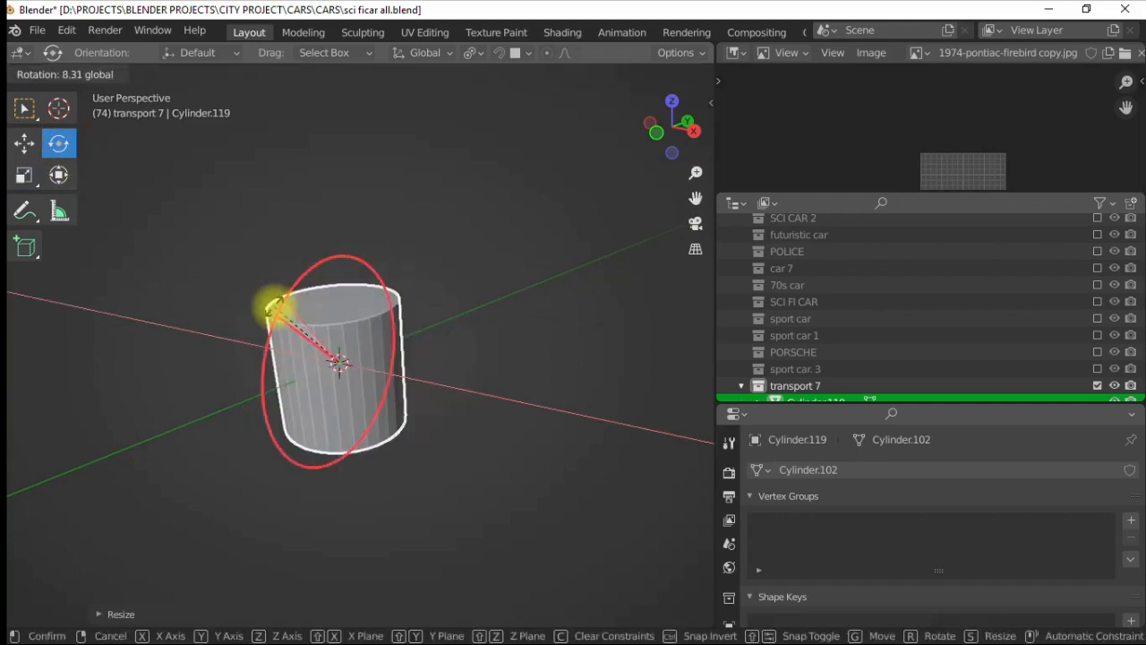
- Scale the rotated cylinder's mesh into a short, wide disc along its axis
key(Tab)
click(24, 174)
key(s)
click(319, 367)
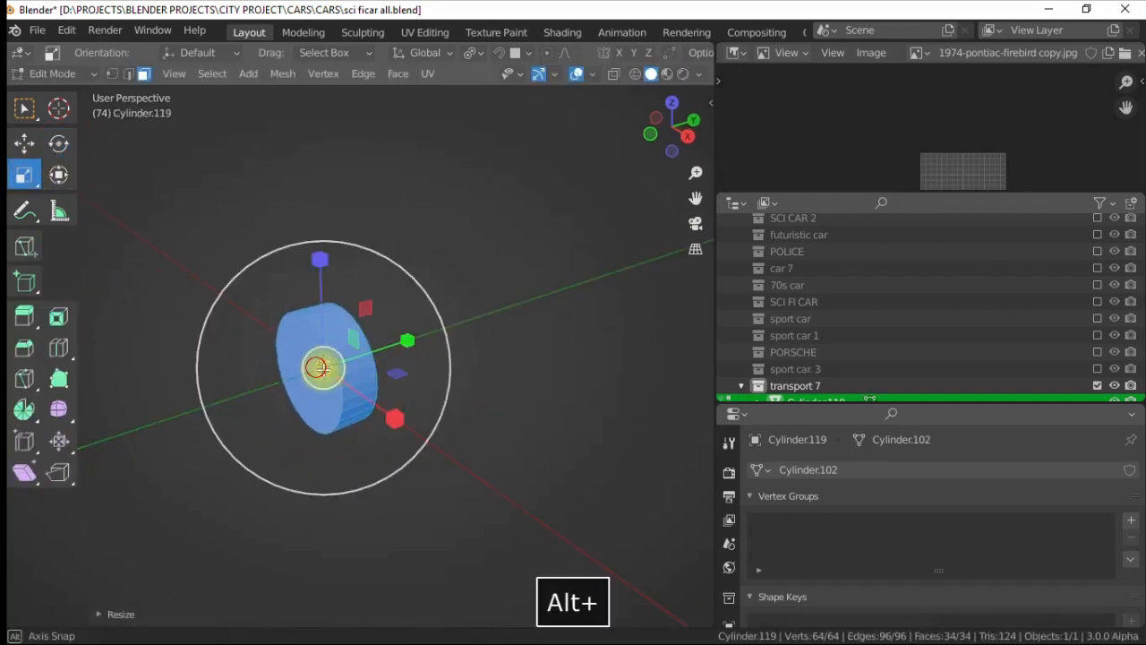
- Bevel the edge loops around both cylinder caps with a width of about 0.1 m and 3 segments
key(ctrl+e)
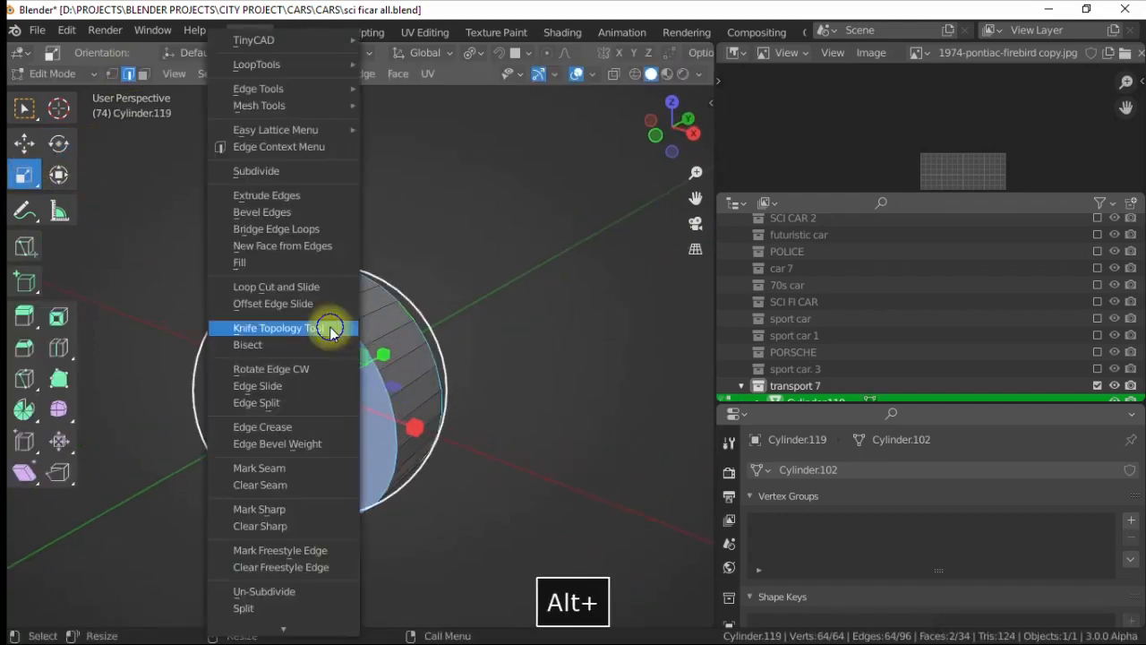
click(328, 325)
click(259, 200)
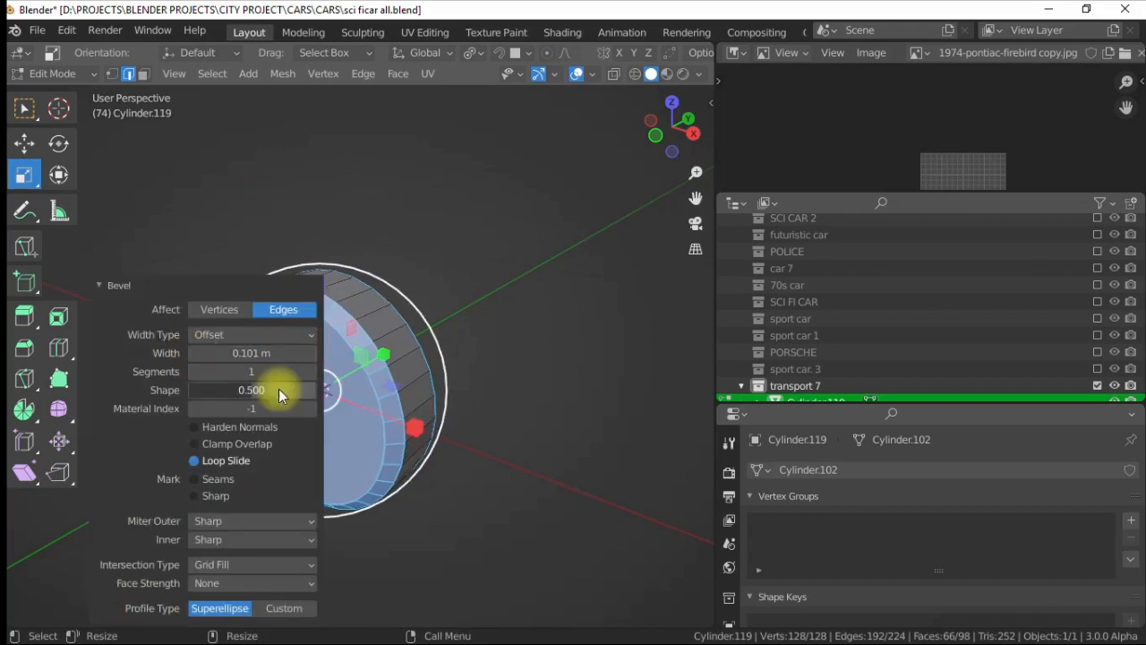
key(ctrl+b)
click(199, 285)
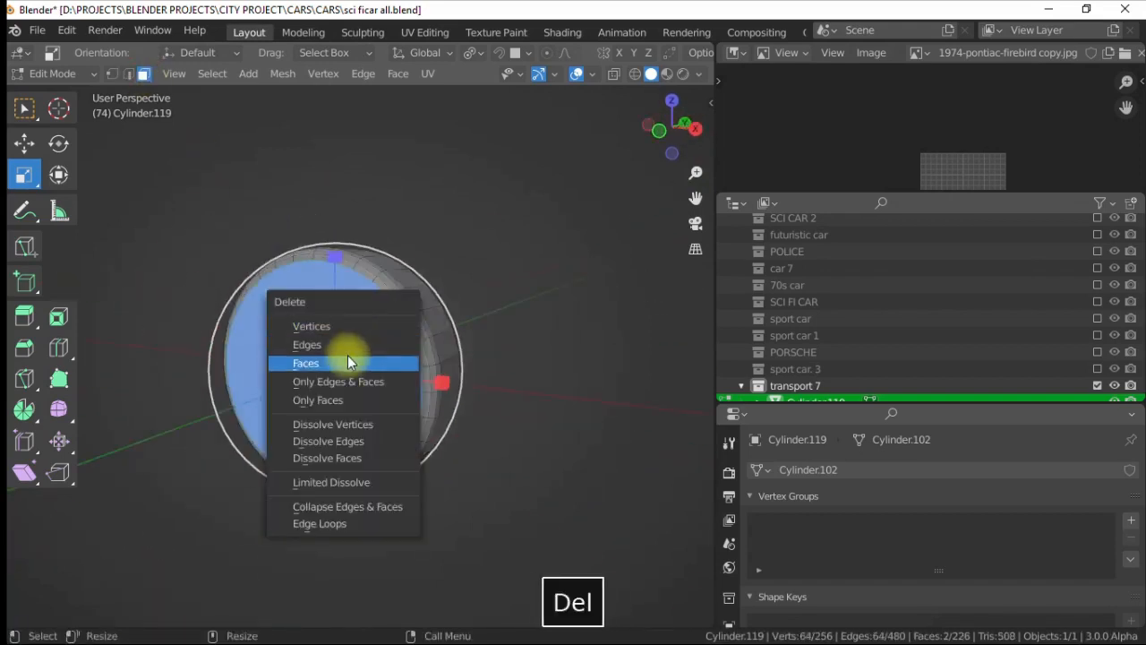
- Delete the two cap faces of the cylinder and resize the edge loops around the openings
middle_drag(224, 334, 358, 335)
key(s)
key(ctrl+z)
key(period)
click(394, 362)
- Bridge the two open edge loops to form the inner wall of the wheel ring
key(ctrl+e)
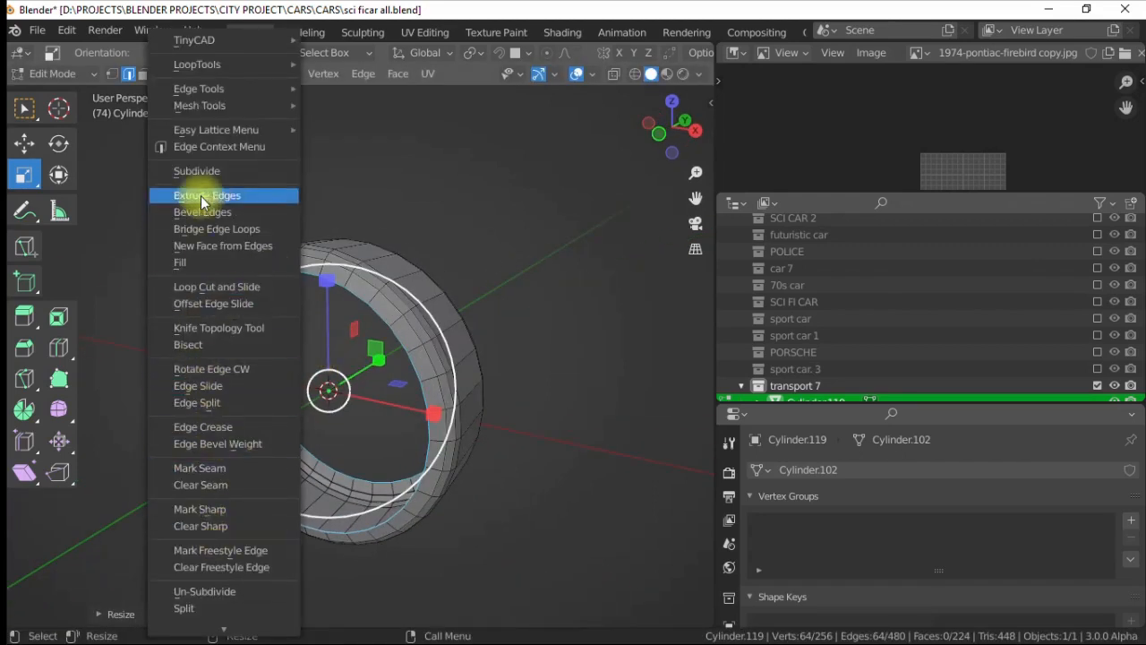
click(205, 230)
middle_drag(218, 268, 263, 287)
- Bevel the two inner edge loops of the ring with 3 segments
alt+click(263, 287)
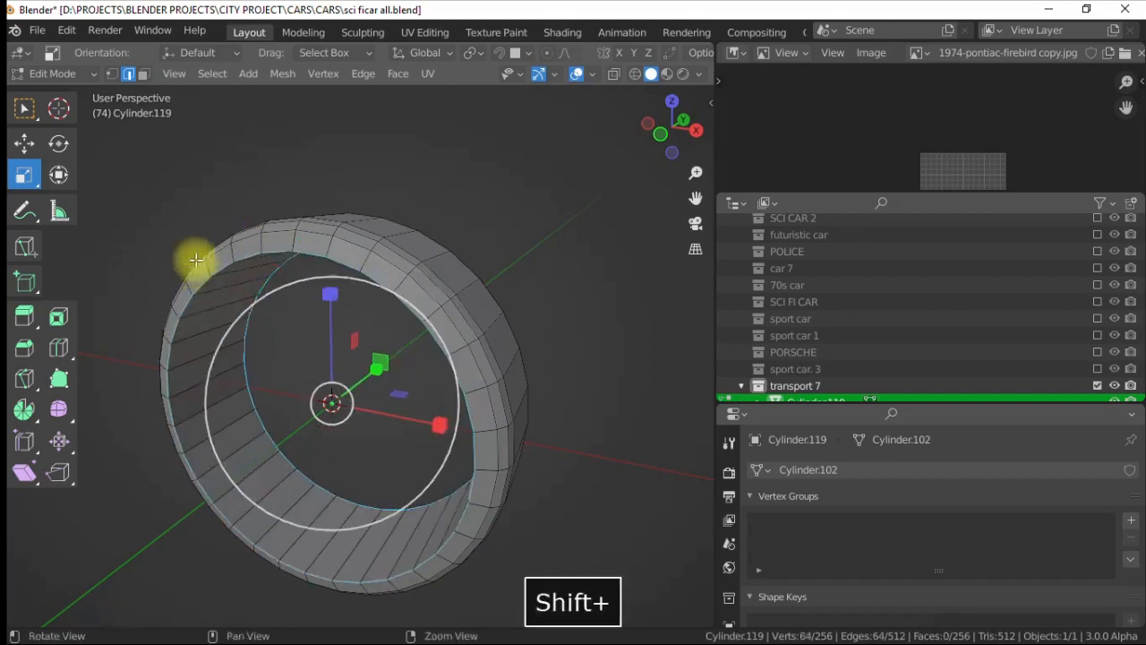
key(ctrl+e)
click(174, 225)
middle_drag(173, 205, 156, 87)
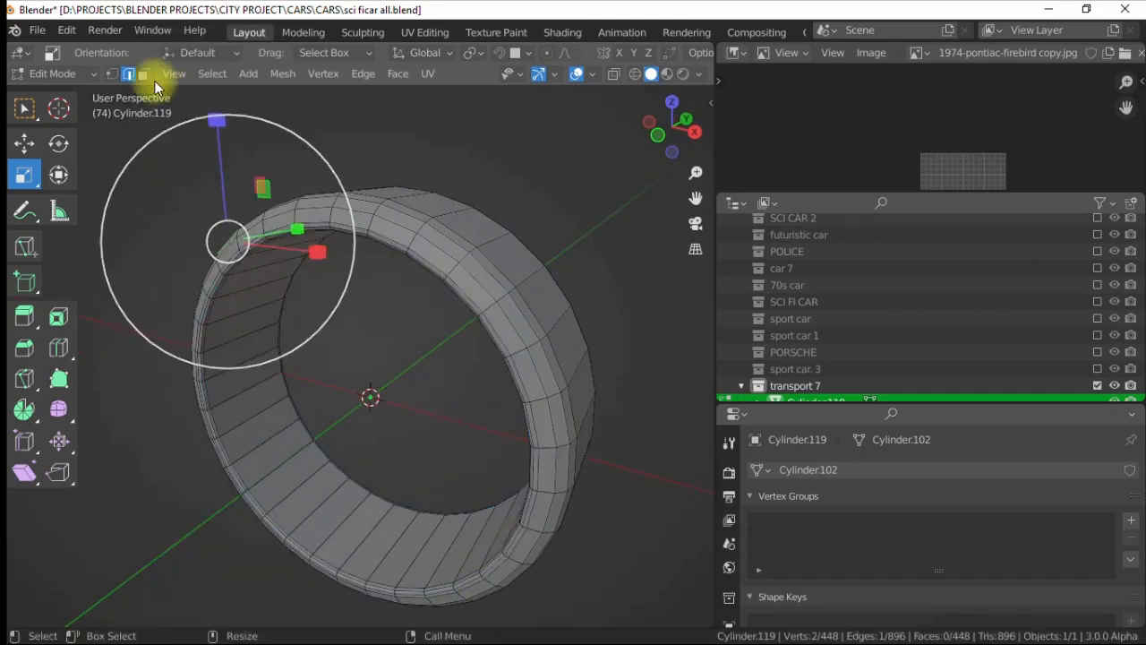
- Duplicate the ring's inner wall faces, separate them into their own object and select that object
right_click(250, 300)
mouse_move(187, 580)
click(399, 502)
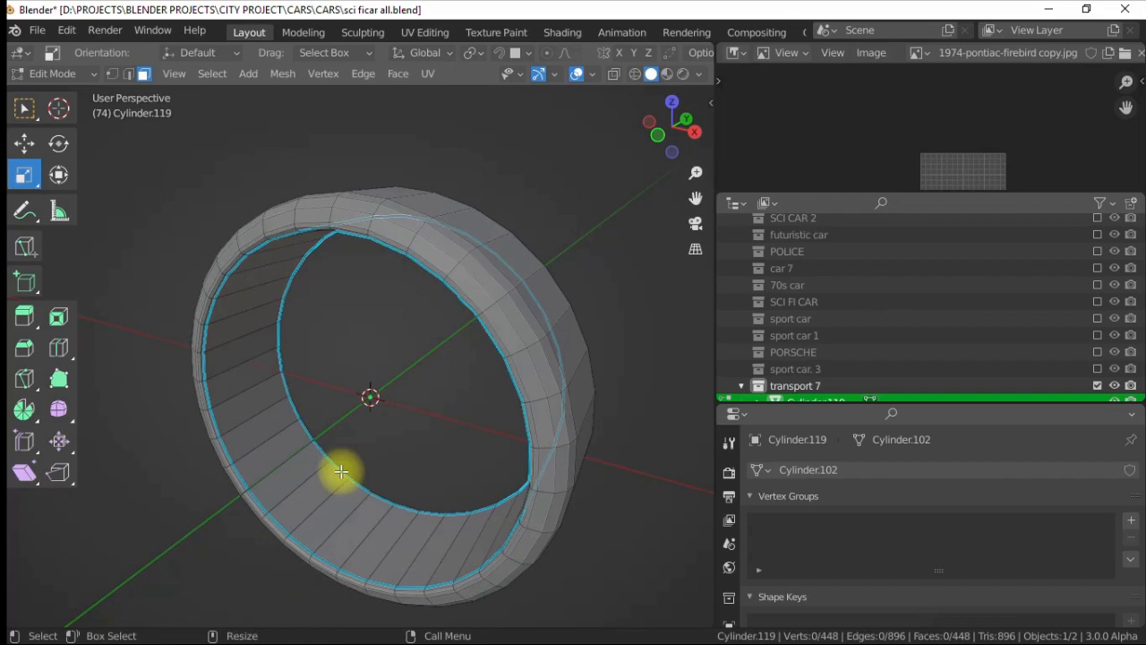
key(Tab)
click(245, 312)
- Extrude the separated inner wall and resize it inward to form a thick rim band
key(Tab)
key(alt+e)
click(115, 217)
click(92, 174)
middle_drag(93, 174, 180, 267)
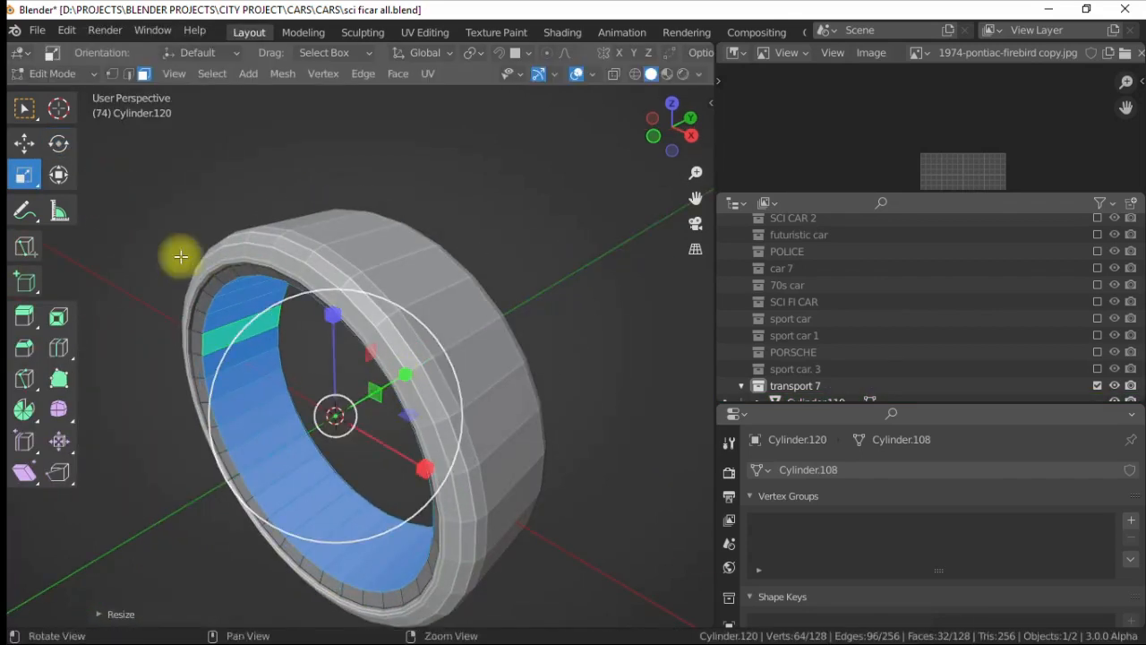
- Bevel the edge loops of the inner rim band with 3 segments and return to Object Mode
scroll(180, 267, up, 3)
key(2)
alt+click(248, 257)
click(414, 370)
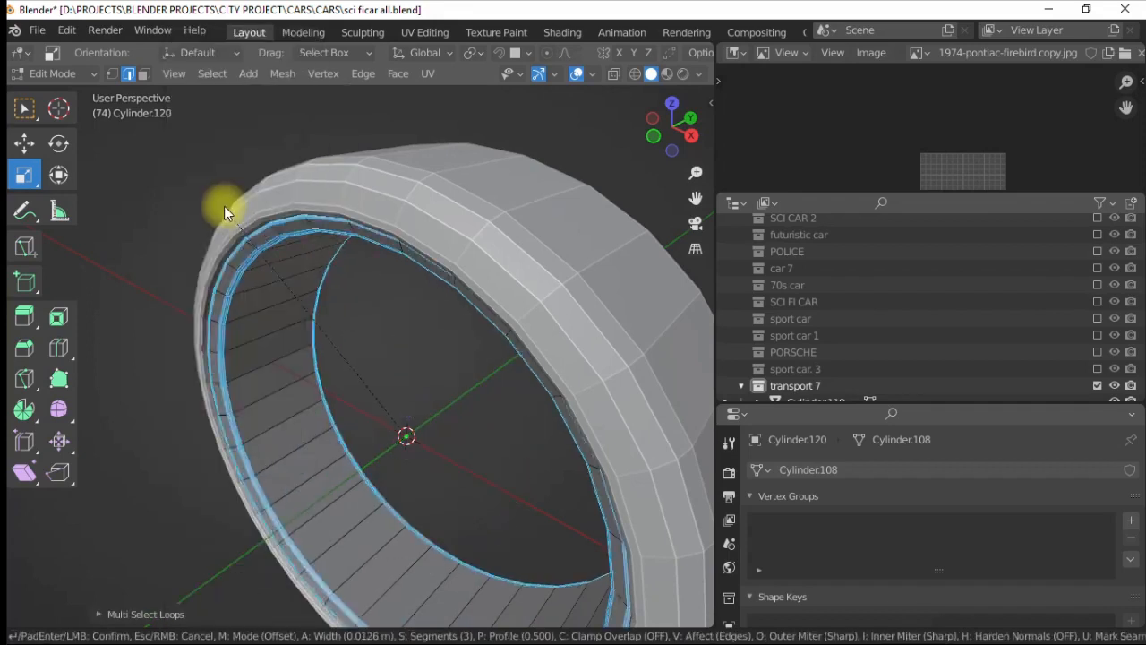
middle_drag(197, 197, 417, 349)
key(Tab)
key(alt+a)
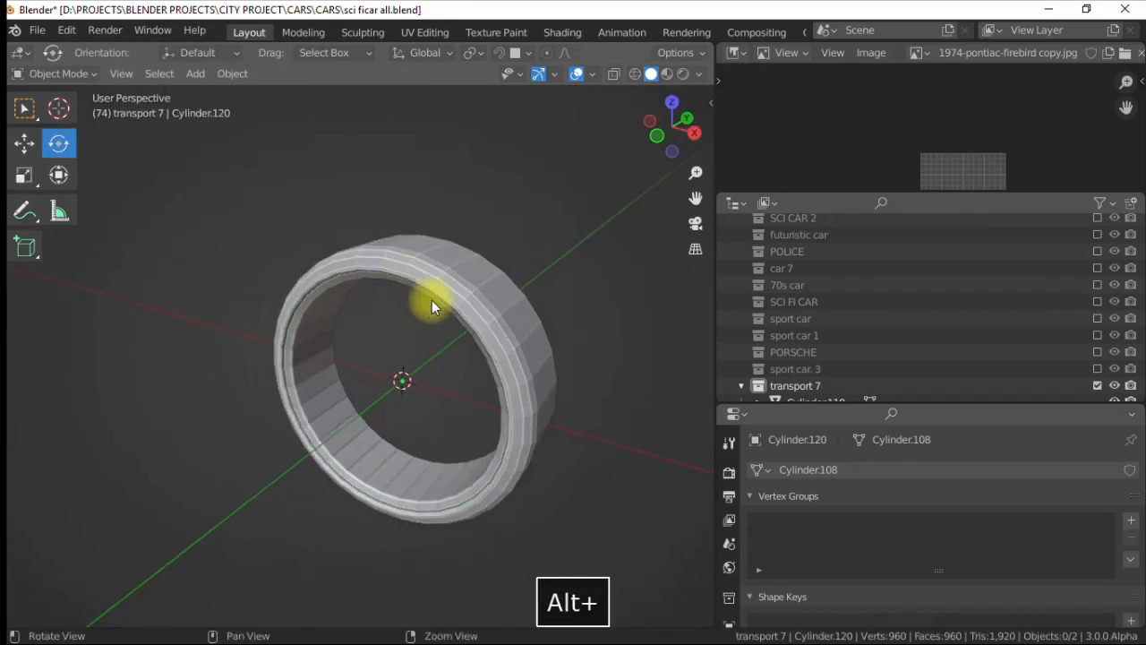
- Add a cylinder mesh with 10 vertices at the wheel's centre
click(195, 74)
click(372, 181)
click(125, 614)
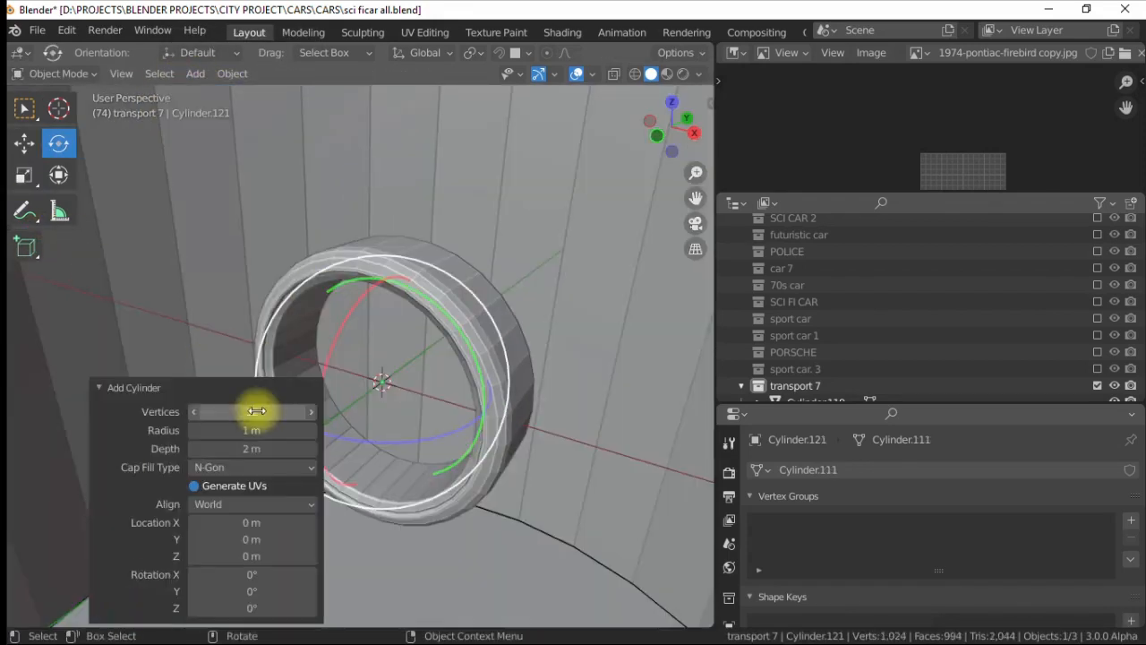
text(8)
key(Return)
- Scale the new cylinder down to hub size and rotate it to lie along the wheel's axis
key(shift+space)
key(s)
drag(248, 317, 328, 312)
key(s)
click(318, 349)
click(58, 143)
key(Return)
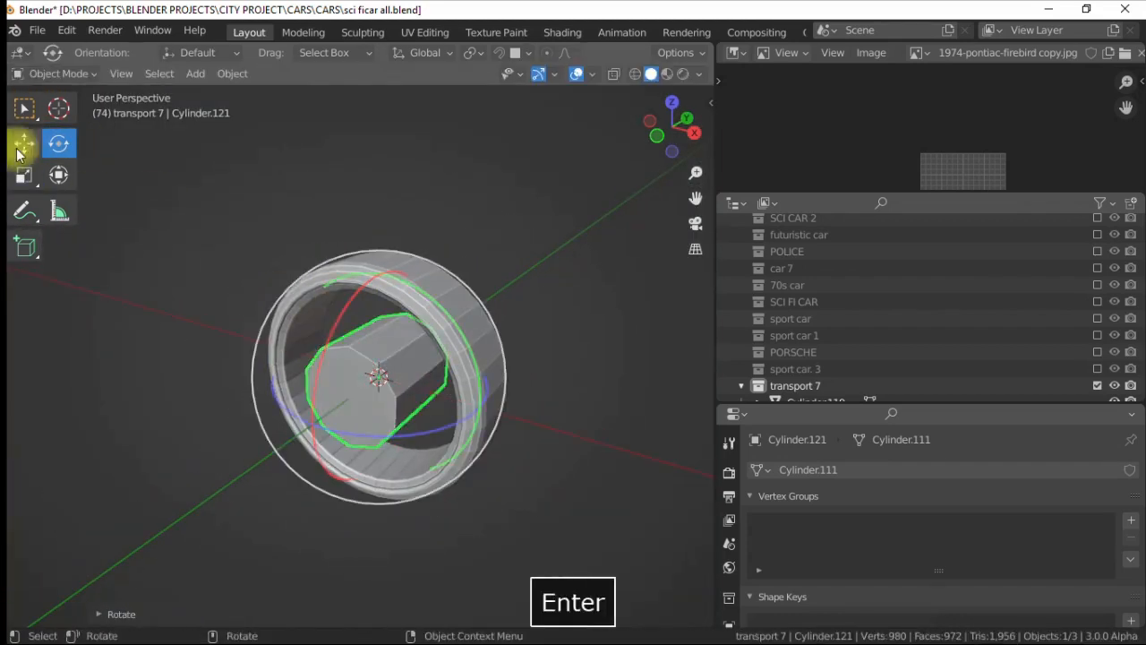
- Bevel the hub cylinder's lengthwise edges by about 0.2 m and delete everything except its front face
click(25, 175)
key(Tab)
key(2)
alt+click(427, 406)
middle_drag(427, 405, 407, 313)
alt+shift+click(388, 366)
key(ctrl+b)
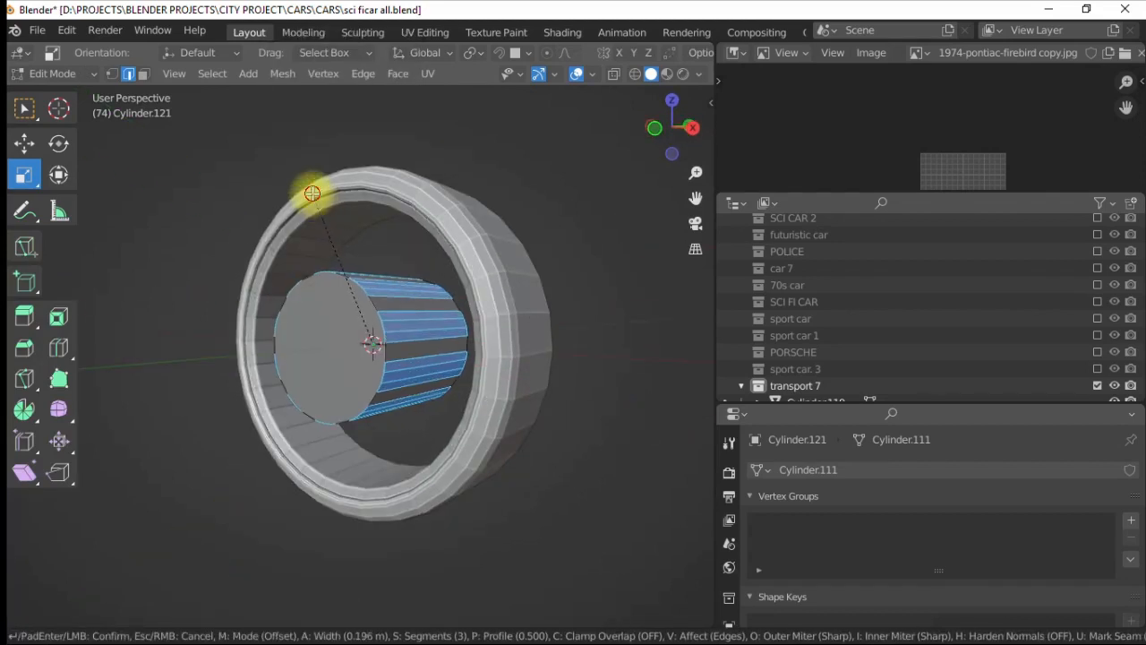
click(312, 200)
click(331, 315)
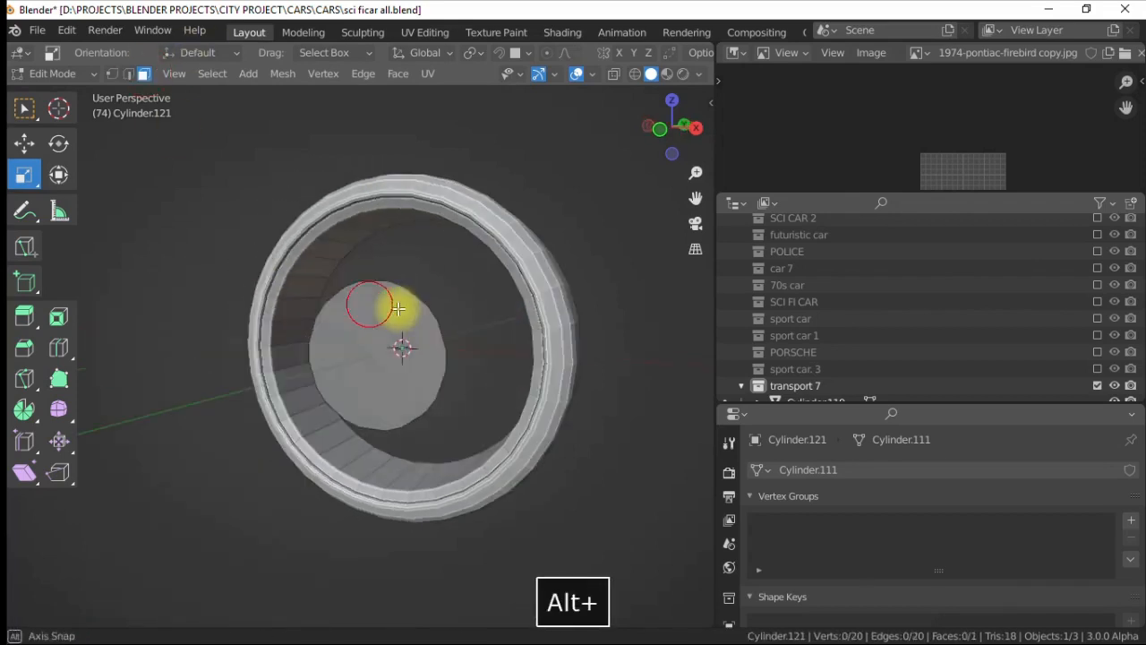
- Extrude ten alternate edges of the hub face and scale them outward by about 1.78 to form spokes
click(136, 75)
alt+drag(369, 294, 402, 295)
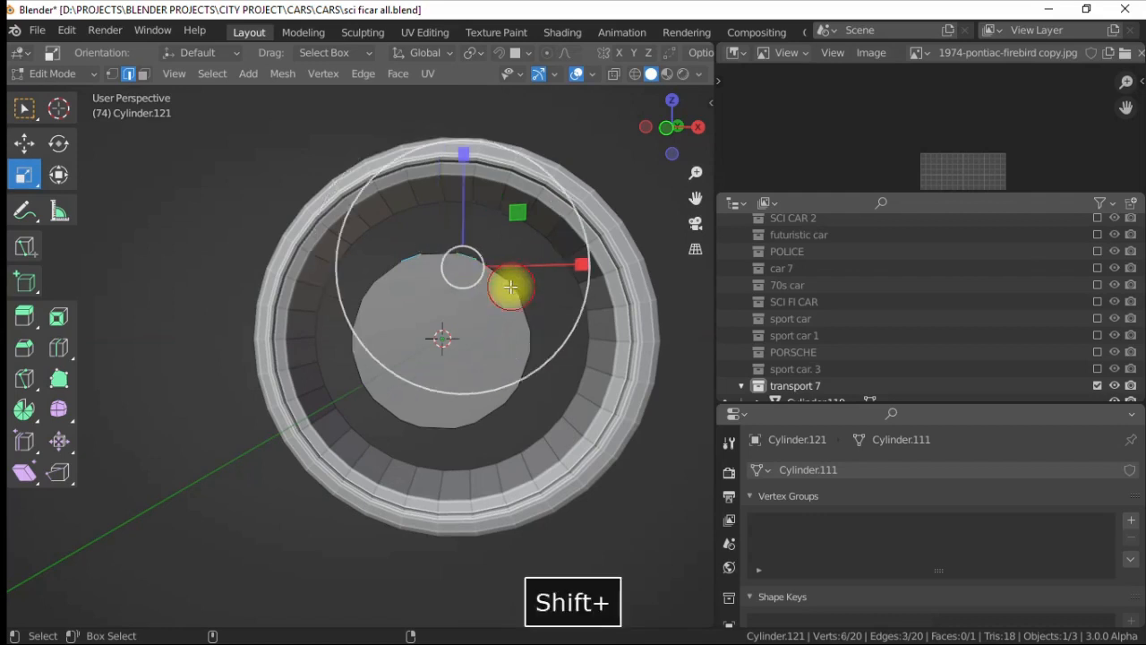
shift+click(364, 391)
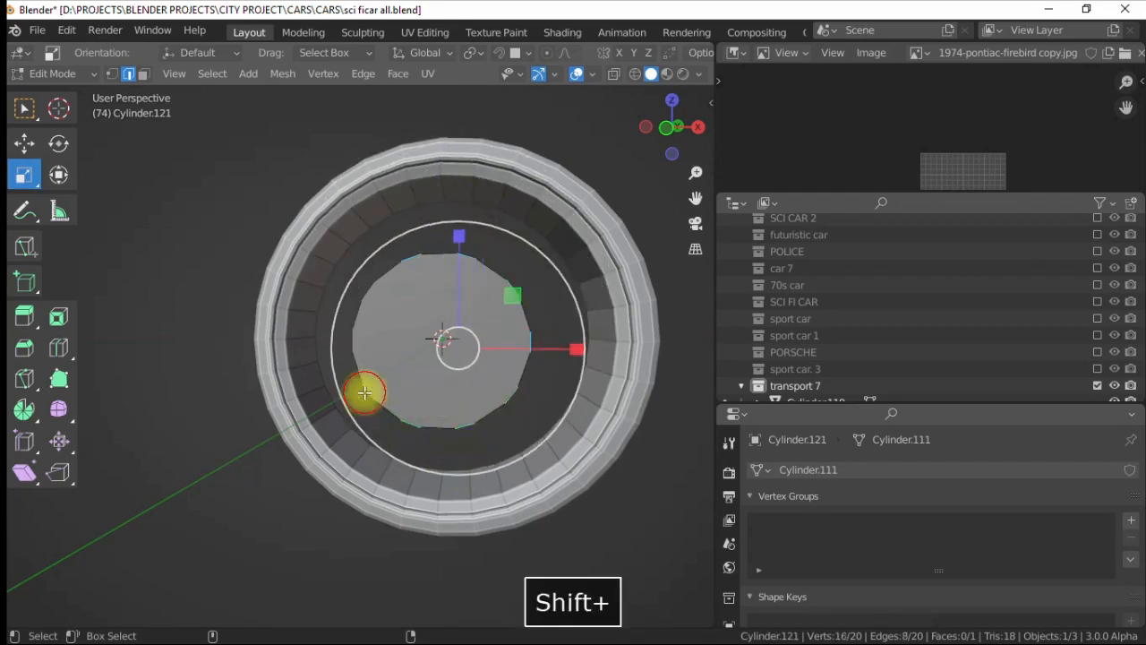
key(e)
right_click(215, 277)
key(s)
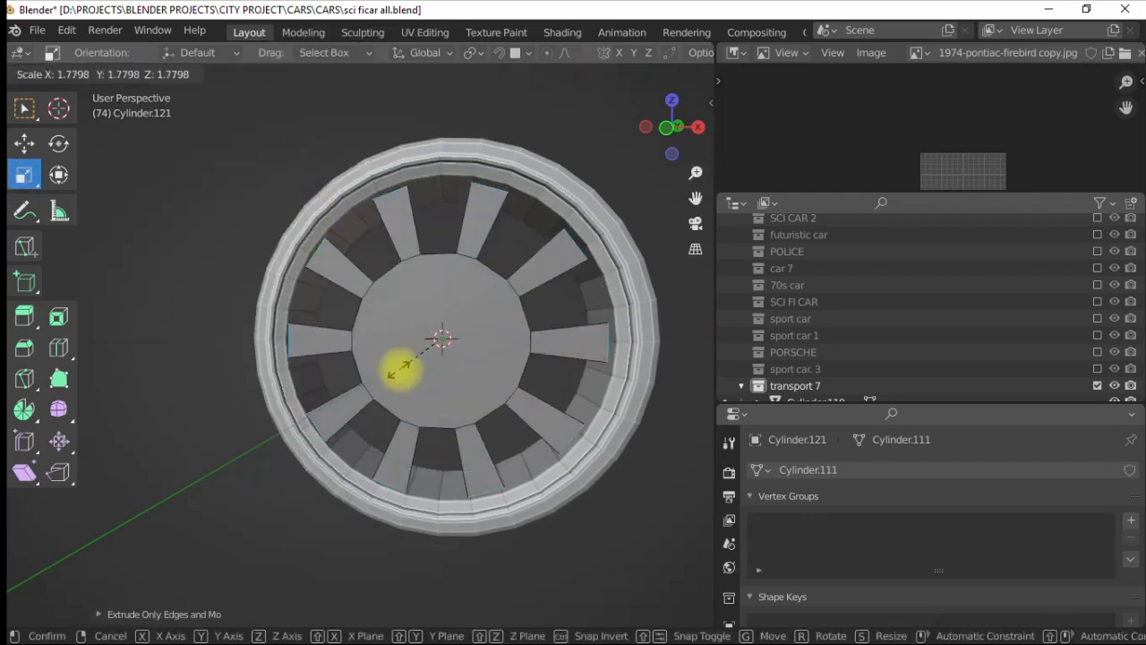
click(394, 370)
- Scale the outer spoke edges around their individual origins to narrow the spokes
key(period)
click(389, 486)
key(s)
click(365, 336)
- Rotate the outer spoke edges around the wheel's axis so the spokes slant away from the hub
scroll(394, 345, down, 2)
alt+drag(418, 357, 396, 313)
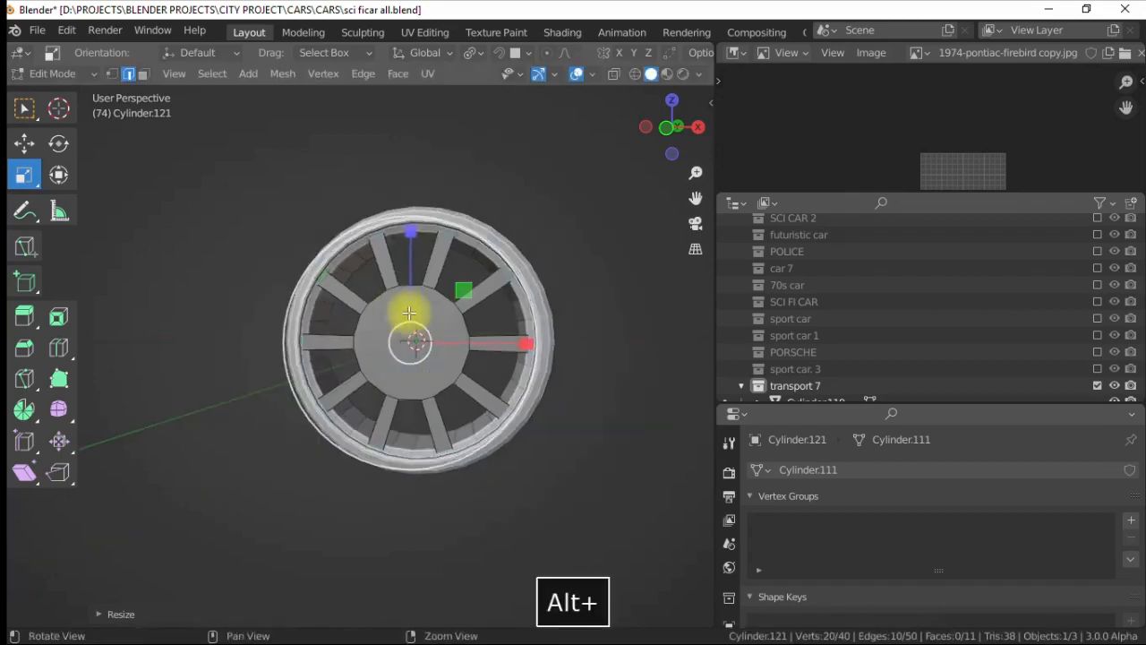
drag(457, 266, 484, 289)
right_click(475, 281)
key(period)
click(453, 233)
- Inset the central hub face to create a ring of faces around its rim
scroll(465, 322, up, 2)
alt+drag(419, 402, 453, 399)
click(144, 74)
alt+drag(490, 362, 473, 363)
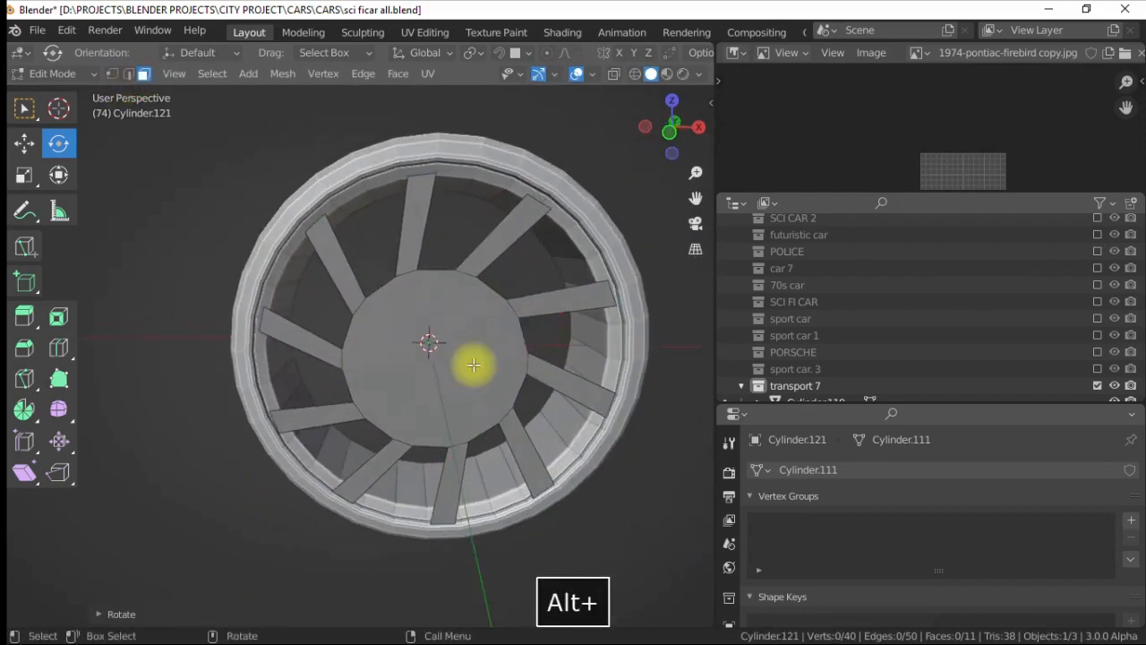
click(470, 365)
right_click(451, 369)
click(358, 393)
click(388, 397)
- Split all ten spokes together with their adjoining inset faces off from the hub mesh
click(213, 104)
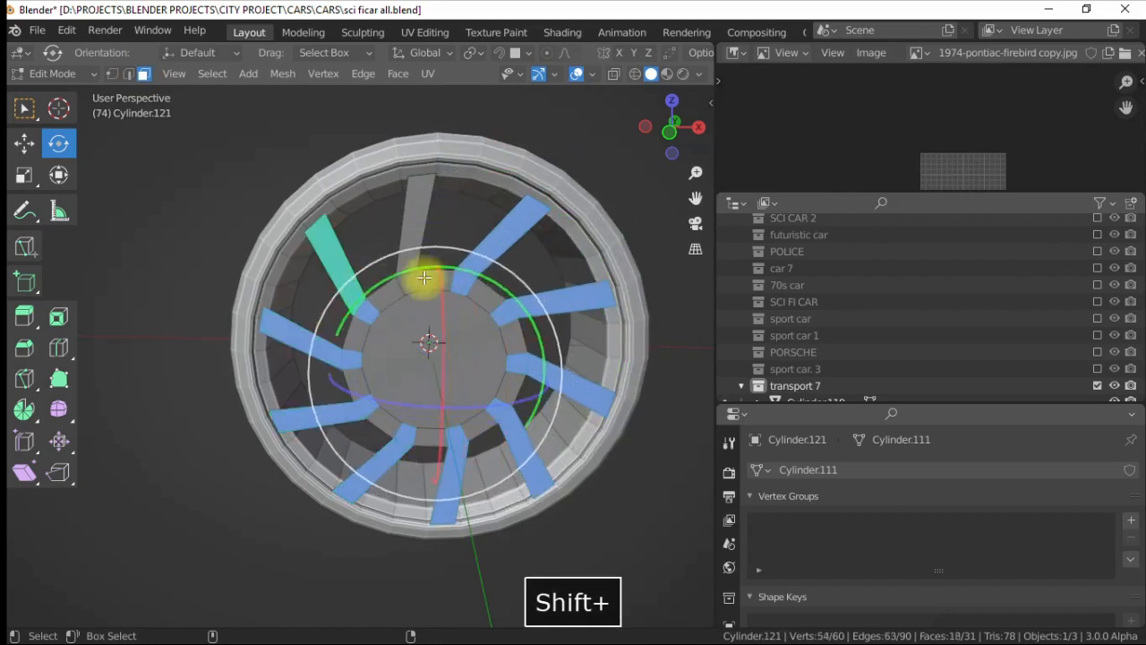
right_click(437, 269)
click(353, 462)
click(415, 456)
drag(312, 330, 318, 324)
key(ctrl+z)
click(17, 178)
click(152, 208)
- Select the outer end edges of all ten spokes and move them along the wheel's axis
alt+drag(327, 269, 430, 266)
key(2)
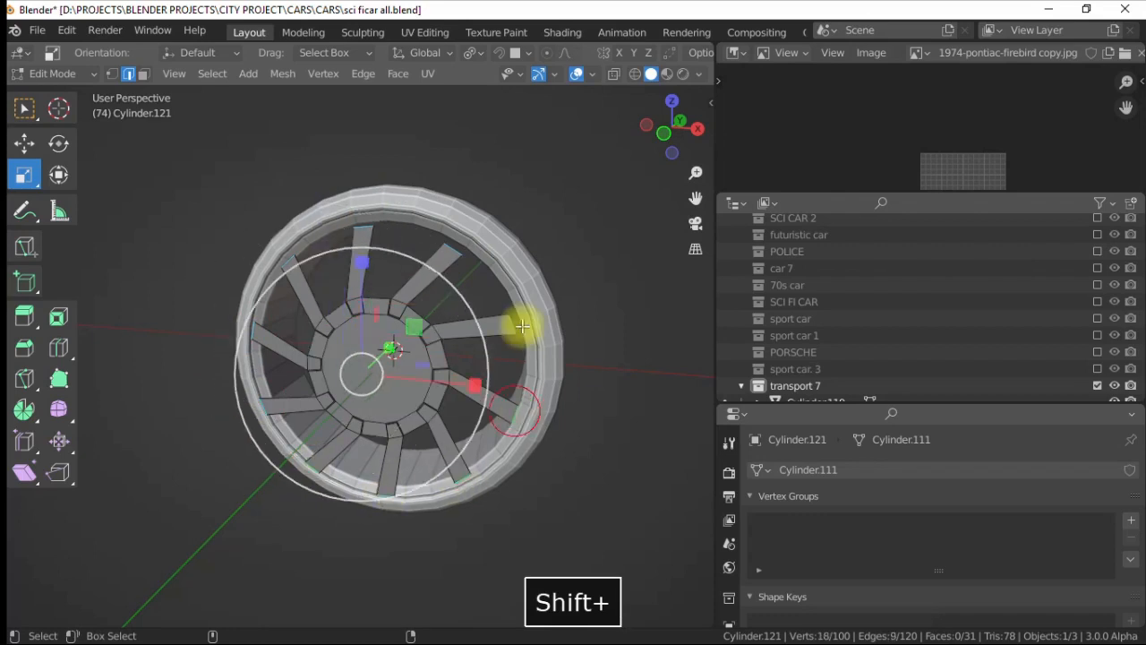
alt+drag(214, 229, 130, 224)
click(20, 150)
alt+drag(338, 300, 366, 269)
drag(442, 347, 417, 357)
alt+drag(361, 291, 391, 276)
- Extrude the outer spoke edges and scale them outward to add an end section to each spoke
key(e)
key(Escape)
click(20, 181)
alt+drag(260, 235, 296, 231)
drag(341, 268, 327, 269)
key(period)
click(325, 203)
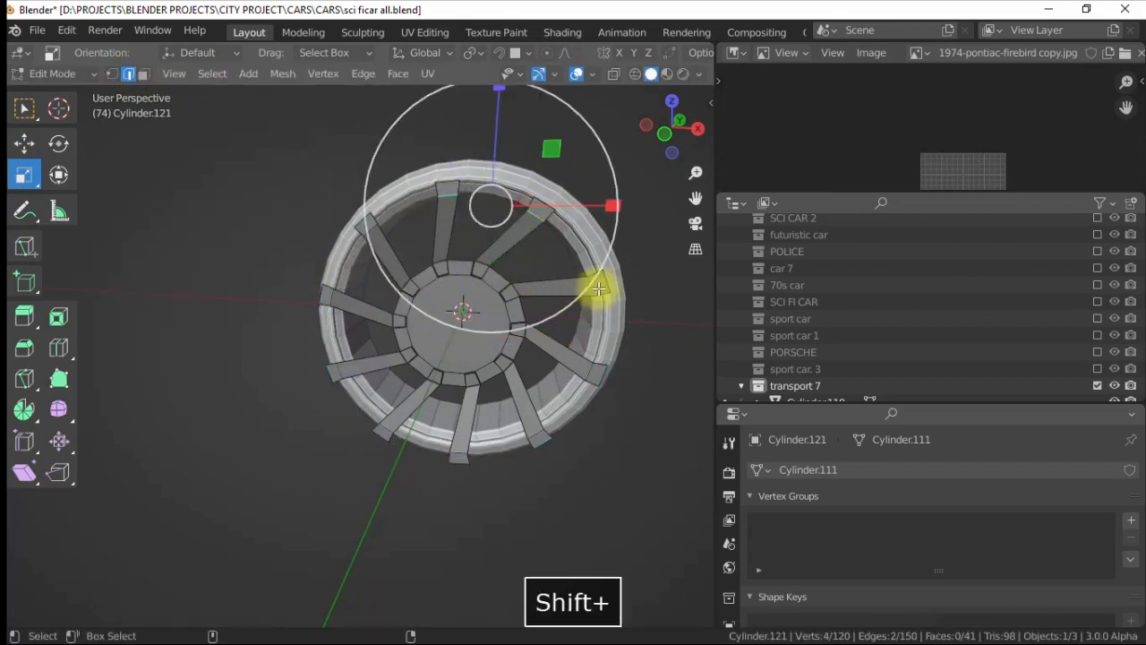
- Select the bend edge near each spoke's outer end and bevel these edges to round the bends
drag(369, 247, 371, 283)
alt+drag(403, 288, 362, 288)
key(ctrl+b)
click(132, 613)
click(315, 374)
click(315, 374)
- Extrude the faces of the hub and all spokes to give them thickness, and select the whole mesh
click(224, 277)
key(a)
mouse_move(247, 309)
alt+mouse_down()
mouse_move(272, 323)
mouse_move(254, 318)
alt+mouse_up()
scroll(268, 313, up, 1)
click(613, 75)
scroll(376, 232, down, 3)
drag(142, 183, 520, 564)
click(613, 74)
scroll(376, 205, up, 2)
right_click(257, 225)
click(141, 74)
right_click(357, 299)
click(263, 342)
click(258, 414)
key(bracketright)
- Bevel the edges of the thickened hub and spokes and return to Object Mode
click(132, 74)
scroll(385, 304, up, 3)
right_click(403, 307)
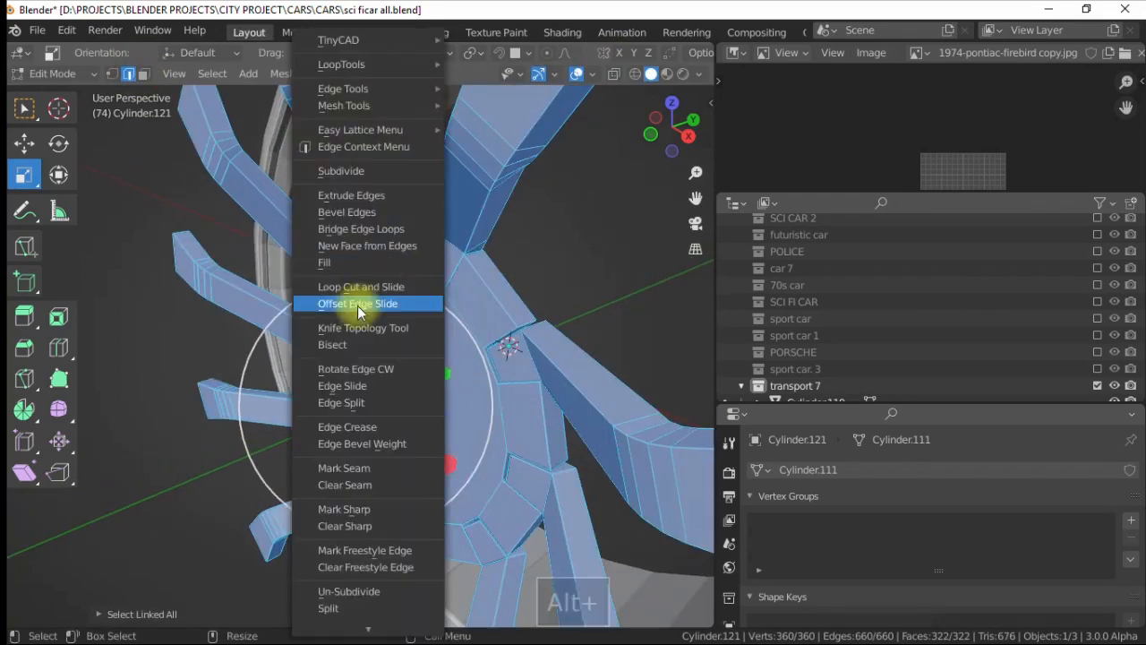
click(358, 305)
click(328, 205)
scroll(189, 197, down, 3)
key(alt+a)
scroll(355, 269, up, 2)
key(Tab)
- Move the hub and spokes back along the Y axis into the rim
scroll(354, 269, down, 4)
click(312, 332)
alt+drag(312, 332, 342, 361)
scroll(342, 363, up, 3)
click(342, 363)
drag(491, 328, 534, 299)
- Join the selected wheel ring and the spoke hub into one object and clear the selection
key(alt+a)
scroll(502, 296, down, 2)
alt+drag(447, 285, 422, 302)
scroll(435, 322, up, 3)
scroll(450, 322, up, 1)
click(324, 321)
shift+click(419, 320)
right_click(419, 321)
click(324, 360)
key(alt+a)
mouse_move(328, 338)
alt+mouse_down()
mouse_move(288, 315)
mouse_move(328, 320)
alt+mouse_up()
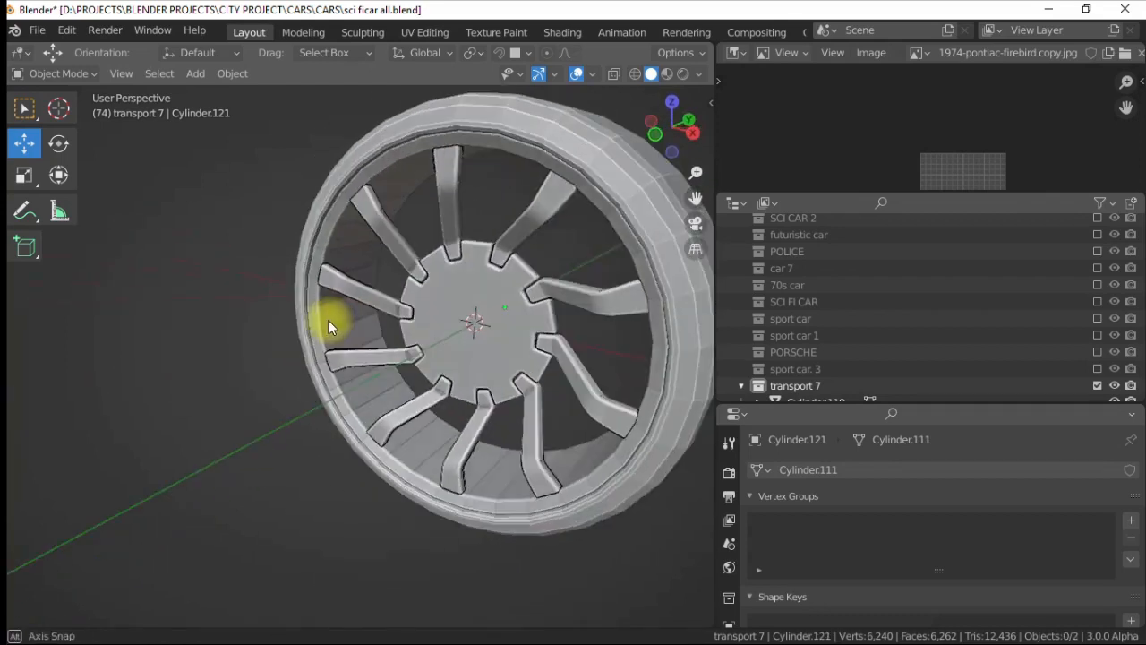
- Apply smooth shading to the spoked rim object
key(ctrl+z)
alt+drag(379, 224, 554, 305)
key(g)
shift+click(357, 177)
right_click(355, 179)
click(245, 209)
right_click(433, 270)
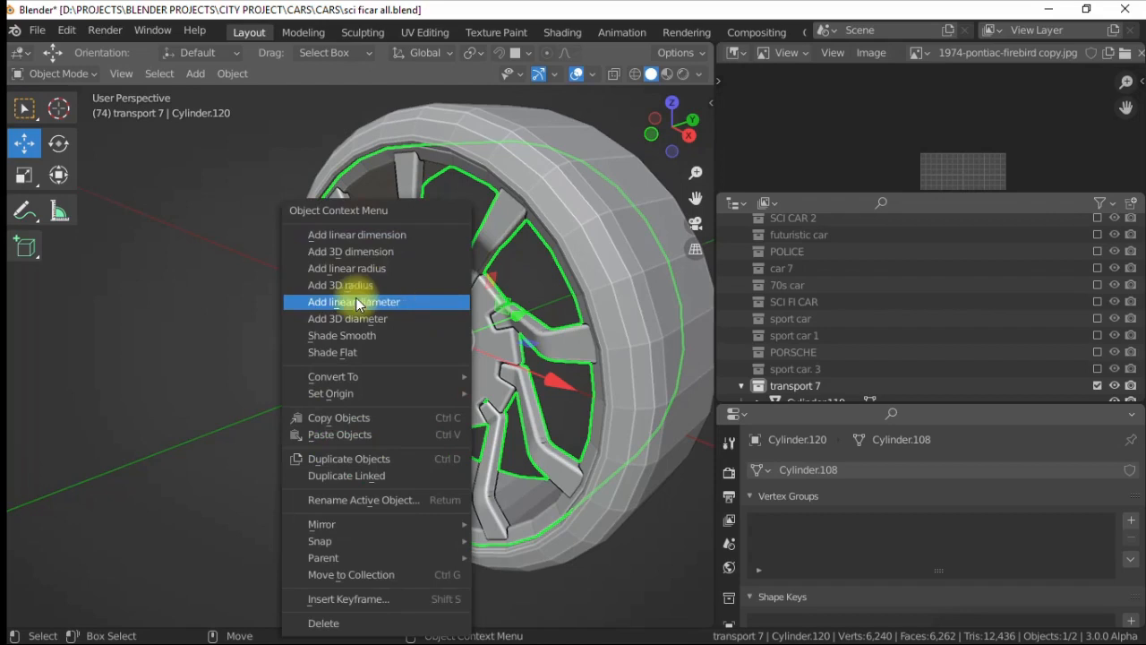
click(324, 339)
- Apply smooth shading to the outer tire object
alt+drag(324, 305, 428, 296)
click(396, 243)
right_click(397, 243)
click(396, 242)
- Enter Edit Mode on the tire and add three edge loops around its tread surface
alt+drag(304, 269, 384, 304)
scroll(368, 269, up, 6)
scroll(399, 261, down, 5)
click(384, 309)
key(Tab)
key(1)
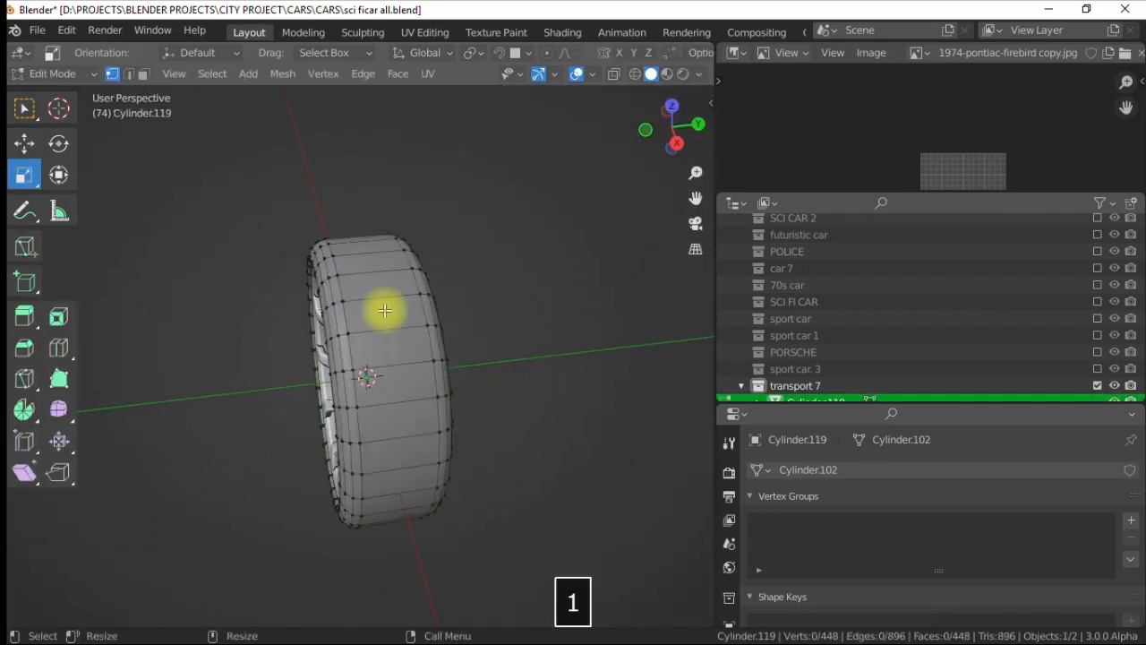
scroll(384, 309, up, 1)
click(56, 349)
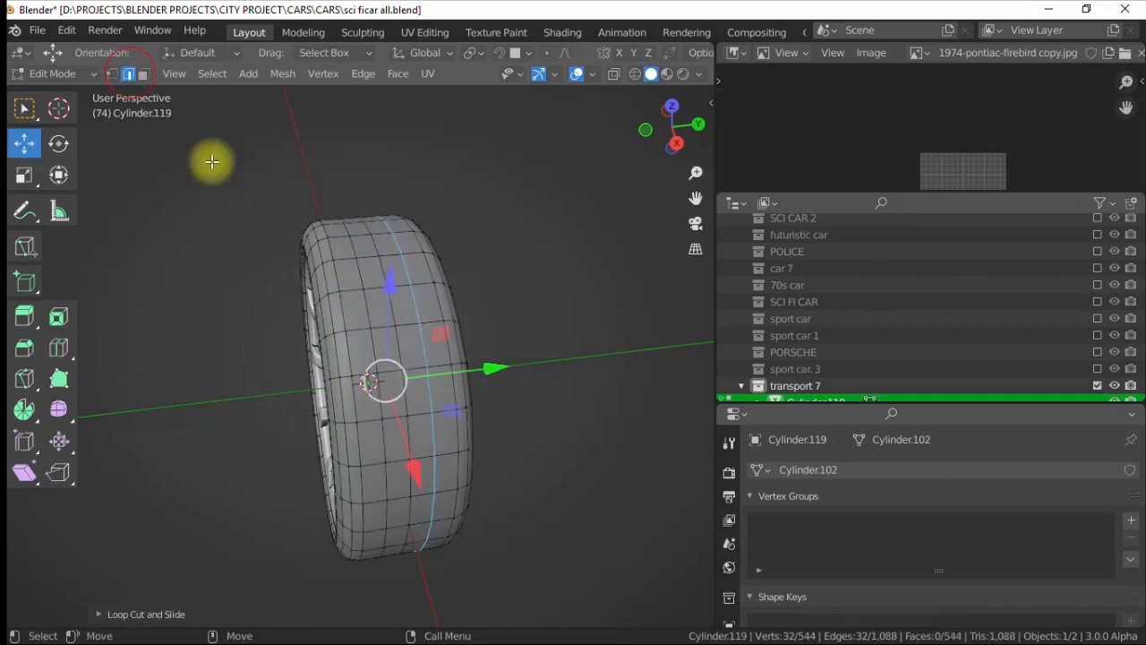
- Rotate the selected tread edge loop about the Y axis to form a chevron pattern
alt+drag(382, 269, 402, 269)
click(59, 147)
drag(441, 342, 441, 352)
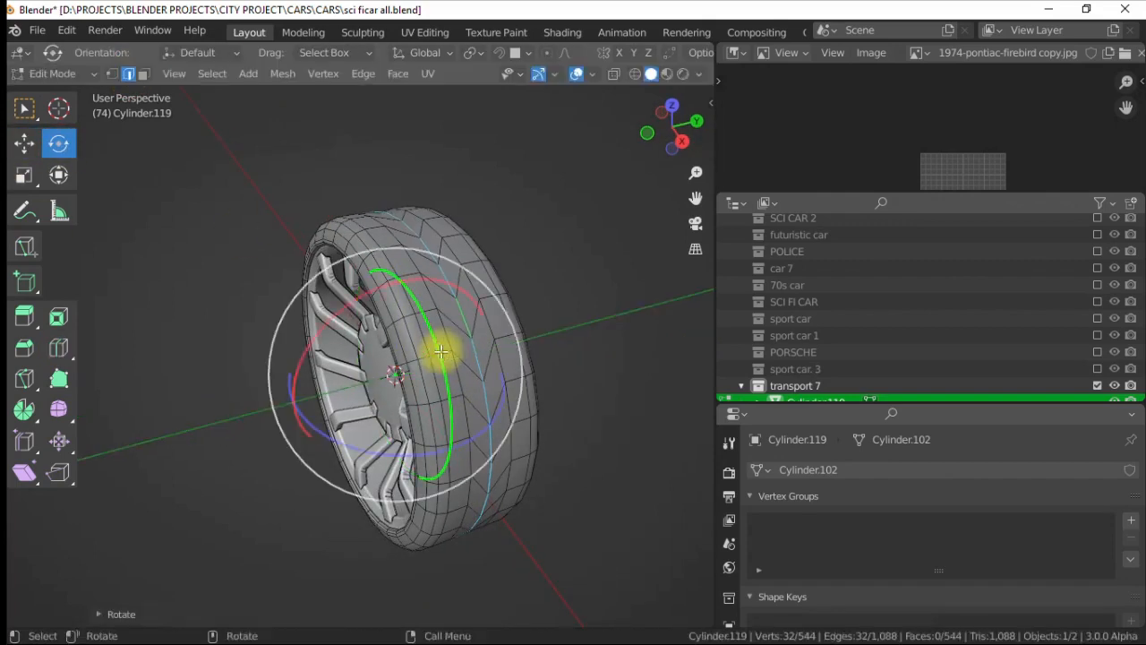
- Select the slanted cross edges all around the tread and bevel them into narrow zigzag strips, adjusting the bevel width
alt+drag(468, 305, 470, 266)
click(214, 74)
mouse_move(259, 345)
click(385, 346)
key(ctrl+b)
click(371, 208)
click(141, 613)
drag(248, 373, 222, 374)
click(123, 278)
- Extrude the beveled zigzag faces of the tread along their normals
click(143, 74)
alt+drag(424, 253, 396, 271)
right_click(394, 271)
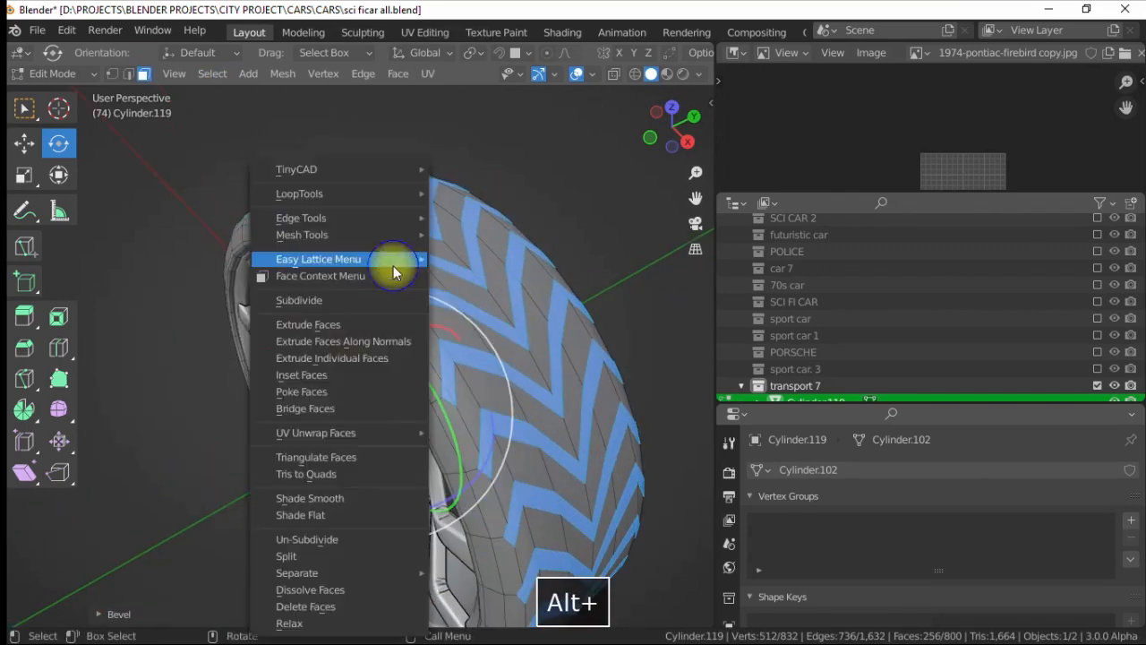
click(344, 341)
click(330, 353)
- Select the edges outlining all the tread blocks, bevel them and return to Object Mode
click(129, 74)
click(132, 156)
double_click(436, 287)
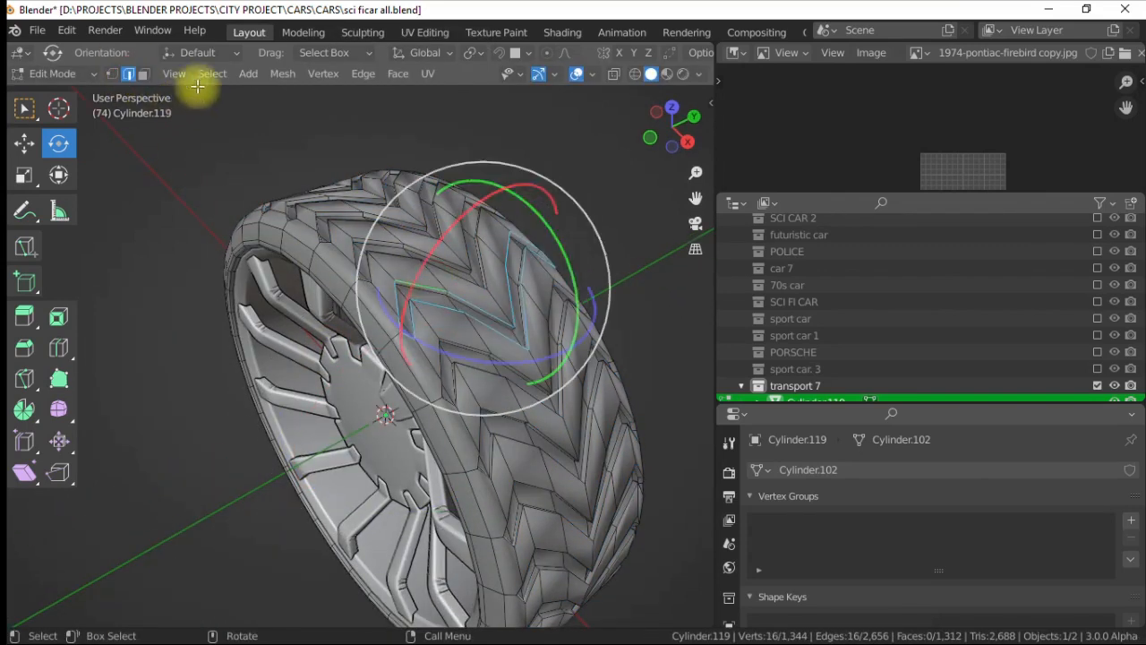
click(212, 75)
mouse_move(260, 346)
click(383, 365)
right_click(329, 217)
click(328, 215)
click(274, 208)
key(Tab)
scroll(222, 188, down, 4)
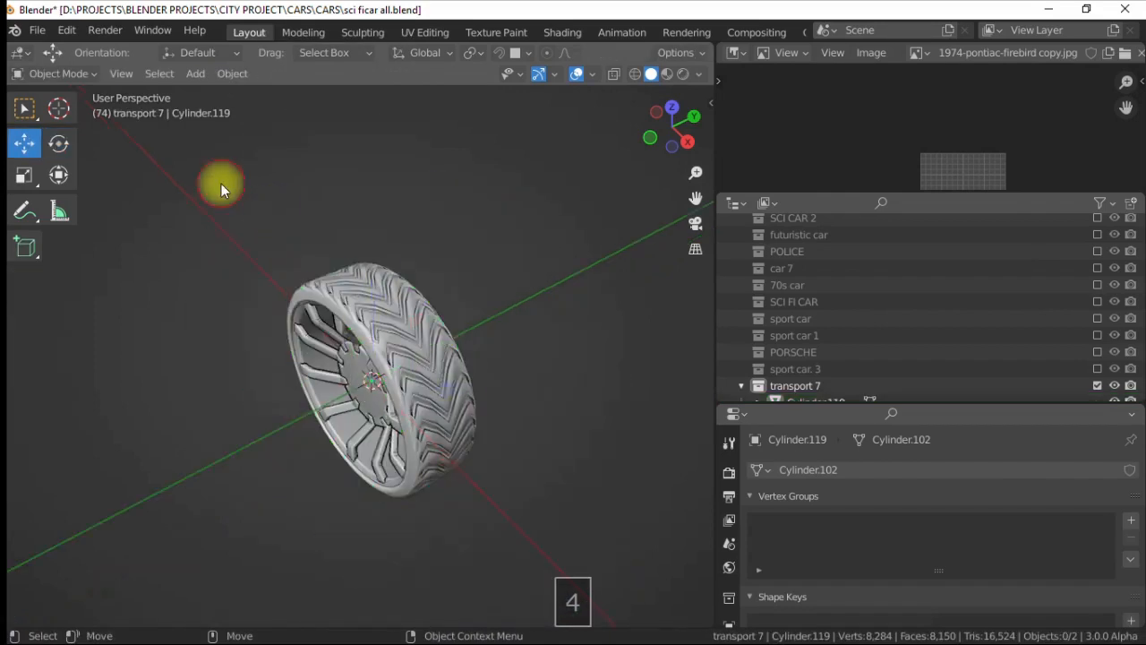
- Turn on Auto Smooth in the normals settings of the tire mesh
drag(761, 403, 753, 286)
scroll(722, 586, down, 10)
click(907, 516)
- Join the spoked rim and the tire into one object
click(524, 435)
alt+drag(445, 328, 479, 303)
click(513, 352)
right_click(403, 321)
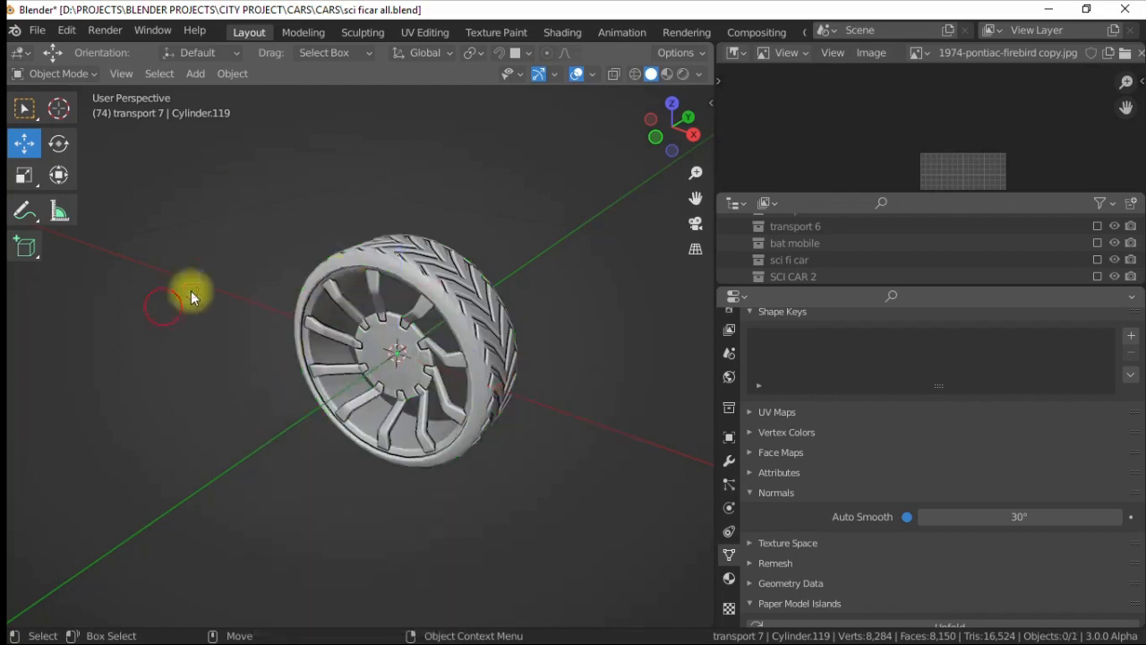
- Assign the existing tire material to the whole wheel
click(729, 579)
click(758, 424)
click(784, 450)
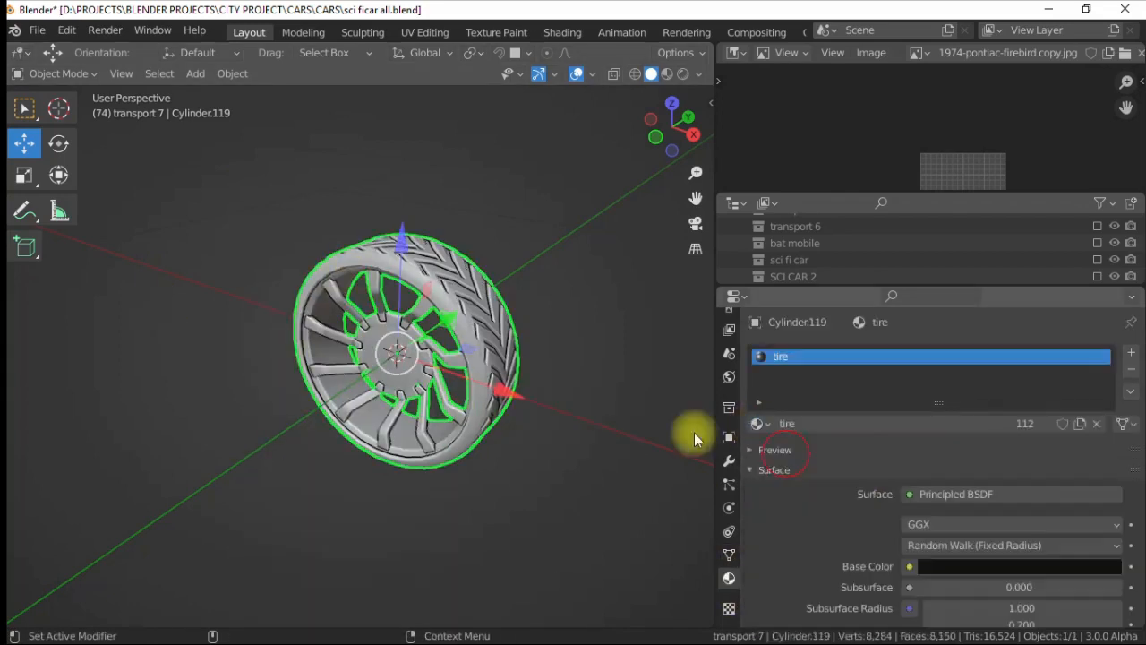
- Switch the viewport to rendered shading and set the wheel's material to metal
click(682, 73)
click(758, 423)
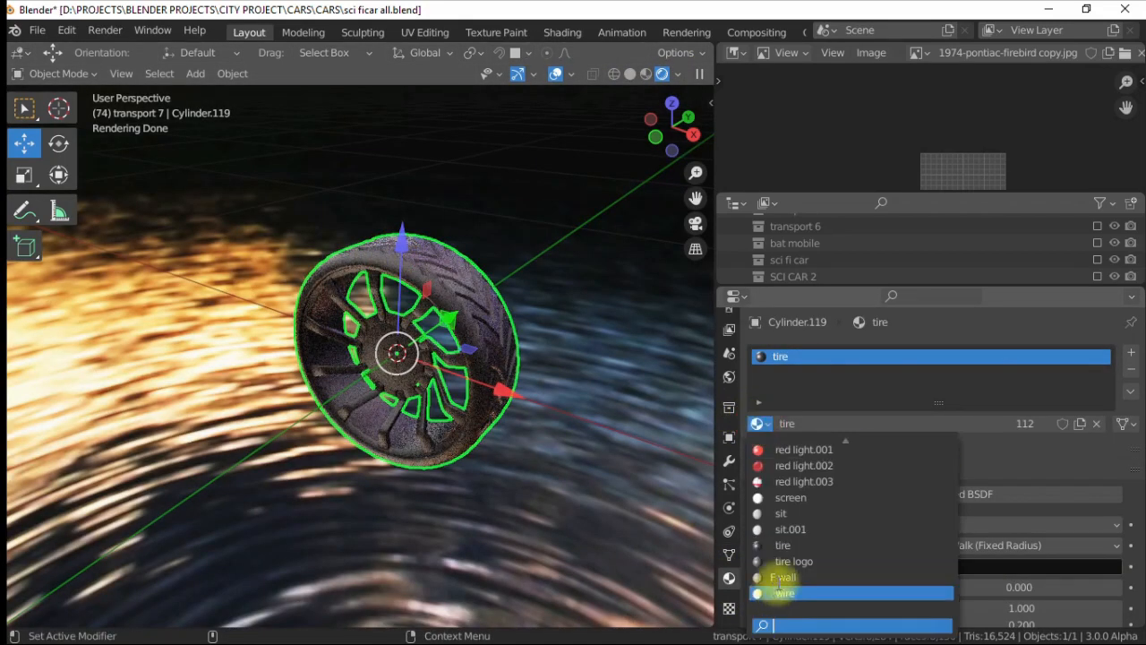
text(me)
click(788, 450)
- Select all linked faces of the tire in Edit Mode and give them a second material slot with the tire material
key(Tab)
key(3)
click(414, 262)
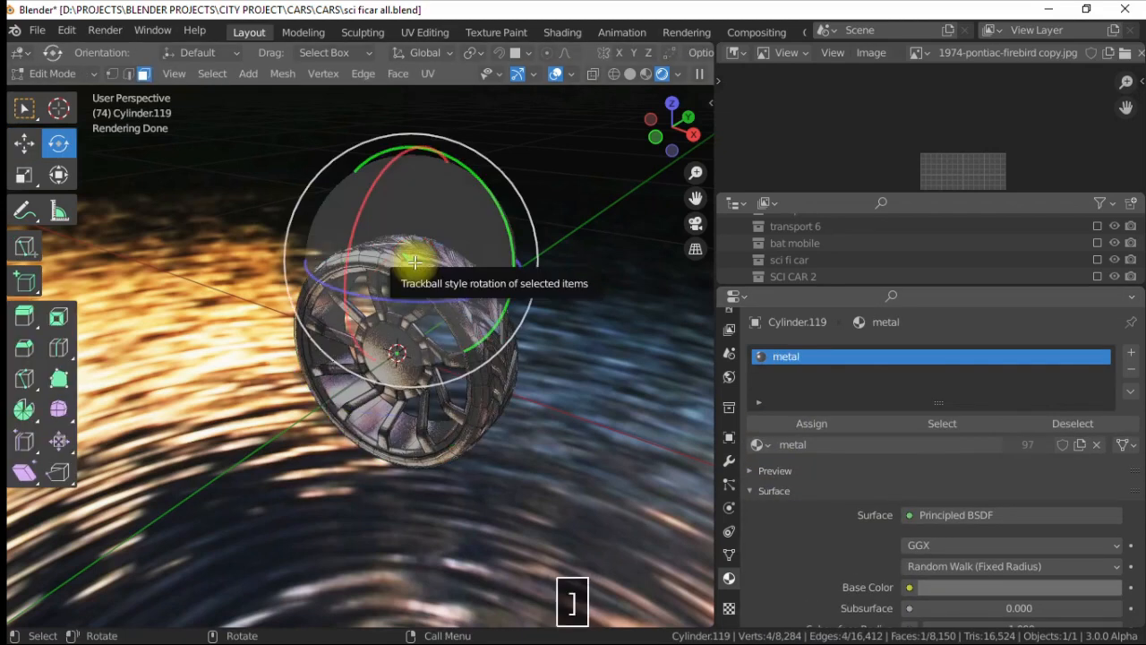
key(ctrl+l)
scroll(844, 537, down, 1)
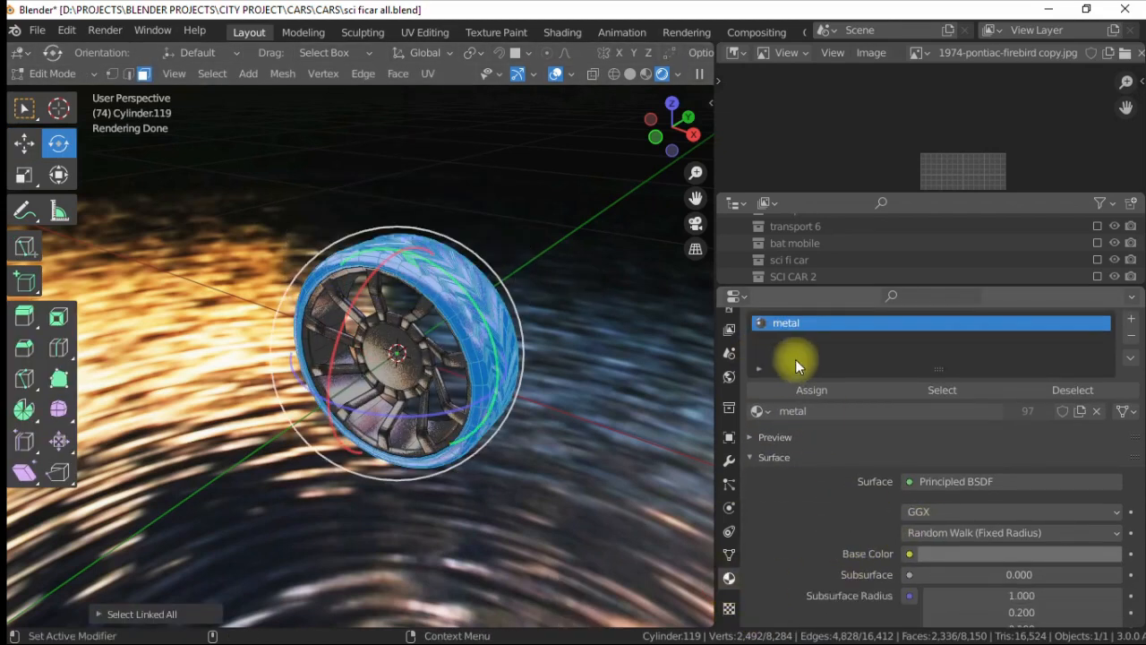
click(1131, 318)
click(757, 472)
text(t)
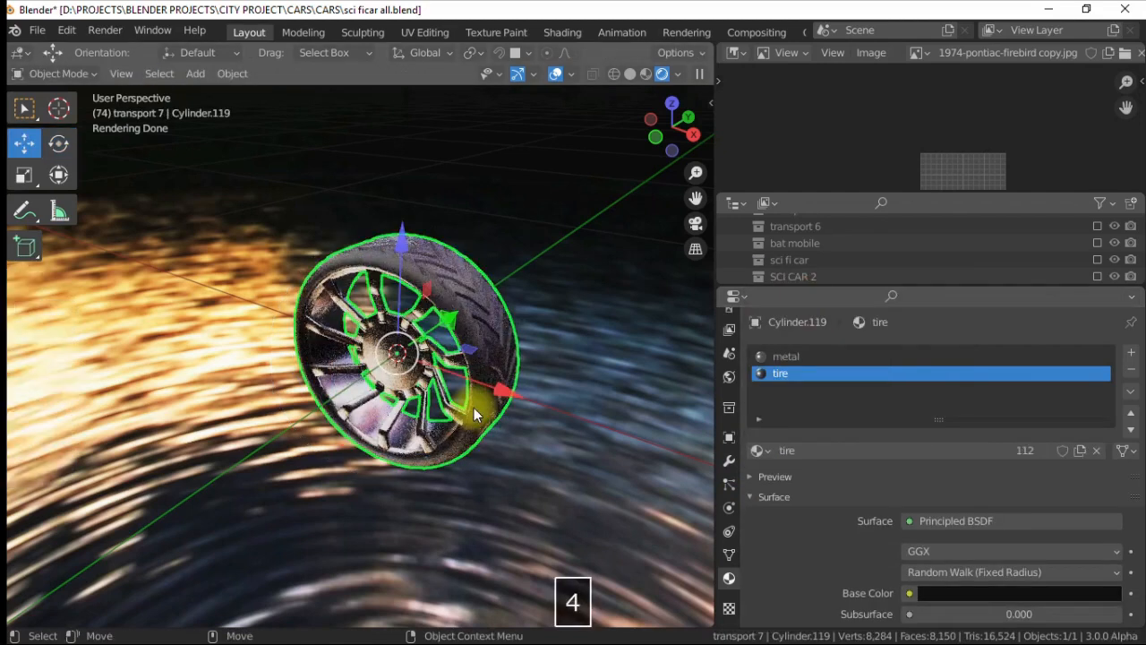
- Replace the LAKEDUSK.JPG world background with a plain darkened grey color
middle_drag(474, 409, 470, 402)
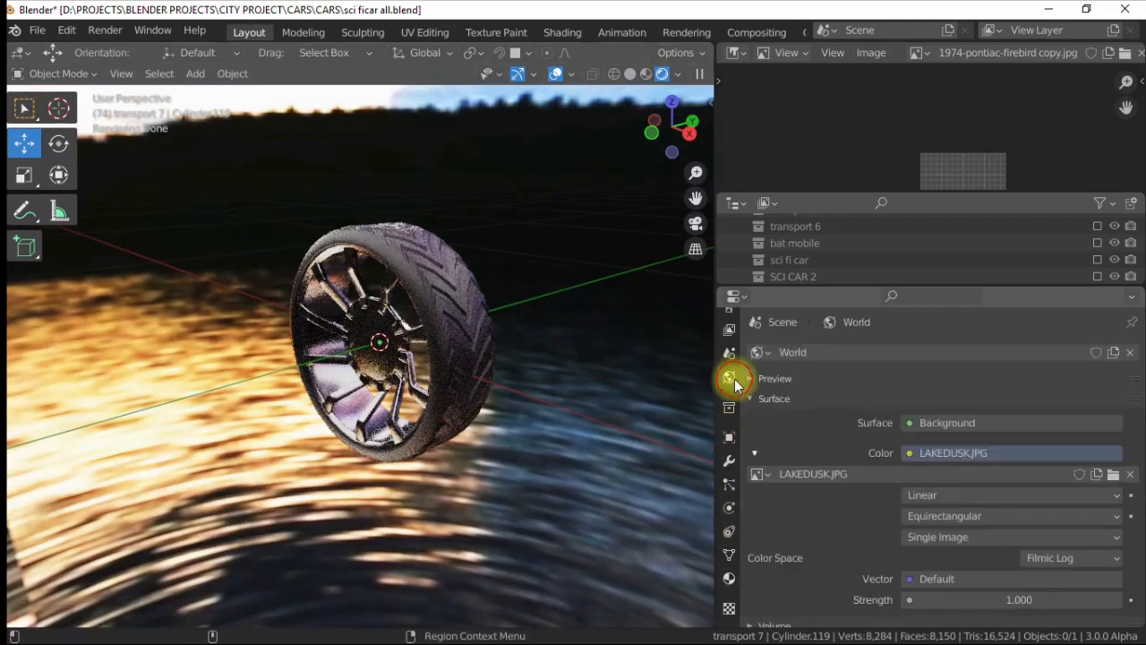
click(486, 345)
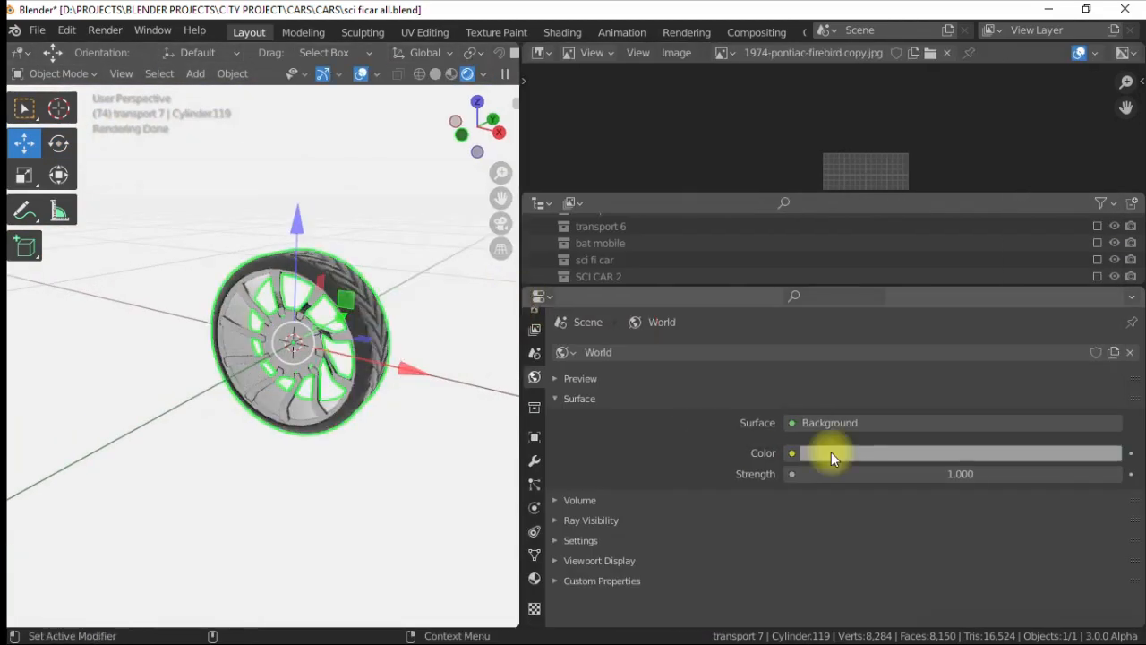
click(831, 453)
drag(1108, 291, 1108, 317)
- Return the viewport to solid shading and widen the 3D view area
click(179, 197)
alt+drag(137, 248, 170, 254)
click(435, 74)
alt+drag(488, 224, 726, 233)
- Select an edge loop on the back side of the wheel rim in Edit Mode and fill it with a face
alt+drag(431, 238, 394, 249)
scroll(376, 278, up, 2)
click(339, 321)
alt+drag(335, 325, 184, 291)
click(159, 224)
scroll(358, 304, up, 3)
alt+drag(402, 318, 267, 345)
click(168, 281)
key(Tab)
alt+drag(285, 295, 307, 304)
scroll(307, 304, up, 3)
alt+click(177, 368)
scroll(176, 368, down, 3)
key(f)
- Split the new back face from the rim and scale it down to a smaller disc
click(144, 75)
click(337, 319)
right_click(317, 322)
click(204, 559)
click(19, 174)
drag(229, 311, 317, 339)
- Inset the disc face and delete its inner face to leave an open flat ring
right_click(317, 339)
click(223, 251)
click(263, 265)
key(Delete)
click(261, 261)
- Add one edge loop around the middle of the flat brake ring
scroll(265, 263, up, 1)
alt+drag(267, 265, 324, 280)
click(59, 348)
click(379, 269)
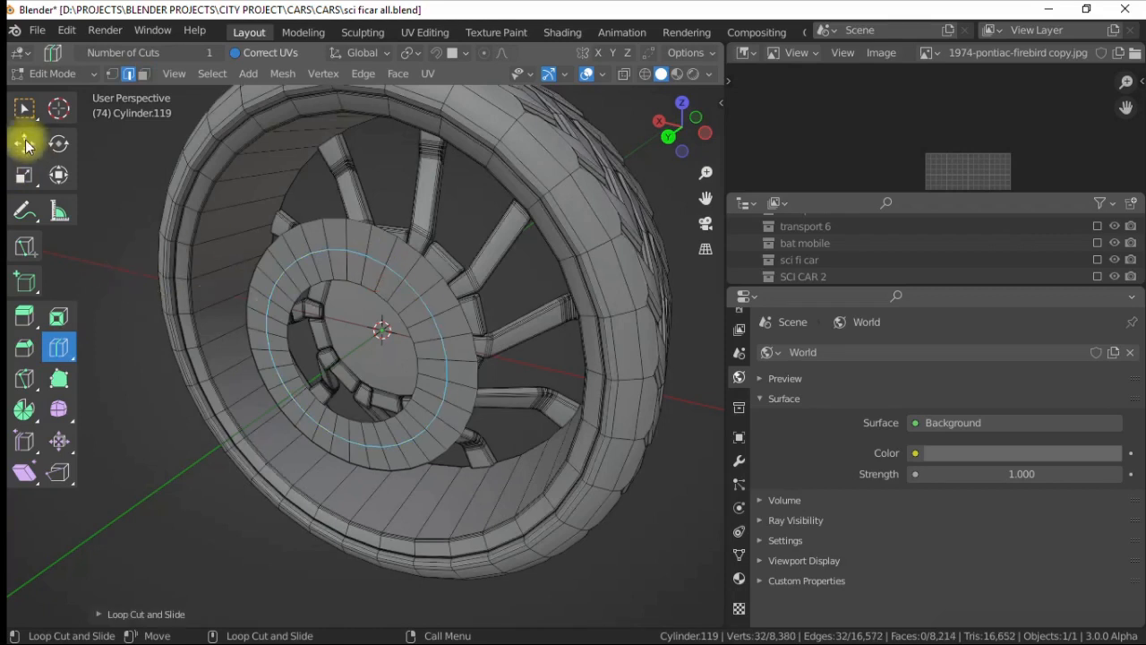
- Bevel evenly spaced edges of the ring's middle loop and delete the resulting faces to cut slots
click(25, 141)
alt+drag(408, 227, 447, 220)
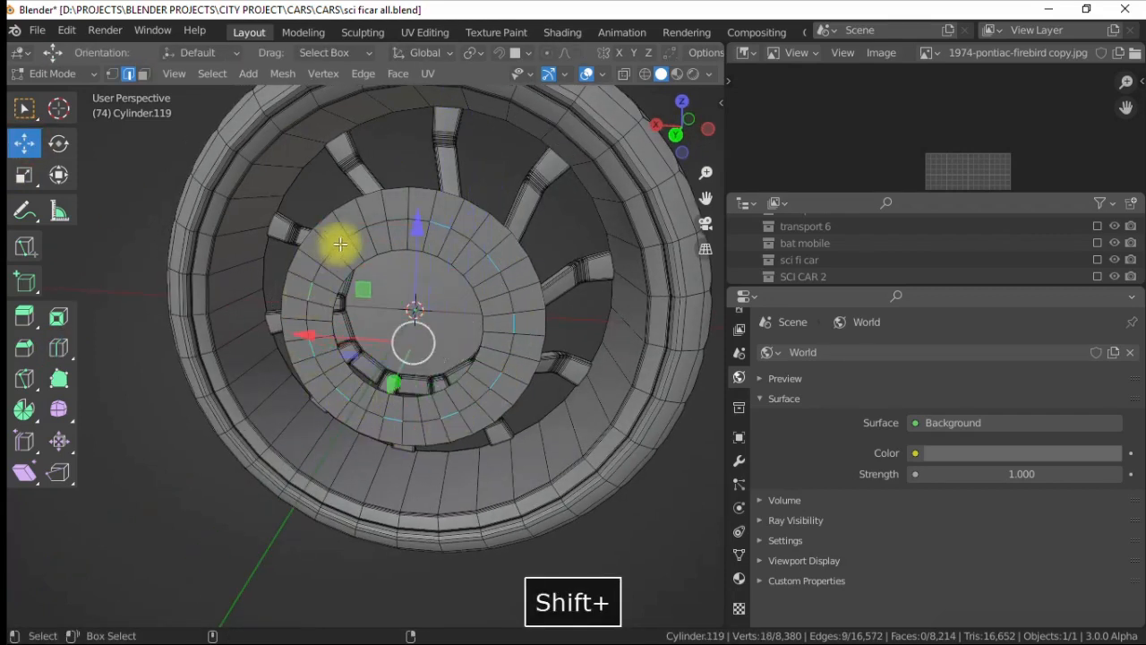
alt+drag(432, 245, 397, 307)
right_click(371, 220)
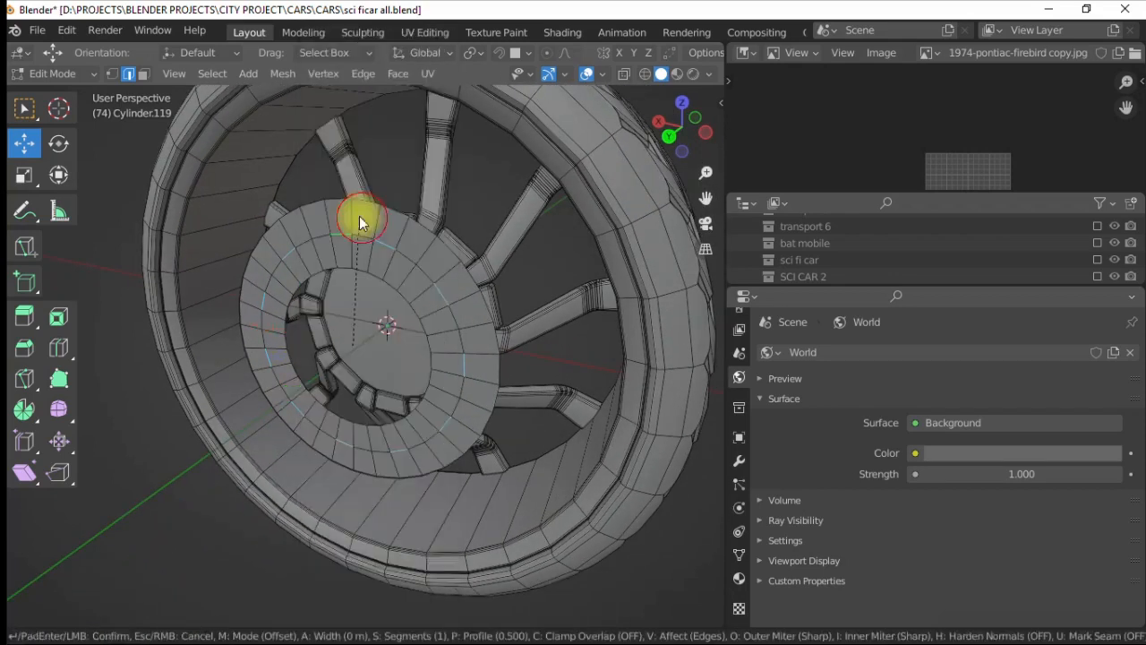
click(370, 220)
click(154, 82)
key(Delete)
click(312, 289)
- Select the whole slotted ring, move it along the Y axis toward the spokes and scale it
alt+drag(537, 302, 123, 286)
click(339, 317)
key(ctrl+l)
alt+drag(347, 325, 391, 334)
drag(514, 408, 466, 399)
click(24, 177)
drag(264, 320, 247, 314)
- Extrude the slotted ring's faces along their normals for thickness and select all its linked geometry
scroll(305, 286, up, 2)
right_click(312, 281)
click(291, 341)
click(246, 302)
key(bracketright)
- Bevel all edges of the thickened slotted ring
click(131, 75)
scroll(286, 215, up, 2)
right_click(295, 218)
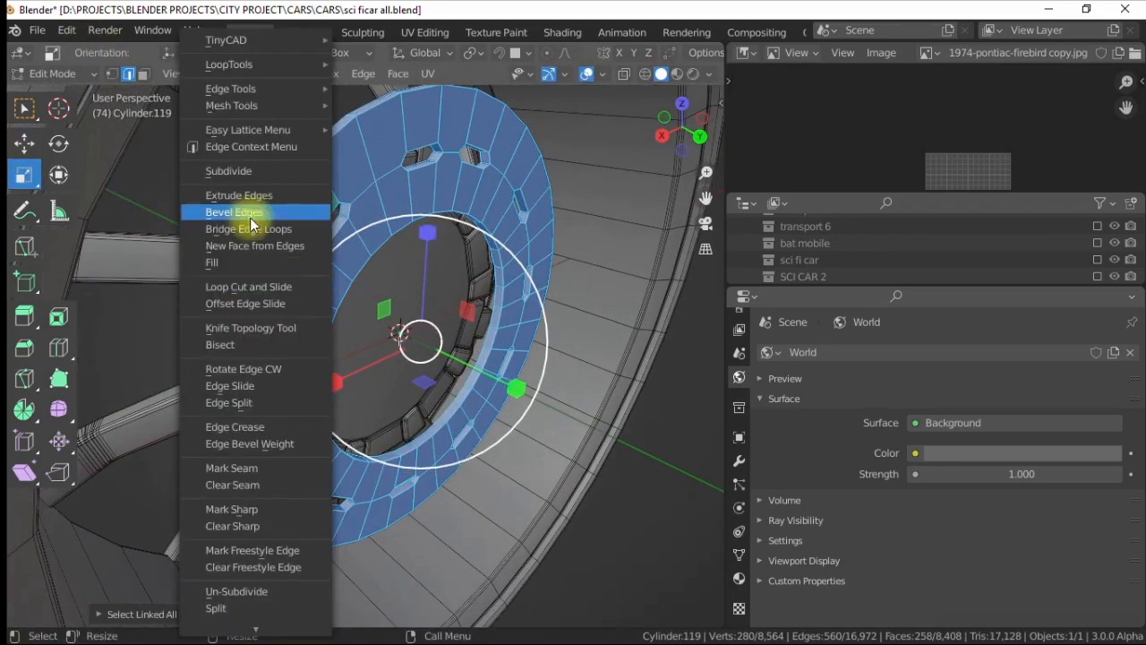
click(246, 215)
click(246, 211)
- Assign the metal material to the slotted ring and return to Object Mode
key(Tab)
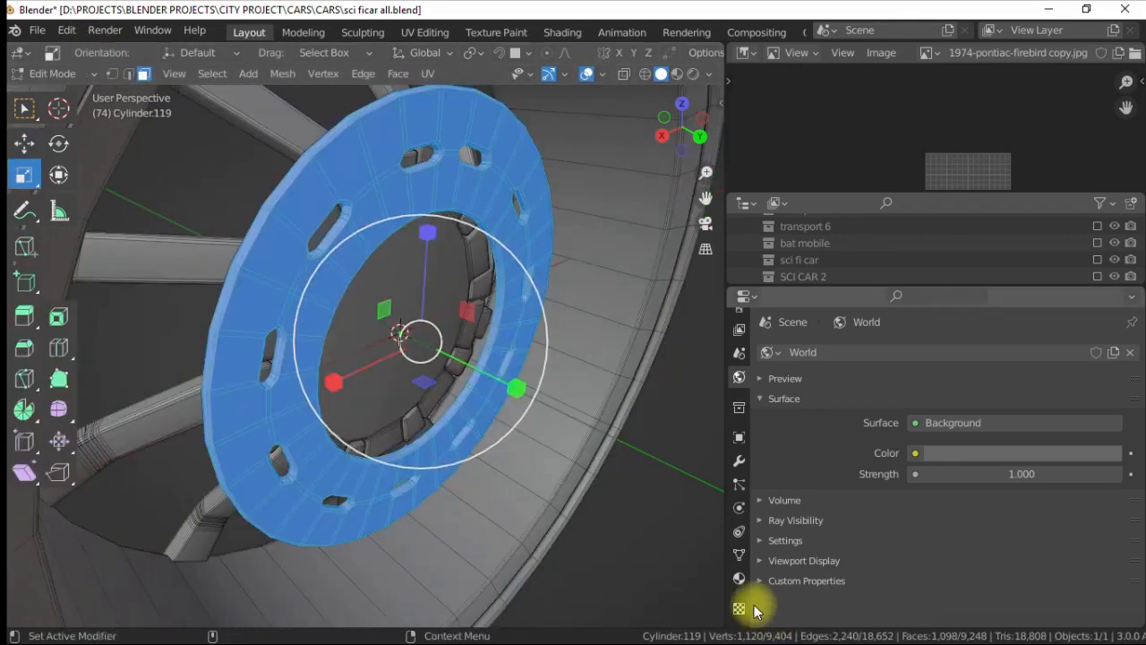
click(738, 578)
click(786, 358)
click(793, 450)
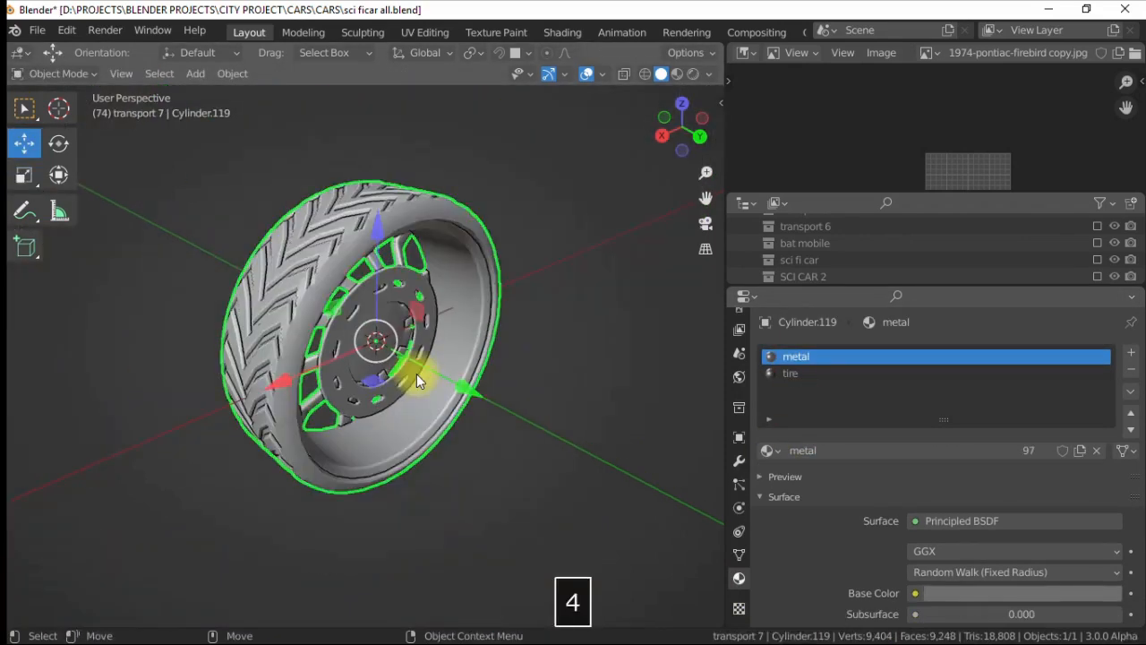
- Check the finished wheel from several angles in rendered shading and go back to solid shading
alt+drag(417, 381, 573, 376)
scroll(573, 376, down, 2)
click(694, 74)
mouse_move(300, 287)
alt+mouse_down()
mouse_move(351, 279)
mouse_move(309, 278)
alt+mouse_up()
click(643, 72)
alt+drag(129, 247, 176, 240)
- In front view, move the wheel away from the origin along the X axis and up along Z
key(KP_1)
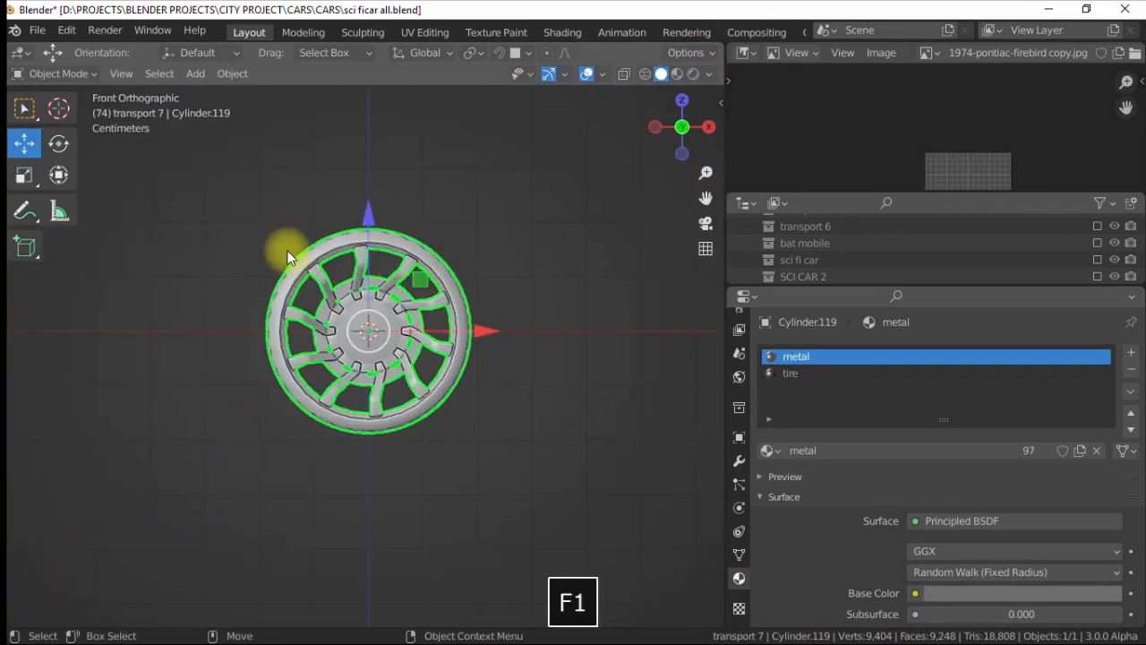
scroll(320, 301, down, 2)
key(alt+g)
key(g)
drag(548, 241, 538, 244)
- Duplicate the wheel and move the copy along the X axis to the opposite end of the car
scroll(408, 202, down, 2)
alt+middle_drag(377, 180, 355, 231)
key(shift+d)
key(Escape)
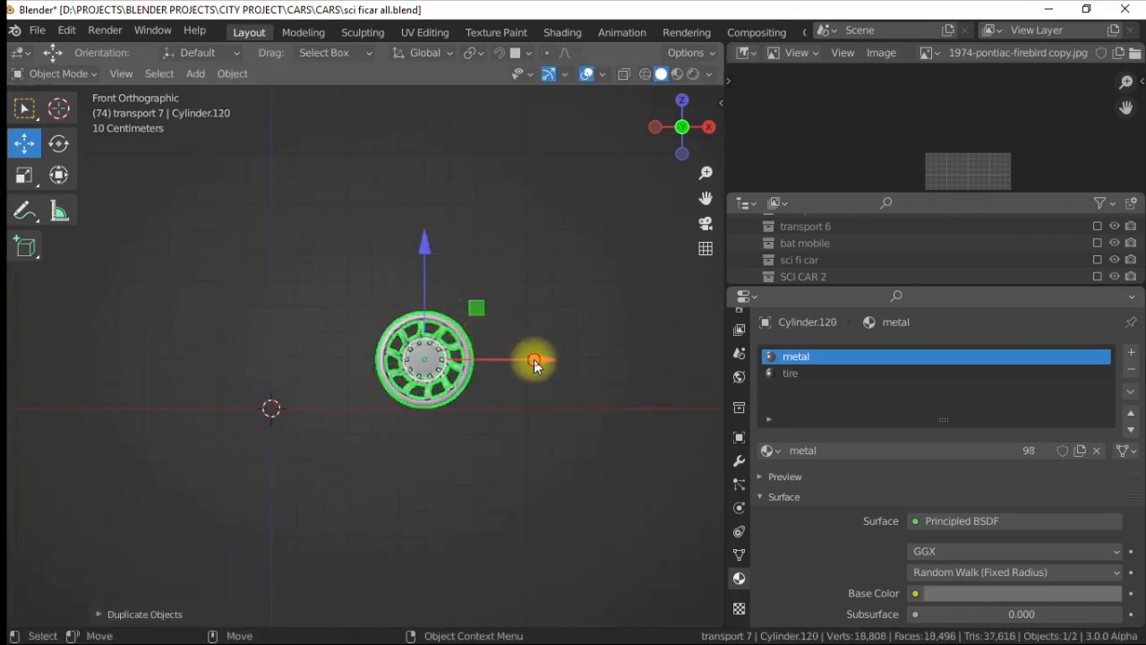
drag(531, 361, 197, 332)
shift+middle_drag(374, 364, 459, 355)
shift+click(459, 350)
scroll(403, 331, down, 2)
alt+drag(325, 274, 219, 309)
mouse_move(455, 315)
mouse_down()
mouse_move(373, 328)
mouse_move(466, 329)
mouse_up()
drag(465, 350, 470, 352)
- In Edit Mode on the original wheel, select the outer edge loop on the tire's side and duplicate it
key(F1)
click(542, 300)
scroll(543, 300, up, 4)
alt+drag(543, 300, 458, 235)
key(F1)
scroll(350, 295, down, 4)
scroll(350, 295, up, 4)
key(Tab)
key(2)
double_click(523, 298)
click(24, 143)
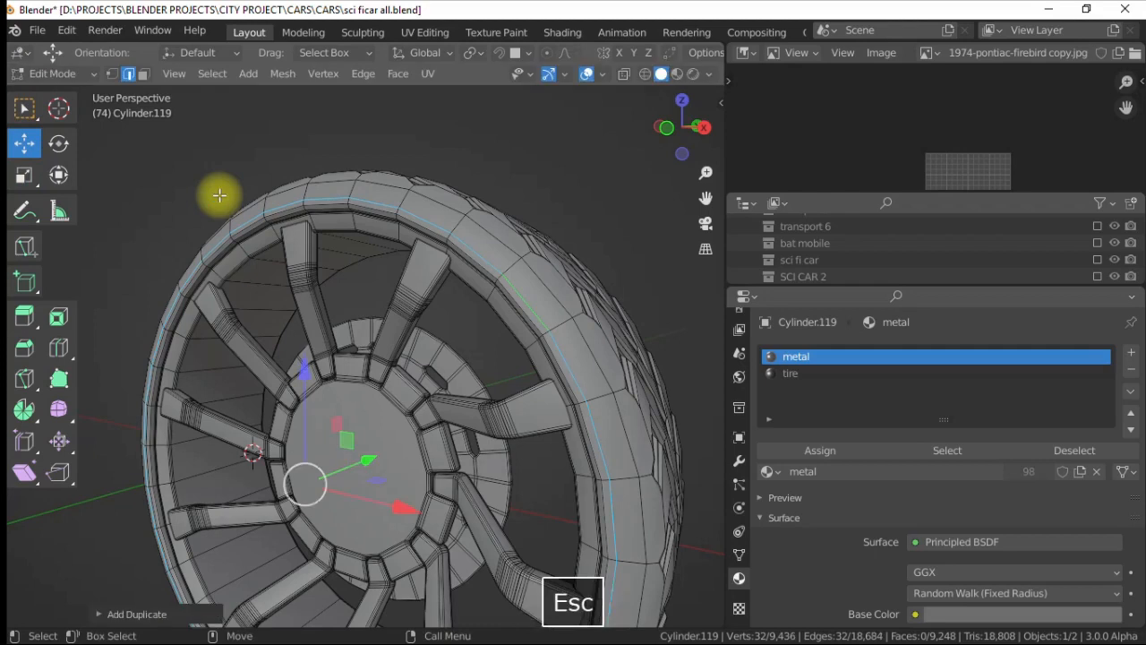
- Separate the duplicated edge loop into its own object and open that object in Edit Mode
scroll(220, 195, down, 4)
right_click(312, 310)
mouse_move(260, 609)
click(376, 573)
key(4)
click(280, 211)
click(309, 273)
click(309, 273)
- Select all vertices of the ring and scale it up slightly larger than the tire
scroll(349, 287, down, 2)
alt+drag(362, 291, 396, 296)
key(1)
click(23, 177)
drag(309, 210, 649, 530)
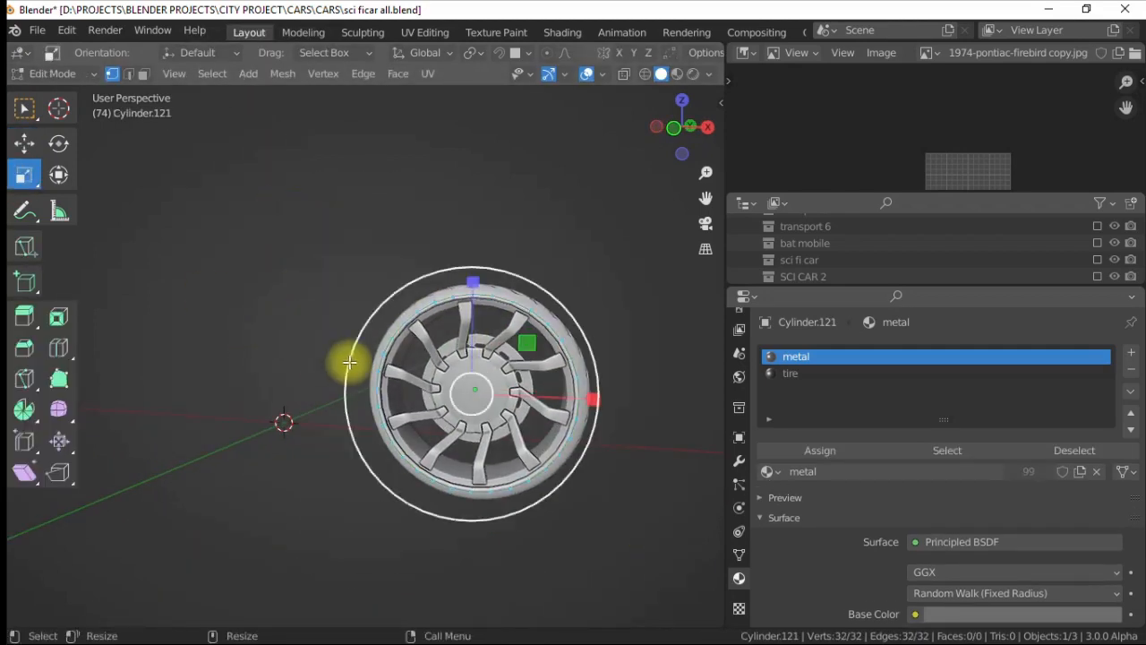
drag(333, 361, 317, 376)
- In front view, delete the ring's lower vertices to leave an open wheel arch
key(F1)
alt+middle_drag(486, 248, 414, 246)
scroll(415, 245, up, 4)
drag(341, 341, 335, 342)
drag(553, 541, 358, 469)
key(x)
click(281, 440)
- Extrude the arch's edges, scale them outward and move them to form a wide wheel-arch strip
right_click(371, 288)
click(276, 197)
key(Escape)
drag(346, 312, 327, 309)
drag(470, 220, 470, 216)
alt+drag(450, 253, 358, 300)
scroll(364, 243, down, 4)
scroll(363, 243, up, 1)
drag(475, 392, 481, 386)
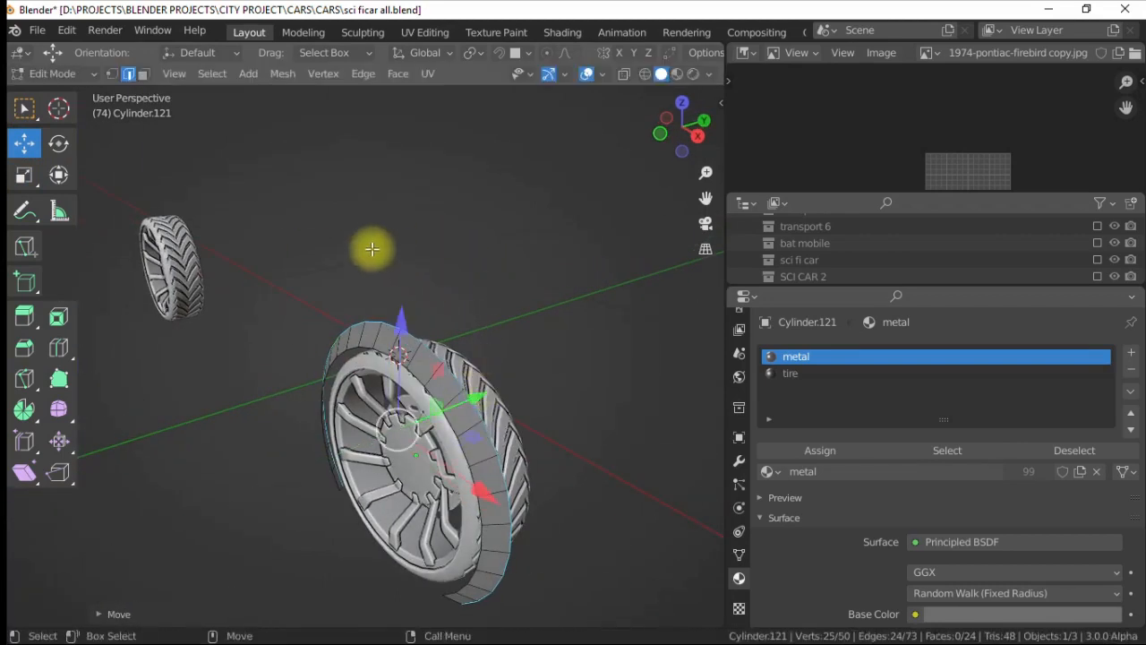
- Duplicate the wheel-arch strip's faces and place the copy around the other wheel in front view
click(371, 248)
alt+drag(371, 248, 465, 227)
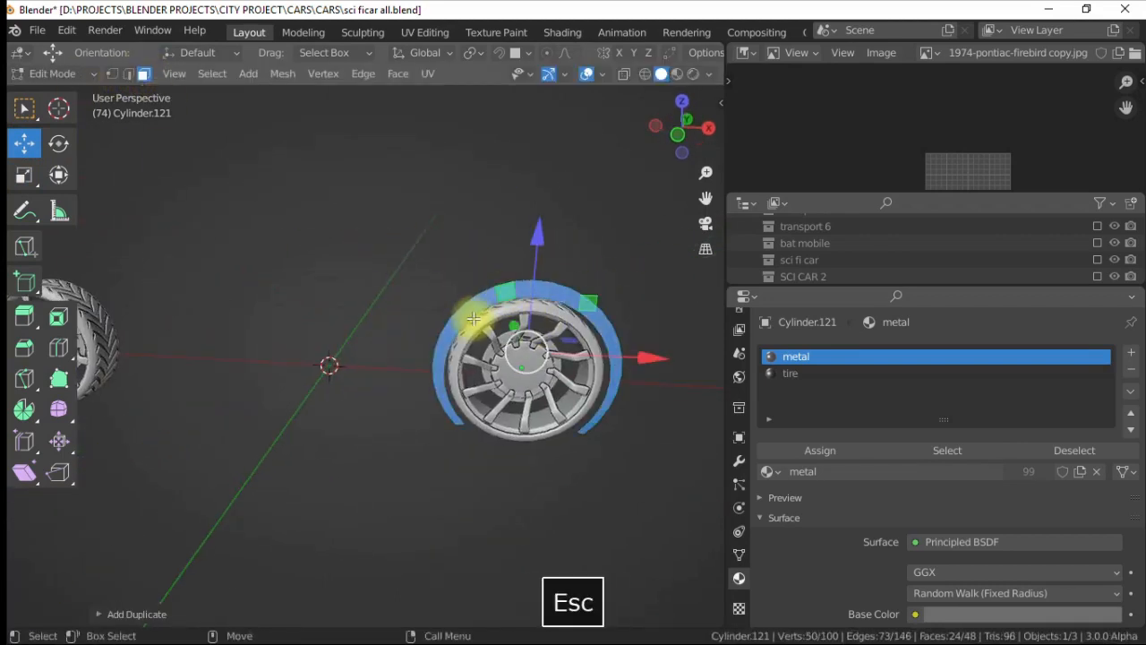
key(1)
click(272, 344)
scroll(332, 323, up, 3)
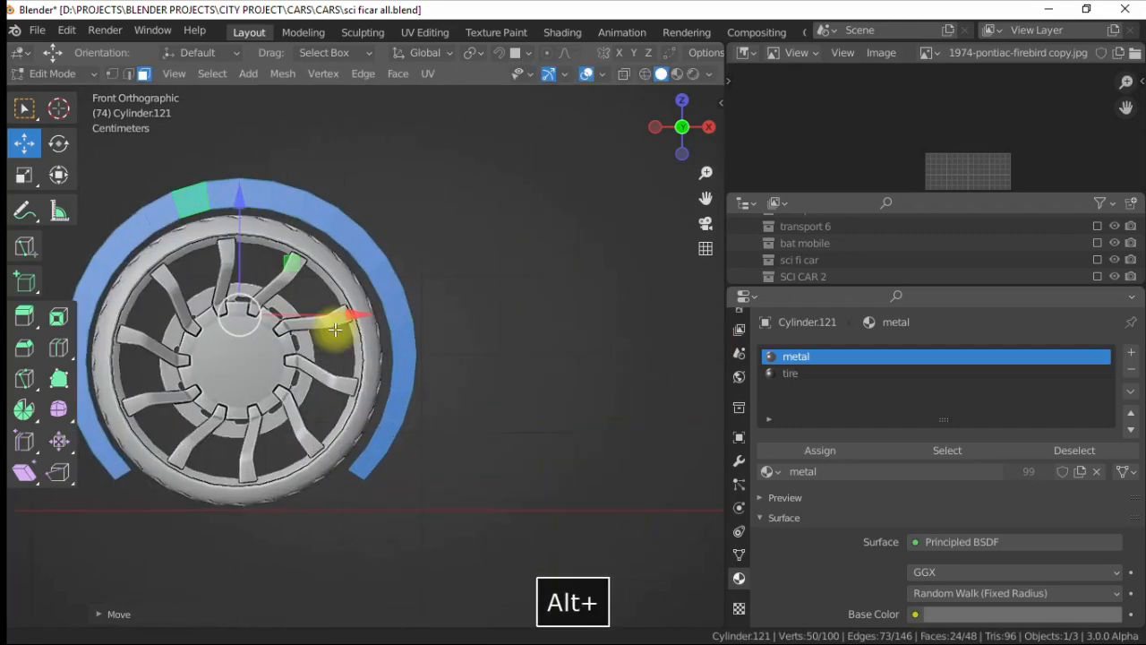
key(g)
click(512, 335)
- Return to Object Mode and adjust the wheel's position relative to its arch in front view
middle_drag(511, 334, 501, 389)
key(Tab)
click(230, 328)
key(KP_1)
key(g)
click(382, 347)
- Join the lower facing ends of the two wheel arches with a long sill face
key(Tab)
key(2)
click(511, 383)
key(f)
key(alt+a)
middle_drag(378, 302, 331, 331)
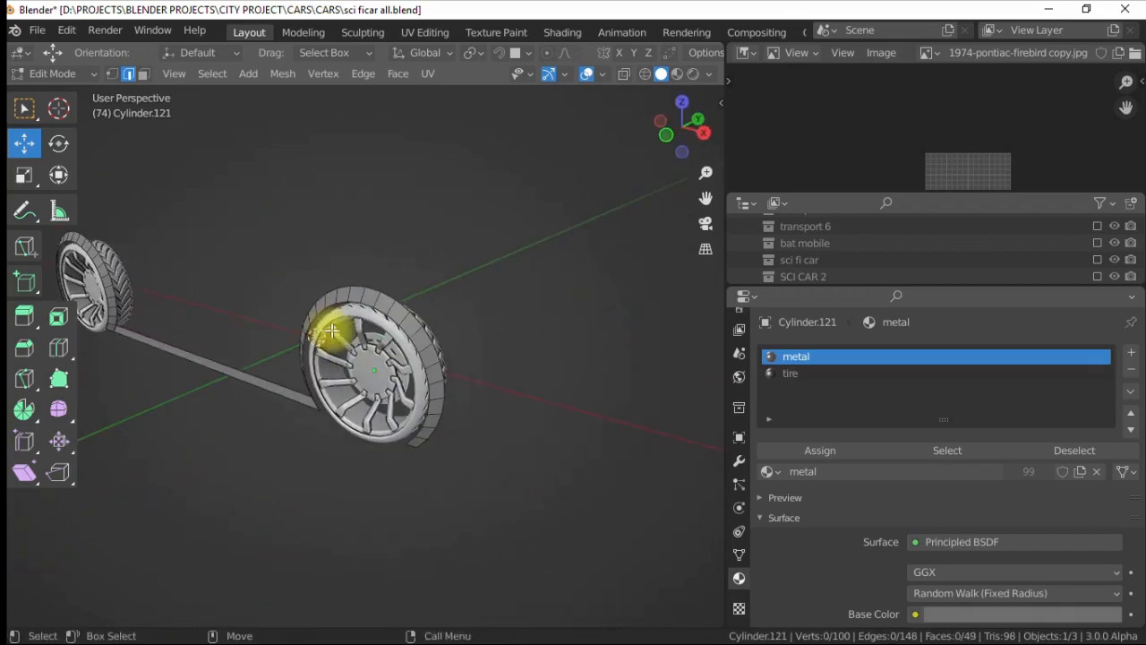
- Extrude an edge at the top of the nearer wheel arch inward along Y, and return to Object Mode
alt+click(403, 305)
alt+middle_drag(403, 305, 340, 286)
right_click(339, 286)
click(287, 187)
key(Escape)
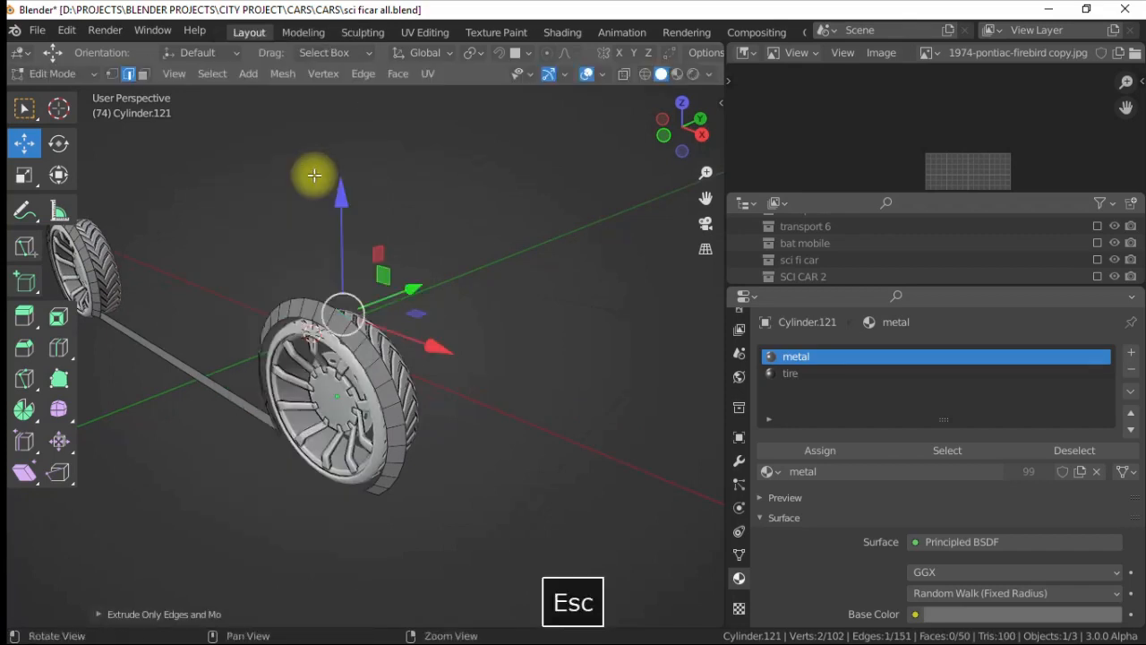
key(Tab)
- Add a Mirror modifier on the Y axis to the arch frame and reopen it in Edit Mode
click(739, 460)
click(860, 354)
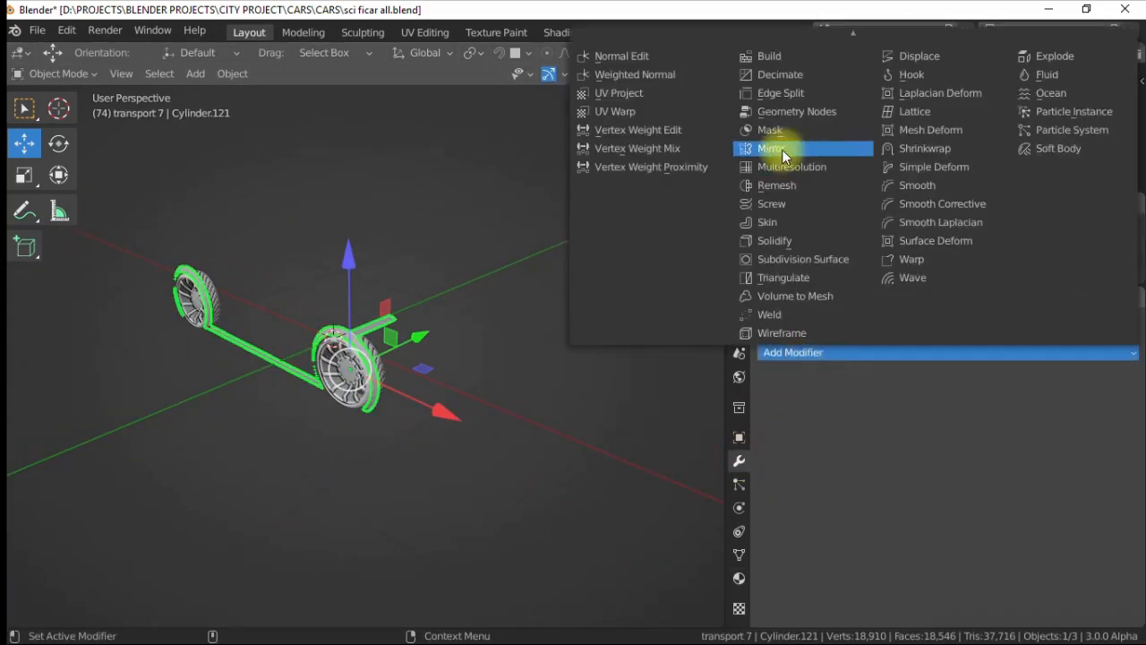
click(785, 154)
middle_drag(295, 144, 345, 268)
scroll(331, 313, up, 3)
key(alt+a)
key(Tab)
key(2)
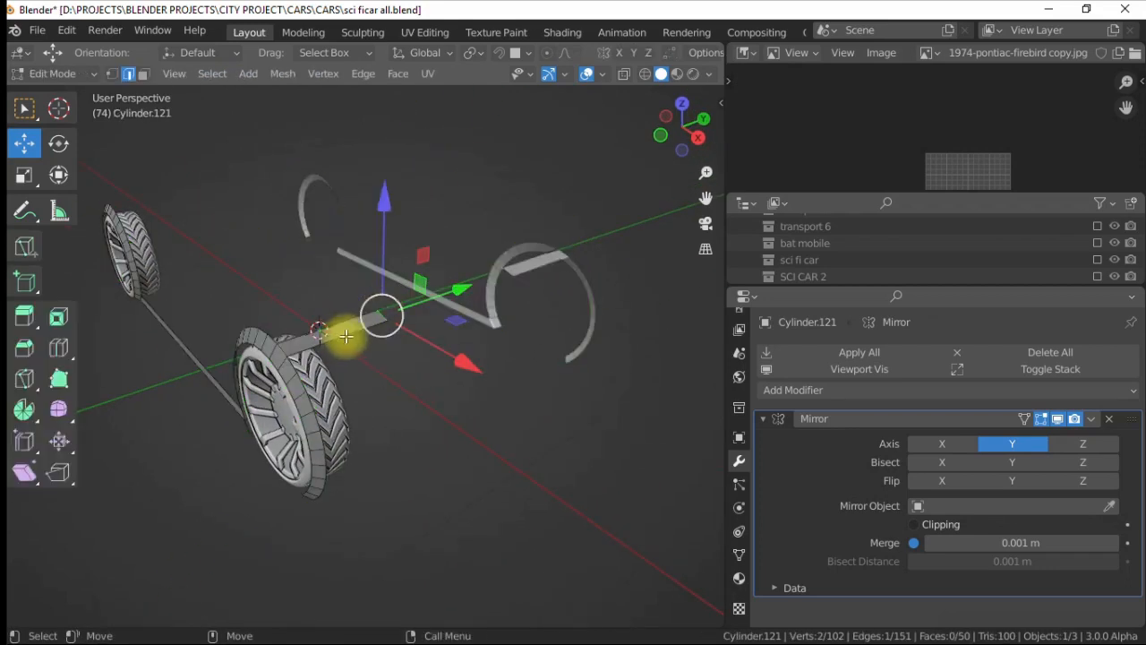
- Shorten the inward strip along Y and extrude its end edge into a segment sloping down toward the centre
drag(460, 288, 440, 298)
drag(510, 265, 483, 273)
alt+middle_drag(483, 273, 402, 345)
right_click(371, 294)
key(g)
key(y)
click(456, 296)
- Extrude the sloped segment's end edge horizontally to the centre line to meet the mirrored half
right_click(328, 299)
click(291, 199)
key(Escape)
key(g)
click(480, 328)
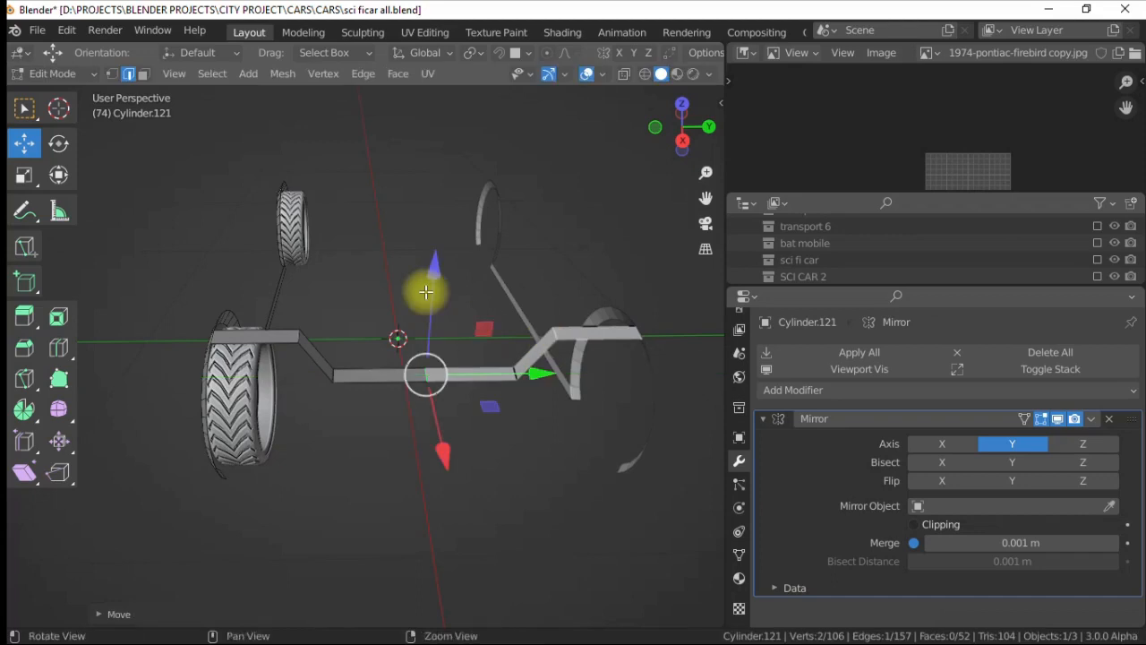
- Extrude the cross strip's outer top edge forward and downward into a sloping panel ahead of the wheel
alt+middle_drag(481, 328, 225, 72)
alt+middle_drag(213, 133, 158, 107)
mouse_move(410, 276)
alt+middle_down()
mouse_move(396, 290)
mouse_move(432, 271)
alt+middle_up()
right_click(419, 289)
click(332, 192)
alt+middle_drag(332, 191, 540, 295)
click(597, 285)
alt+middle_drag(426, 267, 496, 252)
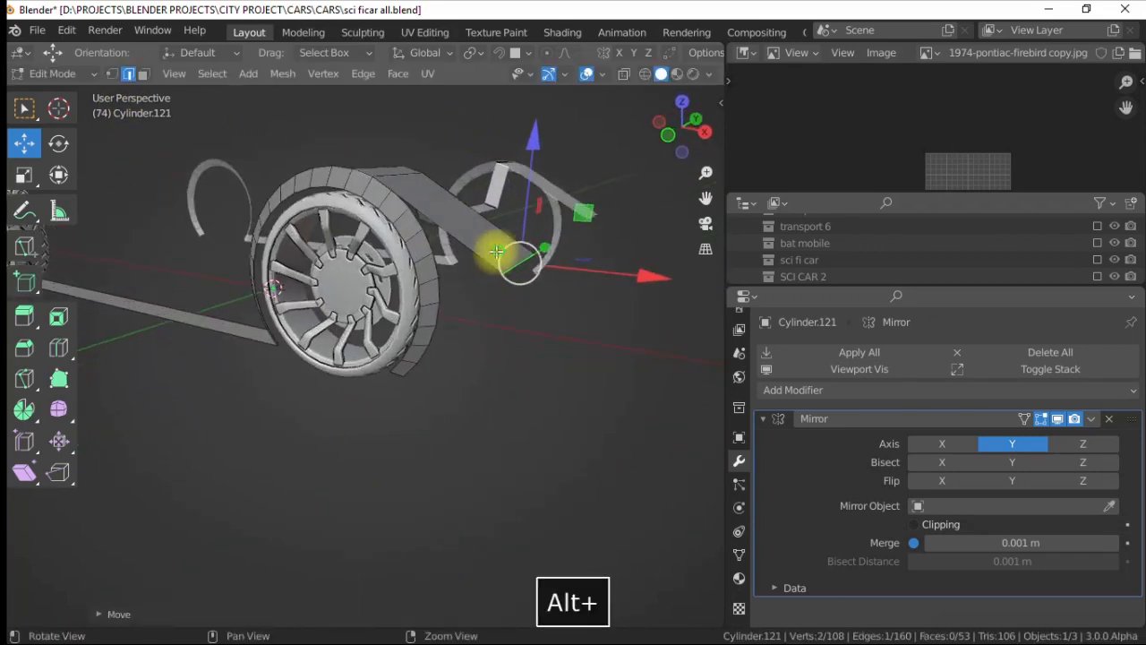
drag(542, 212, 573, 222)
- Extrude the sloping panel's front edge downward to form a short front face
right_click(499, 289)
click(411, 192)
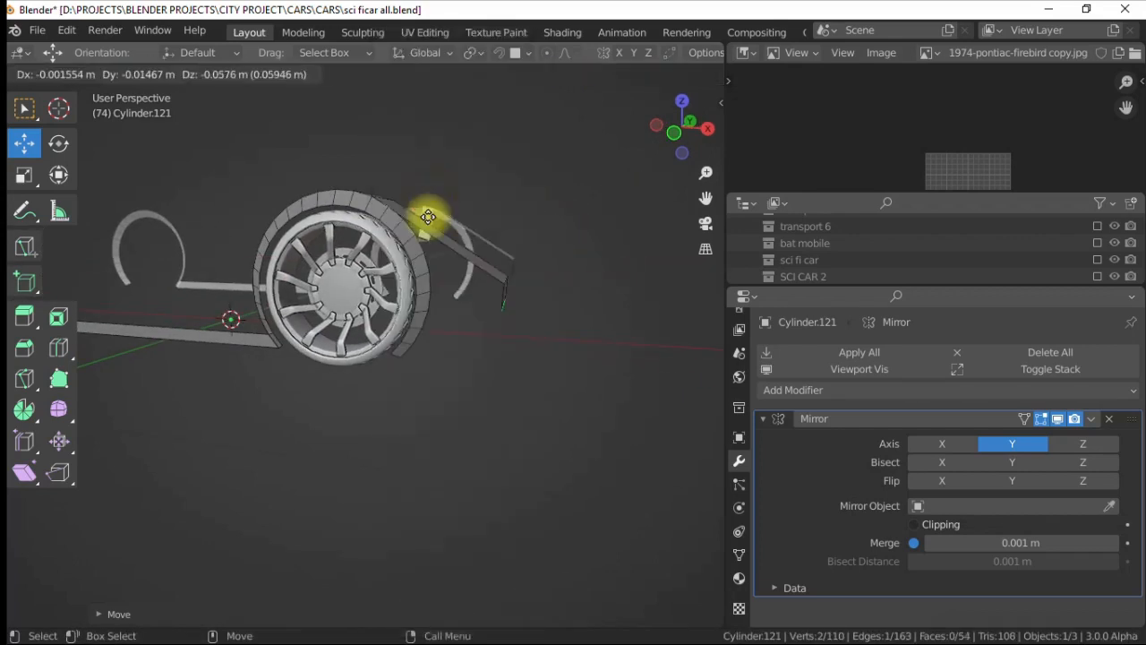
click(522, 190)
alt+middle_drag(522, 190, 431, 198)
- Loop cut the sloping panel near the wheel arch and merge its outer vertex with the arch vertex at centre
click(144, 74)
click(456, 332)
alt+middle_drag(455, 332, 418, 232)
click(59, 347)
alt+middle_drag(224, 295, 371, 269)
drag(371, 268, 269, 242)
right_click(295, 325)
mouse_move(205, 462)
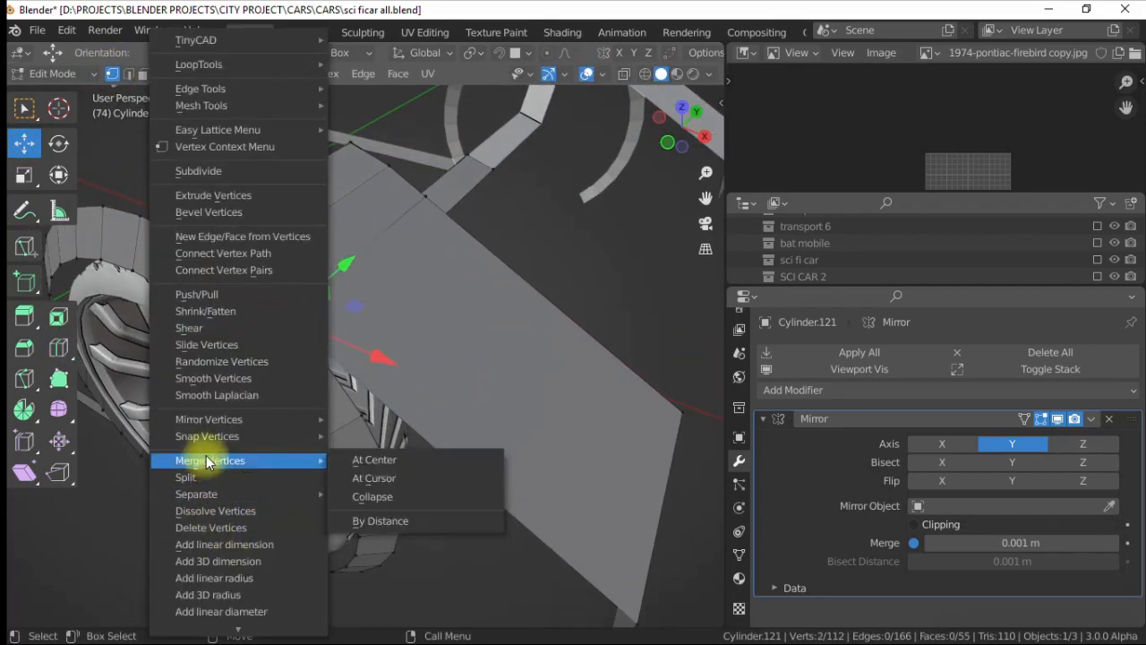
click(369, 462)
- Move the front face's bottom edge down and back toward the wheel arch's lower end
alt+middle_drag(555, 307, 123, 83)
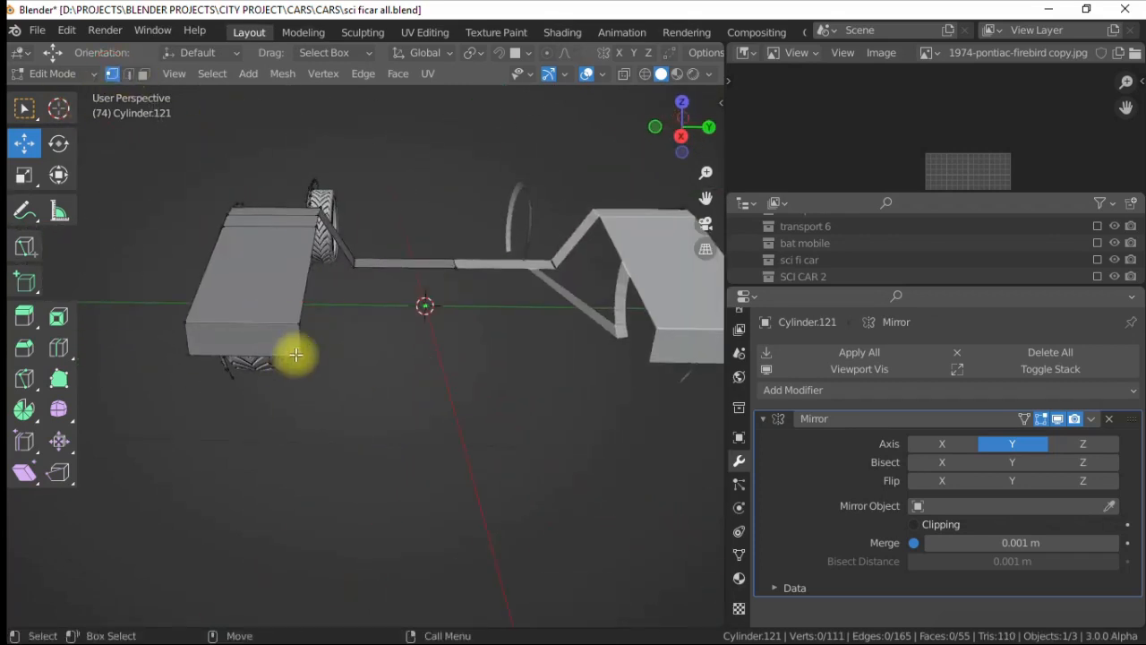
key(ctrl+z)
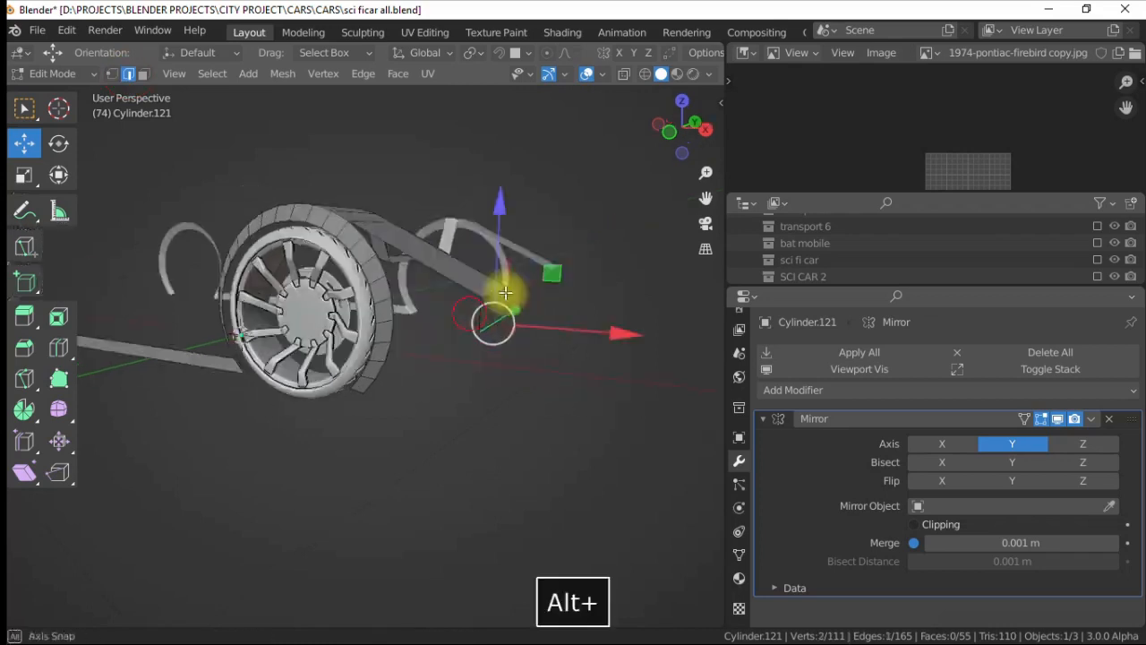
key(g)
click(291, 284)
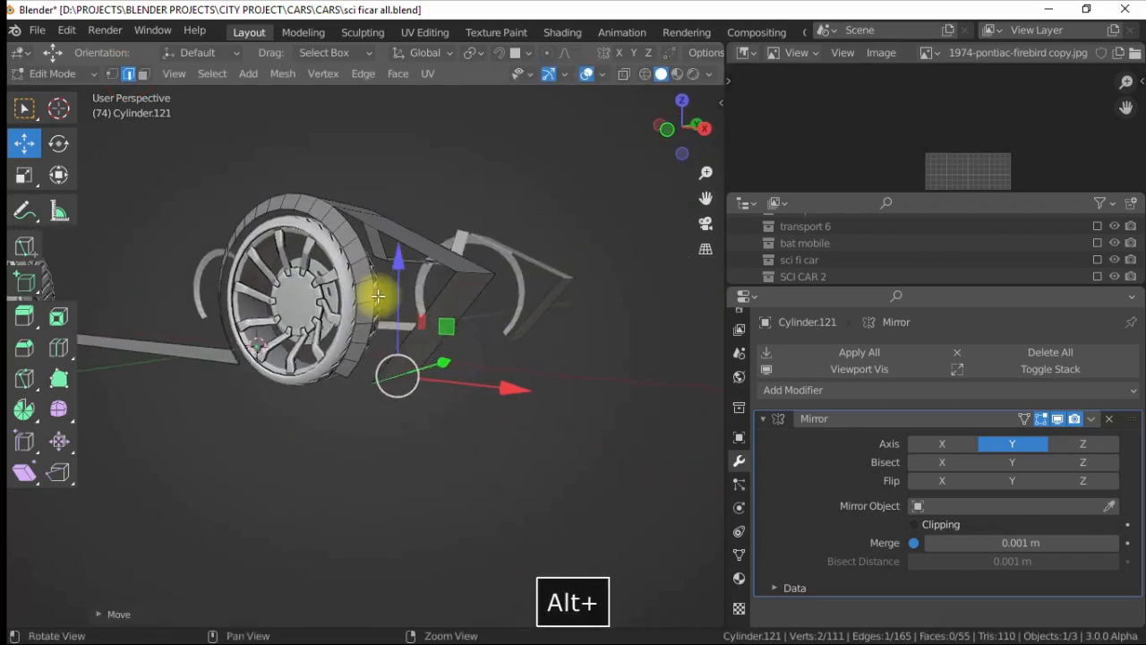
- Fill a face between the wheel arch's lower end and the front face's bottom edge
click(425, 347)
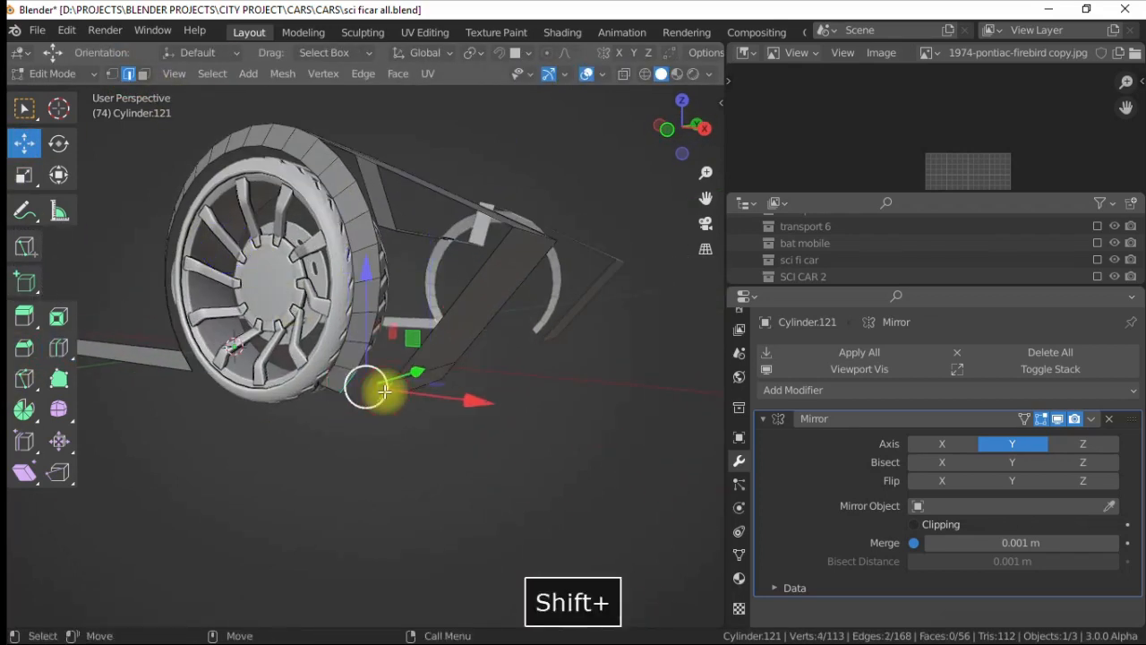
key(f)
click(381, 450)
alt+drag(381, 450, 215, 216)
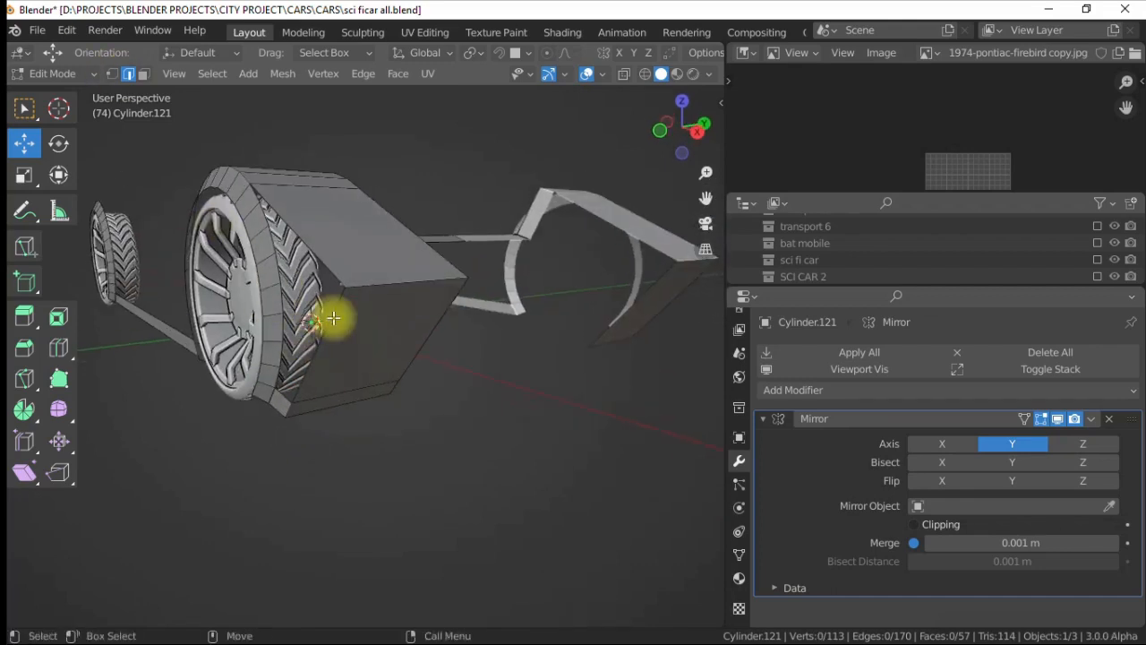
- Extrude an edge of the front section to start a new face toward the car's centre
alt+drag(321, 352, 580, 270)
click(440, 296)
right_click(440, 296)
click(388, 216)
click(503, 433)
click(406, 305)
click(61, 147)
click(555, 230)
alt+drag(555, 230, 410, 244)
- Extrude the front section's edge twice more, moving each new edge into place along the axes
click(318, 325)
right_click(318, 325)
click(228, 194)
key(Escape)
click(25, 142)
drag(369, 276, 438, 315)
right_click(400, 304)
click(328, 194)
key(Escape)
drag(500, 368, 566, 351)
alt+drag(386, 227, 364, 268)
- In face selection mode, select a single face of the front section and move it
click(144, 74)
click(296, 382)
drag(189, 414, 116, 431)
alt+drag(277, 327, 364, 267)
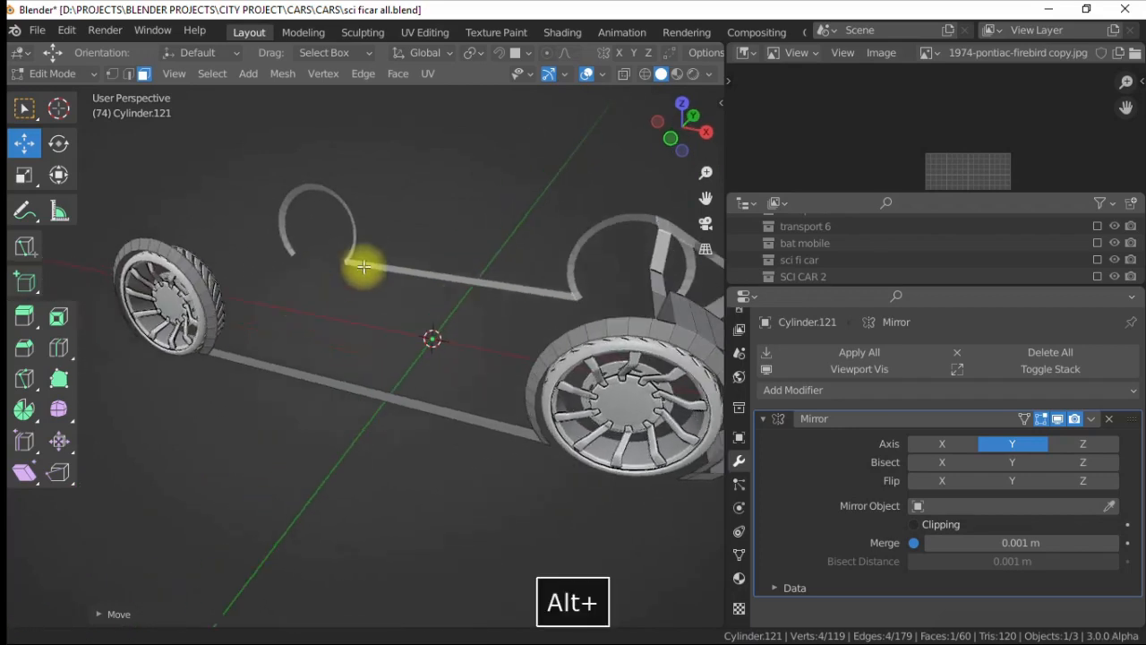
- Loop-cut and bend the sill between the wheel arches, and fill a long rail face joining the tops of the arches
drag(335, 394, 435, 431)
drag(228, 360, 355, 417)
click(324, 385)
drag(402, 332, 444, 311)
alt+drag(412, 327, 267, 286)
alt+click(523, 335)
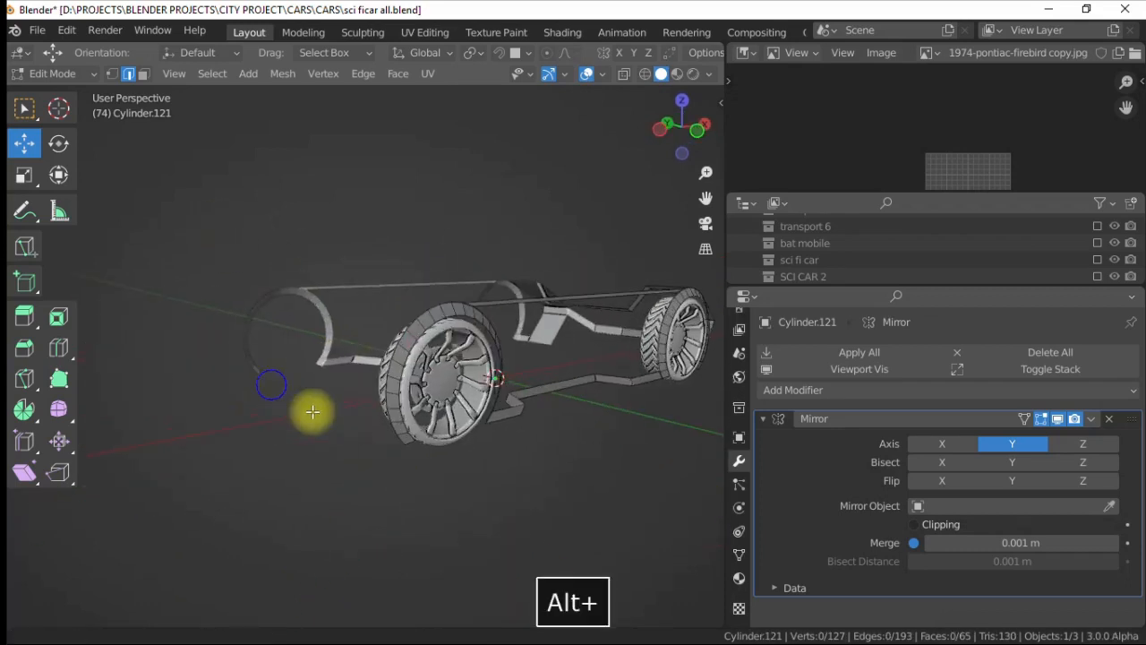
- Extrude the rail edge at the top of the rear wheel arch backward past the rear wheel
click(362, 313)
right_click(362, 313)
click(277, 198)
key(Escape)
drag(477, 312, 367, 313)
scroll(367, 293, down, 1)
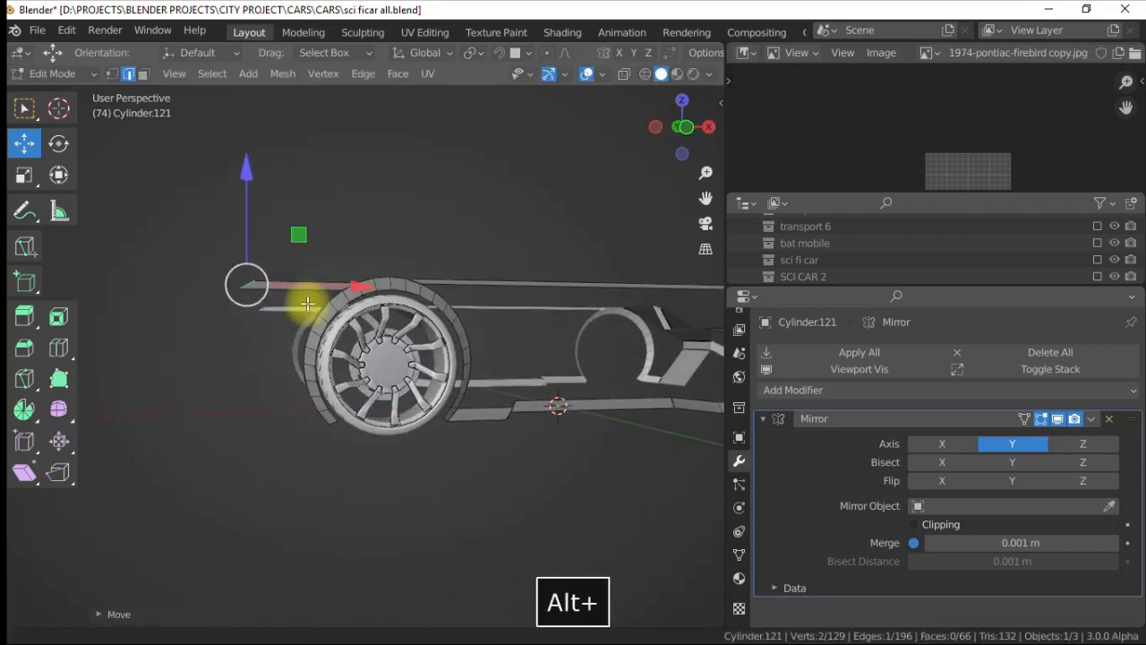
- Add a loop cut near the rear end of the extended top rail
click(54, 348)
drag(302, 276, 367, 415)
click(25, 145)
- Extrude the edge at the rail's rear end downward into a slanted post behind the rear wheel
click(259, 282)
right_click(260, 281)
click(207, 193)
key(Escape)
scroll(329, 331, down, 2)
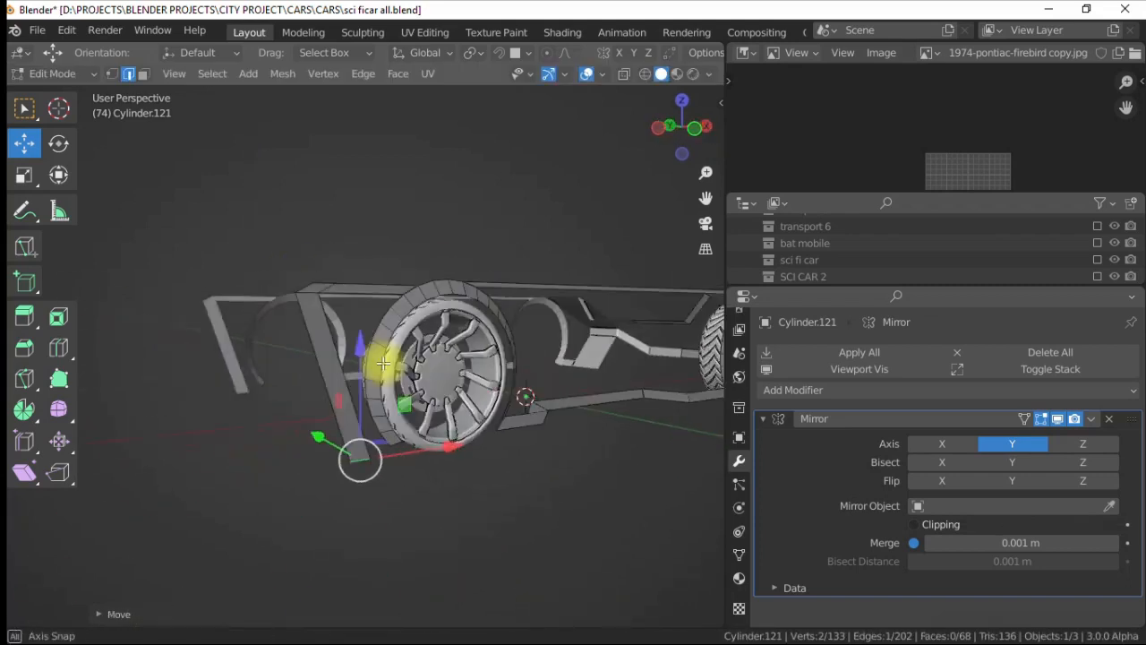
key(ctrl+z)
drag(289, 338, 270, 324)
- Cut the rear post near its lower end and fill a face joining it to the end of the rear wheel arch
scroll(252, 419, up, 3)
alt+drag(251, 414, 347, 411)
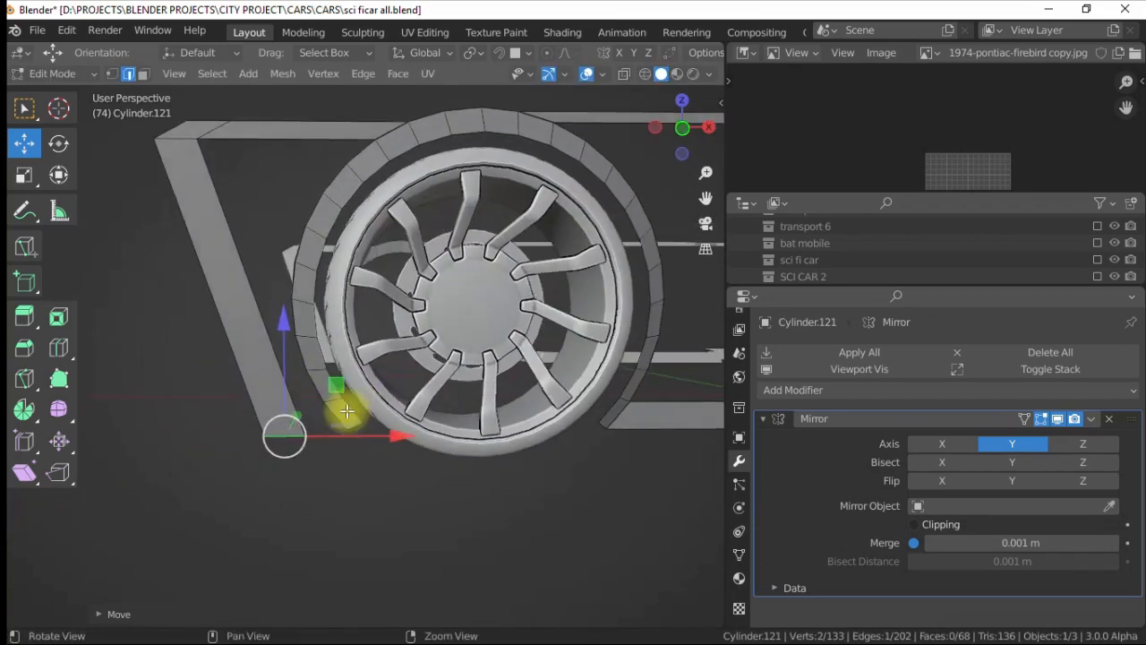
click(299, 405)
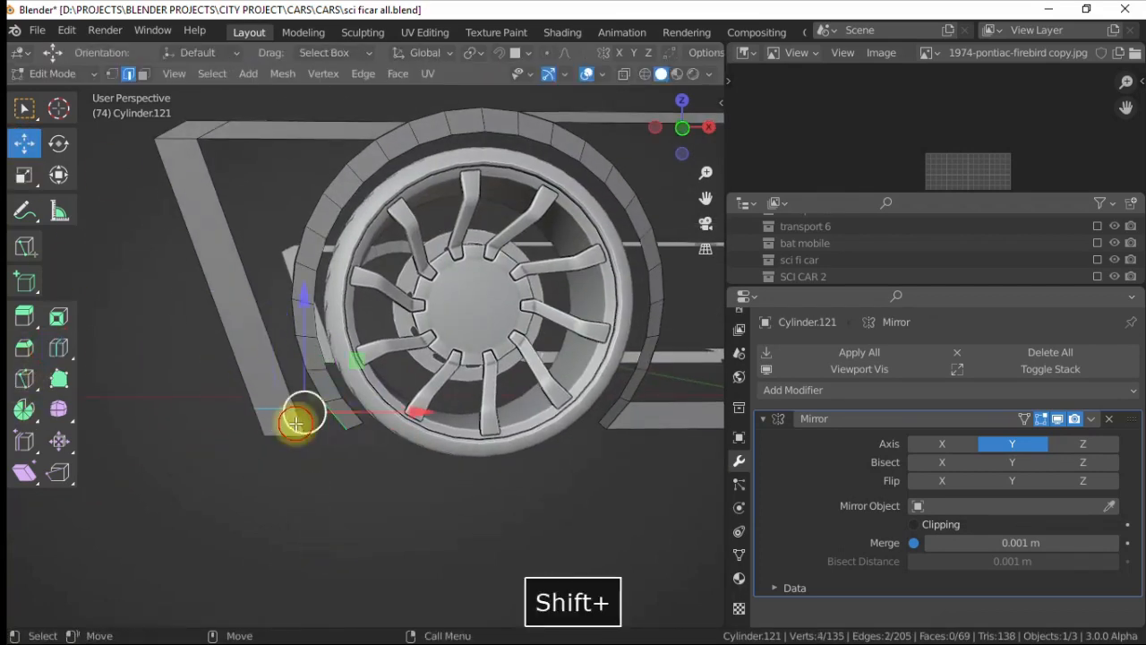
click(176, 486)
- Start dividing the top rail between the wheel arches with loop cuts
scroll(177, 486, down, 6)
alt+drag(333, 292, 346, 291)
alt+drag(362, 340, 355, 325)
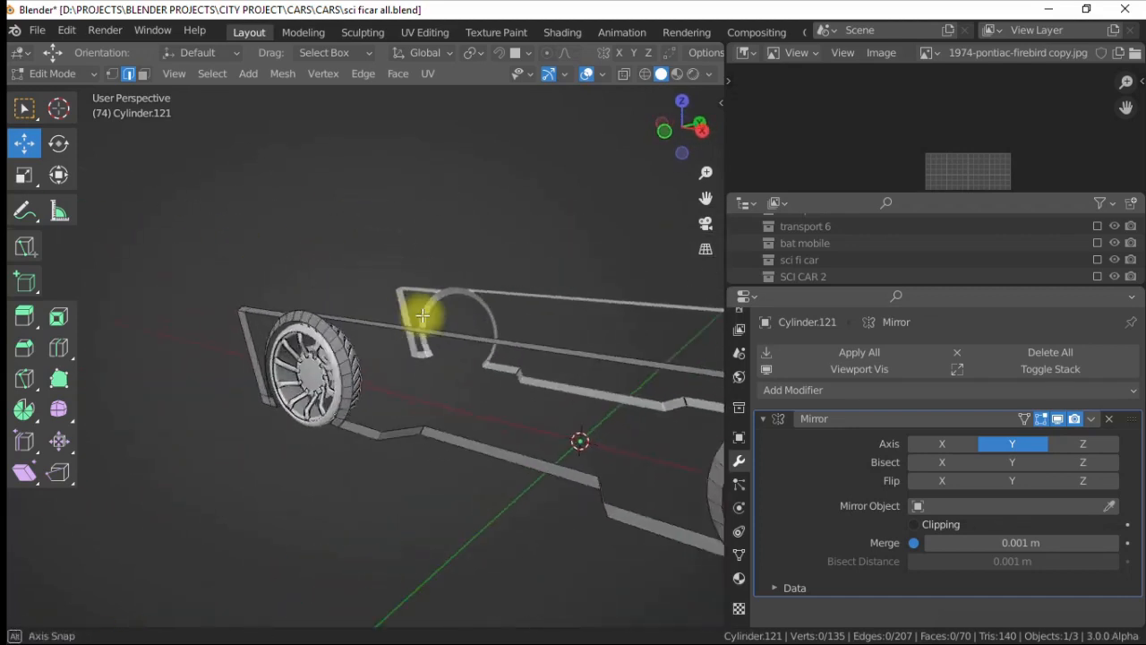
drag(434, 353, 306, 315)
drag(413, 335, 291, 298)
click(24, 145)
click(186, 212)
- Add further loop cuts to the top rail so it has a separate middle section and short transition segments
alt+drag(248, 260, 216, 256)
click(410, 388)
alt+drag(408, 385, 414, 324)
click(58, 348)
alt+drag(266, 447, 291, 438)
drag(414, 340, 444, 344)
drag(450, 346, 453, 348)
click(25, 145)
- Move the middle section of the top rail inward toward the car's centre line
alt+drag(404, 308, 351, 344)
drag(314, 321, 332, 313)
alt+drag(234, 355, 309, 324)
alt+drag(409, 295, 338, 332)
alt+right_drag(337, 332, 389, 367)
alt+drag(388, 367, 408, 329)
drag(504, 266, 470, 266)
alt+drag(394, 367, 364, 412)
alt+drag(364, 460, 337, 468)
click(337, 468)
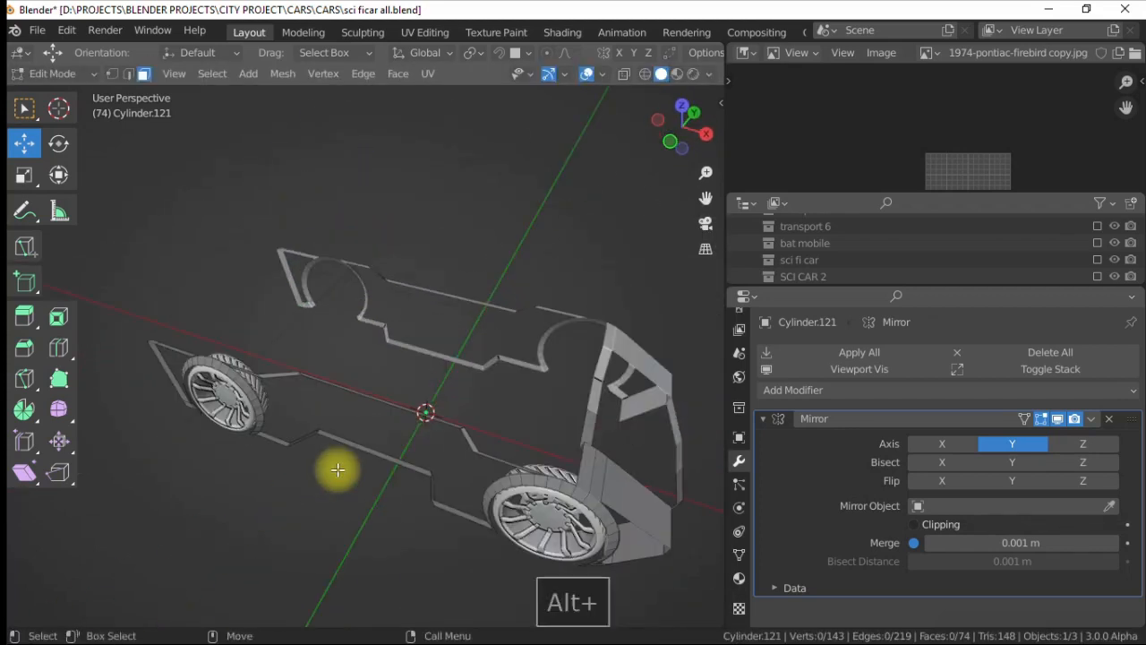
- In edge selection mode, fill the door panel between the middle of the top rail and the sill
alt+drag(530, 392, 496, 402)
alt+drag(368, 440, 230, 229)
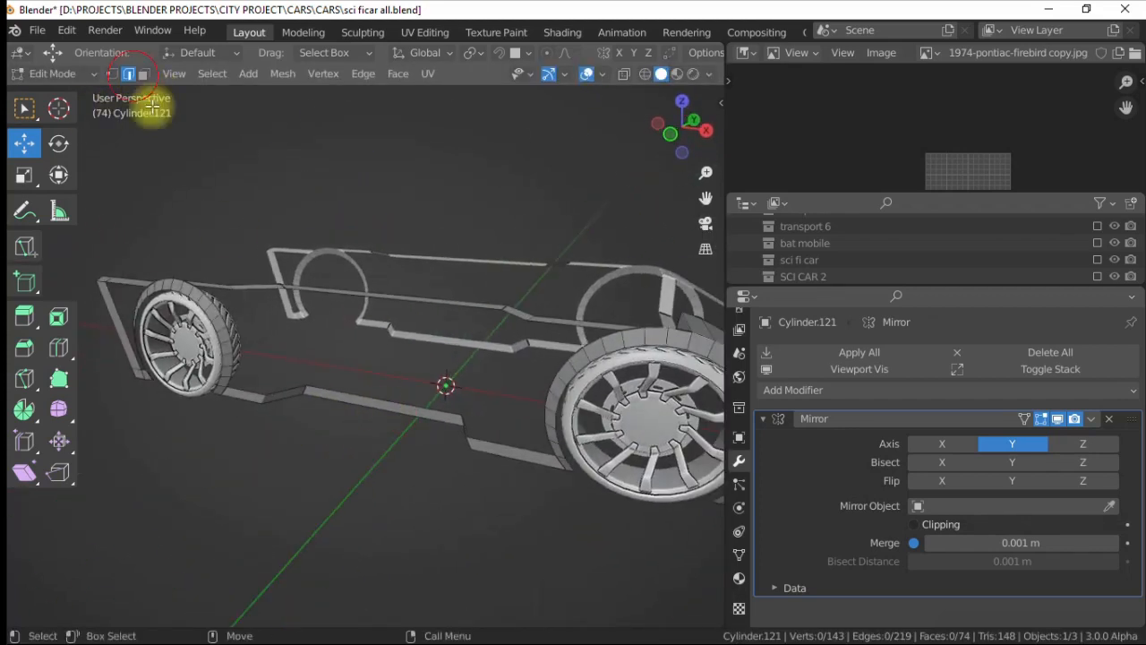
alt+drag(357, 469, 408, 339)
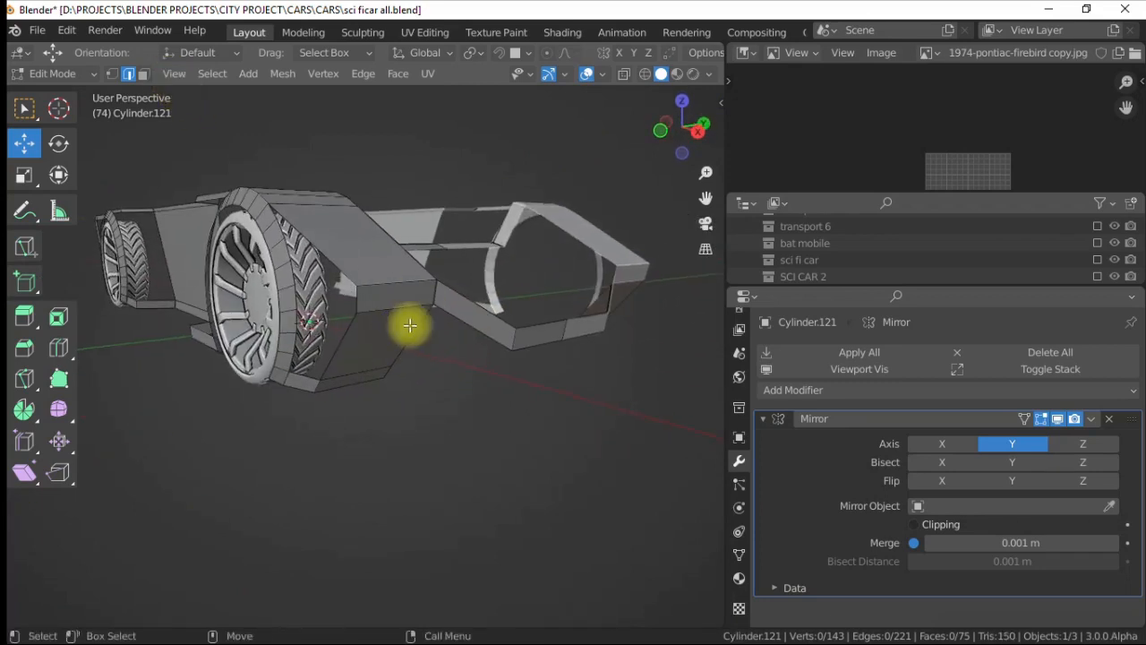
- Fill the front corner face between the fender and the nose, and divide it with a Knife cut
key(f)
click(410, 393)
alt+drag(410, 394, 437, 412)
alt+drag(481, 338, 387, 352)
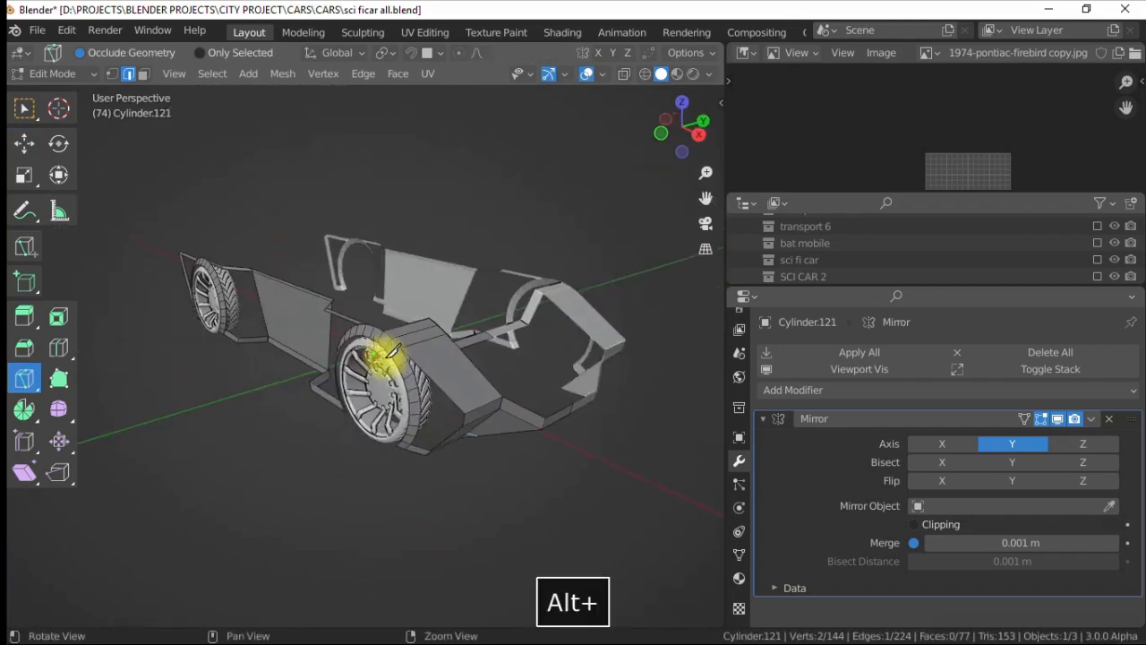
click(25, 143)
- Extrude the upper edge of the nose strip back and up to form the hood panel
alt+drag(553, 385, 526, 463)
right_click(515, 310)
click(465, 195)
click(397, 151)
alt+drag(402, 291, 383, 313)
drag(527, 386, 378, 257)
drag(439, 324, 445, 331)
- In vertex selection mode, move the hood panel's outer rear corner to line up with the cross beam
scroll(403, 363, up, 4)
alt+drag(383, 383, 344, 250)
click(260, 347)
drag(367, 340, 330, 350)
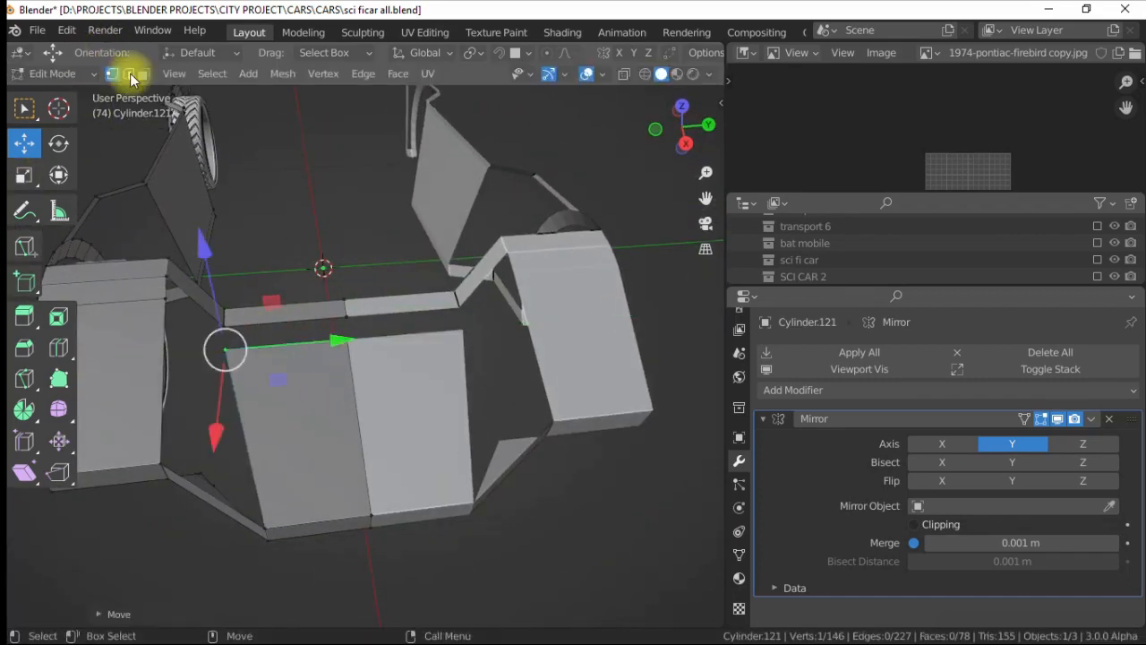
- Fill the gap between the hood panel's rear edge and the cross beam
key(f)
scroll(358, 412, down, 3)
alt+drag(358, 273, 442, 218)
scroll(435, 242, up, 4)
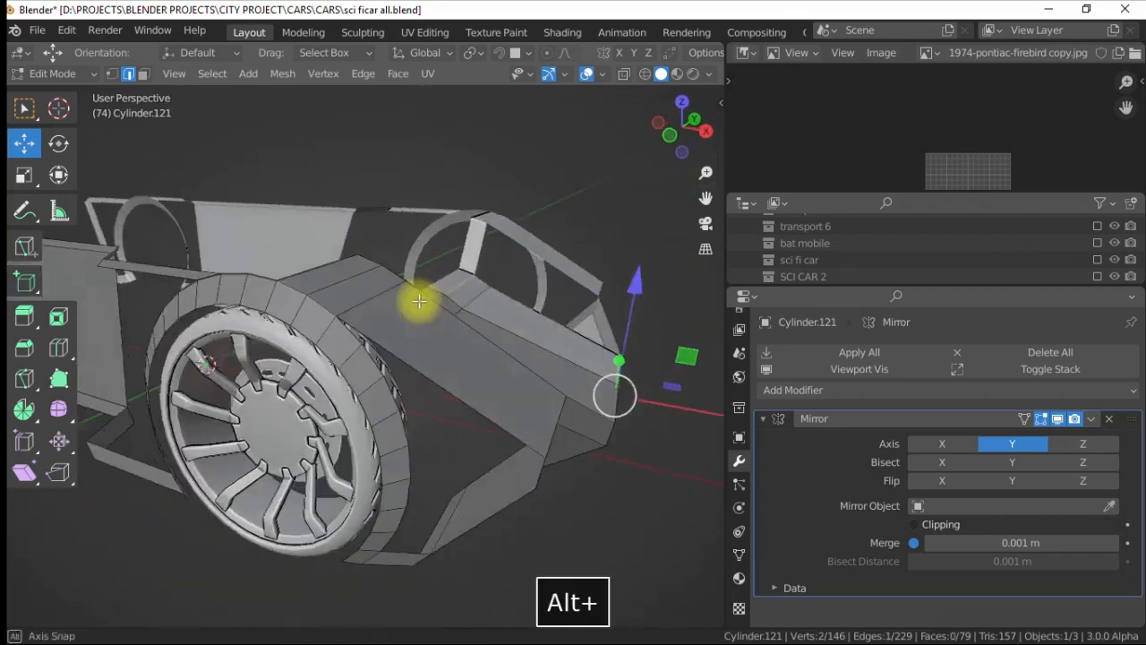
- Fill the slanted side face ahead of the door panel, between the top rail and the sill
alt+drag(420, 302, 430, 324)
click(456, 342)
alt+drag(424, 255, 418, 289)
scroll(416, 288, down, 4)
click(327, 197)
alt+drag(425, 330, 442, 266)
scroll(438, 340, up, 2)
alt+drag(447, 361, 420, 399)
scroll(394, 400, up, 2)
alt+drag(346, 400, 427, 392)
key(f)
- Fill the top face between the rail's inner edges and the fender near the front wheel, and divide it with a Knife cut
click(291, 545)
alt+drag(291, 546, 298, 297)
scroll(376, 412, down, 3)
alt+drag(275, 376, 410, 427)
scroll(283, 385, up, 3)
scroll(410, 427, up, 2)
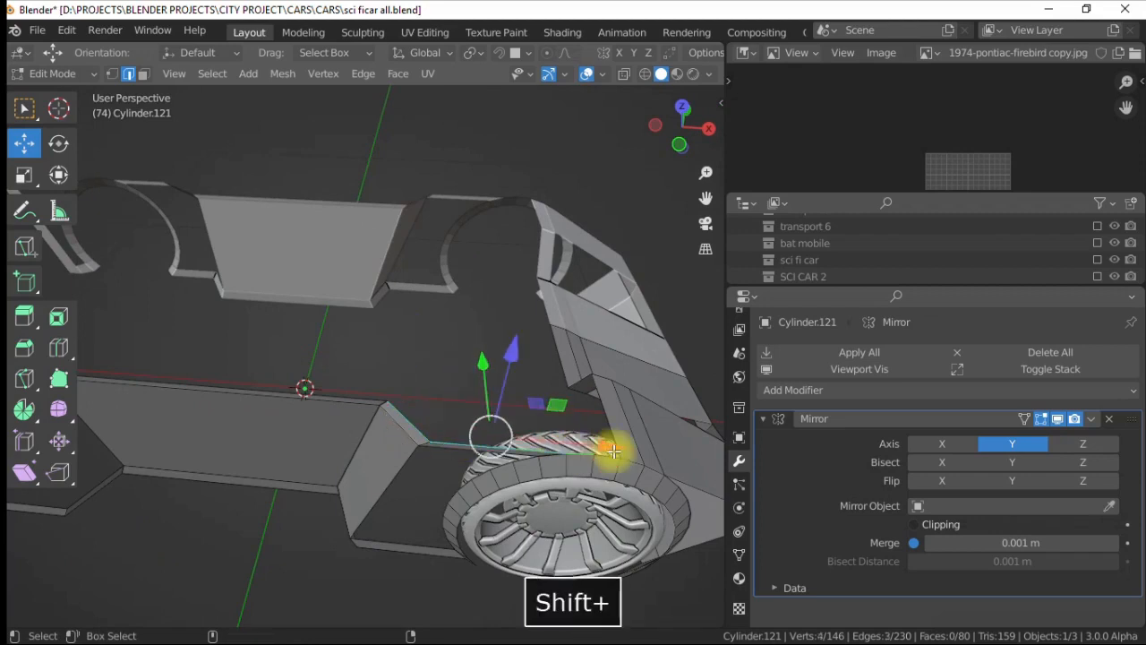
alt+drag(356, 312, 30, 388)
click(30, 388)
click(409, 411)
mouse_move(362, 430)
alt+mouse_down()
mouse_move(403, 407)
mouse_move(422, 443)
mouse_move(359, 428)
alt+mouse_up()
click(24, 142)
alt+drag(358, 314, 399, 330)
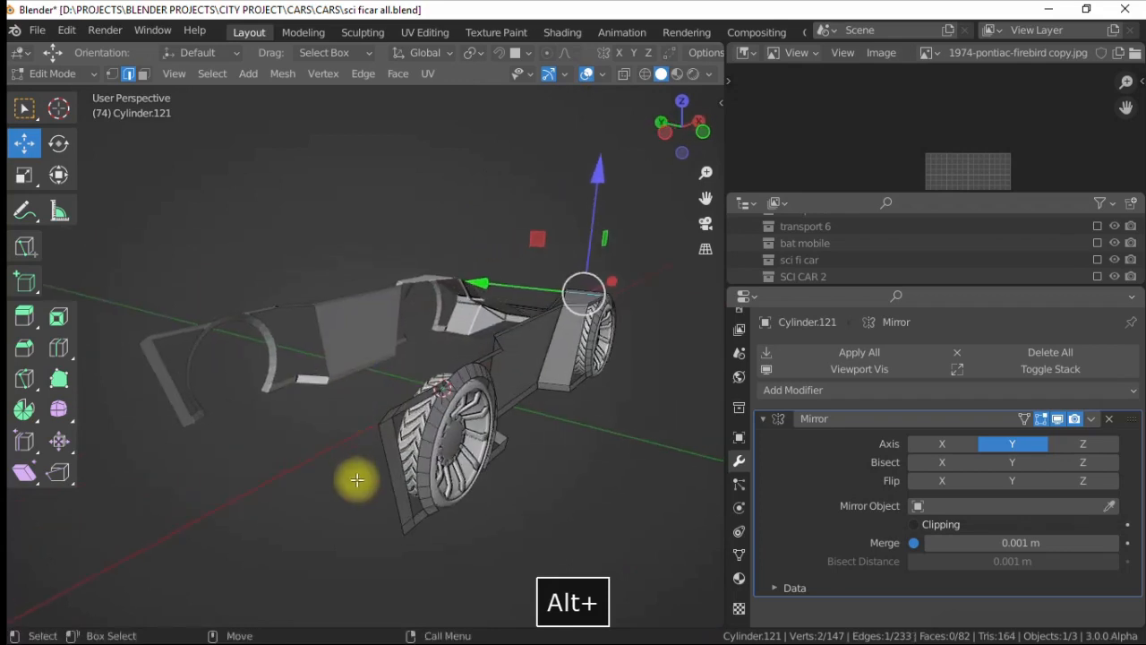
- Extrude the edge at the rear post's lower end toward the car's centre to start a rear beam
alt+drag(357, 479, 367, 389)
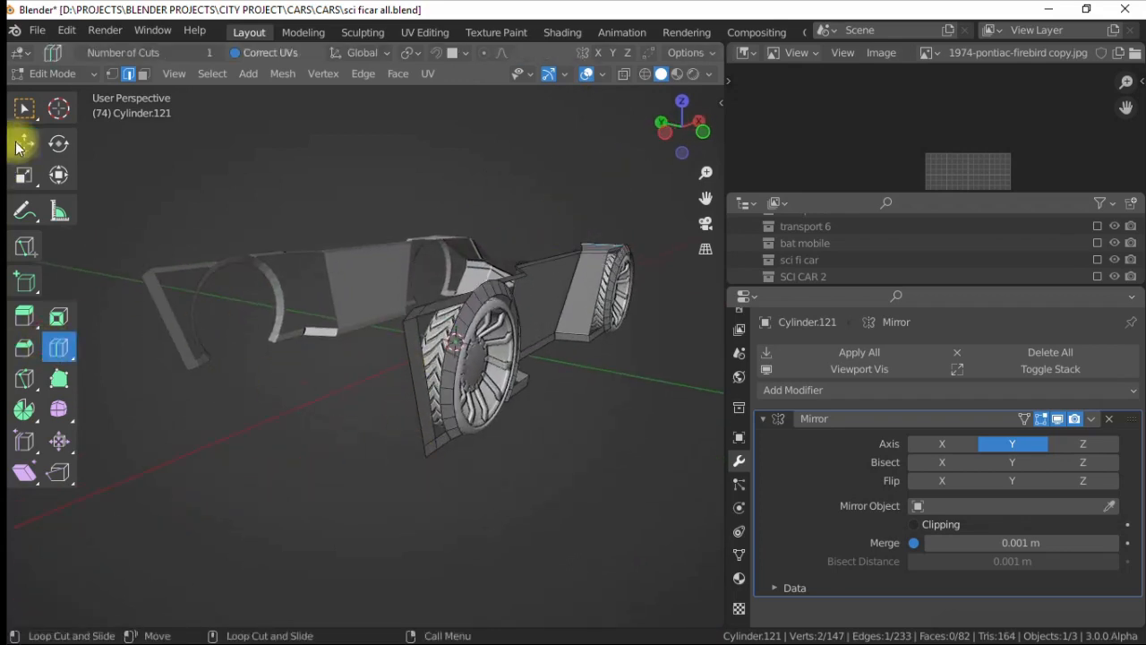
click(21, 145)
alt+drag(430, 449, 450, 453)
click(451, 449)
right_click(444, 442)
click(333, 198)
key(Escape)
drag(359, 418, 270, 412)
- Extrude the rear beam's end edge twice more, placing the last segment at the centre line
alt+drag(358, 405, 385, 430)
right_click(432, 445)
click(342, 194)
key(Escape)
alt+drag(380, 387, 355, 368)
right_click(392, 414)
click(297, 195)
key(Escape)
drag(299, 406, 241, 394)
click(371, 456)
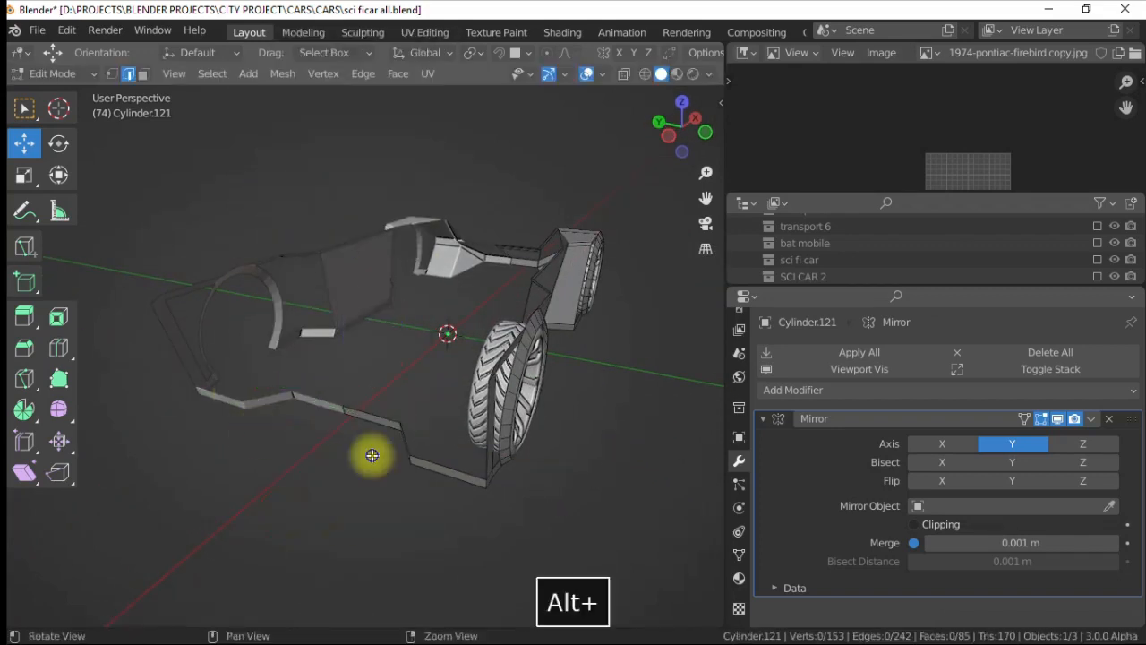
- Fill the slanted side face behind the door panel, between the top rail and the sill's rear bend
mouse_move(375, 362)
alt+mouse_down()
mouse_move(384, 333)
mouse_move(360, 350)
alt+mouse_up()
alt+drag(263, 342, 221, 305)
key(x)
click(230, 392)
click(331, 352)
alt+drag(313, 352, 292, 329)
shift+click(182, 287)
alt+drag(183, 287, 383, 295)
click(384, 295)
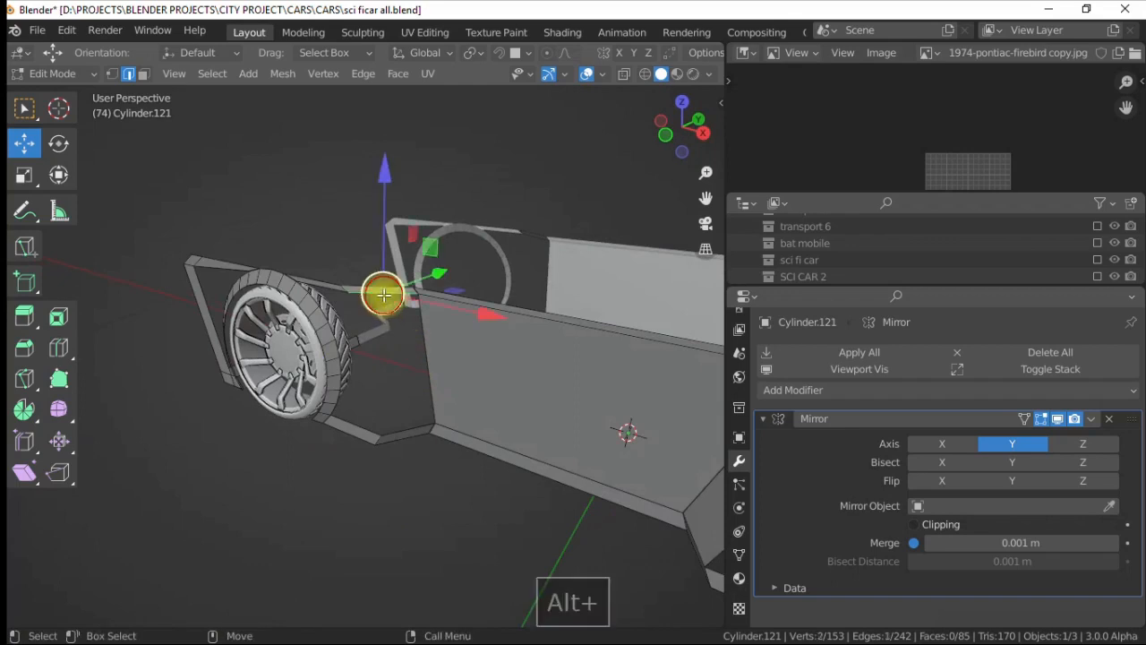
alt+drag(395, 589, 421, 356)
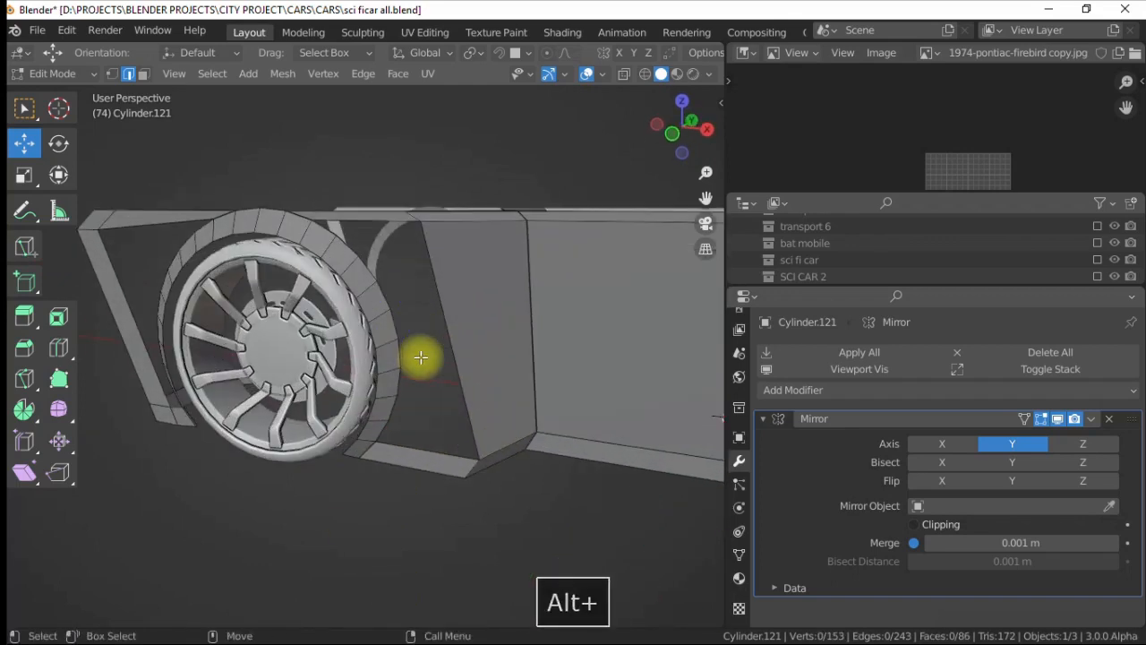
- Fill the remaining side gaps in front of and behind both wheel arches
alt+drag(310, 418, 324, 326)
alt+middle_drag(324, 327, 452, 356)
key(f)
- In face selection mode, select the short sill face behind the door panel and move it
alt+click(546, 411)
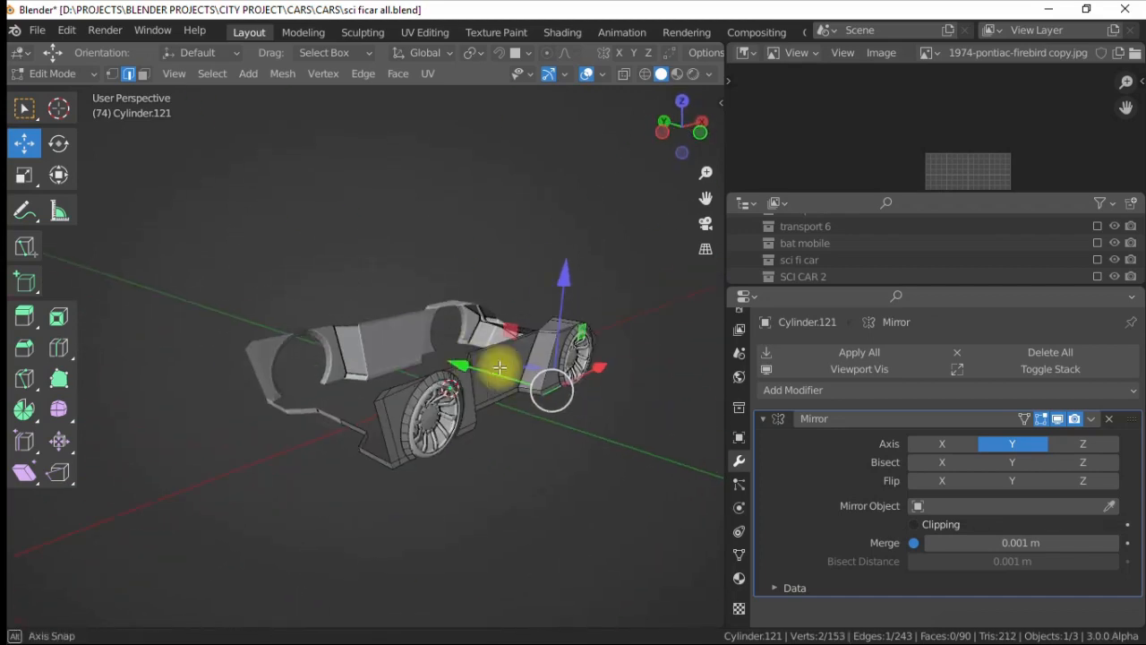
alt+middle_drag(337, 365, 280, 259)
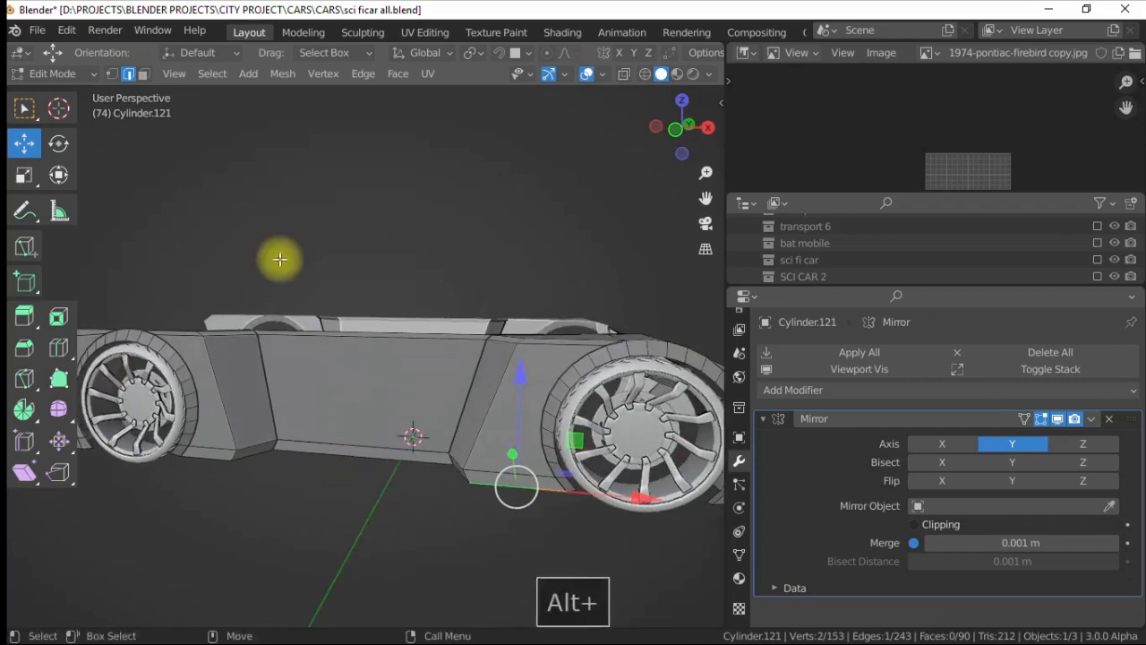
alt+drag(249, 449, 448, 468)
scroll(401, 297, down, 4)
drag(489, 391, 458, 390)
alt+middle_drag(458, 390, 357, 383)
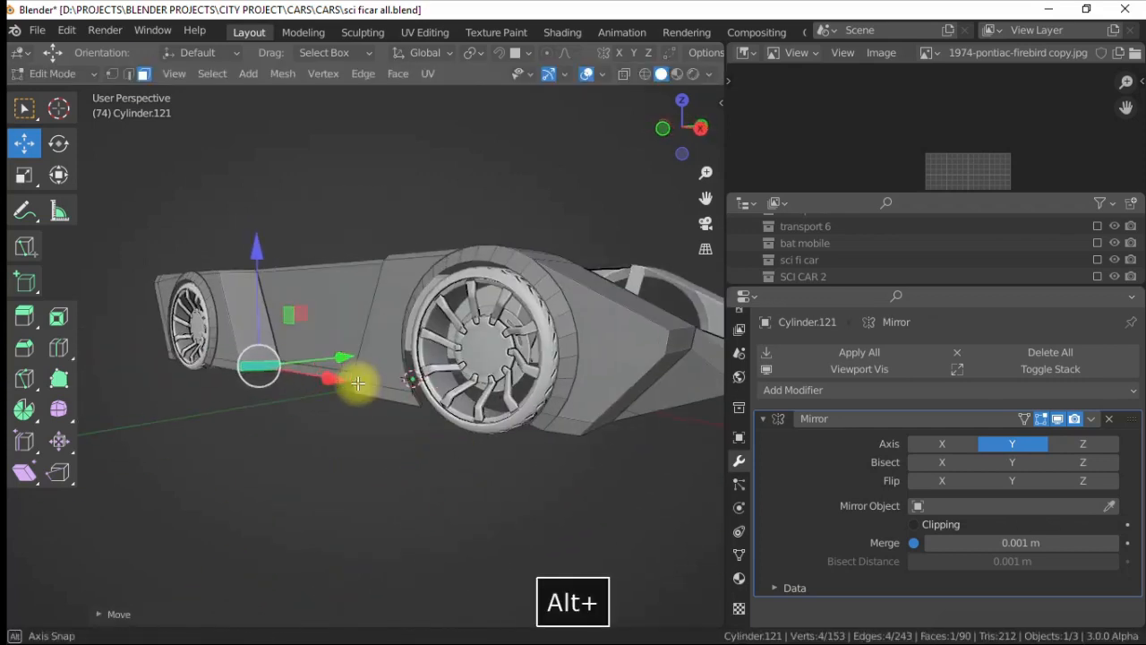
- Switch to edge selection and adjust the sill's edges near the door panel
alt+middle_drag(490, 484, 639, 433)
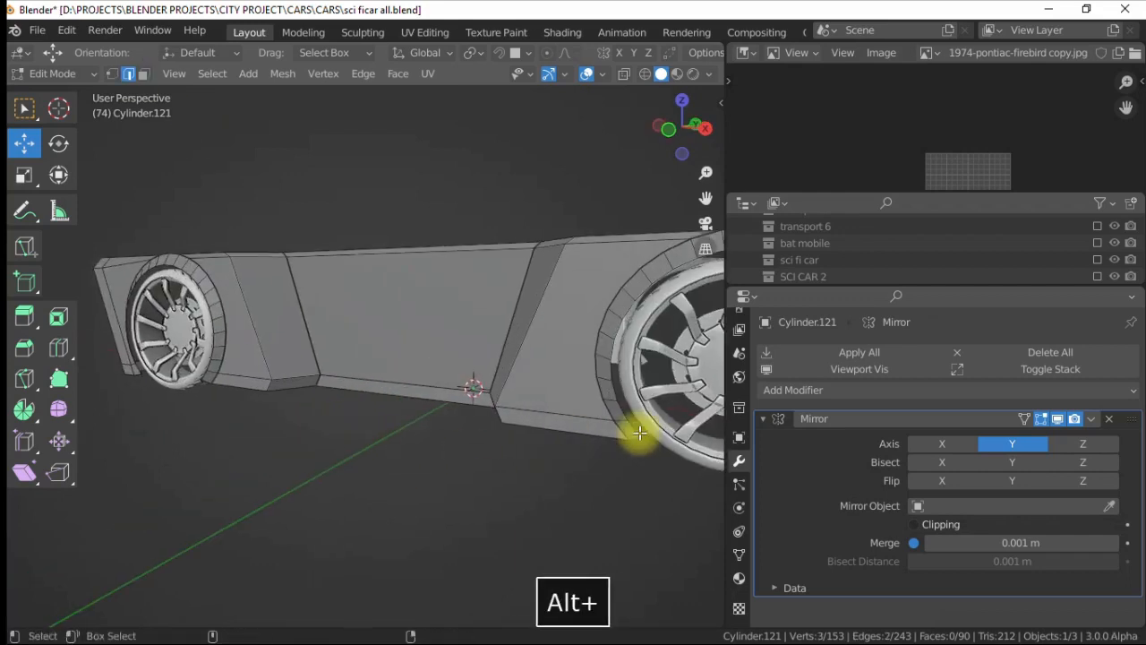
middle_drag(402, 412, 568, 419)
middle_drag(258, 397, 309, 375)
click(309, 375)
drag(309, 374, 289, 422)
alt+middle_drag(289, 422, 408, 397)
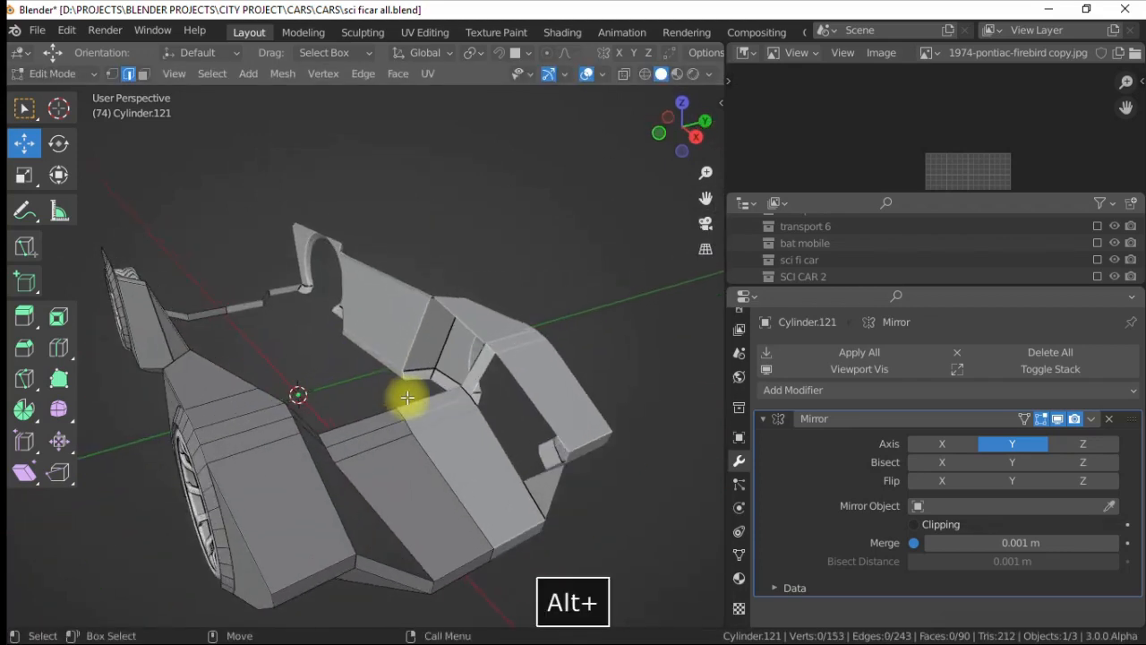
- Extrude the cross beam's rear edge backward and up to form a slanted windshield panel
alt+middle_drag(363, 283, 456, 402)
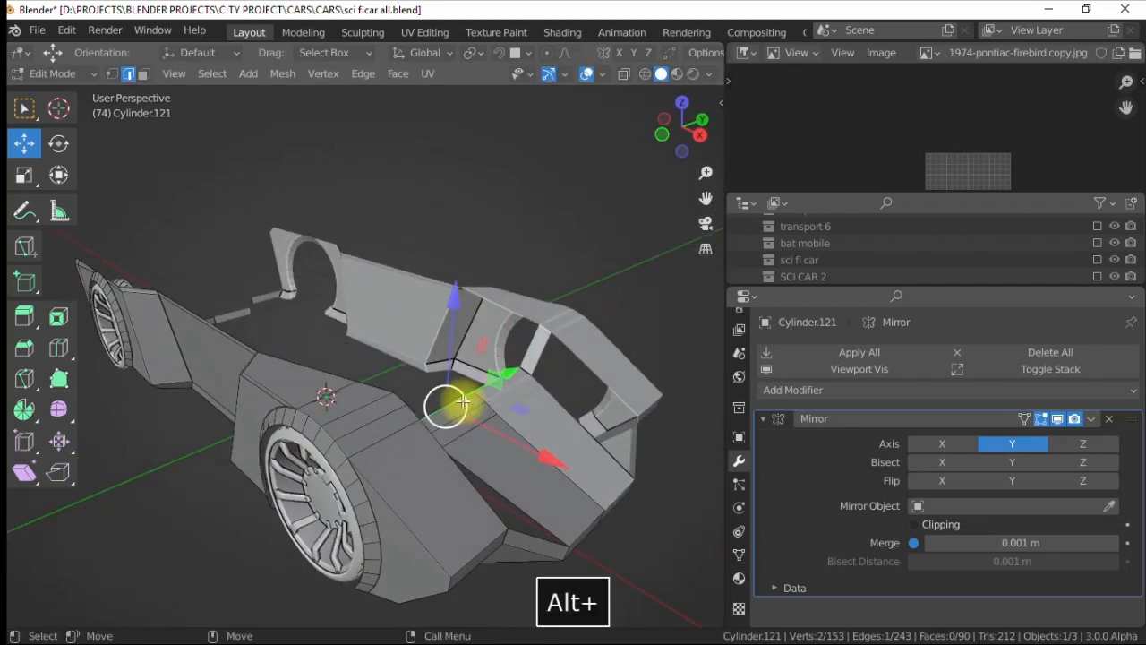
click(383, 204)
right_click(383, 205)
click(383, 197)
alt+middle_drag(384, 197, 480, 279)
- Select the strip of narrow faces along the body side's upper edge and raise it slightly
alt+middle_drag(322, 410, 409, 352)
alt+click(349, 311)
alt+middle_drag(349, 310, 504, 375)
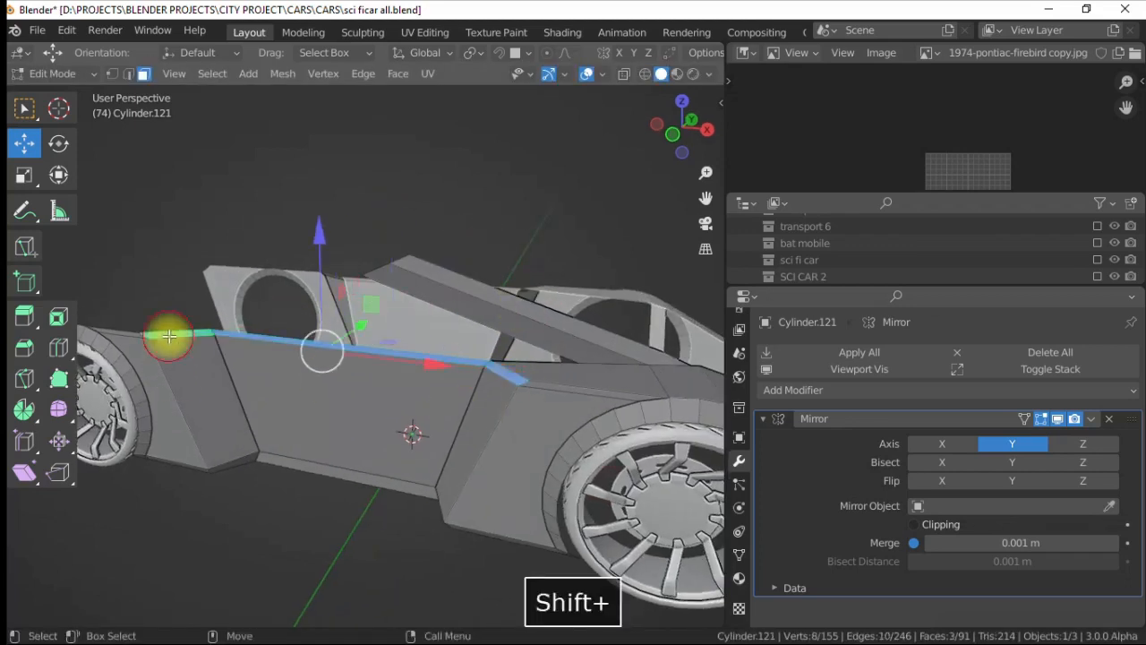
middle_drag(169, 335, 394, 219)
drag(402, 213, 402, 207)
click(408, 205)
alt+middle_drag(408, 205, 391, 268)
- Rotate the windshield's upper edge and move it upward to set the slope
key(shift+space)
key(r)
alt+middle_drag(258, 259, 486, 251)
drag(486, 251, 502, 224)
key(shift+space)
key(g)
drag(435, 337, 447, 220)
alt+middle_drag(447, 219, 343, 228)
alt+middle_drag(427, 300, 282, 239)
- Extrude the windshield's top edge backward to form the roof panel and adjust its rear edge
click(282, 239)
key(g)
click(435, 224)
alt+middle_drag(436, 225, 428, 265)
key(e)
click(460, 217)
alt+middle_drag(461, 218, 435, 312)
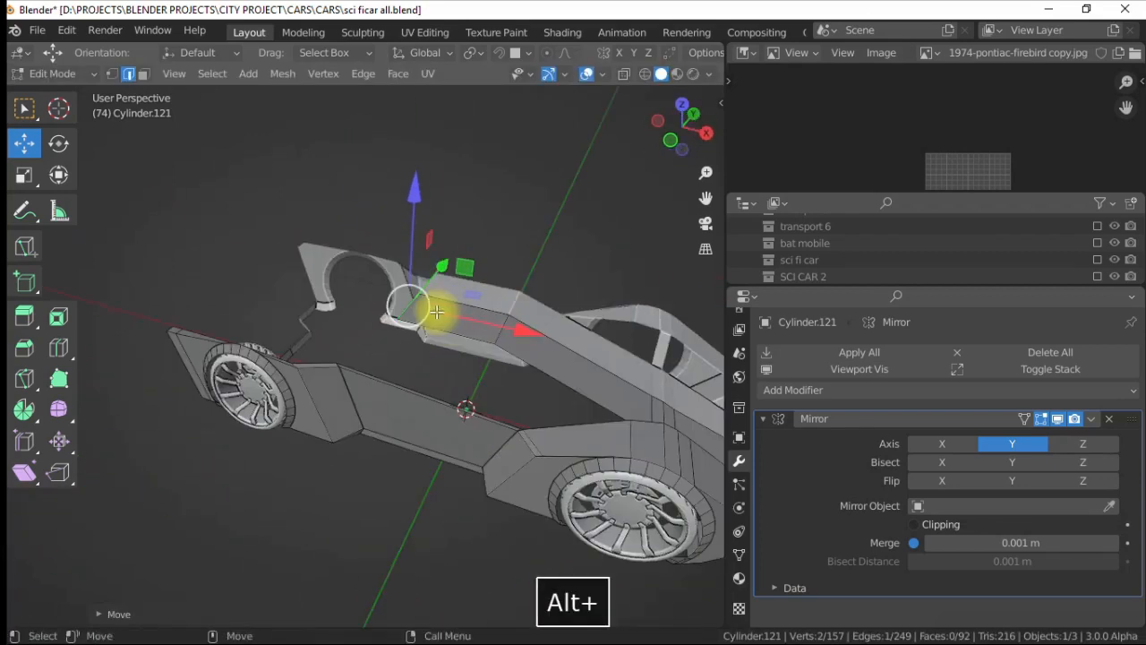
alt+drag(454, 315, 488, 283)
drag(432, 220, 476, 217)
- In edge selection mode, extrude the roof's rear edge and move it back and down to the tail
click(131, 75)
click(379, 274)
alt+drag(380, 274, 347, 251)
right_click(316, 184)
click(317, 195)
key(Escape)
alt+drag(335, 212, 448, 219)
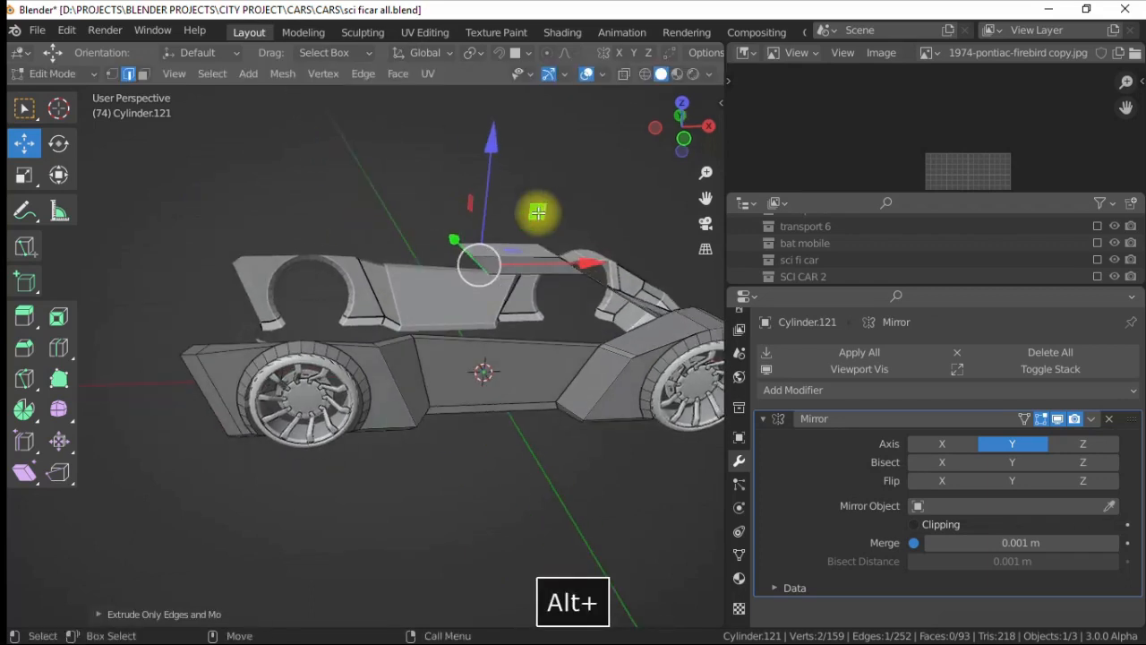
drag(537, 212, 266, 265)
alt+drag(372, 301, 368, 292)
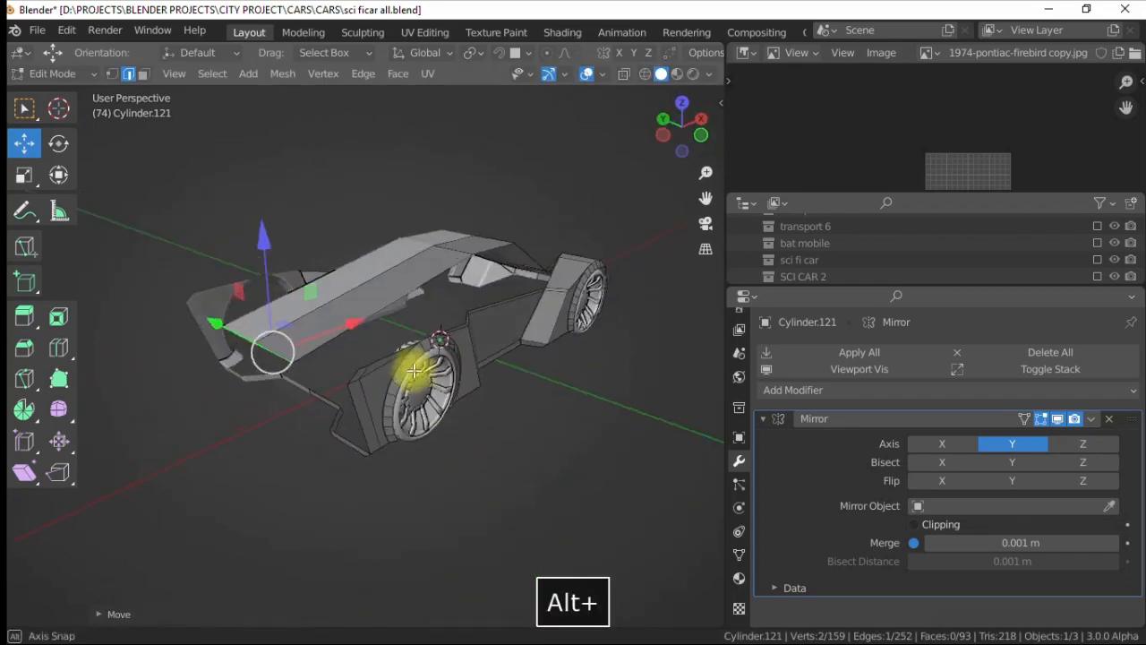
- Close the tail below the roof's rear edge with a face and add two crosswise loop cuts to the sloping rear roof
alt+drag(581, 320, 489, 280)
key(alt+c)
scroll(475, 251, up, 2)
click(32, 150)
- Bevel the two crosswise edges at the front and rear of the roof panel
click(439, 307)
scroll(439, 307, up, 2)
right_click(489, 279)
click(409, 213)
alt+drag(403, 224, 427, 286)
click(428, 275)
right_click(428, 274)
click(361, 214)
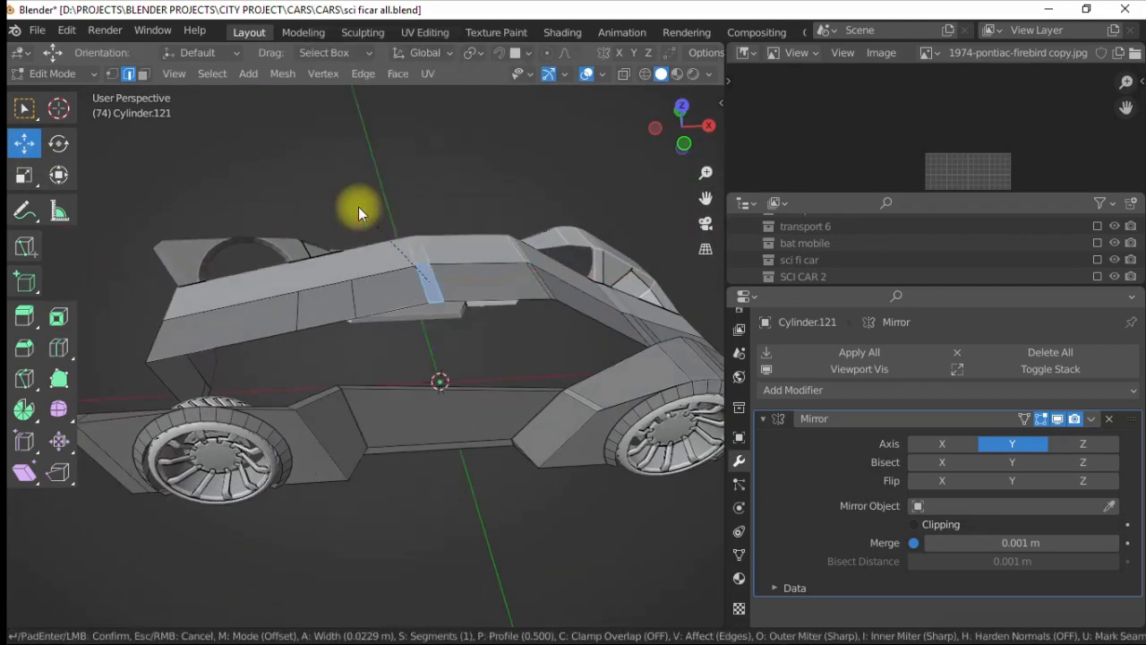
alt+drag(385, 222, 410, 166)
- Select the two narrow faces where the windshield meets the hood and raise them
scroll(419, 358, up, 3)
alt+drag(418, 365, 392, 432)
shift+click(362, 390)
alt+drag(357, 383, 313, 357)
drag(245, 233, 243, 208)
alt+drag(286, 280, 271, 248)
alt+drag(475, 318, 515, 302)
scroll(438, 322, up, 4)
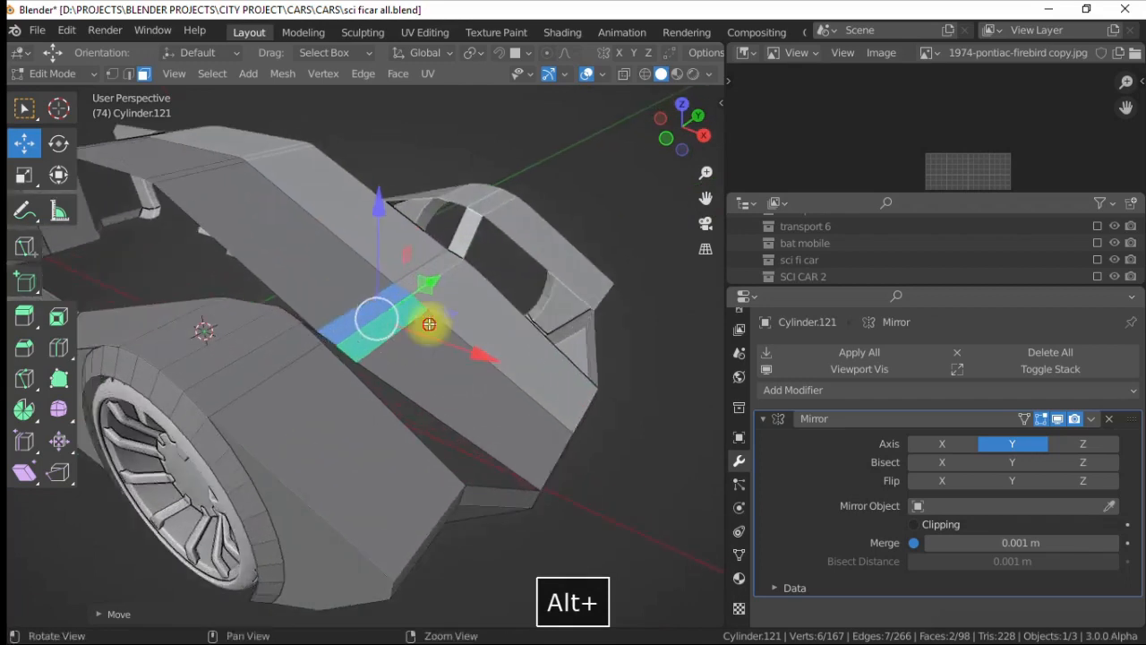
- Select the crosswise edge at the windshield's base and nudge its height
alt+drag(430, 323, 439, 302)
click(394, 282)
drag(392, 175, 390, 174)
scroll(397, 224, down, 4)
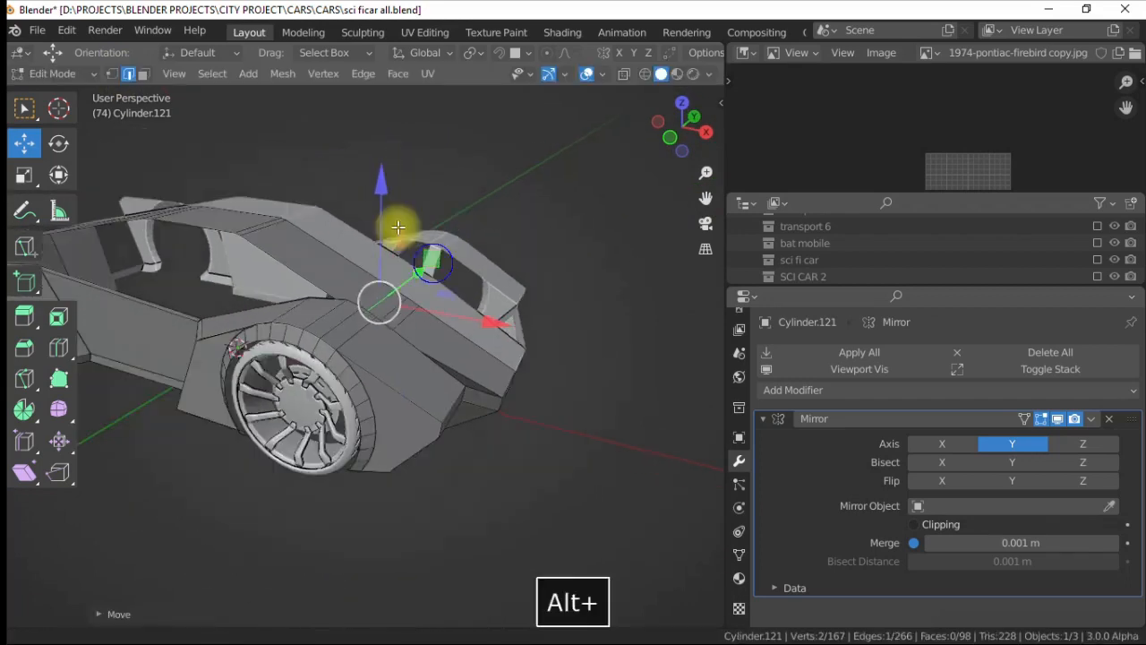
alt+drag(398, 226, 223, 210)
- Fill the gap between the hood and the front fender with two faces
alt+drag(268, 290, 403, 309)
scroll(388, 281, up, 4)
click(413, 325)
shift+click(432, 385)
click(312, 335)
alt+drag(312, 335, 323, 309)
click(349, 372)
mouse_move(349, 371)
alt+mouse_down()
mouse_move(376, 361)
mouse_move(369, 371)
alt+mouse_up()
shift+click(459, 301)
shift+click(426, 457)
key(f)
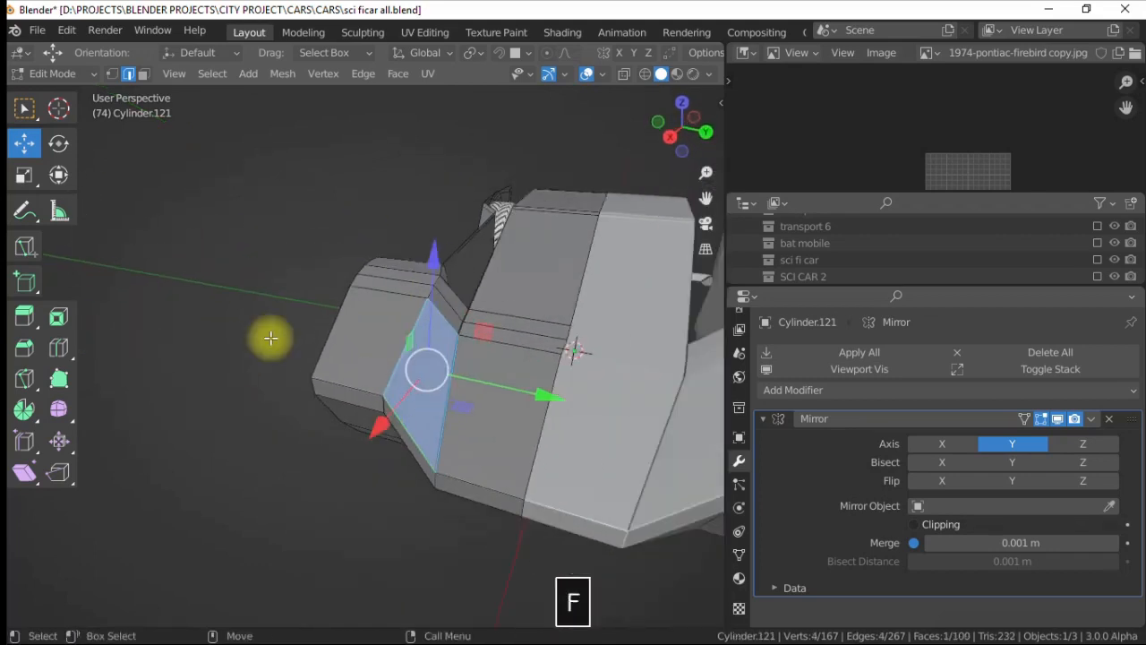
key(alt+a)
alt+drag(268, 333, 357, 304)
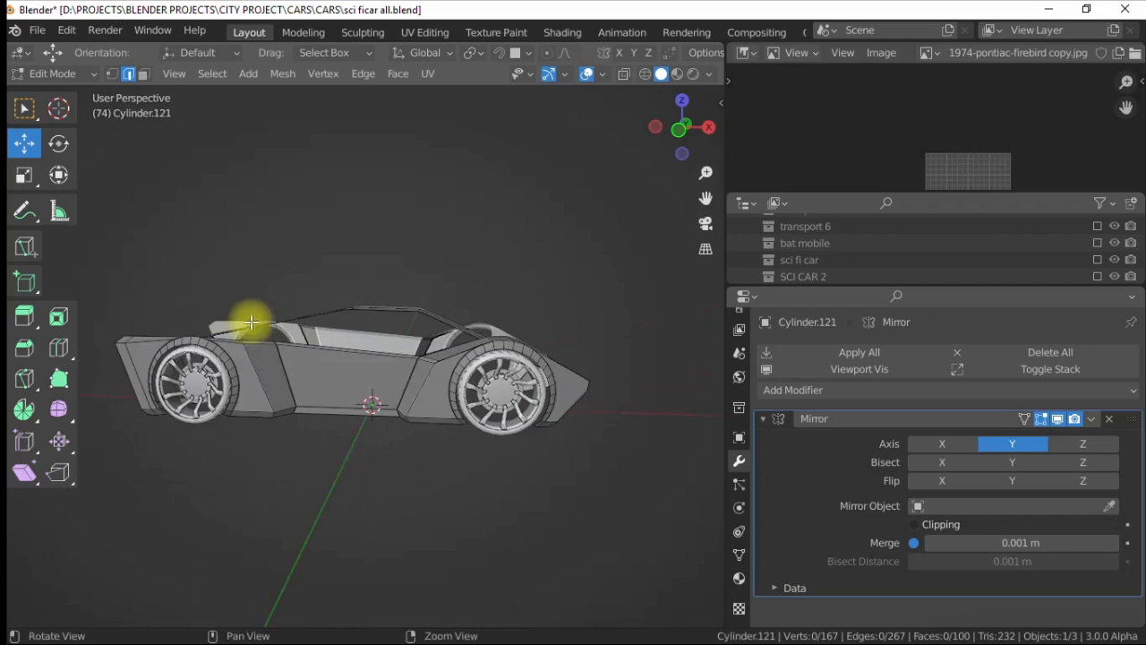
- Extrude the side edge of the rear roof's middle segment outward and down to form a pillar panel
alt+drag(318, 350, 429, 327)
alt+drag(225, 317, 375, 368)
scroll(400, 340, up, 3)
alt+drag(306, 330, 272, 313)
click(229, 286)
right_click(233, 284)
click(157, 195)
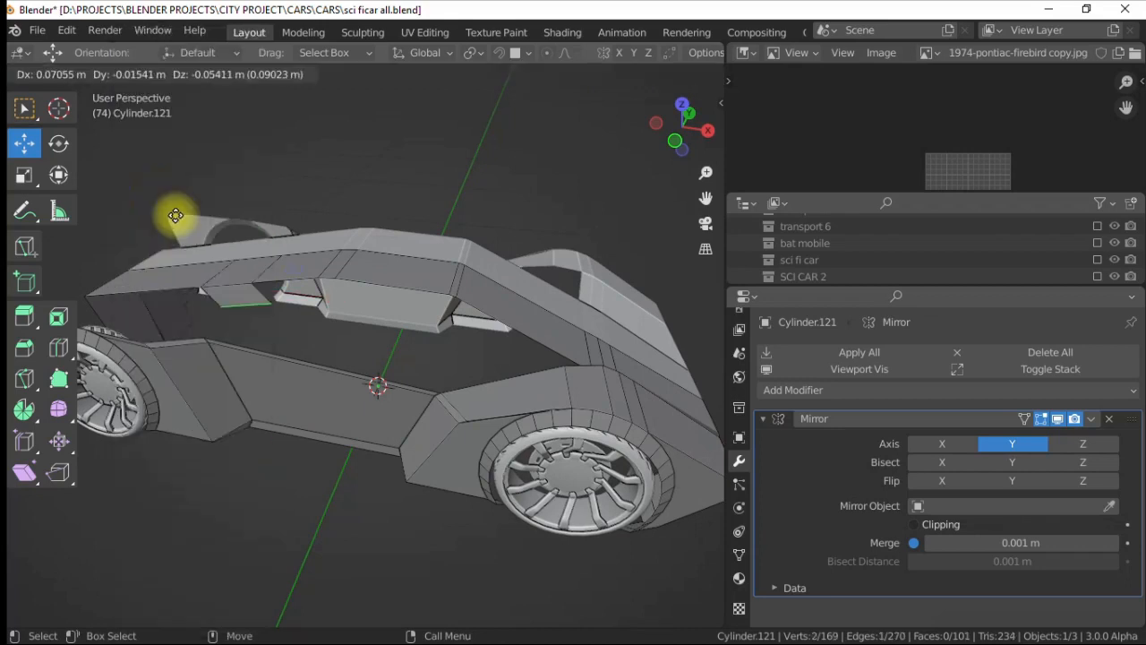
click(180, 217)
alt+drag(246, 242, 289, 220)
drag(239, 154, 238, 185)
alt+drag(230, 193, 125, 271)
drag(402, 238, 364, 258)
- Fill the triangular face between the rear roof's side edge and the pillar, and adjust the corner vertex
alt+drag(326, 287, 408, 308)
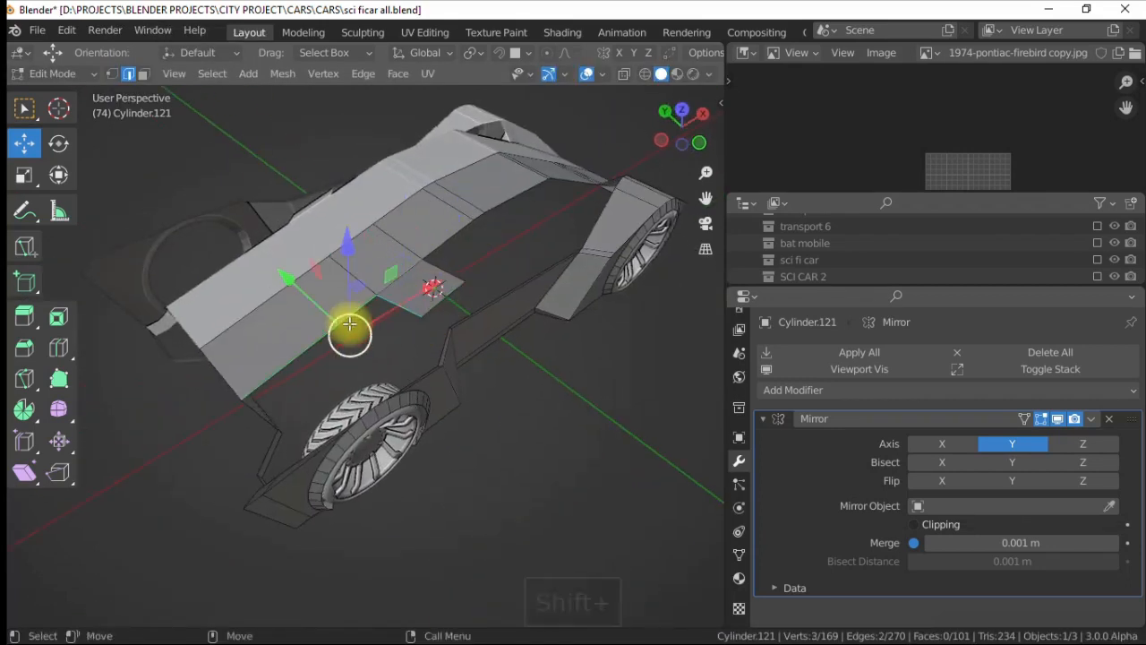
click(221, 376)
alt+drag(219, 407, 385, 347)
key(1)
click(375, 328)
drag(370, 217, 364, 202)
- Add a loop cut across the rear part of the door panel and fill the face joining its top edge to the pillar
alt+drag(363, 204, 340, 435)
click(25, 144)
click(128, 77)
click(170, 134)
scroll(411, 408, up, 1)
alt+drag(408, 411, 417, 407)
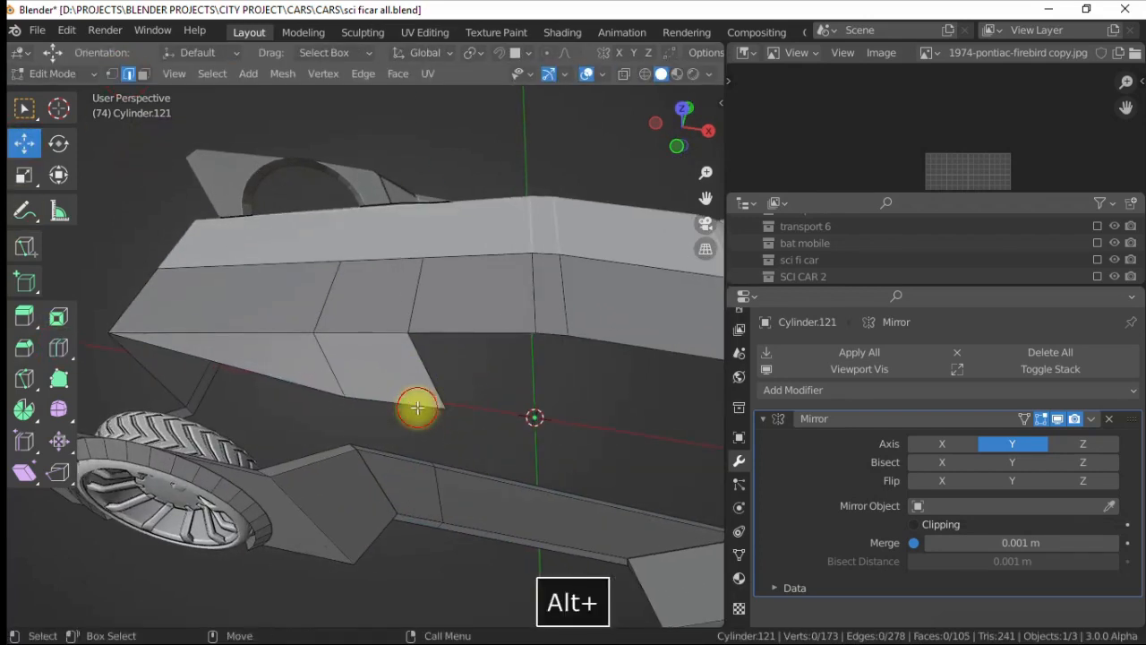
click(410, 452)
alt+drag(409, 453, 273, 401)
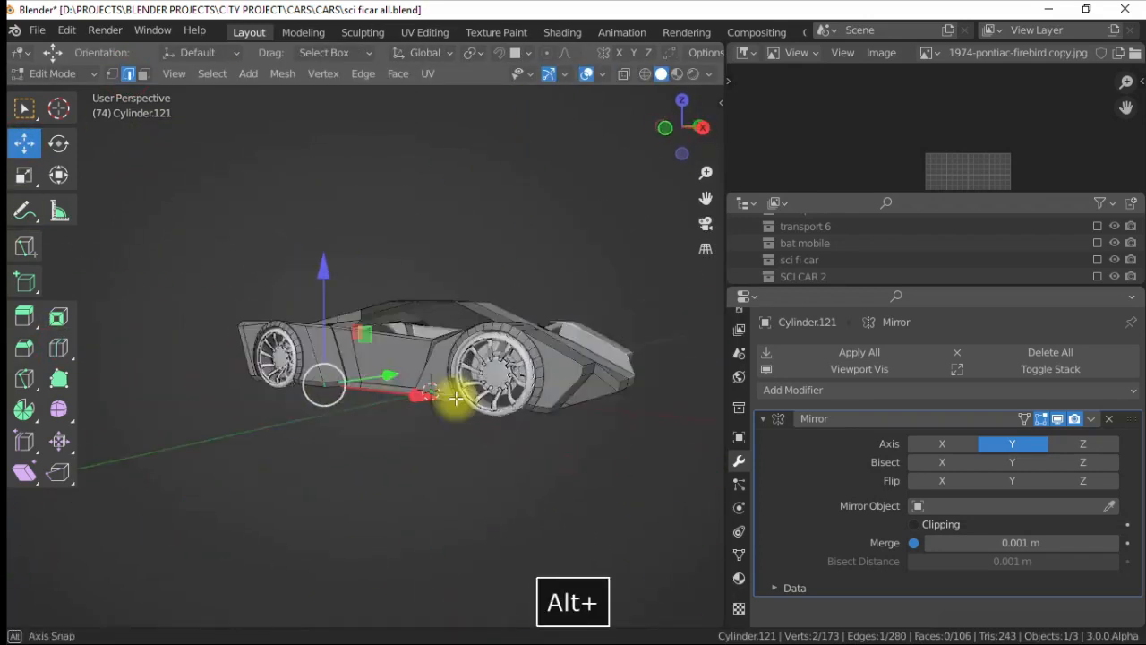
- Cut a new edge line across the rear fender with the Knife tool
alt+drag(413, 409, 213, 319)
scroll(212, 313, up, 4)
alt+drag(322, 387, 272, 381)
drag(205, 205, 394, 313)
scroll(274, 220, down, 4)
click(274, 220)
scroll(353, 353, up, 2)
click(28, 382)
alt+drag(303, 330, 275, 334)
click(296, 383)
key(Return)
- Extrude the short edge at the top of the rear fender's end sideways to form a narrow panel
alt+drag(300, 380, 512, 304)
click(26, 145)
right_click(513, 303)
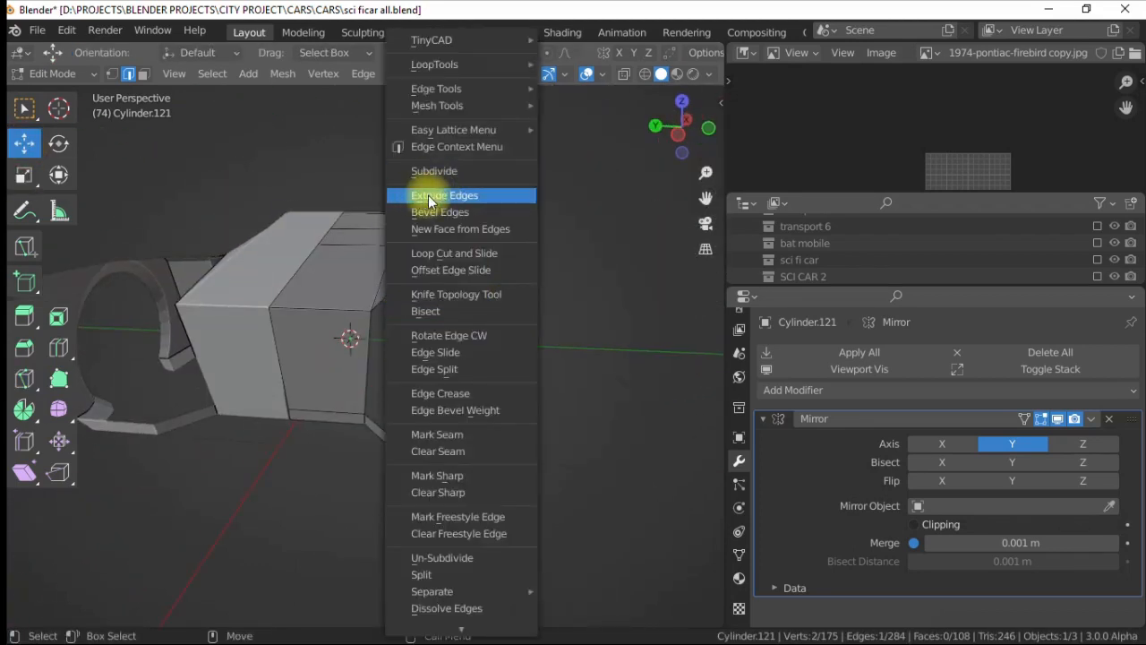
click(429, 197)
key(Escape)
drag(398, 300, 299, 300)
alt+drag(299, 301, 313, 313)
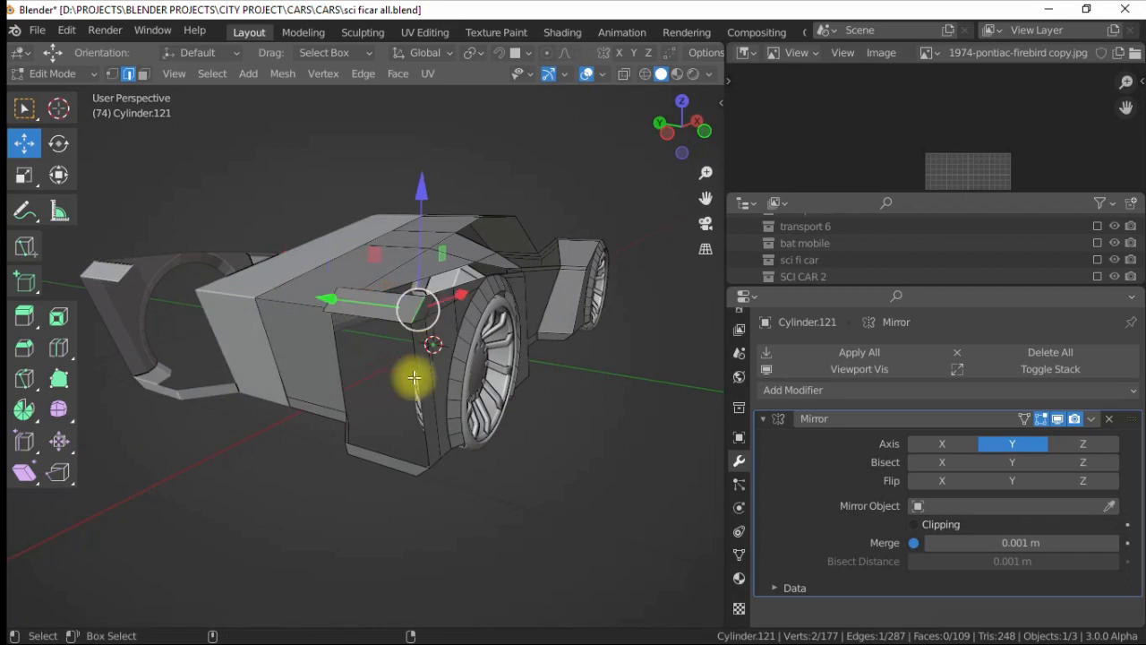
alt+drag(377, 394, 282, 328)
alt+drag(365, 466, 475, 337)
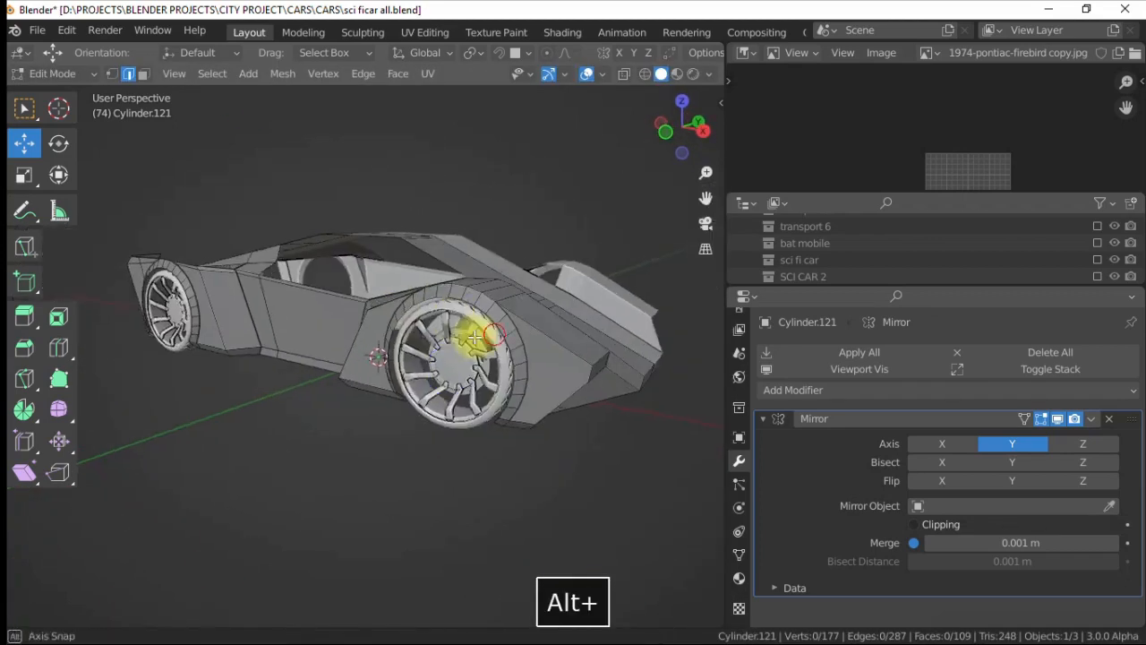
- Fill the face between the pillar's base and the door's top edge, and pull its new corner vertex forward into a strip
mouse_move(391, 371)
alt+mouse_down()
mouse_move(409, 335)
mouse_move(453, 335)
mouse_move(448, 388)
mouse_move(408, 397)
mouse_move(474, 340)
mouse_move(389, 358)
mouse_move(385, 340)
mouse_move(364, 345)
mouse_move(373, 358)
alt+mouse_up()
click(259, 318)
scroll(258, 318, up, 2)
alt+drag(259, 322, 304, 348)
shift+click(288, 378)
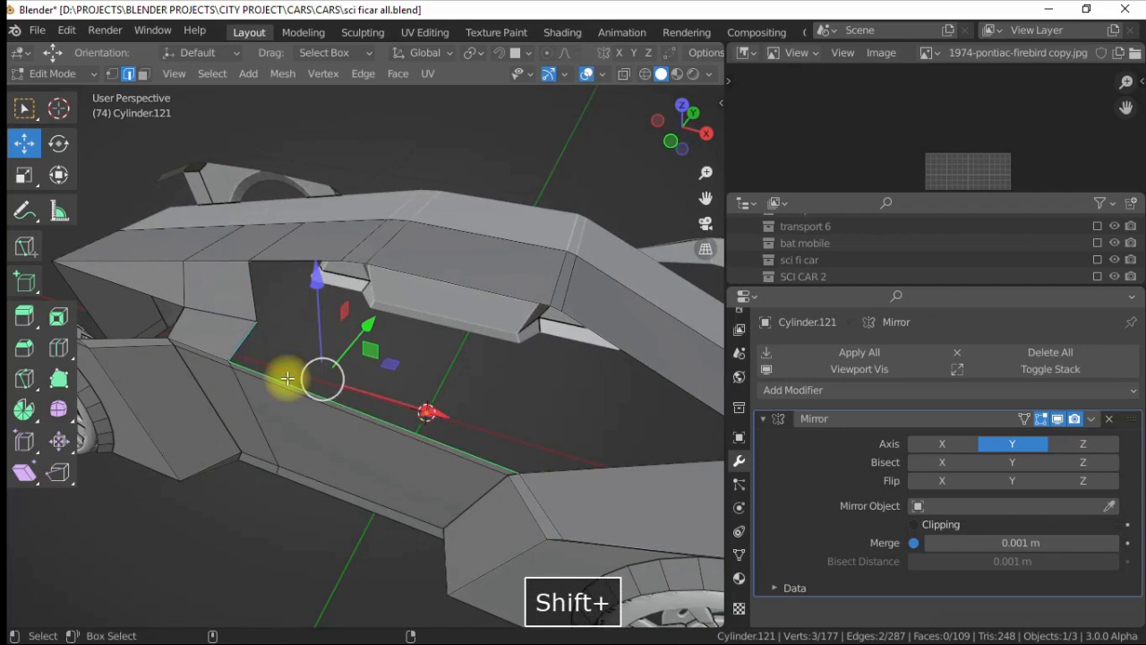
click(56, 347)
click(373, 389)
drag(492, 426, 632, 440)
alt+drag(455, 358, 214, 270)
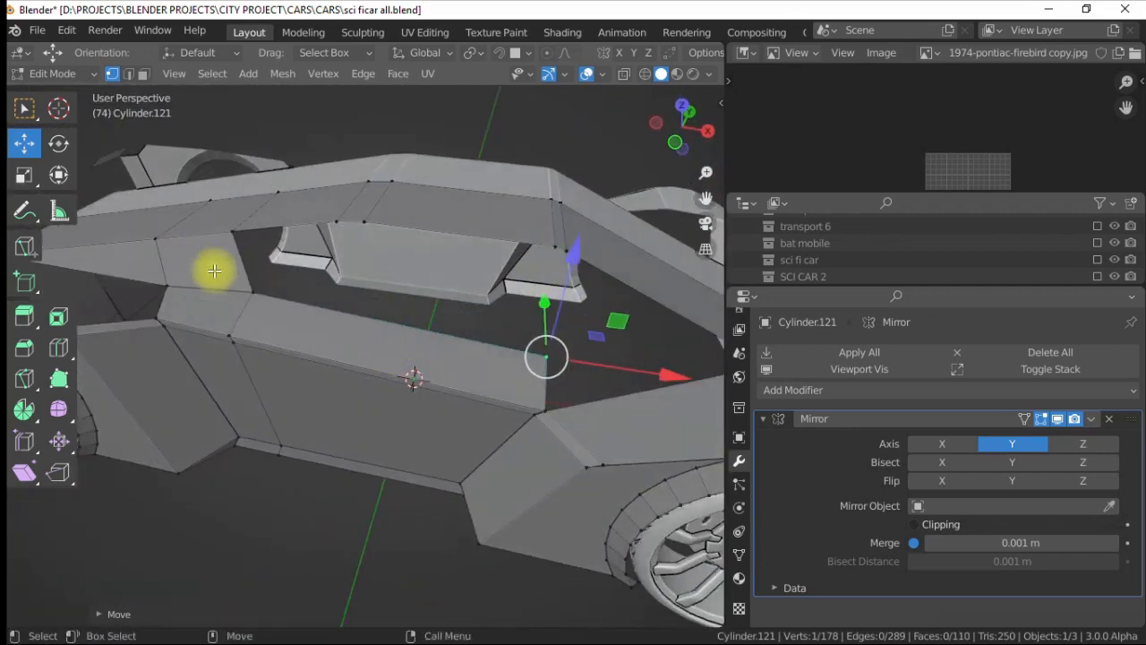
- Slide two loop cuts across the rear of the door and its top strip, and fill the openings up to the roof's side
click(58, 352)
click(243, 312)
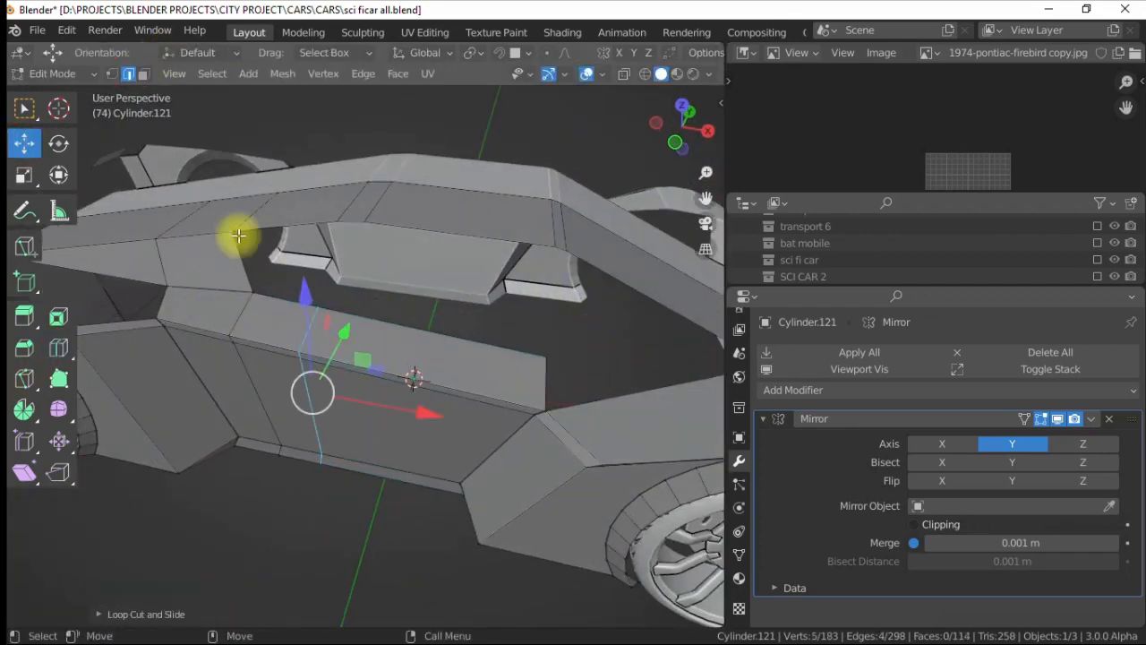
click(49, 356)
click(256, 345)
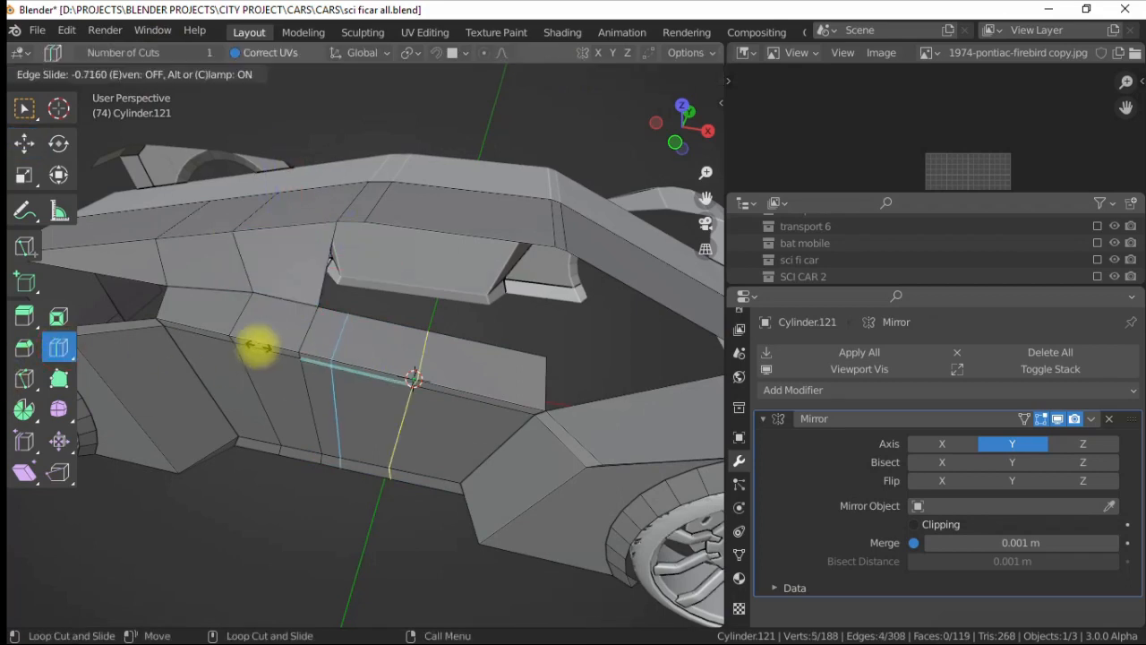
key(f)
scroll(336, 323, down, 5)
click(343, 415)
- Add a crosswise loop cut in the windshield and slide it toward the hood
alt+drag(341, 335, 313, 287)
scroll(268, 229, down, 4)
alt+right_drag(268, 264, 362, 324)
alt+drag(340, 308, 313, 347)
alt+right_drag(314, 347, 344, 347)
alt+drag(368, 292, 134, 358)
click(58, 347)
drag(378, 396, 378, 438)
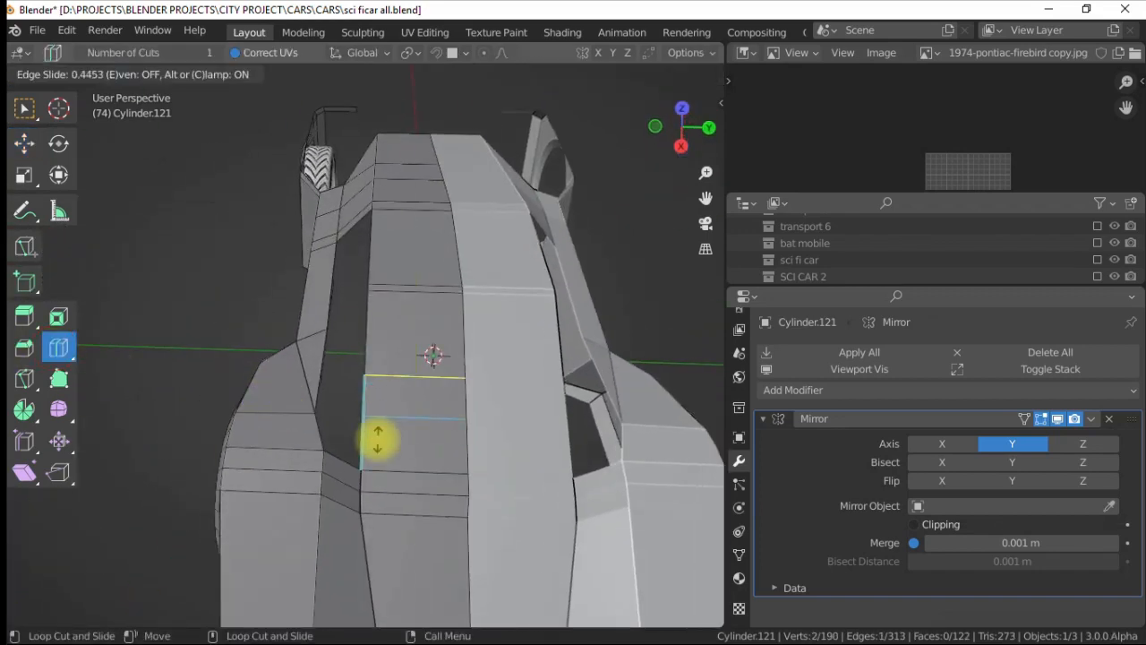
click(24, 143)
click(170, 333)
- Select the geometry near the front fender's upper side and adjust its position
alt+drag(222, 362, 247, 410)
alt+drag(322, 463, 395, 279)
alt+drag(402, 225, 425, 285)
click(398, 291)
drag(404, 170, 517, 313)
click(405, 156)
- Delete the selected face on the car's front body section
click(142, 74)
click(402, 338)
key(Delete)
click(402, 338)
key(k)
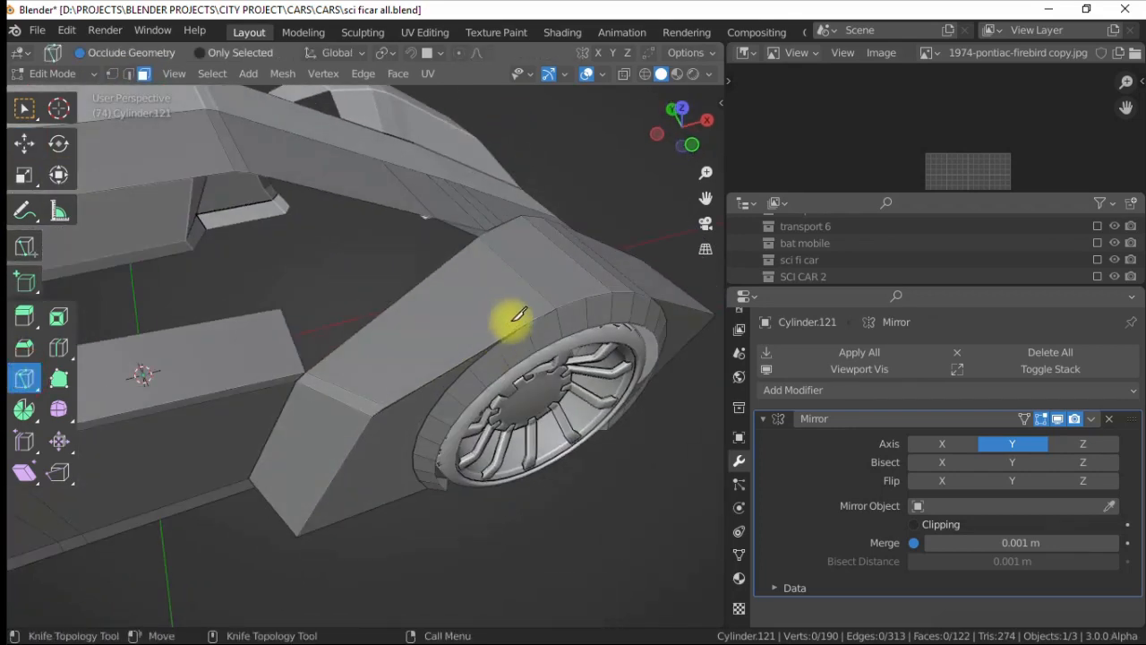
alt+drag(444, 282, 467, 312)
click(112, 74)
scroll(448, 307, up, 2)
click(562, 316)
key(Escape)
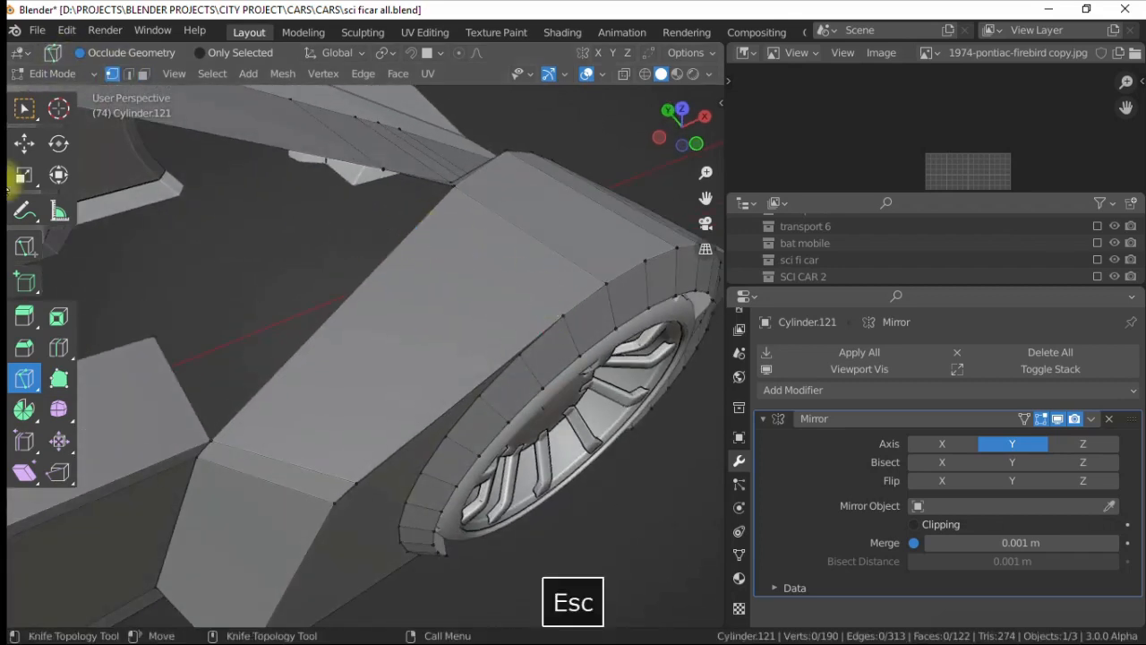
- Nudge the front wheel arch's upper vertex and add a crosswise cut through the fender's top face beside it
click(23, 145)
click(563, 315)
drag(519, 272, 527, 277)
click(58, 348)
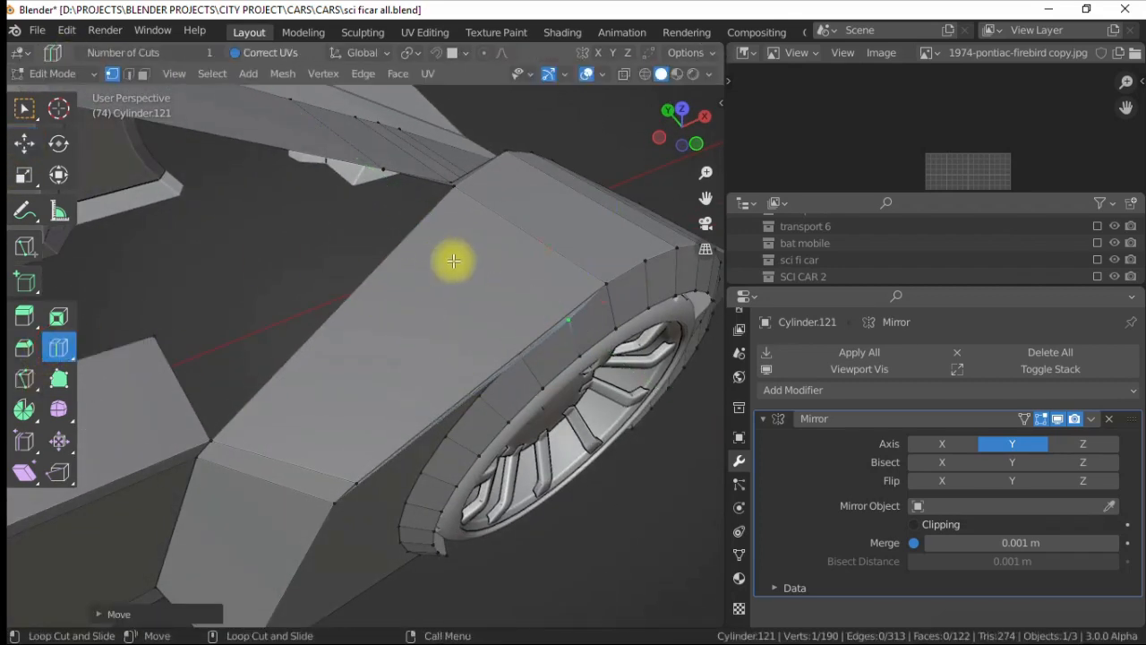
click(414, 226)
key(Return)
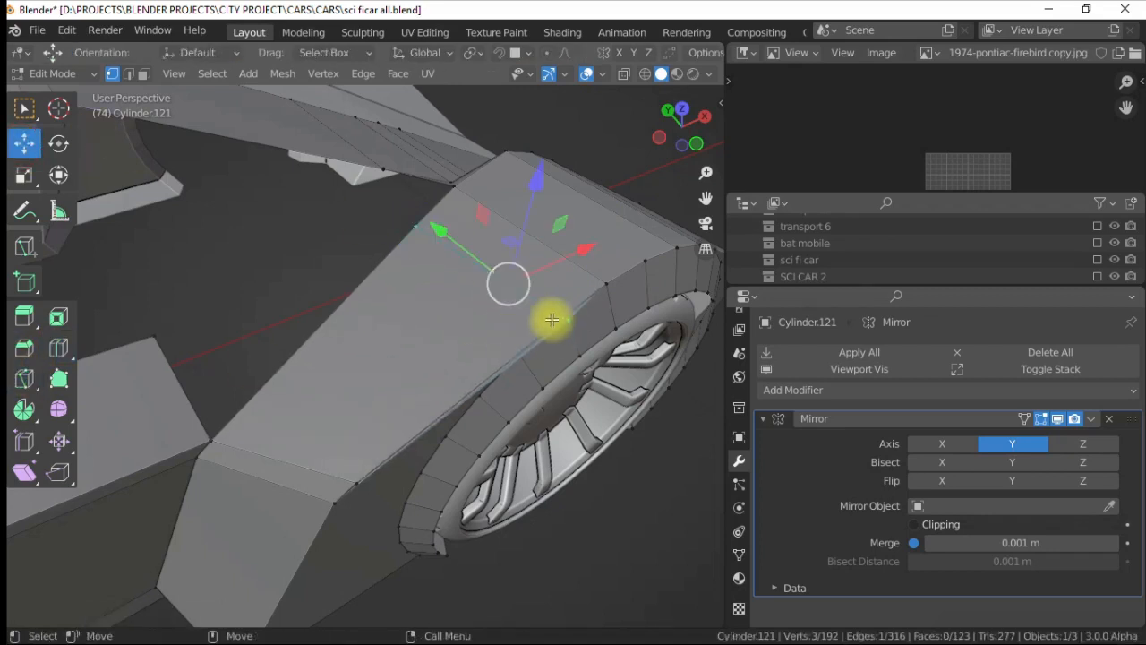
- Merge the outer vertex of the front fender's new crosswise cut with the adjacent wheel-arch vertex
click(557, 319)
alt+middle_drag(553, 273, 522, 266)
alt+right_drag(522, 266, 468, 287)
drag(437, 340, 424, 334)
drag(362, 189, 365, 187)
right_click(506, 406)
mouse_move(445, 459)
click(581, 459)
alt+drag(430, 385, 234, 282)
scroll(234, 282, up, 5)
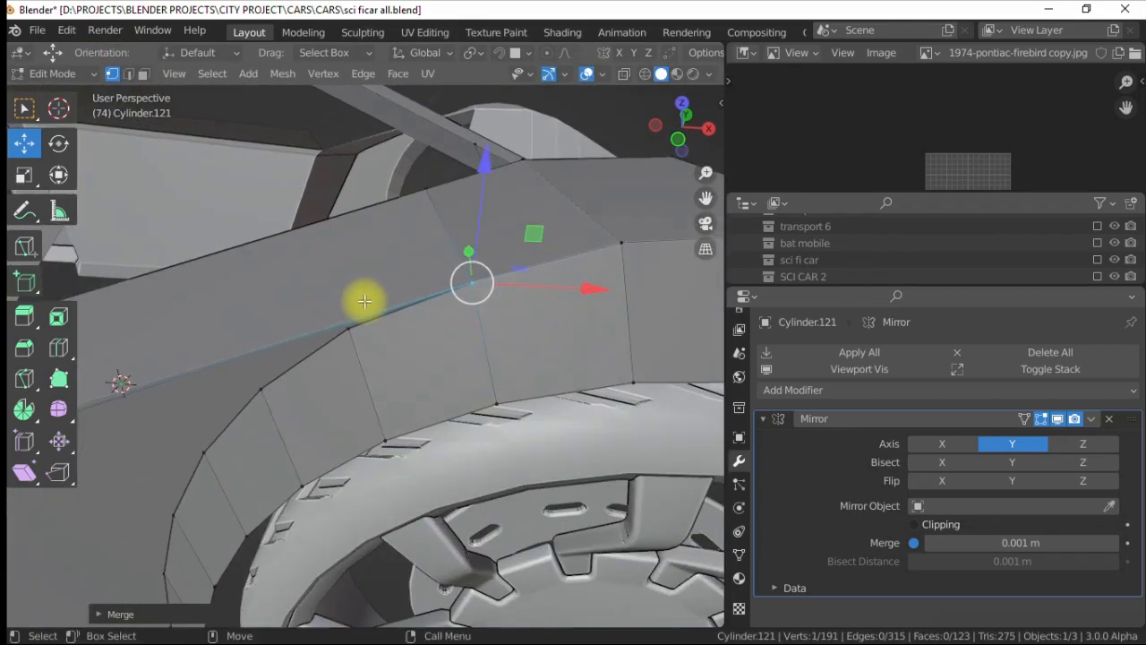
- Knife additional crosswise edges from the wheel-arch vertices across the front fender's top
click(22, 380)
click(315, 222)
right_click(308, 273)
alt+right_drag(269, 278, 312, 309)
key(w)
alt+right_drag(325, 259, 259, 224)
click(259, 225)
alt+drag(259, 225, 269, 269)
alt+right_drag(269, 269, 82, 98)
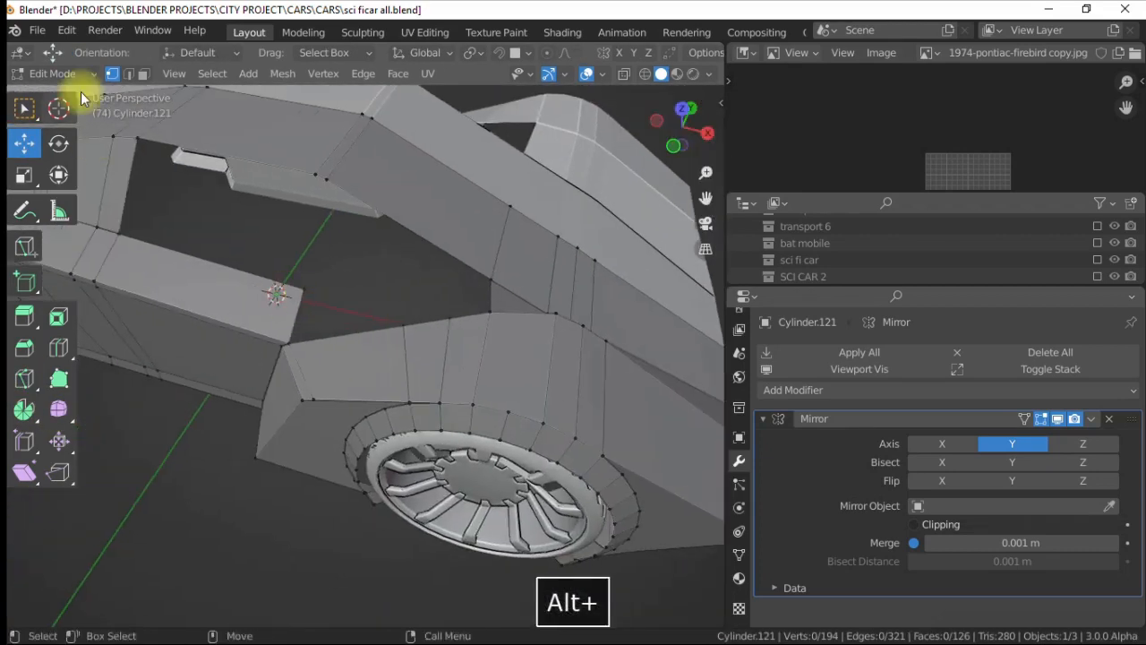
- Fill the triangular gap between the door's top edge and the front fender's inner edge
click(129, 74)
alt+right_drag(215, 269, 295, 331)
alt+drag(295, 331, 316, 340)
key(f)
alt+drag(431, 298, 394, 278)
alt+right_drag(394, 277, 345, 192)
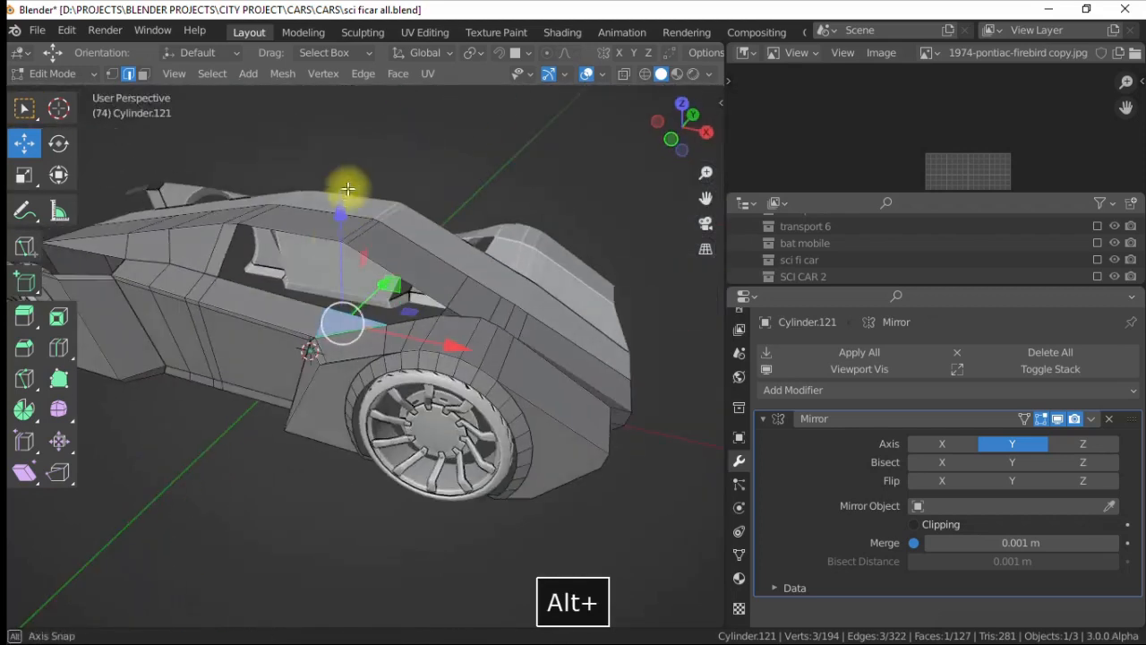
- Reposition the vertices on the door's top edge where it meets the front fender
alt+drag(346, 192, 269, 233)
alt+right_drag(269, 233, 358, 304)
click(112, 74)
alt+drag(344, 308, 481, 326)
click(403, 402)
drag(499, 370, 510, 365)
alt+right_drag(511, 364, 430, 233)
alt+drag(429, 232, 300, 309)
alt+right_drag(300, 309, 376, 332)
click(386, 323)
click(411, 189)
alt+drag(411, 189, 304, 316)
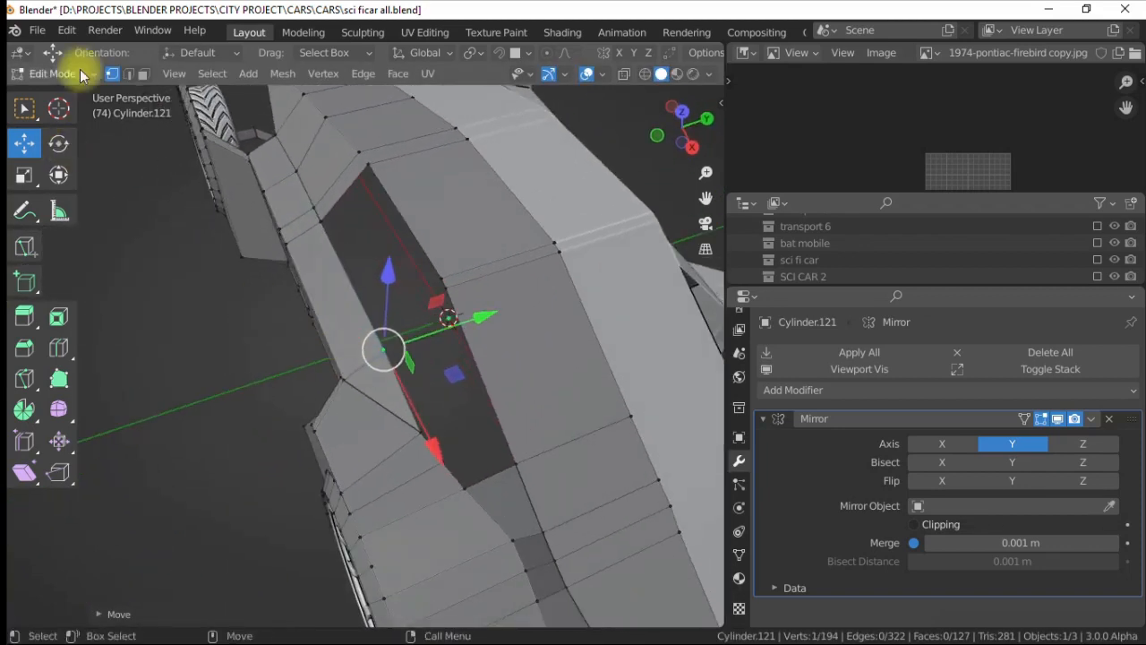
- Fill the gaps between the front fender, the door's top strip and the windshield's side with new faces
alt+drag(222, 313, 298, 395)
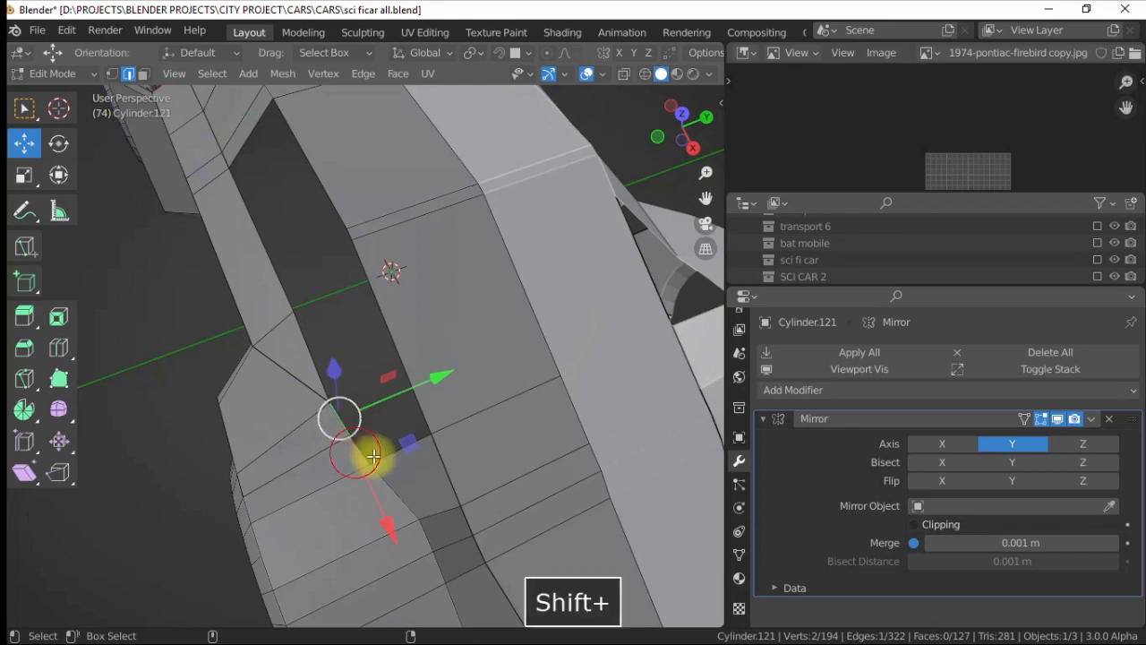
alt+drag(196, 364, 449, 336)
alt+drag(475, 394, 379, 340)
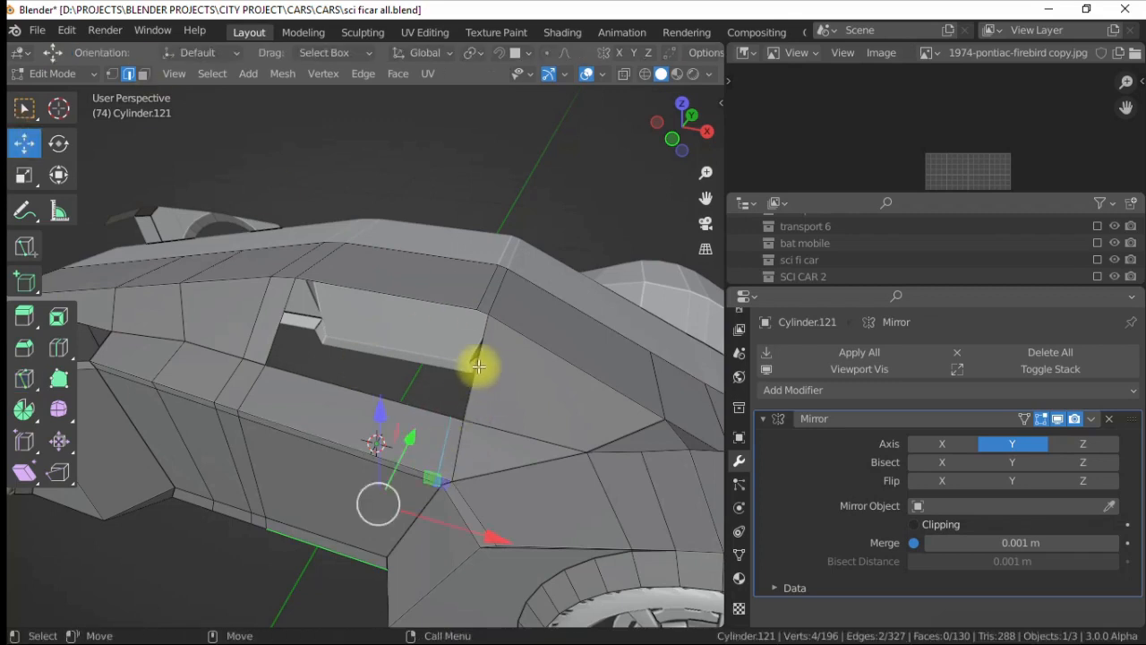
alt+drag(475, 320, 320, 397)
key(alt+a)
scroll(320, 396, up, 2)
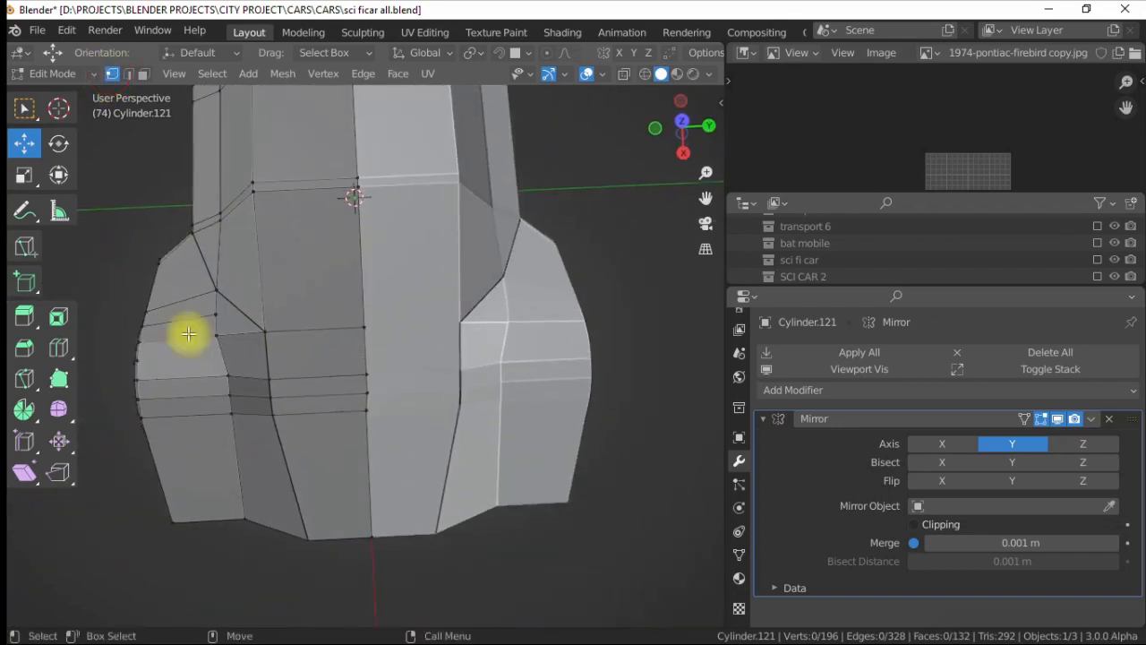
- Move the vertex on the hood's side crease along the Y axis toward the car's centreline
scroll(188, 333, up, 2)
alt+click(243, 296)
key(g)
key(y)
right_click(353, 389)
key(g)
key(y)
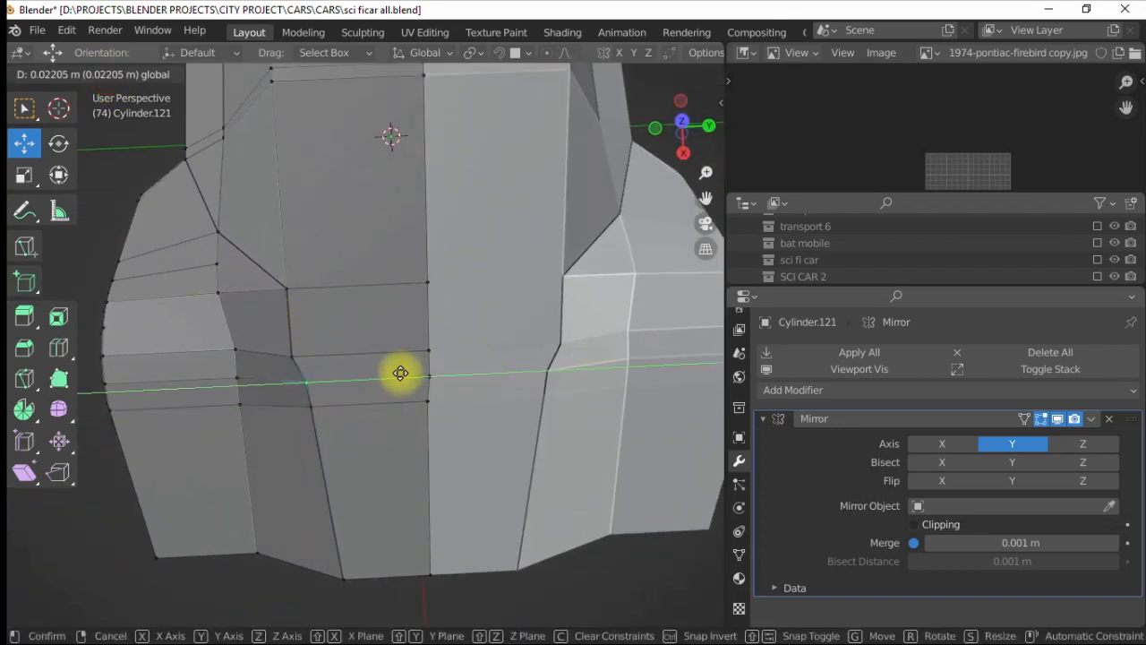
click(415, 345)
scroll(319, 217, down, 5)
alt+drag(320, 217, 341, 333)
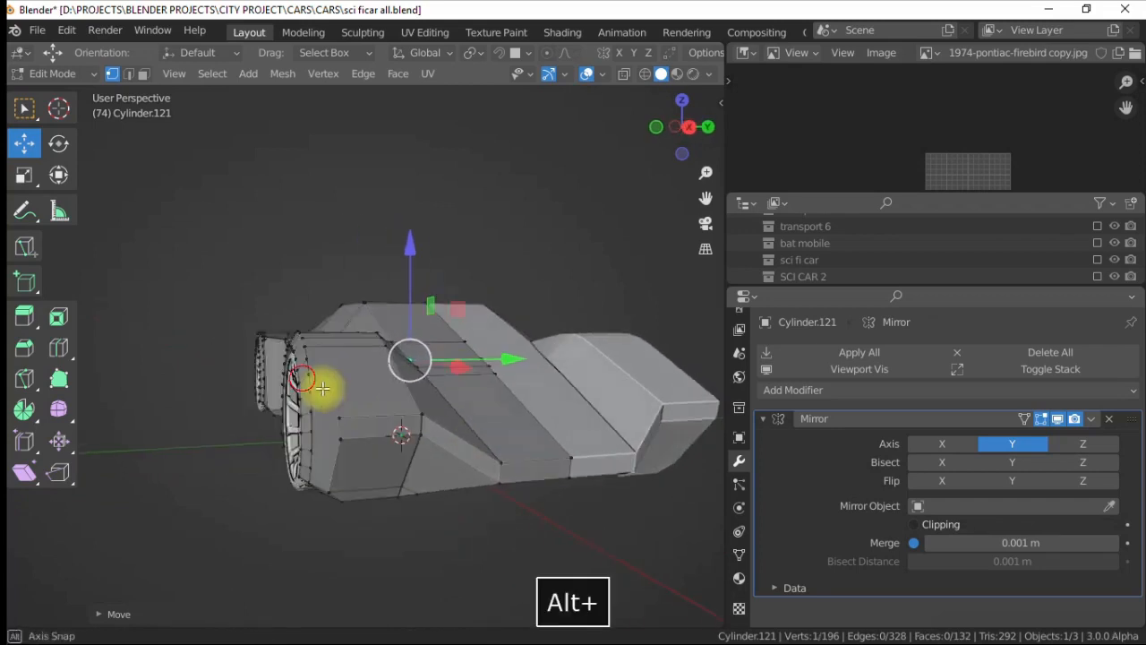
- Raise two vertices along the side of the car's tail
alt+drag(322, 387, 346, 325)
scroll(343, 335, up, 6)
alt+drag(278, 352, 133, 115)
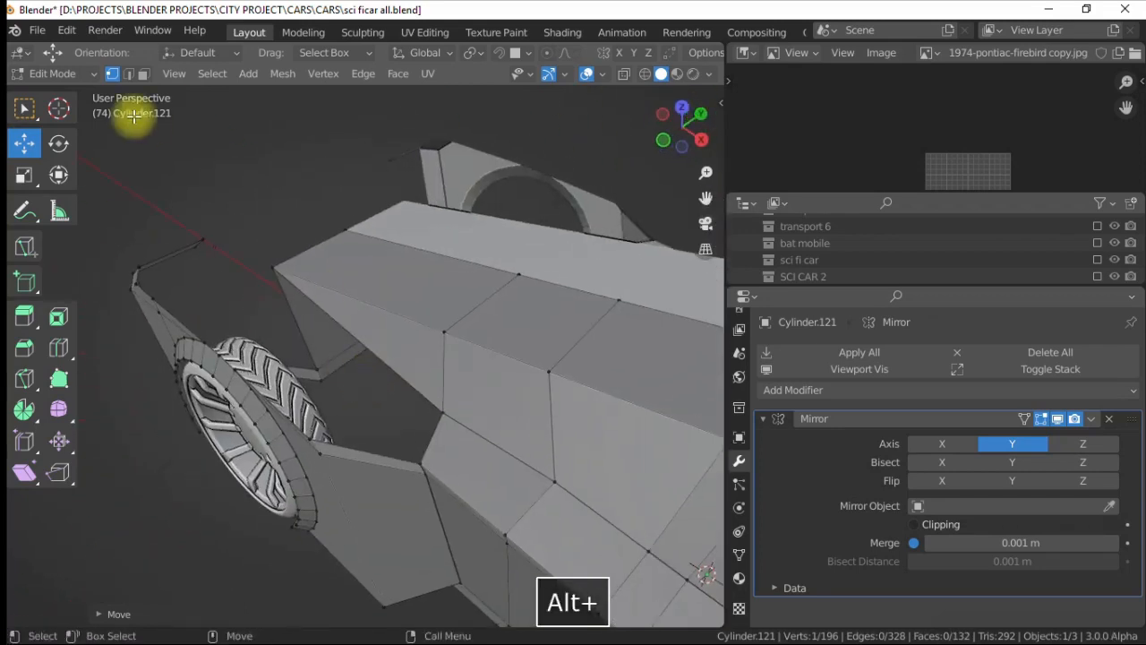
alt+drag(480, 361, 426, 256)
click(430, 266)
drag(442, 158, 442, 149)
click(514, 254)
drag(527, 146, 531, 141)
- Knife a crosswise edge over the top and side of the tail near its rear end
key(KP_1)
alt+drag(376, 225, 298, 367)
drag(262, 308, 336, 299)
click(25, 383)
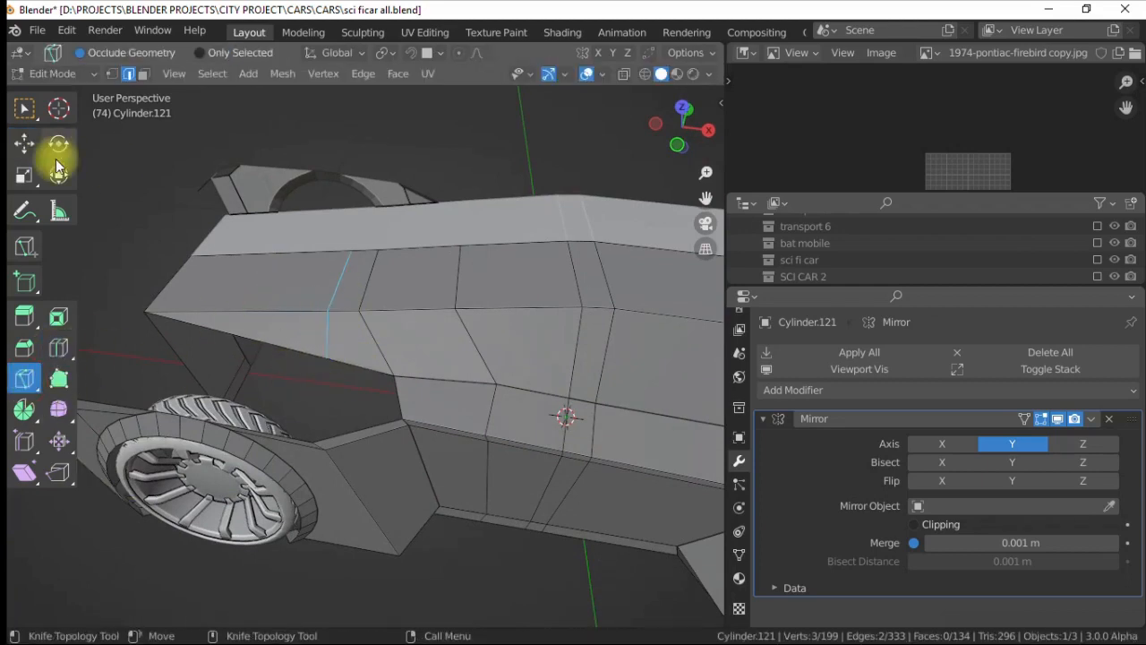
alt+drag(413, 418, 332, 304)
- Adjust the position of a vertex on the tail's new crosswise edge
click(113, 74)
scroll(453, 340, up, 2)
alt+drag(453, 341, 369, 328)
scroll(489, 317, down, 2)
scroll(271, 282, up, 3)
drag(355, 240, 372, 228)
scroll(372, 227, down, 3)
- Fill the opening between the tail's side and the rear fender's upper edge with faces
alt+drag(372, 227, 396, 394)
alt+drag(446, 426, 392, 467)
shift+click(392, 467)
click(104, 465)
scroll(394, 380, down, 4)
alt+drag(394, 381, 315, 295)
scroll(338, 425, up, 3)
scroll(396, 418, up, 3)
click(451, 379)
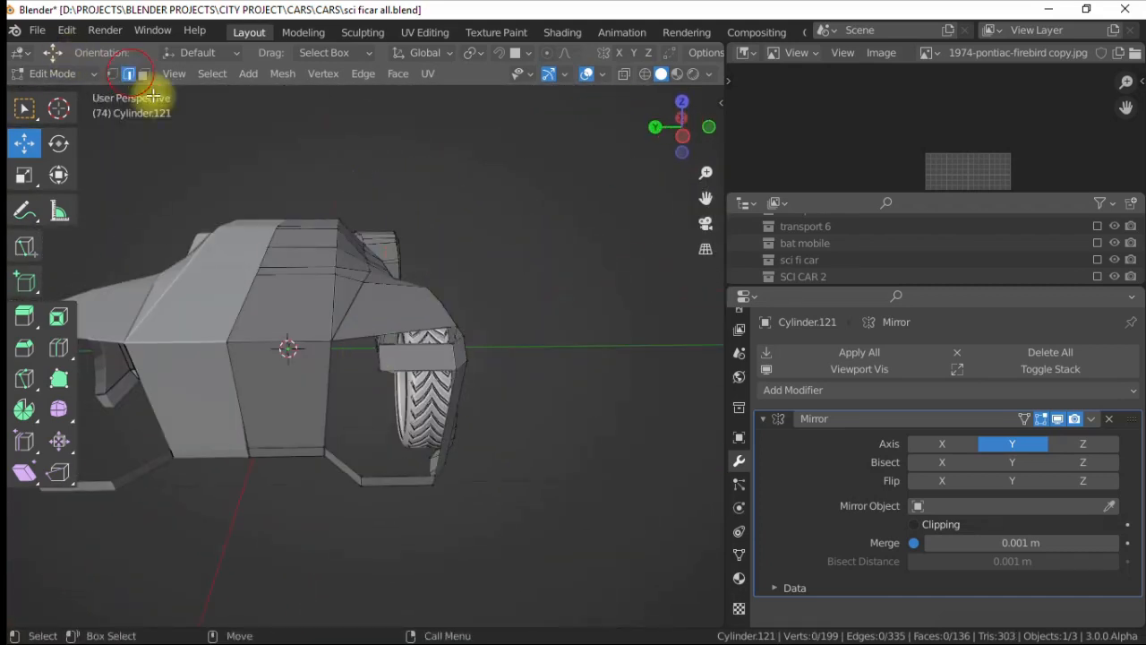
- Adjust the rear edge geometry and add a horizontal cut across the upper part of the rear panel
drag(372, 183, 371, 189)
alt+drag(357, 242, 343, 271)
drag(246, 295, 235, 296)
alt+drag(264, 291, 348, 317)
key(alt+c)
drag(370, 394, 354, 356)
- Fill the strip joining the rear panel's upper corner to the rear fender's back edge
key(w)
alt+drag(410, 270, 465, 271)
click(493, 360)
click(415, 285)
alt+drag(381, 233, 324, 364)
double_click(383, 344)
alt+drag(217, 525, 297, 457)
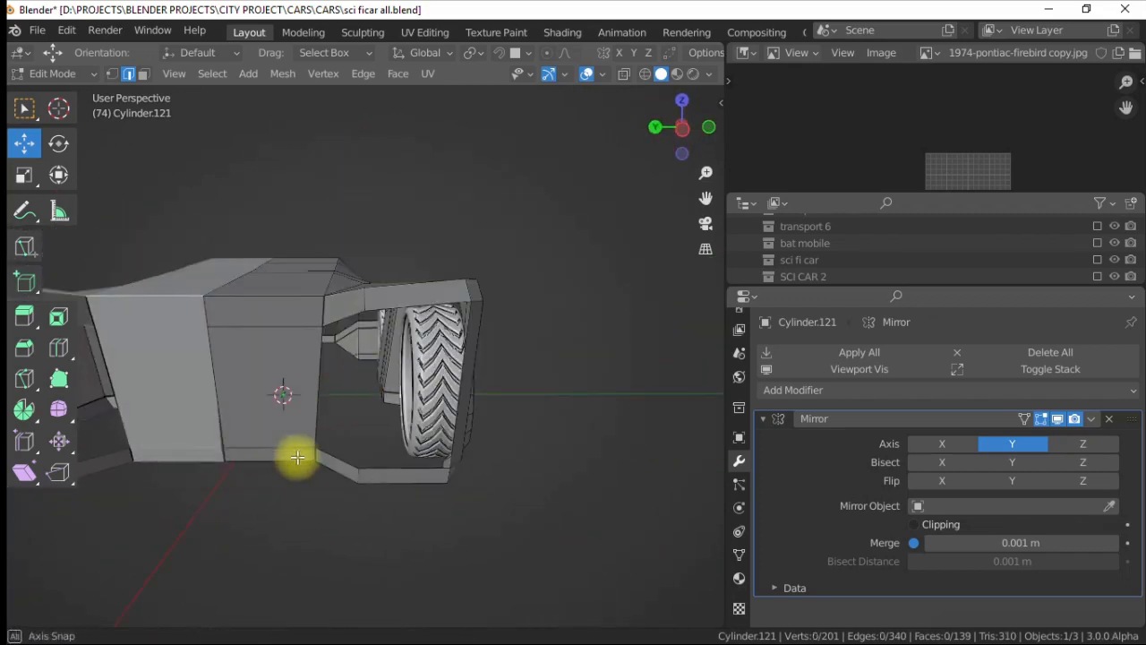
- Fill the open back of the rear fender between its upper and lower strips
alt+drag(412, 401, 352, 410)
shift+click(359, 448)
shift+click(350, 492)
key(f)
- Knife two cuts across the rear fender's back to continue the rear panel's edge lines
alt+drag(342, 358, 362, 402)
click(25, 378)
mouse_move(363, 333)
alt+mouse_down()
mouse_move(394, 350)
mouse_move(353, 387)
mouse_move(334, 354)
mouse_move(436, 369)
mouse_move(364, 301)
mouse_move(399, 289)
alt+mouse_up()
click(471, 405)
click(298, 344)
key(Return)
click(445, 395)
click(310, 309)
key(Return)
click(421, 332)
- Add a lengthwise loop cut through the middle of the rear panel's half and the tail
scroll(363, 301, down, 6)
key(4)
scroll(398, 289, down, 3)
click(471, 508)
alt+drag(462, 458, 320, 320)
click(342, 359)
click(219, 217)
click(350, 357)
key(Tab)
key(3)
drag(388, 467, 236, 484)
click(440, 462)
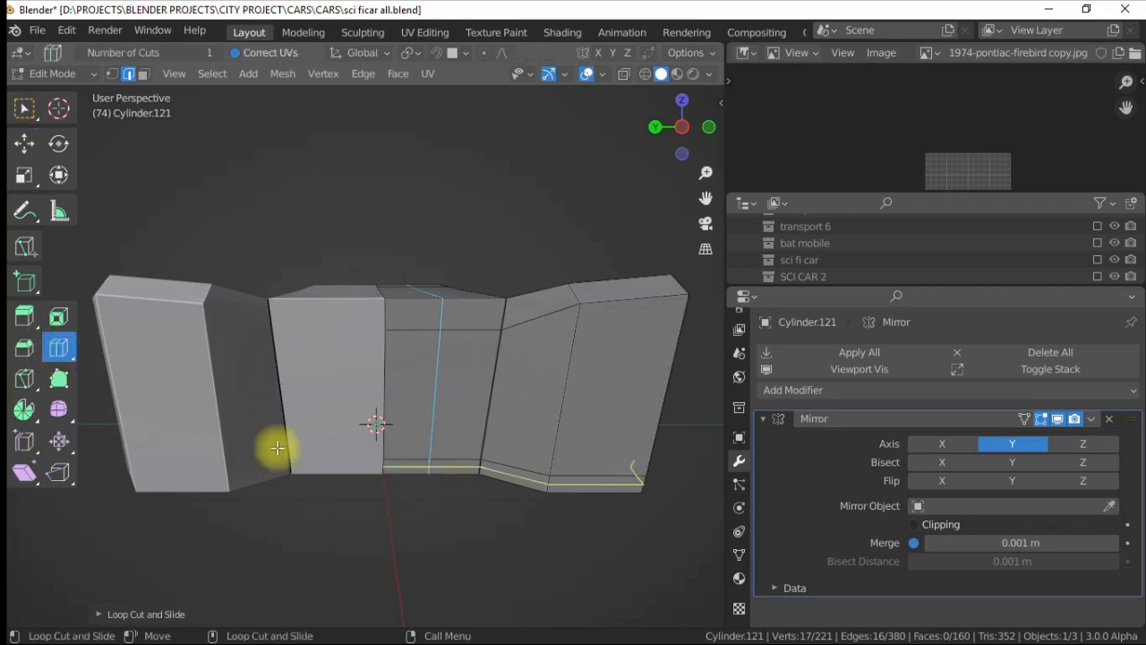
- Raise the bottom centre face of the rear panel to form a notch in its lower edge
click(405, 464)
drag(404, 355, 394, 319)
mouse_move(322, 344)
alt+mouse_down()
mouse_move(271, 409)
mouse_move(332, 353)
mouse_move(310, 332)
alt+mouse_up()
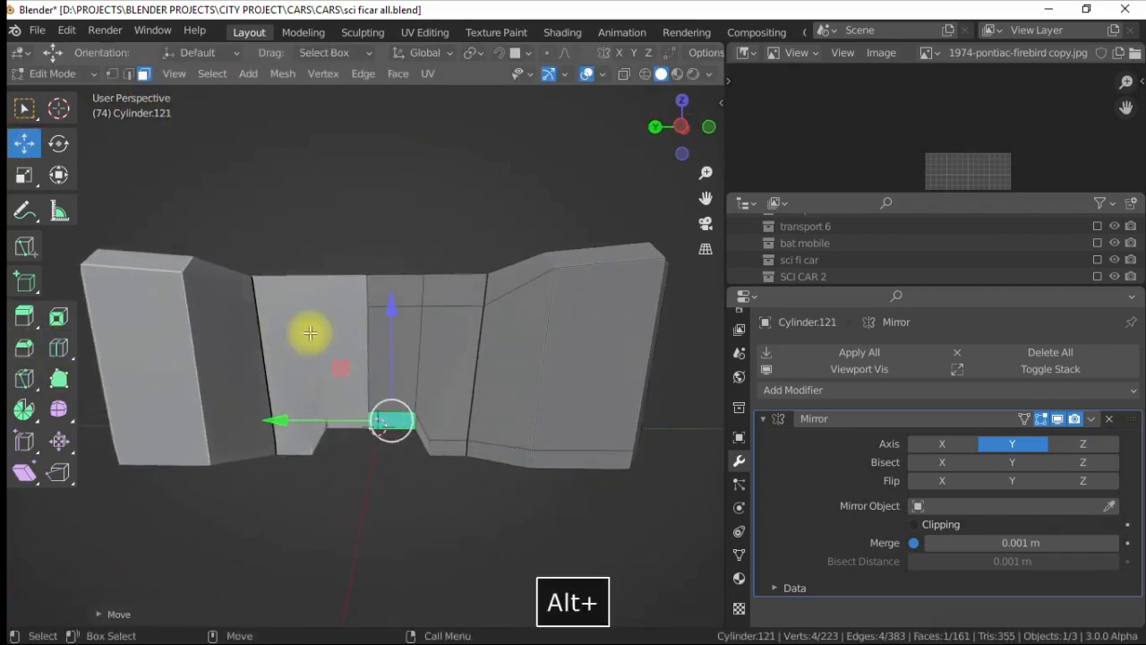
drag(371, 451, 454, 505)
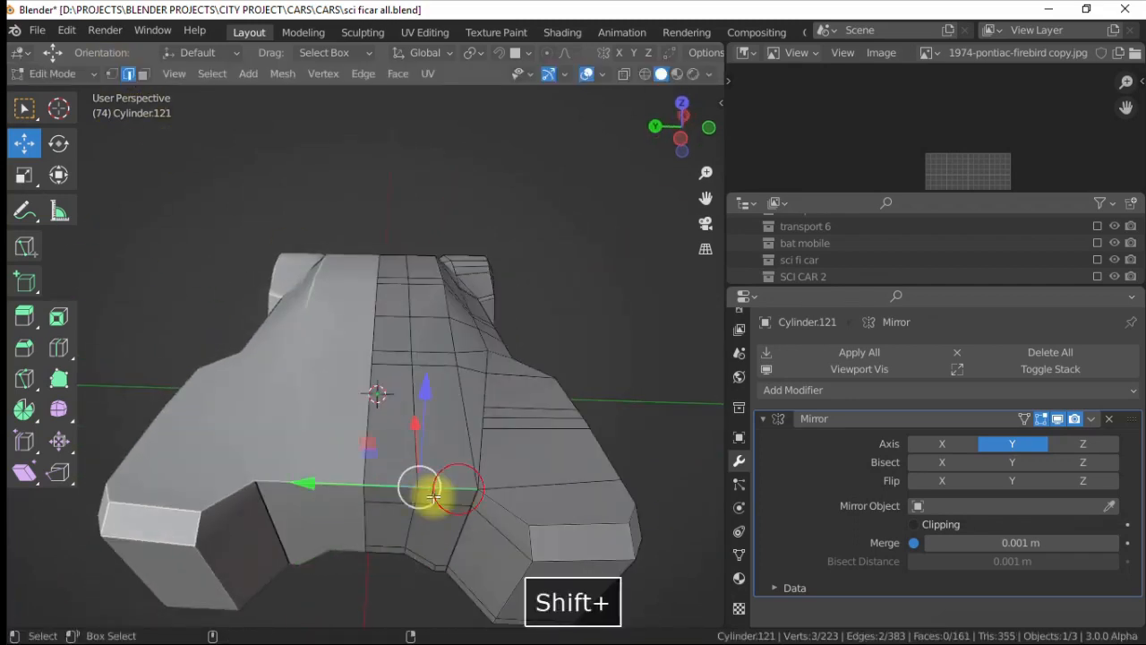
- Try to bevel the crosswise edges along the back of the tail
right_click(434, 495)
click(332, 218)
click(314, 209)
alt+drag(459, 407, 550, 428)
key(ctrl+z)
- Extend the tail's crosswise edge selection onto the rear fender and bevel the whole line
shift+click(549, 428)
shift+click(531, 494)
alt+drag(509, 544, 506, 456)
right_click(507, 456)
click(453, 215)
click(388, 202)
- Bevel the lengthwise edge loop that runs from the tail along the roof's side
alt+drag(388, 202, 570, 411)
alt+click(443, 384)
right_click(433, 344)
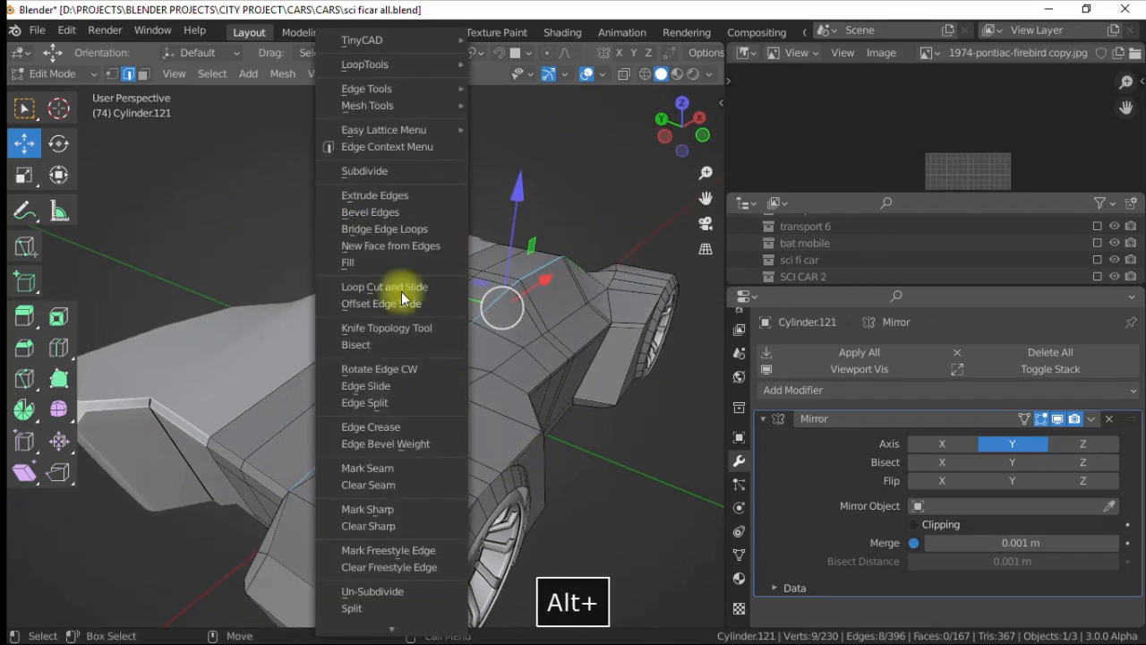
click(385, 215)
click(357, 211)
- Bevel the crosswise edges at the windscreen's upper end and down the cabin's side
alt+drag(357, 211, 330, 343)
click(350, 296)
scroll(358, 295, down, 3)
scroll(348, 412, up, 3)
scroll(347, 394, up, 2)
alt+drag(385, 423, 414, 381)
click(309, 226)
shift+click(354, 329)
scroll(333, 394, down, 3)
alt+drag(315, 170, 305, 218)
right_click(304, 217)
click(304, 218)
click(302, 202)
click(223, 197)
- Remove the sliver face above the side panel behind the front wheel and refill the panel up to the body edge
scroll(268, 232, down, 3)
alt+drag(305, 269, 391, 312)
alt+drag(376, 355, 230, 252)
scroll(492, 345, up, 3)
scroll(404, 496, up, 2)
scroll(403, 492, down, 2)
scroll(404, 461, up, 4)
scroll(249, 337, down, 4)
alt+drag(250, 338, 397, 403)
scroll(323, 361, up, 2)
key(2)
double_click(369, 423)
scroll(369, 423, down, 2)
scroll(427, 409, up, 2)
scroll(341, 397, up, 2)
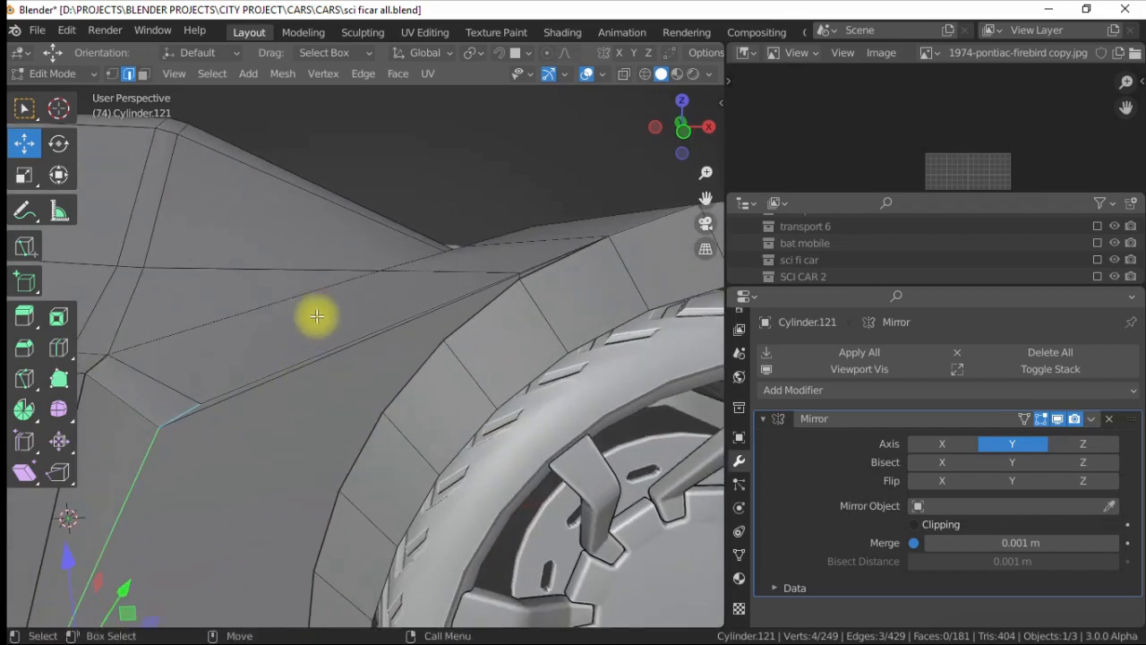
click(321, 358)
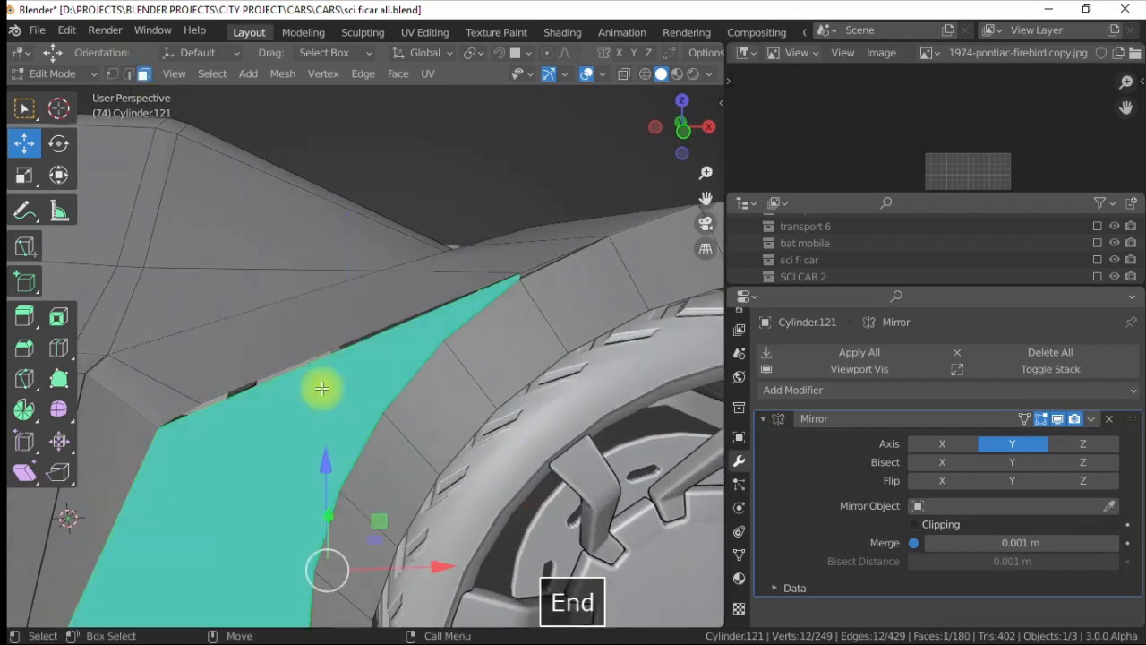
key(f)
scroll(312, 349, down, 4)
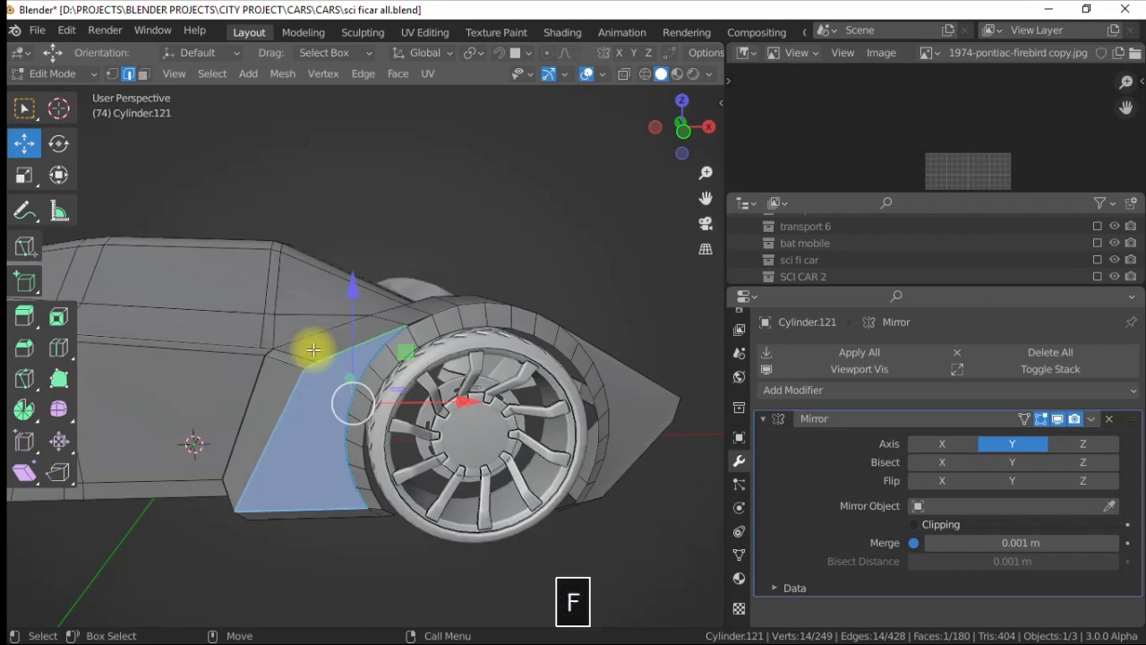
- Remove the overlapping sliver edge above the front wheel arch and fill the gap with a face
click(376, 278)
scroll(448, 305, up, 4)
scroll(514, 266, up, 1)
alt+drag(471, 299, 402, 283)
scroll(514, 266, up, 1)
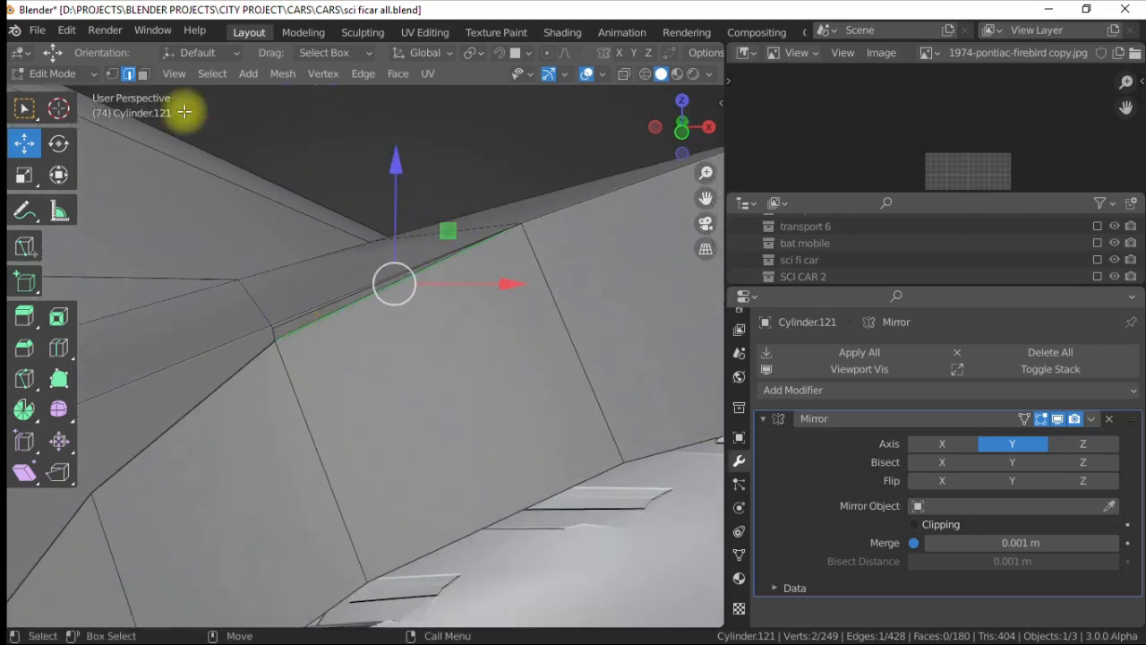
key(End)
click(282, 322)
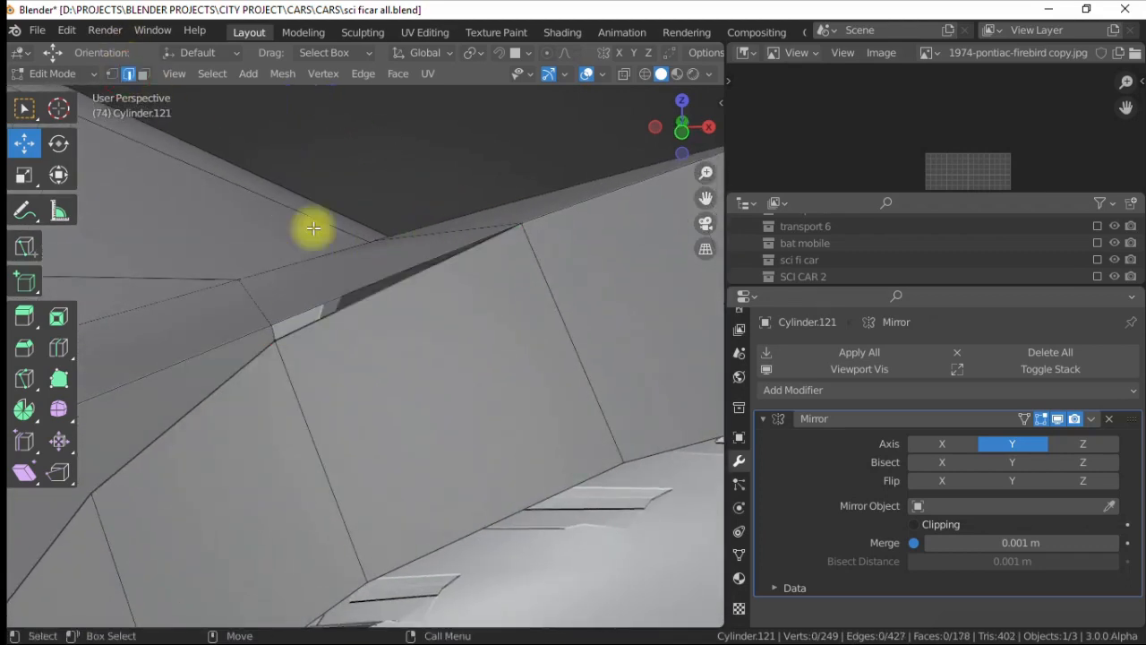
key(f)
- Bevel the outer edges of the front wheel arch on the side facing the door
scroll(349, 282, down, 7)
alt+drag(358, 199, 332, 397)
alt+drag(371, 316, 463, 358)
double_click(360, 385)
scroll(386, 364, up, 2)
shift+click(358, 424)
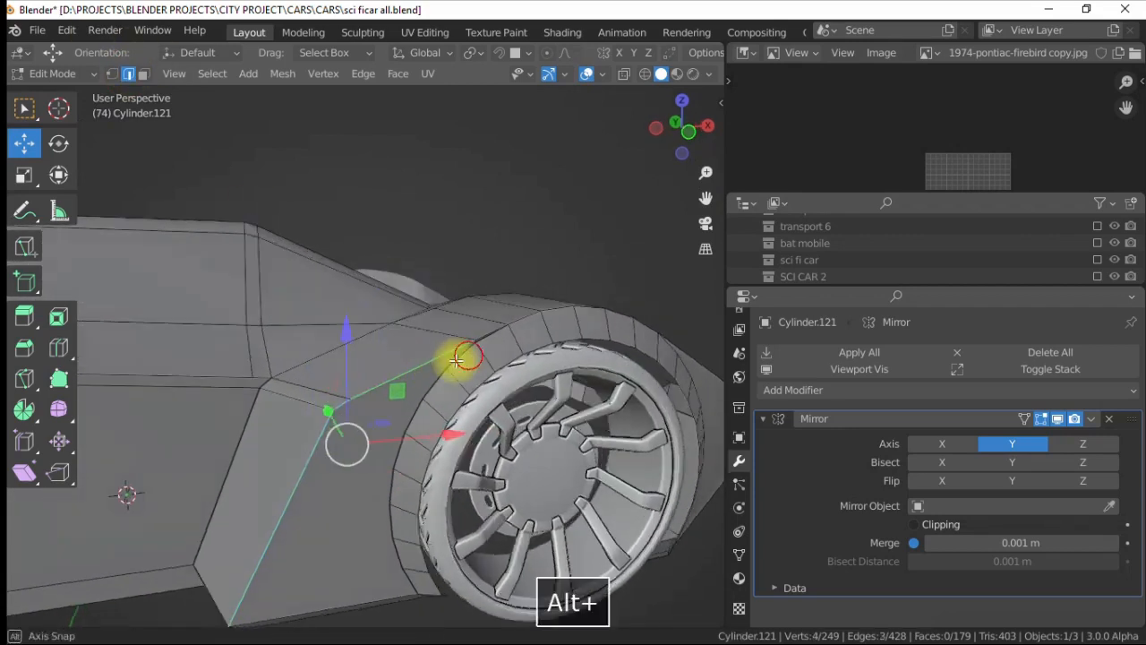
scroll(457, 363, up, 5)
scroll(434, 387, down, 5)
alt+drag(380, 457, 405, 358)
shift+click(402, 439)
alt+drag(402, 440, 406, 506)
shift+click(448, 314)
right_click(420, 300)
click(322, 212)
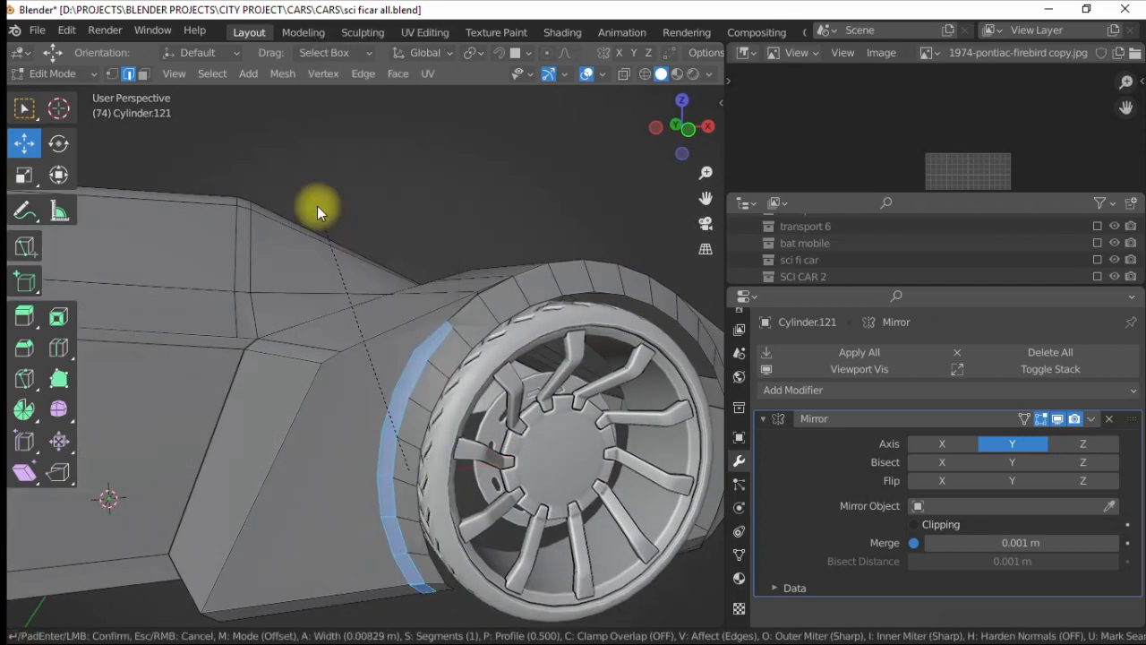
click(318, 212)
- Try to bevel the upper and rear border edges of the side panel behind the front wheel
scroll(385, 232, down, 3)
alt+drag(402, 233, 417, 236)
click(370, 402)
shift+click(429, 333)
right_click(380, 313)
click(301, 212)
click(289, 181)
alt+drag(380, 190, 392, 302)
key(ctrl+z)
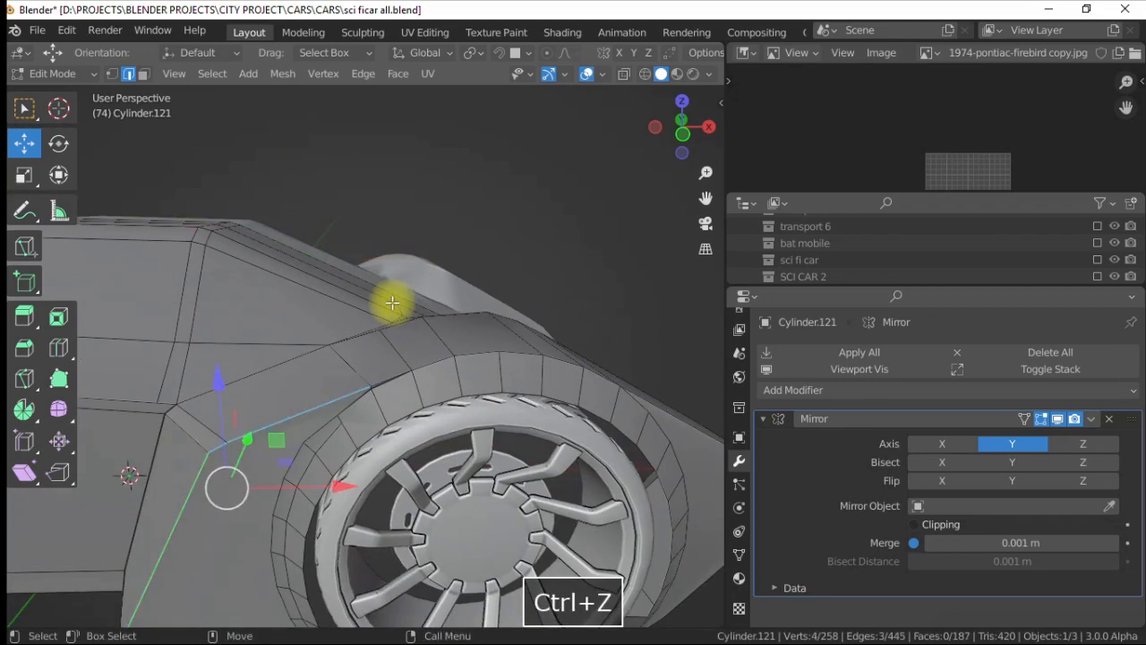
- Merge the nearly coincident vertices where the side panel meets the front wheel arch
scroll(392, 303, up, 4)
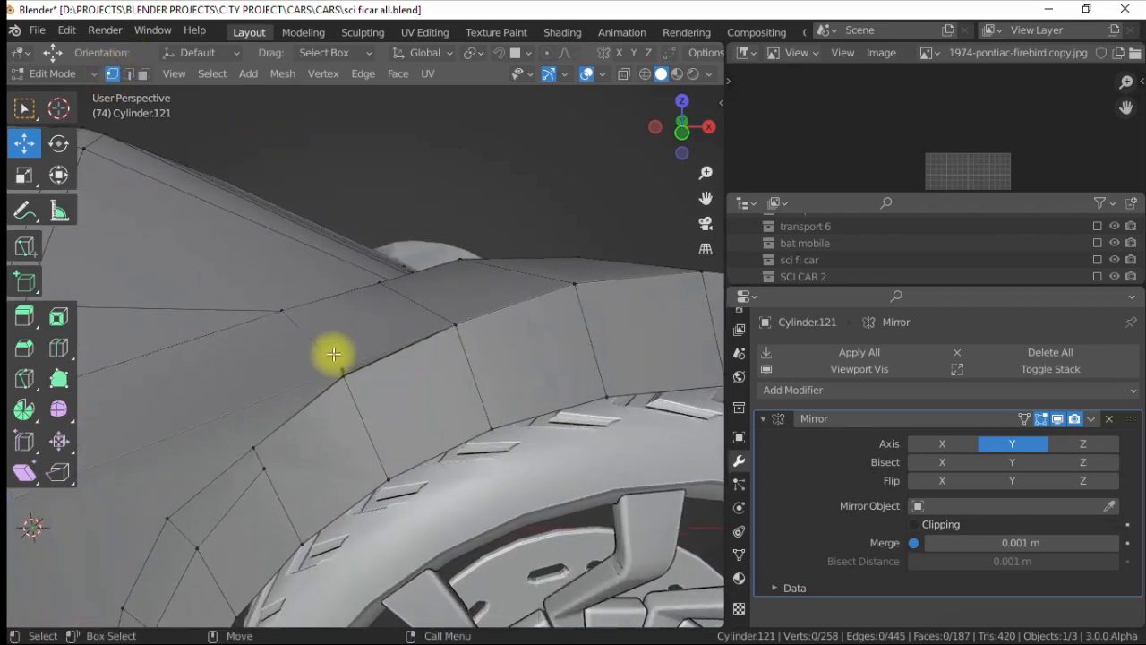
alt+click(333, 353)
right_click(333, 354)
click(419, 540)
click(383, 139)
scroll(309, 235, down, 5)
alt+drag(295, 238, 344, 252)
scroll(363, 313, up, 3)
alt+drag(367, 330, 354, 310)
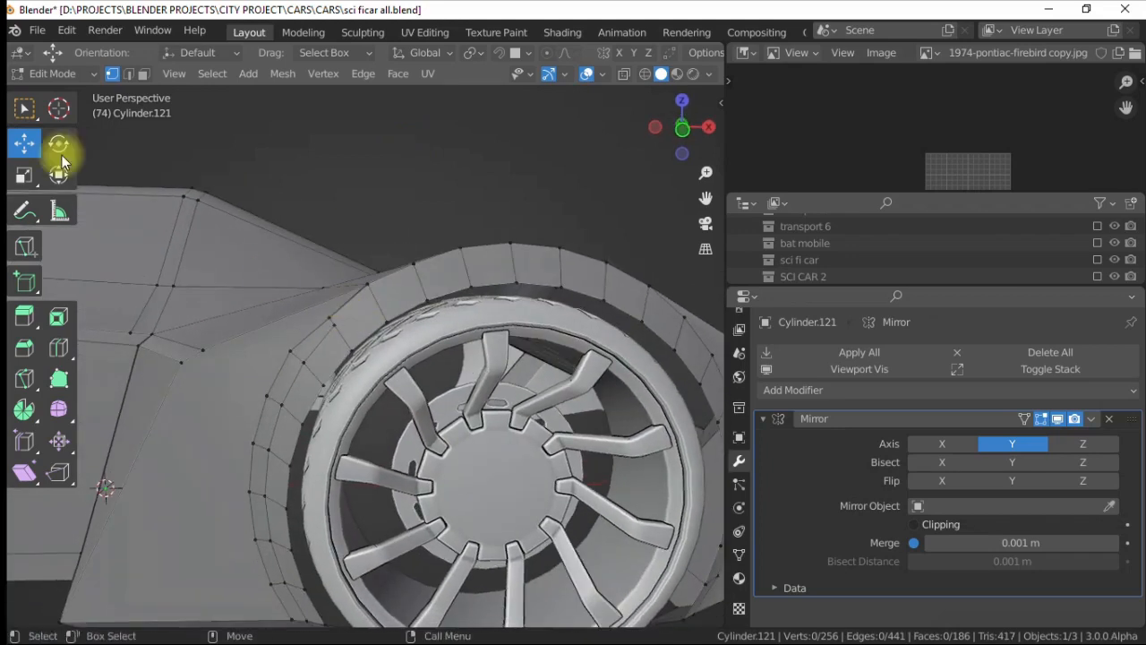
drag(333, 253, 351, 246)
click(328, 154)
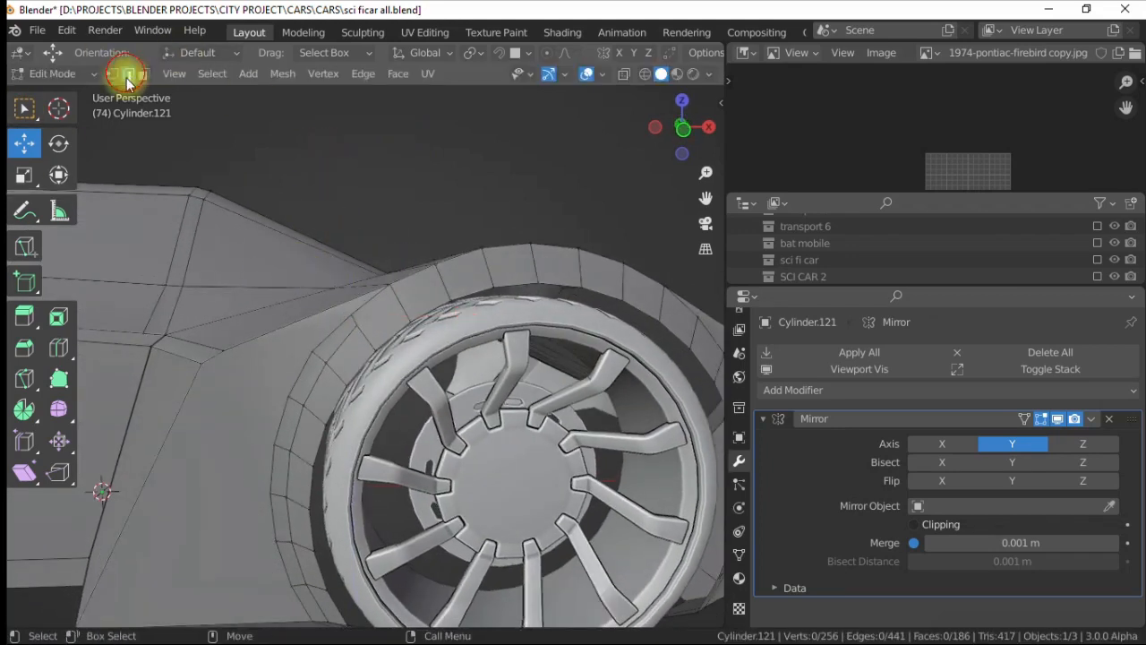
- Try to bevel the front fender's outer edge chain from the side panel over the wheel to the nose
scroll(292, 370, down, 4)
alt+drag(293, 370, 328, 278)
scroll(340, 296, up, 3)
shift+click(433, 365)
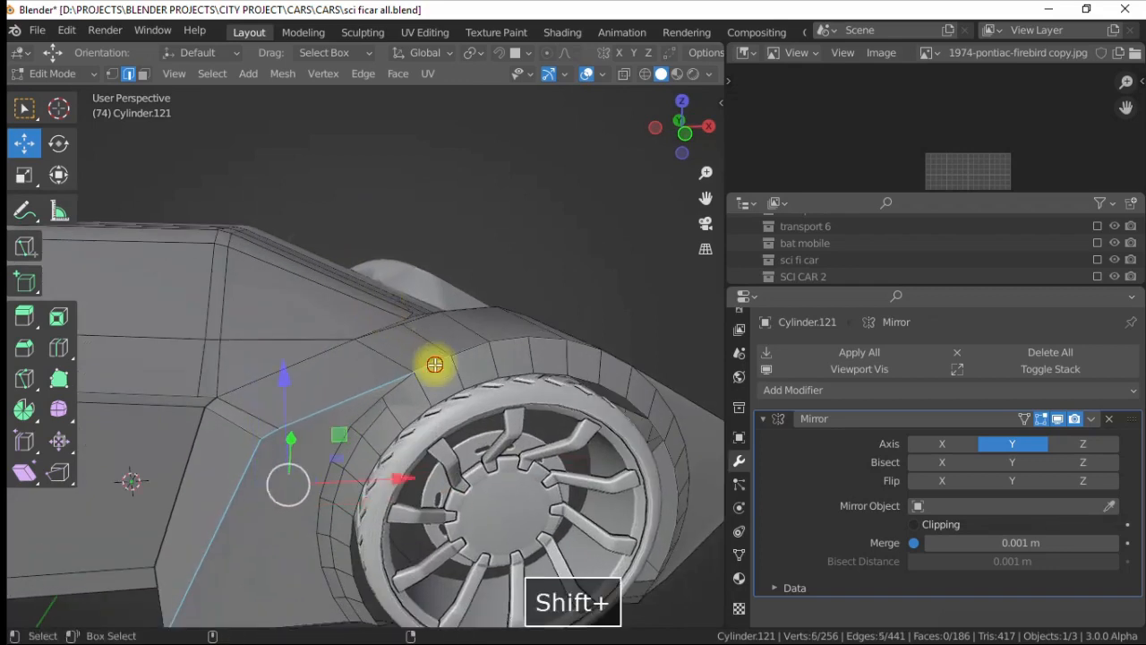
shift+click(457, 359)
scroll(403, 353, down, 2)
alt+drag(359, 339, 275, 334)
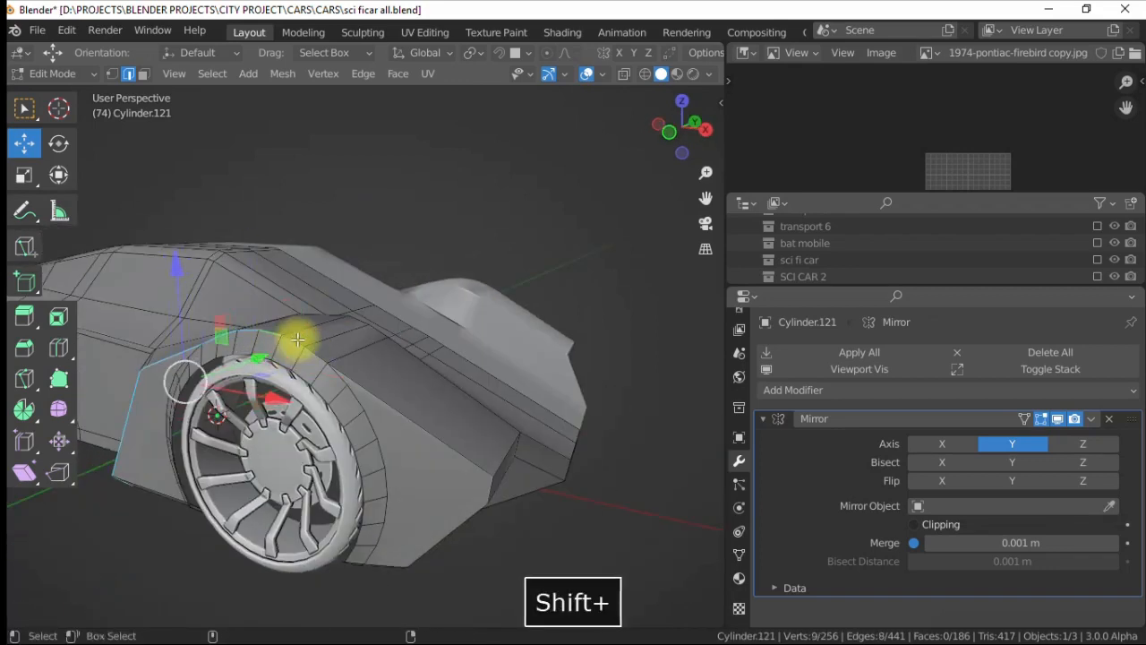
alt+drag(372, 379, 340, 309)
shift+click(304, 366)
alt+drag(259, 366, 260, 420)
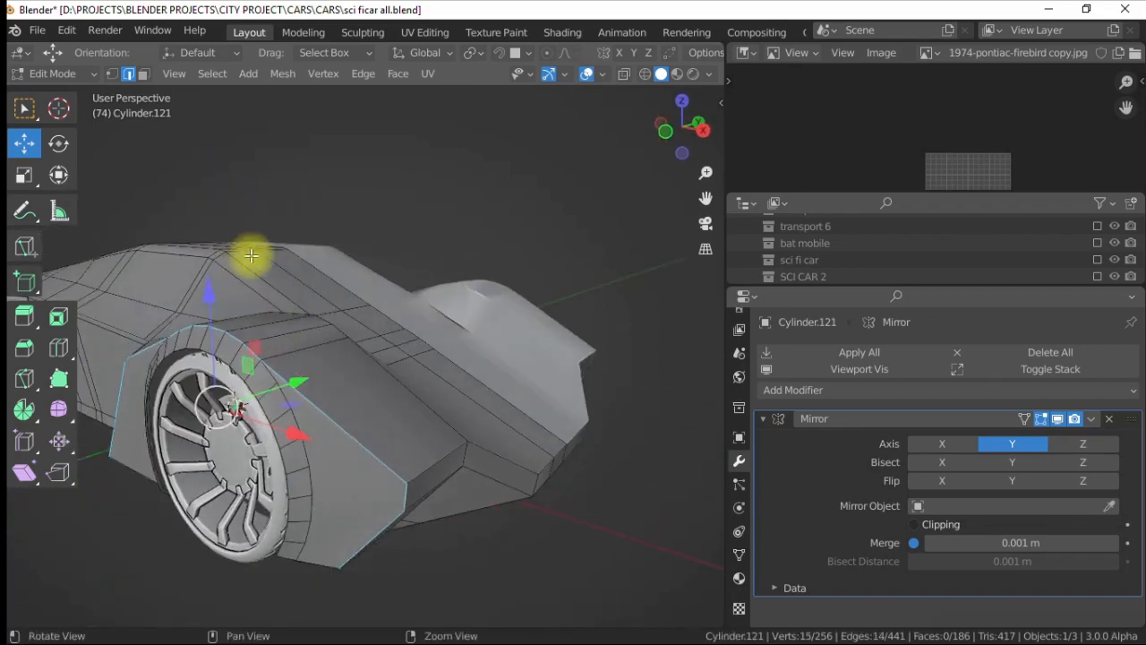
alt+drag(360, 356, 332, 364)
key(ctrl+b)
click(273, 225)
key(ctrl+z)
- Knife a cut from a front wheel arch vertex across the fender and hood to the centre line
alt+drag(279, 233, 248, 344)
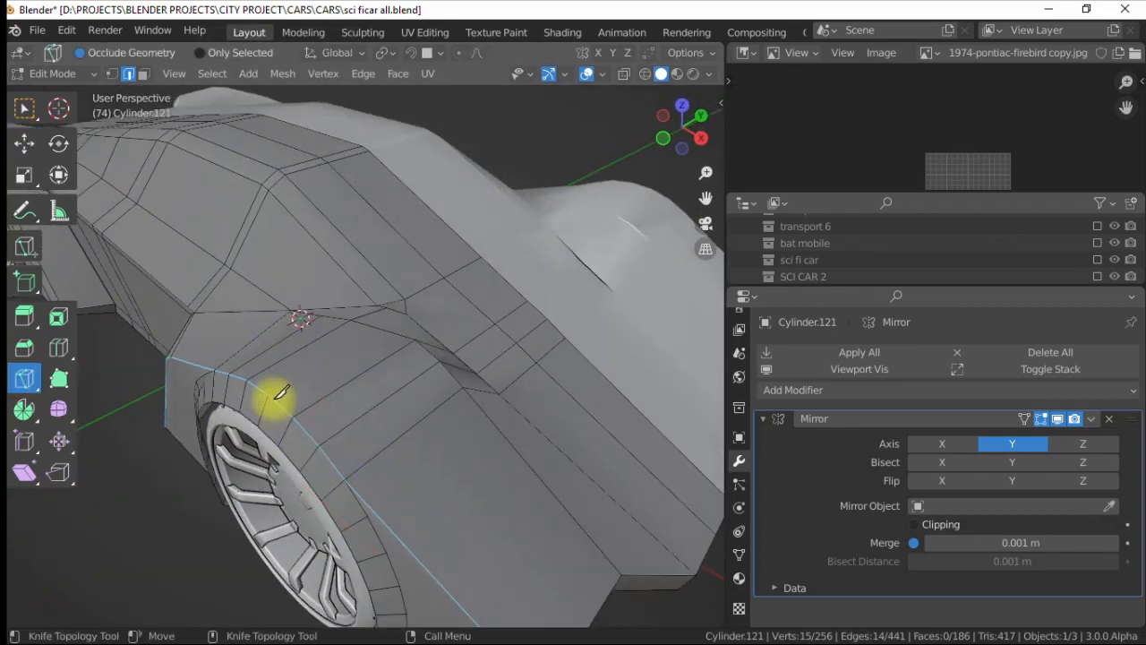
click(277, 394)
alt+drag(277, 394, 252, 398)
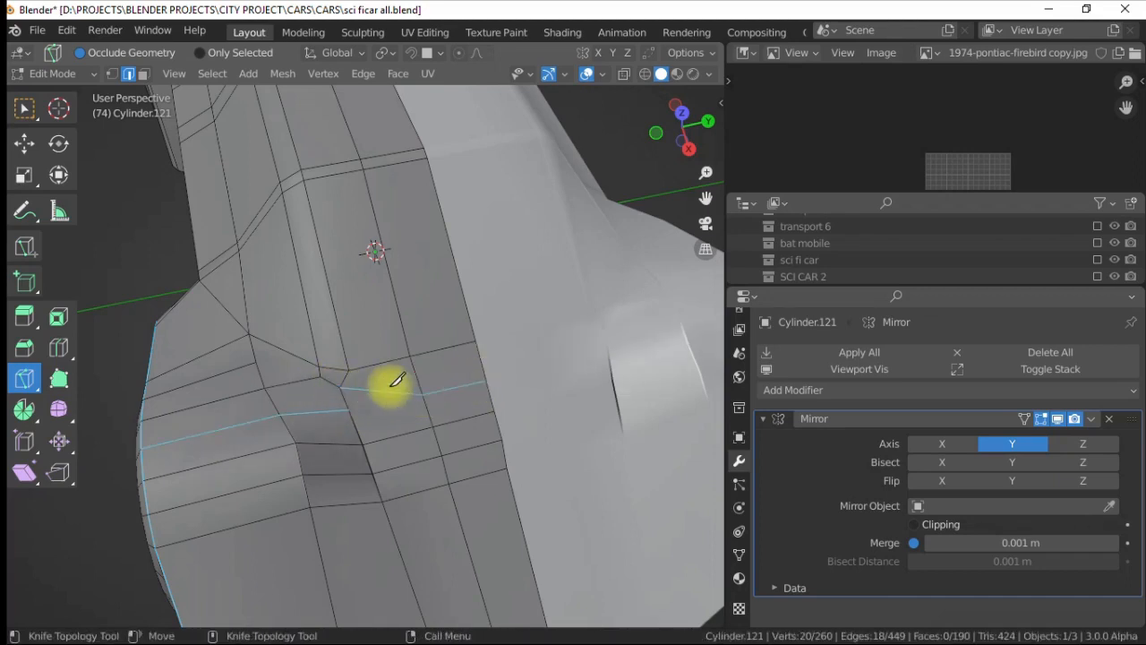
click(424, 394)
right_click(420, 394)
- Knife further cuts across the front fender and hood, continuing the wheel arch's segment lines
scroll(358, 384, down, 2)
alt+drag(301, 373, 309, 333)
scroll(310, 336, up, 2)
drag(474, 299, 457, 274)
click(350, 282)
alt+drag(118, 283, 175, 303)
click(328, 309)
drag(415, 238, 421, 234)
click(196, 446)
- Try again to bevel the front fender's outer edge chain over the wheel arch
scroll(268, 358, down, 5)
alt+drag(339, 300, 292, 333)
double_click(396, 344)
alt+drag(396, 344, 378, 267)
alt+drag(282, 297, 465, 297)
shift+click(317, 348)
shift+click(366, 354)
key(ctrl+b)
click(364, 193)
key(ctrl+z)
key(ctrl+b)
right_click(344, 207)
- Knife cuts across the forward part of the front fender and hood from the remaining wheel arch vertices
alt+drag(344, 206, 315, 379)
click(465, 220)
alt+drag(464, 220, 375, 353)
alt+drag(429, 391, 360, 445)
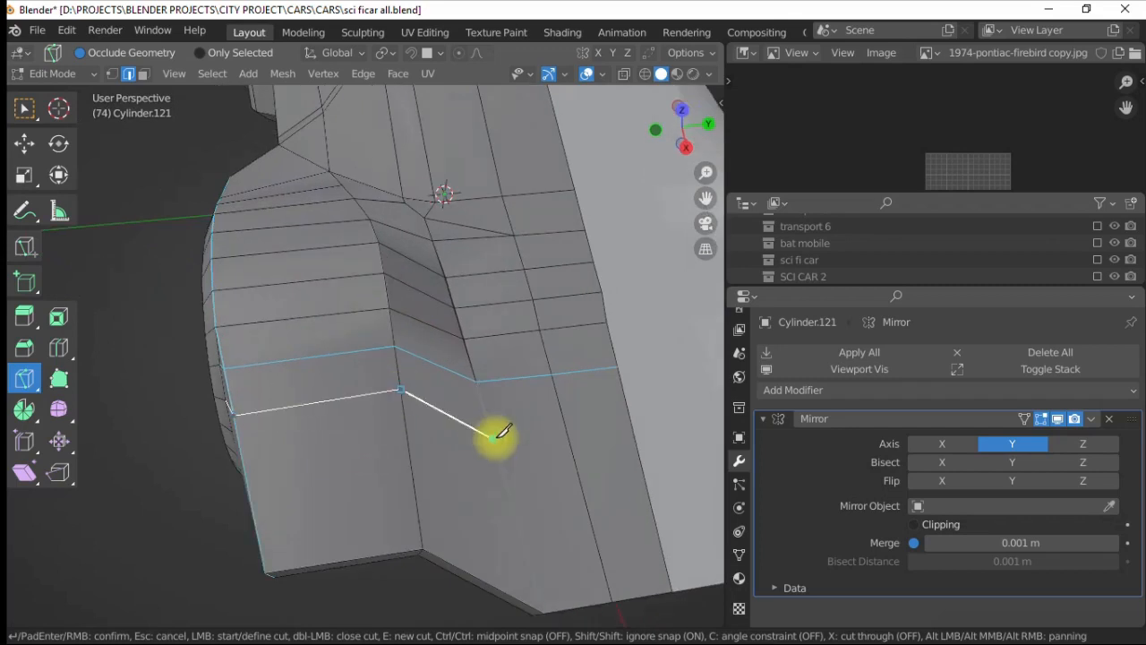
key(Return)
alt+drag(627, 414, 121, 130)
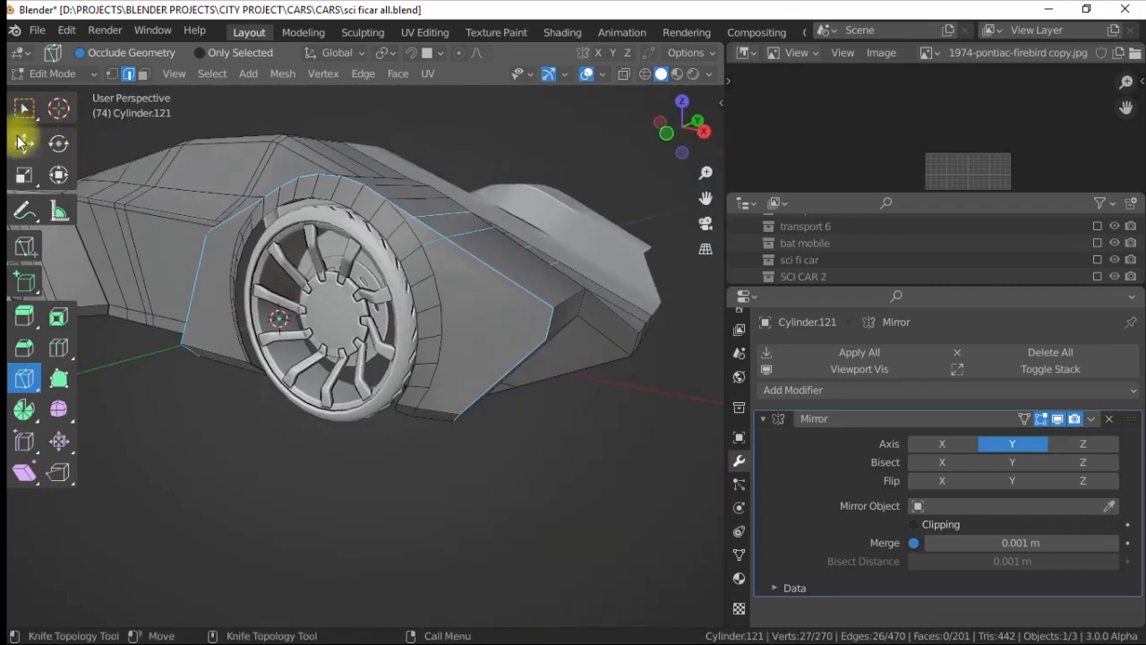
- Try to bevel the reselected outer edge chain of the front fender
alt+drag(490, 267, 358, 218)
alt+shift+click(358, 218)
alt+shift+click(434, 266)
alt+drag(434, 267, 349, 261)
key(ctrl+b)
click(307, 200)
key(ctrl+z)
- Bevel the forward part of the front wheel arch's outer edge and the fender's border edges ahead of it
scroll(314, 230, up, 2)
right_click(413, 403)
click(348, 204)
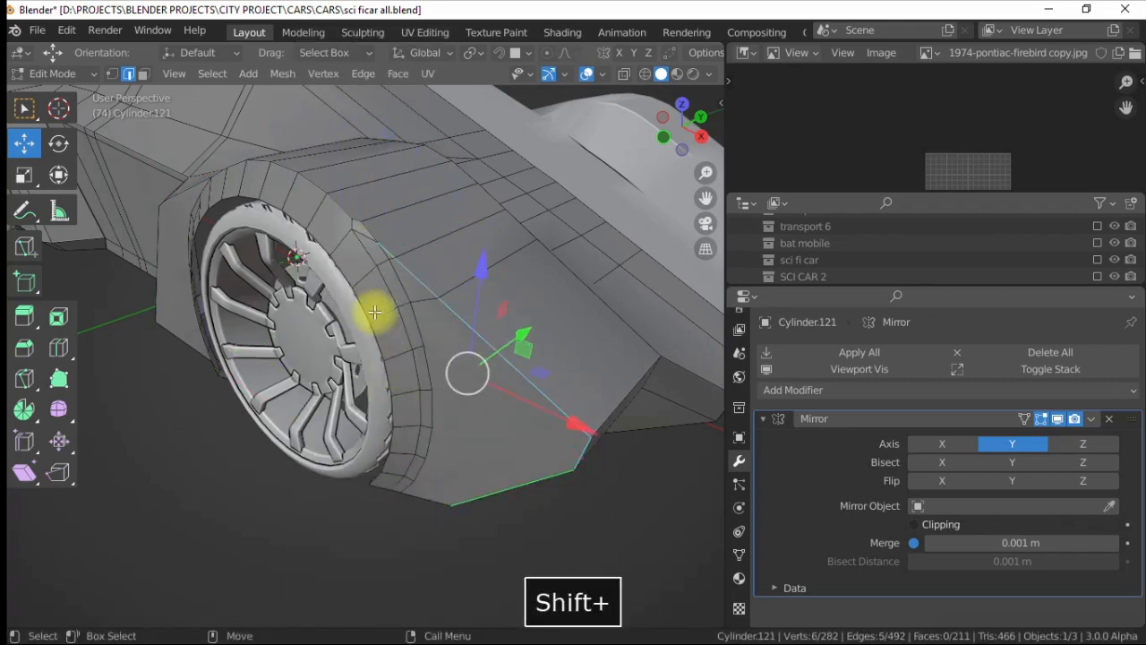
key(ctrl+b)
- Reposition the vertex where the fender and wheel arch bevels meet, adjusting its height along Z
alt+drag(204, 418, 117, 78)
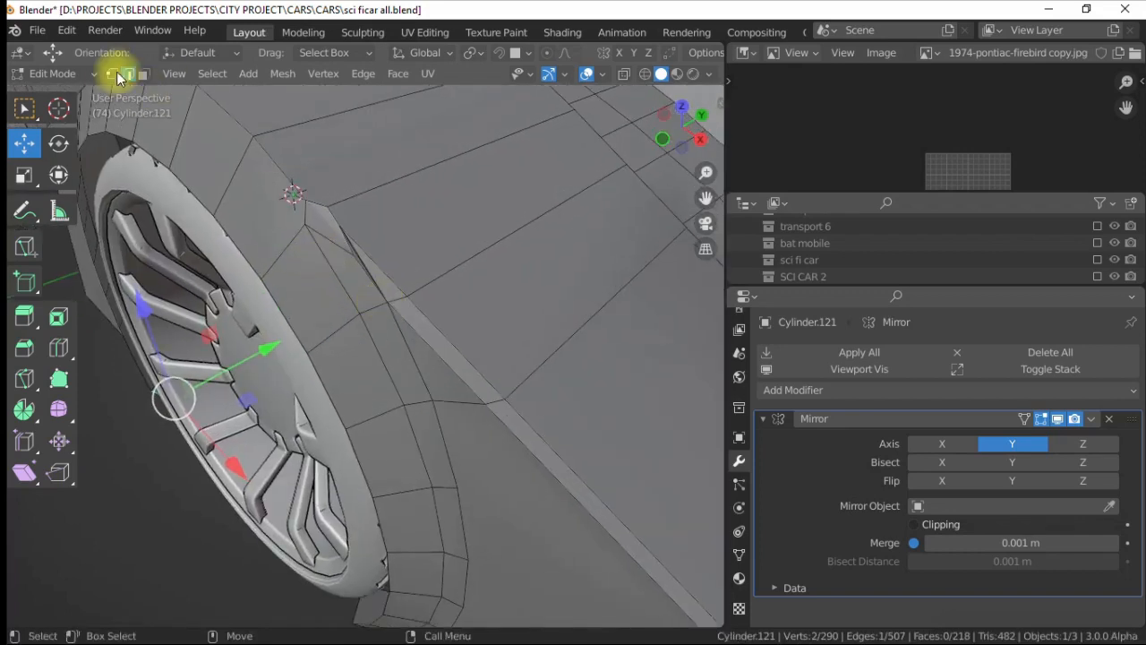
key(g)
click(425, 224)
alt+drag(424, 224, 433, 170)
key(g)
key(z)
click(425, 162)
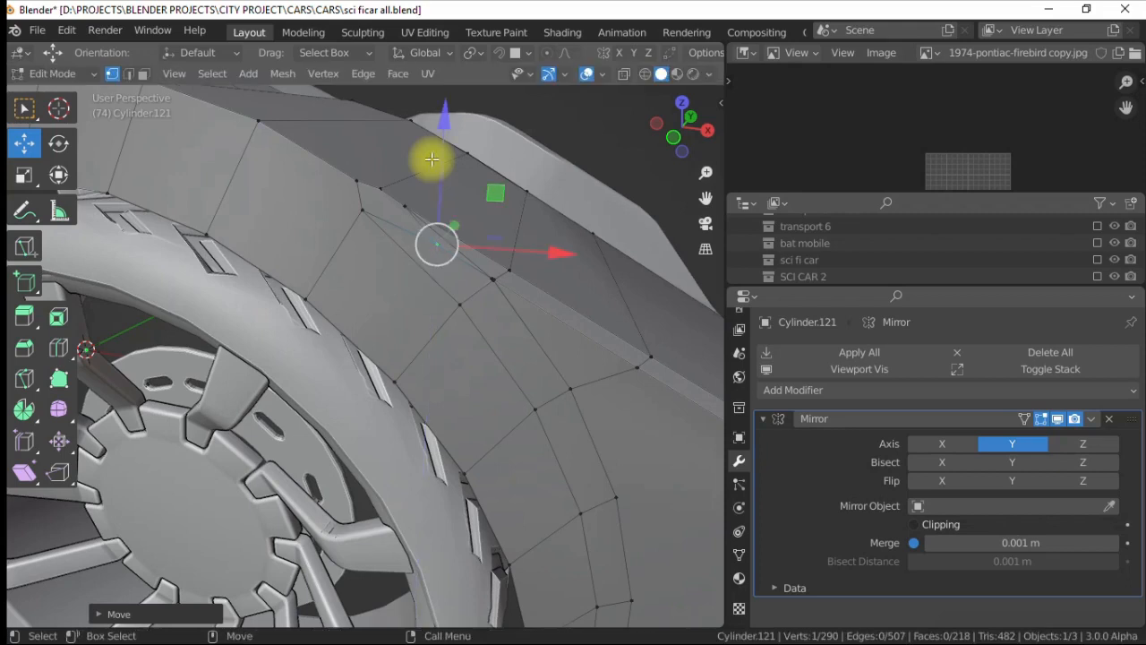
- Try to bevel the front fender's outer edges, and undo the recent fender and wheel arch bevels
alt+drag(484, 215, 378, 325)
key(ctrl+b)
click(319, 211)
alt+drag(317, 205, 414, 340)
key(ctrl+z)
- Bevel the front wheel arch's full outer edge together with the fender's border edges ahead of it as one continuous chain
shift+click(283, 259)
alt+drag(282, 259, 314, 308)
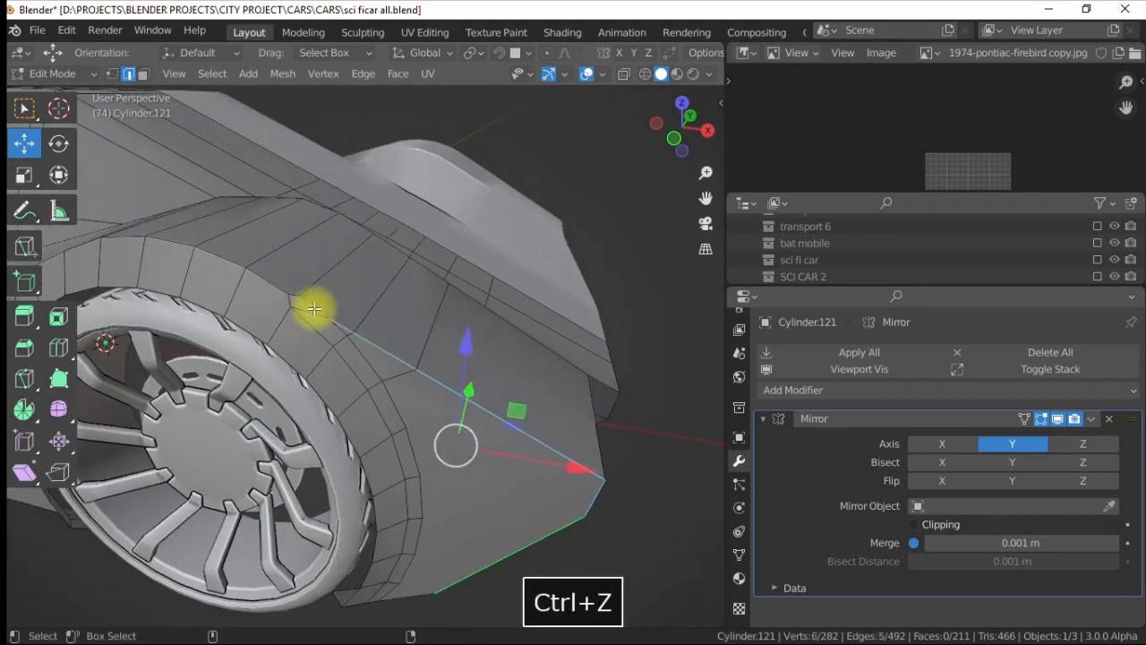
alt+drag(357, 354, 258, 295)
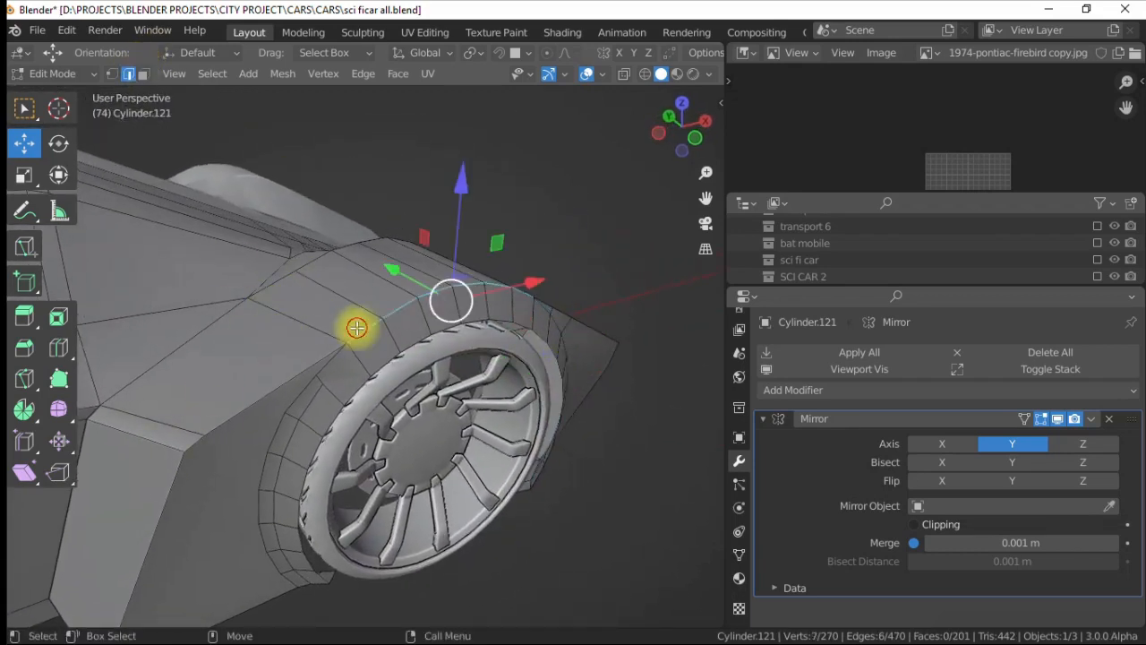
shift+click(302, 370)
alt+drag(302, 371, 366, 393)
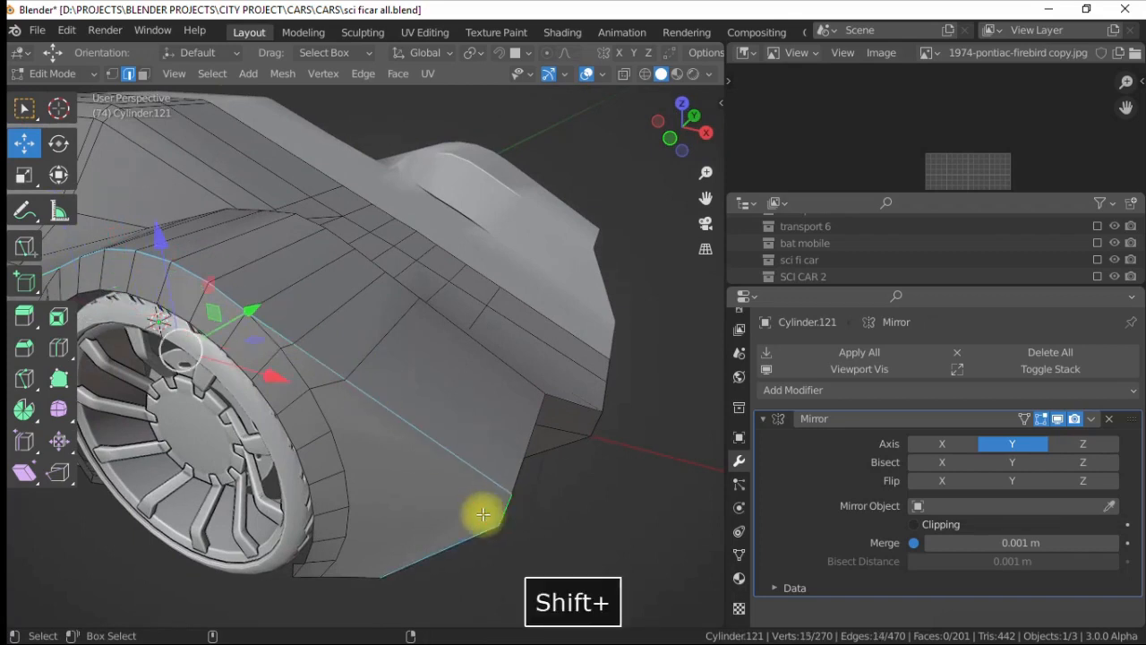
alt+drag(278, 341, 266, 335)
key(ctrl+e)
click(205, 194)
click(187, 187)
- Extrude the inner edge loops of both wheel arches inward to form the wheel wells
alt+drag(187, 187, 367, 412)
click(450, 352)
alt+click(443, 254)
right_click(359, 362)
click(295, 194)
click(548, 284)
alt+drag(548, 283, 471, 280)
alt+drag(375, 145, 405, 242)
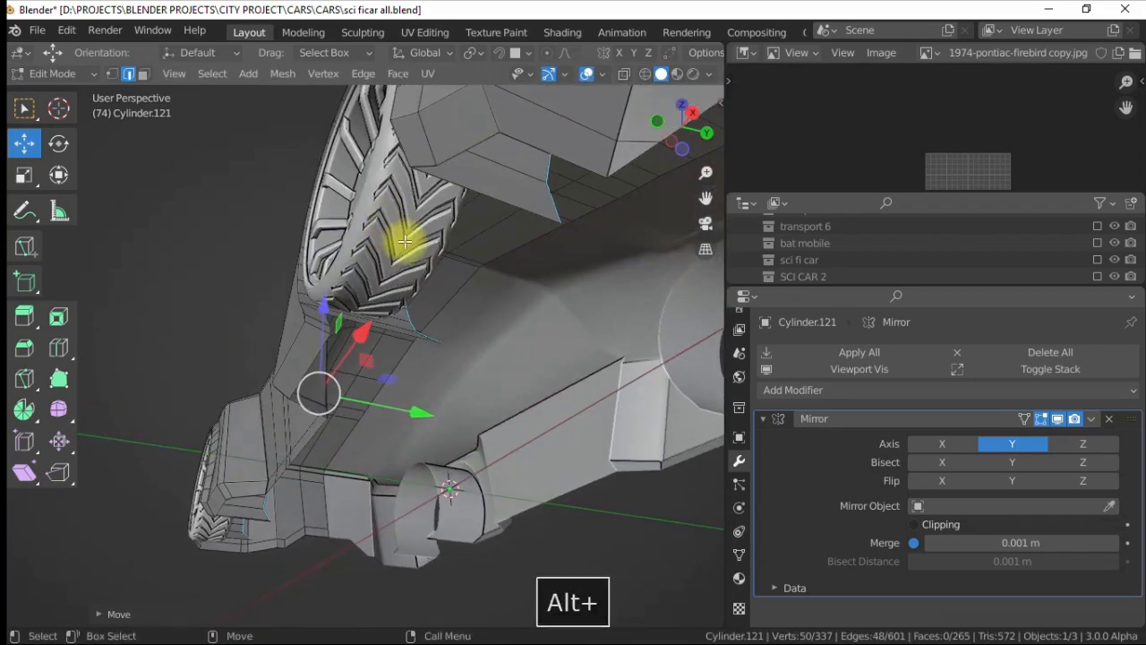
- Separate the extruded wheel well faces of both arches from the body into their own object
alt+drag(270, 386, 396, 378)
alt+shift+click(366, 332)
right_click(397, 378)
mouse_move(384, 568)
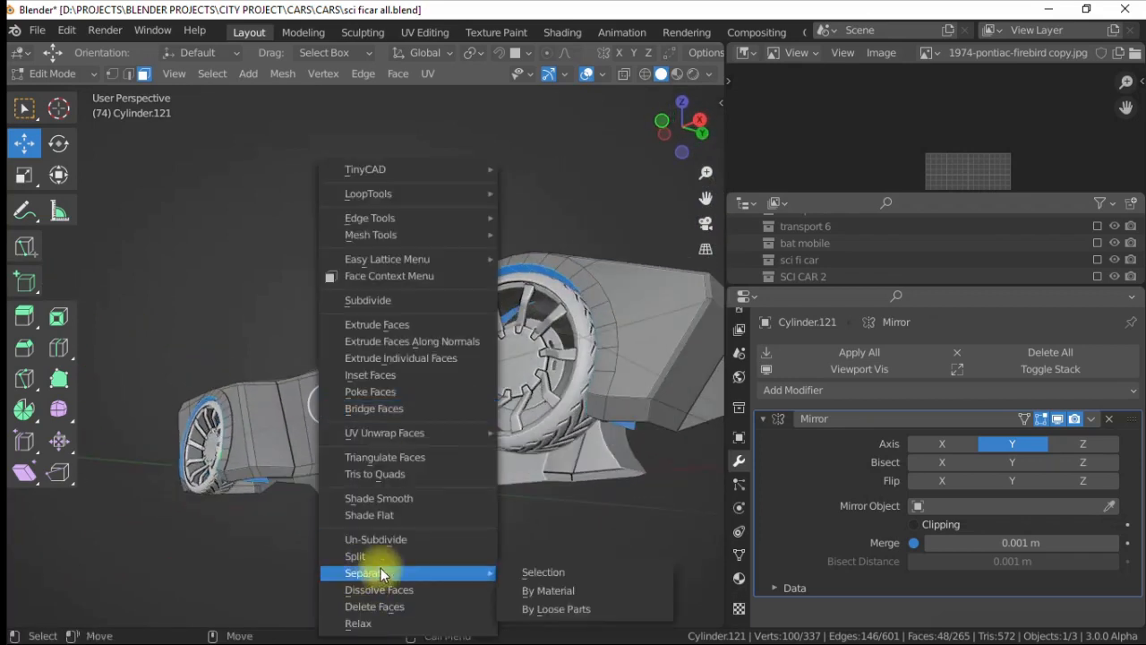
click(537, 568)
- Leave mesh editing, enlarge the Outliner and hide the front wheel object Cylinder.119
key(Tab)
key(alt+a)
alt+drag(512, 532, 501, 376)
click(501, 376)
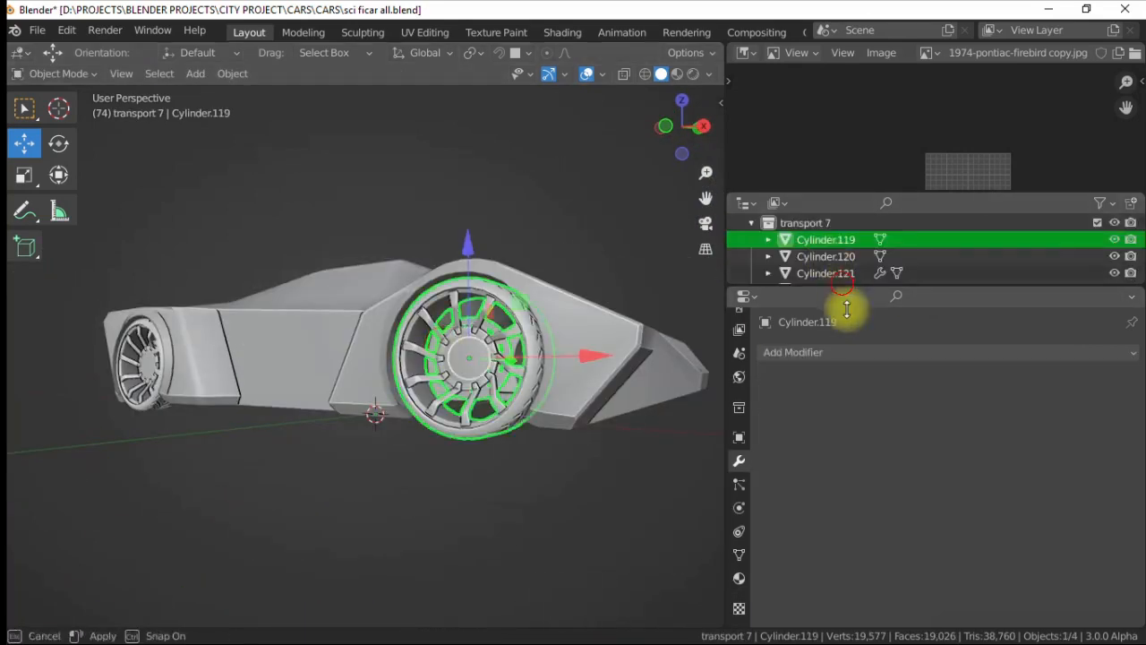
drag(847, 309, 845, 391)
key(h)
- Fill the front wheel well's lower gap and its inner side with faces in Cylinder.122
alt+drag(376, 302, 396, 318)
scroll(429, 349, up, 2)
click(457, 378)
key(Tab)
key(2)
alt+drag(460, 381, 408, 437)
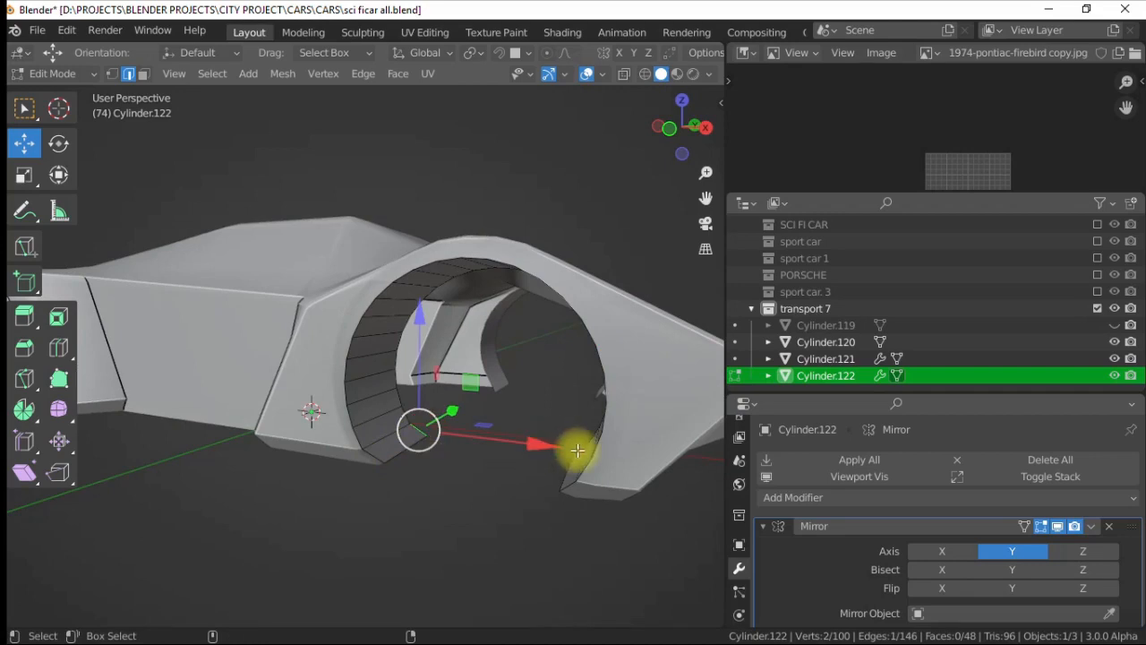
key(f)
click(174, 120)
- Bevel the edge loop where the front wheel well's rim meets its inner cap
alt+click(399, 361)
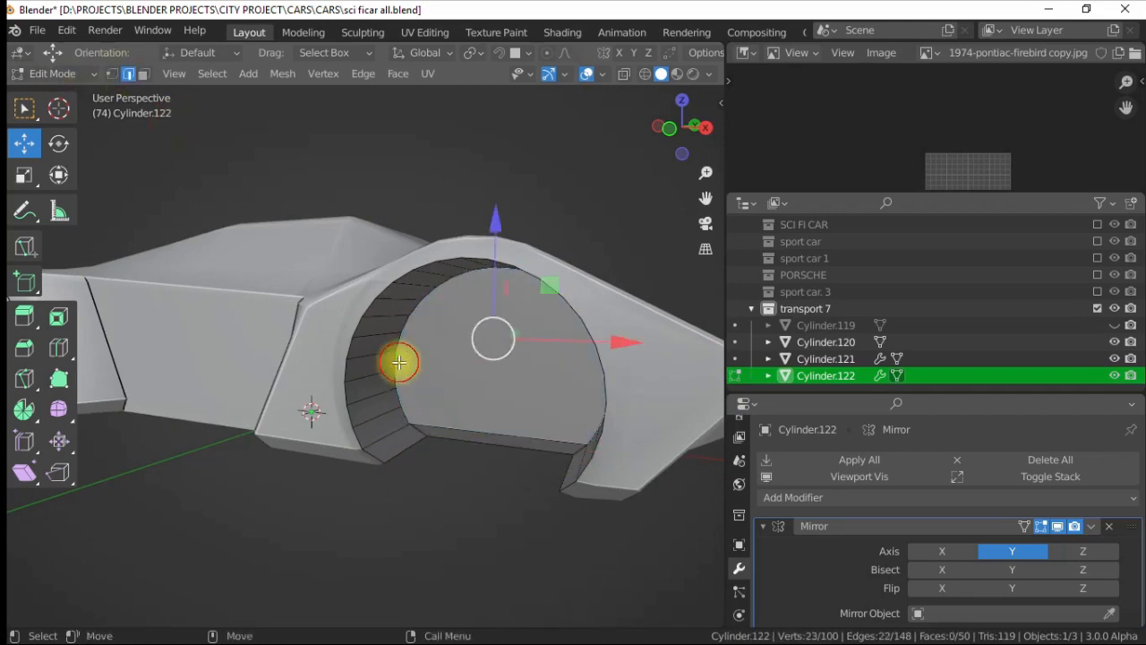
shift+click(416, 430)
shift+click(621, 435)
alt+drag(430, 433, 385, 394)
right_click(305, 220)
click(305, 216)
click(288, 203)
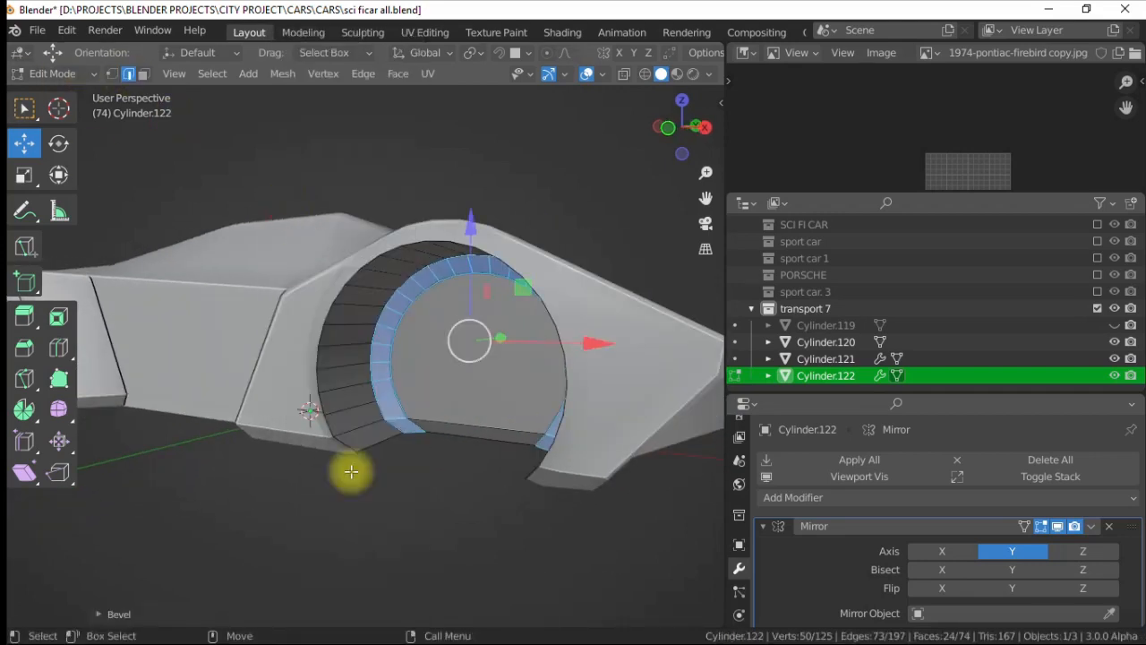
- Select the whole front wheel well and add a third material slot using the existing plastic material
key(])
click(738, 578)
click(1130, 459)
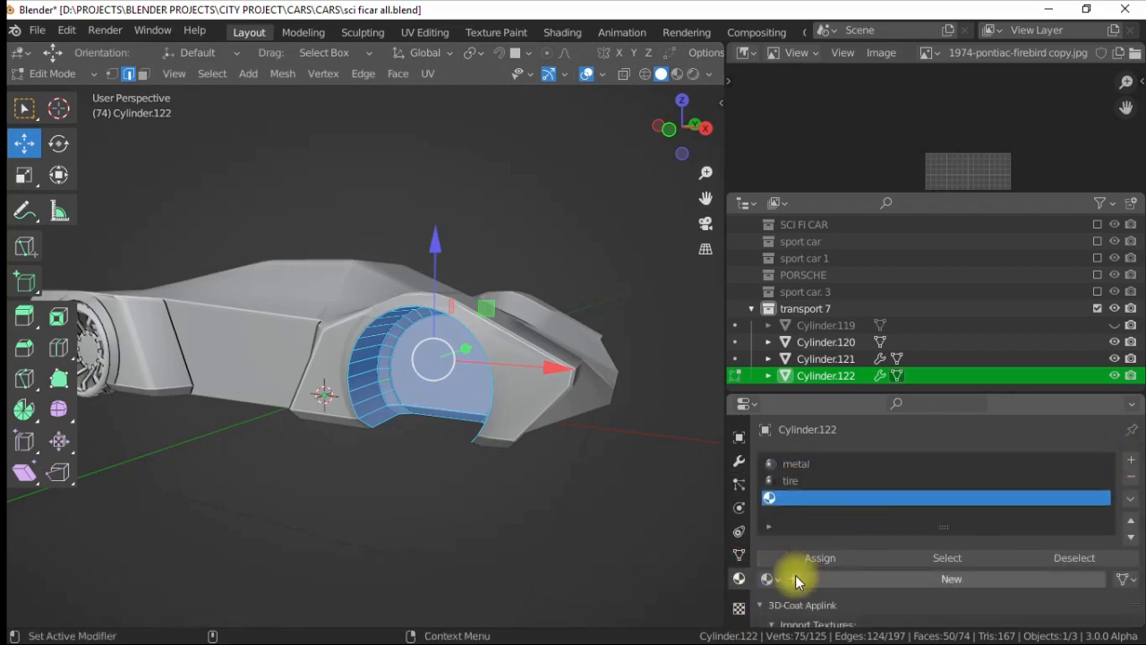
key(ctrl+z)
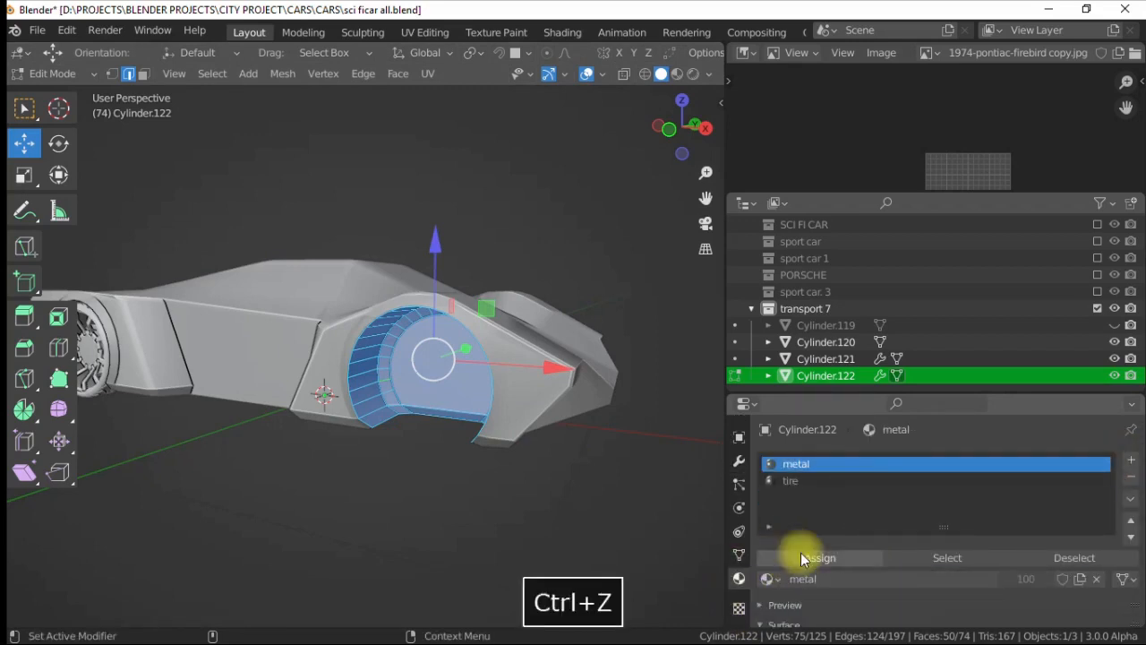
click(1130, 461)
click(775, 578)
text(p)
click(817, 420)
click(404, 457)
- Leave mesh editing and hide the rear wheel object Cylinder.120
alt+drag(269, 400, 385, 388)
key(4)
click(281, 444)
click(1115, 342)
- Fill the rear wheel well's lower gap and its inner side with faces
click(429, 379)
key(2)
scroll(394, 404, up, 2)
alt+drag(309, 464, 276, 479)
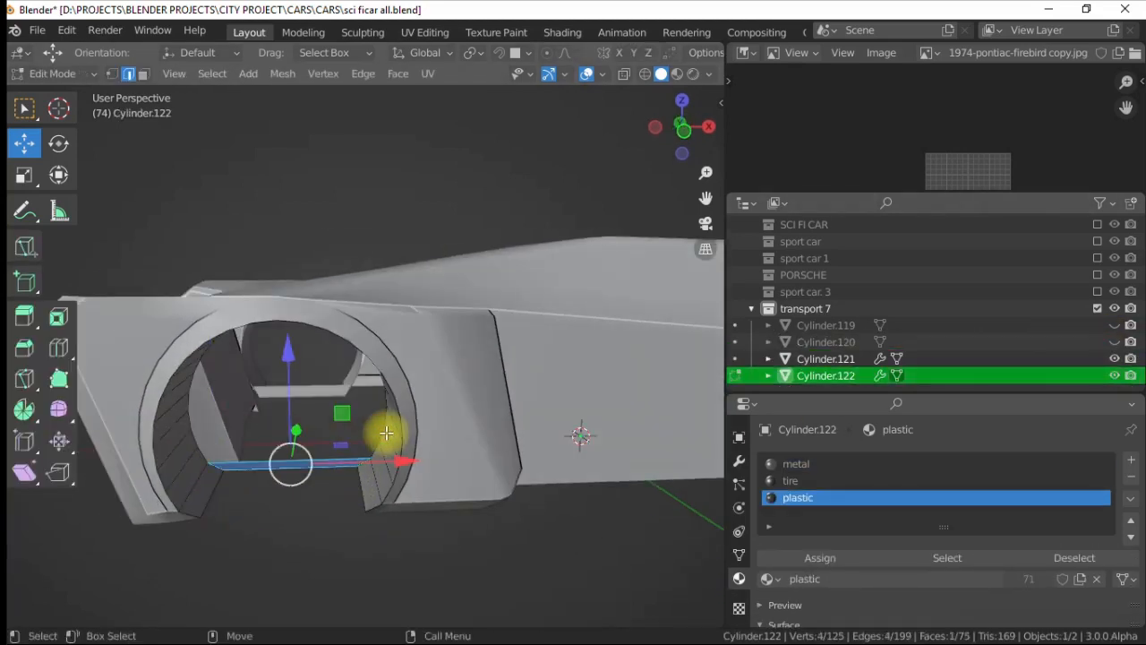
key(f)
alt+drag(415, 438, 461, 365)
- Bevel the edge loop where the rear wheel well's rim meets its inner cap
shift+click(403, 455)
alt+drag(409, 469, 309, 492)
shift+click(179, 471)
key(ctrl+e)
click(129, 220)
right_click(202, 390)
click(141, 199)
click(143, 199)
scroll(304, 276, down, 6)
- Switch the viewport to rendered shading and select all linked faces of the rear wheel well
alt+drag(305, 276, 261, 268)
key(4)
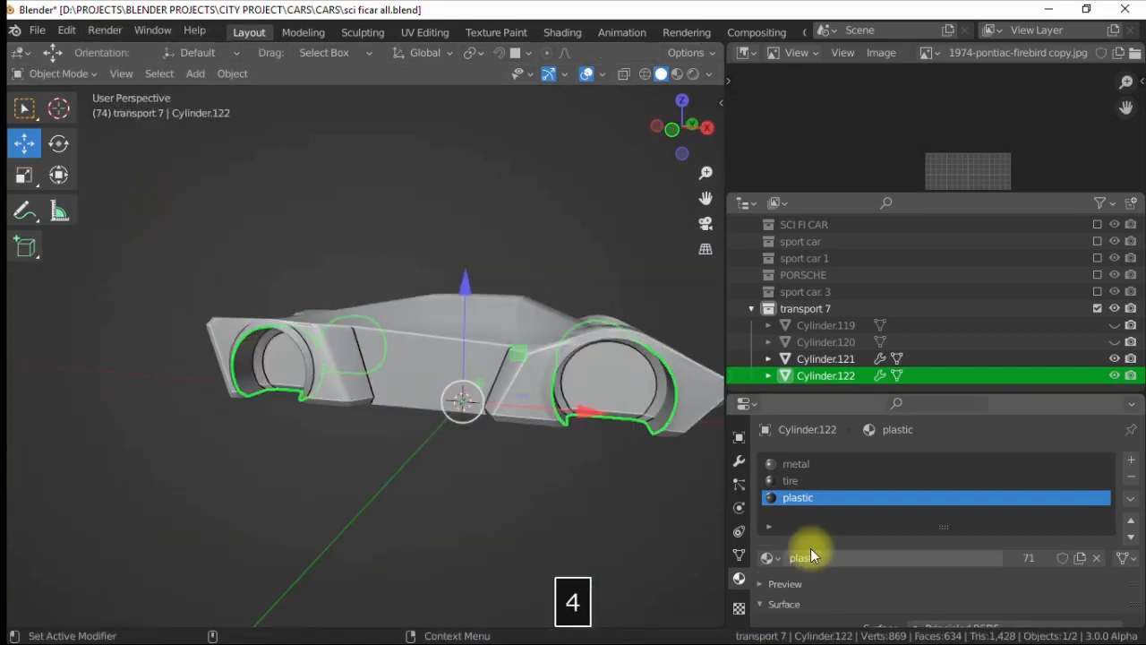
click(691, 75)
alt+drag(281, 368, 316, 382)
key(3)
click(316, 380)
key(bracketright)
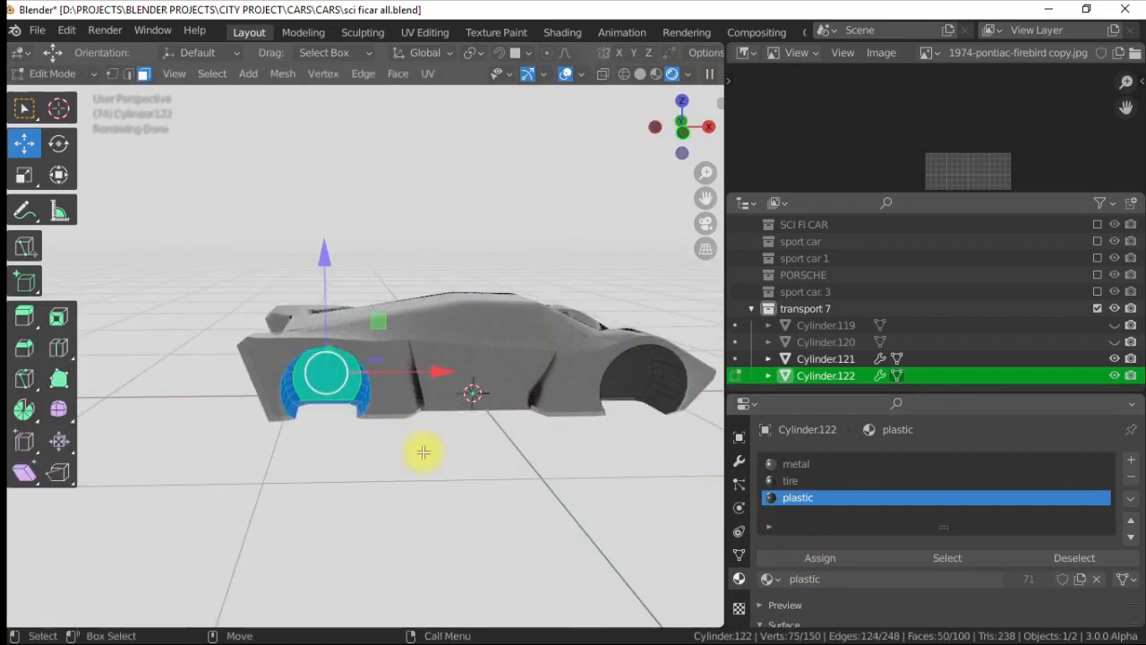
- Switch to editing the car body Cylinder.121 and select all of its linked faces
key(4)
alt+drag(494, 491, 402, 346)
click(402, 343)
key(bracketright)
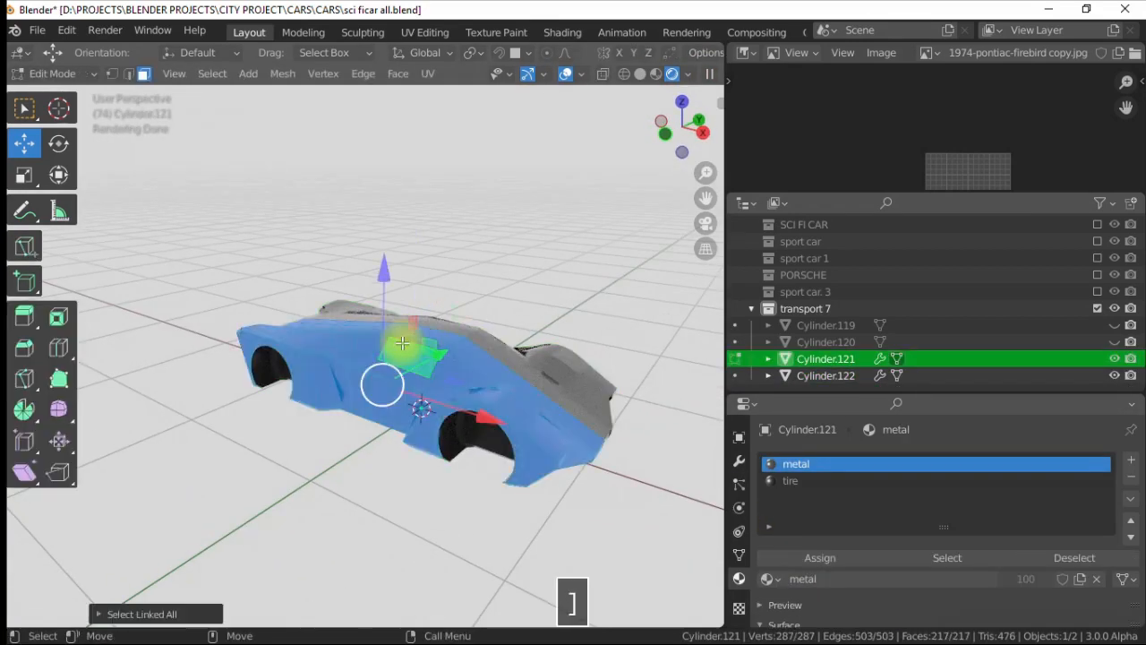
click(1131, 460)
click(810, 558)
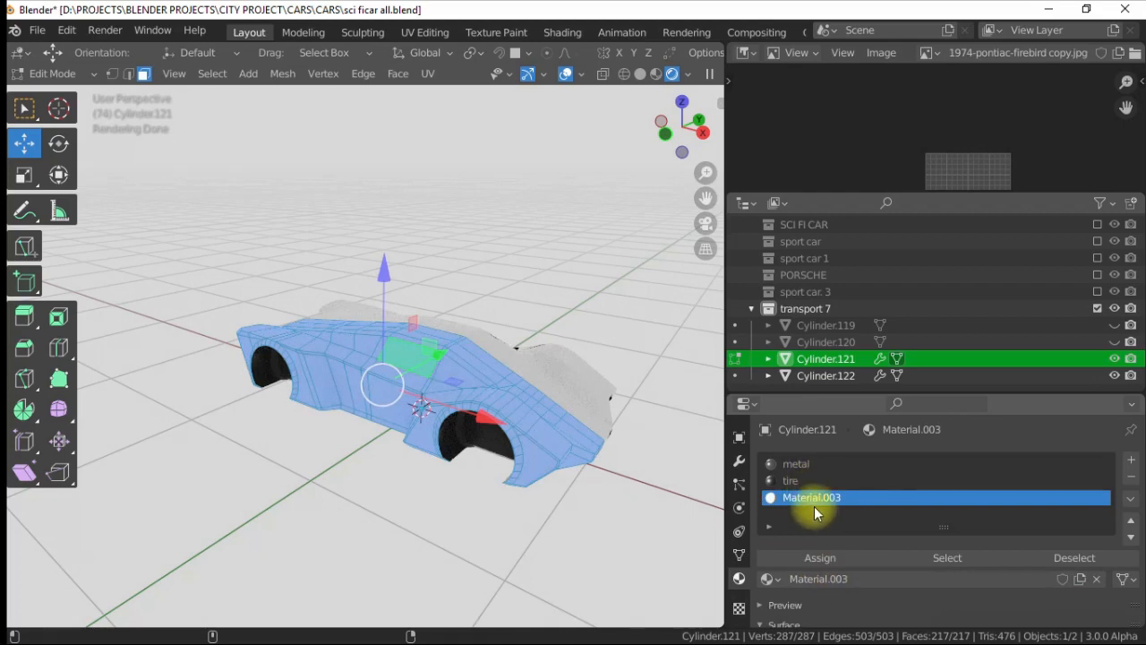
click(1131, 476)
- Add a third material slot to the car body using the existing body material
click(1131, 460)
click(763, 580)
click(796, 439)
key(Tab)
- Show both wheel objects again and return the viewport to solid shading
key(4)
alt+drag(421, 388, 412, 367)
drag(1114, 325, 1115, 342)
alt+drag(457, 417, 569, 254)
click(640, 75)
alt+drag(350, 311, 363, 298)
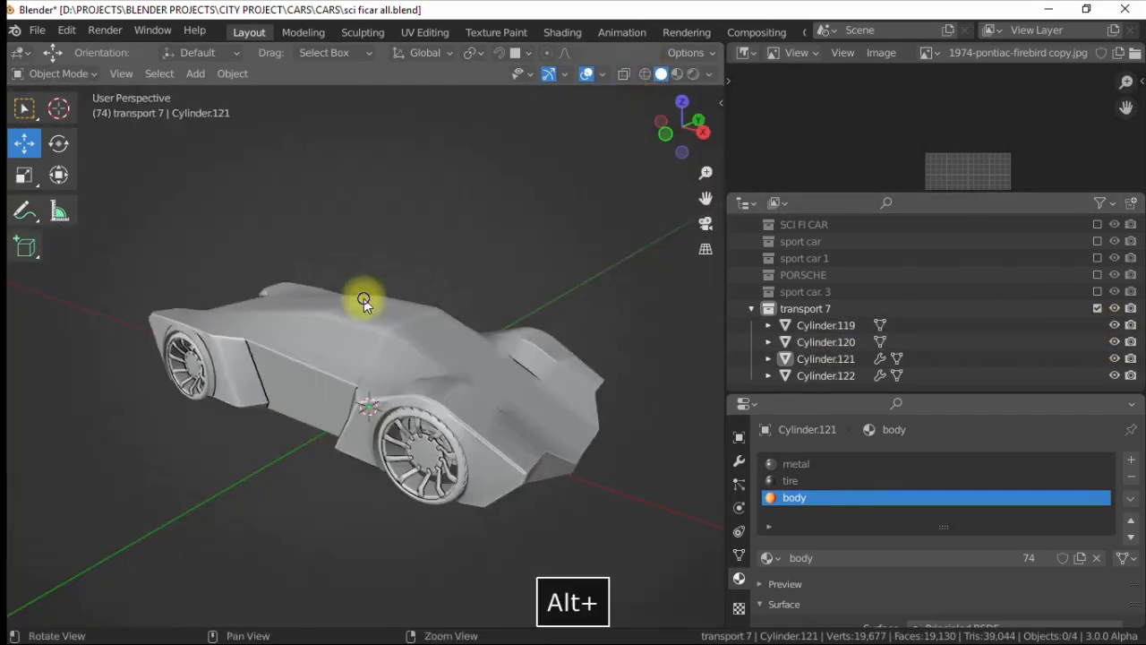
- Open the car body for face editing and examine the topology of its side, roof and hood
scroll(381, 336, up, 2)
click(380, 335)
key(3)
click(230, 515)
scroll(230, 516, up, 2)
alt+drag(230, 515, 295, 356)
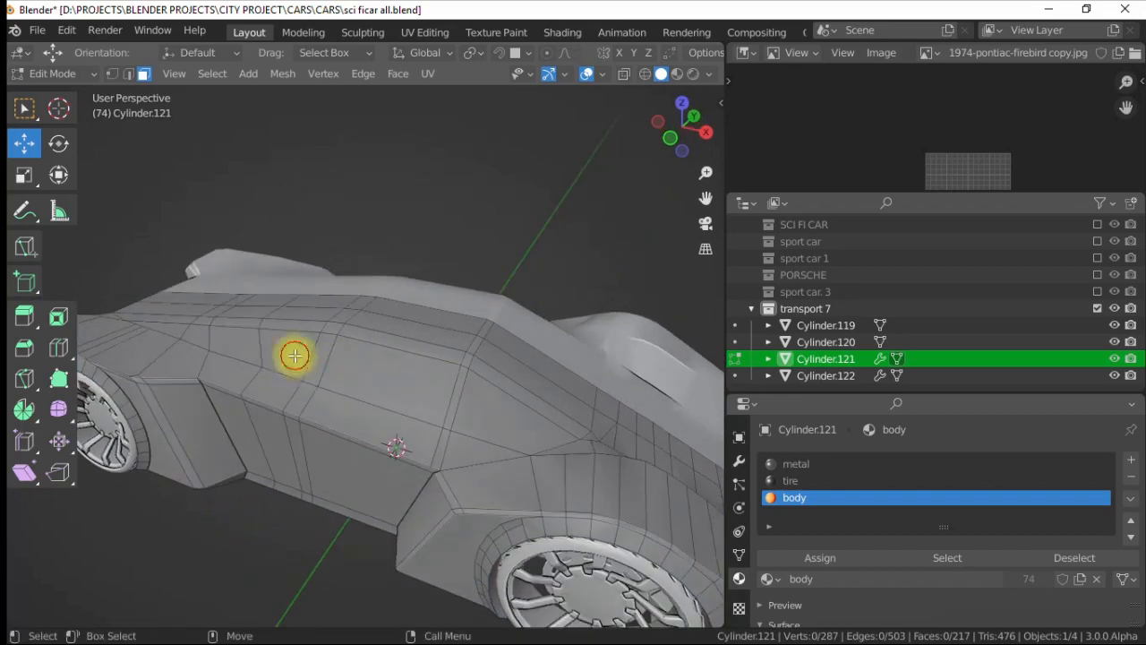
ctrl+click(500, 427)
scroll(497, 425, down, 3)
alt+drag(439, 362, 369, 446)
scroll(366, 221, down, 2)
scroll(322, 386, up, 3)
alt+drag(317, 513, 15, 188)
- Move the vertex at the rear end of the hood and fender crease along Y, and knife an edge to its neighbouring vertex
click(305, 350)
mouse_move(403, 337)
mouse_down()
mouse_move(415, 340)
mouse_move(410, 356)
mouse_up()
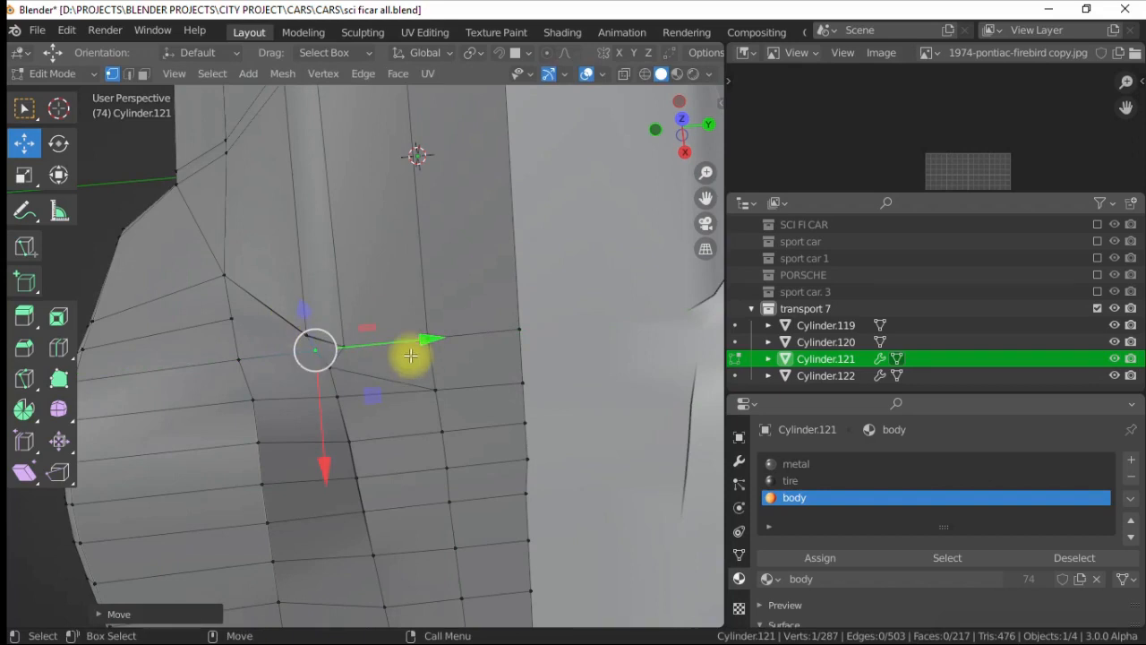
click(24, 381)
scroll(279, 356, up, 3)
scroll(329, 347, down, 2)
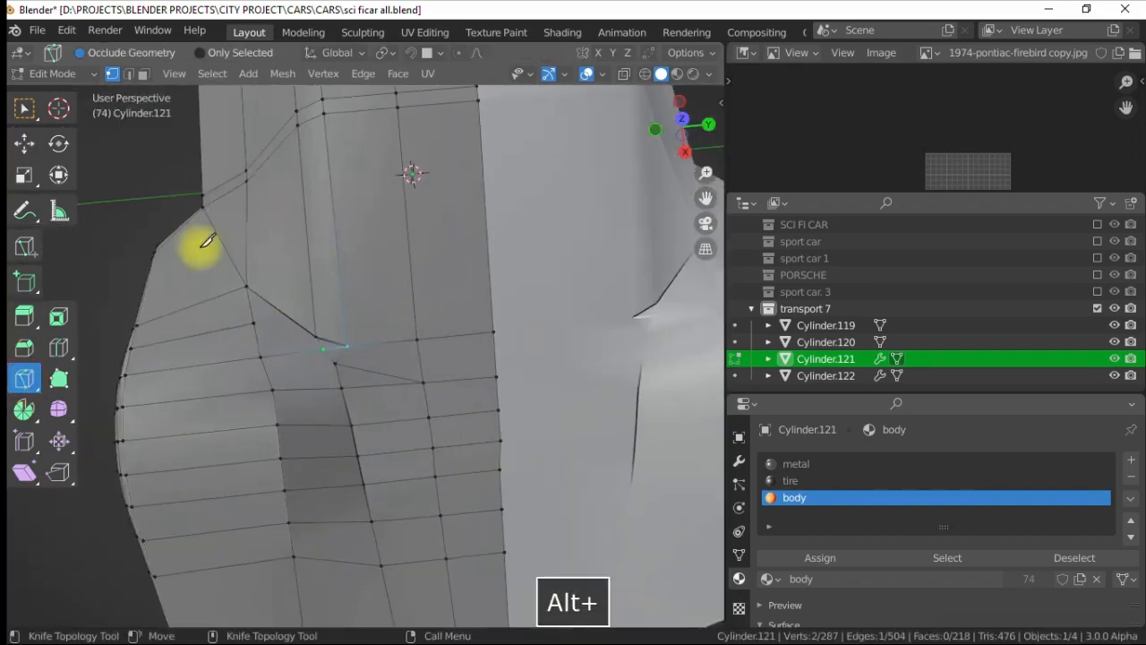
alt+drag(438, 358, 359, 325)
- Knife a lengthwise cut down the hood from its rear crossing edge to the nose, and adjust the geometry along Y
scroll(356, 342, down, 2)
click(26, 382)
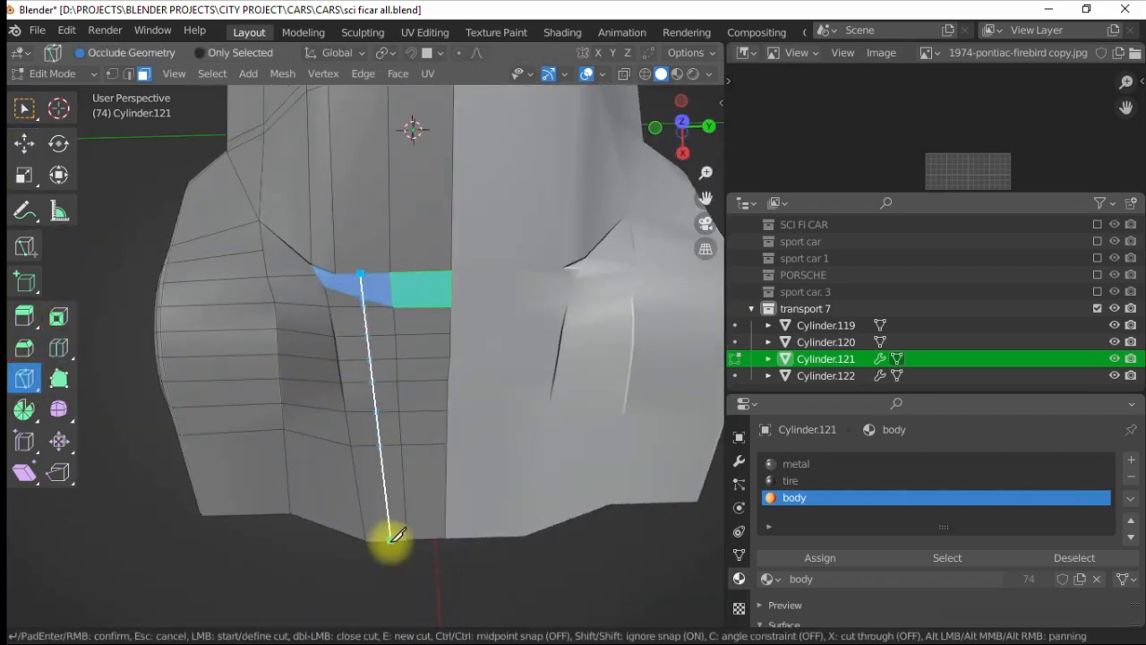
scroll(347, 266, up, 2)
key(g)
key(y)
click(337, 300)
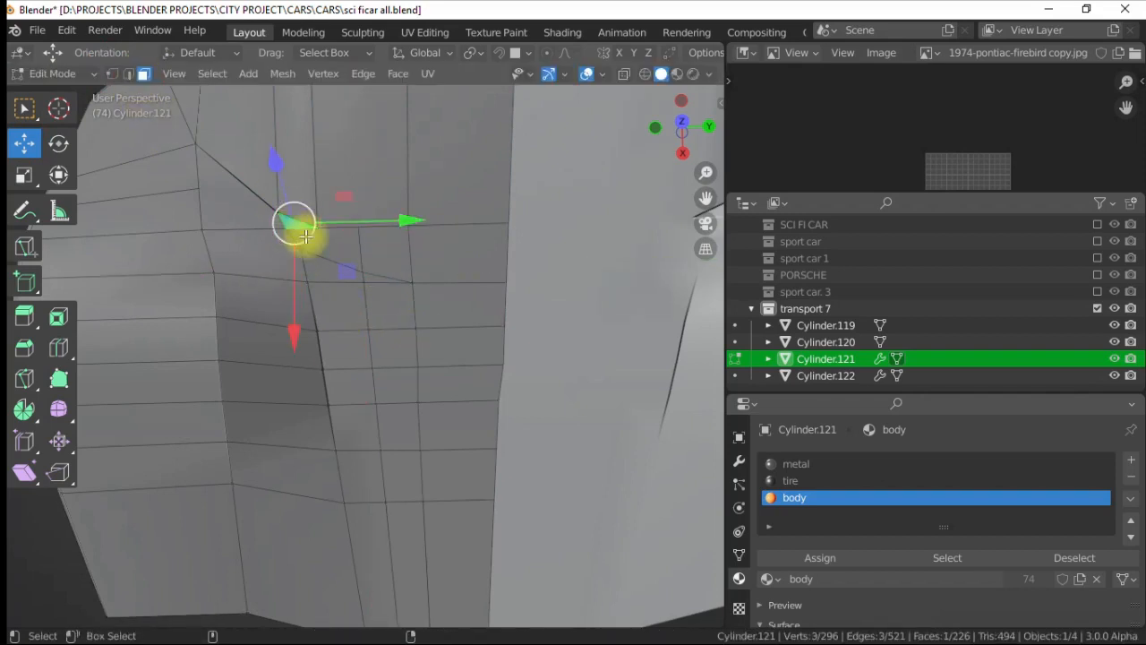
- Bevel the lengthwise crease between the hood and the front fender, from its rear end to the nose
scroll(388, 257, down, 4)
alt+drag(388, 256, 432, 284)
scroll(379, 286, up, 3)
scroll(460, 276, down, 4)
right_click(431, 286)
click(343, 556)
click(171, 465)
alt+drag(355, 374, 105, 85)
key(ctrl+b)
click(159, 614)
click(302, 370)
click(164, 277)
alt+drag(218, 195, 162, 170)
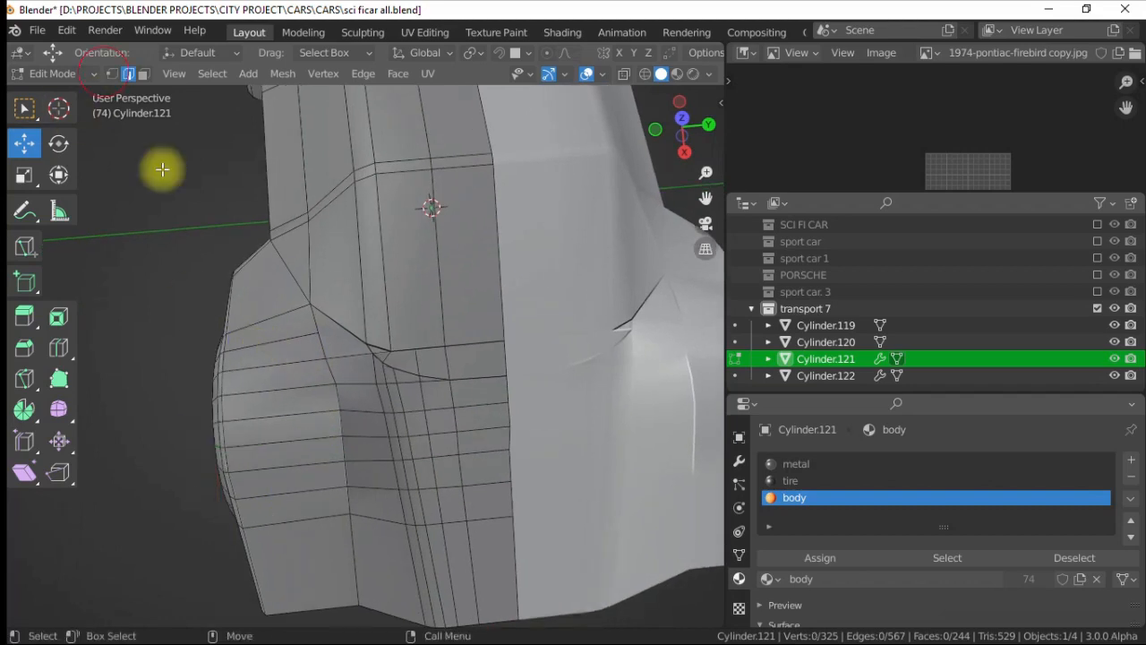
- Shift the fender vertex beside the crease's rear end along Y, and knife connecting edges across the adjoining fender faces
click(325, 358)
drag(433, 344, 436, 343)
scroll(305, 351, up, 2)
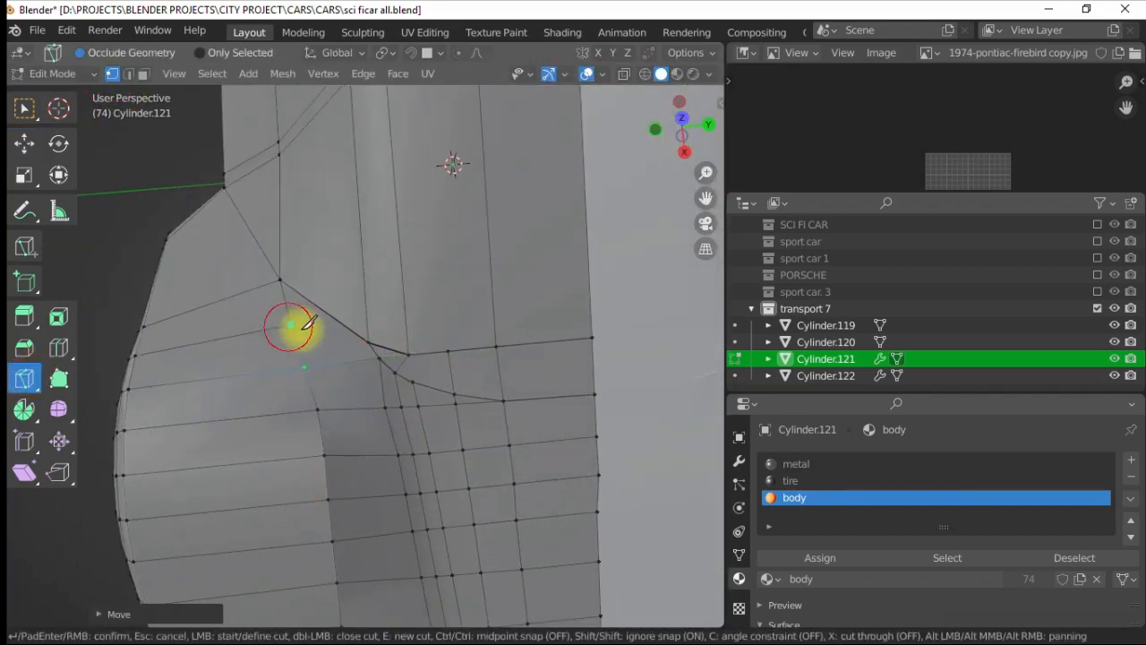
- Move the selected geometry on top of the front fender along Y
scroll(298, 325, down, 3)
alt+drag(353, 497, 358, 347)
drag(476, 307, 501, 304)
- Try to knife a cut across the front fender's side from the wheel arch to the fender's forward corner
alt+drag(422, 350, 411, 269)
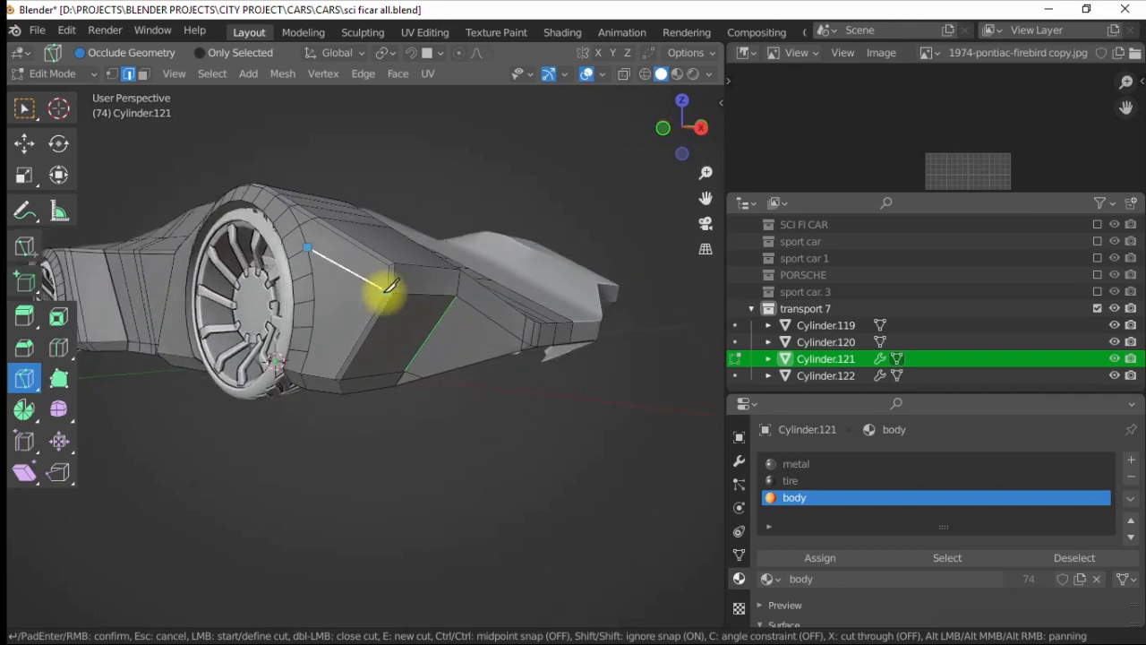
click(25, 146)
alt+drag(398, 276, 430, 308)
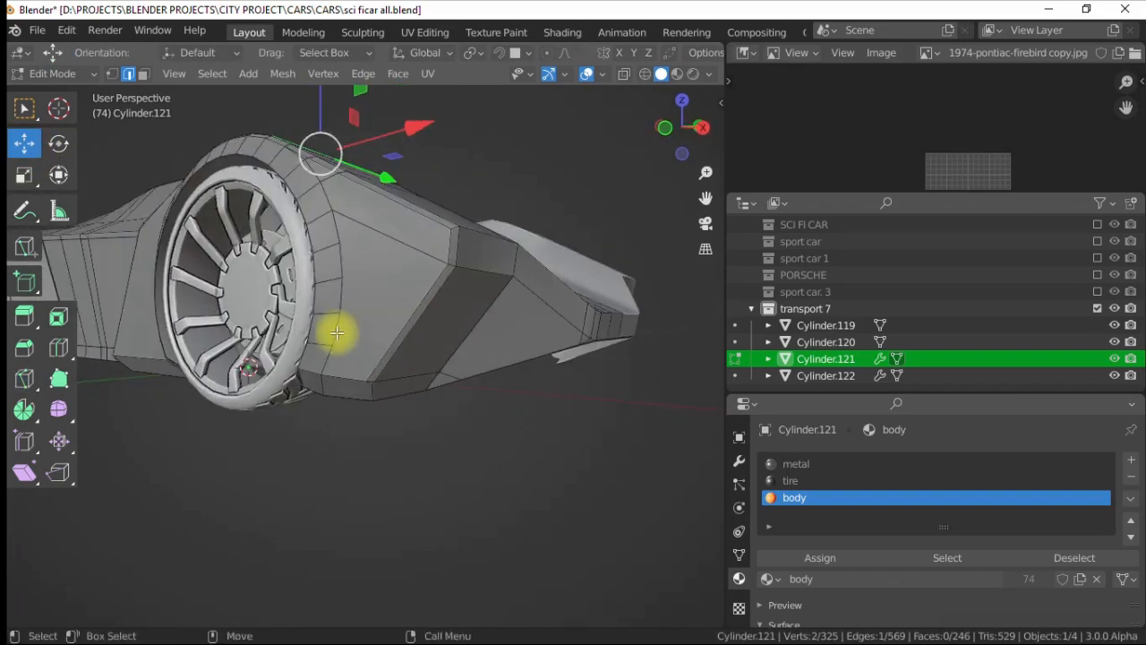
- Bevel the edge loop around the lower part of the front fender
alt+drag(392, 362, 433, 352)
click(36, 152)
alt+drag(376, 189, 368, 294)
double_click(345, 383)
alt+drag(305, 358, 337, 294)
right_click(273, 204)
click(273, 211)
click(260, 198)
alt+drag(261, 201, 290, 256)
- Select the crease along the nose's upper front edge and knife a connecting edge down the front face below it
click(146, 609)
click(310, 372)
click(119, 286)
click(243, 421)
alt+drag(246, 385, 376, 353)
alt+drag(273, 292, 446, 360)
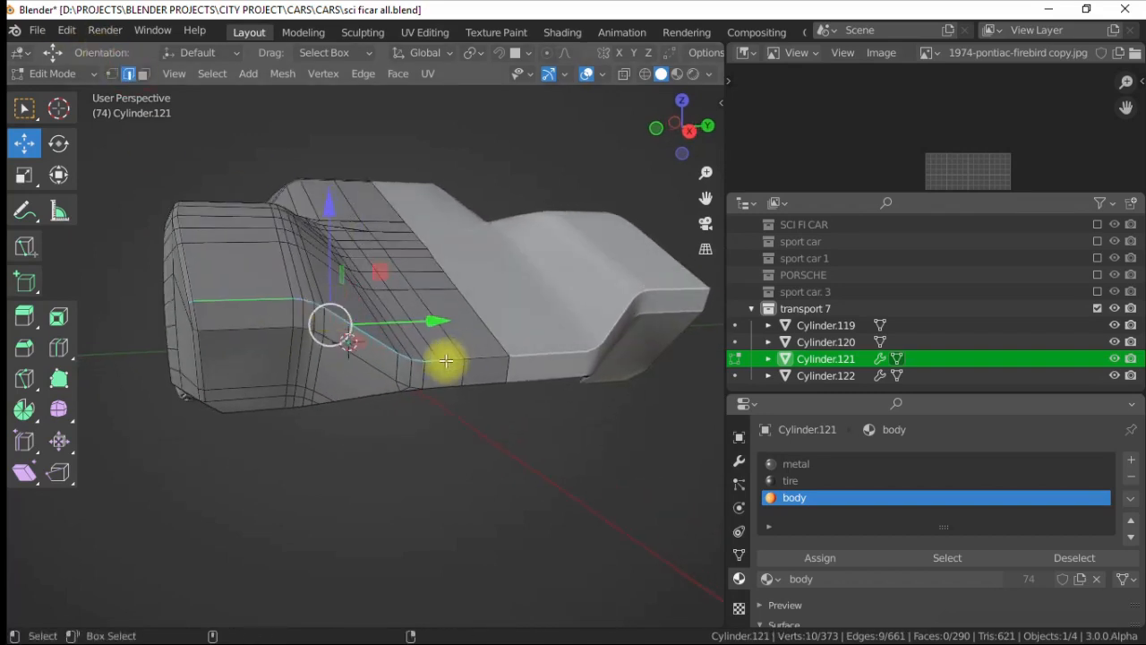
alt+drag(347, 322, 335, 300)
click(27, 379)
scroll(457, 268, up, 3)
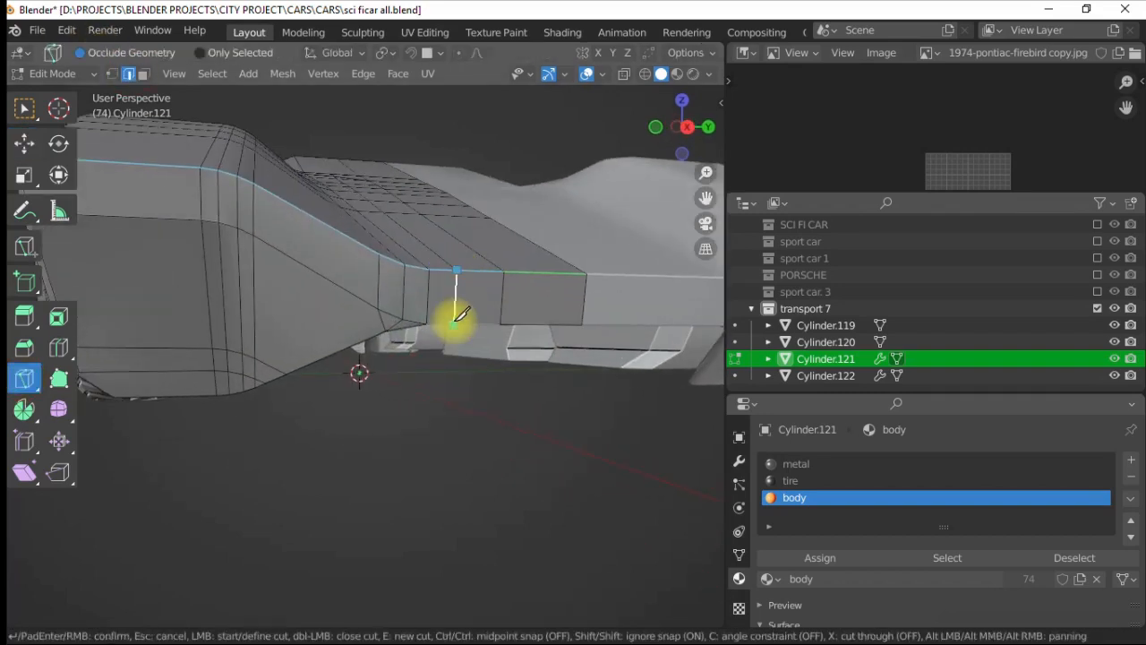
click(454, 323)
key(Return)
- Bevel the crease running along the upper front edge of the nose and fender
scroll(454, 323, down, 4)
alt+drag(453, 323, 467, 338)
scroll(348, 263, up, 2)
alt+drag(524, 366, 537, 371)
right_click(460, 231)
click(459, 218)
click(438, 196)
click(443, 430)
- View the car in Object Mode with rendered shading and reset the body material's Base Color to its default
scroll(430, 432, down, 3)
alt+drag(412, 433, 495, 425)
key(4)
scroll(483, 411, down, 3)
click(693, 74)
mouse_move(519, 291)
alt+mouse_down()
mouse_move(390, 292)
mouse_move(409, 346)
alt+mouse_up()
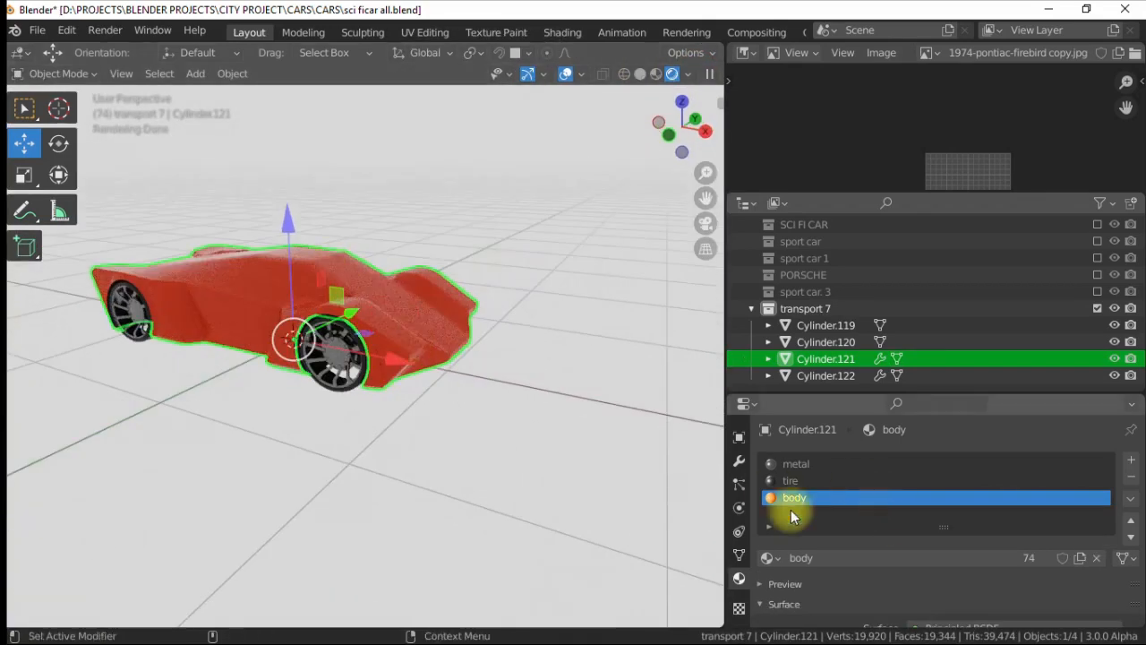
scroll(790, 511, down, 3)
click(985, 565)
key(BackSpace)
click(1110, 391)
click(466, 421)
- Return to solid shading and Edit Mode, and move the edge where the windscreen base meets the hood along X
scroll(269, 309, up, 2)
mouse_move(267, 295)
alt+mouse_down()
mouse_move(319, 310)
mouse_move(325, 325)
mouse_move(289, 345)
mouse_move(322, 295)
mouse_move(372, 339)
mouse_move(463, 299)
mouse_move(417, 274)
alt+mouse_up()
click(641, 77)
click(373, 339)
key(Tab)
scroll(462, 299, down, 3)
mouse_move(375, 313)
alt+mouse_down()
mouse_move(405, 292)
mouse_move(299, 301)
mouse_move(337, 366)
mouse_move(369, 356)
mouse_move(386, 289)
alt+mouse_up()
scroll(299, 302, up, 3)
scroll(337, 367, up, 2)
click(129, 78)
click(478, 363)
alt+drag(478, 363, 474, 390)
drag(543, 442, 566, 446)
alt+drag(470, 335, 481, 306)
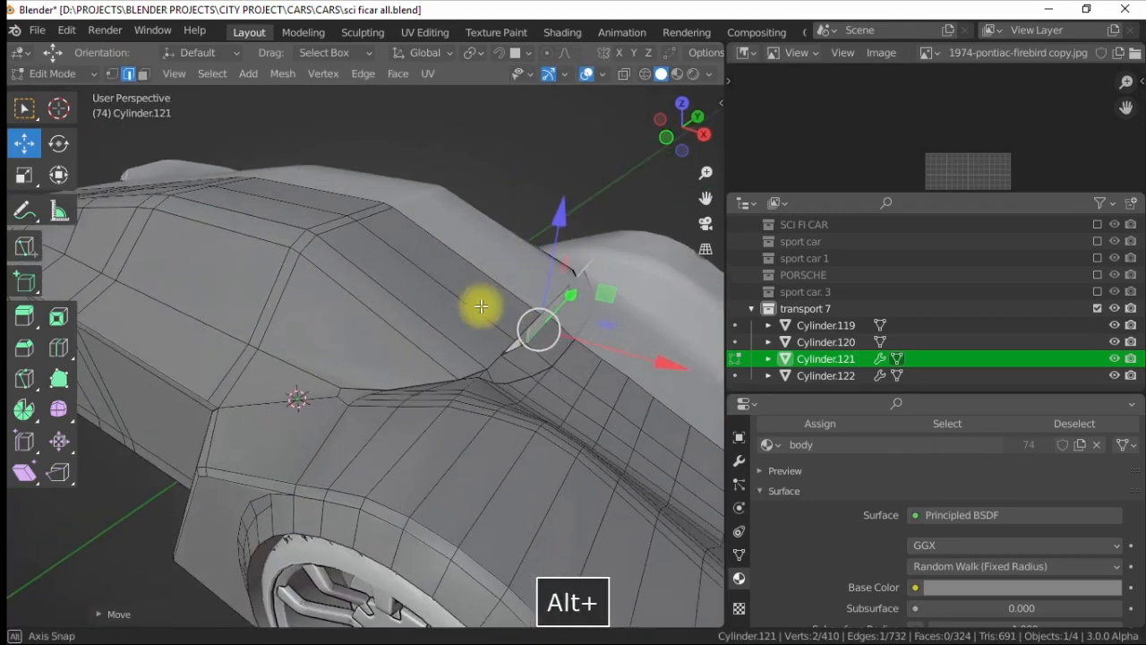
- Reposition the adjoining edges along the windscreen base to refine its curve, checking with X-ray
alt+drag(550, 265, 470, 349)
drag(629, 428, 641, 426)
alt+drag(600, 388, 560, 304)
drag(547, 230, 547, 216)
alt+drag(537, 228, 421, 301)
click(623, 75)
click(626, 75)
drag(537, 529, 545, 517)
alt+drag(439, 309, 511, 251)
click(573, 219)
- Move two edges around the lower front corner of the side window along X
scroll(448, 313, down, 4)
alt+drag(391, 338, 402, 369)
scroll(387, 364, up, 3)
click(145, 74)
alt+drag(372, 276, 383, 307)
click(385, 309)
drag(487, 337, 491, 335)
alt+drag(302, 334, 336, 337)
click(361, 418)
drag(473, 436, 448, 452)
click(359, 435)
alt+drag(448, 452, 351, 261)
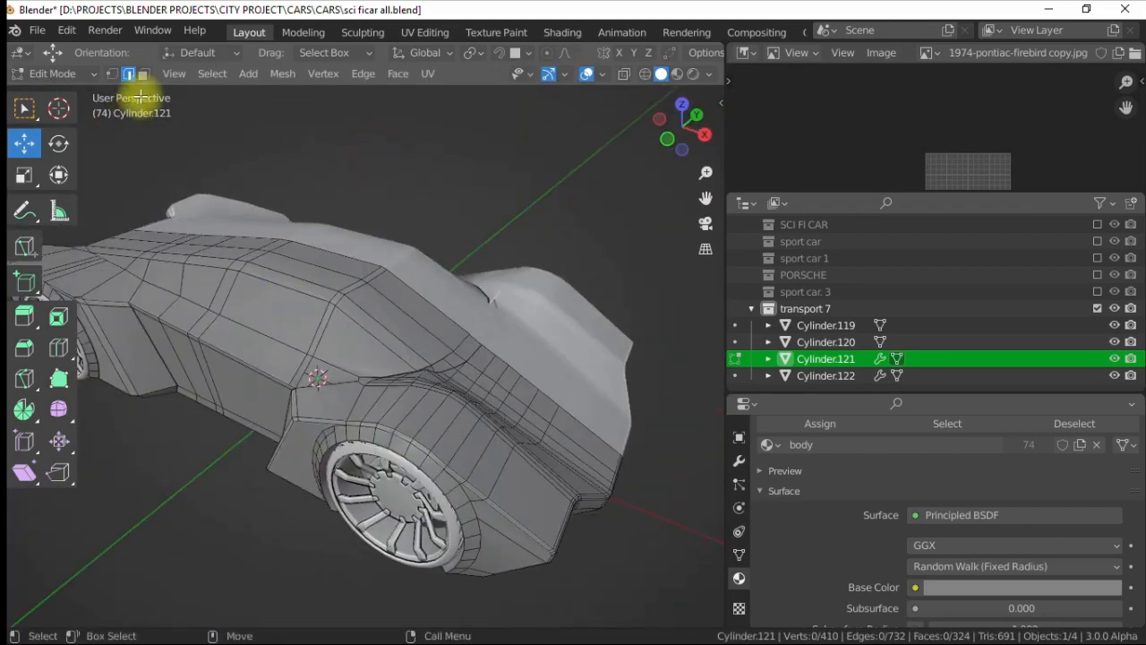
- Select the body's centre-line edges from nose to roof and scale them along Y to straighten the mirror seam
alt+drag(383, 316, 443, 305)
alt+middle_drag(292, 345, 459, 412)
alt+middle_drag(342, 347, 296, 286)
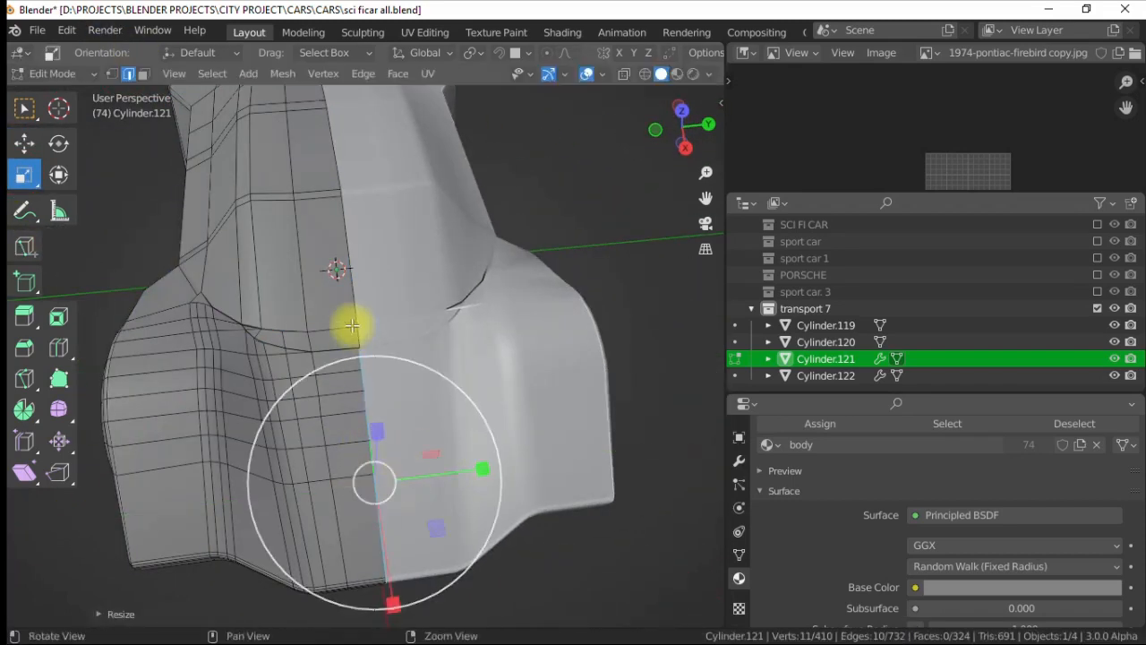
alt+middle_drag(348, 303, 436, 221)
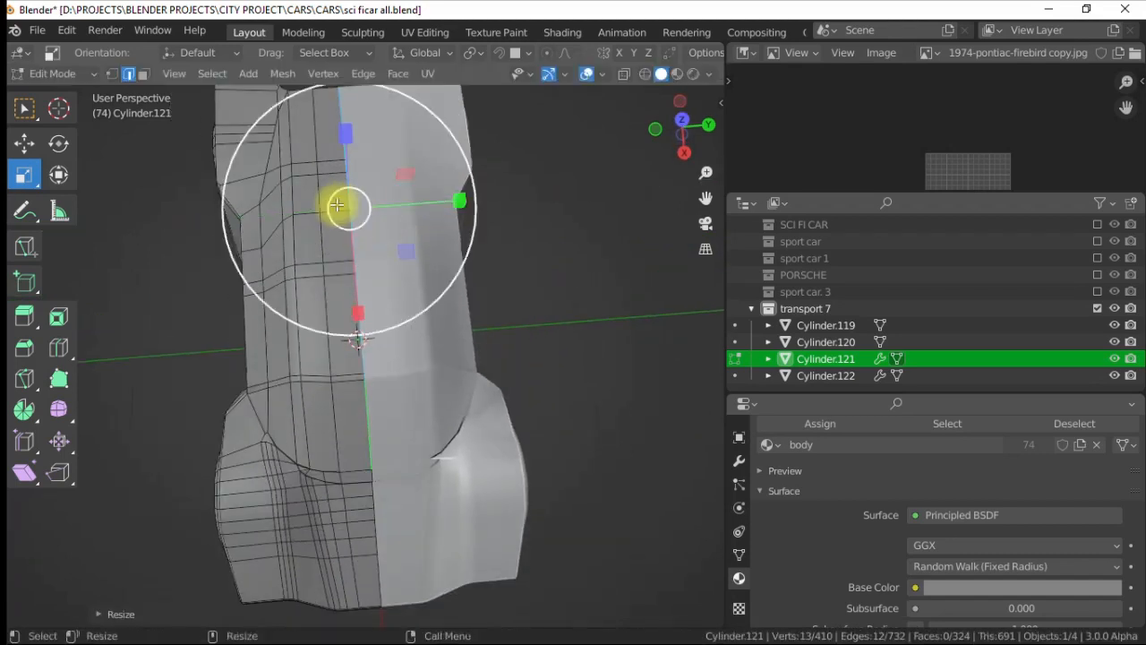
alt+middle_drag(329, 358, 389, 341)
key(3)
click(389, 340)
ctrl+click(257, 273)
alt+middle_drag(257, 273, 341, 289)
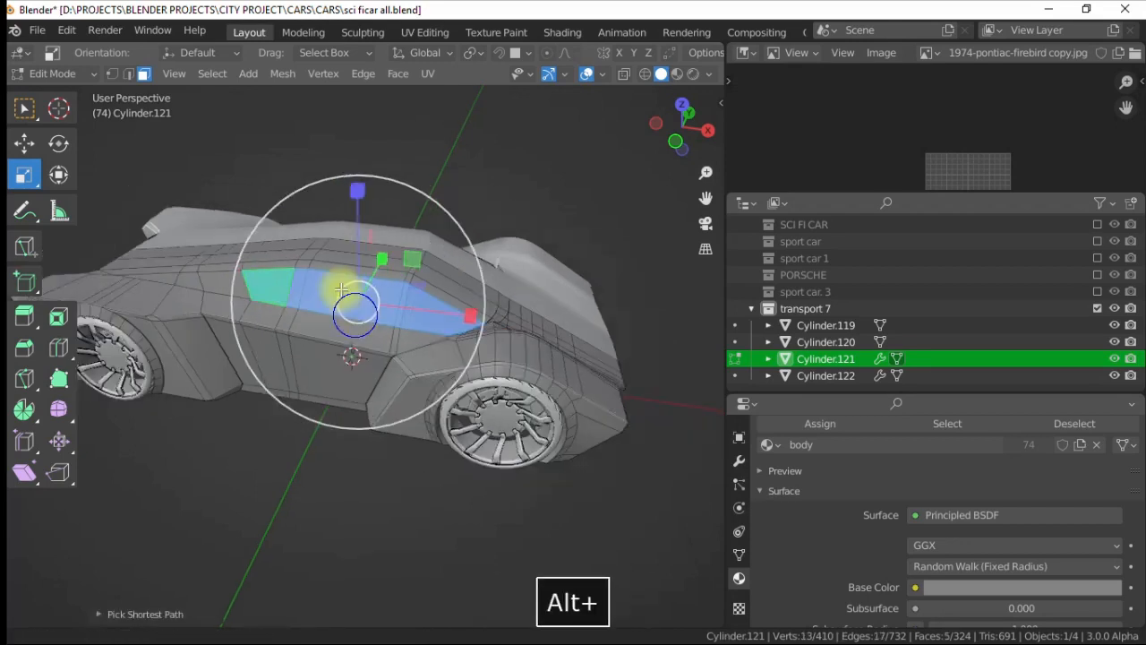
scroll(320, 301, up, 5)
key(alt+a)
- Knife a connecting edge through the face where the side window meets the windscreen base
alt+middle_drag(345, 384, 340, 371)
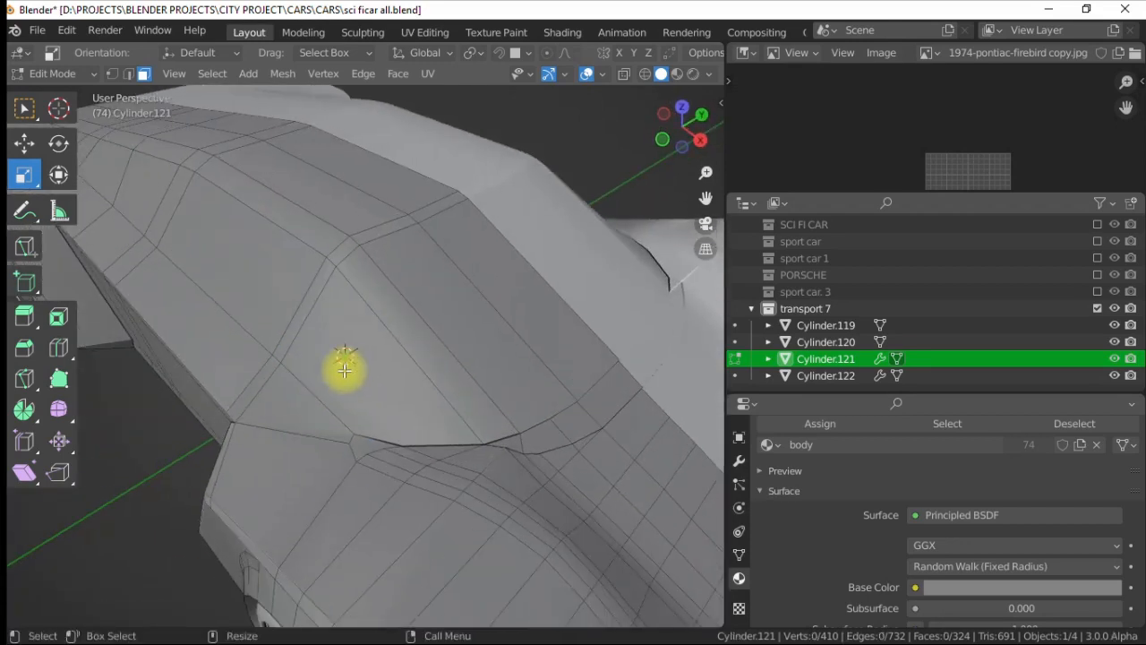
key(shift+space)
key(k)
alt+middle_drag(407, 400, 541, 448)
key(Return)
alt+middle_drag(397, 266, 439, 302)
click(24, 142)
- Knife the rear fender's crosswise edges onward across the rear deck to the centre line
alt+middle_drag(323, 268, 459, 296)
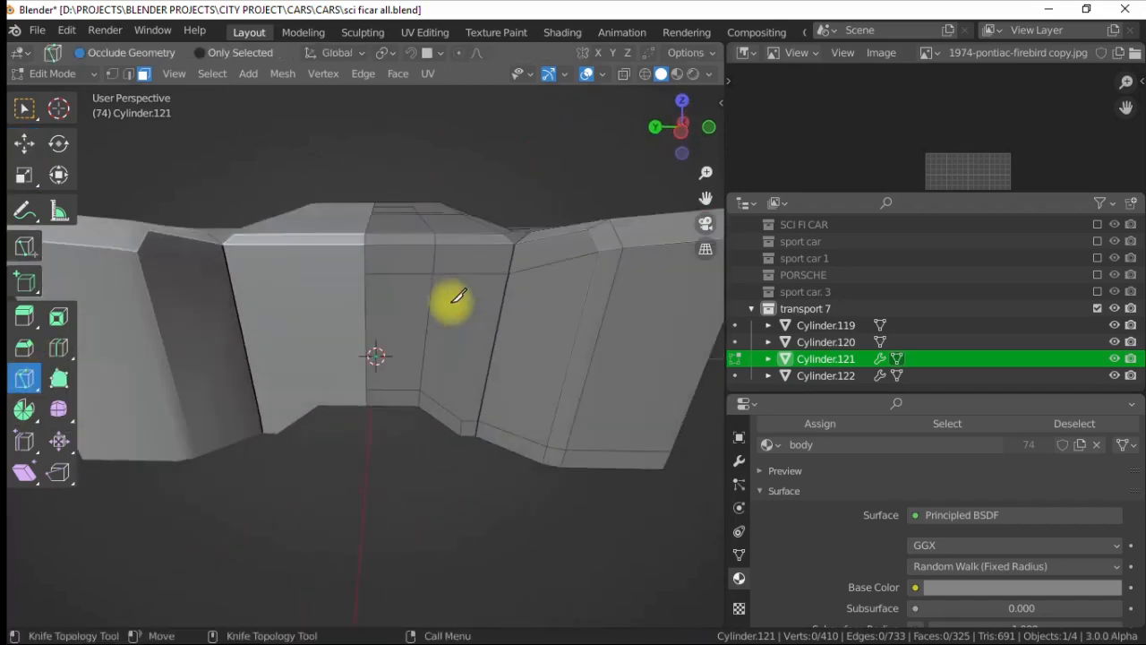
alt+middle_drag(376, 279, 457, 407)
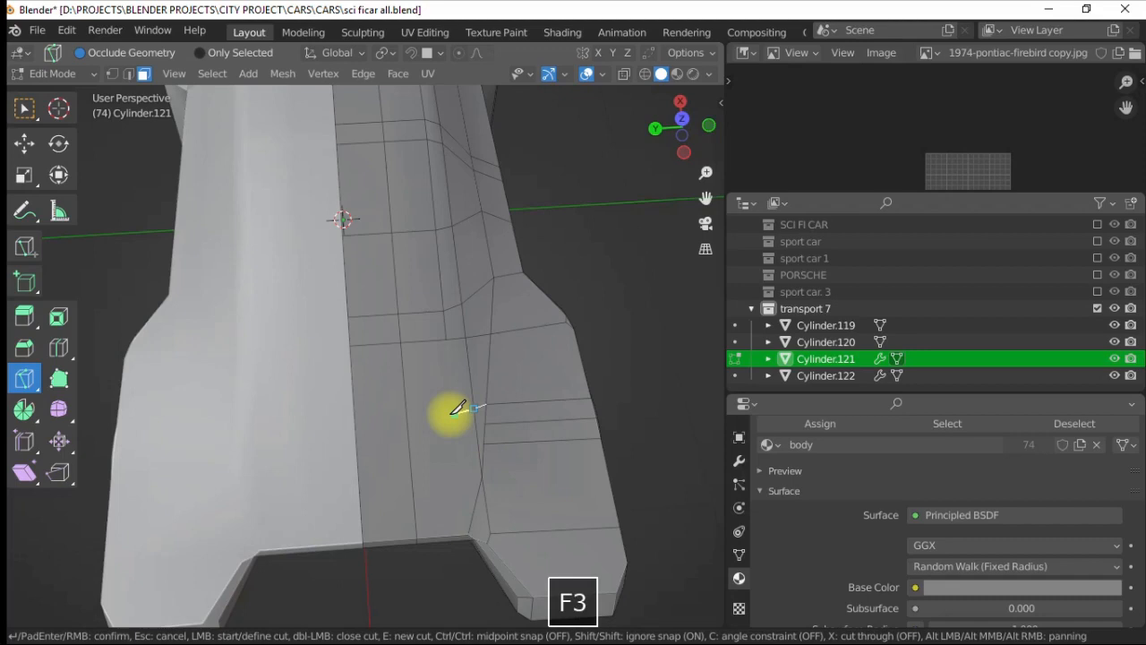
alt+middle_drag(360, 412, 308, 315)
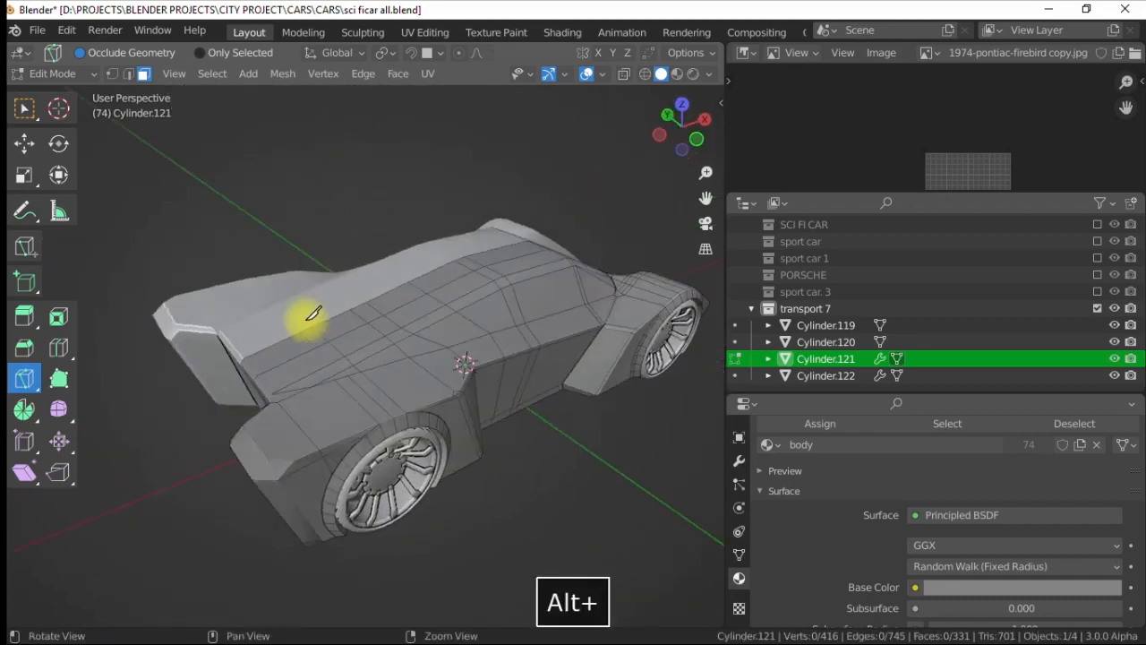
alt+middle_drag(369, 361, 314, 332)
scroll(387, 380, up, 5)
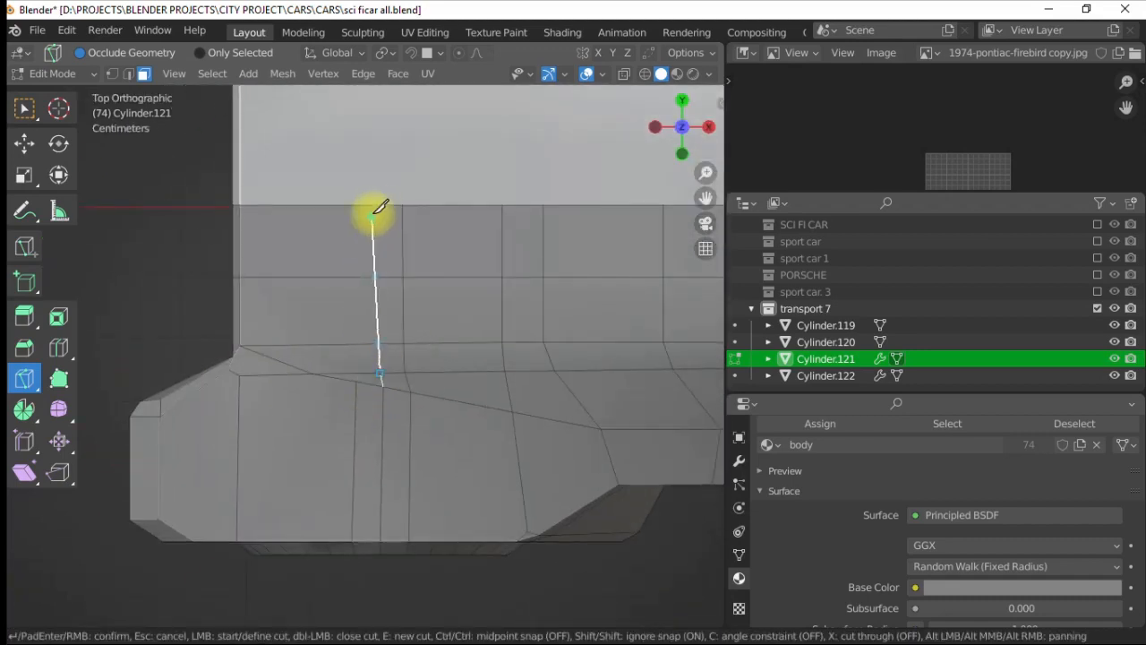
alt+middle_drag(360, 200, 380, 297)
scroll(381, 321, up, 1)
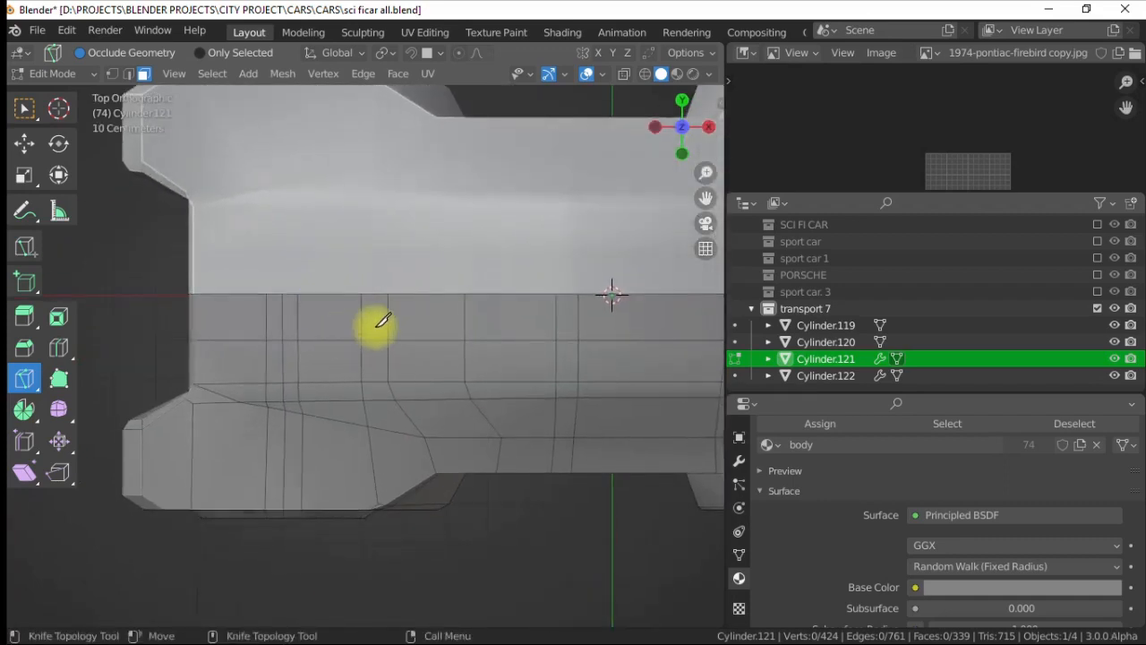
scroll(465, 333, down, 1)
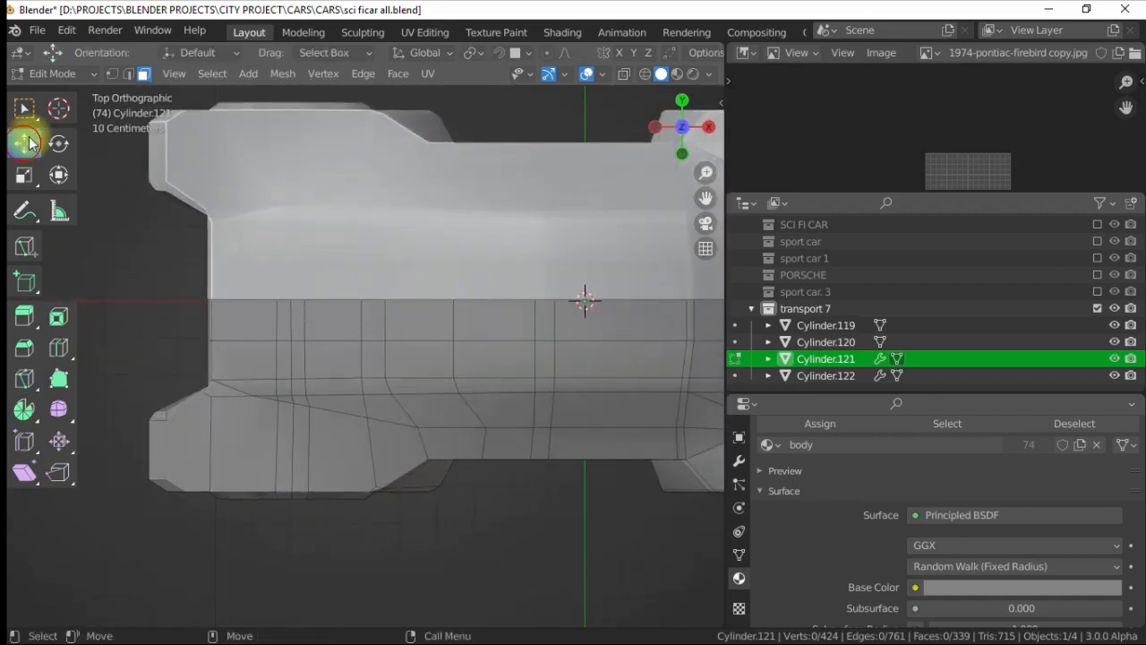
- Rotate the lengthwise edge line on the rear deck so it tapers toward the centre line at the tail
middle_drag(355, 370, 288, 420)
ctrl+shift+click(299, 458)
alt+drag(299, 459, 352, 249)
click(61, 144)
click(251, 409)
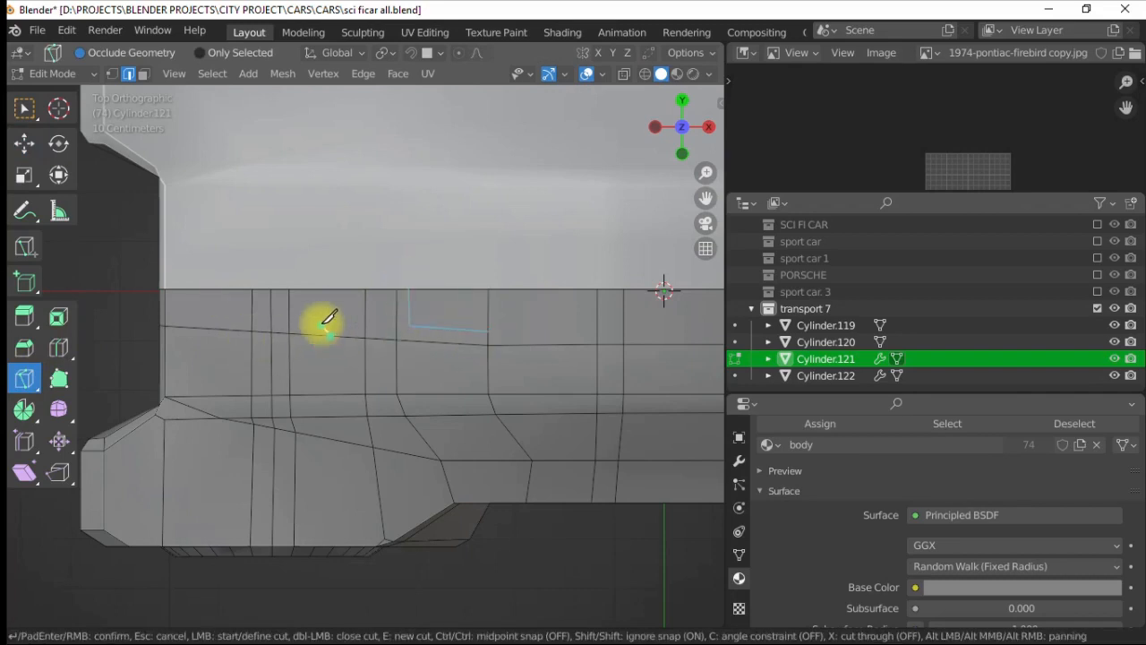
- Knife two angular panel outlines between the rear deck's lengthwise edge and the centre line
click(205, 326)
right_click(204, 326)
alt+right_drag(202, 325, 134, 268)
click(24, 144)
alt+right_drag(162, 206, 51, 76)
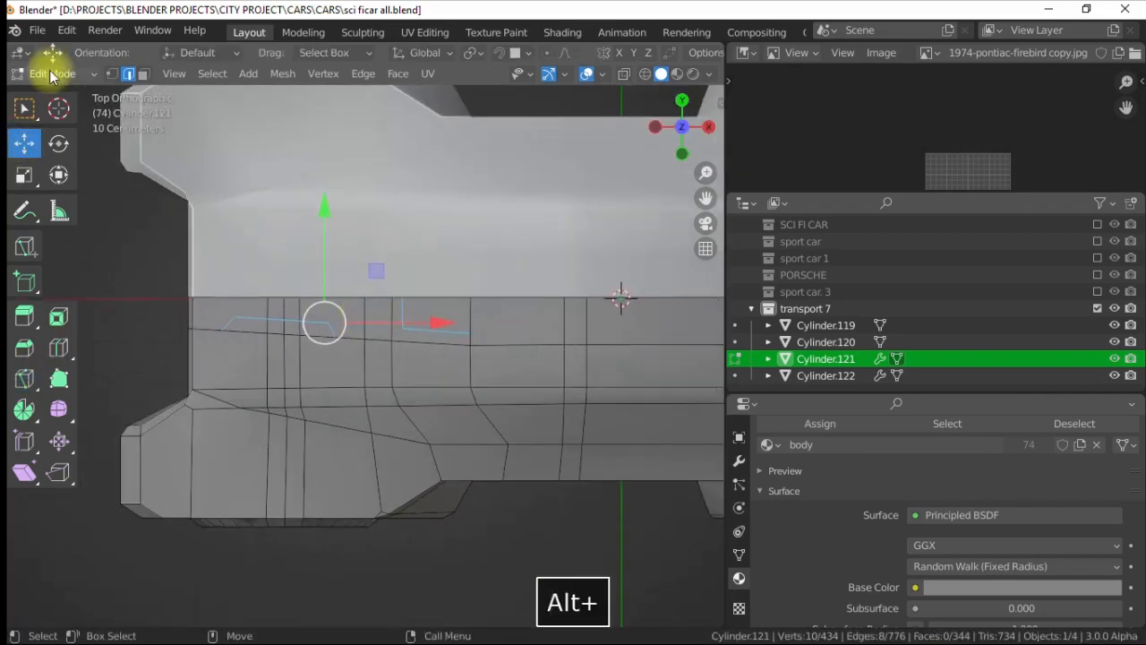
ctrl+shift+click(408, 337)
alt+drag(408, 337, 260, 517)
right_click(260, 519)
click(244, 455)
alt+drag(247, 452, 350, 298)
click(374, 274)
key(bracketright)
click(241, 176)
alt+drag(466, 356, 382, 282)
alt+drag(484, 304, 269, 291)
ctrl+shift+click(540, 397)
alt+drag(341, 316, 273, 428)
scroll(361, 253, up, 3)
scroll(412, 300, down, 3)
right_click(273, 428)
- Knife an edge from the rear fender's outer rim across its top toward the rear deck
alt+drag(334, 378, 376, 436)
key(k)
click(443, 445)
alt+drag(443, 446, 466, 412)
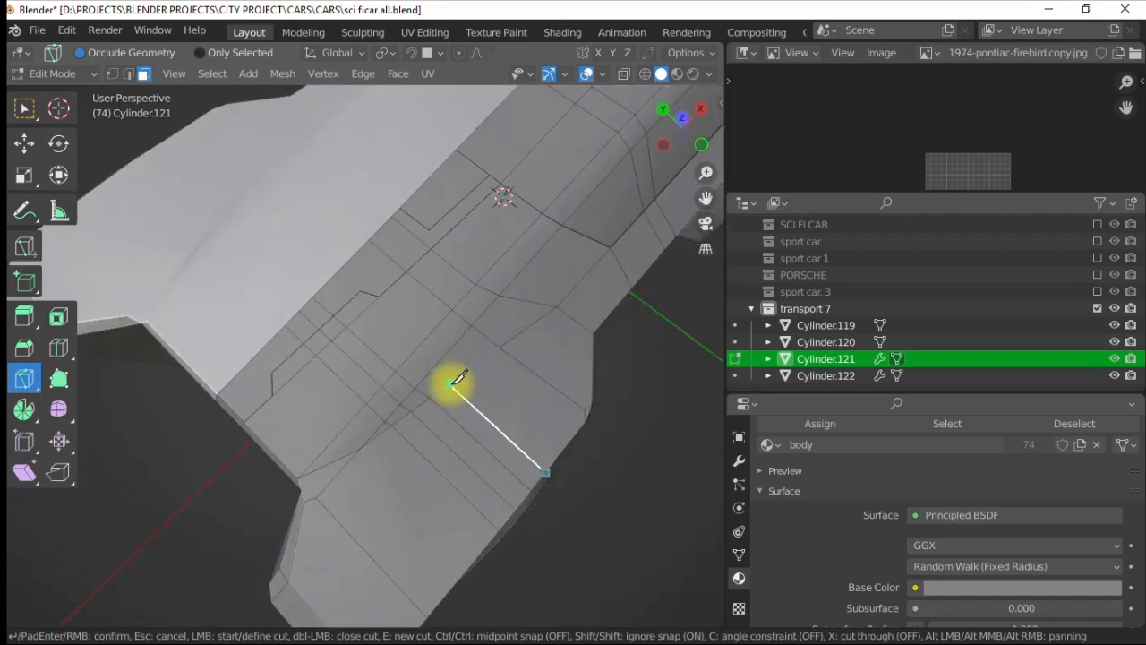
alt+drag(363, 284, 494, 243)
click(447, 300)
scroll(488, 251, down, 4)
alt+drag(484, 255, 225, 376)
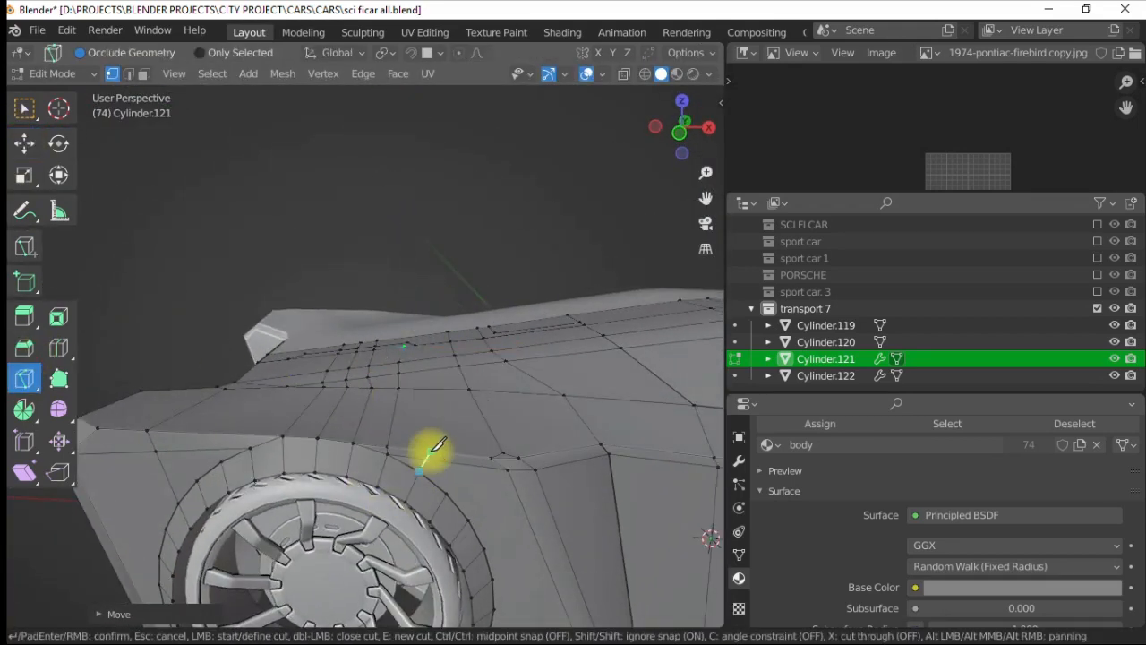
- Knife an edge from the rear wheel arch over the fender to the deck's panel outline, and shift a nearby edge
alt+drag(433, 448, 508, 394)
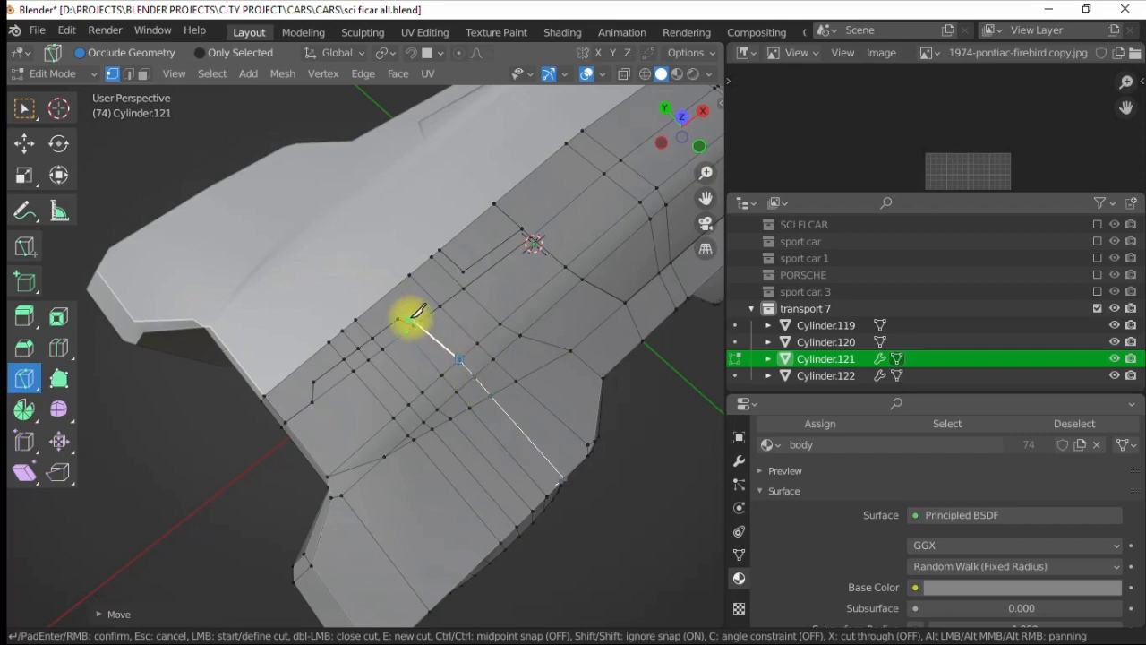
mouse_move(425, 319)
alt+mouse_down()
mouse_move(332, 273)
mouse_move(397, 345)
mouse_move(403, 391)
mouse_move(439, 414)
mouse_move(396, 396)
mouse_move(384, 371)
mouse_move(460, 397)
mouse_move(421, 376)
mouse_move(398, 307)
mouse_move(410, 313)
alt+mouse_up()
click(130, 76)
click(482, 429)
alt+drag(476, 426, 447, 405)
drag(439, 397, 422, 386)
- Select the cabin's window, roof and windscreen faces, add a material slot and assign it to them
alt+drag(394, 400, 383, 302)
scroll(256, 380, down, 4)
key(Tab)
click(379, 334)
key(Tab)
key(3)
key(Tab)
click(435, 335)
key(Tab)
key(])
scroll(853, 488, up, 4)
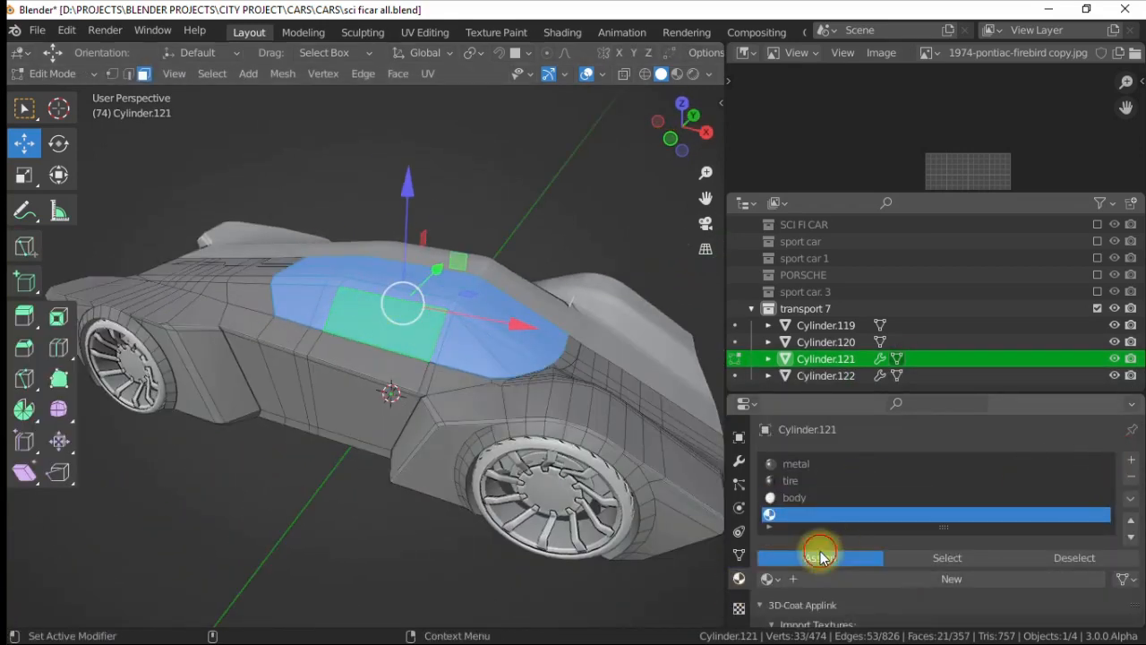
- Use the glass base material in the new slot, deselect the faces and check the cabin in rendered shading
click(768, 578)
click(815, 440)
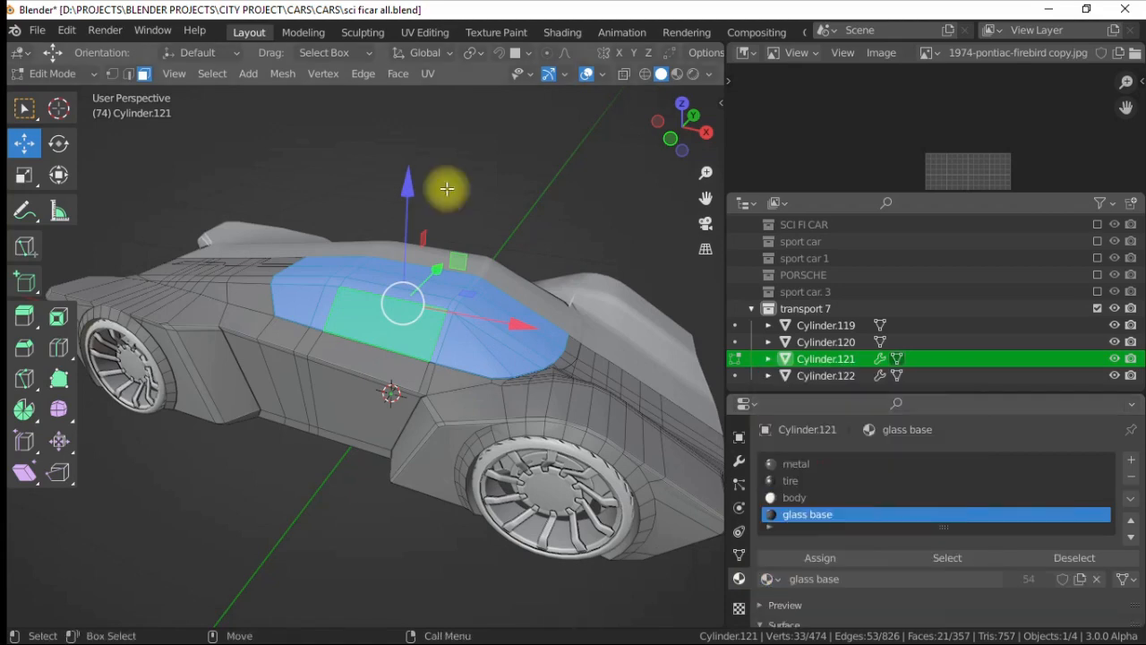
click(447, 186)
click(693, 75)
alt+drag(434, 288, 440, 433)
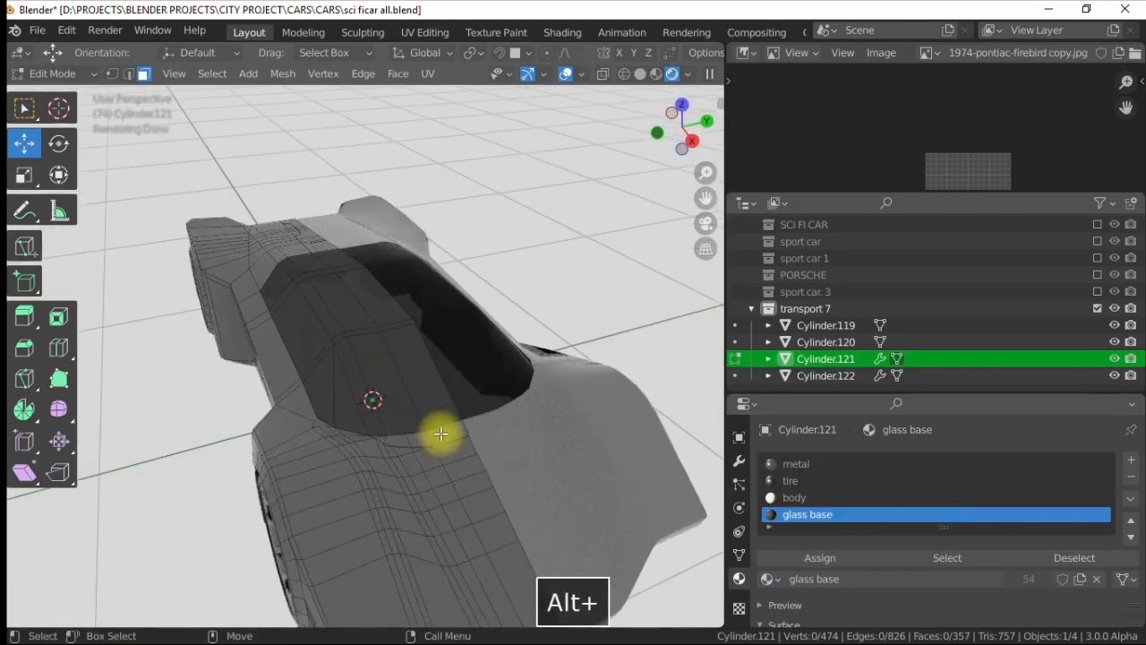
- Add a material slot with the plastic material and assign it to the strip of faces at the windscreen's base
click(1131, 460)
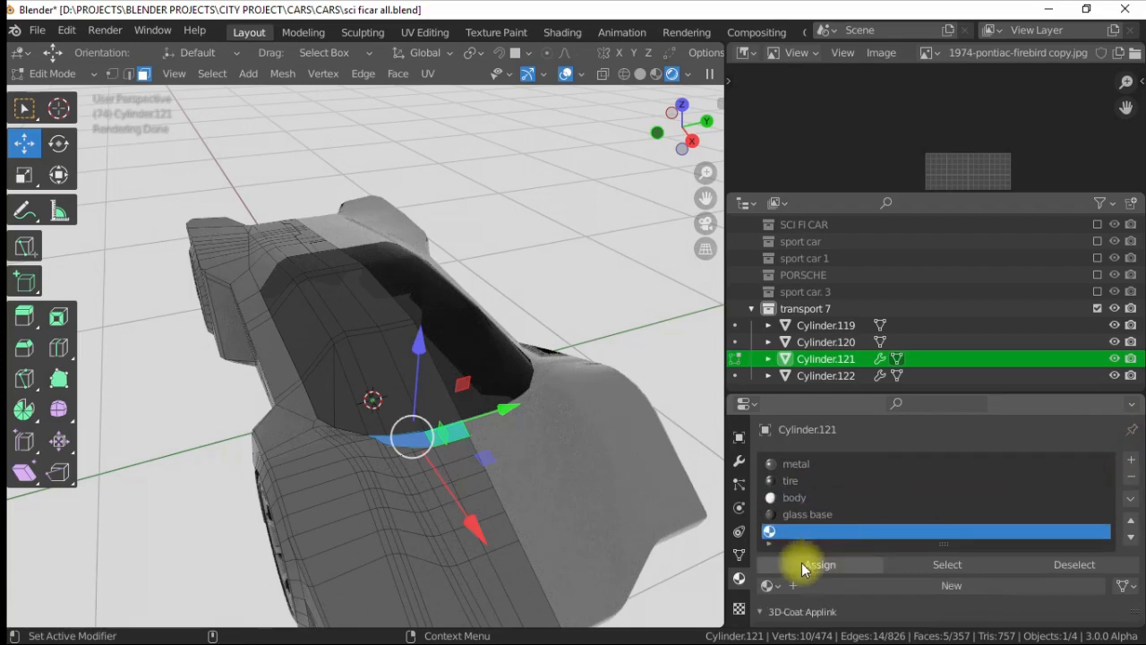
click(769, 585)
click(800, 429)
key(Tab)
- Set the body material's base color to a saturated golden yellow
alt+drag(430, 398, 565, 388)
click(799, 497)
scroll(799, 497, down, 4)
click(949, 571)
drag(1034, 394, 990, 438)
click(598, 235)
- Enable the SCENE collection in the view layer and hide its cylinder object
scroll(1008, 286, up, 6)
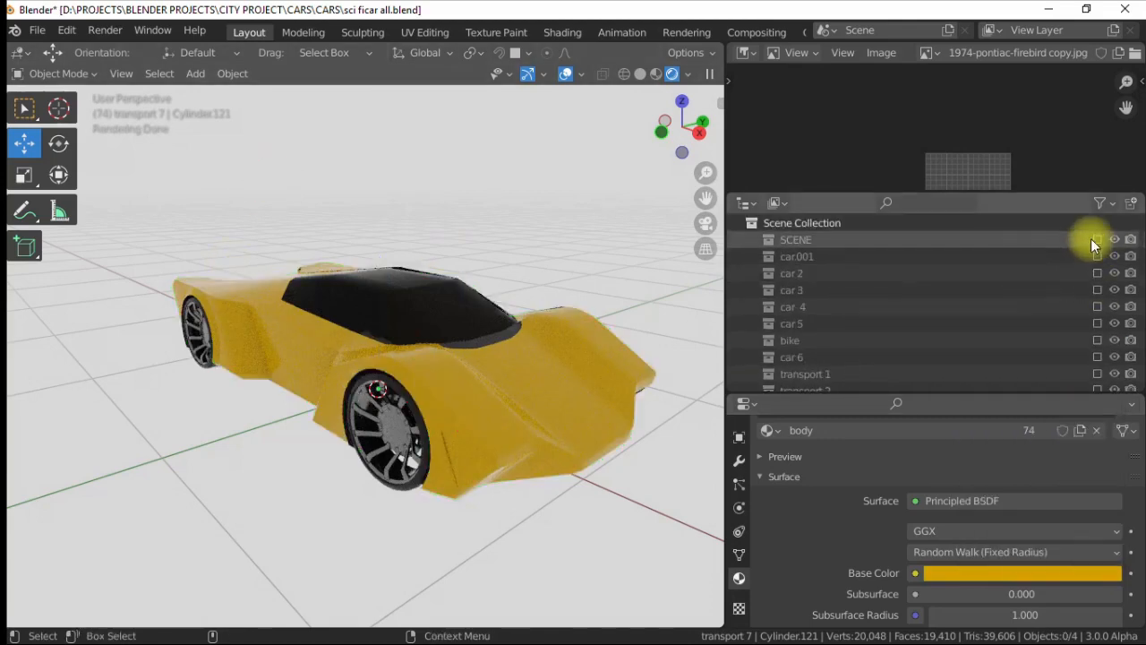
click(1096, 239)
click(1113, 273)
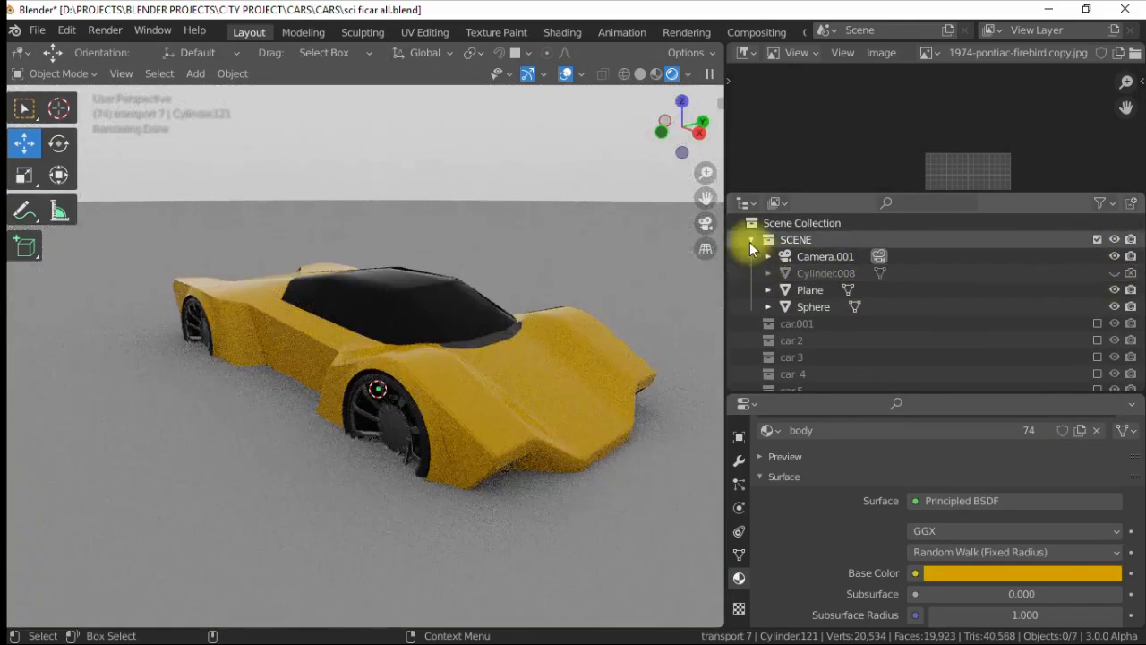
drag(725, 309, 551, 269)
- Select all objects of the transport 7 collection and raise the car so its wheels stand on the ground plane
scroll(696, 328, down, 5)
right_click(634, 308)
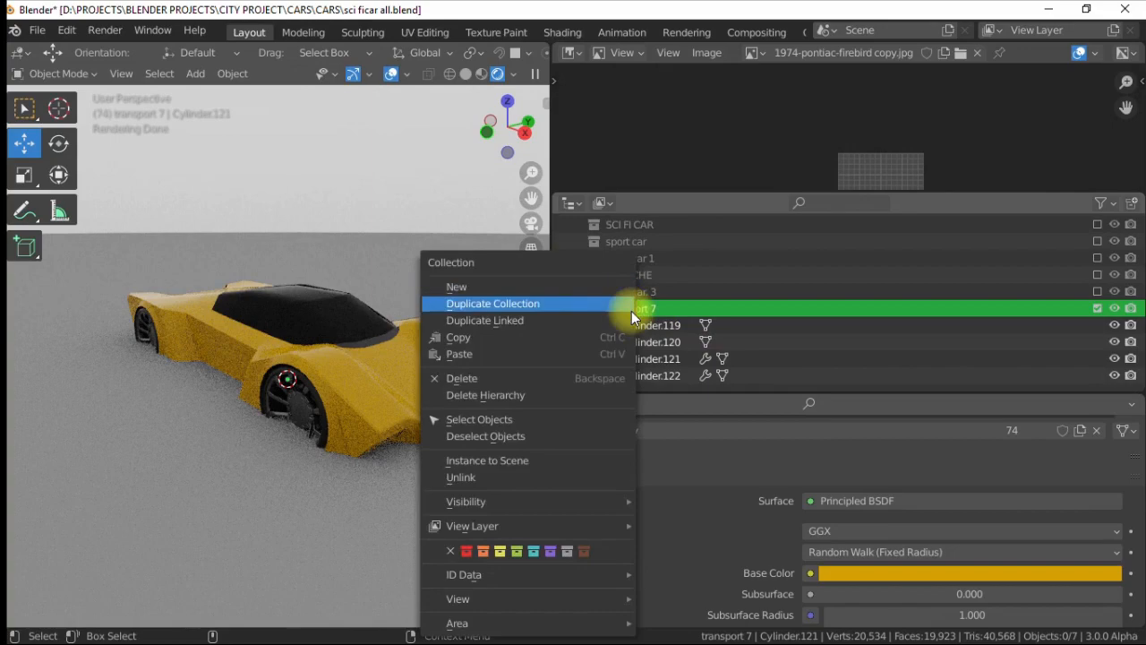
click(470, 420)
key(KP_Decimal)
middle_drag(276, 284, 306, 270)
drag(267, 253, 298, 242)
click(309, 240)
alt+drag(343, 293, 434, 318)
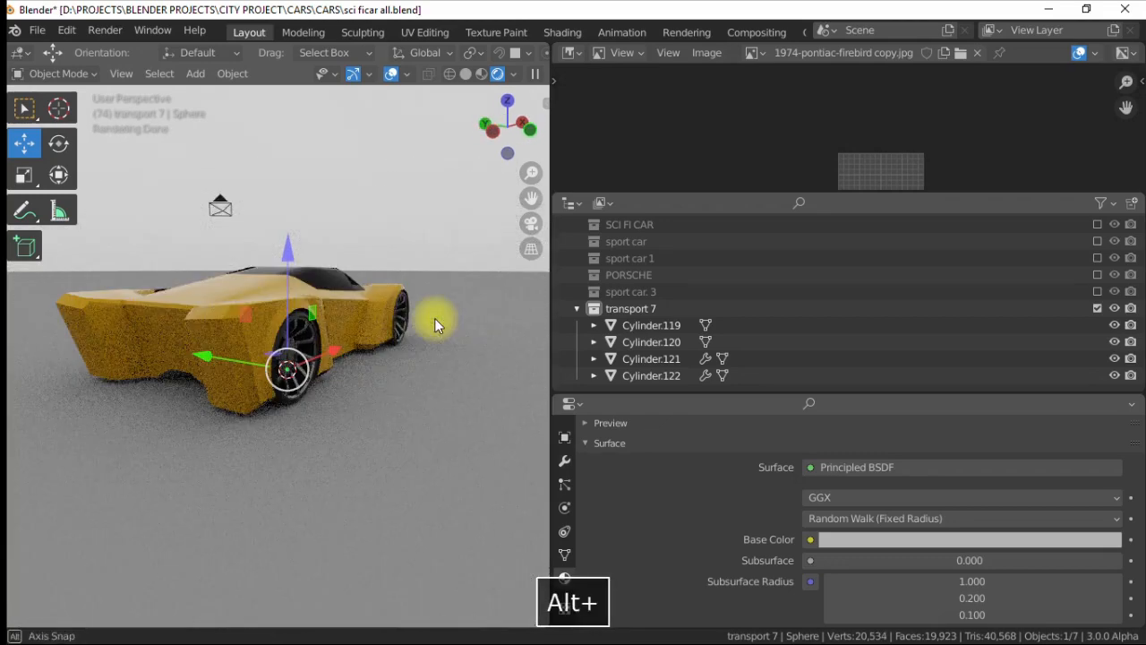
- Return the viewport to solid shading and exclude the SCENE collection from the view layer
click(464, 74)
drag(551, 171, 785, 173)
alt+drag(484, 185, 341, 190)
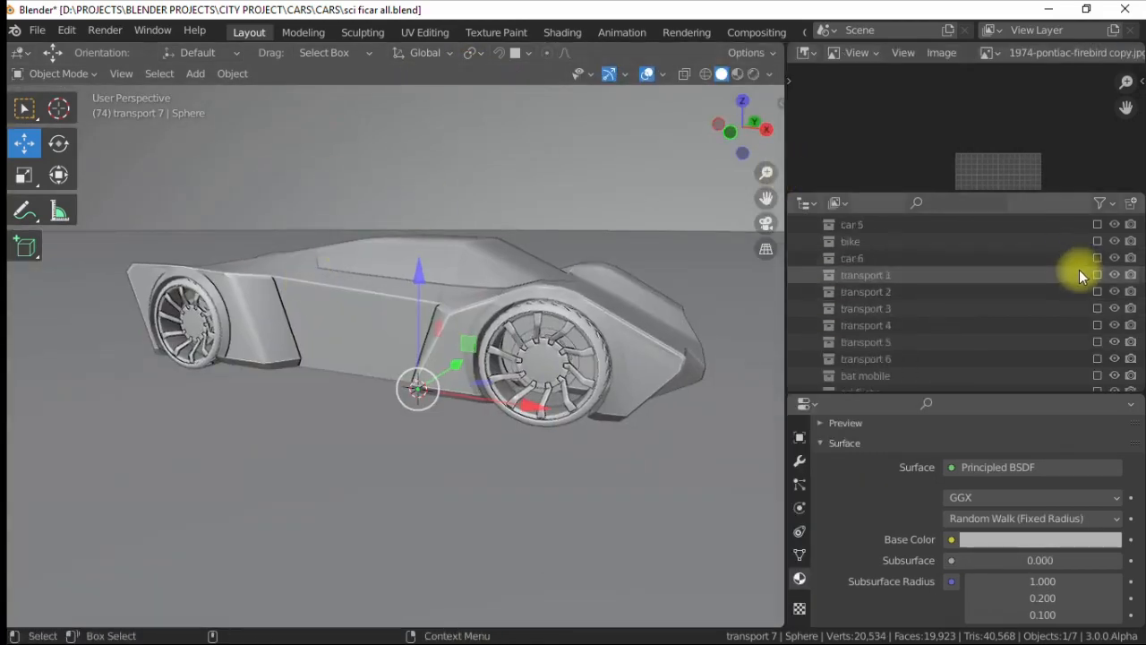
scroll(1080, 270, up, 3)
click(1097, 240)
- Open the body mesh for edge editing and bevel the slanted crease between the side panel and the front fender
alt+drag(484, 270, 400, 265)
click(455, 303)
key(Tab)
alt+drag(455, 302, 507, 350)
scroll(537, 358, up, 2)
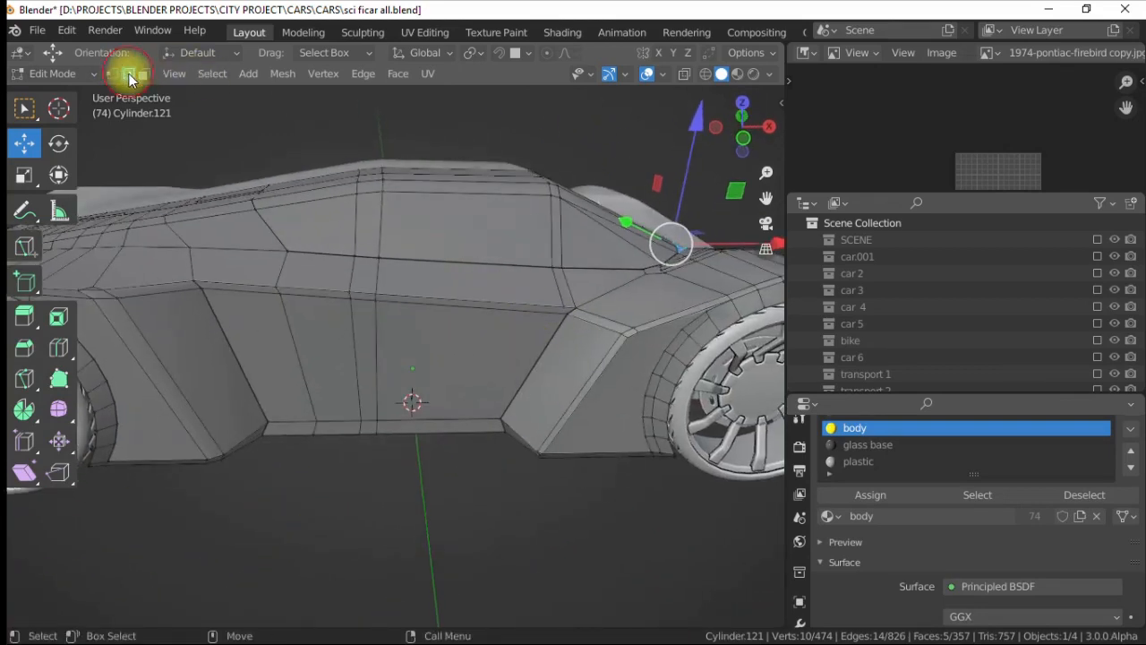
click(128, 73)
alt+click(593, 335)
alt+drag(593, 334, 639, 352)
key(ctrl+b)
click(561, 207)
- Bevel further crease edge loops along the body's side
alt+drag(561, 208, 394, 292)
key(ctrl+b)
key(alt+a)
alt+drag(421, 367, 507, 304)
alt+click(368, 350)
right_click(509, 243)
click(497, 212)
click(491, 208)
- Knife a short edge across the sill beneath the front fender's slanted crease
alt+drag(452, 403, 479, 346)
scroll(516, 390, up, 4)
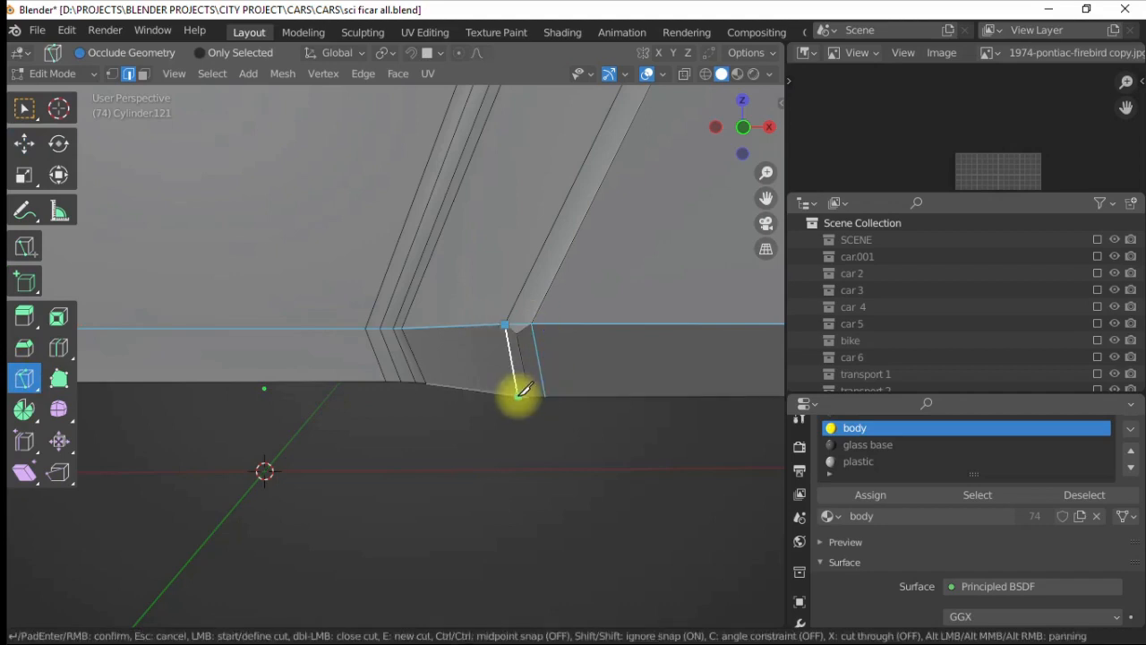
alt+drag(479, 428, 439, 305)
double_click(532, 339)
alt+drag(532, 339, 453, 318)
- Bevel the selected edge near the sill and deselect it
right_click(394, 215)
click(394, 215)
click(370, 219)
click(465, 428)
scroll(466, 428, down, 4)
alt+drag(484, 394, 486, 343)
key(4)
click(296, 390)
scroll(295, 390, down, 4)
mouse_move(277, 367)
alt+mouse_down()
mouse_move(328, 352)
mouse_move(381, 370)
mouse_move(312, 410)
alt+mouse_up()
- Inspect the car in rendered and solid shading and adjust the viewport shading options for material preview
click(753, 74)
mouse_move(627, 242)
alt+mouse_down()
mouse_move(479, 435)
mouse_move(279, 287)
mouse_move(358, 349)
alt+mouse_up()
scroll(376, 344, up, 3)
click(475, 309)
click(716, 74)
alt+drag(537, 307, 484, 255)
click(769, 73)
click(666, 157)
drag(700, 277, 757, 277)
- Darken the body material's base color and shift its hue to a deeper orange
scroll(857, 465, down, 3)
click(982, 537)
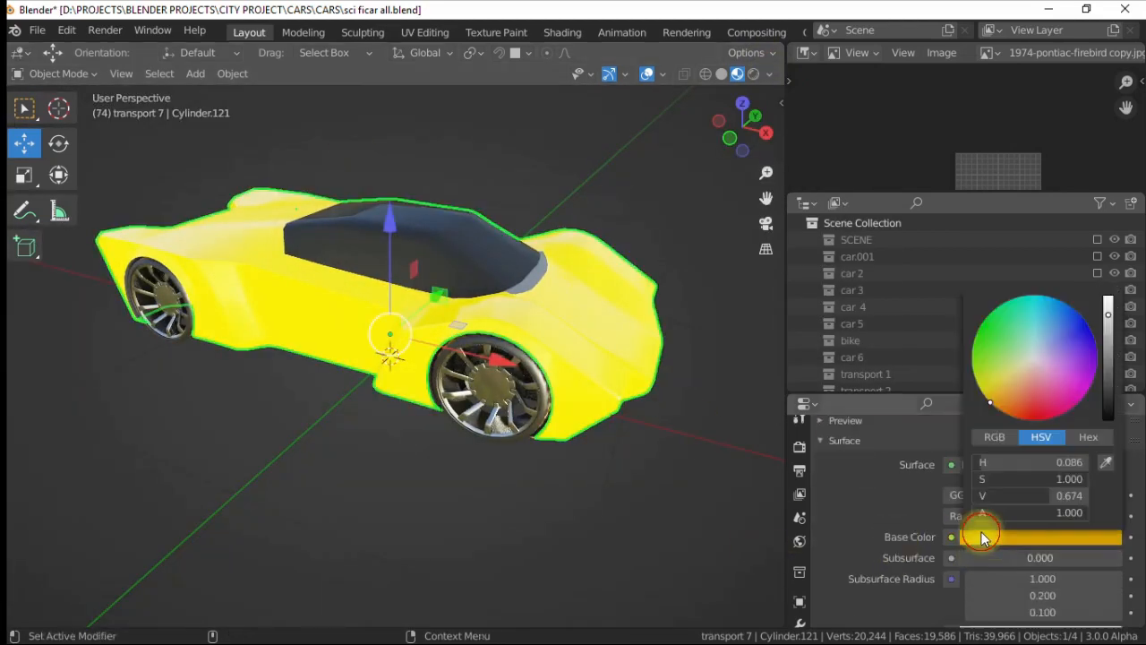
drag(1108, 338, 1111, 382)
drag(991, 403, 978, 425)
click(350, 458)
- Select the face beside the centre line at the cabin's rear edge and assign the glass base material to it
alt+drag(350, 458, 411, 300)
scroll(448, 318, up, 2)
click(491, 342)
alt+drag(492, 342, 532, 336)
key(Tab)
key(3)
click(411, 270)
key(])
click(548, 183)
scroll(511, 266, up, 1)
alt+drag(511, 266, 511, 277)
alt+drag(426, 275, 497, 258)
alt+drag(314, 216, 341, 367)
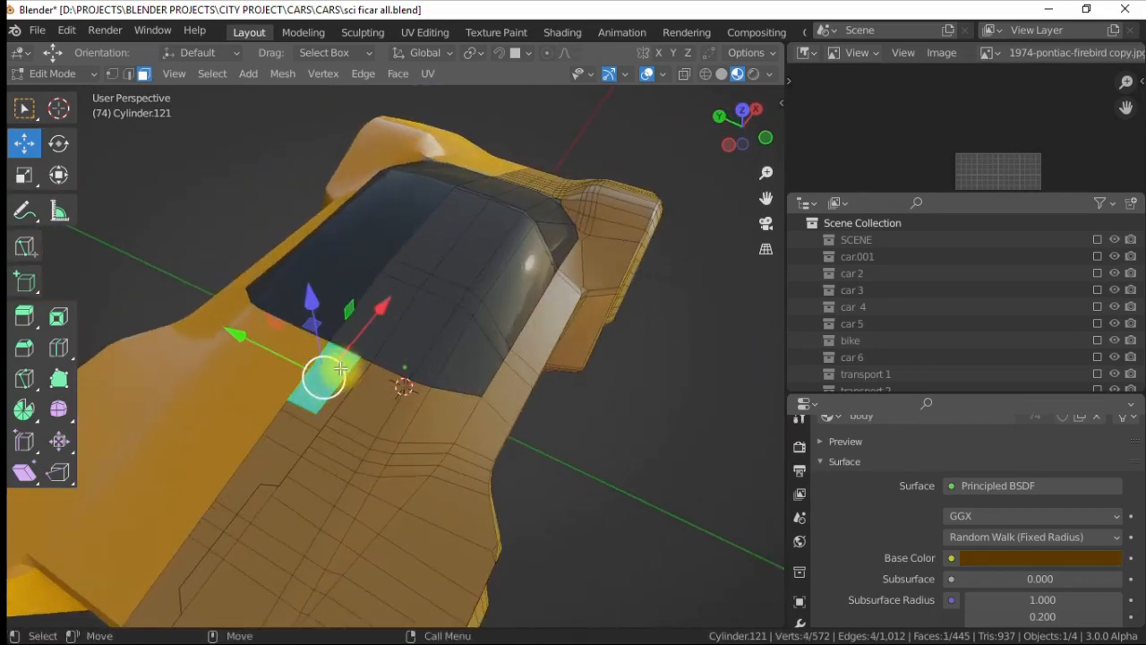
click(800, 610)
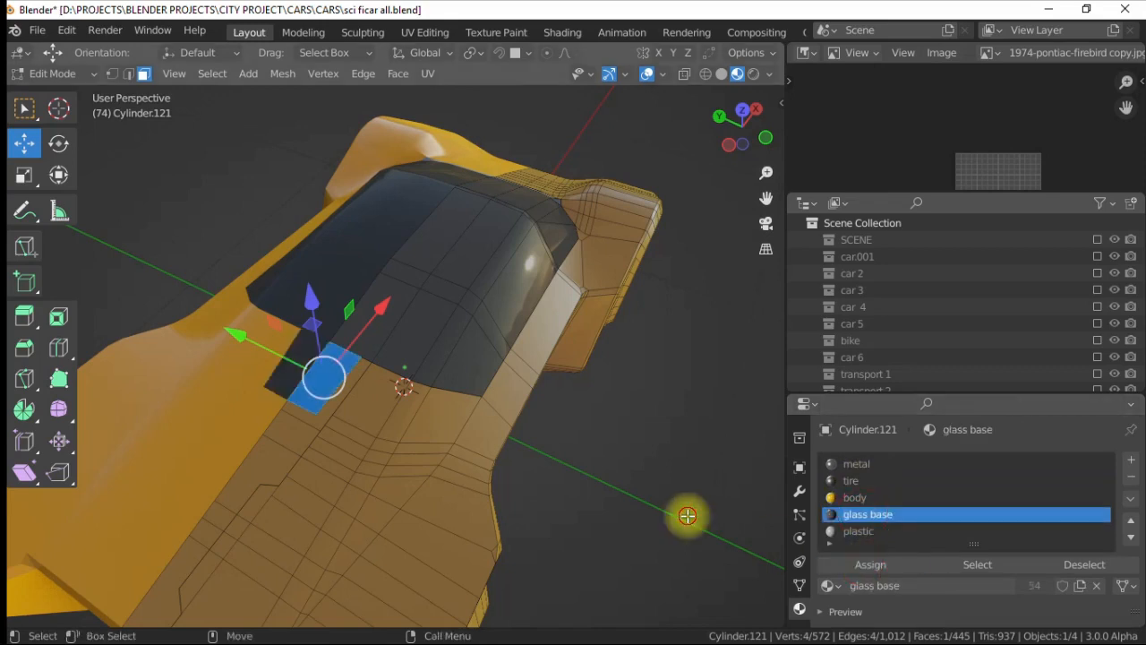
- Select the strip of five faces along the cabin's upper side edge and split it from the surrounding mesh
alt+drag(383, 340, 376, 334)
alt+drag(560, 293, 454, 303)
right_click(453, 304)
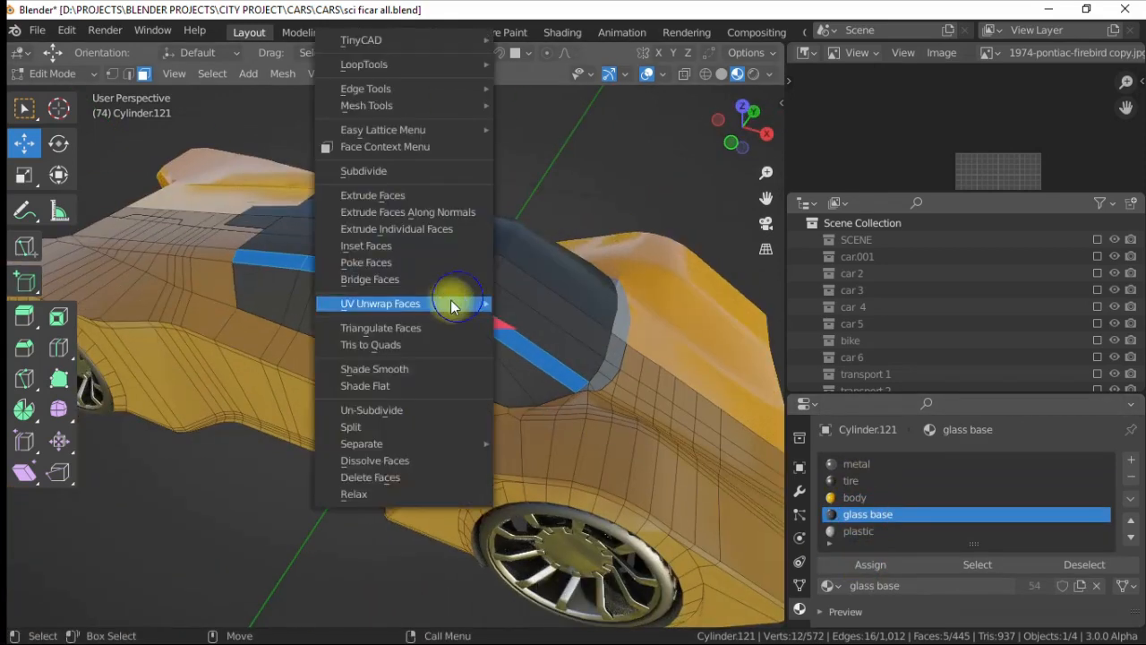
click(439, 428)
- Inspect the split cabin strip on the whole car and resume face editing in solid shading
key(Tab)
scroll(424, 394, down, 5)
click(308, 472)
mouse_move(308, 473)
alt+mouse_down()
mouse_move(404, 367)
mouse_move(343, 491)
mouse_move(473, 338)
mouse_move(318, 395)
mouse_move(396, 373)
mouse_move(369, 359)
mouse_move(435, 342)
alt+mouse_up()
scroll(341, 397, up, 4)
key(Tab)
key(3)
click(721, 74)
alt+drag(252, 184, 208, 187)
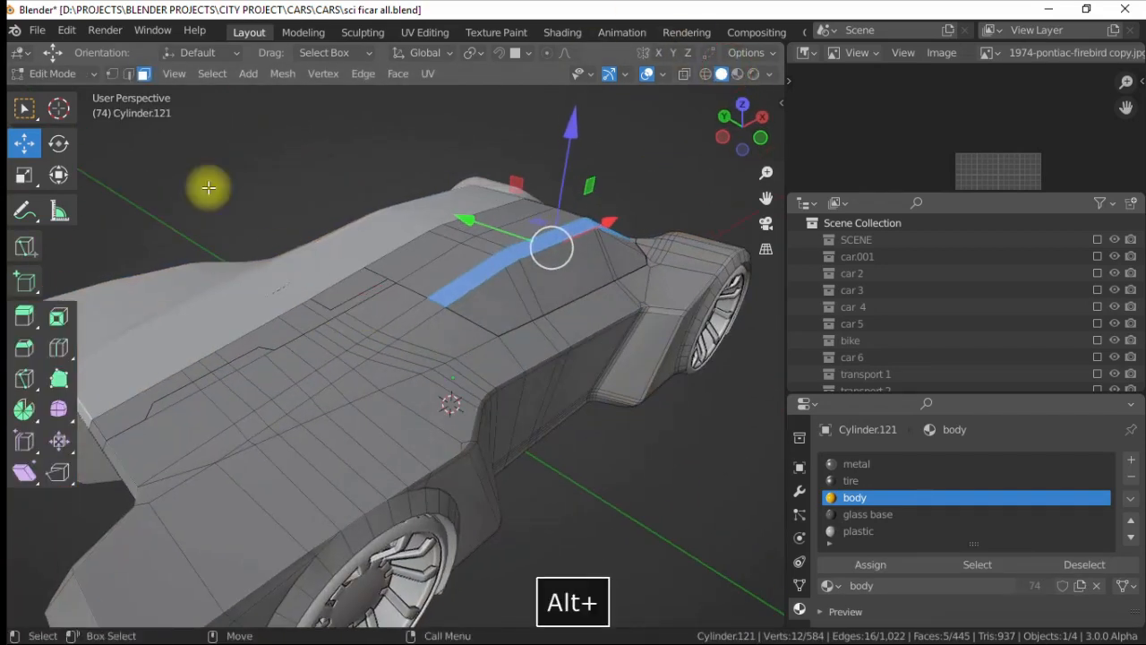
- Try to bevel both converging edge lines across the rear deck together, with one segment and a 0.468 shape
alt+click(416, 330)
alt+drag(417, 330, 588, 306)
right_click(410, 342)
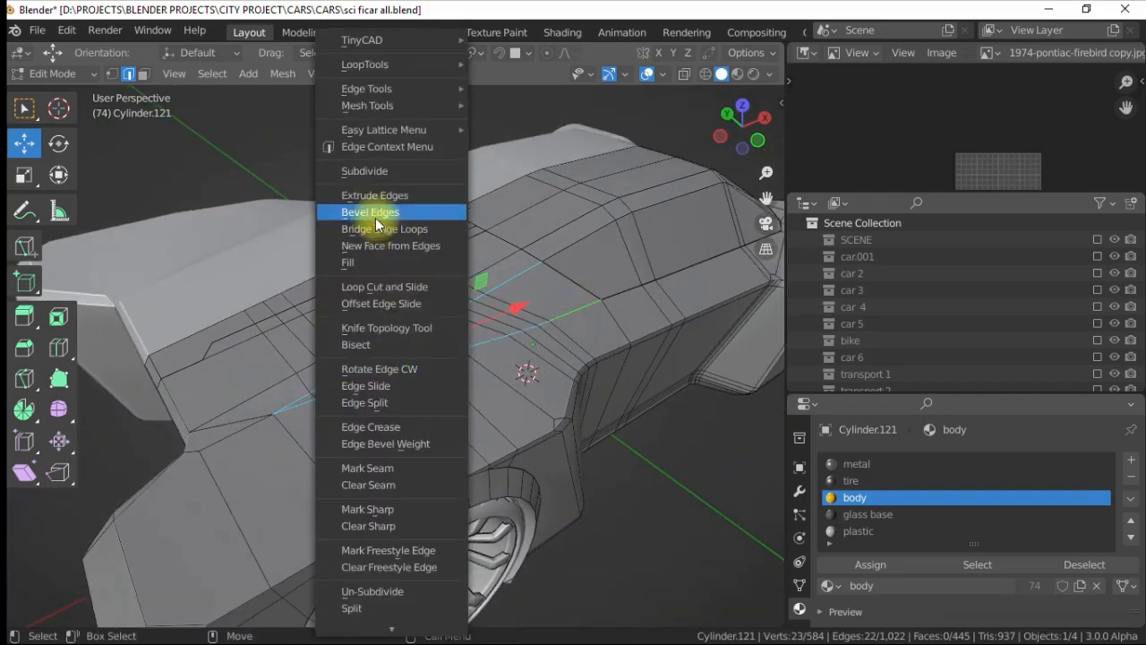
click(370, 212)
click(184, 614)
click(184, 614)
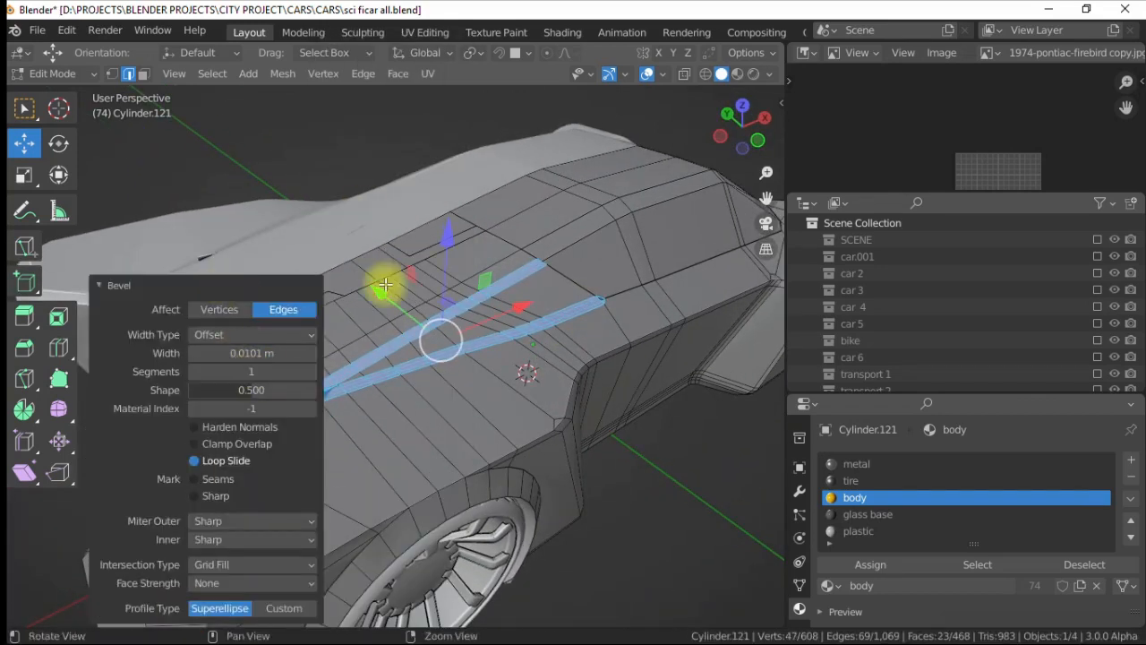
middle_drag(385, 285, 240, 400)
drag(222, 393, 240, 390)
drag(238, 352, 230, 354)
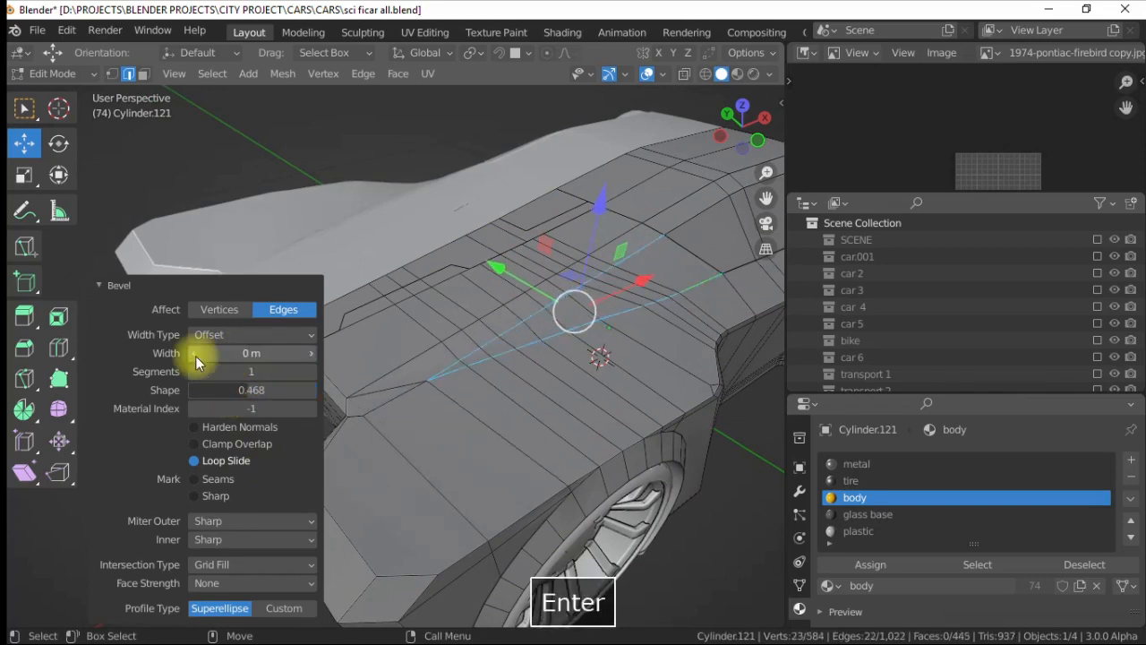
click(208, 285)
- Bevel the upper of the two converging edge lines across the rear deck on its own
middle_drag(260, 331, 634, 298)
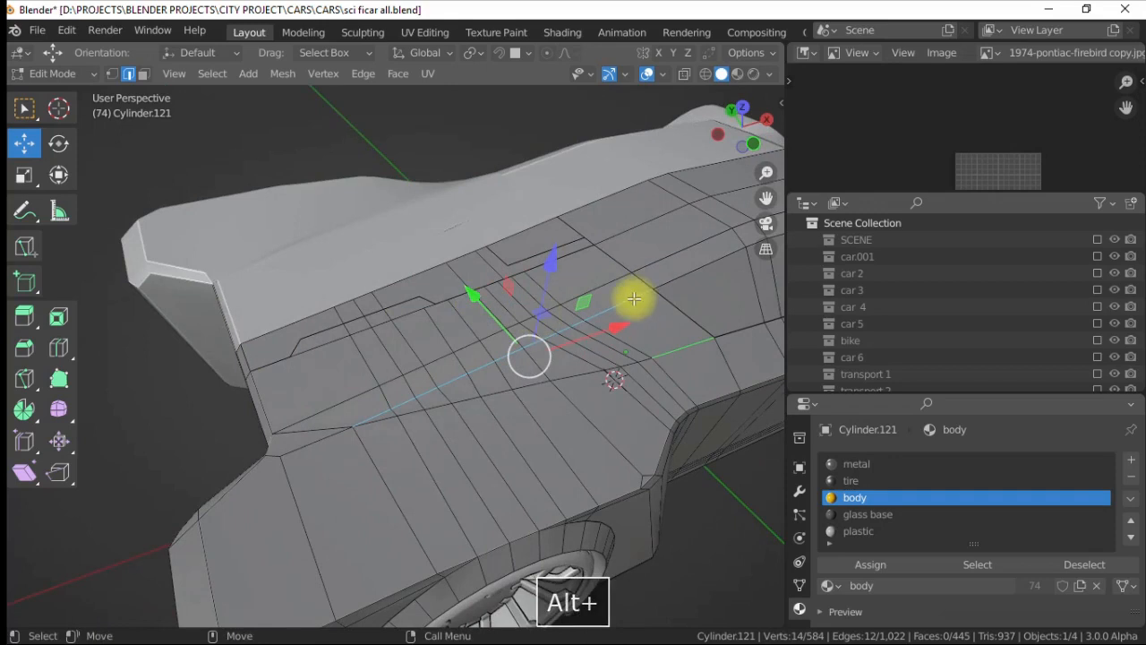
key(ctrl+b)
click(529, 208)
click(191, 606)
click(608, 385)
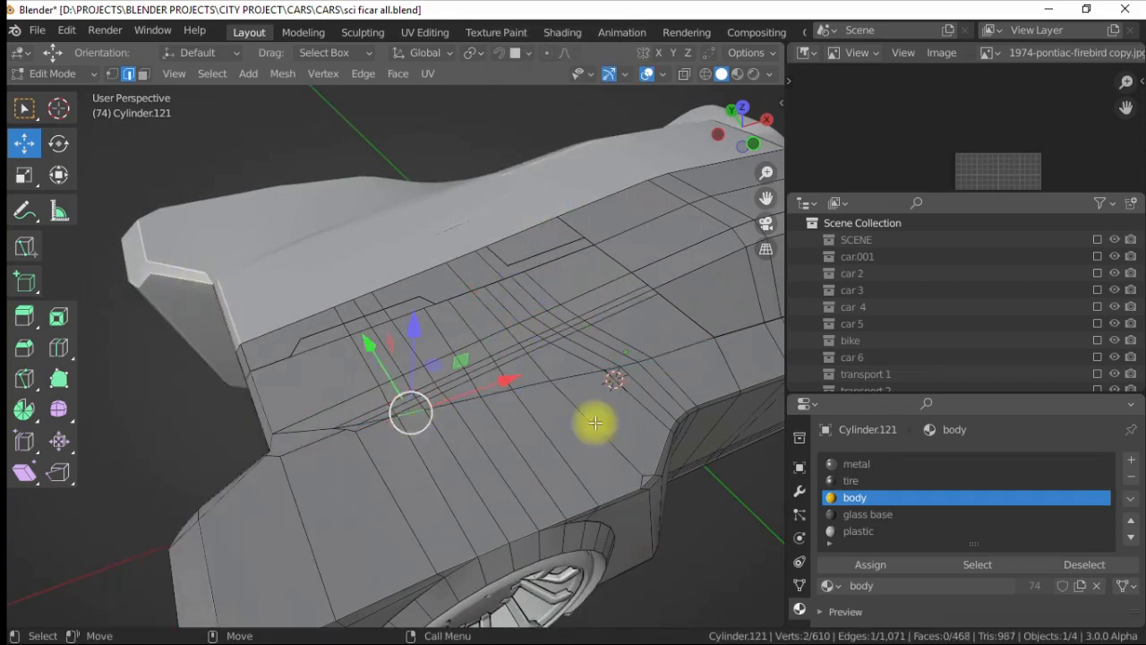
- Bevel the lower converging edge line running from the rear fender toward the cabin
middle_drag(595, 422, 460, 370)
alt+click(460, 371)
key(ctrl+e)
click(174, 227)
click(153, 205)
- Examine the beveled rear deck lines in shaded preview and return to solid shading
mouse_move(154, 205)
middle_down()
mouse_move(388, 330)
mouse_move(329, 272)
mouse_move(599, 184)
mouse_move(450, 298)
mouse_move(525, 302)
mouse_move(456, 389)
mouse_move(384, 328)
middle_up()
key(Tab)
scroll(396, 309, down, 3)
key(z)
key(alt+a)
scroll(413, 368, up, 3)
key(Tab)
key(3)
middle_drag(413, 368, 218, 107)
click(473, 381)
click(721, 75)
scroll(448, 332, down, 5)
- Knife an edge line from above the rear wheel arch around the fender's corner and across its rear face
mouse_move(448, 332)
middle_down()
mouse_move(340, 327)
mouse_move(498, 366)
mouse_move(452, 367)
mouse_move(437, 325)
mouse_move(376, 392)
mouse_move(391, 340)
mouse_move(373, 362)
mouse_move(626, 397)
mouse_move(606, 345)
mouse_move(468, 294)
mouse_move(529, 365)
mouse_move(417, 340)
mouse_move(325, 286)
mouse_move(177, 361)
middle_up()
alt+click(498, 366)
middle_drag(480, 279, 430, 304)
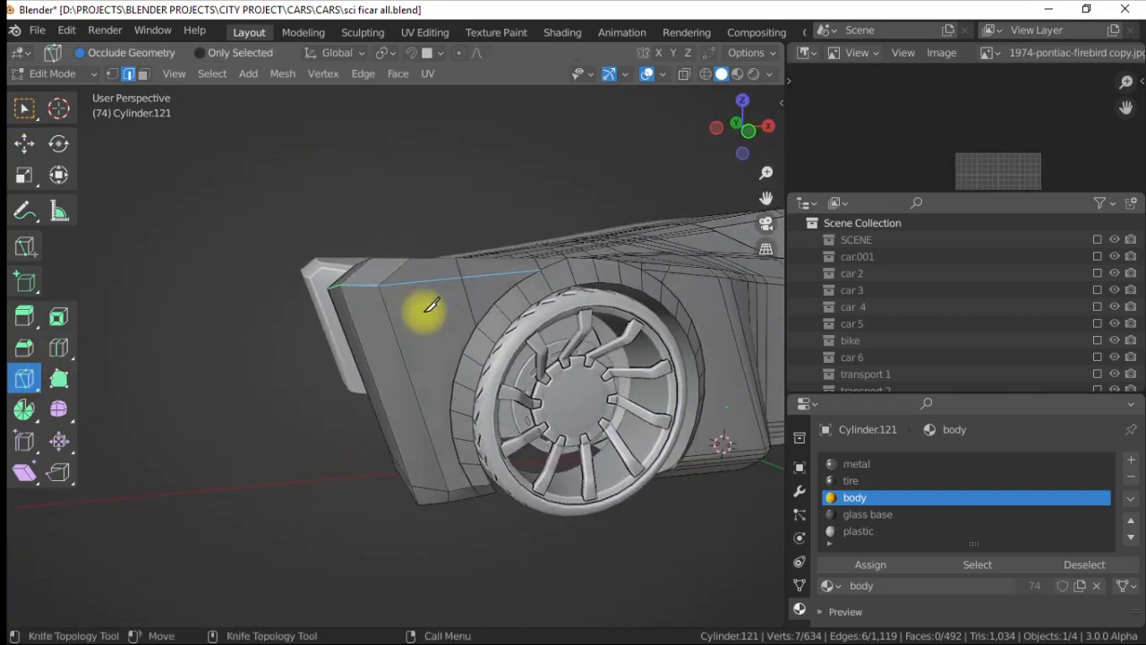
middle_drag(491, 284, 460, 309)
middle_drag(315, 327, 658, 288)
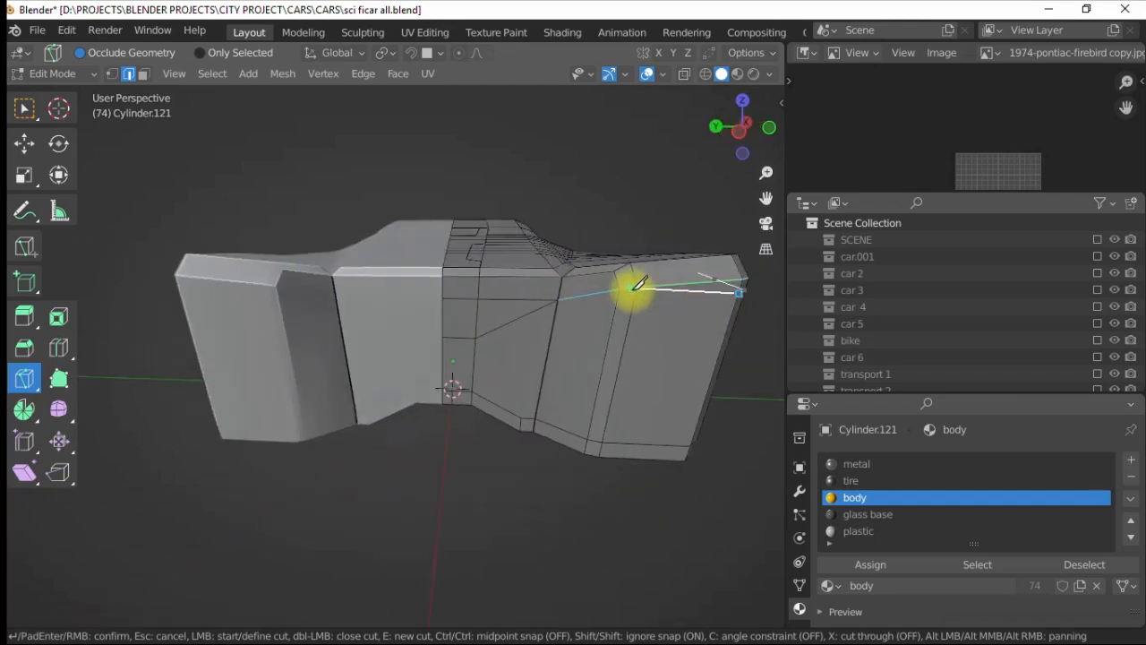
middle_drag(595, 304, 54, 89)
key(Return)
click(25, 143)
middle_drag(555, 230, 177, 129)
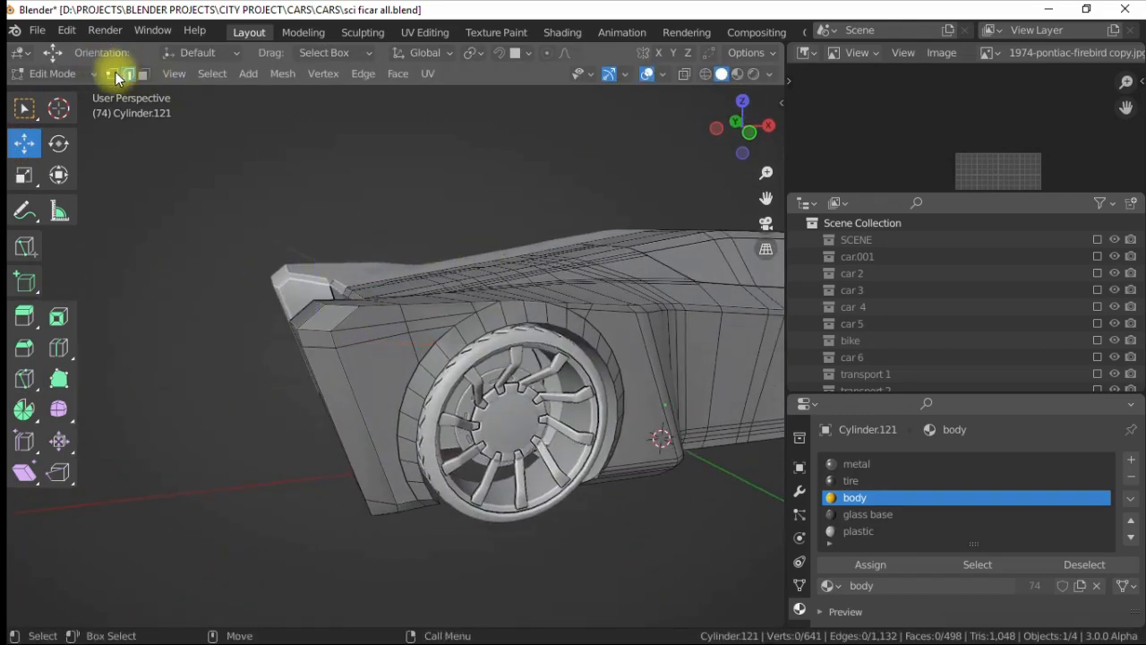
click(111, 74)
middle_drag(268, 197, 320, 239)
key(g)
key(Escape)
- Knife another edge line around the rear fender's corner and across its rear face, above the previous cut
middle_drag(320, 195, 378, 325)
middle_drag(476, 336, 553, 383)
alt+click(594, 340)
click(453, 446)
key(2)
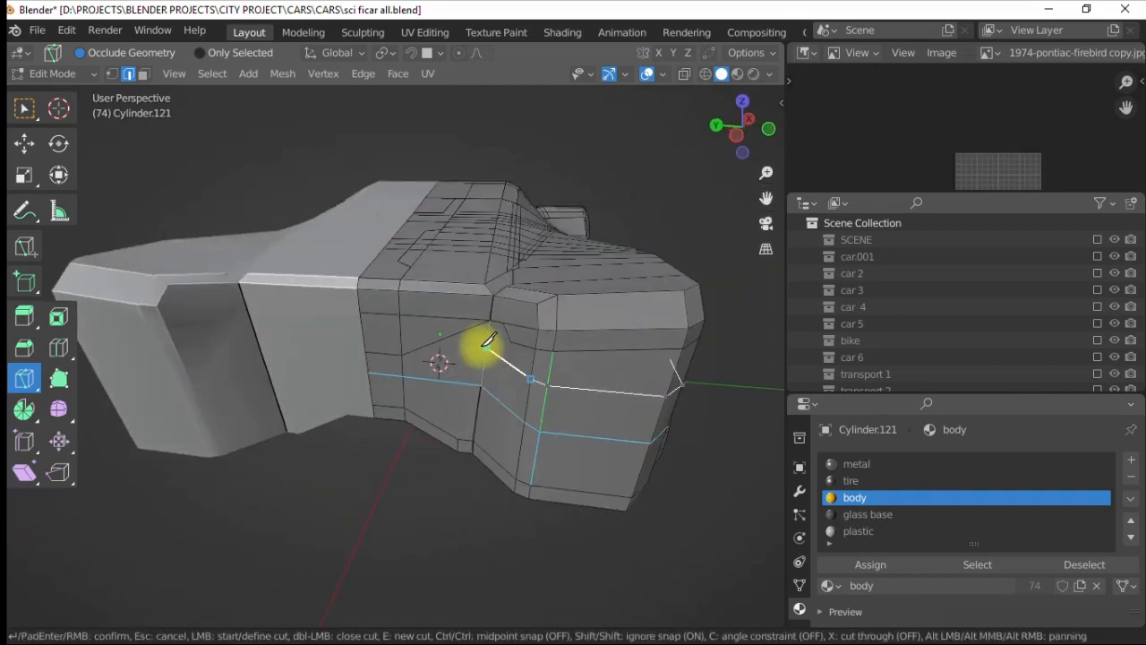
middle_drag(445, 343, 510, 447)
click(508, 433)
scroll(508, 433, up, 2)
alt+drag(461, 441, 360, 422)
- Knife an edge line over the rear fender's top corner and down its side near the rear edge
click(27, 151)
click(230, 286)
alt+drag(230, 286, 376, 369)
alt+drag(369, 322, 471, 385)
alt+drag(447, 328, 399, 333)
scroll(396, 372, up, 5)
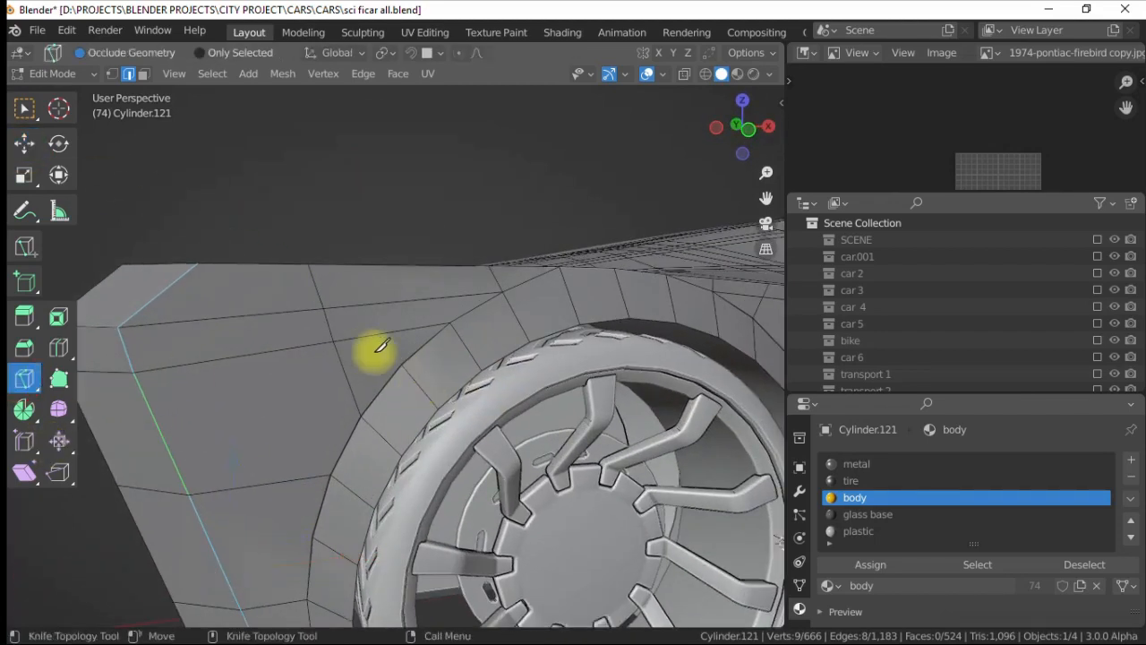
- Knife an edge line across the top of the rear fender and along the rear deck toward the car's centerline
alt+drag(375, 274, 485, 434)
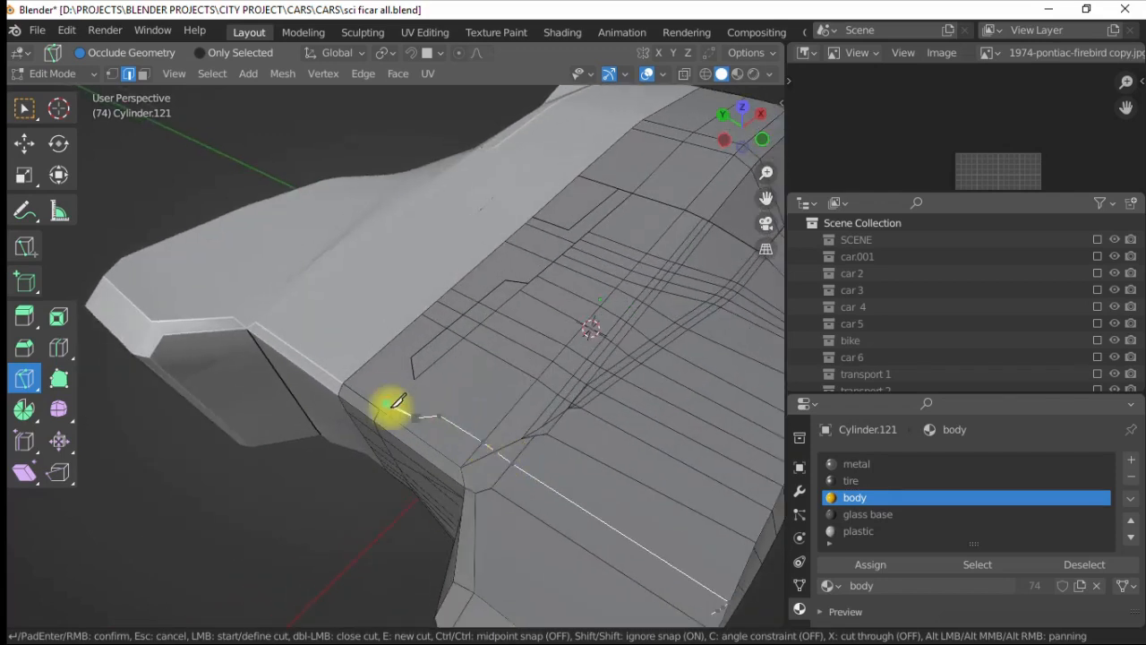
alt+drag(392, 391, 345, 291)
click(438, 407)
key(Return)
scroll(457, 385, down, 4)
click(25, 143)
- Knife an edge line from behind the rear wheel arch toward the fender's rear corner
alt+drag(346, 430, 421, 428)
double_click(477, 411)
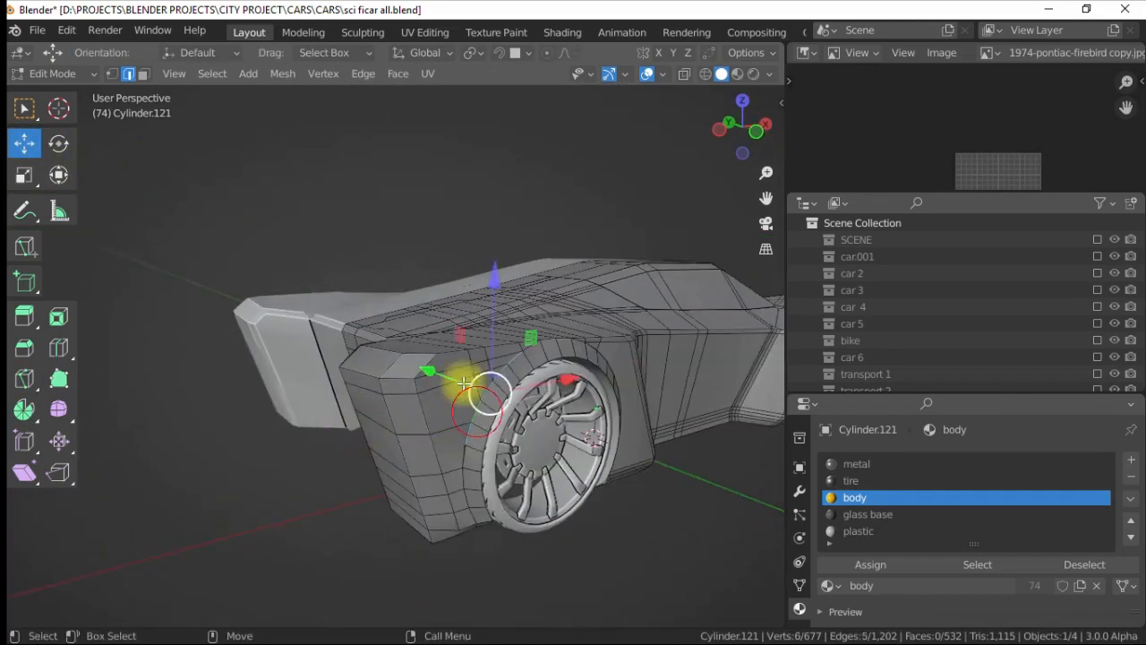
alt+drag(464, 383, 11, 363)
alt+drag(298, 440, 381, 452)
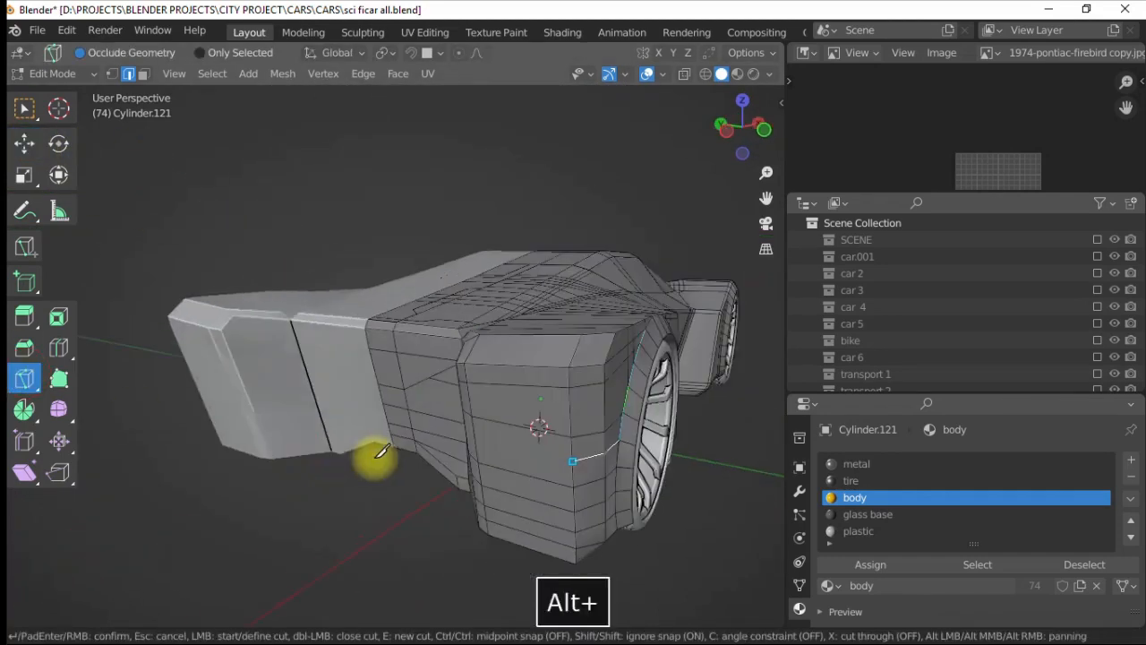
alt+drag(481, 437, 583, 410)
- Knife a tapered panel outline along the body side, from ahead of the rear wheel toward the front wheel
alt+drag(464, 387, 351, 374)
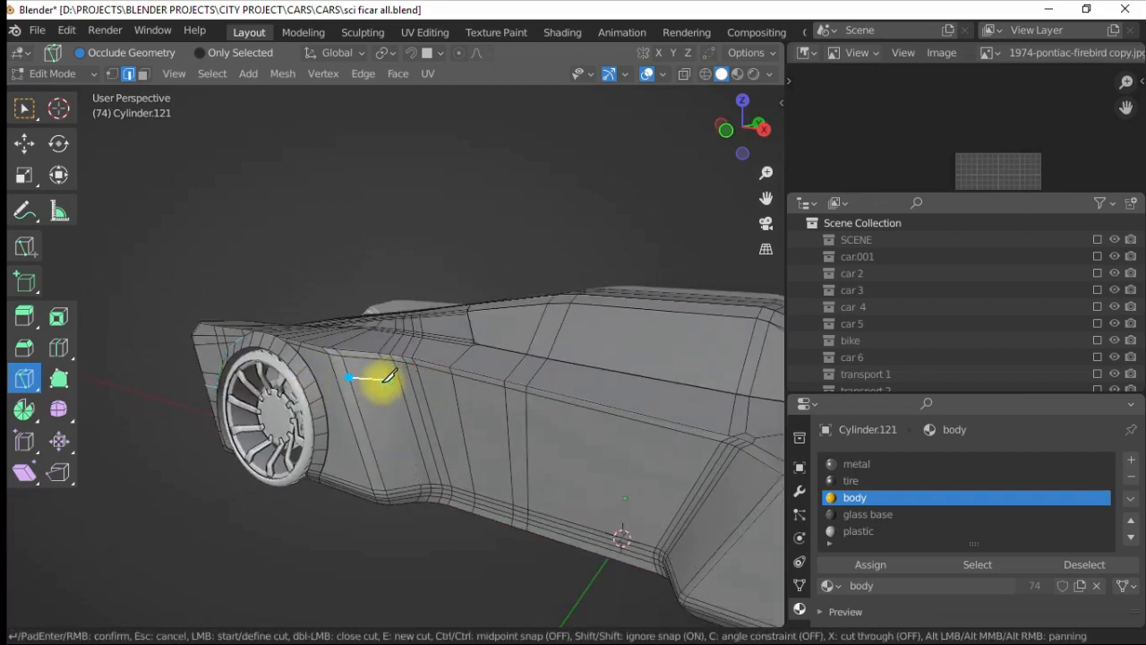
alt+drag(441, 391, 391, 413)
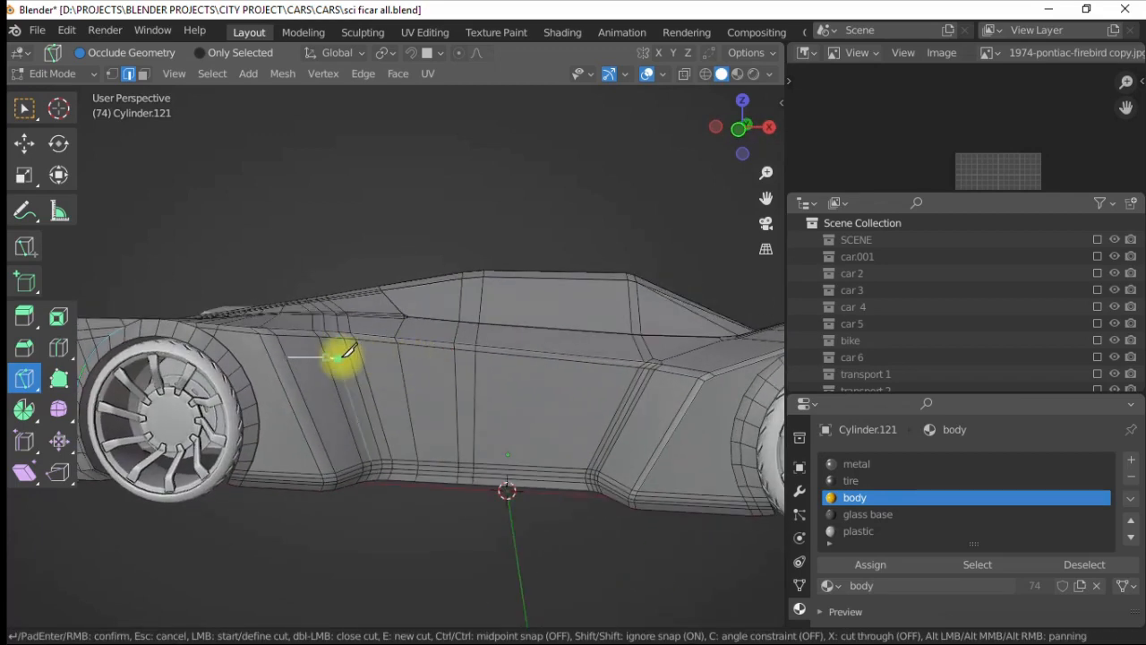
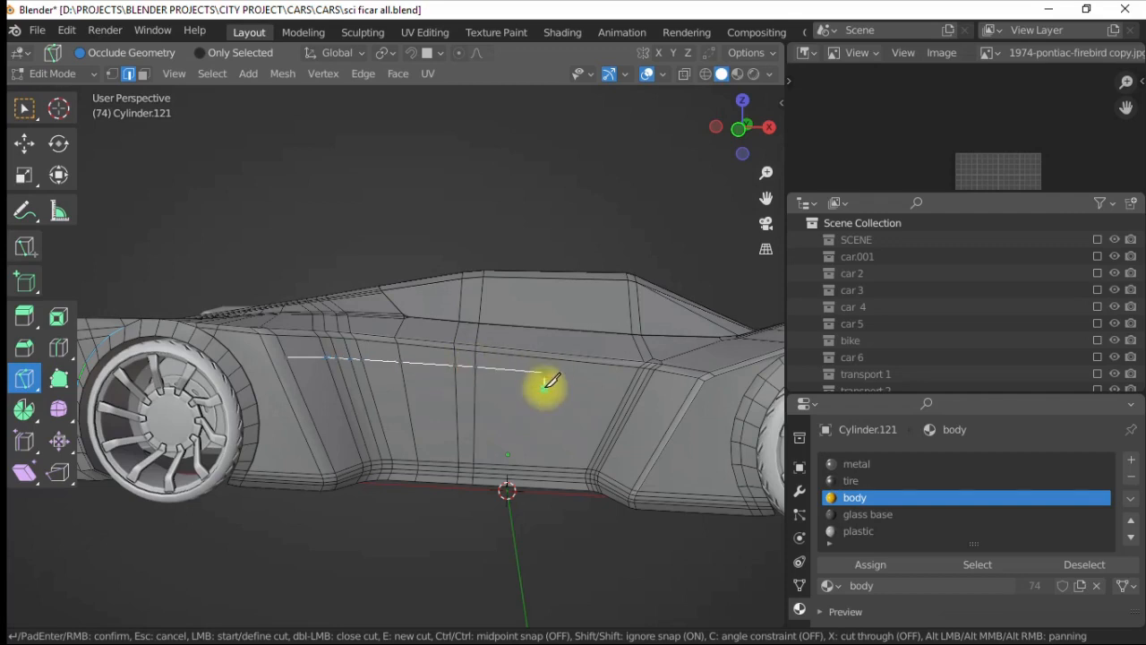
click(322, 445)
alt+drag(322, 445, 394, 367)
scroll(381, 396, up, 3)
click(420, 512)
key(Return)
click(346, 364)
key(Return)
- Try beveling the rear wheel arch's outer edge loop with 2 segments and undo it
scroll(346, 364, down, 4)
scroll(481, 312, down, 2)
scroll(327, 383, up, 3)
click(24, 143)
scroll(358, 358, up, 1)
double_click(414, 382)
scroll(416, 394, up, 3)
alt+drag(417, 416, 394, 429)
shift+double_click(375, 416)
right_click(394, 430)
click(271, 212)
click(272, 215)
click(157, 614)
click(207, 374)
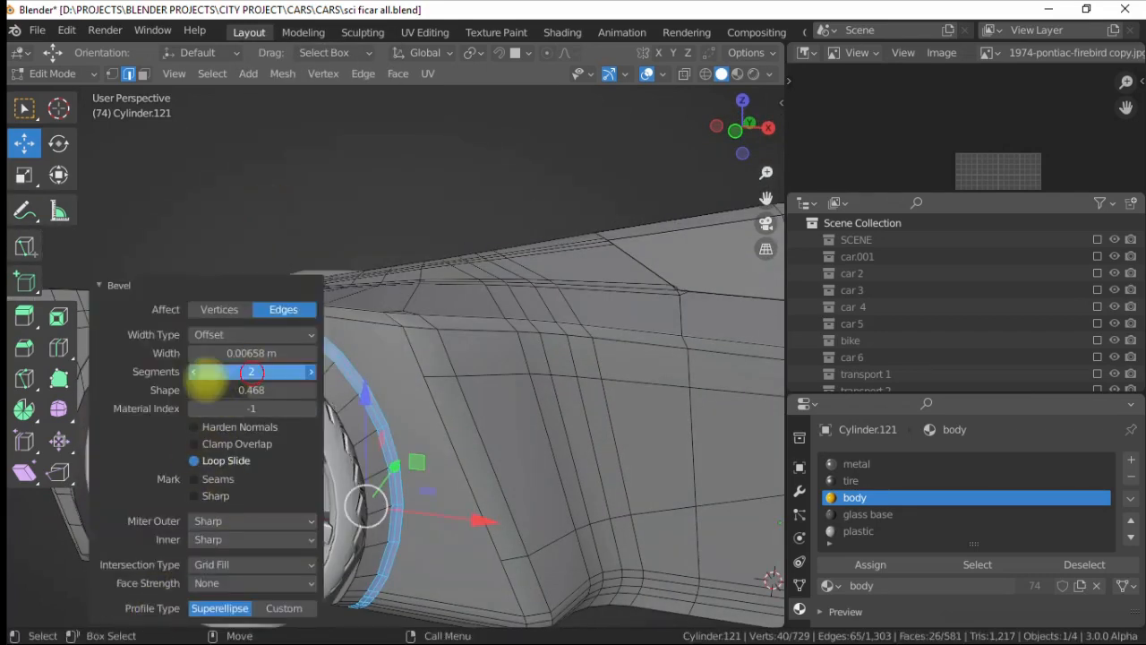
key(ctrl+z)
key(ctrl+z)
key(ctrl+z)
- Bevel the outer edge loop around the rear wheel arch
alt+drag(373, 368, 406, 346)
mouse_move(407, 346)
alt+right_down()
mouse_move(424, 368)
mouse_move(417, 358)
alt+right_up()
double_click(404, 330)
right_click(381, 348)
click(302, 214)
click(279, 205)
key(4)
- Examine the rear wheel arch and body-side cuts in material preview
scroll(326, 263, down, 4)
click(331, 246)
mouse_move(325, 263)
alt+mouse_down()
mouse_move(313, 282)
mouse_move(370, 235)
mouse_move(484, 311)
mouse_move(246, 278)
mouse_move(274, 310)
mouse_move(237, 270)
alt+mouse_up()
click(737, 74)
key(F1)
alt+right_drag(374, 282, 510, 261)
alt+middle_drag(509, 260, 407, 300)
alt+right_drag(407, 300, 465, 448)
click(414, 328)
- Examine the car's side from the front orthographic view and other angles, and return to solid shading
key(1)
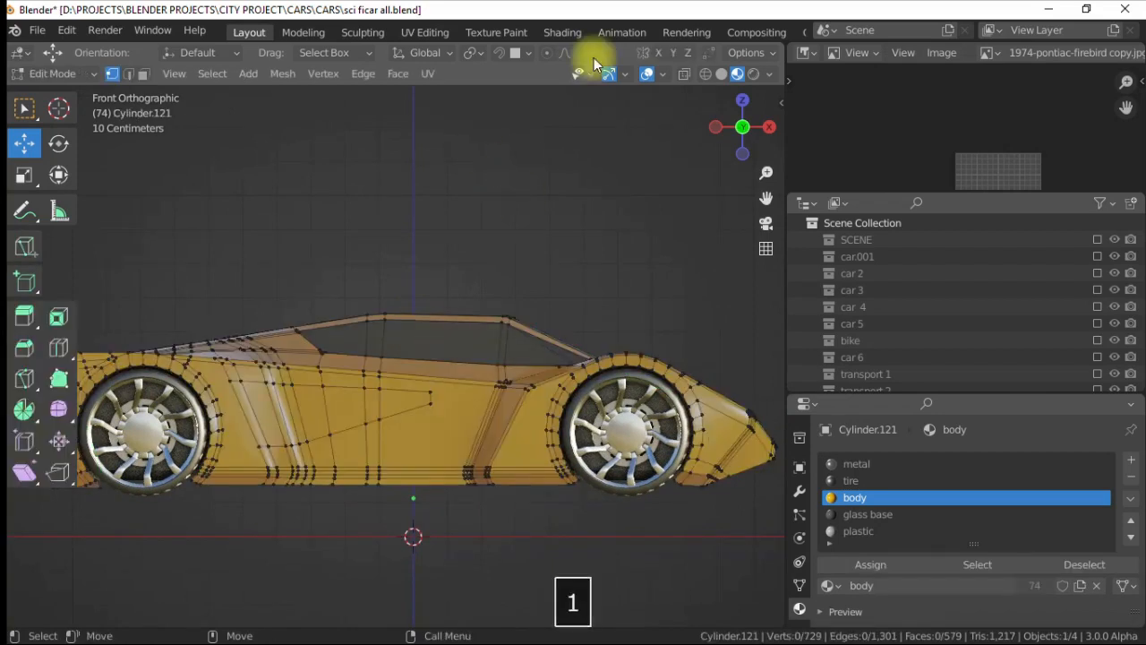
drag(558, 266, 516, 251)
click(439, 284)
alt+right_drag(370, 266, 484, 312)
drag(420, 315, 450, 346)
drag(484, 274, 464, 274)
click(460, 261)
alt+right_drag(460, 260, 450, 214)
key(4)
alt+right_drag(522, 325, 498, 280)
alt+drag(429, 331, 313, 381)
alt+drag(550, 392, 680, 358)
alt+right_drag(573, 340, 635, 358)
click(721, 74)
alt+middle_drag(332, 429, 357, 380)
- Bevel the shoulder edge line running from the rear fender's top corner over the wheel and forward along the body side
click(684, 75)
alt+drag(286, 287, 300, 327)
alt+right_drag(289, 328, 383, 376)
key(3)
alt+right_drag(273, 350, 320, 379)
alt+drag(568, 358, 434, 337)
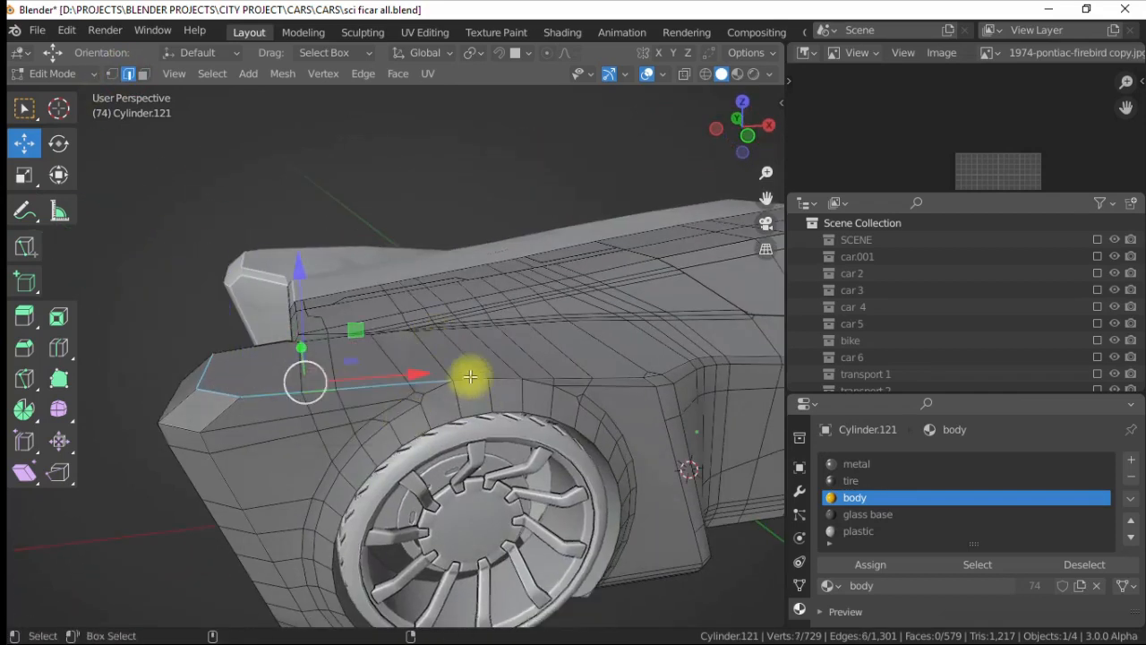
alt+drag(504, 316, 490, 340)
alt+drag(390, 405, 358, 376)
key(ctrl+e)
click(319, 223)
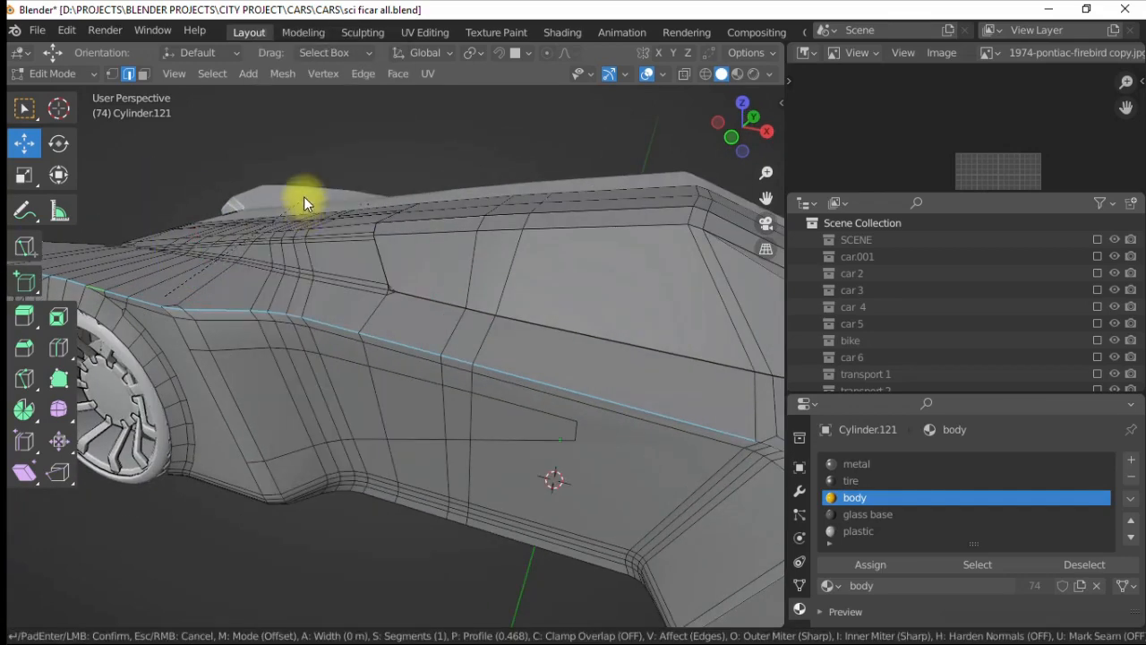
click(315, 199)
- Examine the beveled shoulder line in material preview from several angles and return to solid shading
alt+drag(314, 198, 388, 409)
key(4)
scroll(388, 409, down, 3)
click(737, 74)
click(501, 179)
alt+drag(403, 241, 294, 266)
scroll(359, 267, down, 3)
mouse_move(409, 269)
alt+mouse_down()
mouse_move(312, 291)
mouse_move(399, 299)
mouse_move(474, 247)
mouse_move(534, 274)
mouse_move(529, 318)
mouse_move(360, 326)
mouse_move(297, 297)
mouse_move(359, 328)
mouse_move(417, 410)
mouse_move(385, 394)
alt+mouse_up()
scroll(402, 376, up, 3)
click(723, 73)
- Knife edge lines from the side panel ahead of the front wheel around the fender's corner and across the front face
mouse_move(403, 331)
alt+mouse_down()
mouse_move(508, 349)
mouse_move(512, 328)
mouse_move(543, 343)
alt+mouse_up()
key(Tab)
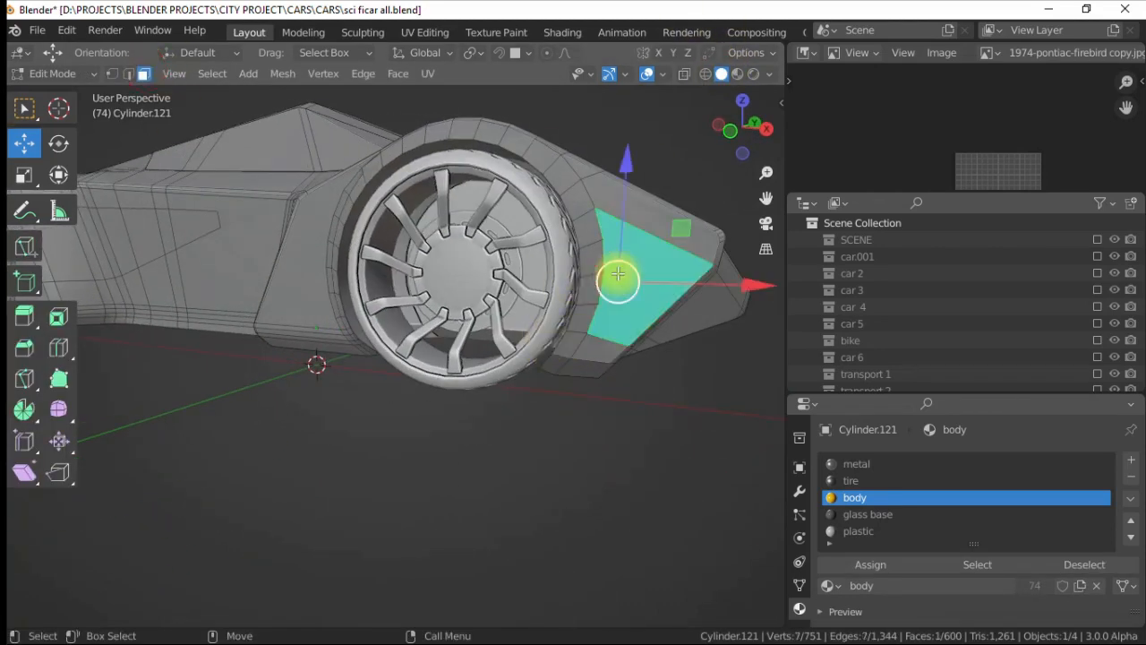
key(shift+f)
scroll(528, 409, down, 3)
alt+drag(527, 409, 534, 448)
click(534, 449)
click(25, 378)
alt+drag(447, 250, 501, 261)
click(374, 267)
alt+drag(457, 308, 392, 291)
click(498, 362)
alt+drag(498, 362, 562, 351)
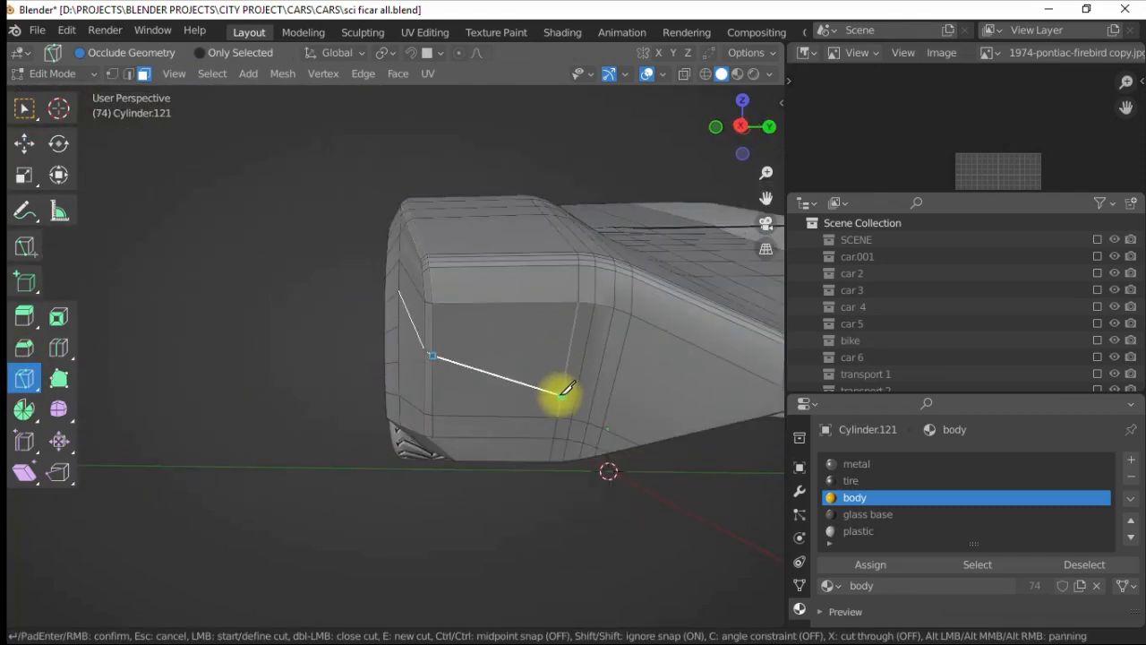
alt+drag(562, 391, 519, 361)
click(706, 415)
key(Return)
- Select the narrow band of faces wrapping from the front fender's side across its front face
alt+drag(447, 358, 410, 257)
scroll(438, 266, down, 2)
alt+drag(517, 333, 421, 309)
scroll(459, 306, down, 4)
click(25, 143)
scroll(447, 313, up, 3)
click(369, 296)
ctrl+shift+click(402, 299)
right_click(399, 299)
click(313, 571)
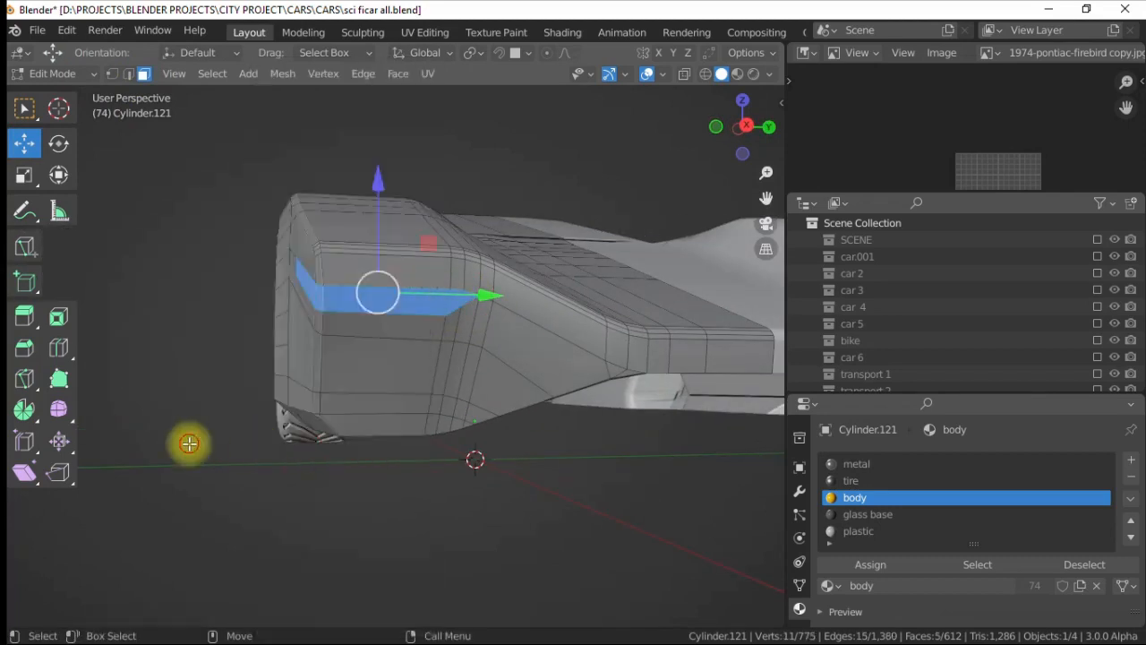
- Select the edges bordering the opening below the front bumper and fill them with a new face
alt+drag(186, 442, 309, 429)
scroll(417, 309, down, 3)
click(472, 467)
alt+drag(472, 467, 435, 405)
scroll(435, 405, up, 2)
double_click(536, 348)
alt+drag(537, 347, 396, 379)
ctrl+shift+click(325, 402)
alt+drag(325, 402, 495, 333)
scroll(328, 408, up, 1)
shift+click(301, 408)
key(f)
- Add a single loop cut at the edge of the new face below the front bumper
click(24, 378)
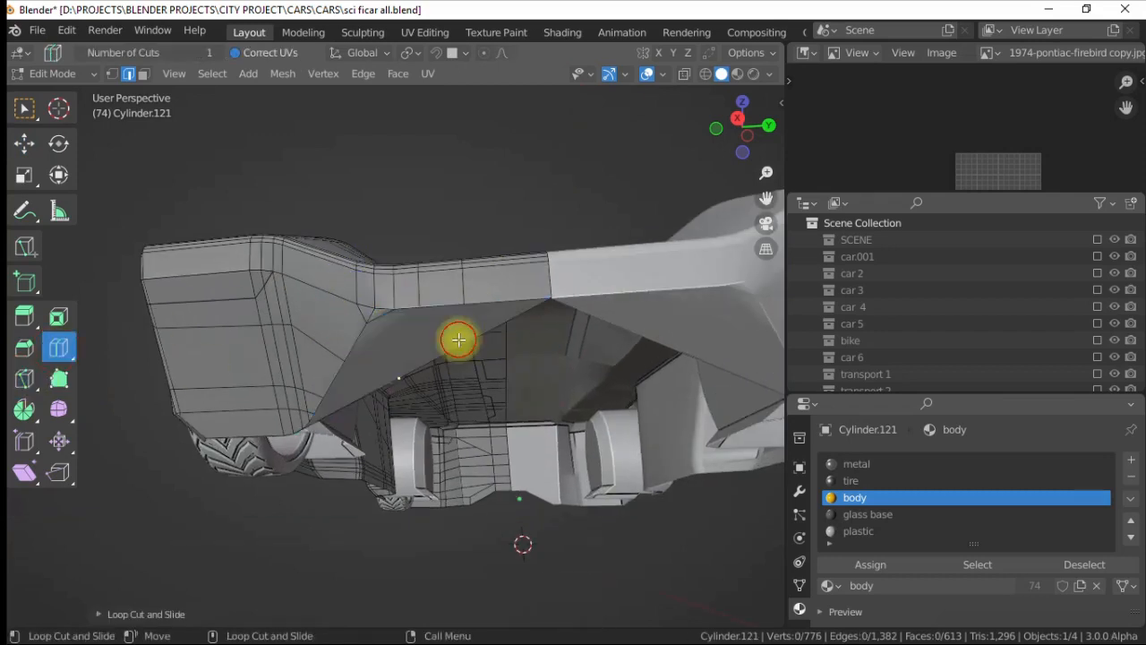
drag(484, 374, 580, 431)
alt+drag(580, 432, 390, 224)
drag(502, 219, 511, 218)
alt+drag(510, 219, 417, 379)
- Select the new face below the front bumper and separate it into its own object
click(143, 73)
click(417, 370)
right_click(417, 370)
mouse_move(394, 427)
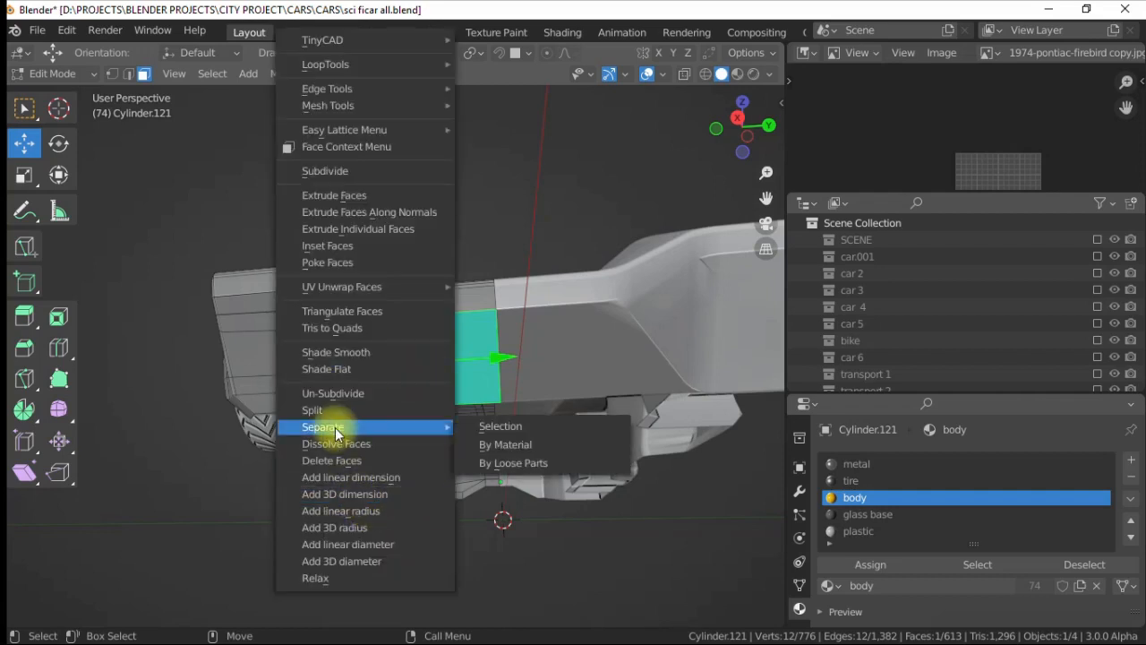
click(506, 423)
- Resume editing the car body mesh and cut a new edge across the front fender face with the Knife
key(Tab)
alt+drag(309, 519, 426, 356)
click(370, 303)
key(Tab)
click(32, 380)
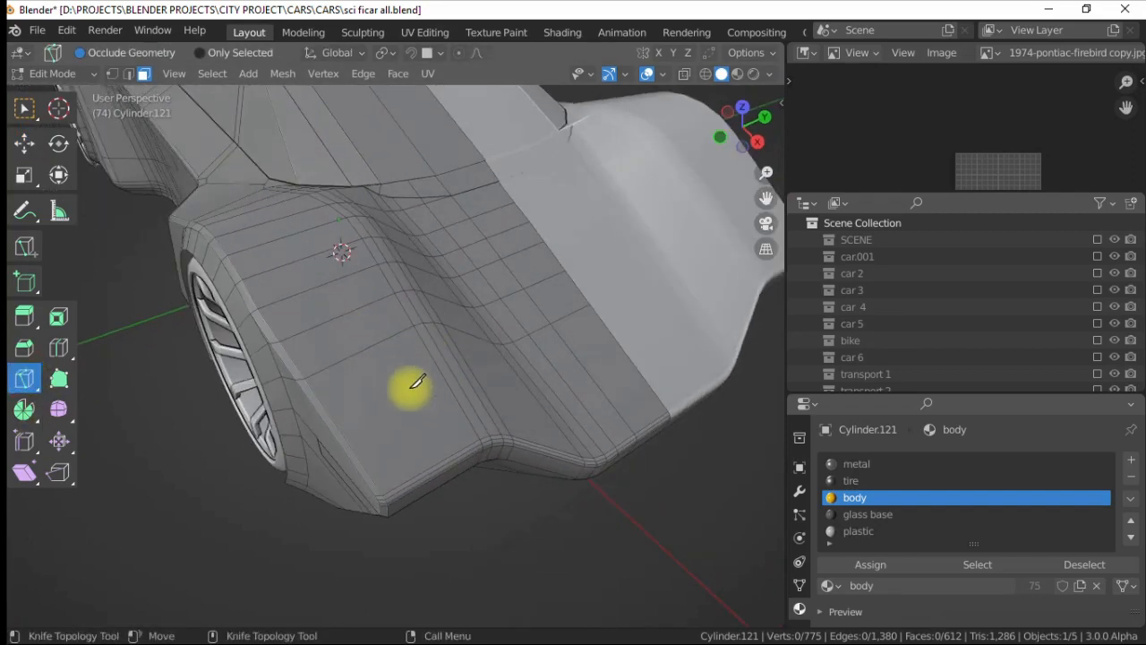
alt+drag(343, 346, 418, 387)
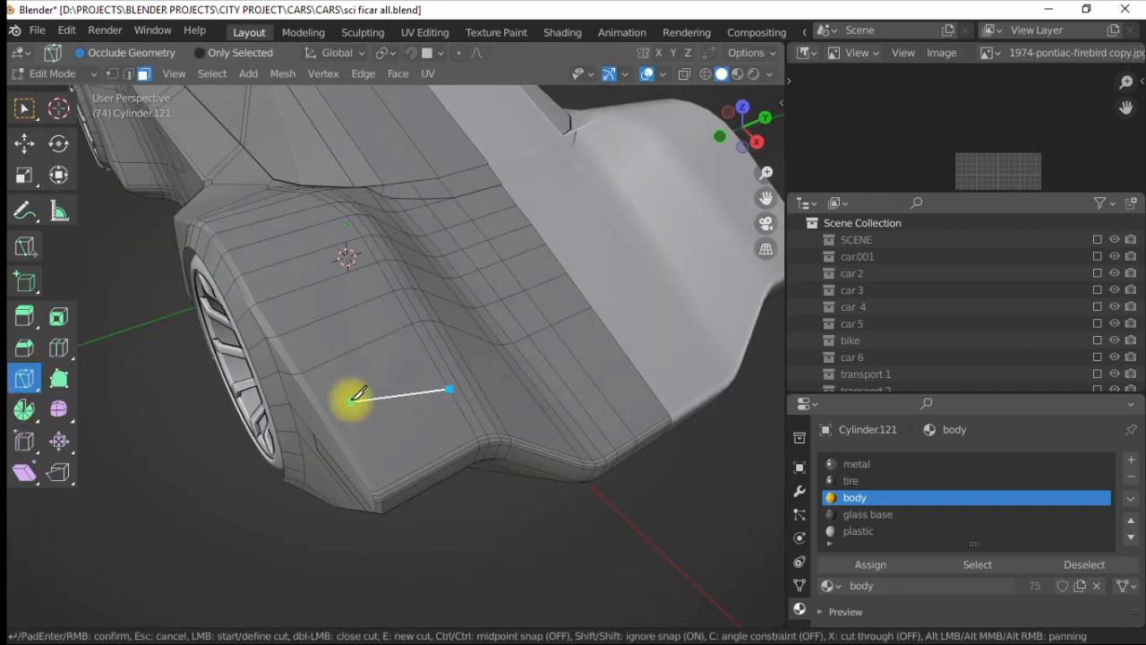
alt+drag(320, 365, 360, 385)
key(Escape)
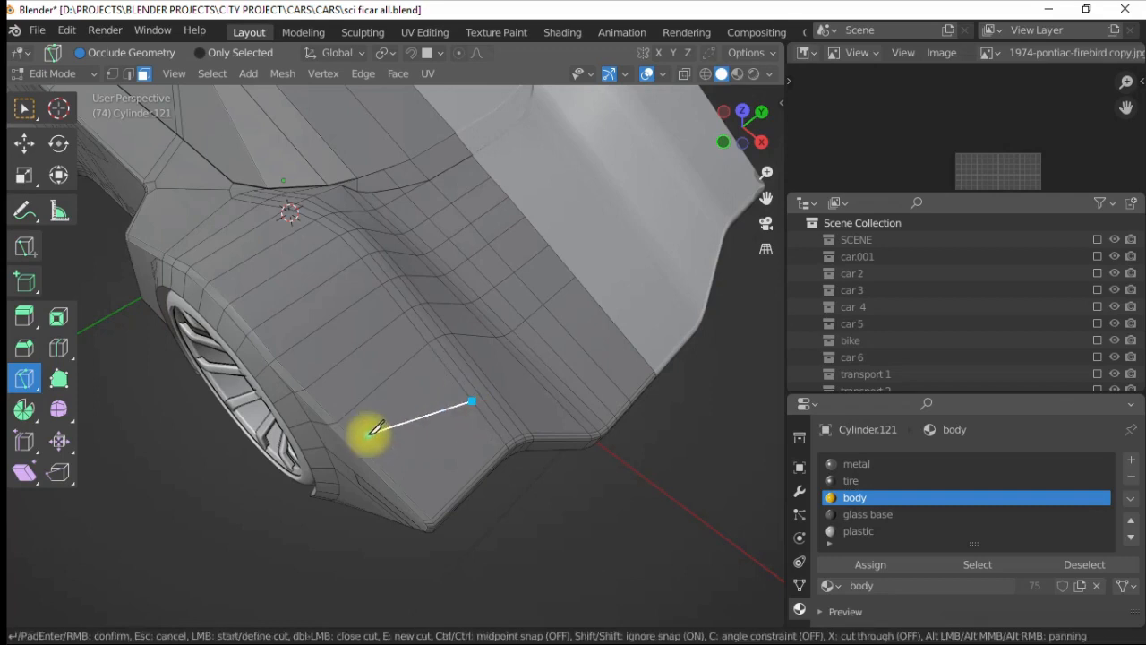
middle_drag(276, 314, 7, 154)
key(Return)
- Select the edge loop along the front fender and bevel it
alt+middle_drag(472, 397, 392, 312)
alt+click(428, 391)
alt+middle_drag(428, 391, 534, 415)
alt+middle_drag(519, 371, 340, 421)
click(128, 74)
alt+middle_drag(376, 385, 427, 439)
alt+click(421, 440)
key(ctrl+b)
- Bevel the vertical edge loops at the fender's front corner and between the fender and the front centre panel
alt+middle_drag(300, 272, 471, 409)
alt+click(501, 522)
key(ctrl+b)
right_click(367, 208)
alt+middle_drag(367, 209, 496, 389)
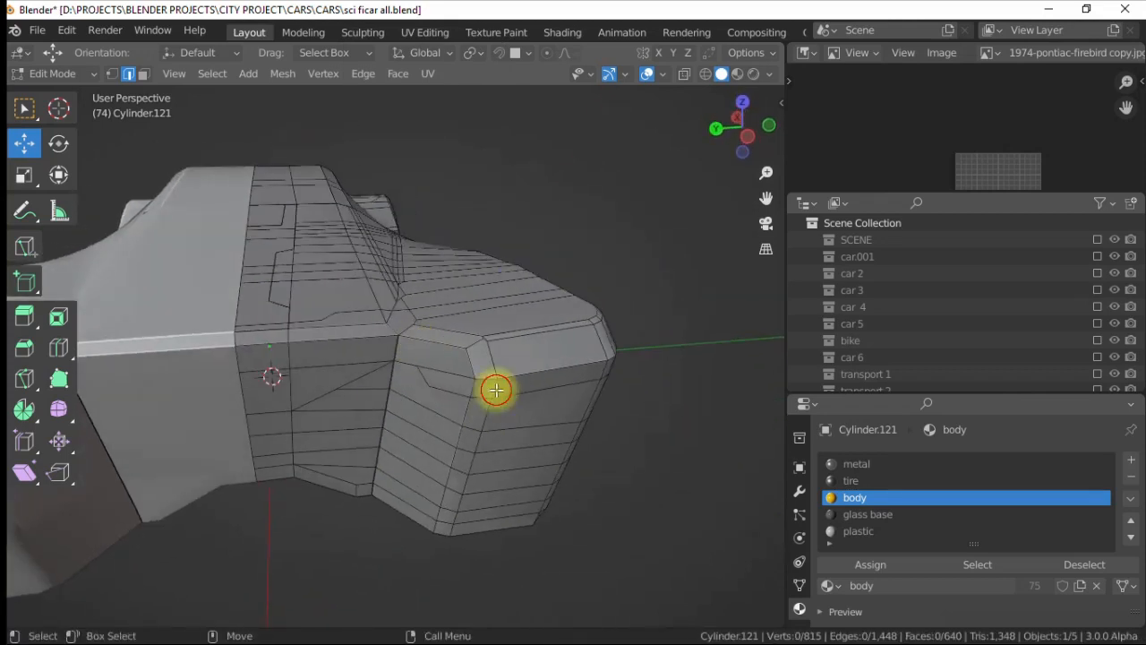
alt+middle_drag(446, 337, 435, 366)
alt+shift+click(412, 396)
key(ctrl+b)
click(312, 215)
alt+middle_drag(313, 215, 469, 393)
- Examine the shading of the car's front end in Material Preview, and return to solid shading
key(Tab)
key(alt+a)
scroll(273, 468, down, 2)
scroll(354, 306, up, 3)
click(737, 74)
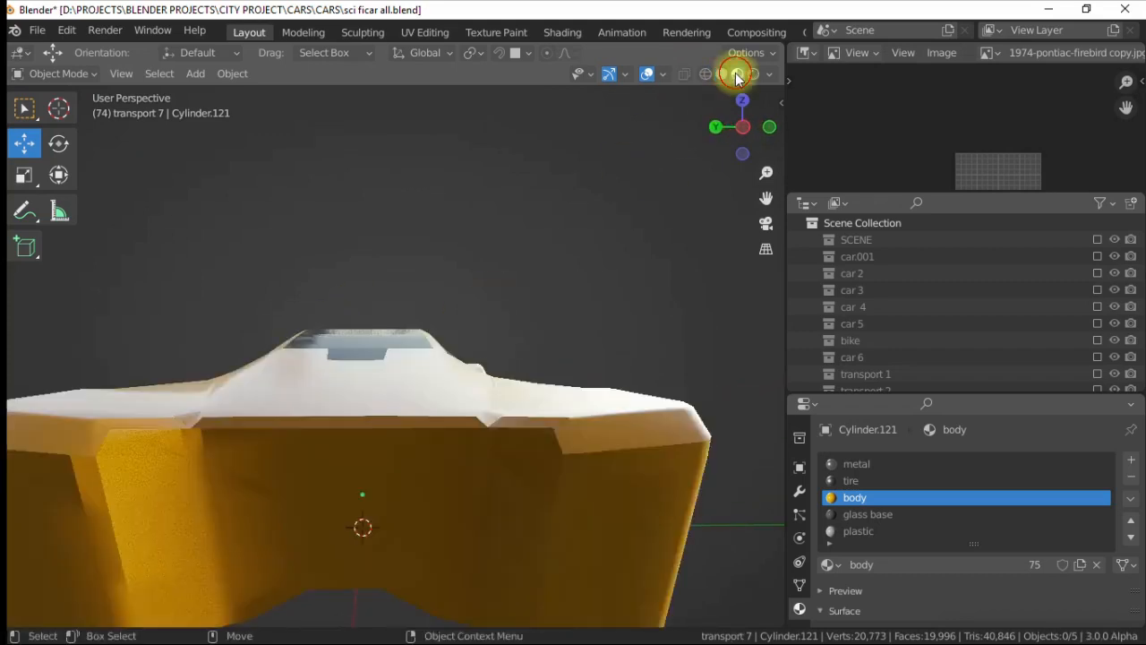
alt+middle_drag(385, 233, 359, 380)
scroll(359, 380, up, 2)
click(721, 73)
scroll(478, 349, up, 3)
- Move the selected geometry at the hood's front edge along Z and remove the surplus geometry there
key(Tab)
key(3)
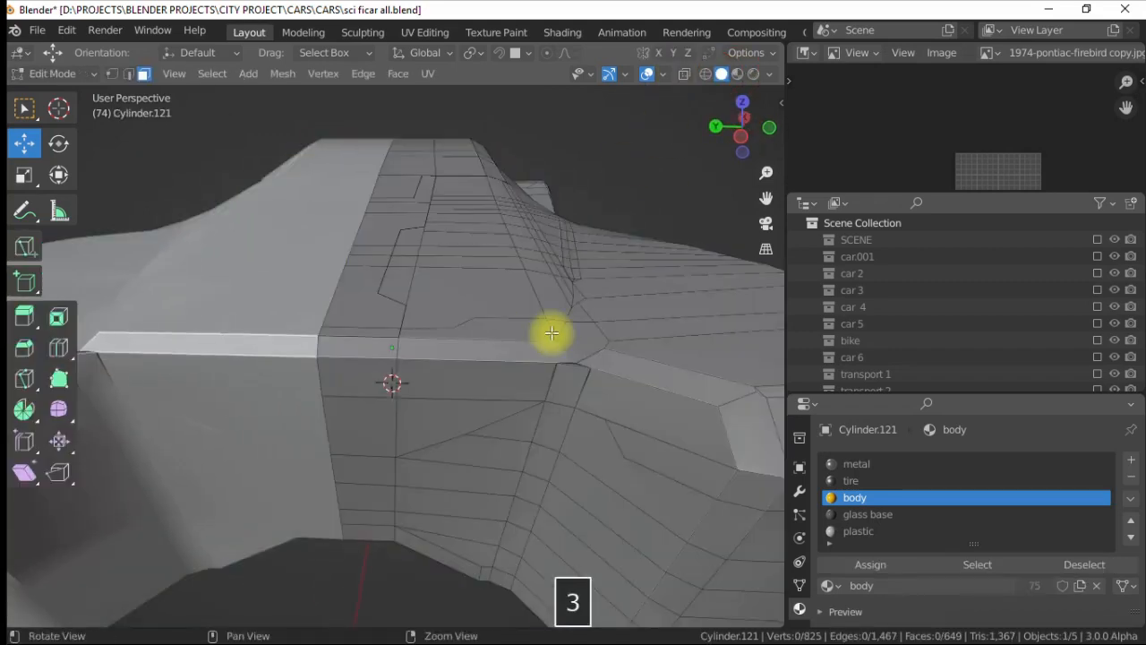
alt+middle_drag(547, 331, 444, 371)
click(452, 359)
key(g)
key(z)
alt+middle_drag(459, 265, 263, 384)
key(Delete)
click(465, 381)
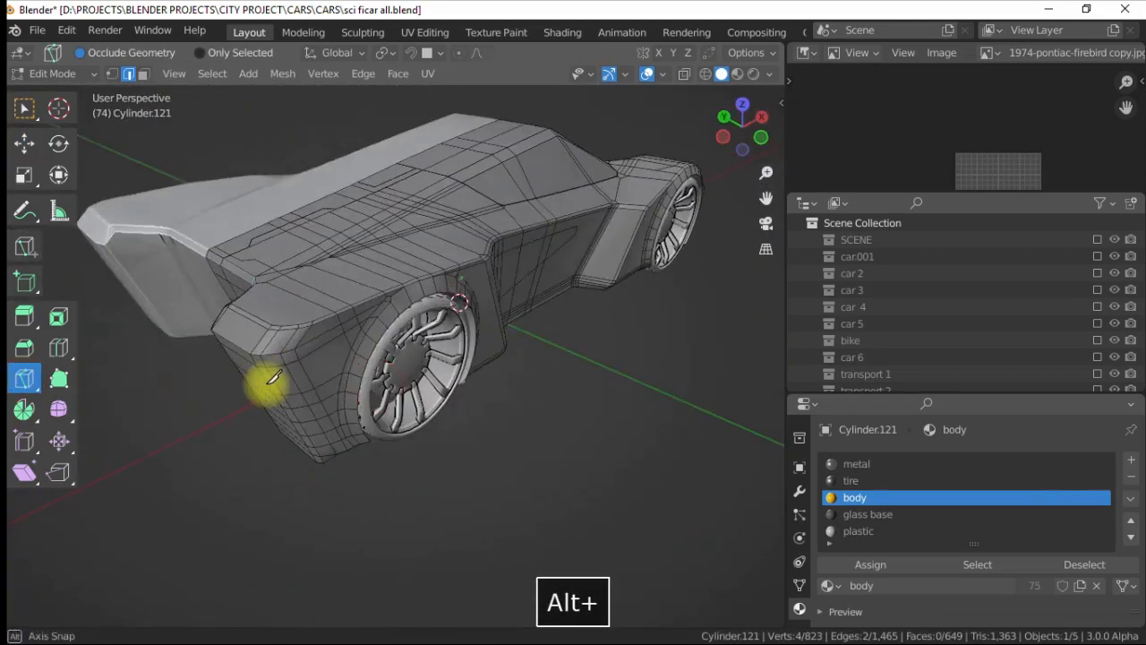
- Isolate the car body in local view and examine the topology of its front end
key(Tab)
key(KP_Divide)
alt+middle_drag(365, 374, 372, 349)
key(KP_Divide)
alt+middle_drag(324, 448, 319, 248)
key(Tab)
key(3)
key(KP_Divide)
key(k)
alt+middle_drag(439, 400, 367, 341)
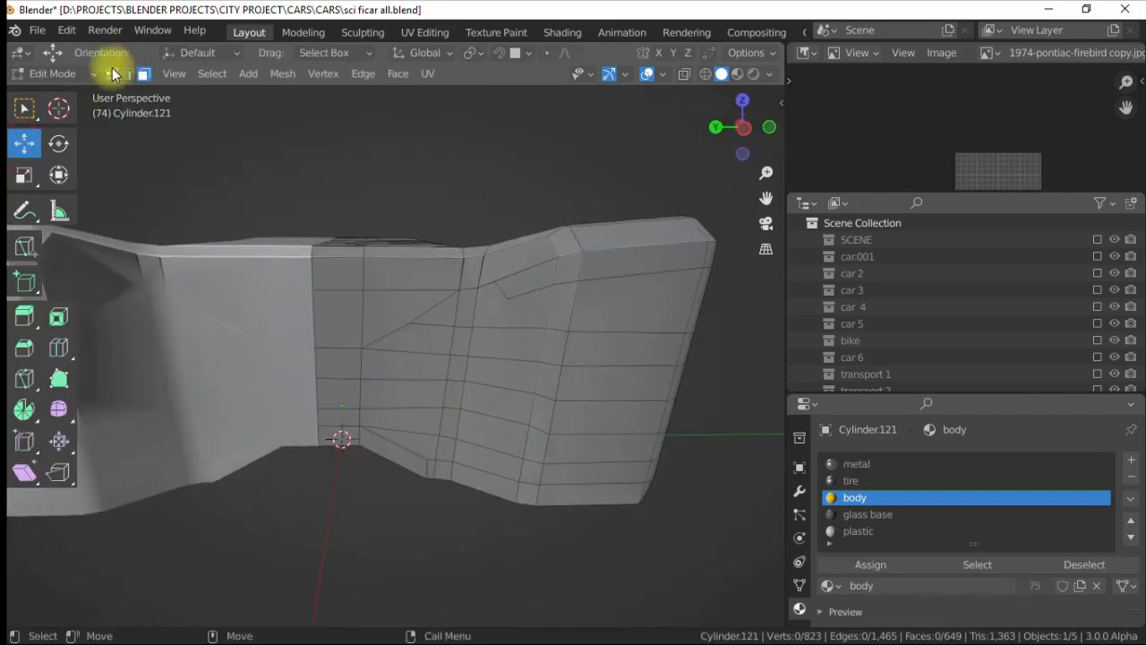
- Reposition the vertex in the middle of the front centre panel beside the diagonal edge
click(112, 74)
alt+middle_drag(394, 295, 426, 310)
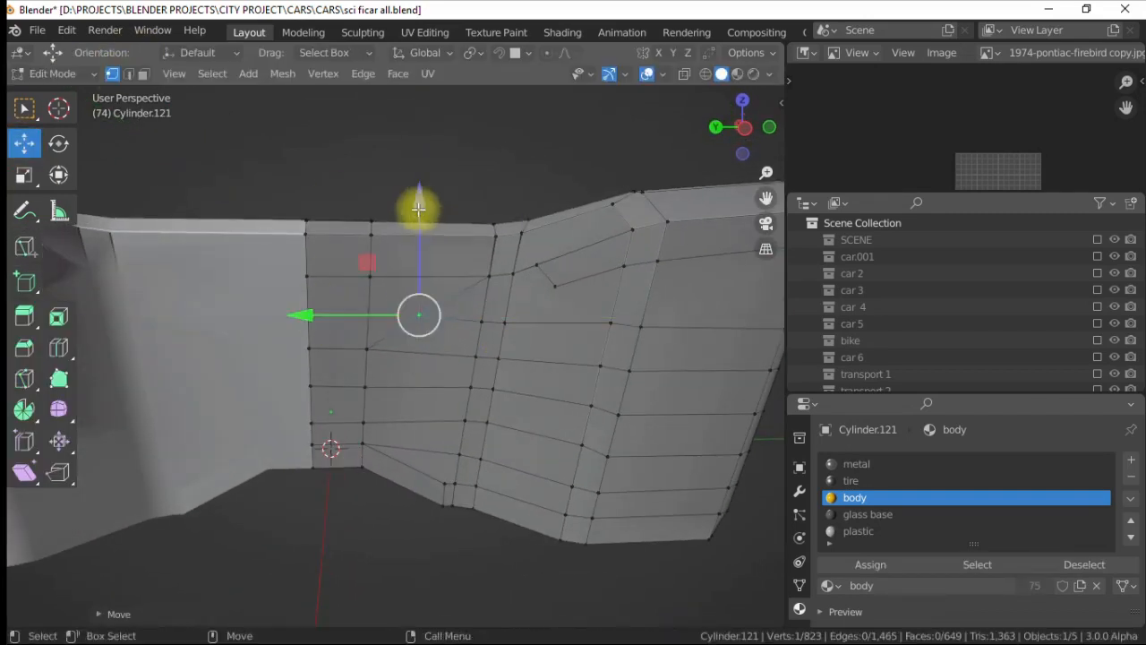
scroll(420, 251, down, 5)
scroll(455, 306, up, 2)
- Select the wedge-shaped panel faces behind the front wheel and extrude them inward along their normals to form a side recess
alt+middle_drag(491, 336, 186, 101)
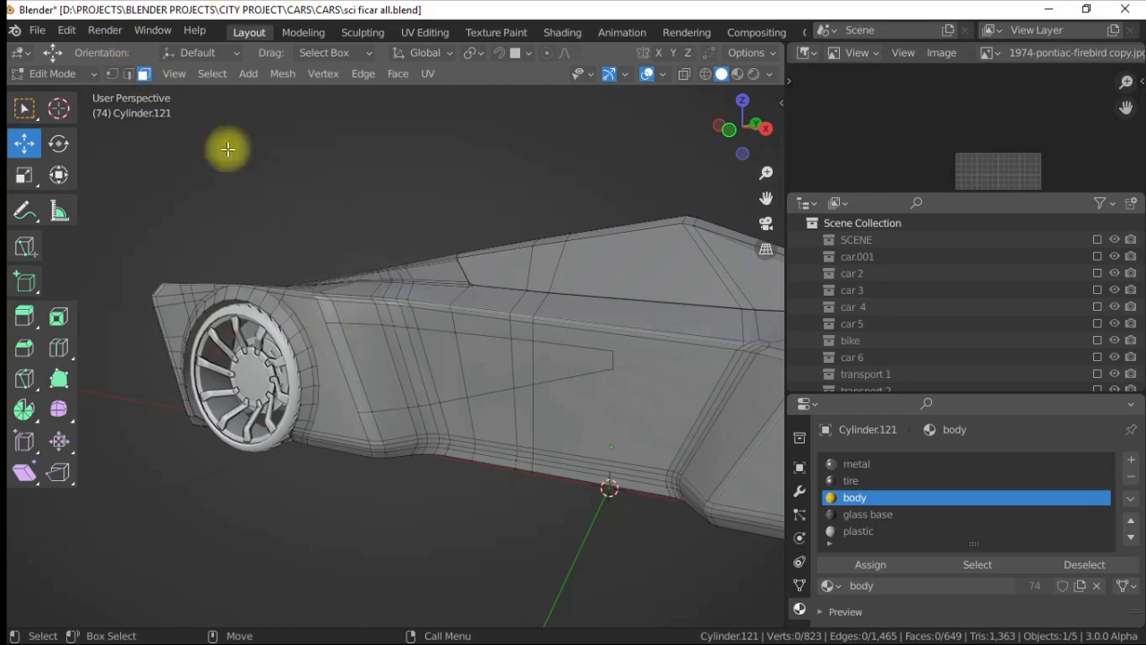
ctrl+click(341, 366)
scroll(394, 353, down, 1)
alt+middle_drag(467, 324, 356, 395)
right_click(352, 370)
click(270, 213)
click(281, 222)
alt+drag(285, 222, 449, 342)
click(24, 176)
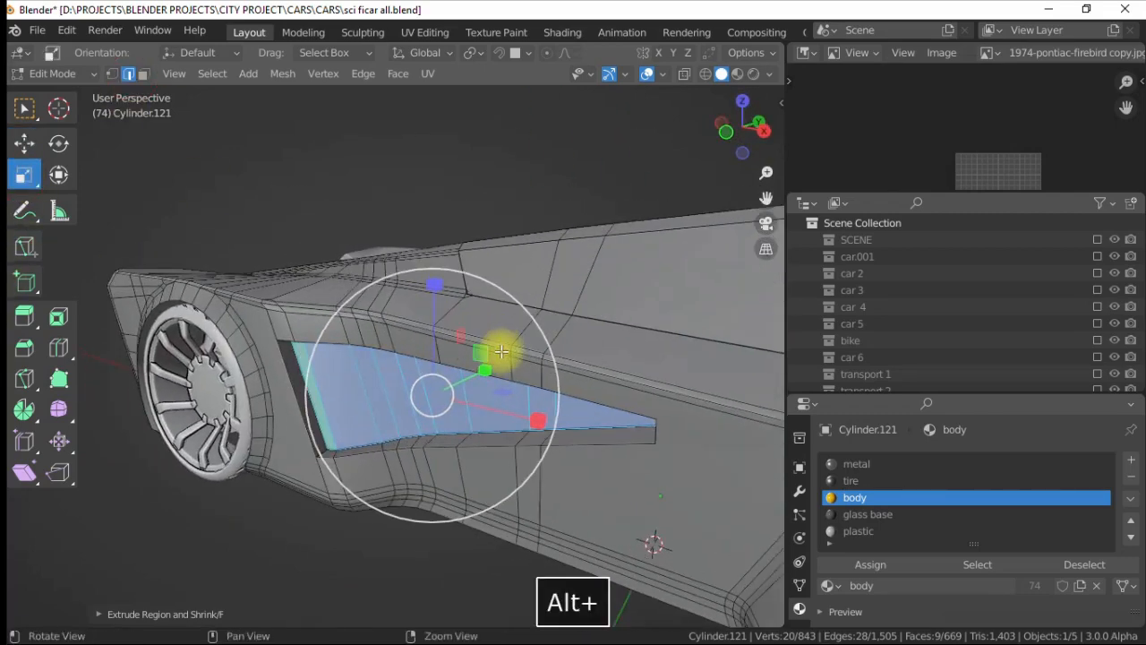
alt+drag(510, 368, 363, 380)
- Select the corner edges of the wedge-shaped side recess and bevel them into rounded corners
click(327, 459)
shift+click(259, 276)
alt+drag(358, 322, 632, 363)
right_click(260, 269)
click(206, 212)
click(231, 184)
scroll(393, 299, down, 4)
scroll(573, 353, up, 3)
alt+drag(410, 335, 533, 315)
click(575, 277)
- Select the edge loop outlining the wedge-shaped side recess
scroll(493, 236, down, 4)
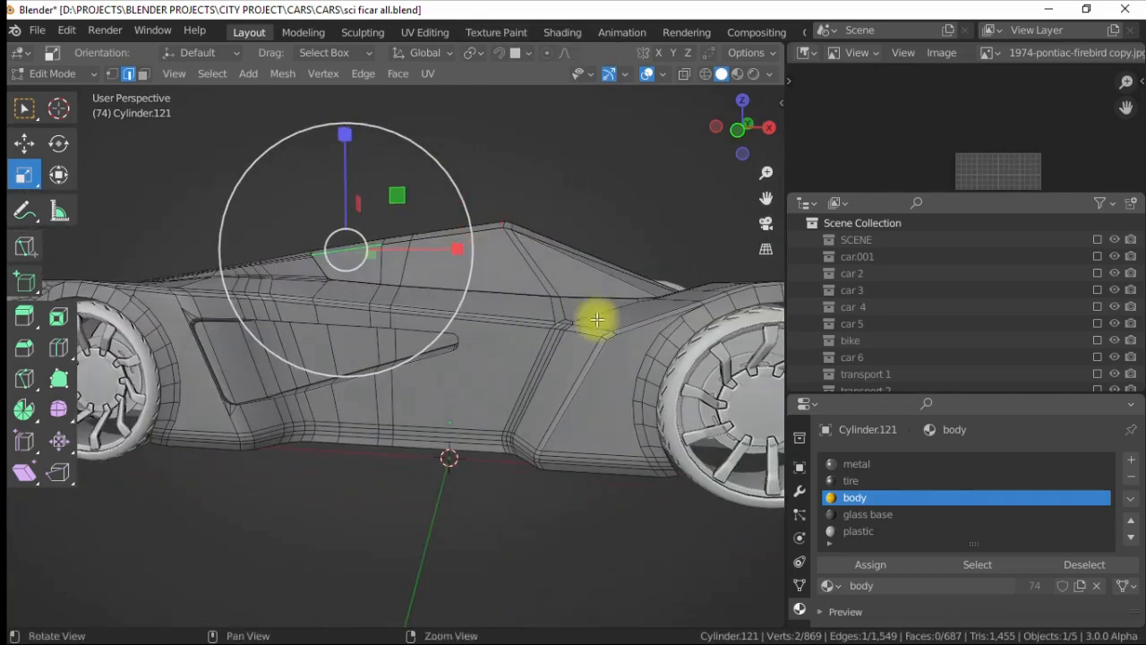
alt+right_drag(343, 350, 492, 401)
alt+drag(492, 401, 410, 390)
double_click(489, 426)
alt+drag(484, 427, 396, 425)
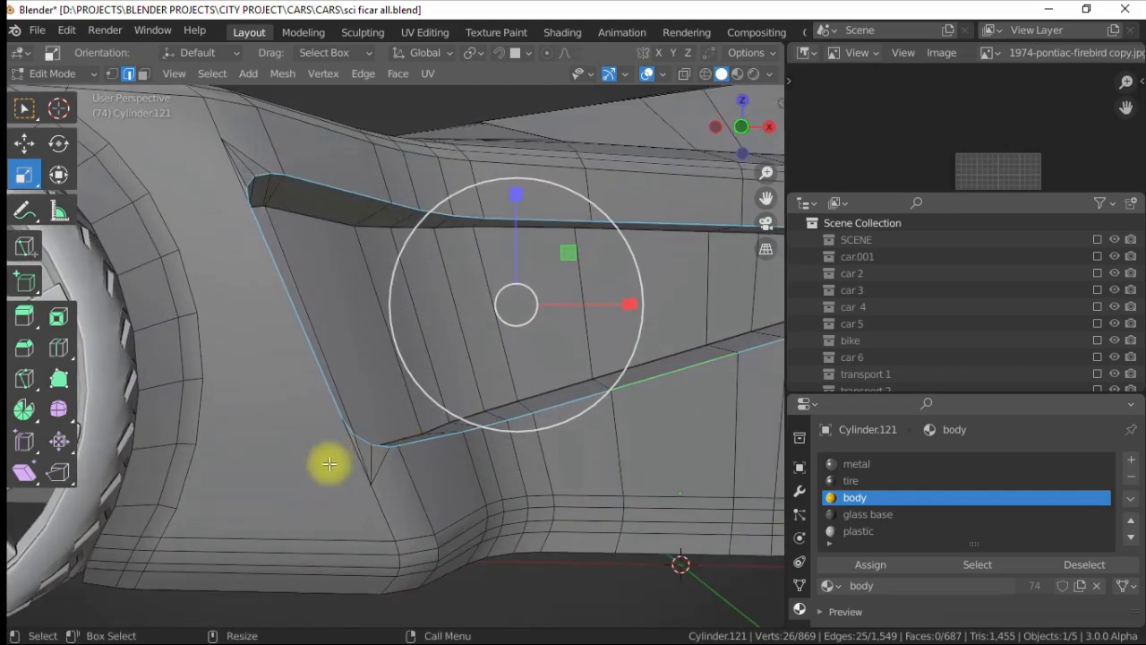
- Dissolve the stray edges at the lower and upper front corners of the side recess
click(374, 466)
alt+drag(374, 466, 341, 449)
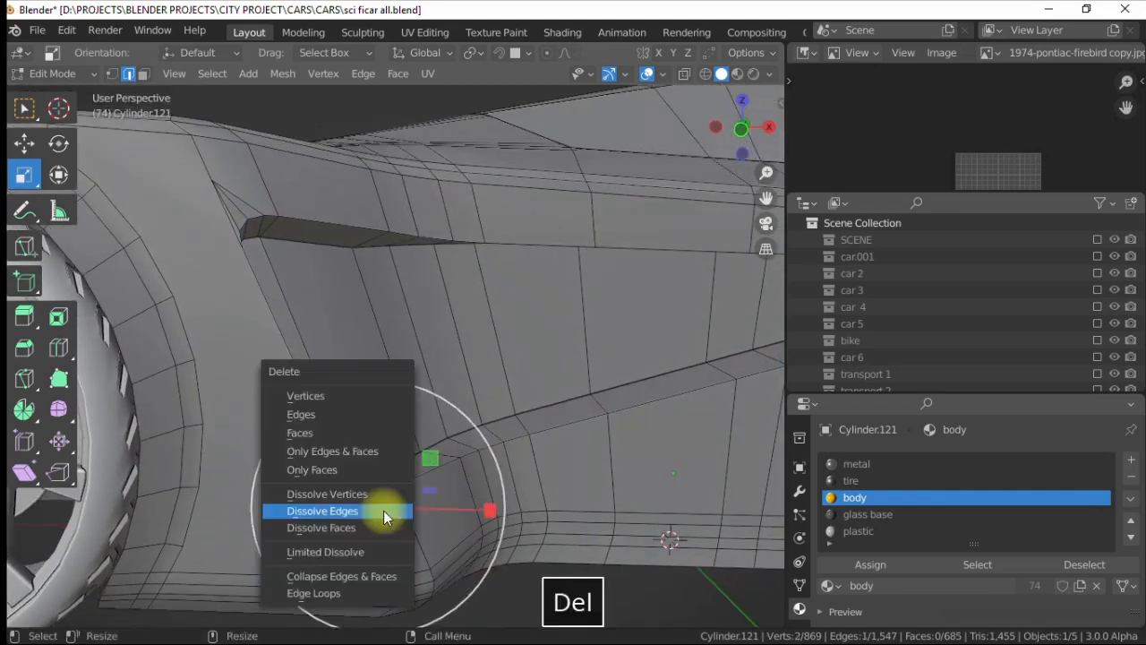
click(384, 517)
alt+drag(384, 517, 333, 402)
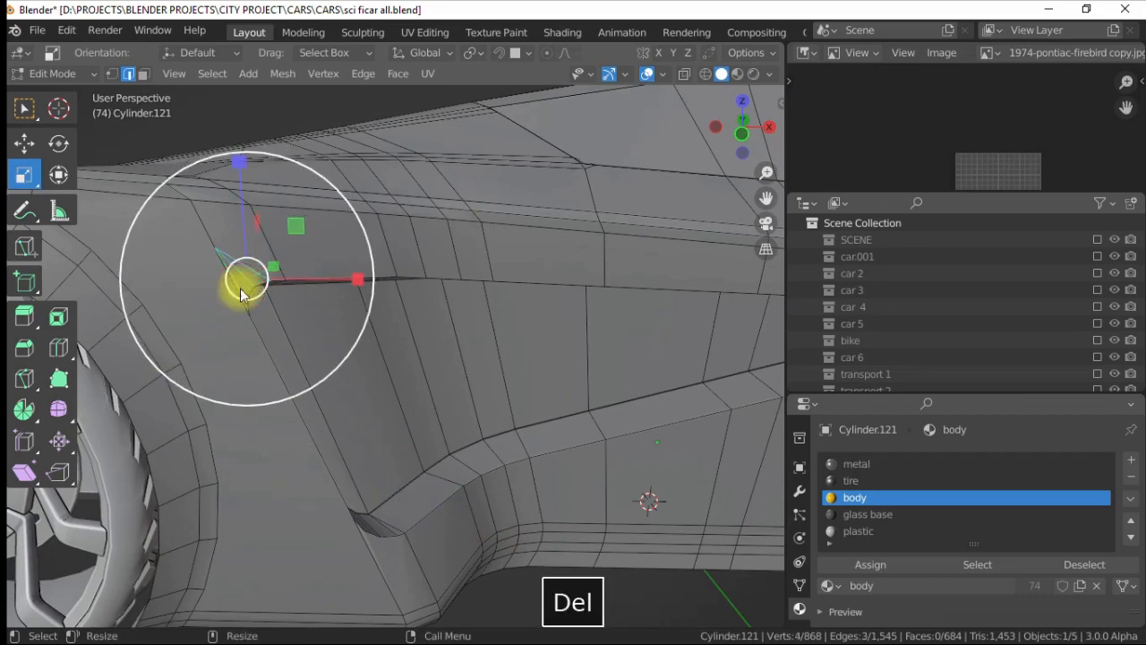
key(Delete)
click(240, 295)
- Select the complete outer edge loop of the cleaned-up side recess, including its pointed rear end
scroll(268, 293, down, 2)
alt+drag(549, 301, 514, 313)
double_click(429, 307)
shift+click(651, 347)
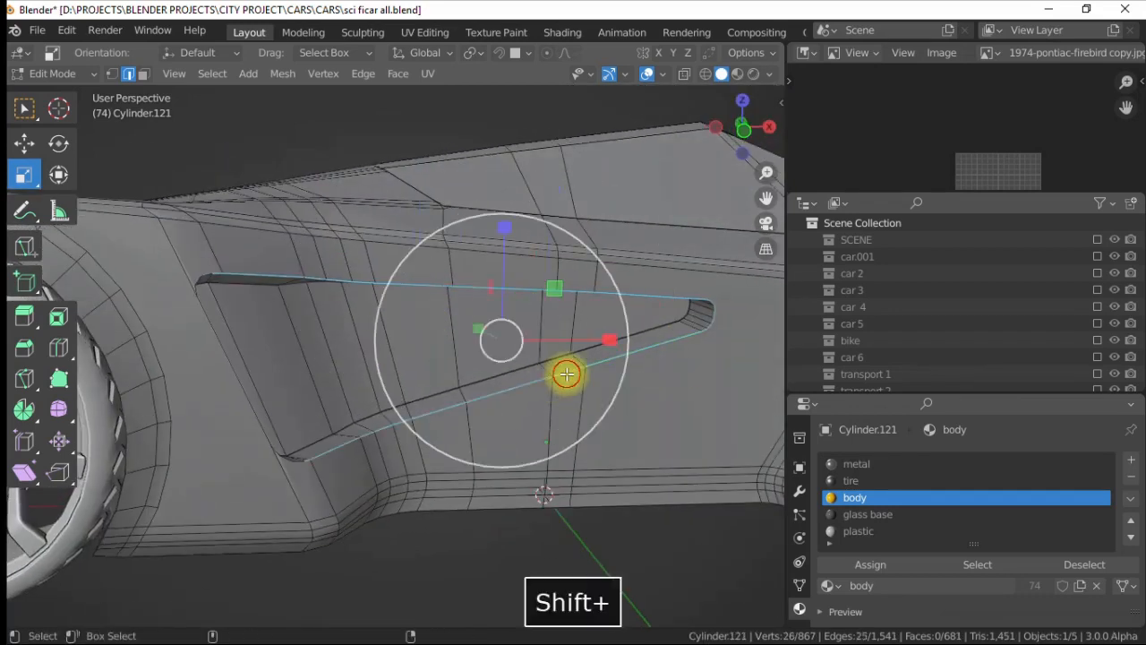
alt+drag(203, 271, 425, 373)
- Try a wide bevel on the side recess outline and undo it
right_click(364, 235)
click(349, 212)
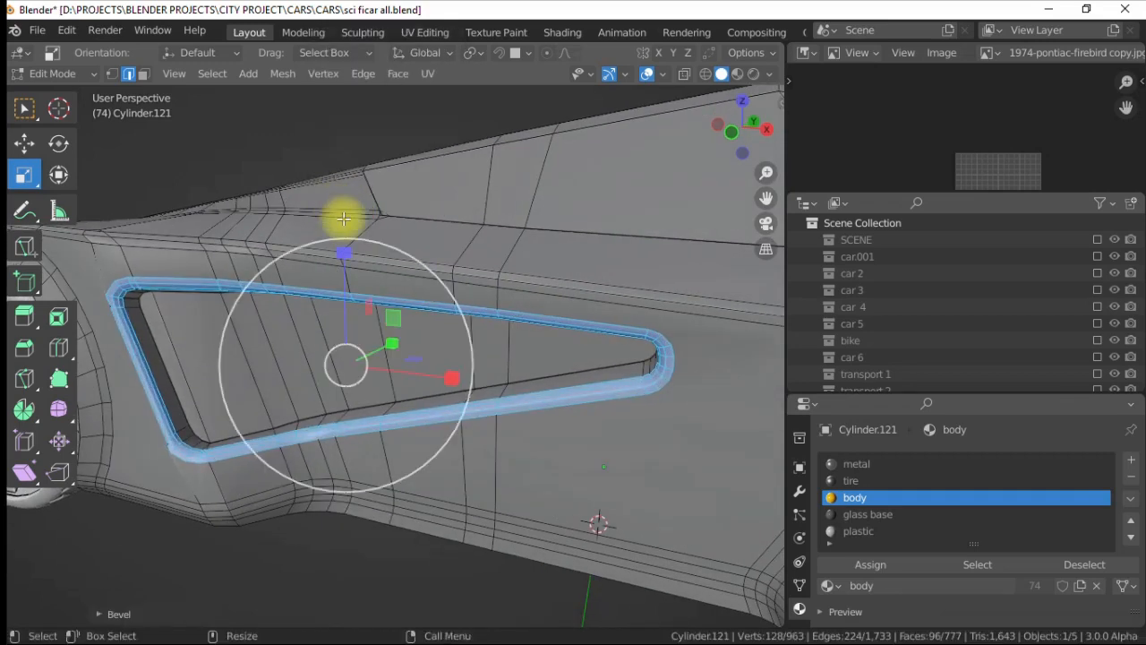
alt+drag(344, 218, 384, 233)
key(ctrl+z)
- Bevel the side recess outline with a narrow multi-segment bevel and clear the loop selection
right_click(467, 302)
click(428, 213)
click(409, 199)
click(406, 197)
scroll(394, 232, down, 3)
alt+drag(380, 284, 361, 310)
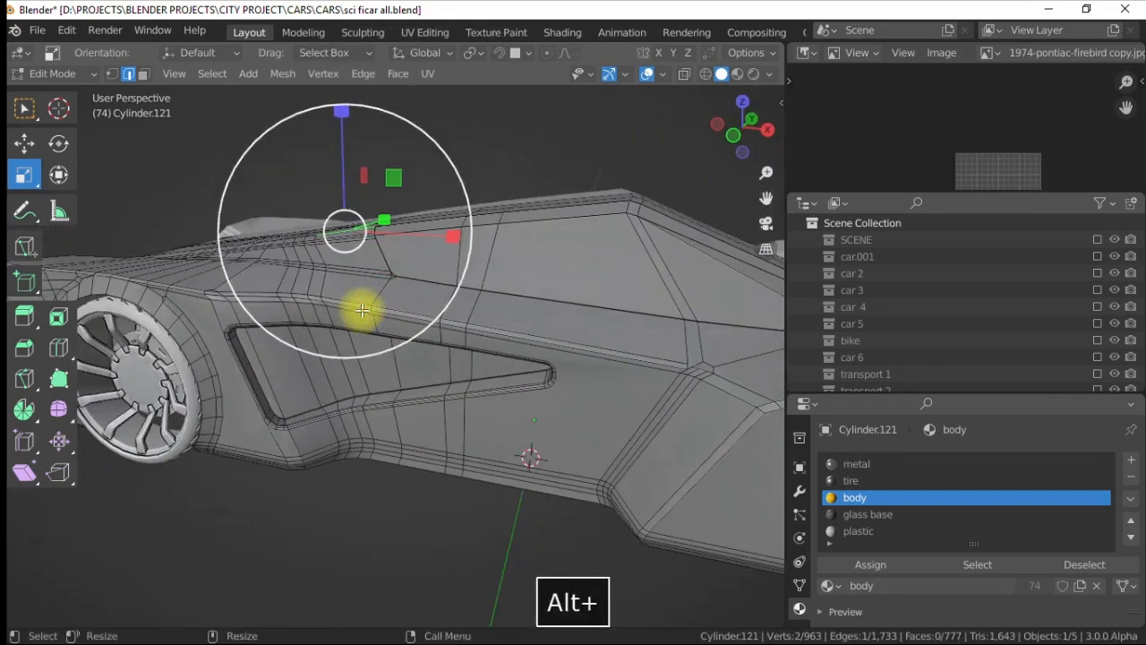
- Examine the side recess and body shading in Material Preview, and return to solid shading
key(Tab)
scroll(368, 532, down, 2)
alt+drag(368, 532, 419, 513)
click(706, 74)
click(736, 74)
mouse_move(523, 240)
alt+mouse_down()
mouse_move(424, 264)
mouse_move(410, 247)
alt+mouse_up()
alt+drag(446, 298, 291, 273)
scroll(293, 274, up, 2)
click(721, 74)
alt+drag(358, 315, 392, 321)
- Select the diagonal edge across the rear side window of the body and bevel it
click(394, 322)
key(Tab)
scroll(402, 309, up, 2)
click(480, 160)
alt+drag(385, 274, 400, 313)
scroll(378, 309, up, 2)
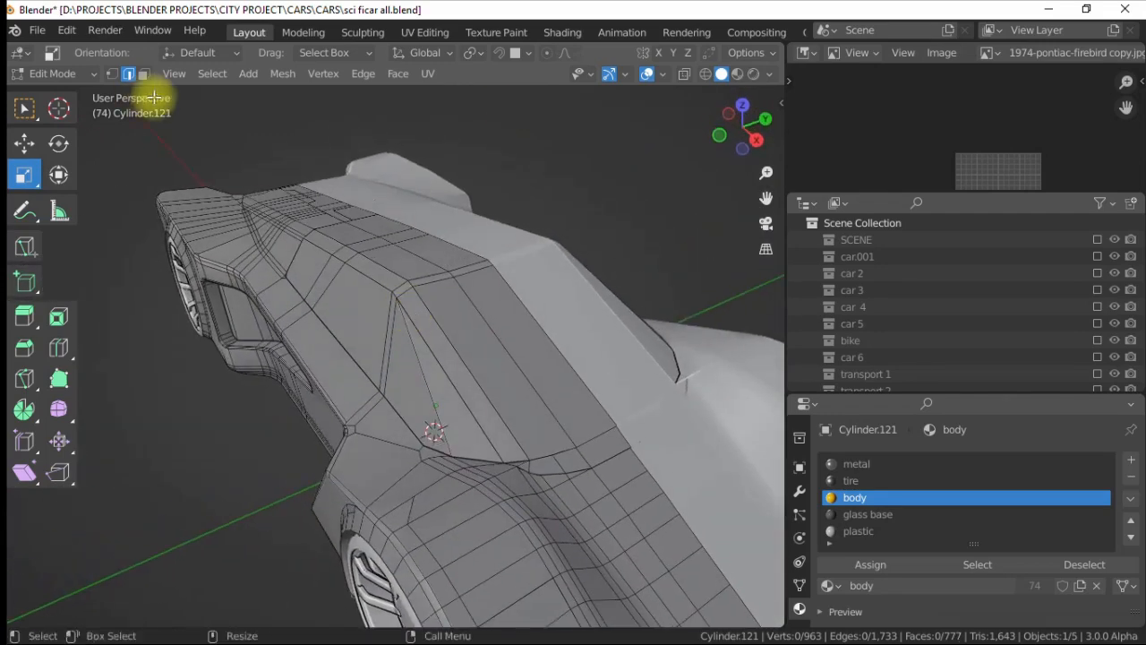
scroll(430, 358, up, 2)
click(439, 374)
right_click(387, 218)
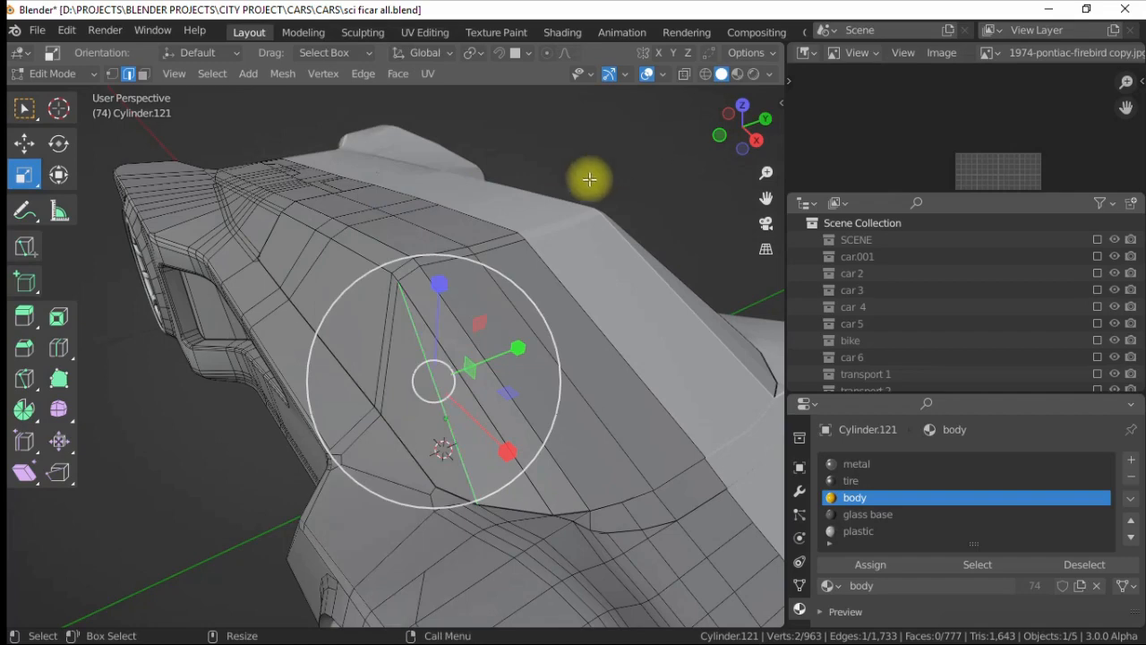
right_click(384, 215)
click(385, 215)
click(333, 204)
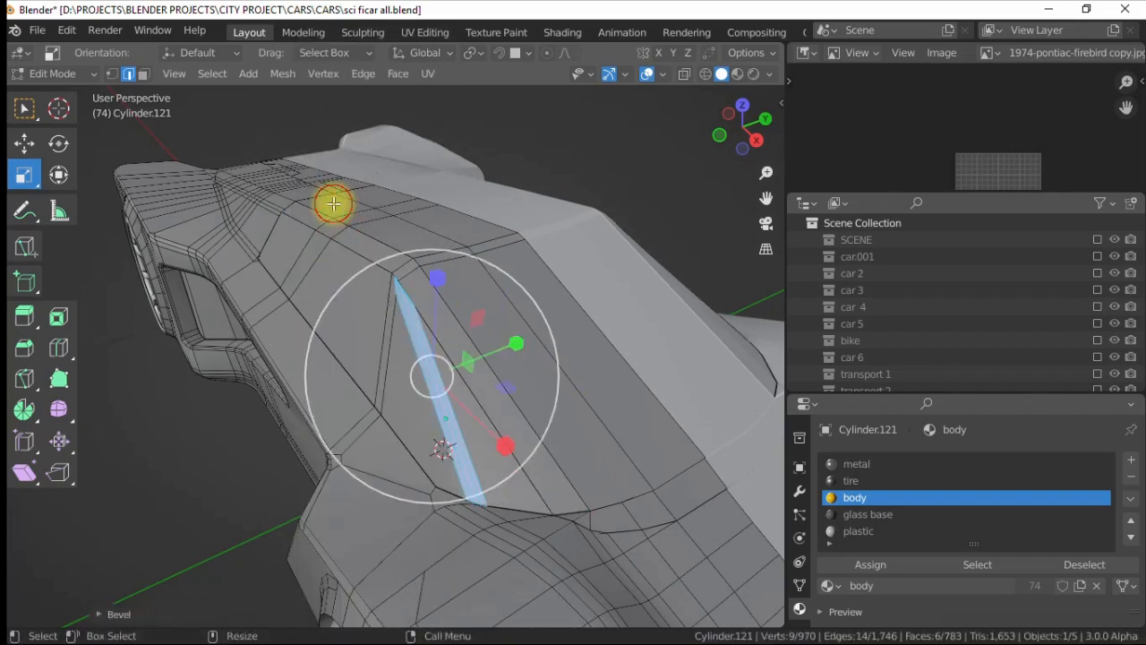
click(330, 206)
- Merge the surplus vertices at the upper end of the side window bevel and adjust the vertex beside it
alt+drag(340, 219, 572, 323)
alt+right_drag(577, 319, 561, 327)
alt+drag(560, 326, 295, 287)
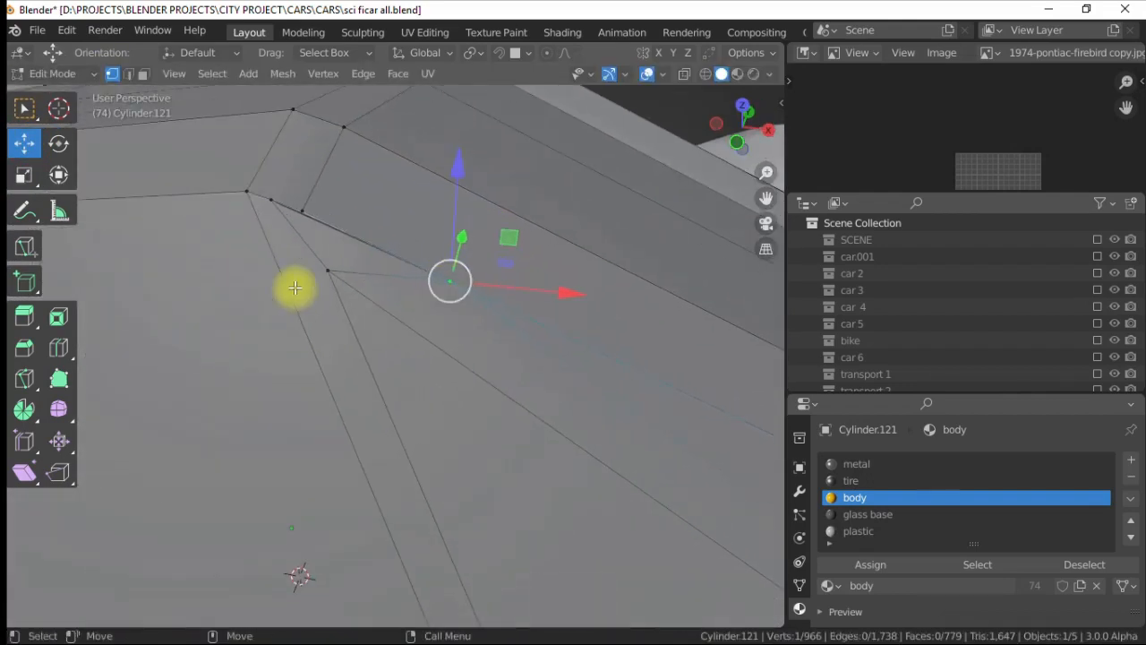
key(bracketright)
click(324, 266)
scroll(324, 266, down, 9)
- Select all faces sharing the glass base material and clear the selection
alt+drag(412, 336, 401, 362)
key(3)
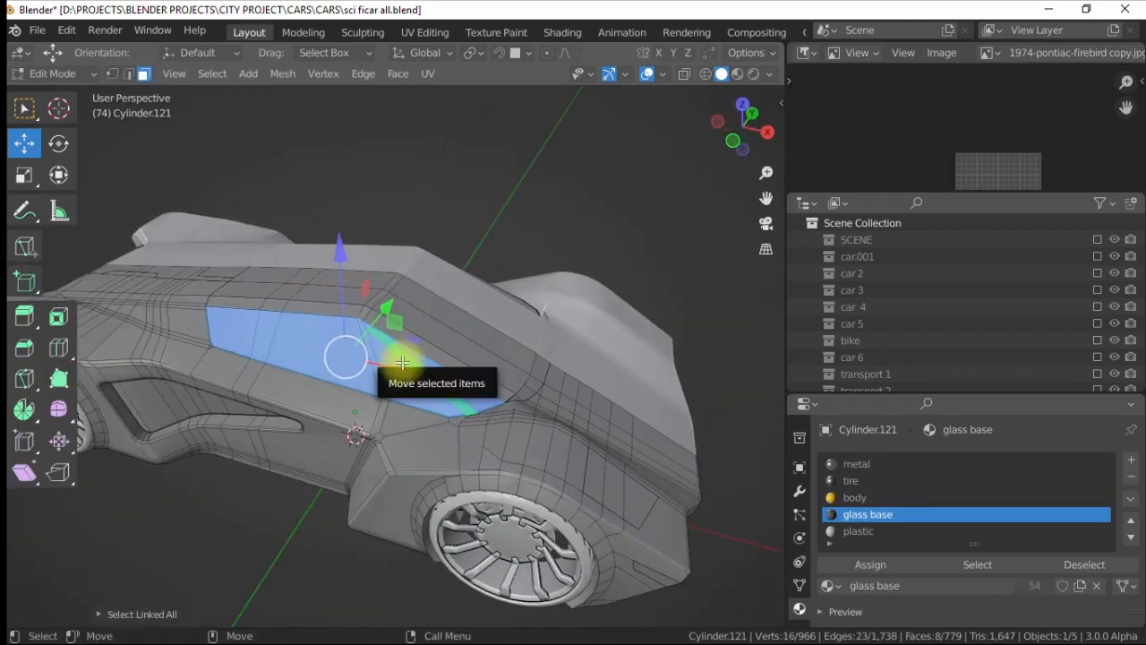
scroll(403, 363, up, 2)
alt+drag(332, 371, 260, 386)
key(alt+a)
- Select the door area faces covering the side window, the band beneath it and the lower panel around the recess tip
click(350, 335)
alt+drag(303, 468, 299, 434)
ctrl+shift+click(275, 400)
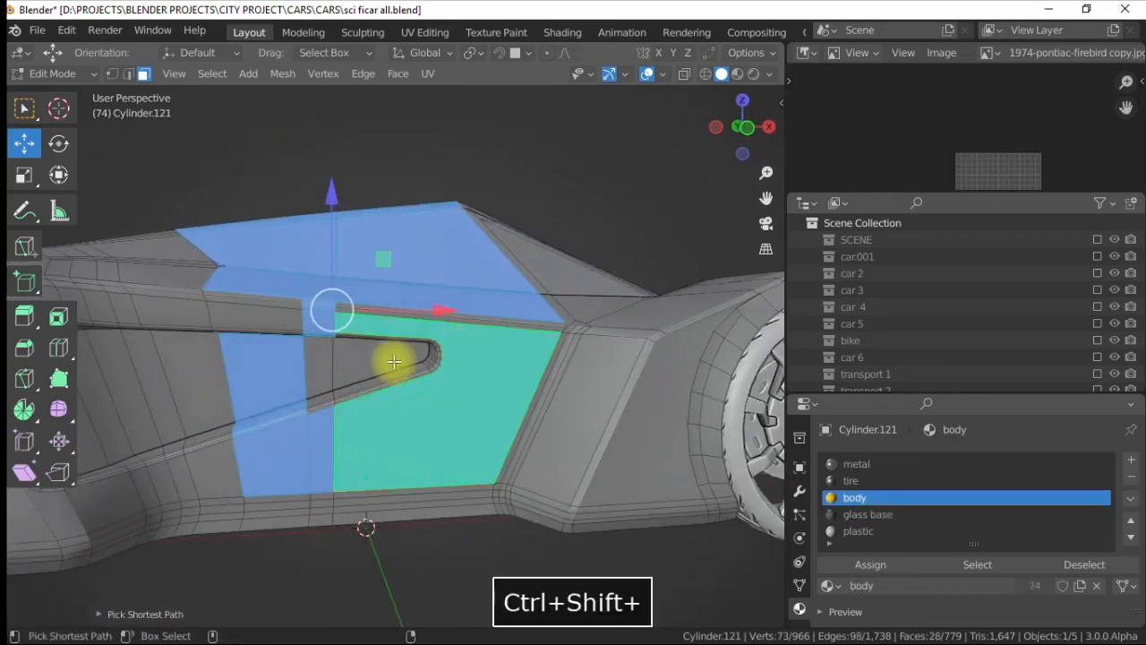
shift+drag(392, 334, 392, 335)
alt+drag(392, 335, 456, 423)
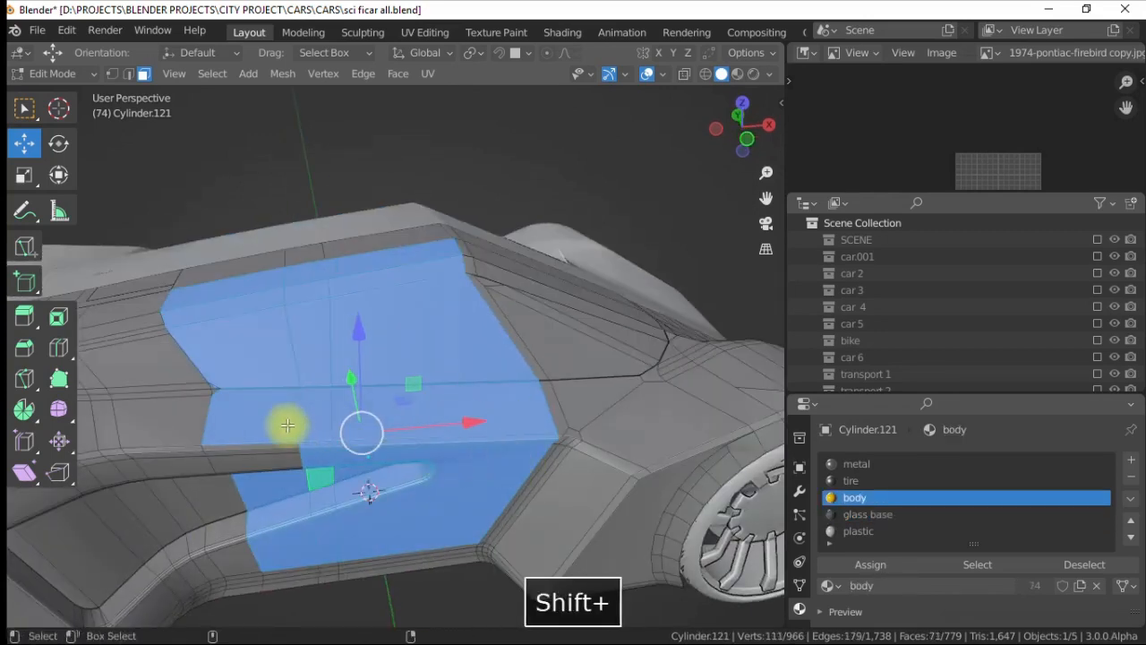
- Add the remaining small faces near the recess to the door selection
alt+drag(365, 483, 376, 399)
scroll(379, 427, down, 5)
scroll(350, 435, up, 5)
scroll(376, 399, up, 2)
shift+click(287, 459)
- Cut an extra edge at the front end of the band beneath the side window and move the corner vertex there
scroll(284, 508, down, 6)
alt+drag(314, 448, 478, 407)
scroll(353, 356, up, 2)
scroll(479, 387, up, 5)
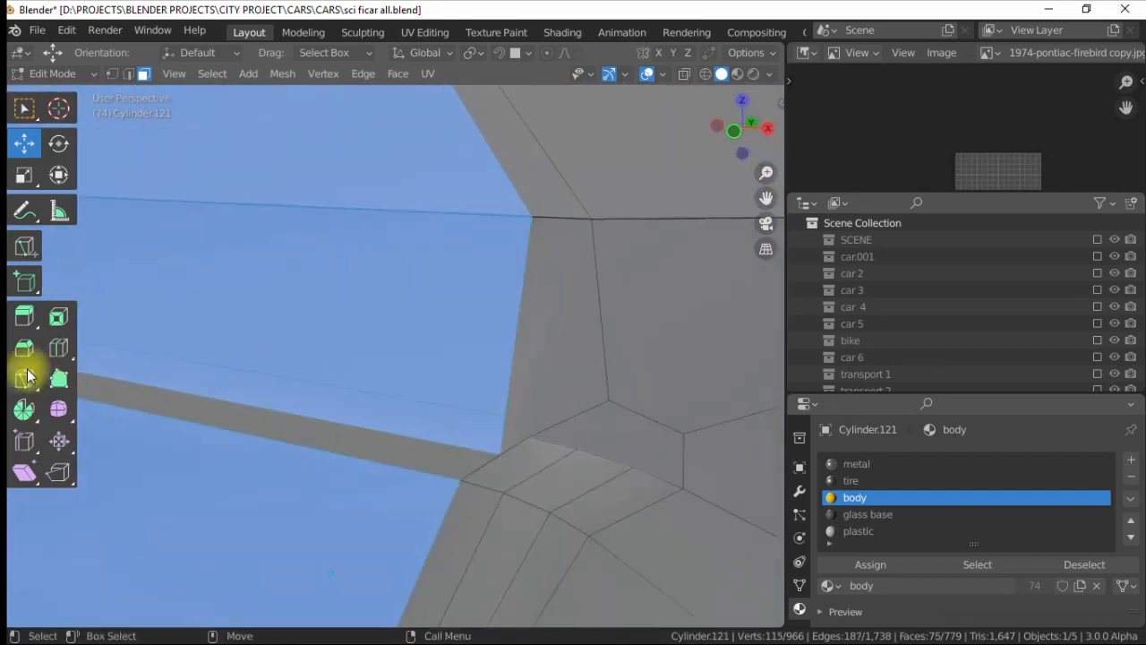
click(534, 382)
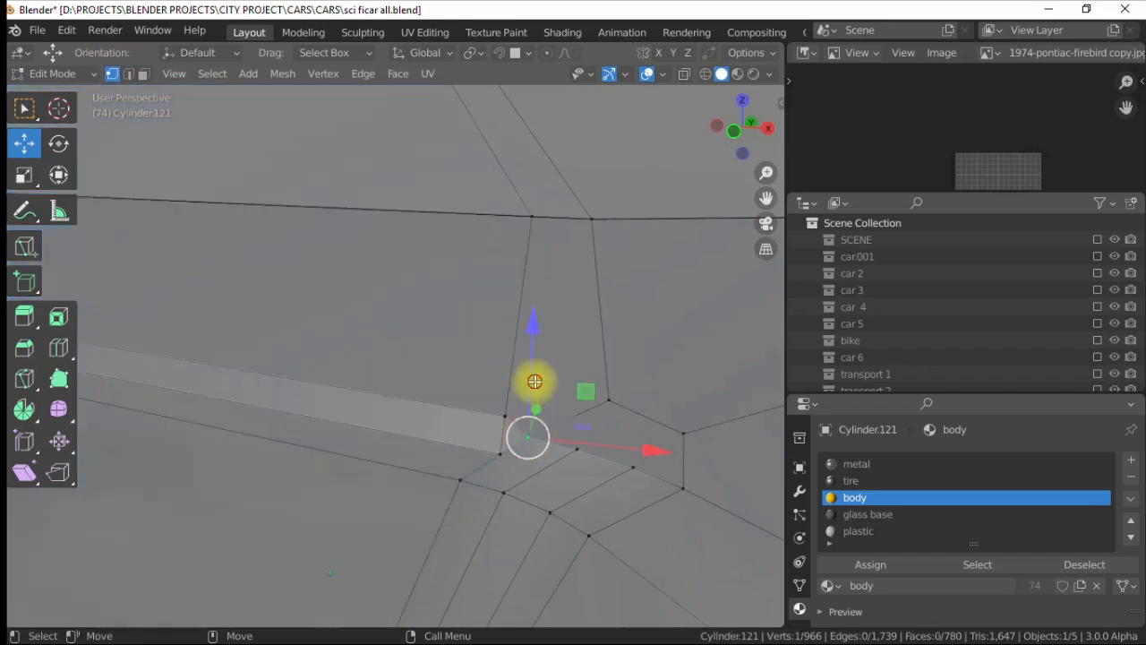
click(538, 380)
alt+drag(537, 381, 125, 391)
click(336, 354)
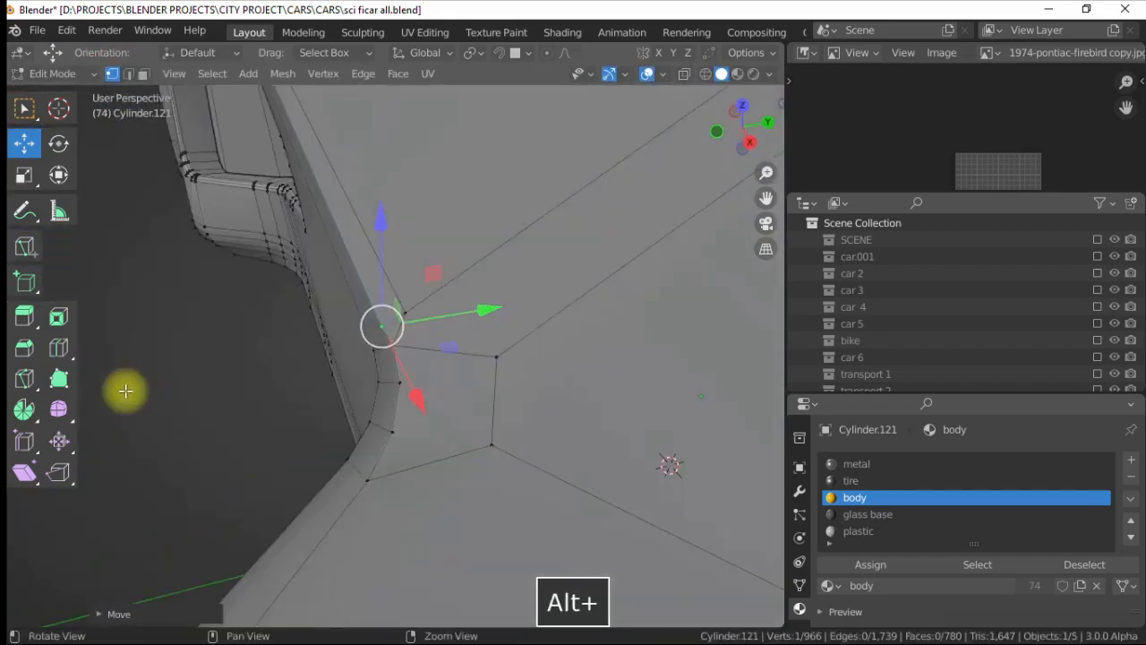
- Connect the moved vertex to the front corner of the bevel strip with a Knife cut
click(474, 309)
alt+drag(475, 309, 394, 278)
alt+drag(404, 195, 414, 209)
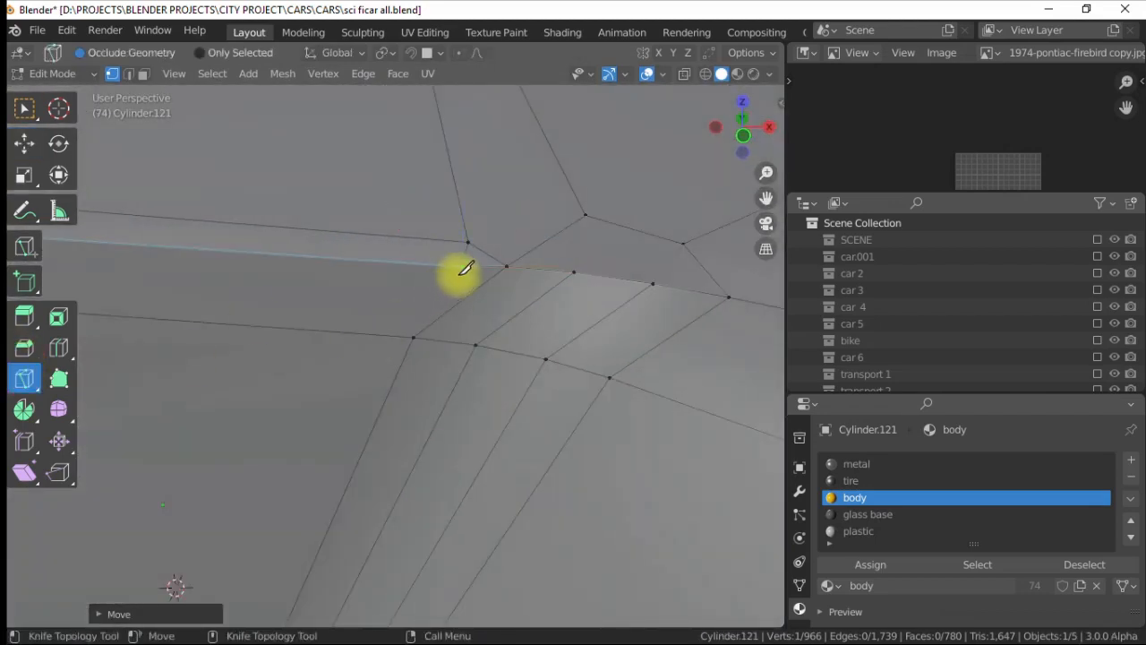
key(4)
scroll(317, 244, down, 2)
- Select the side window faces together with the band beneath them and the strip above the window
alt+drag(317, 244, 263, 269)
alt+right_drag(264, 269, 348, 313)
key(3)
alt+drag(349, 312, 356, 312)
alt+drag(494, 334, 465, 321)
shift+click(470, 325)
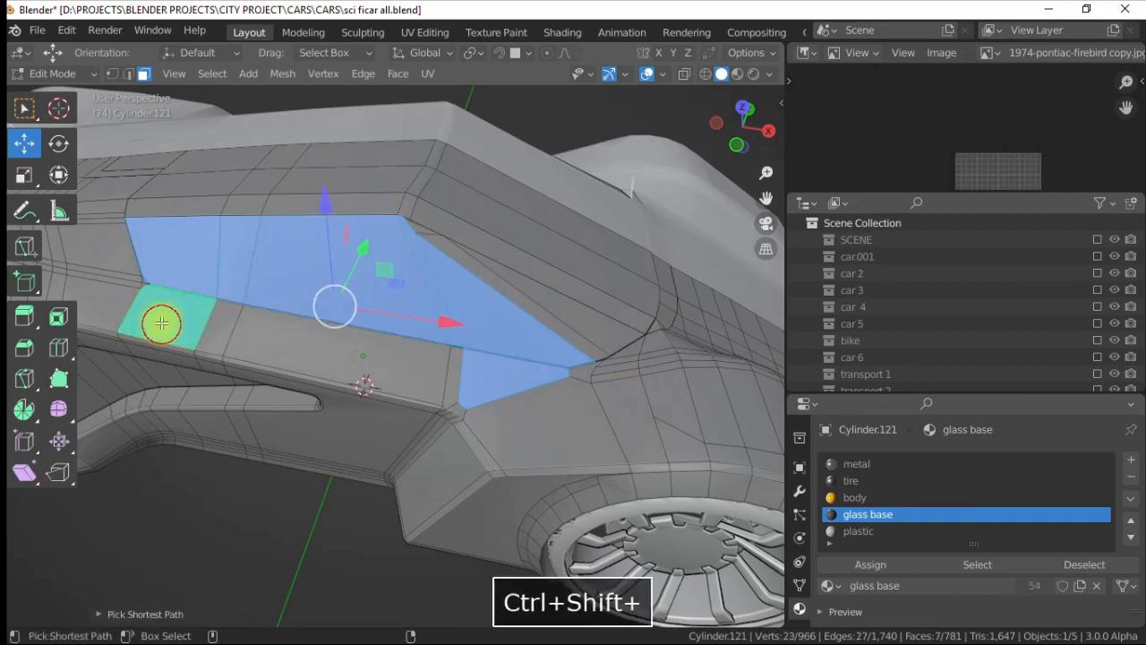
ctrl+shift+click(295, 179)
alt+drag(221, 210, 429, 305)
scroll(430, 306, down, 4)
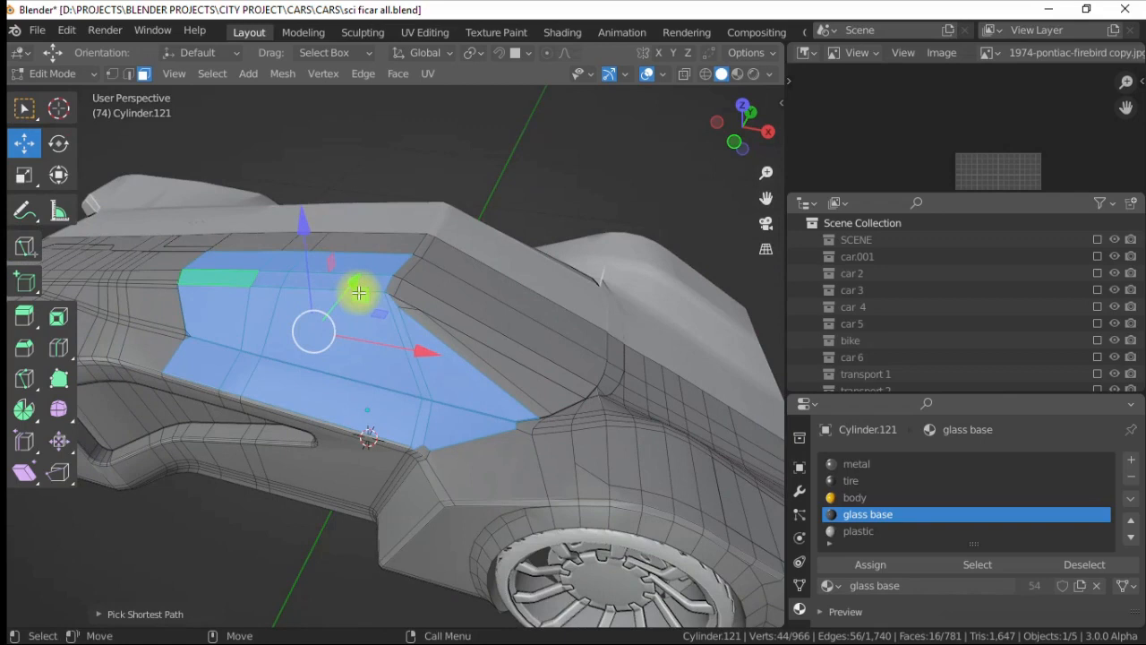
- Restart the door selection from the faces of the band beneath the side window
alt+drag(315, 317, 333, 226)
click(333, 233)
scroll(332, 233, up, 2)
alt+drag(449, 150, 460, 181)
click(461, 181)
alt+drag(378, 309, 379, 284)
key(ctrl+l)
scroll(381, 262, down, 4)
click(377, 332)
alt+drag(377, 332, 395, 363)
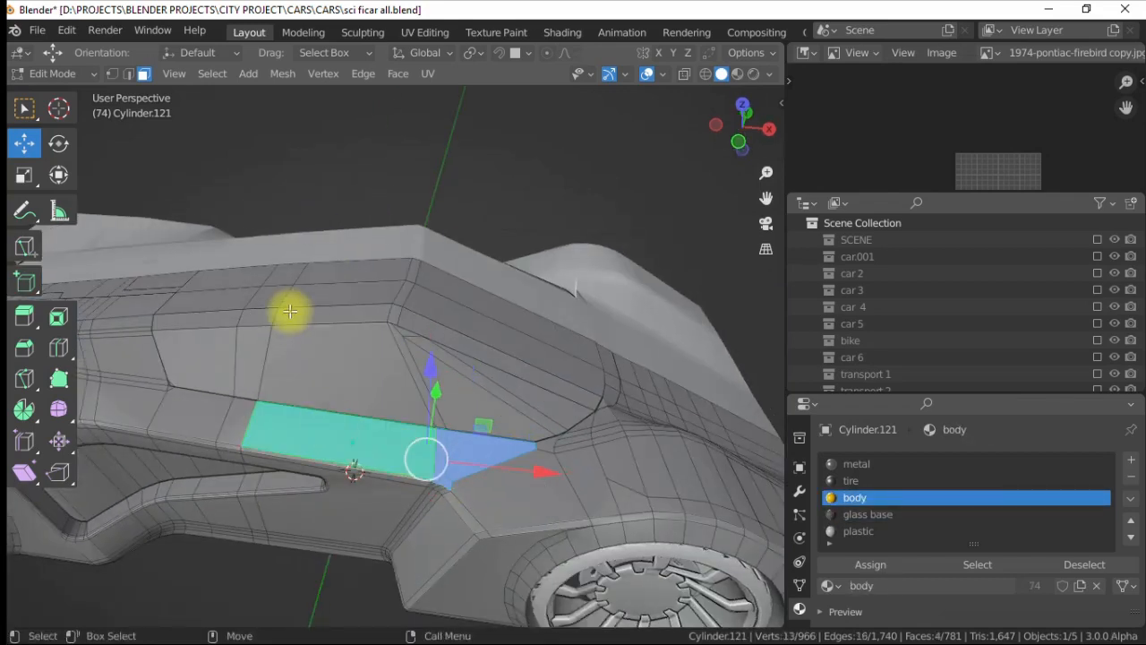
- Add the side window, the strip above it, the recess tip and the lower panel to the door selection
ctrl+shift+click(257, 312)
alt+drag(257, 312, 386, 414)
shift+click(287, 394)
scroll(287, 393, up, 5)
shift+click(325, 318)
shift+click(563, 435)
scroll(564, 435, down, 4)
alt+drag(563, 435, 394, 387)
ctrl+shift+click(392, 385)
alt+drag(450, 457, 328, 260)
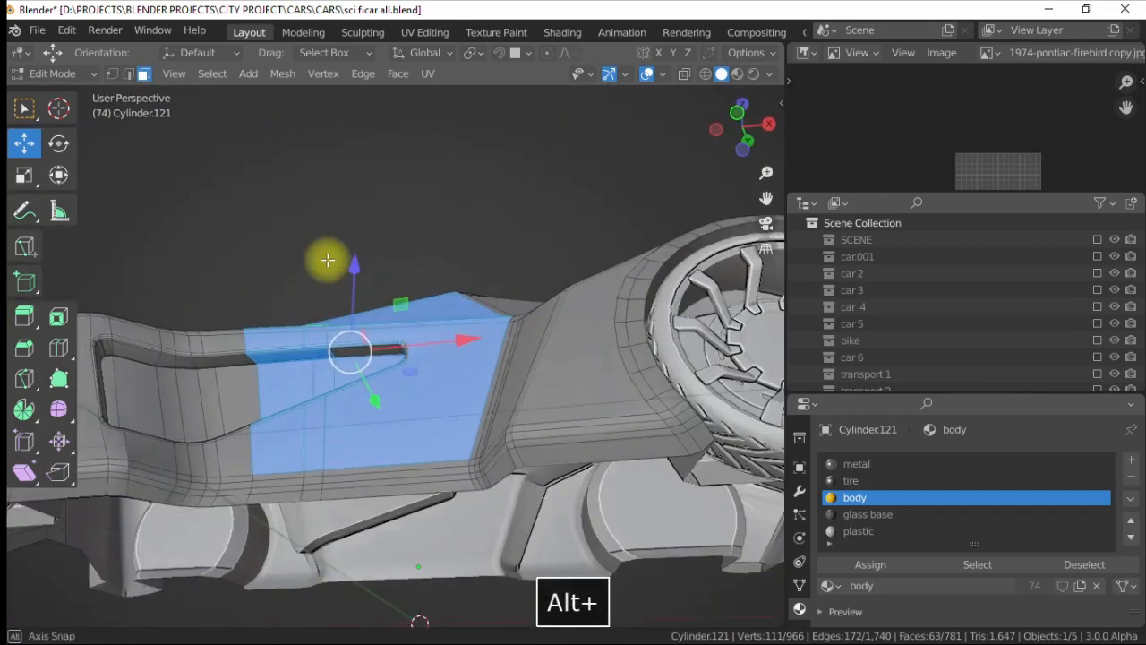
- Extend the door selection rearward over the band, the recess floor and the panel below the recess
scroll(309, 396, up, 4)
alt+drag(309, 397, 359, 421)
scroll(521, 482, down, 4)
mouse_move(313, 371)
alt+mouse_down()
mouse_move(299, 358)
mouse_move(340, 378)
mouse_move(289, 413)
mouse_move(371, 428)
mouse_move(309, 354)
alt+mouse_up()
alt+drag(407, 444, 351, 283)
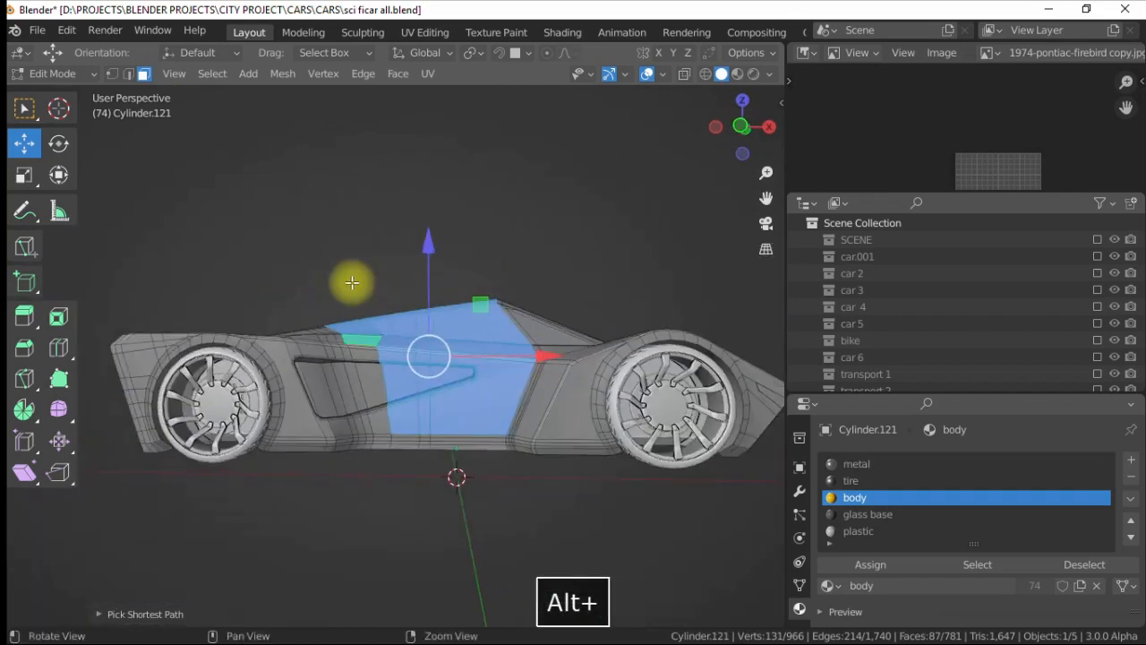
scroll(366, 333, up, 4)
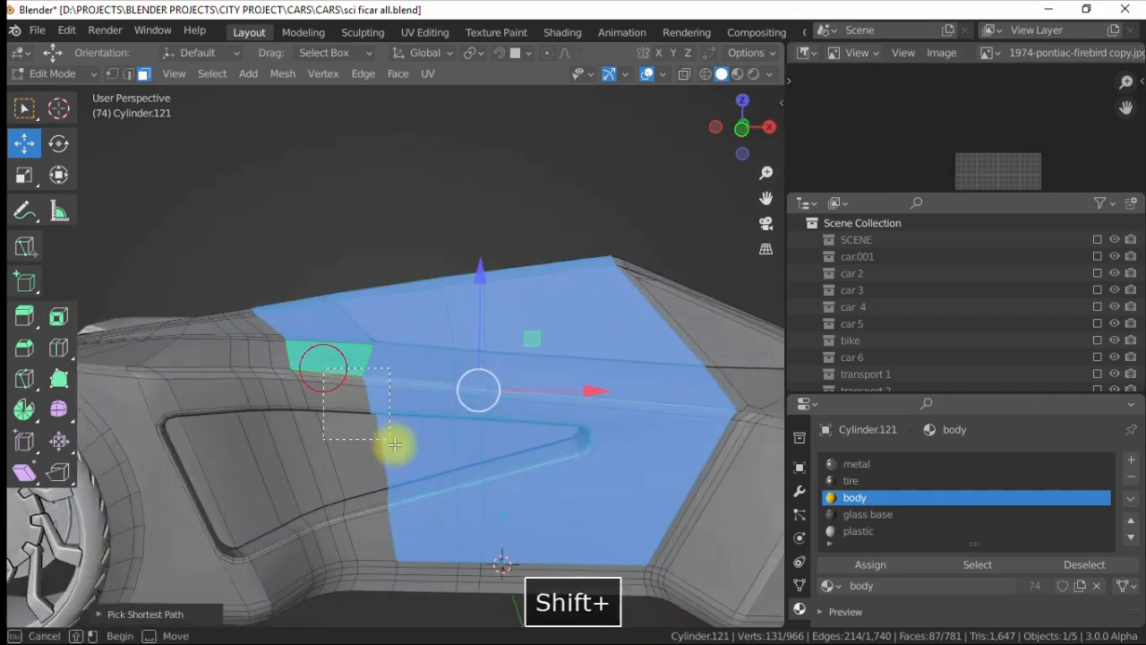
alt+drag(365, 547, 319, 407)
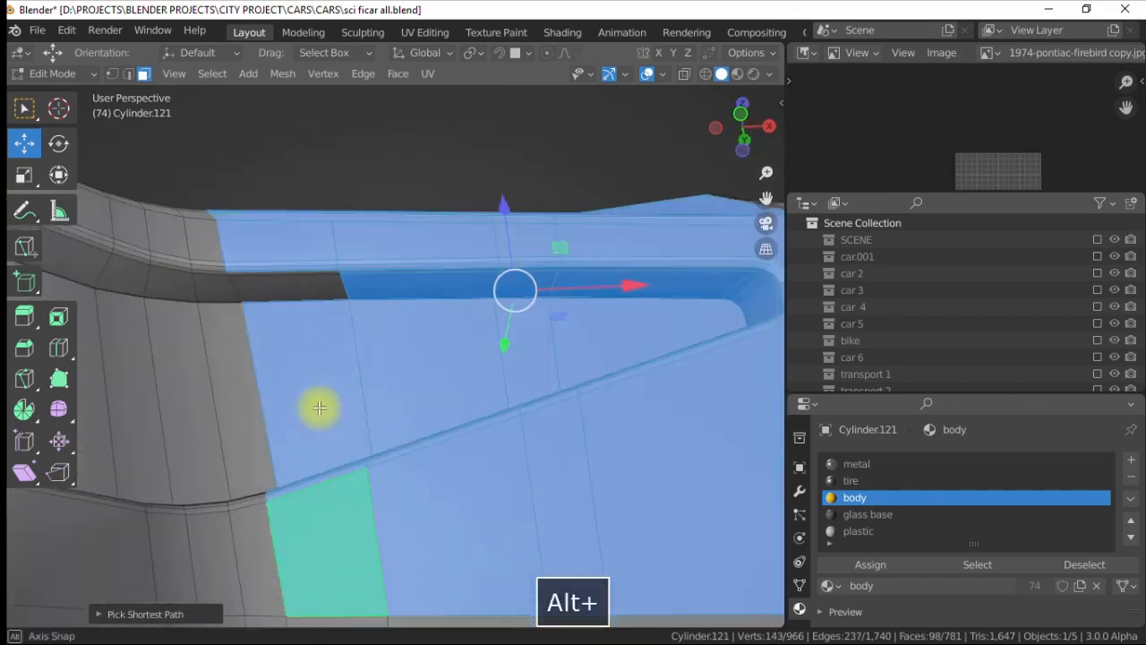
alt+drag(271, 270, 338, 327)
- Add the missing faces on the recess's upper wall to complete the door selection
scroll(348, 396, down, 4)
scroll(402, 360, down, 3)
alt+right_drag(338, 327, 309, 315)
shift+click(336, 433)
alt+drag(309, 315, 301, 289)
alt+right_drag(302, 289, 335, 246)
alt+drag(336, 246, 358, 230)
alt+right_drag(358, 230, 430, 331)
alt+drag(430, 331, 468, 389)
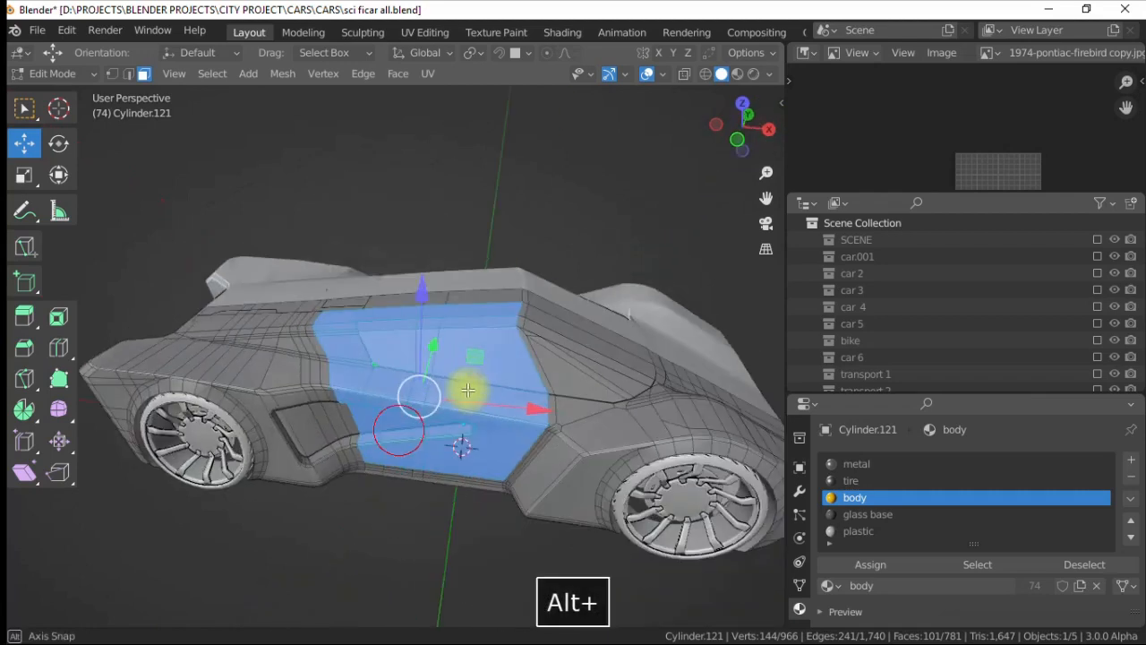
- Separate the selected door faces into their own object and leave mesh editing
right_click(373, 578)
mouse_move(345, 472)
click(488, 473)
key(Tab)
click(444, 346)
mouse_move(444, 345)
alt+mouse_down()
mouse_move(552, 377)
mouse_move(456, 331)
alt+mouse_up()
- Switch the viewport to material preview shading and open the body mesh for editing
click(756, 76)
alt+drag(716, 125, 403, 248)
click(393, 190)
click(370, 278)
key(3)
- Split the mesh along the rear deck's panel line beside the centre strip and clear the selection
click(392, 300)
key(bracketright)
click(484, 308)
alt+drag(484, 281, 401, 292)
alt+drag(401, 292, 471, 334)
scroll(435, 335, up, 3)
click(373, 335)
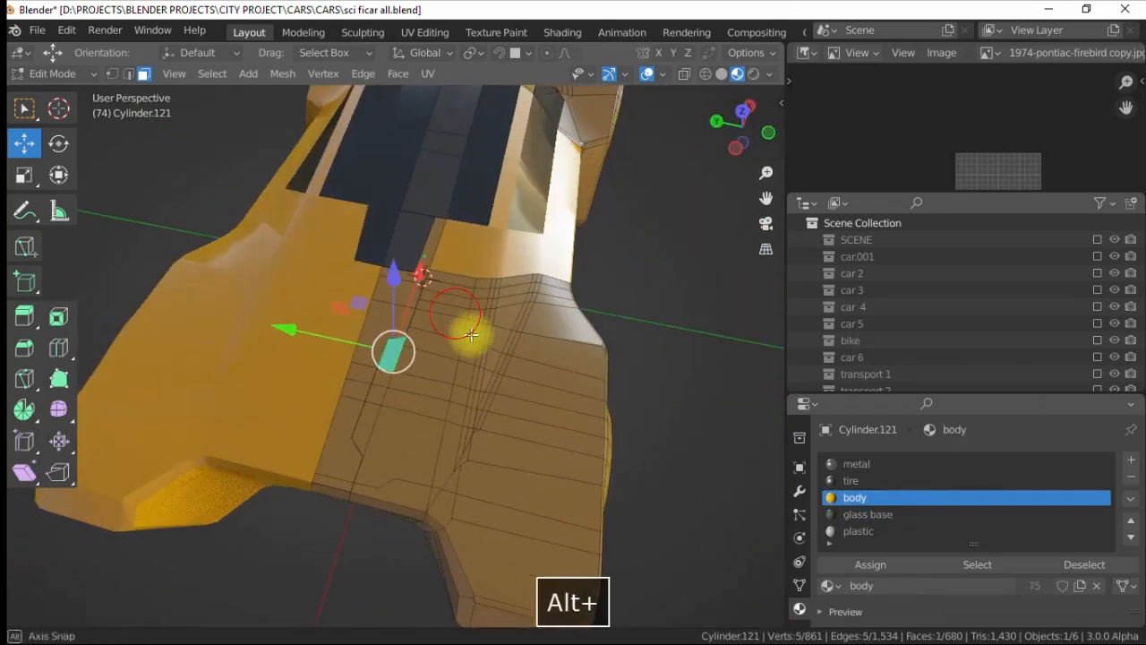
right_click(361, 437)
alt+drag(269, 435, 197, 403)
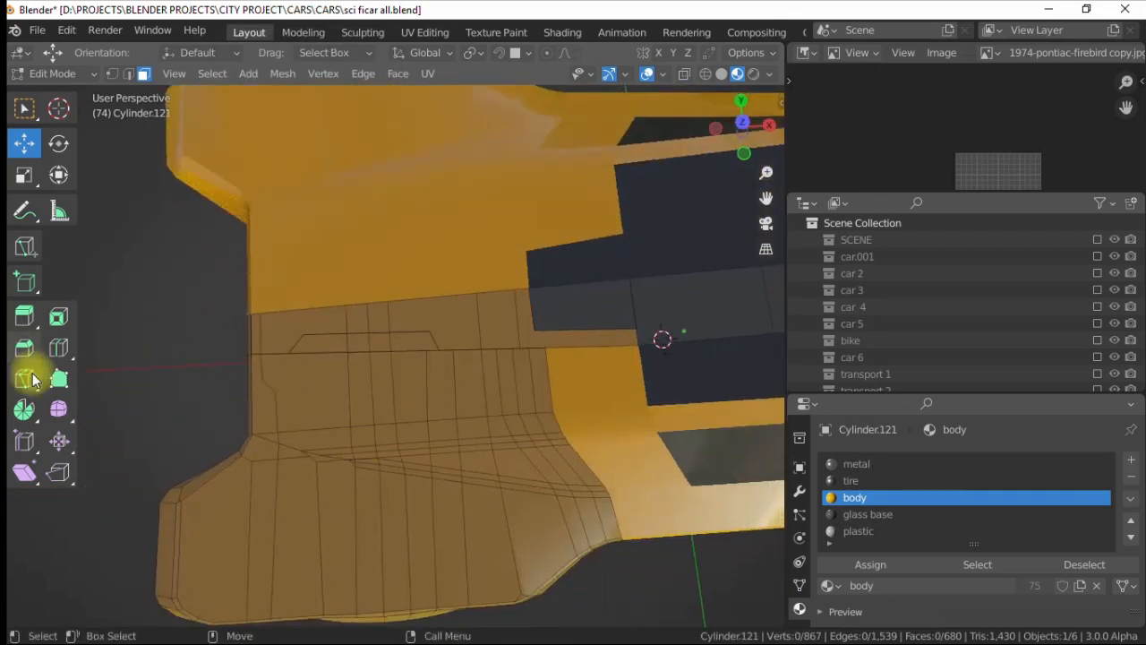
- Knife-cut a panel outline with angled ends lengthwise along the rear deck beside the centre strip
click(25, 378)
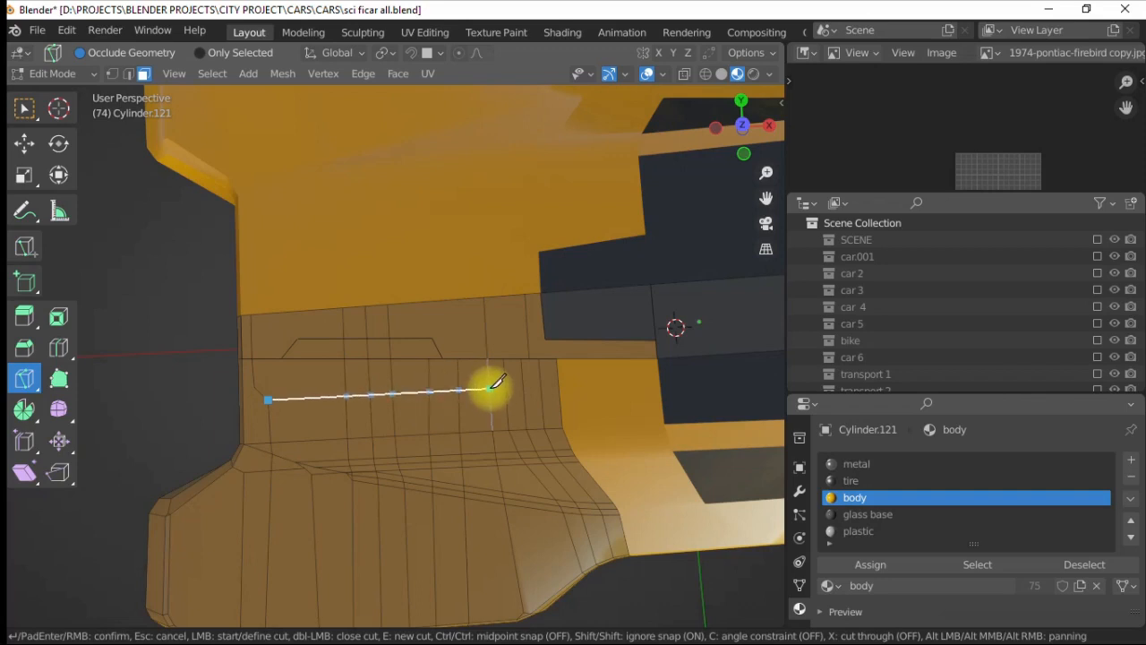
click(25, 139)
alt+drag(286, 341, 363, 390)
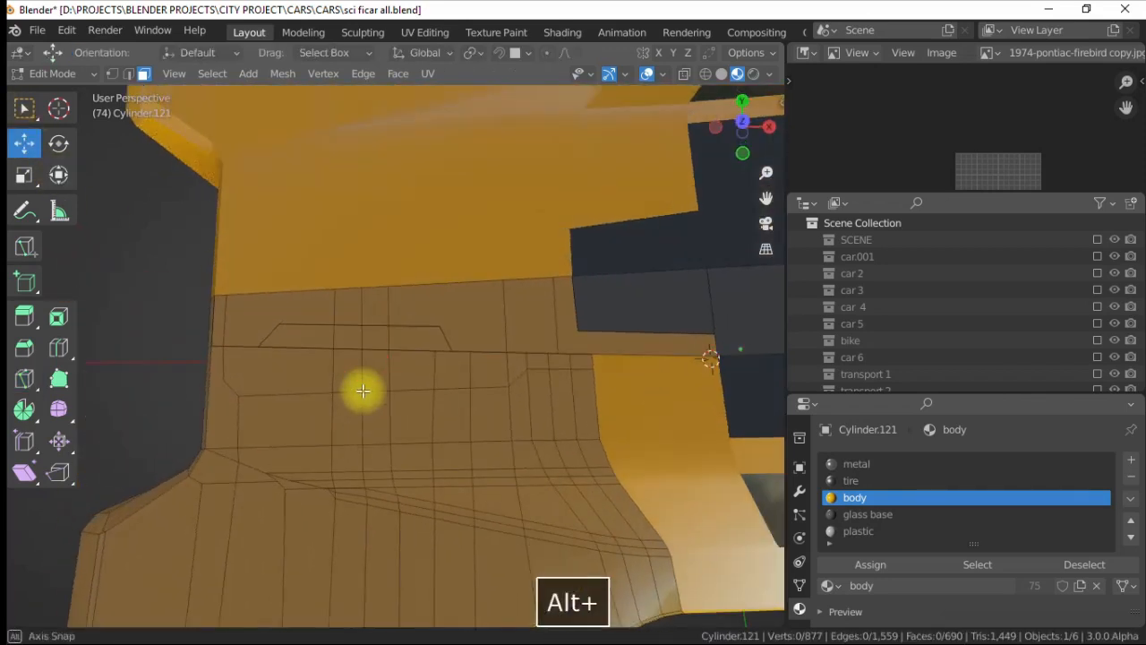
- Knife-cut a crosswise edge through the rear deck panel and scale the edge line straight in top view
click(25, 378)
alt+drag(268, 376, 421, 436)
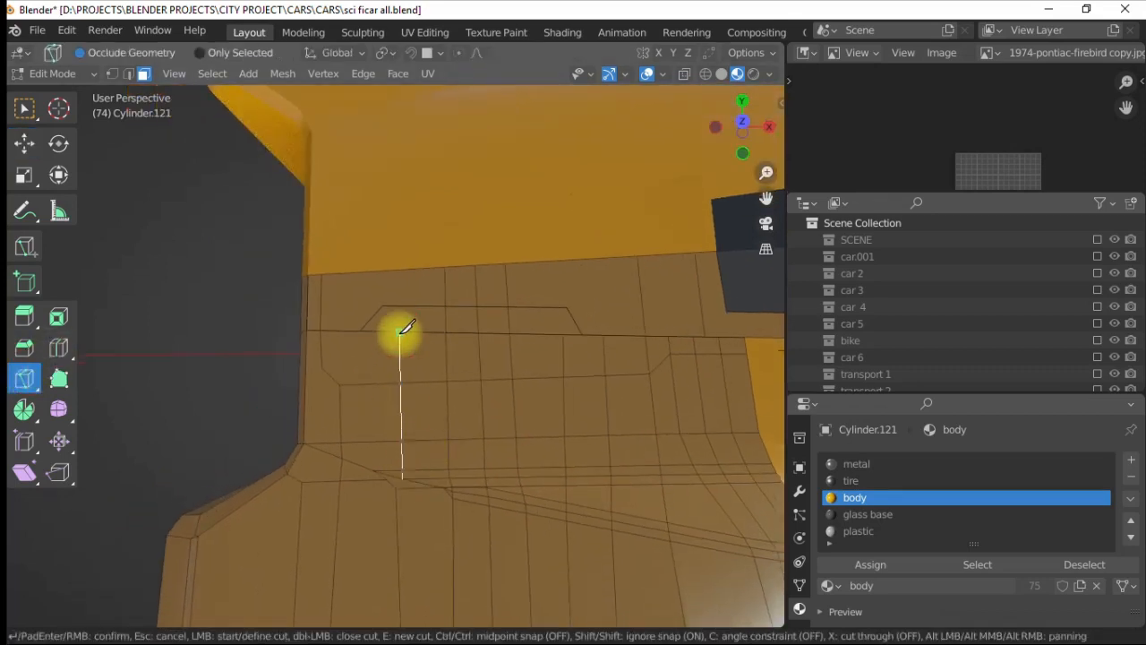
click(25, 146)
alt+drag(458, 402, 453, 349)
click(25, 178)
drag(449, 515, 332, 281)
scroll(417, 379, up, 3)
drag(540, 448, 407, 436)
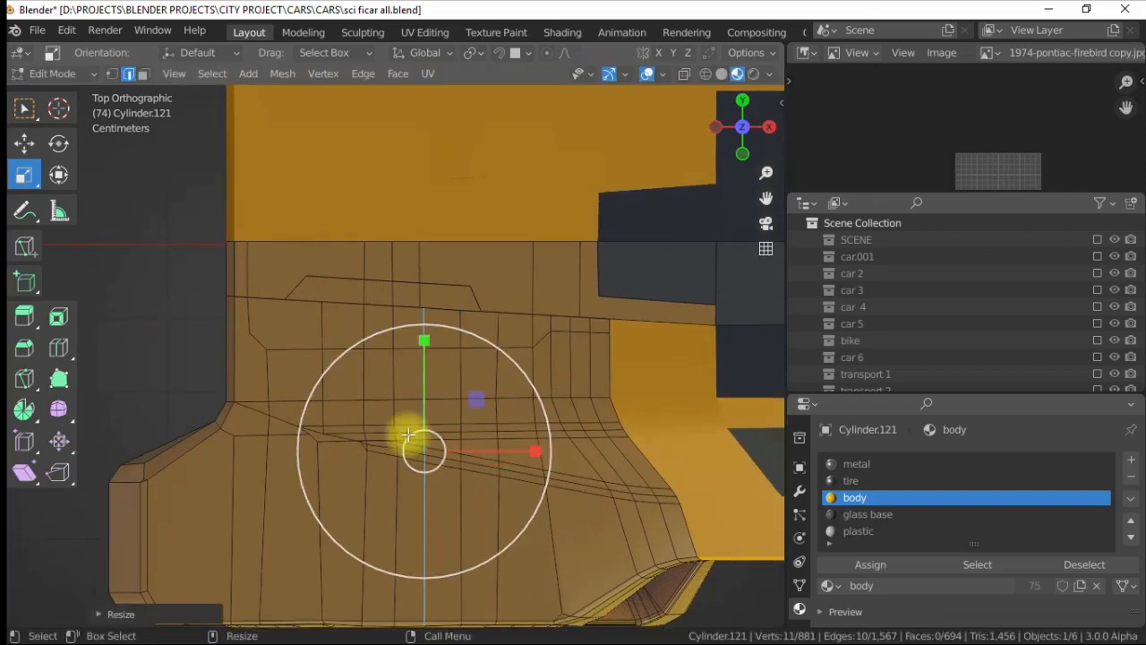
- Bevel four short crosswise edges on the rear deck into narrow slots and open them as vents
alt+drag(363, 373, 482, 391)
alt+shift+drag(432, 361, 378, 359)
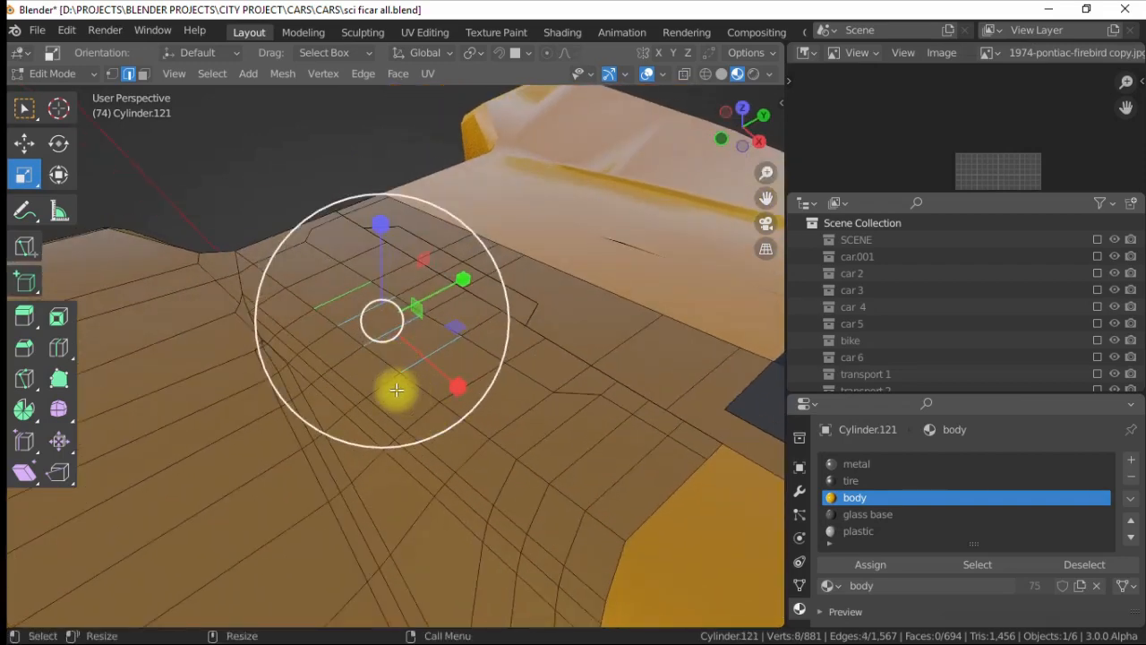
alt+drag(302, 315, 422, 319)
key(ctrl+b)
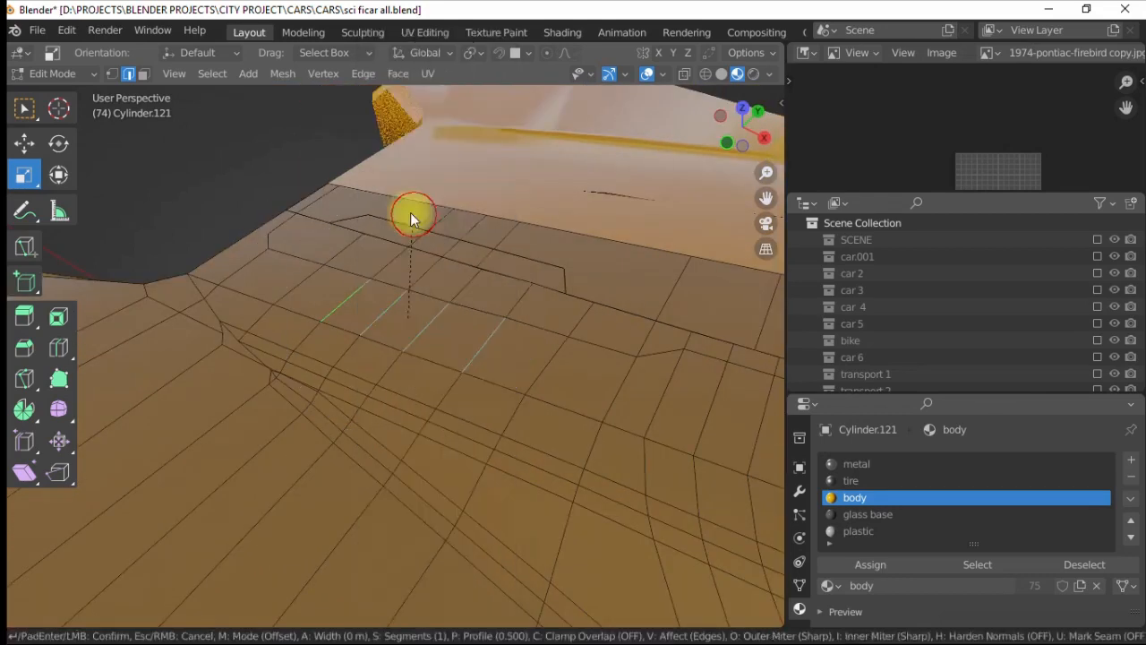
click(358, 287)
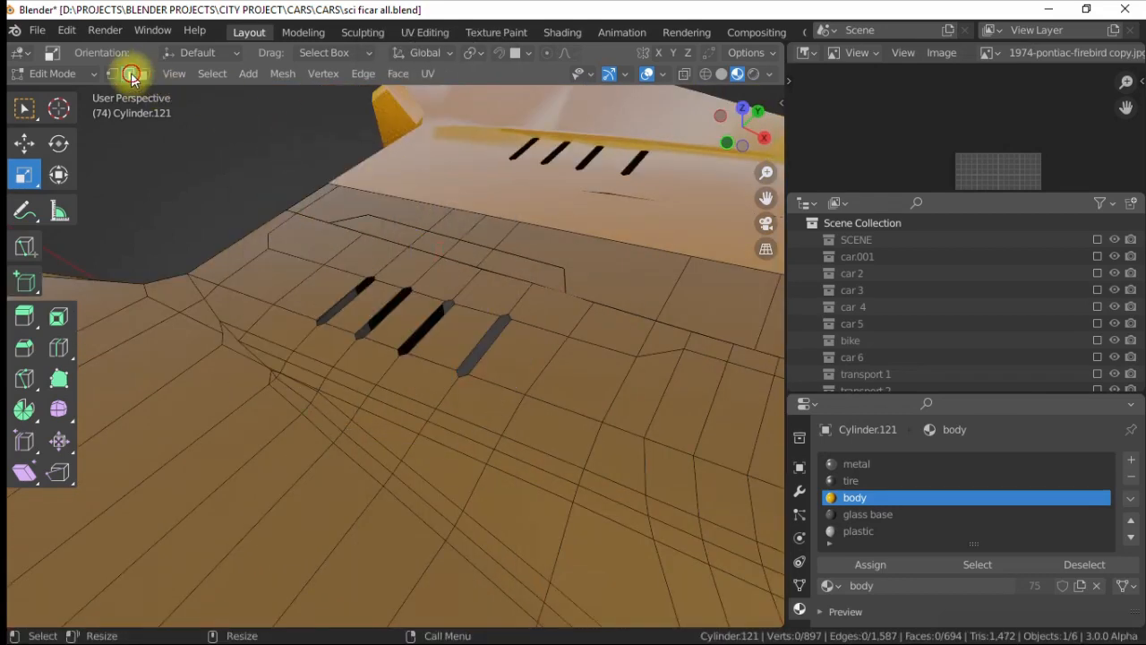
- Select the triangular row of faces between the rear deck and the fender and split it from the surrounding mesh
alt+drag(403, 323, 455, 328)
click(455, 327)
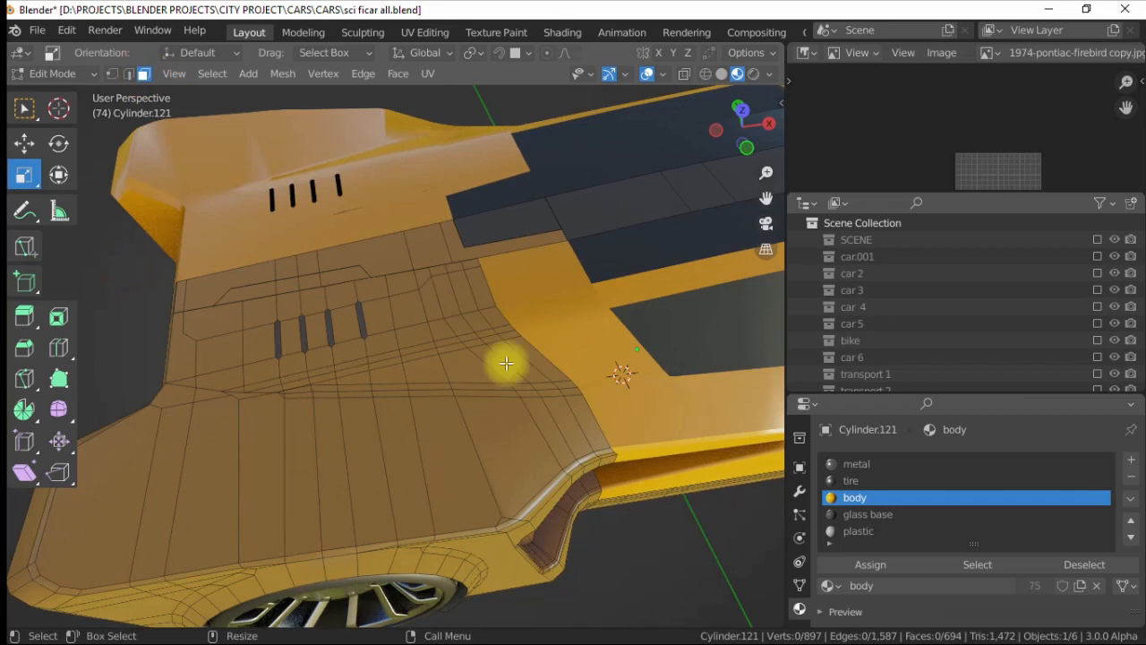
ctrl+shift+click(330, 382)
alt+drag(329, 382, 499, 238)
key(ctrl+l)
- Select the strip of faces between the rear deck's centre line and the vent panel outline and split it off
click(377, 333)
ctrl+shift+click(205, 384)
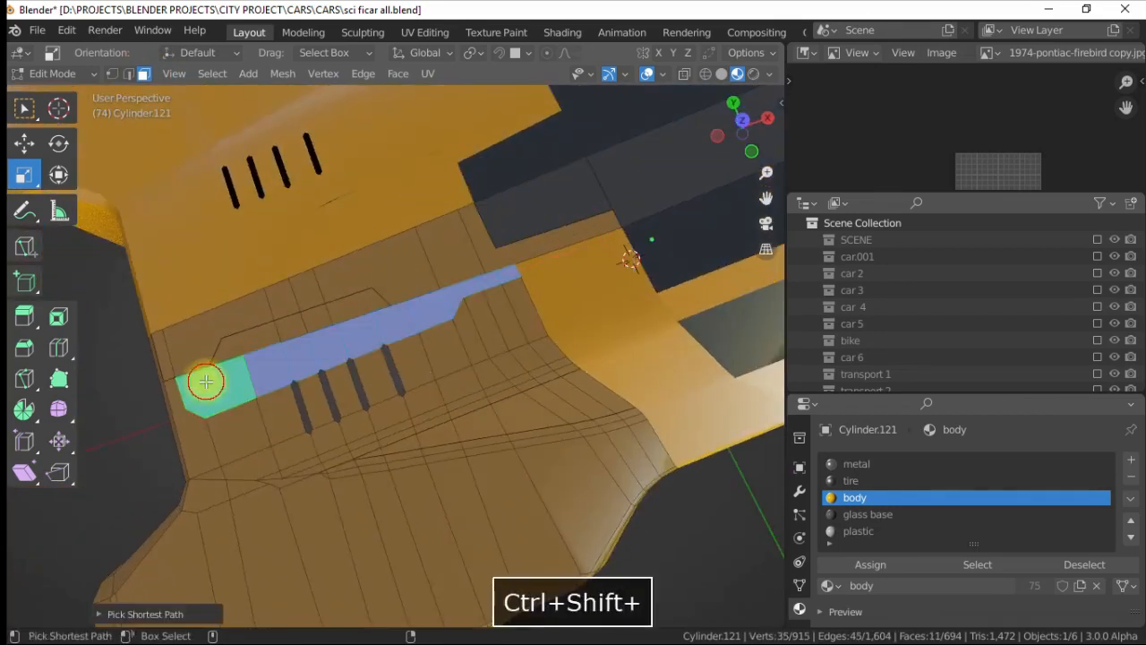
click(248, 335)
- Select all faces of the vented rear deck panel, including its end faces, and split them off
alt+drag(248, 334, 338, 402)
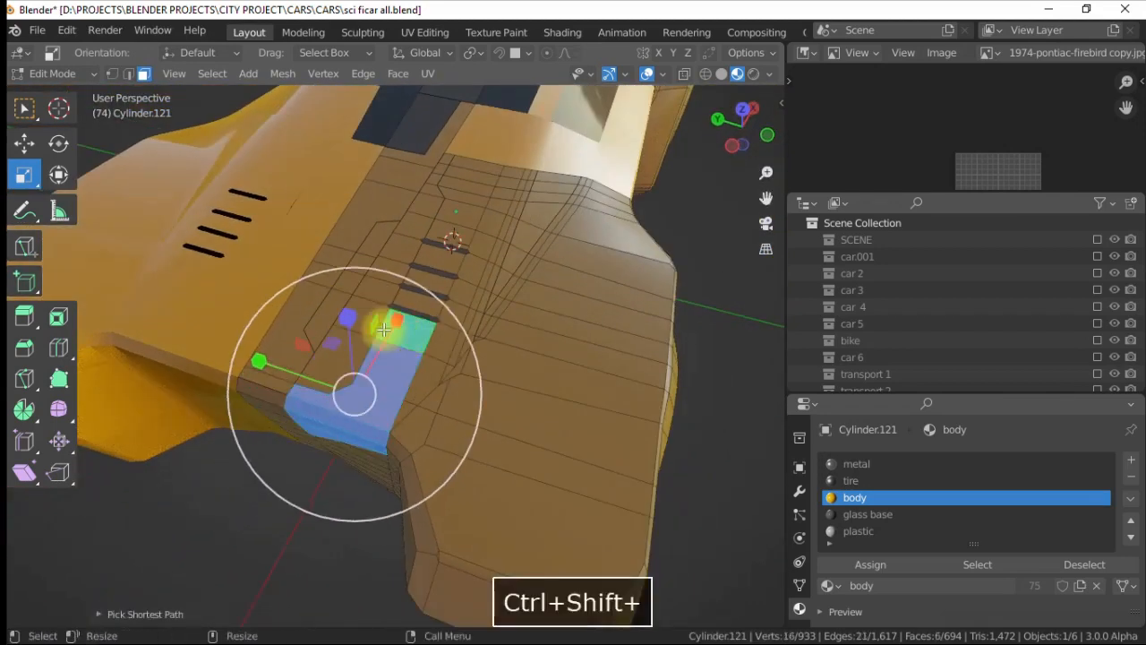
middle_drag(383, 330, 339, 383)
alt+drag(339, 383, 420, 358)
key(ctrl+l)
key(alt+a)
ctrl+click(392, 363)
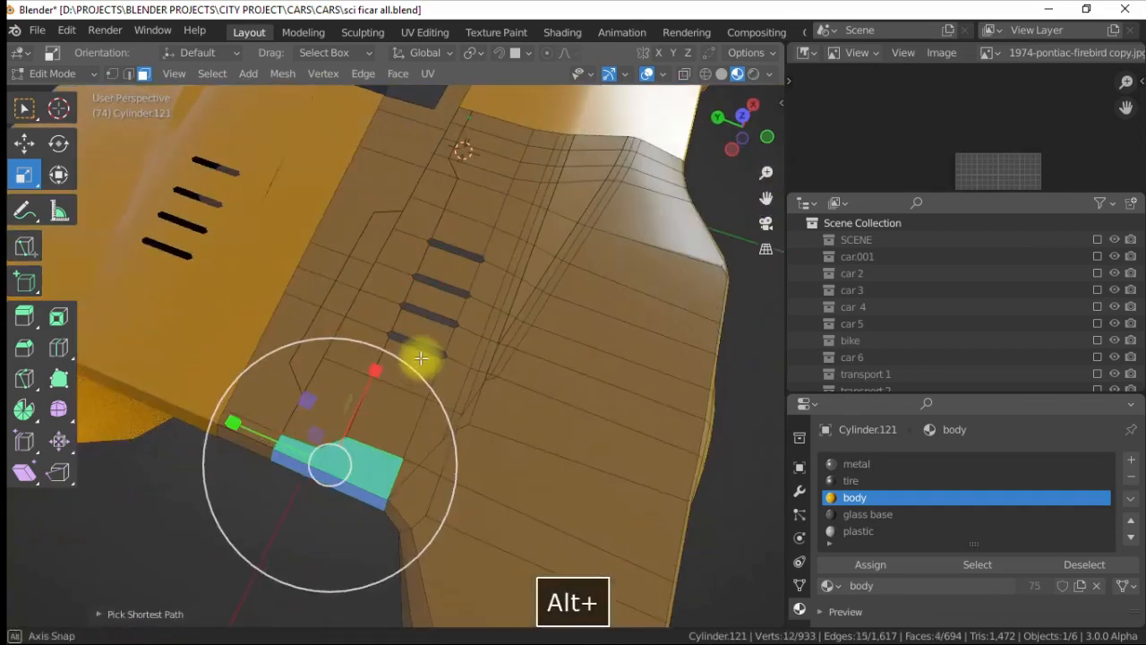
alt+drag(478, 231, 543, 198)
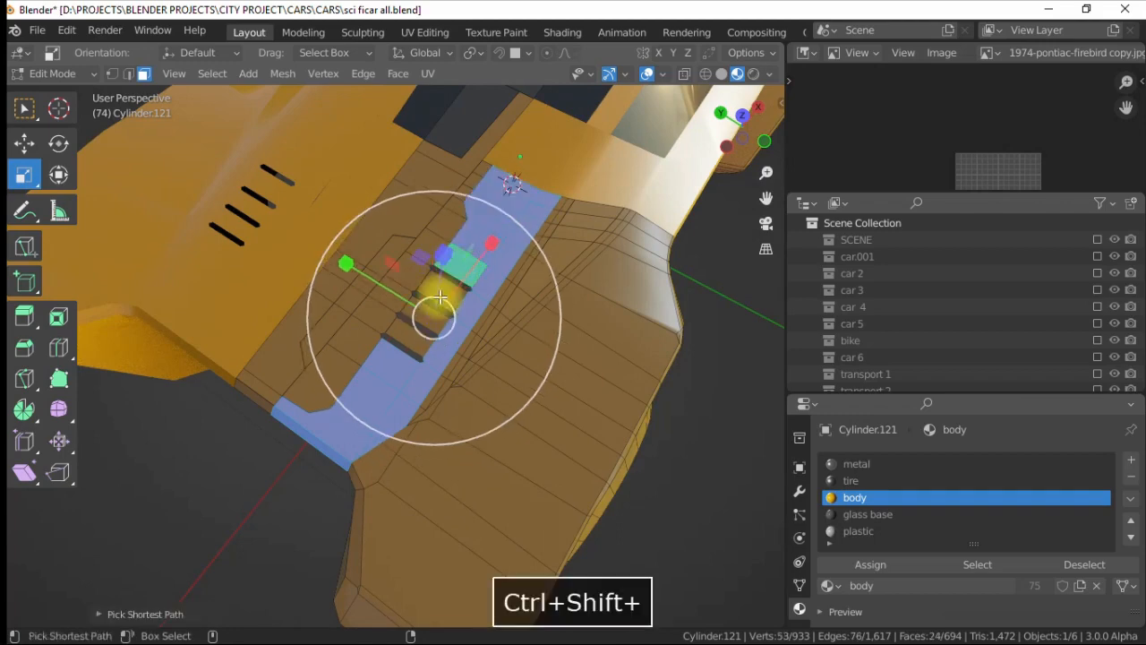
mouse_move(414, 333)
alt+mouse_down()
mouse_move(358, 378)
mouse_move(486, 243)
mouse_move(328, 320)
mouse_move(404, 315)
alt+mouse_up()
- Select the linked faces of the triangular inset beside the rear deck and assign the plastic material to them
alt+drag(486, 307, 522, 311)
key(alt+a)
click(523, 311)
key(bracketright)
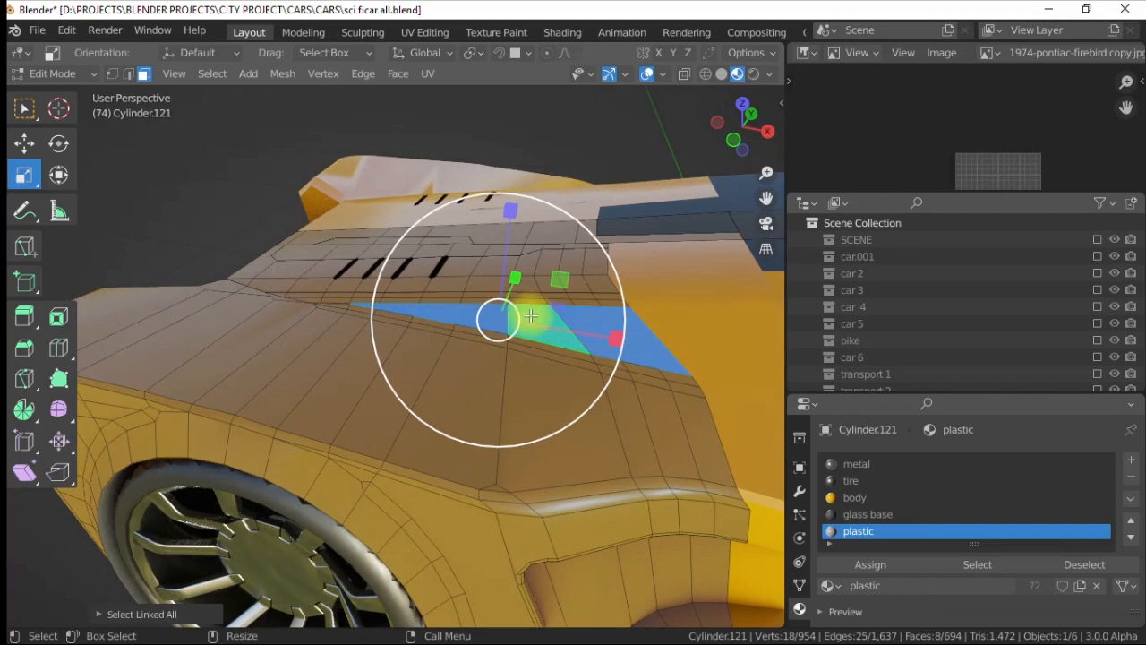
- Examine the split body panels by selecting their linked faces and clearing the selection each time
alt+drag(399, 263, 394, 390)
scroll(415, 336, down, 3)
click(417, 343)
key(bracketright)
key(alt+a)
click(430, 520)
key(bracketright)
key(alt+a)
scroll(439, 350, down, 3)
scroll(427, 404, up, 4)
- Assign the plastic material to the rear floor faces of the side recess and leave mesh editing
click(371, 405)
key(alt+a)
alt+drag(296, 295, 349, 367)
scroll(350, 376, up, 2)
click(350, 376)
alt+drag(380, 278, 444, 261)
ctrl+shift+click(435, 382)
scroll(433, 380, down, 3)
alt+drag(420, 372, 394, 358)
click(443, 315)
alt+drag(439, 321, 433, 390)
scroll(529, 387, up, 3)
key(4)
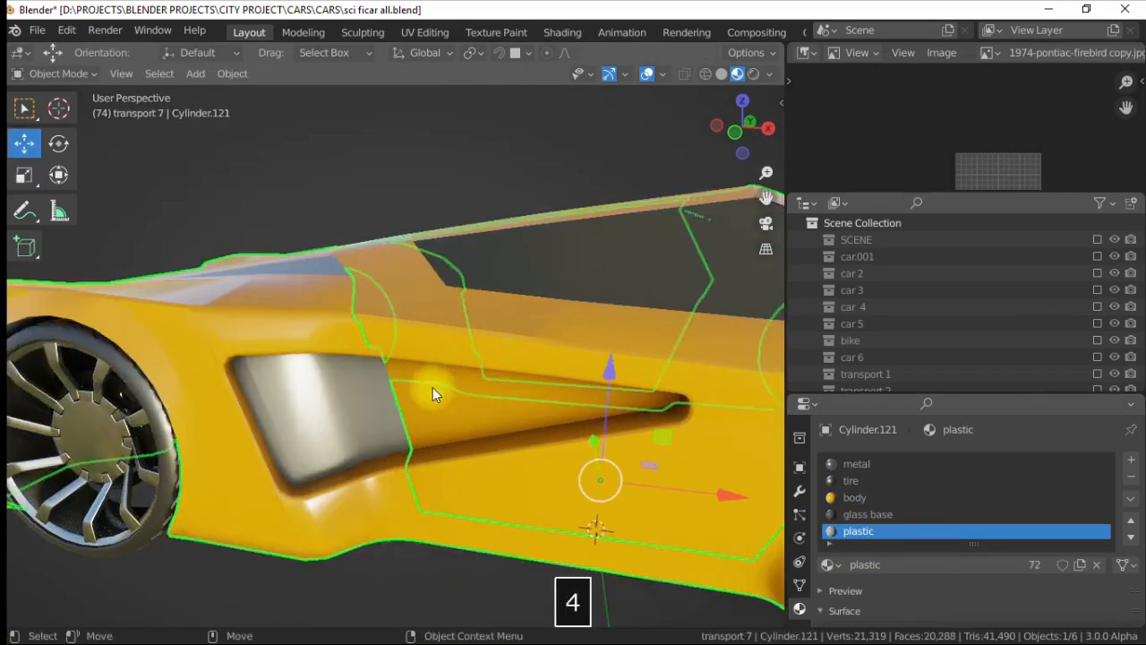
- Assign the plastic material to the recess floor faces on the separated door and leave mesh editing
key(3)
click(445, 405)
key(r)
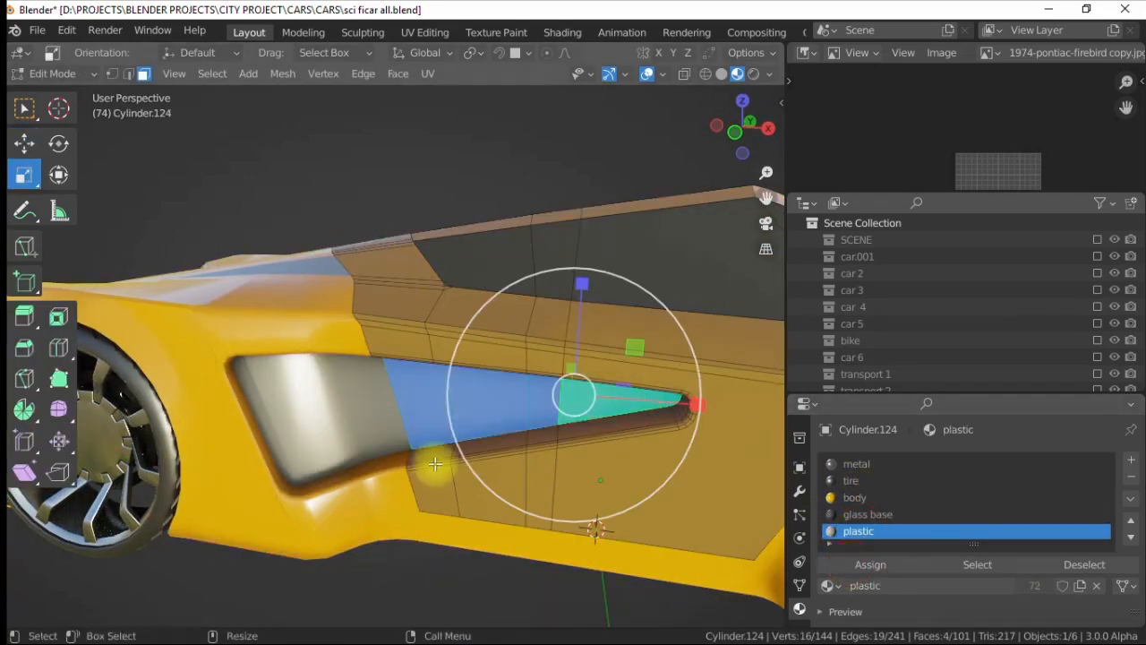
key(4)
- Leave the door's mesh, select the main car body and start editing its faces
scroll(309, 277, down, 4)
click(287, 251)
scroll(358, 287, down, 2)
alt+drag(461, 331, 431, 326)
alt+drag(371, 373, 395, 404)
mouse_move(389, 337)
alt+mouse_down()
mouse_move(315, 438)
mouse_move(414, 420)
mouse_move(334, 395)
mouse_move(375, 340)
alt+mouse_up()
scroll(315, 438, up, 3)
scroll(332, 395, up, 3)
click(332, 395)
key(3)
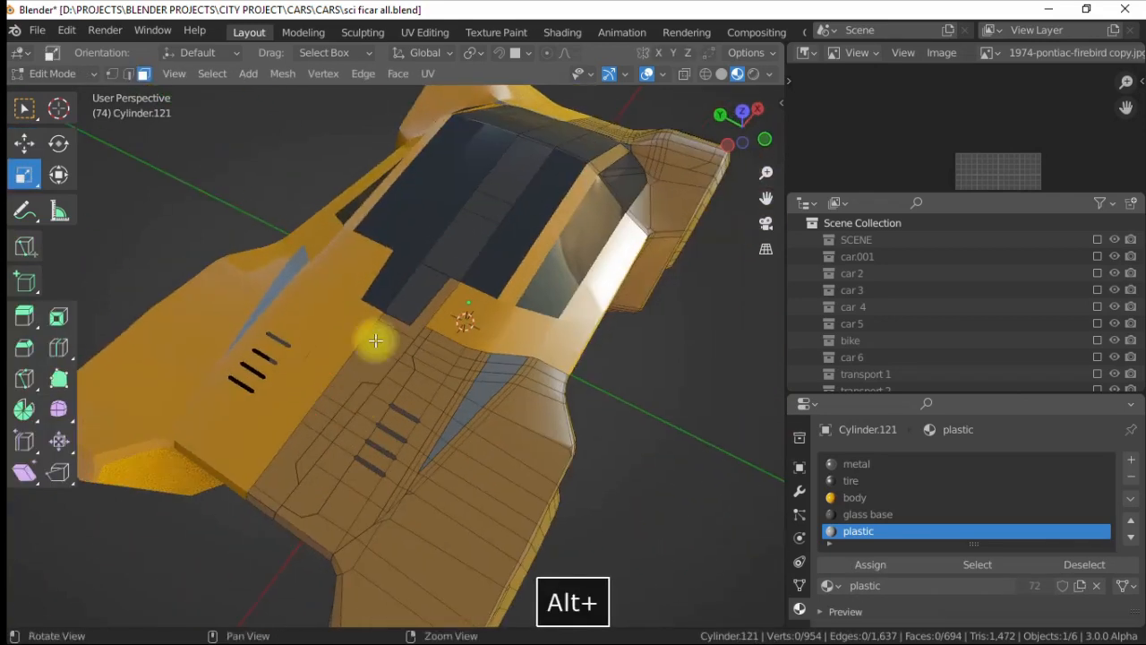
- Select the glass strip faces along the roof's centre, merge their vertices by distance and return to face selection
double_click(375, 340)
alt+drag(312, 156, 284, 173)
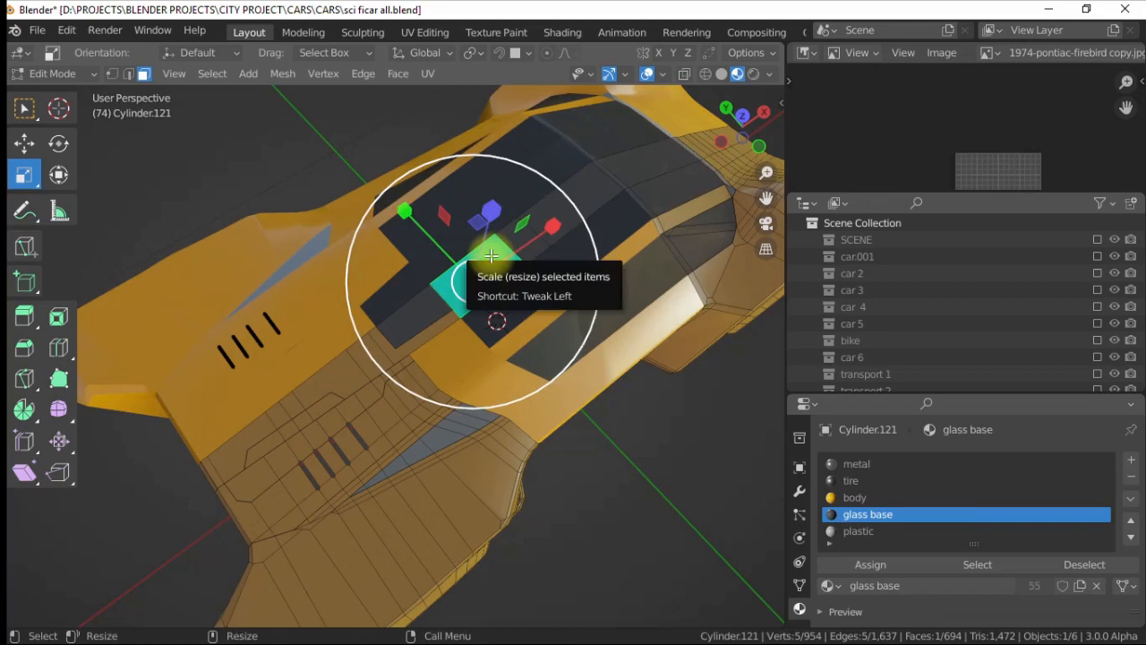
shift+double_click(428, 308)
right_click(447, 282)
click(524, 522)
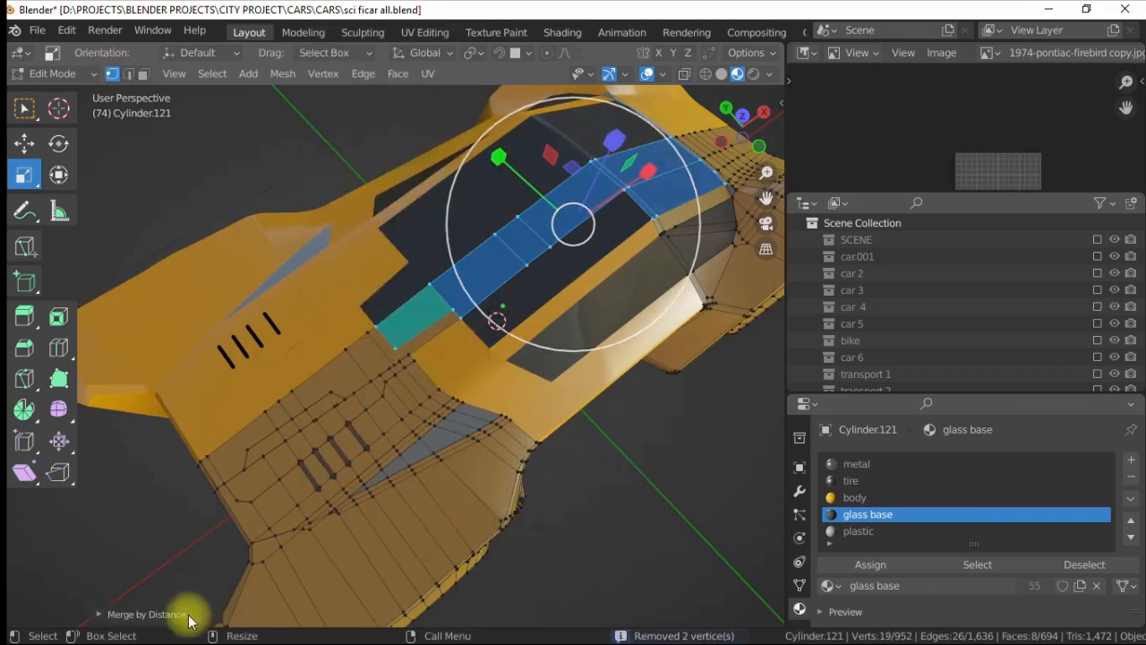
click(187, 616)
click(291, 547)
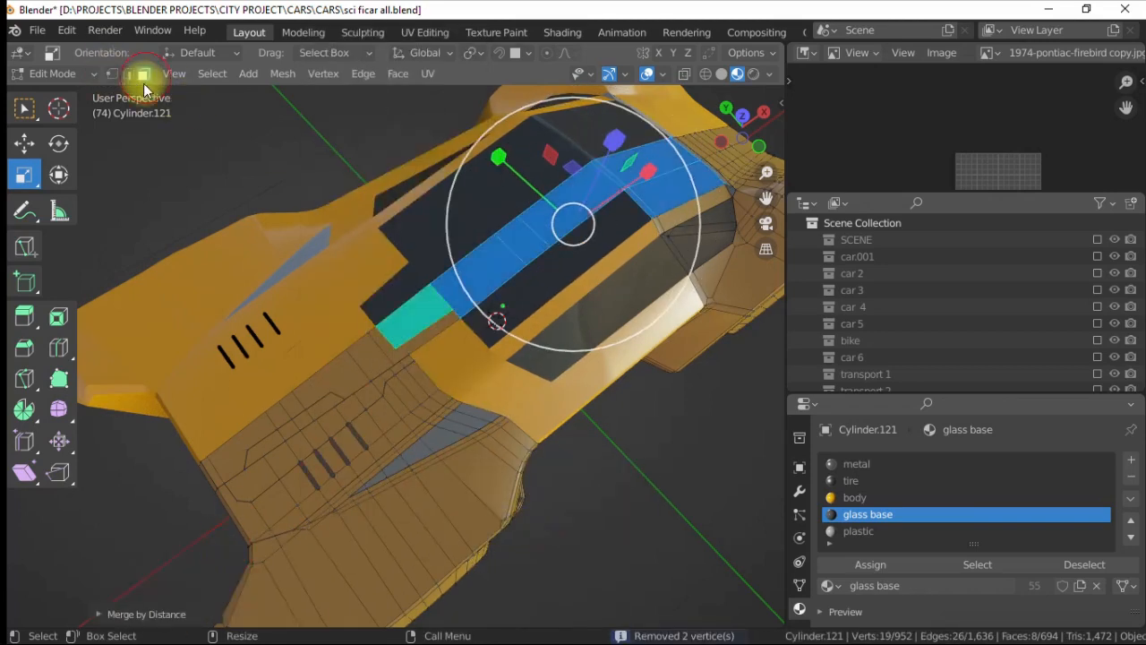
- Select the central plastic face at the windshield's base and darken the plastic material's base color
click(469, 276)
key(bracketright)
click(312, 193)
scroll(458, 304, down, 3)
alt+drag(487, 300, 462, 317)
scroll(363, 287, up, 3)
scroll(911, 574, down, 8)
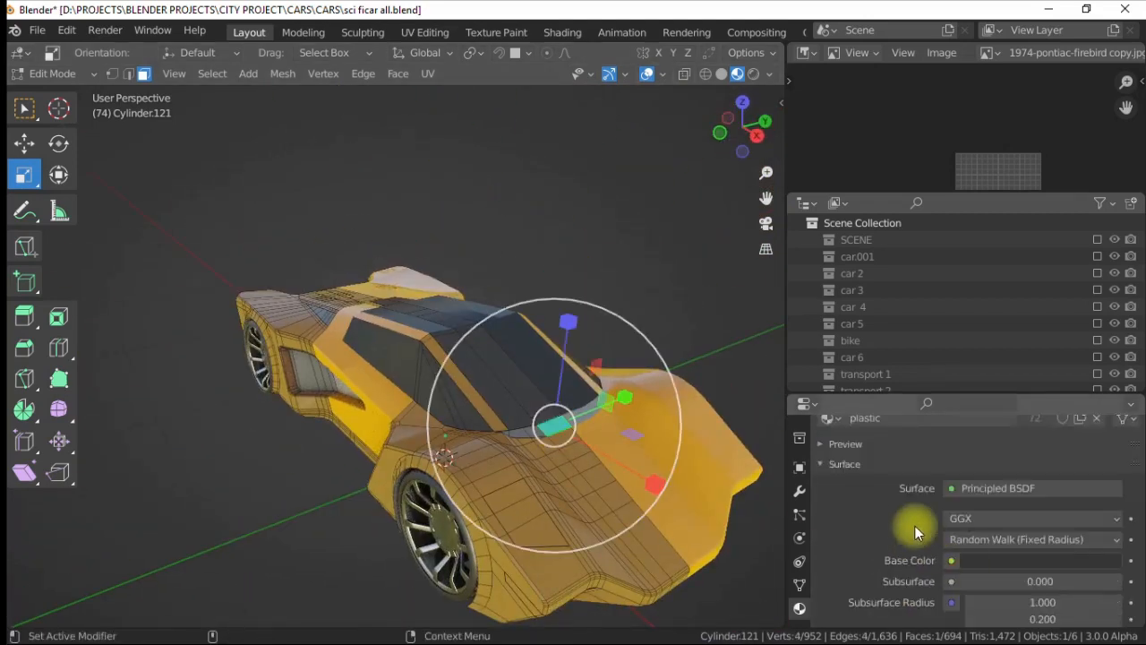
scroll(949, 452, up, 3)
click(1038, 527)
click(556, 210)
- Examine the rear deck panel's extent by selecting its linked faces, clearing the selection afterwards
alt+drag(556, 211, 596, 349)
scroll(458, 352, up, 4)
click(458, 353)
key(ctrl+l)
alt+drag(458, 352, 447, 317)
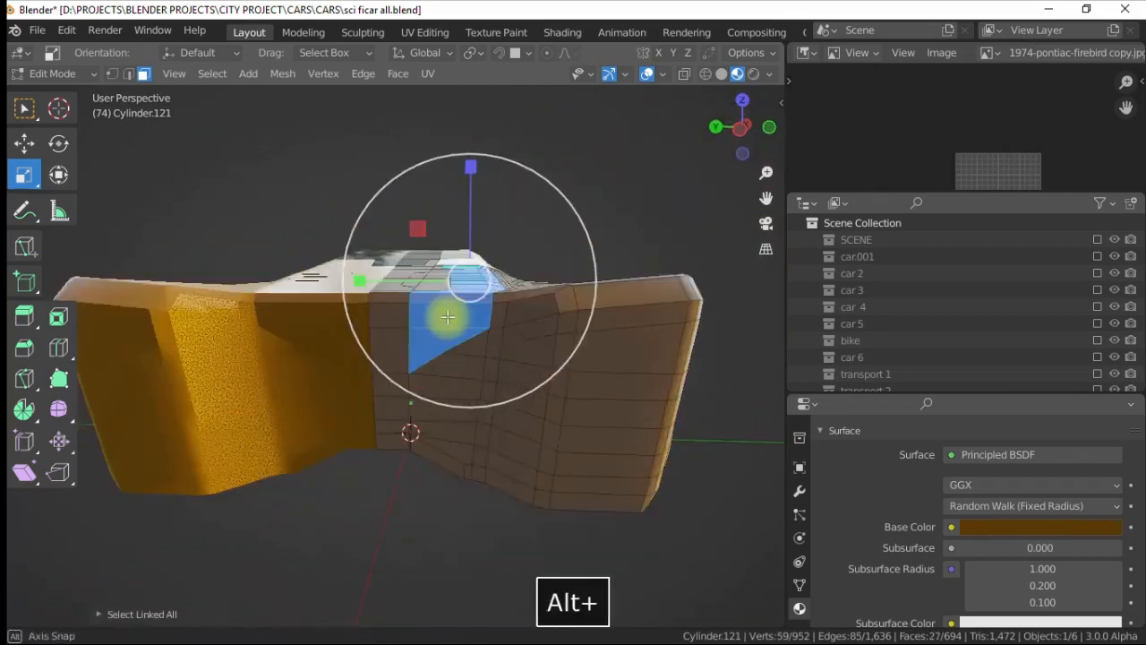
key(alt+a)
- Switch to solid shading, select an edge path on the body shell and bevel it
alt+drag(439, 388, 376, 376)
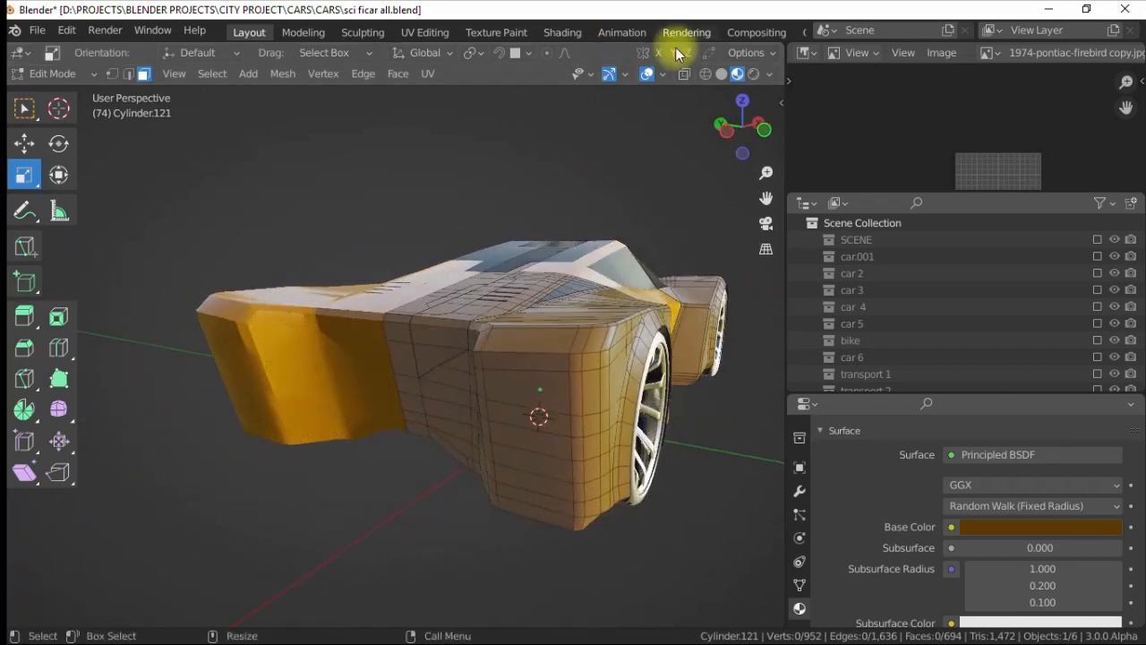
click(721, 74)
alt+drag(358, 327, 425, 302)
scroll(425, 301, up, 3)
click(129, 75)
click(448, 228)
mouse_move(465, 260)
alt+mouse_down()
mouse_move(386, 328)
mouse_move(331, 335)
alt+mouse_up()
click(235, 340)
alt+drag(235, 340, 361, 207)
ctrl+click(326, 331)
key(ctrl+b)
click(439, 206)
click(439, 206)
- Examine the body panels up close by selecting linked faces and viewing the car from several sides
scroll(468, 294, up, 4)
click(143, 74)
scroll(425, 262, up, 2)
scroll(235, 318, up, 4)
click(27, 158)
scroll(361, 207, down, 8)
alt+drag(414, 242, 522, 277)
click(534, 317)
key(ctrl+l)
alt+drag(534, 317, 466, 345)
click(144, 74)
click(501, 179)
scroll(448, 268, down, 5)
alt+drag(448, 269, 378, 347)
scroll(366, 300, up, 4)
scroll(460, 327, down, 3)
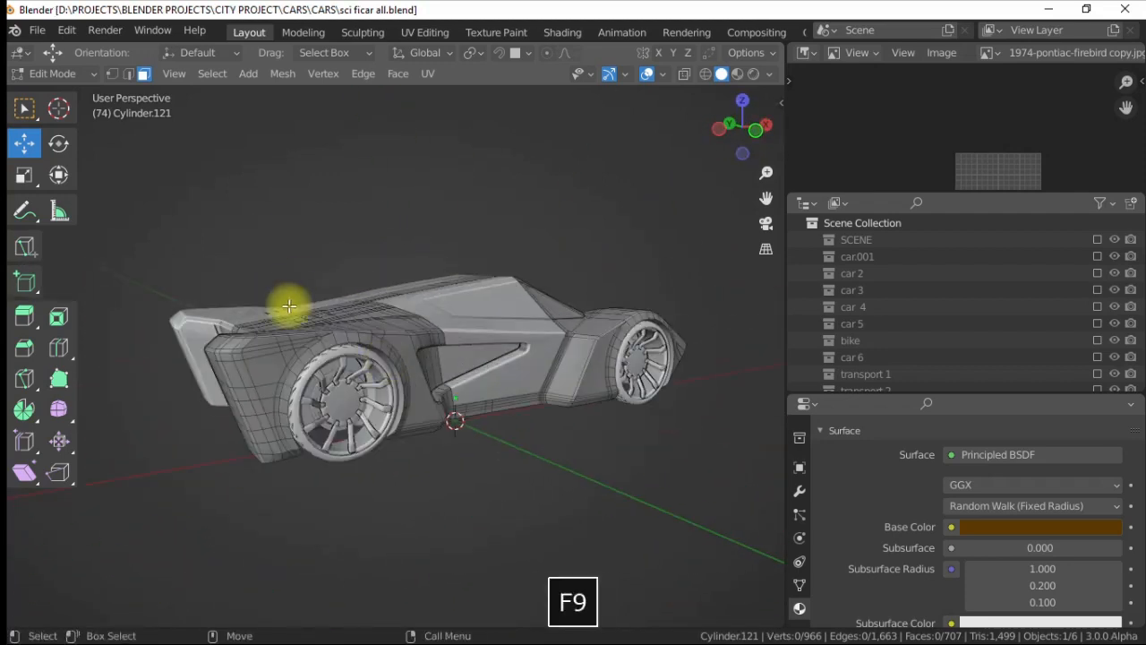
- Knife-cut the taillight outline around the rear fender and split the enclosed faces from the body
alt+drag(289, 306, 179, 263)
scroll(176, 260, up, 4)
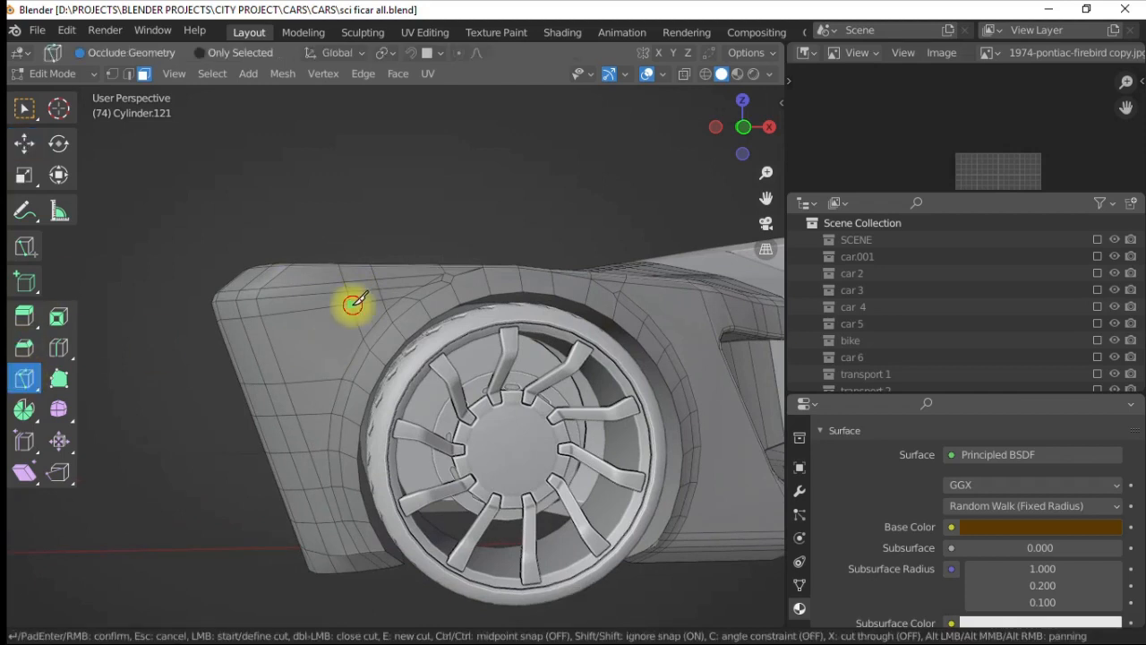
alt+drag(259, 355, 596, 366)
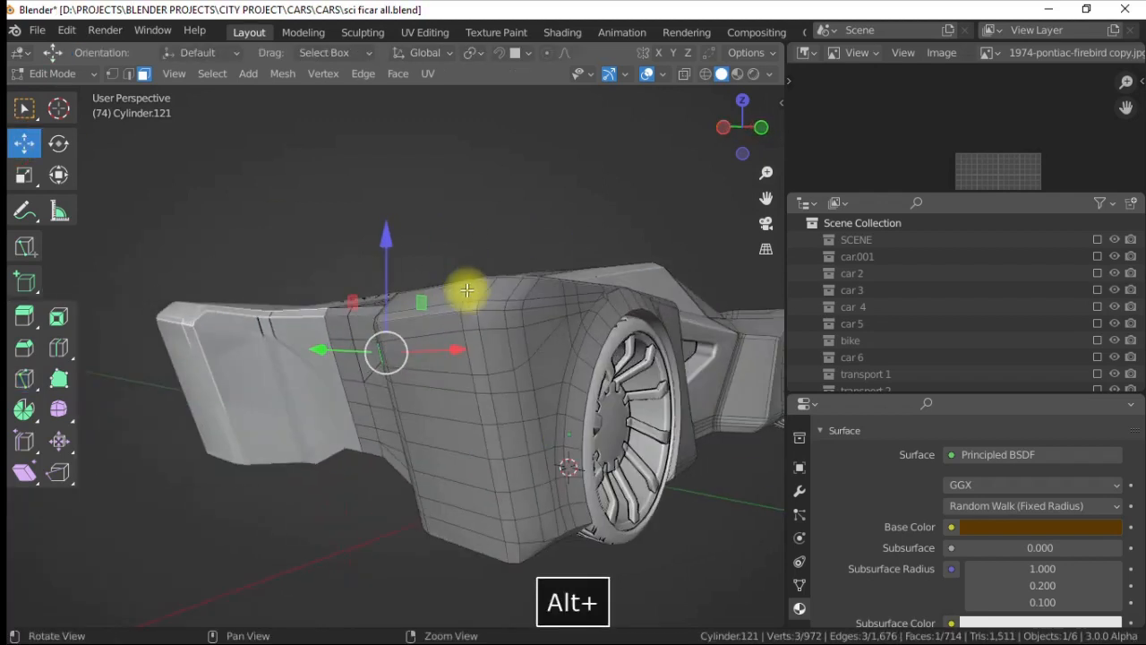
alt+drag(468, 292, 461, 331)
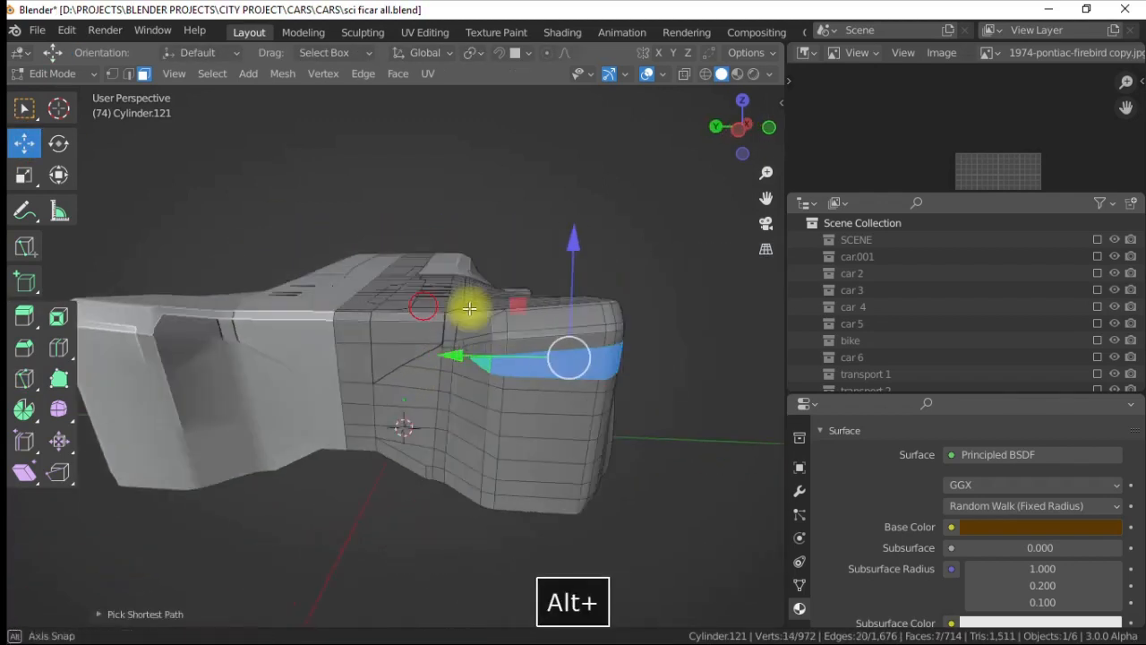
alt+drag(469, 308, 358, 332)
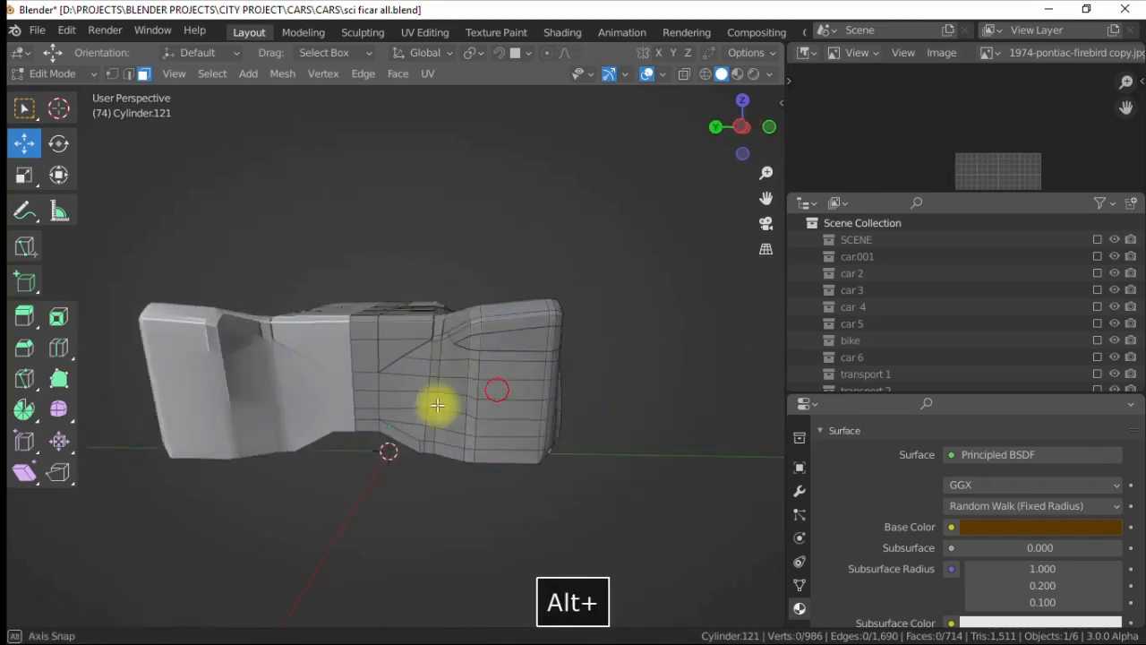
- Select the horizontal edge path around the lower rear bumper and bevel it
alt+drag(437, 406, 349, 363)
scroll(376, 361, up, 1)
alt+drag(409, 394, 448, 392)
click(137, 71)
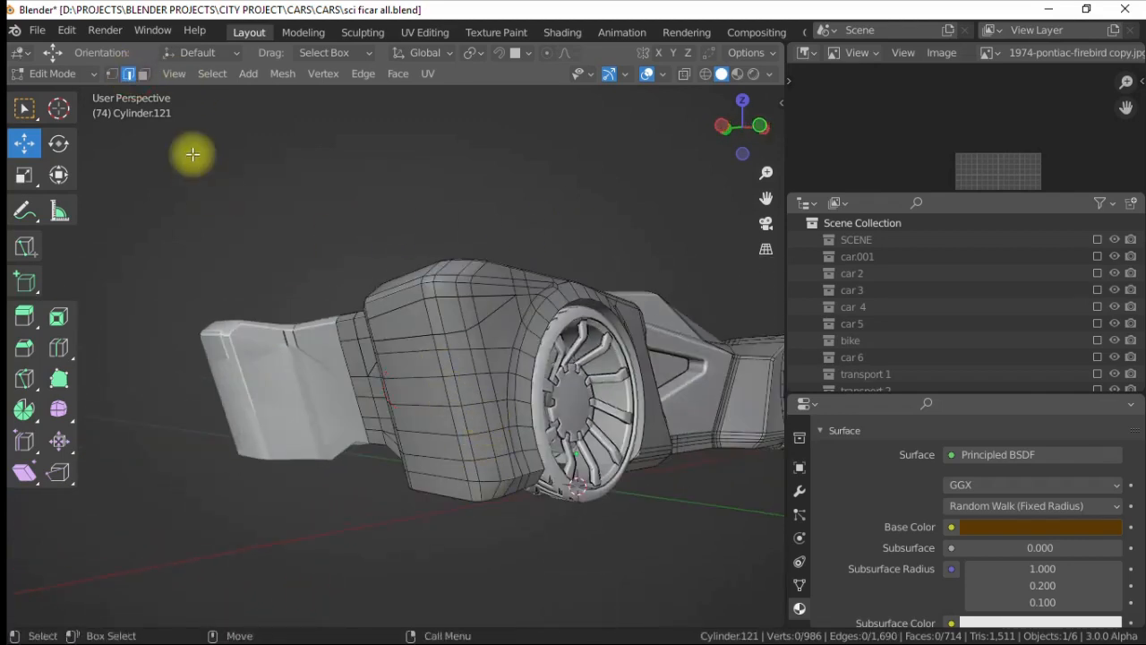
scroll(414, 407, up, 1)
click(489, 439)
alt+drag(519, 417, 588, 435)
ctrl+click(521, 432)
drag(453, 430, 376, 436)
click(443, 430)
click(376, 436)
alt+drag(376, 436, 451, 442)
alt+drag(394, 401, 319, 397)
shift+click(320, 397)
alt+drag(430, 408, 338, 403)
alt+drag(339, 404, 383, 447)
key(ctrl+b)
- Split the mesh along the edge path of the lower rear bumper and check the linked faces
alt+drag(272, 496, 459, 403)
key(ctrl+l)
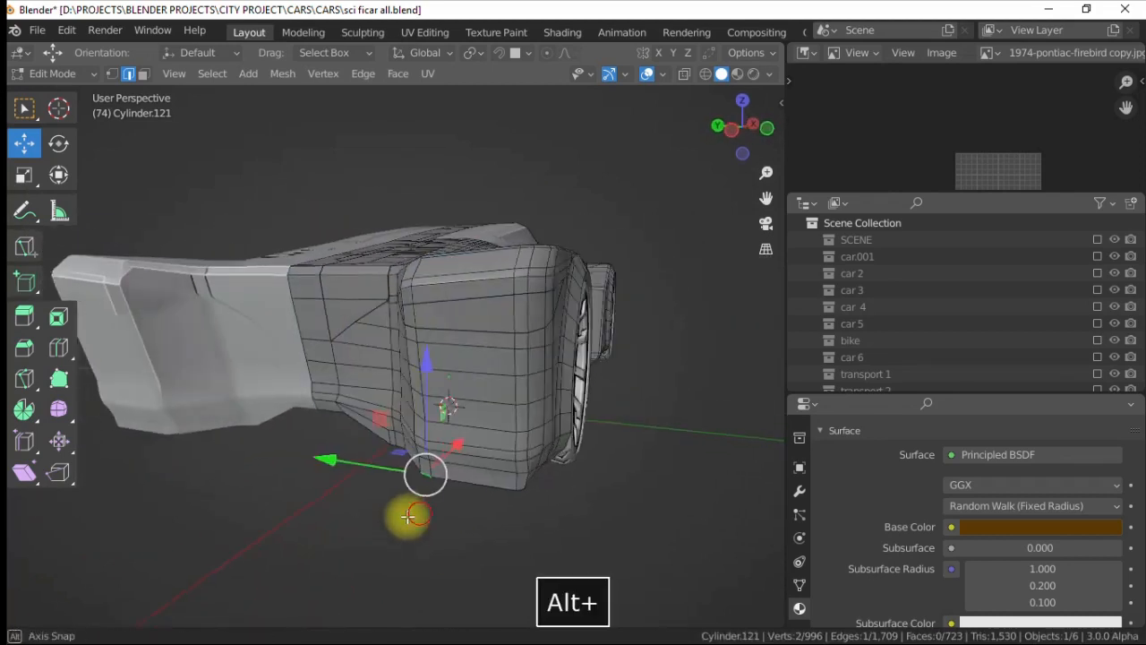
alt+drag(408, 517, 146, 97)
alt+right_drag(359, 396, 423, 524)
double_click(455, 460)
alt+drag(407, 521, 412, 458)
alt+right_drag(400, 436, 328, 314)
alt+drag(327, 314, 356, 315)
key(ctrl+e)
click(340, 410)
key(ctrl+l)
key(alt+a)
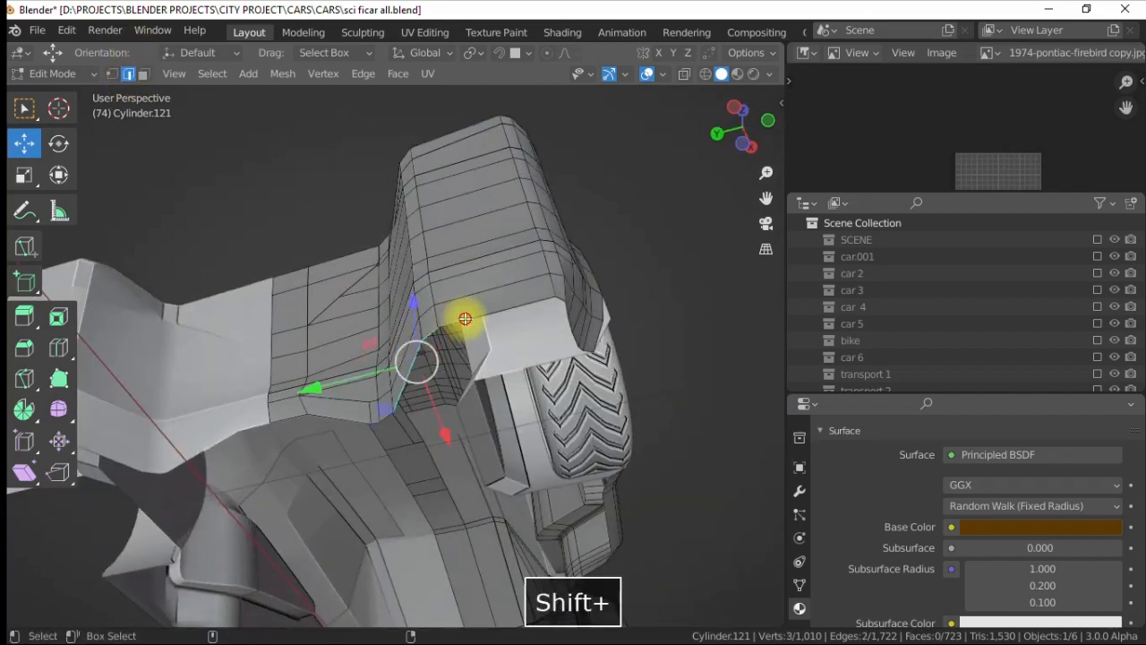
- Continue the lower bumper's seam along the underside edges behind the rear wheel
shift+click(465, 319)
alt+drag(465, 318, 440, 283)
alt+drag(414, 325, 304, 371)
click(407, 395)
alt+drag(407, 395, 349, 414)
right_click(340, 417)
click(337, 213)
click(187, 197)
scroll(286, 333, down, 6)
alt+drag(286, 332, 309, 407)
key(4)
click(286, 418)
- Switch to material preview and assign the plastic material to the separate lower front panel
click(737, 75)
alt+drag(450, 327, 439, 306)
scroll(411, 291, up, 4)
click(541, 354)
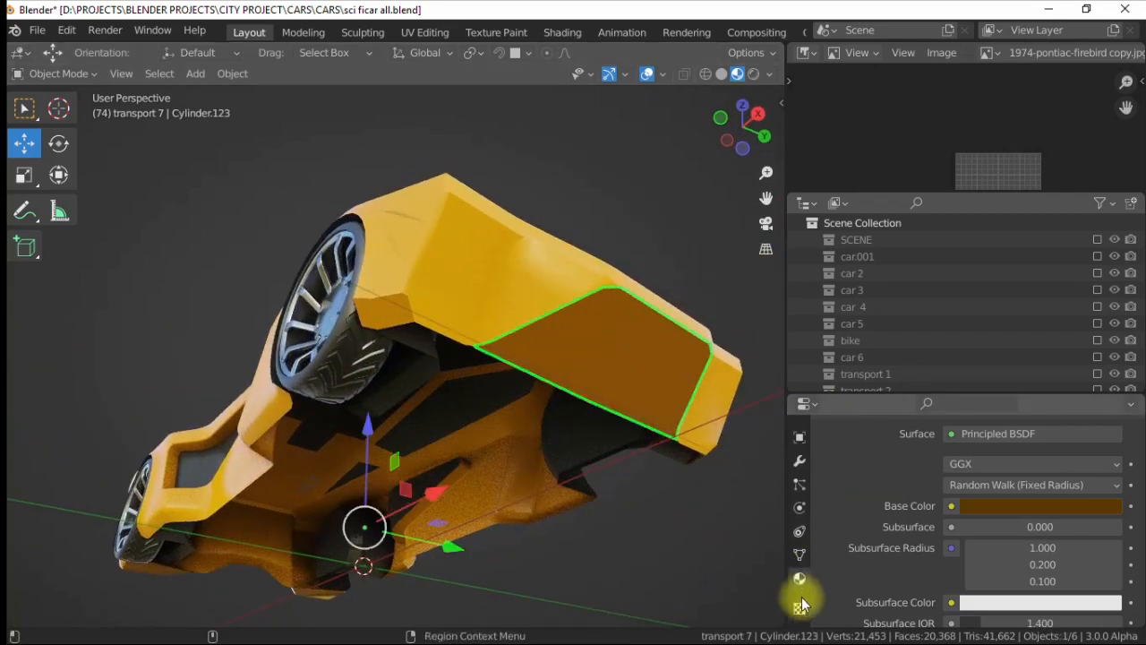
scroll(839, 531, up, 5)
key(Tab)
key(3)
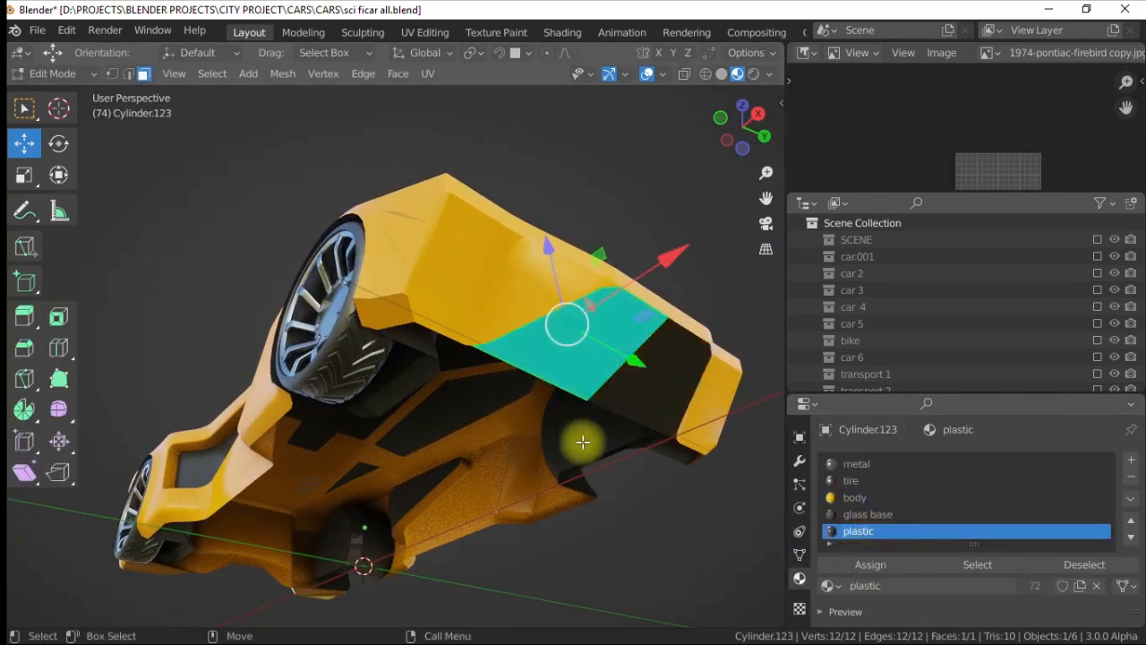
key(Tab)
- Assign the body's taillight faces to a new material slot and set its material to red glass.001
scroll(591, 403, down, 4)
click(612, 295)
alt+drag(612, 296, 338, 473)
click(338, 472)
key(Tab)
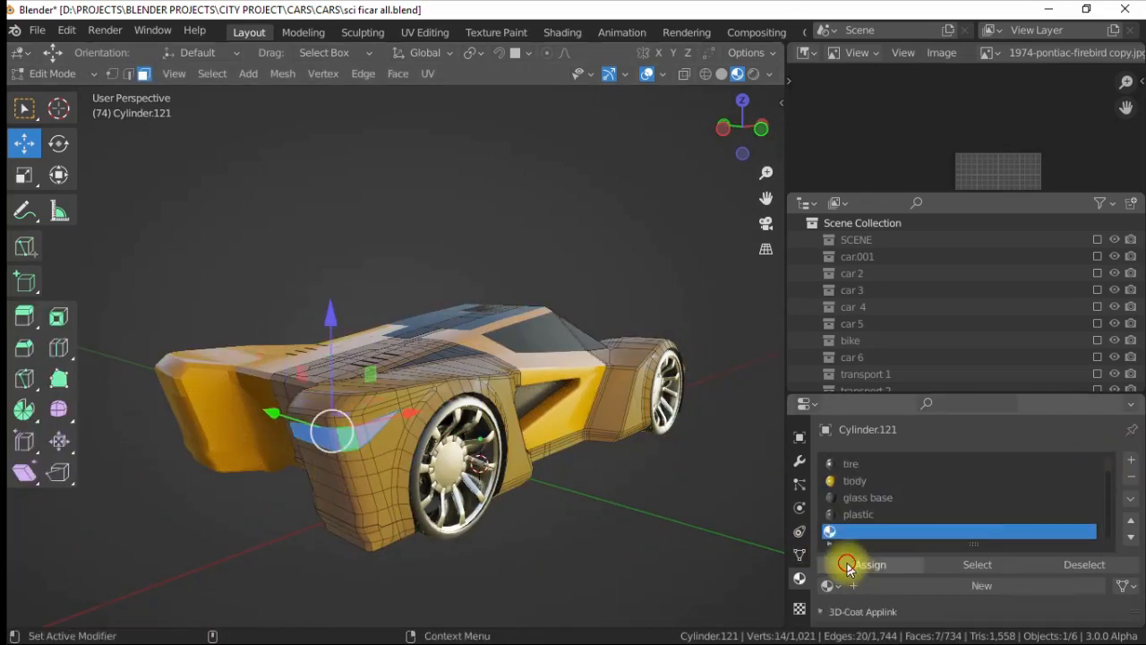
click(847, 566)
click(828, 585)
scroll(913, 535, down, 3)
scroll(918, 550, up, 9)
click(898, 461)
- Select the linked headlight faces, assign them to a new slot with the front glass material and leave mesh editing
click(562, 475)
alt+drag(562, 474, 529, 433)
click(529, 433)
key(ctrl+l)
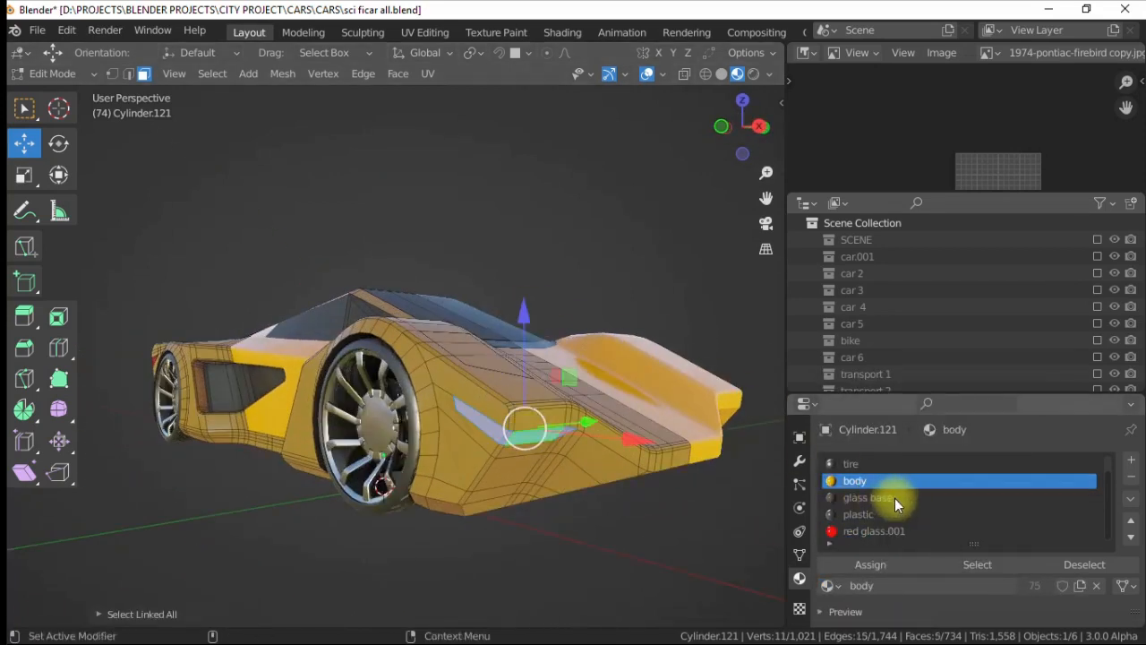
scroll(894, 498, up, 1)
click(833, 587)
click(864, 499)
key(Tab)
- Examine the lower rear bumper section by selecting its linked faces in the body mesh
alt+drag(532, 532, 666, 488)
alt+drag(588, 348, 351, 399)
key(Tab)
scroll(488, 447, up, 2)
click(496, 448)
key(ctrl+l)
scroll(501, 440, down, 2)
mouse_move(501, 440)
alt+mouse_down()
mouse_move(442, 439)
mouse_move(486, 436)
mouse_move(504, 463)
alt+mouse_up()
scroll(450, 457, up, 3)
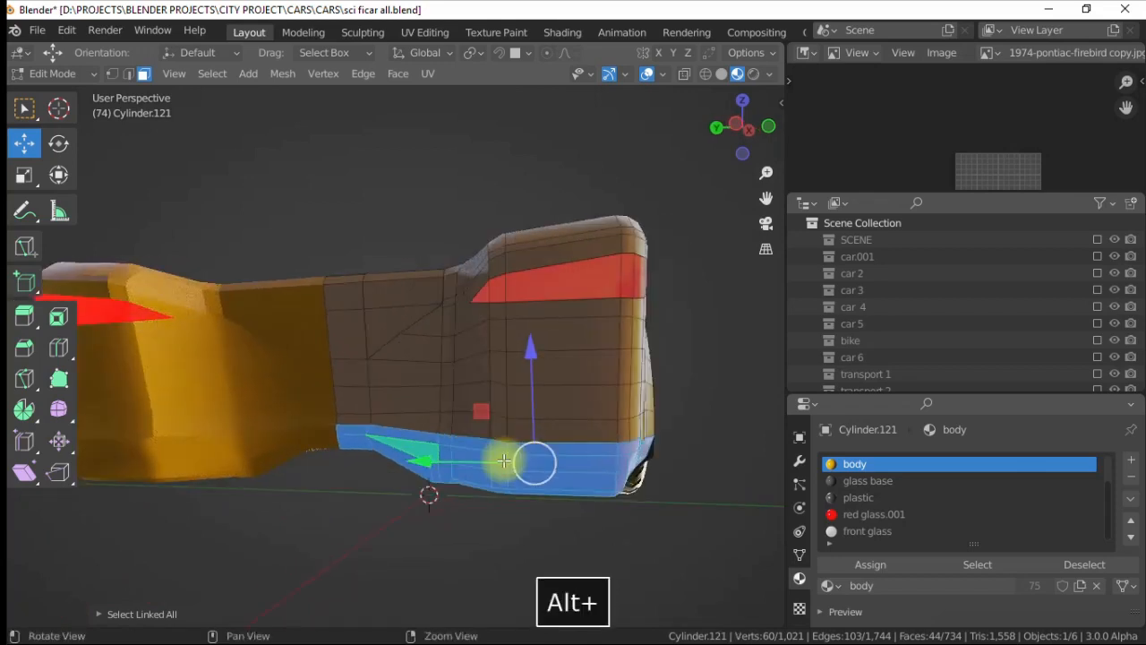
- Switch to edge selection and select the edge path along the lower rear bumper's seam
key(F1)
key(F3)
alt+drag(523, 293, 394, 368)
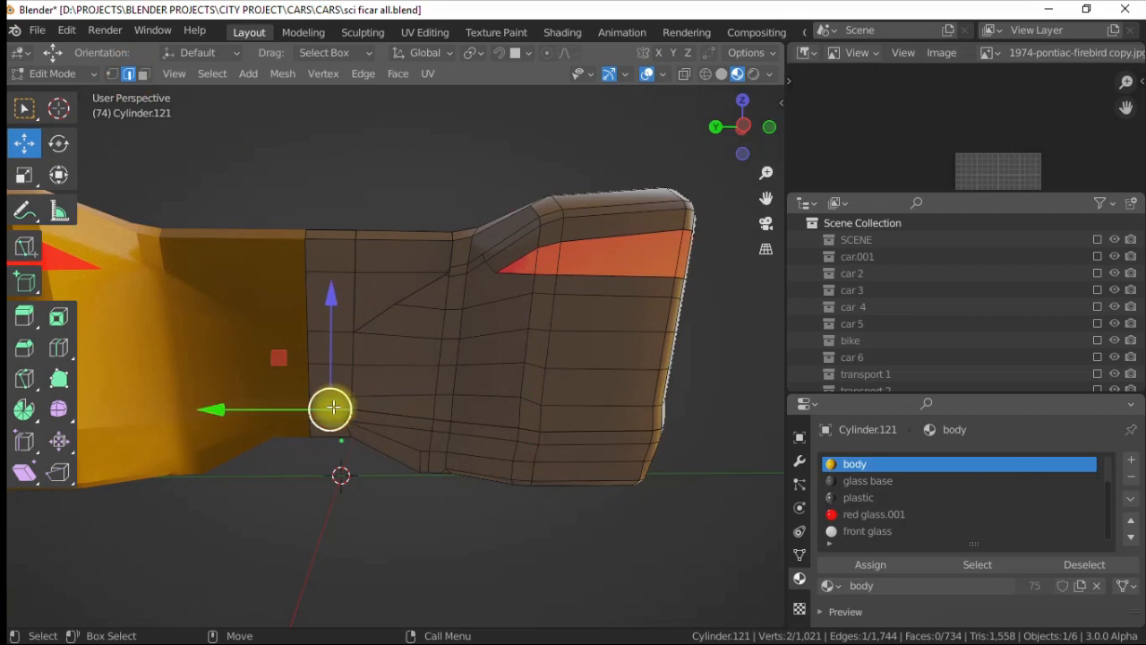
alt+drag(321, 397, 25, 193)
- Try to move the centre edge of the lower rear bumper and undo the change
drag(377, 287, 396, 423)
key(ctrl+z)
mouse_move(385, 341)
mouse_down()
mouse_move(392, 463)
mouse_move(388, 320)
mouse_move(396, 358)
mouse_move(332, 397)
mouse_move(397, 378)
mouse_move(388, 397)
mouse_move(392, 328)
mouse_up()
right_click(397, 359)
scroll(397, 378, up, 3)
right_click(391, 327)
click(24, 143)
drag(384, 277, 435, 340)
key(ctrl+z)
scroll(435, 340, down, 5)
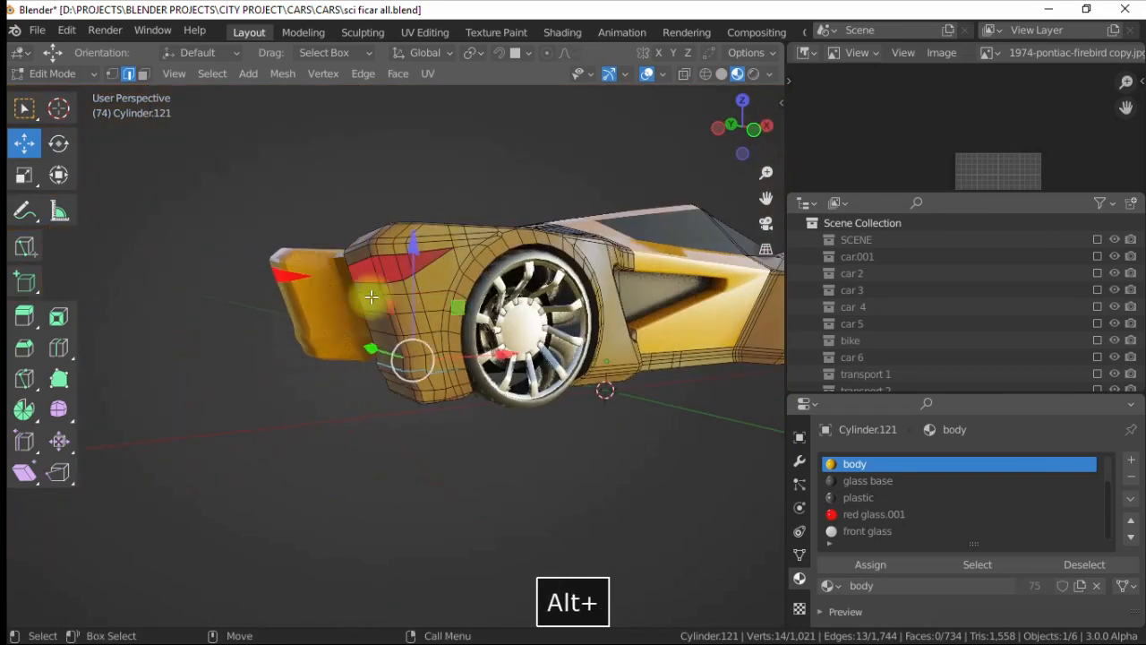
- Switch to face selection and select all faces linked to the rear centre panel
key(ctrl+l)
alt+drag(245, 435, 355, 343)
scroll(384, 341, up, 3)
key(3)
click(317, 347)
key(ctrl+l)
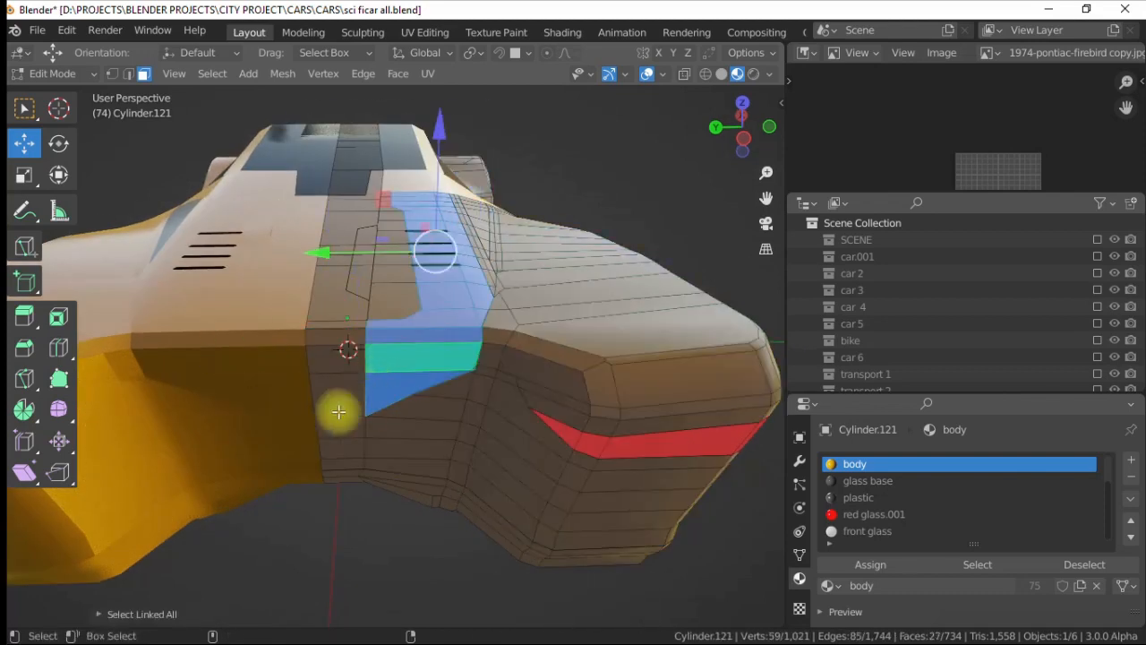
alt+drag(384, 388, 331, 358)
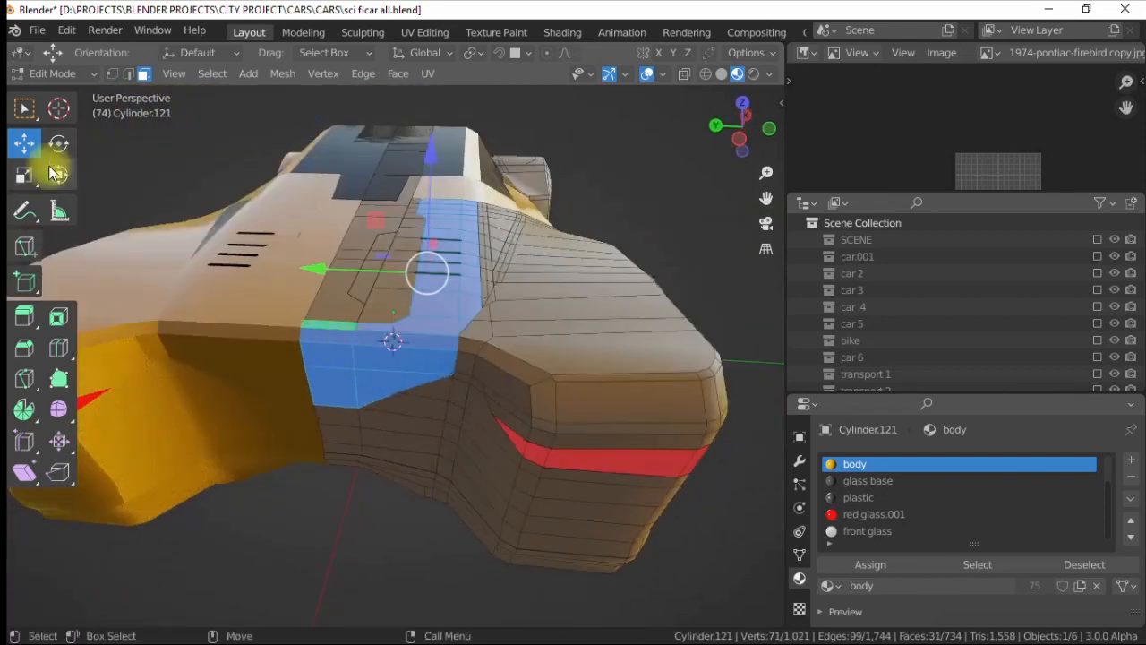
- Merge the rear centre panel's duplicate vertices by distance
right_click(273, 238)
click(268, 545)
key(ctrl+z)
right_click(243, 428)
click(109, 74)
right_click(257, 460)
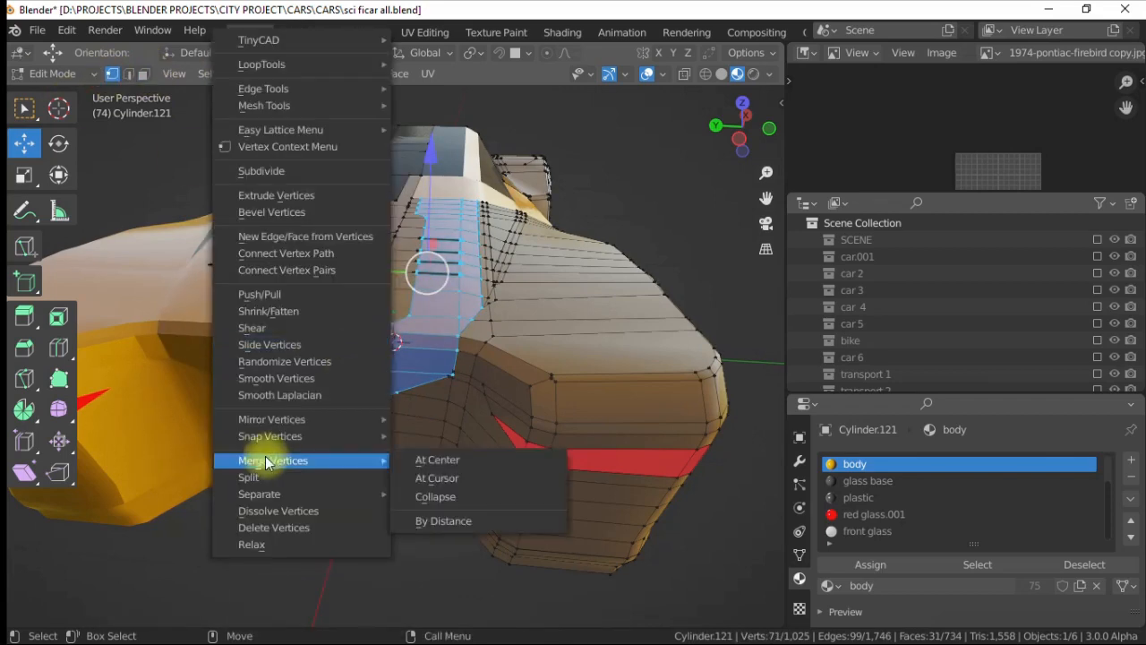
click(413, 519)
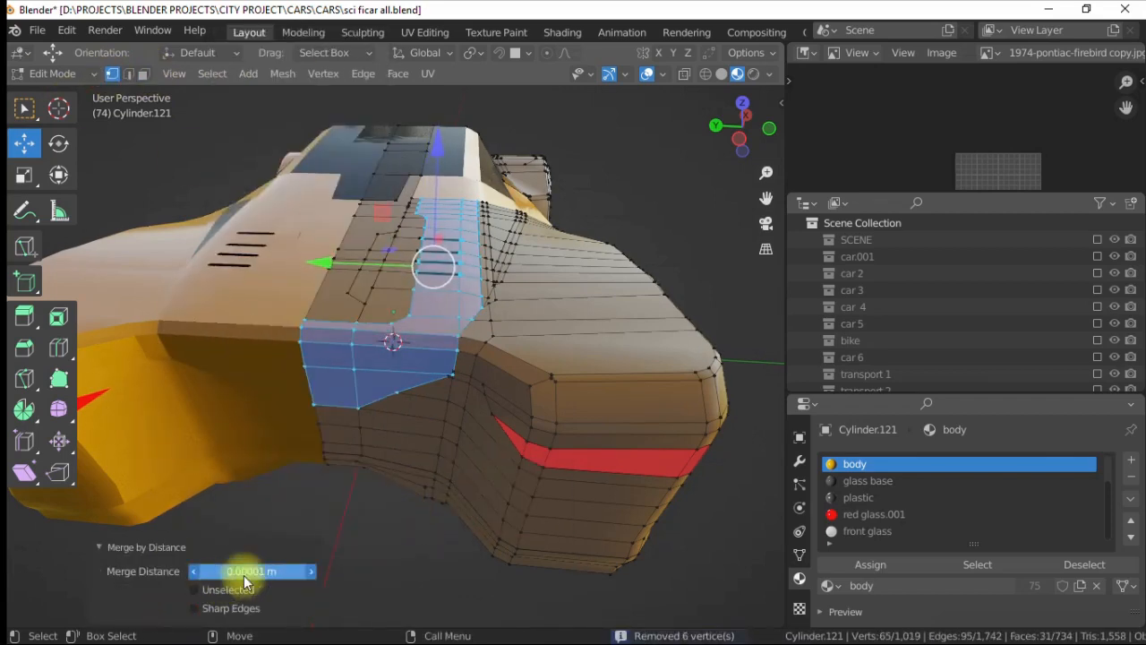
middle_drag(315, 569, 287, 486)
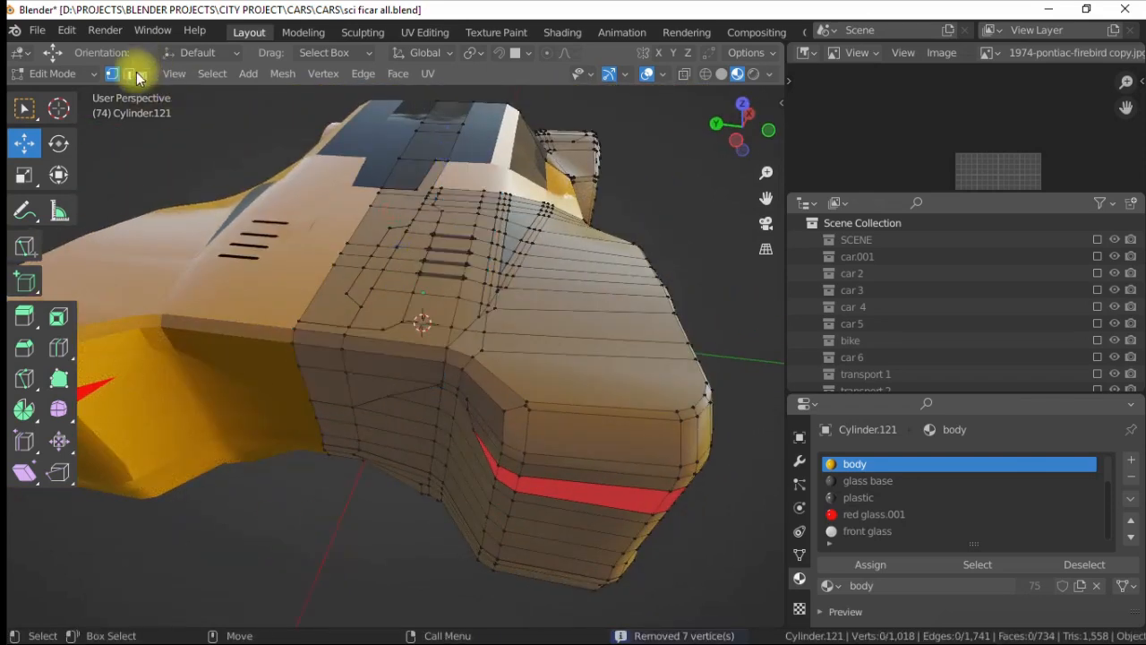
- Examine the rear centre panel's extent by selecting its linked faces again
key(ctrl+l)
middle_drag(362, 357, 455, 315)
scroll(430, 476, up, 3)
key(alt+a)
click(372, 335)
key(ctrl+l)
scroll(456, 315, down, 3)
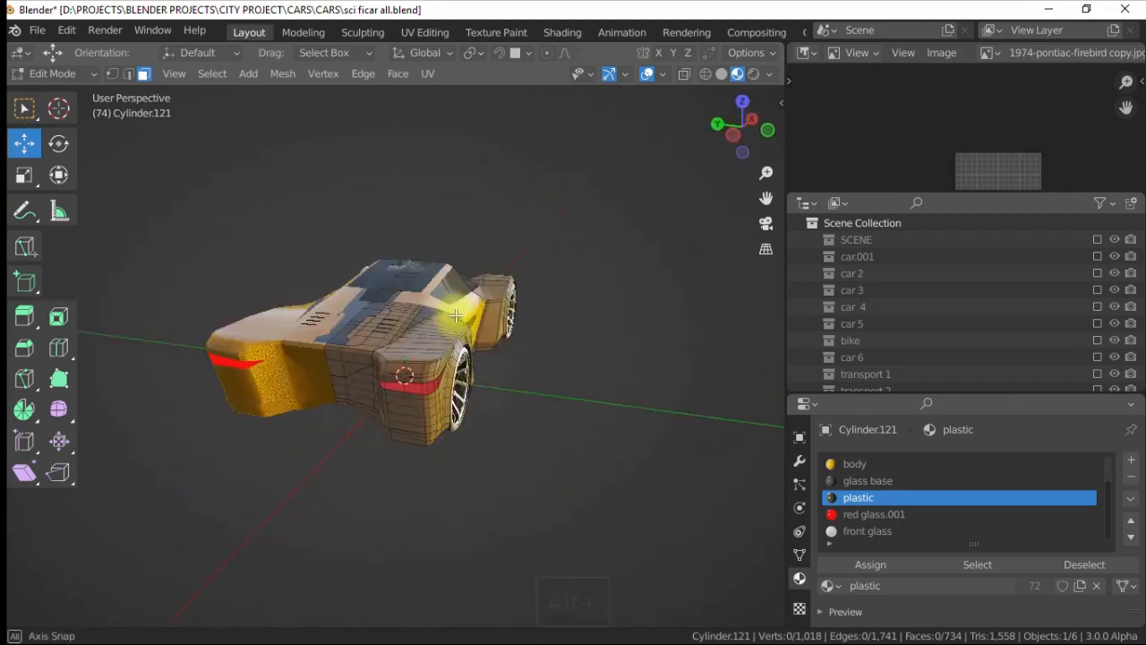
click(386, 380)
key(ctrl+l)
middle_drag(386, 380, 378, 470)
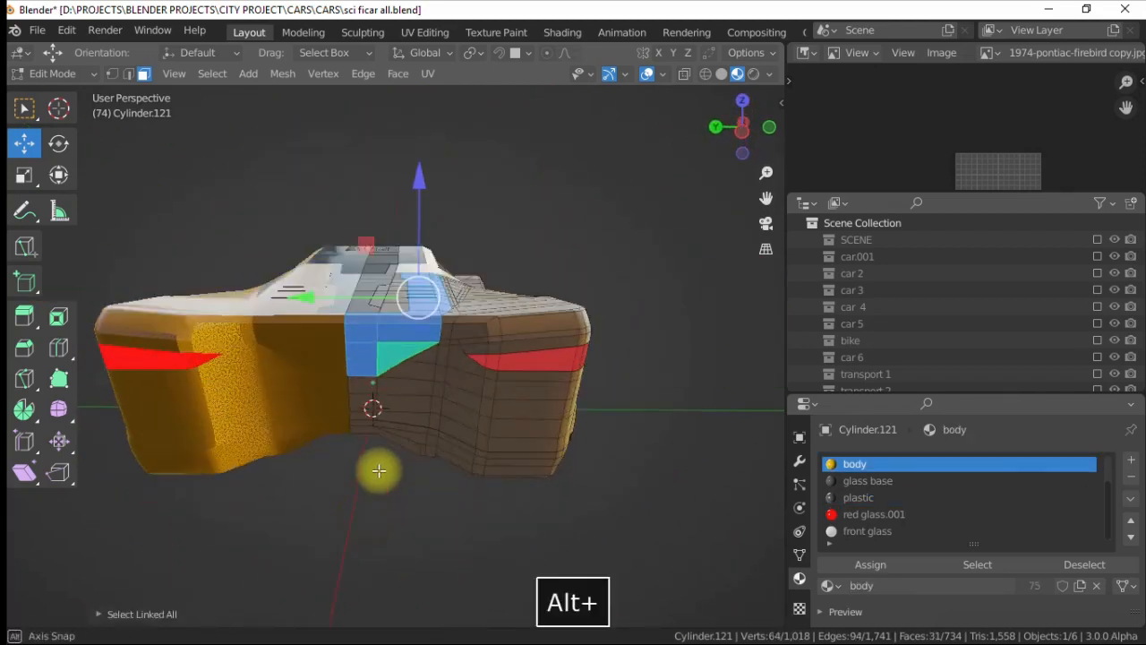
key(ctrl+l)
alt+drag(355, 407, 401, 351)
- Change the viewport to solid shading and examine which body sections are still linked
scroll(401, 352, down, 2)
alt+middle_drag(515, 369, 462, 357)
click(721, 74)
scroll(430, 295, up, 3)
mouse_move(430, 295)
alt+mouse_down()
mouse_move(335, 179)
mouse_move(358, 193)
alt+mouse_up()
key(bracketright)
click(532, 443)
key(bracketright)
- Select the edges along the body's panel seam and split them
mouse_move(511, 205)
alt+mouse_down()
mouse_move(528, 421)
mouse_move(546, 434)
alt+mouse_up()
shift+double_click(209, 421)
alt+drag(426, 456, 367, 471)
right_click(376, 389)
alt+drag(465, 488, 289, 443)
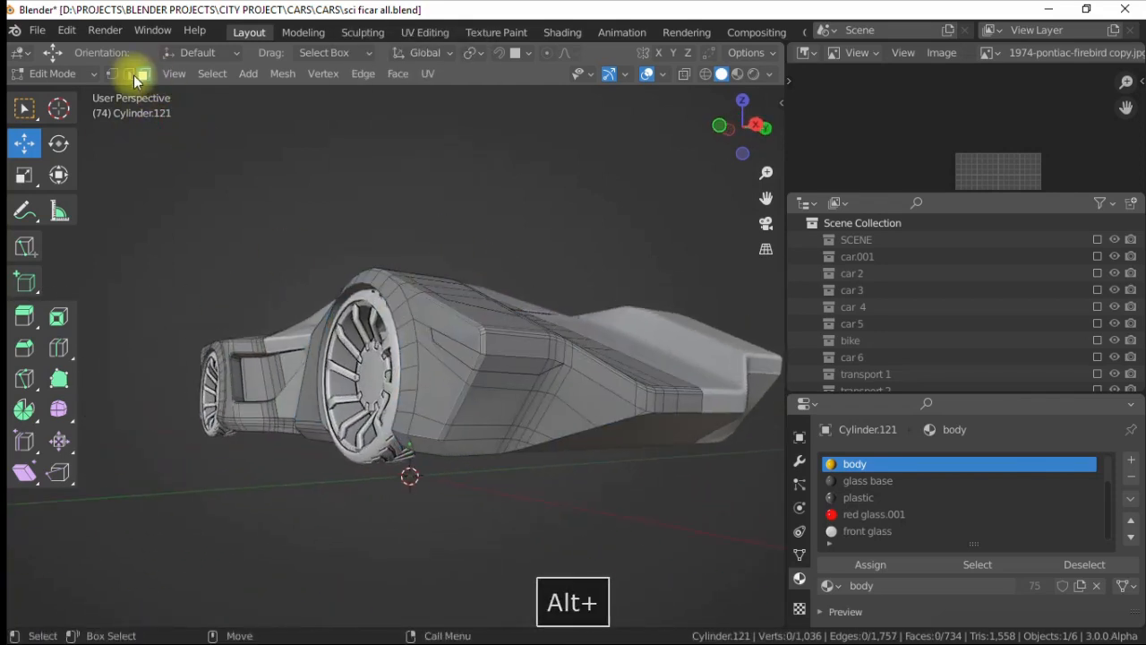
- Examine the front body section's extent by selecting its linked faces, and clear the selection
alt+drag(502, 349, 451, 346)
key(bracketright)
alt+drag(553, 413, 305, 337)
scroll(335, 320, up, 3)
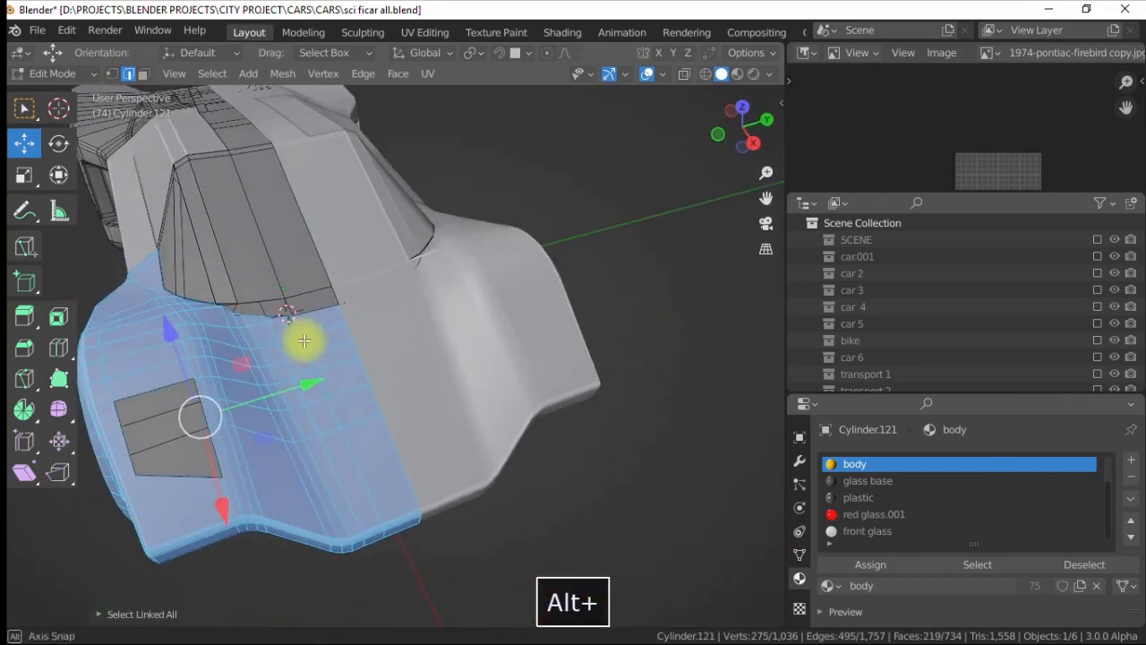
key(alt+a)
click(145, 75)
alt+drag(372, 231, 283, 312)
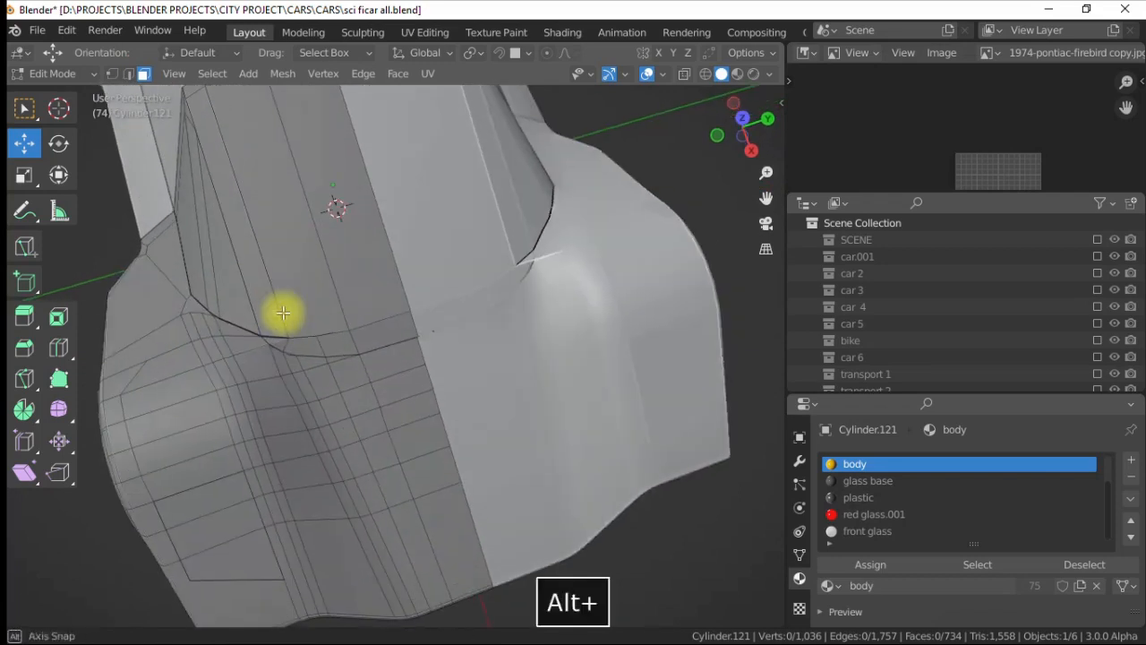
- Nudge the hood geometry near the windshield base and check it from the top view
click(275, 382)
drag(361, 350, 368, 347)
key(F3)
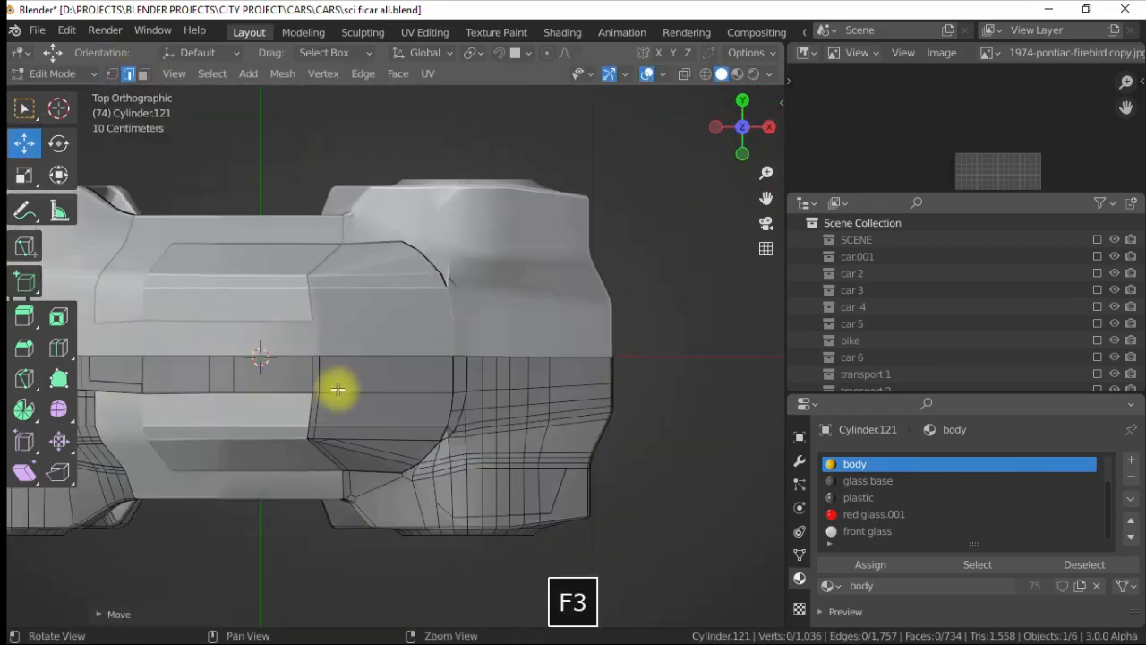
scroll(497, 382, up, 4)
drag(490, 310, 108, 67)
scroll(334, 434, down, 5)
- Add crosswise loop cuts to the front hood near its leading edge
alt+click(382, 419)
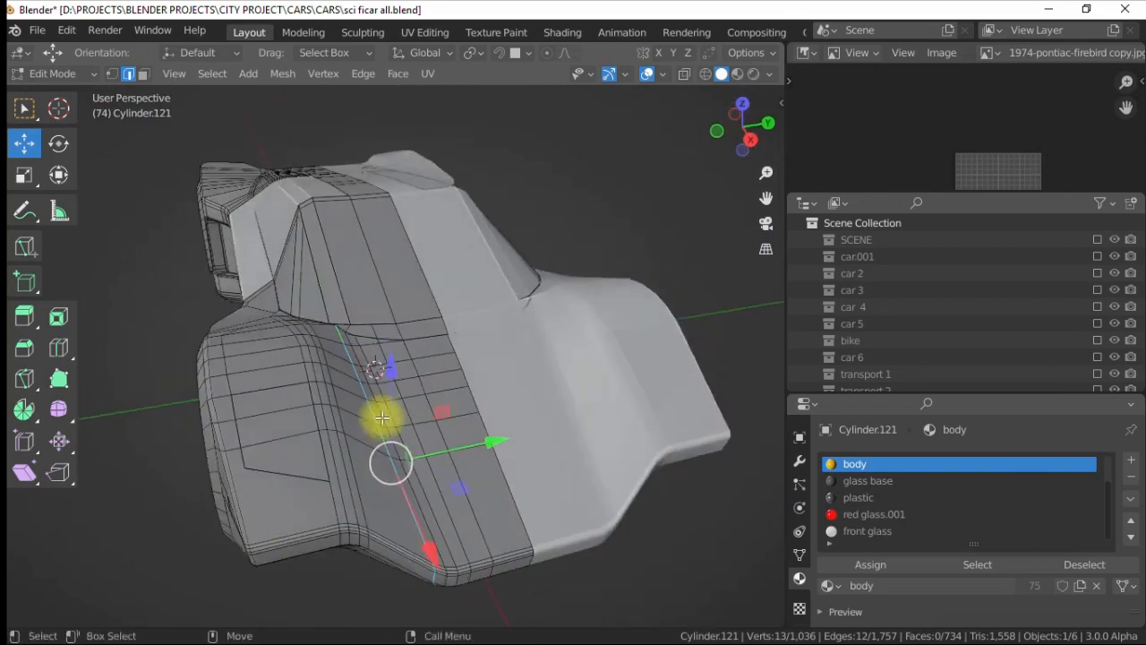
alt+drag(412, 436, 376, 421)
click(58, 343)
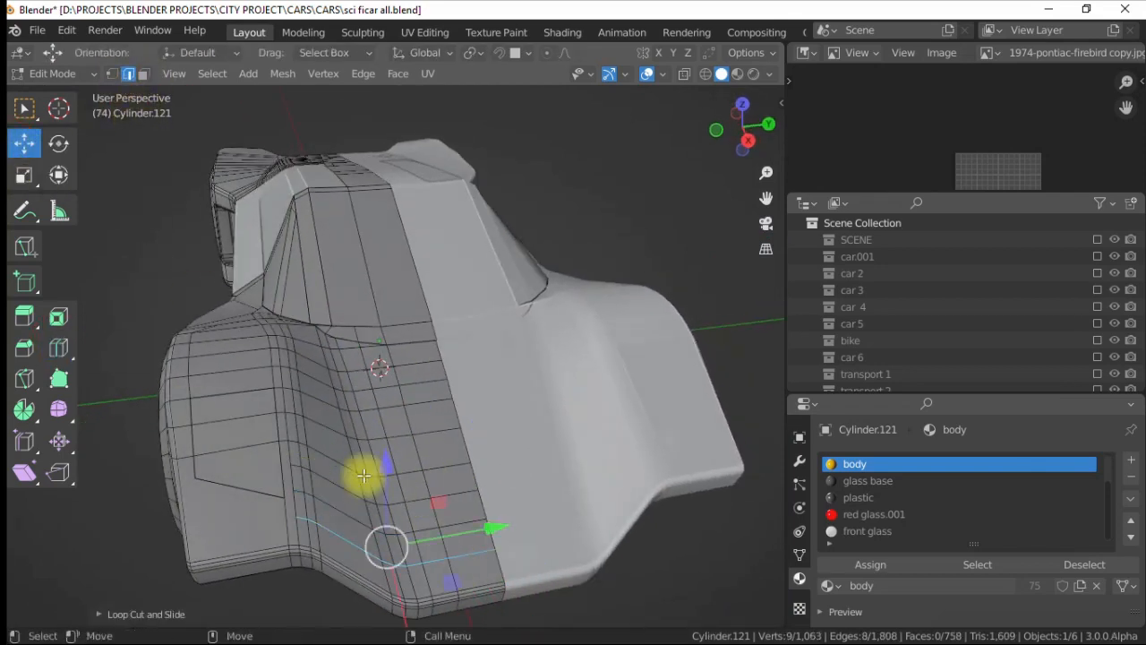
- Bevel two crosswise edge paths on the front hood into narrow strips and delete their faces to cut two slots
alt+drag(464, 558, 436, 312)
right_click(478, 371)
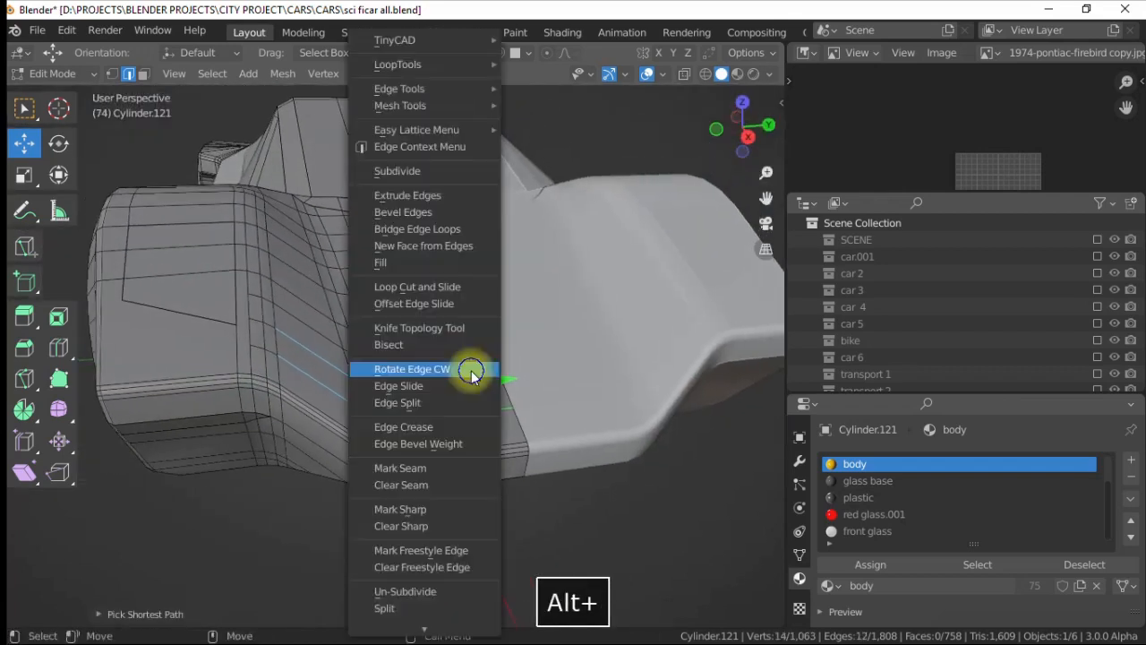
click(478, 371)
click(422, 201)
click(144, 74)
key(Delete)
- Inspect the two hood slots by selecting an edge and faces beside them, and clear the selection
alt+drag(399, 311, 330, 353)
click(128, 74)
click(460, 362)
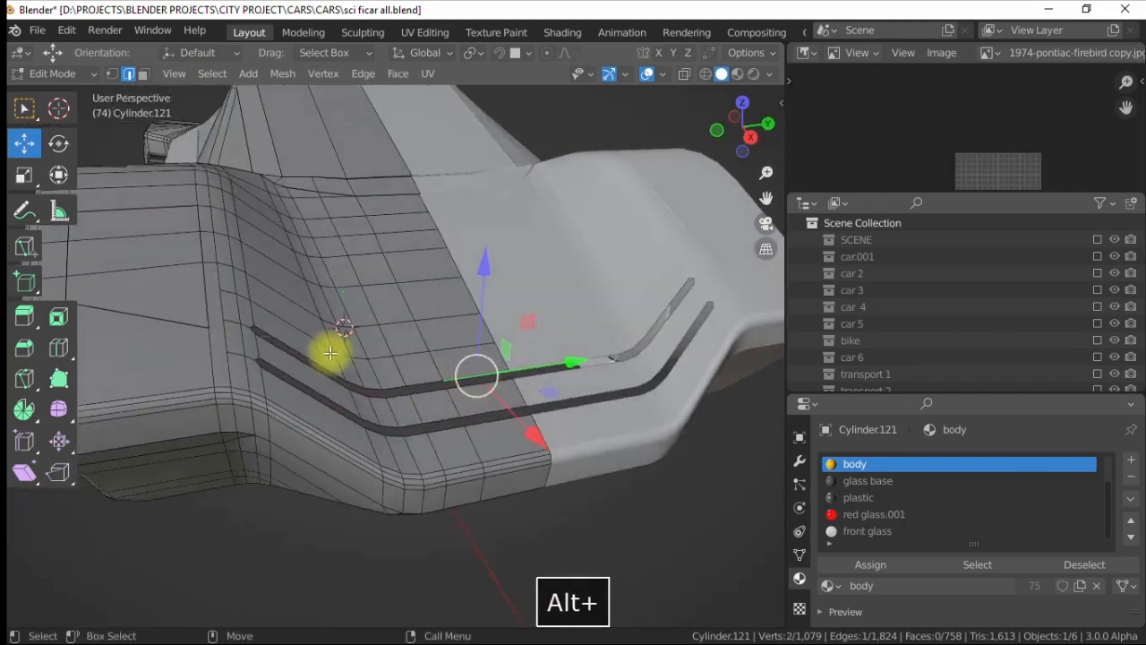
drag(412, 273, 425, 265)
alt+drag(365, 418, 365, 388)
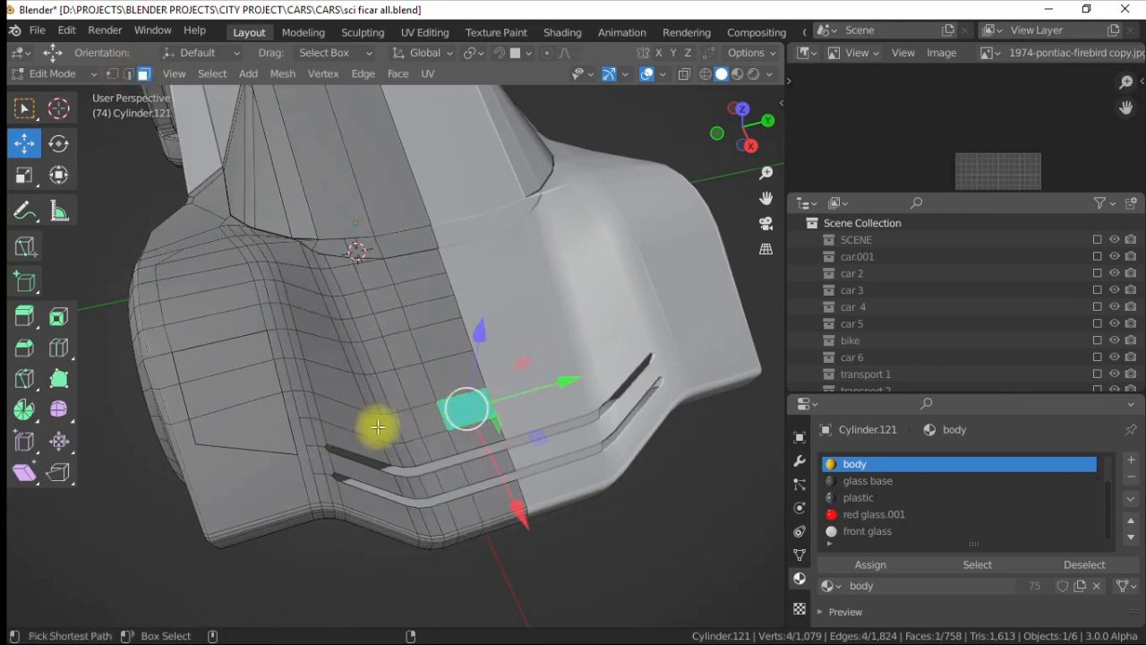
mouse_move(393, 349)
alt+mouse_down()
mouse_move(356, 263)
mouse_move(388, 358)
alt+mouse_up()
alt+drag(441, 424, 370, 354)
key(alt+a)
- Split the horizontal edge loop across the lower rear bumper and flatten it vertically by scaling
scroll(344, 421, up, 3)
drag(491, 238, 472, 351)
mouse_move(459, 315)
alt+mouse_down()
mouse_move(440, 312)
mouse_move(462, 306)
alt+mouse_up()
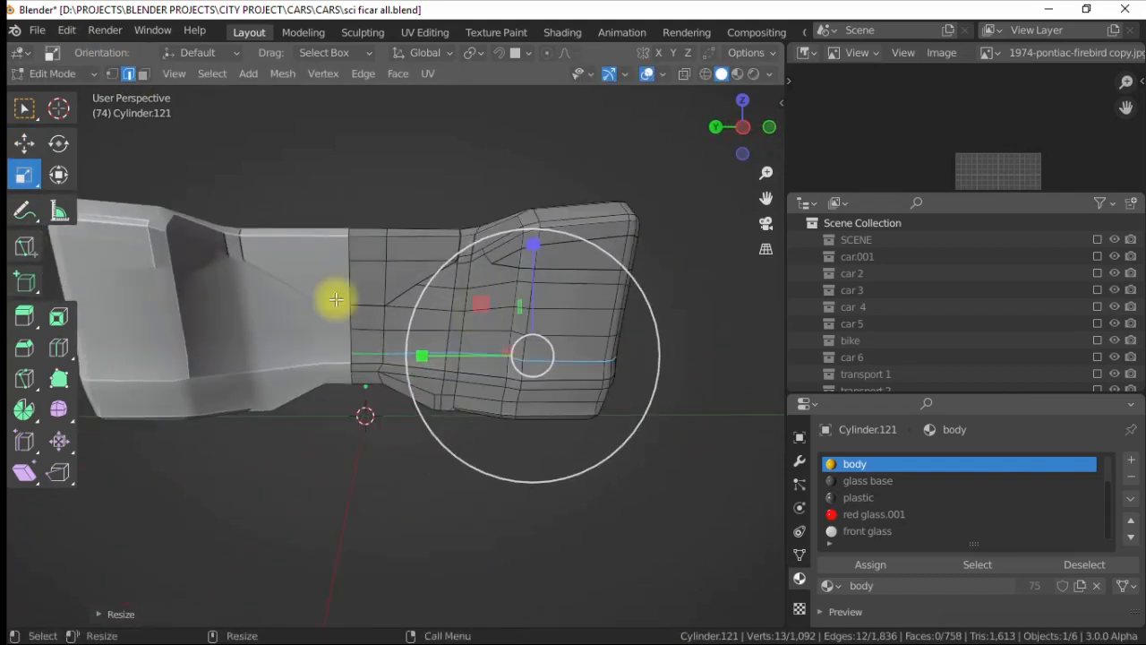
- Try to move the flattened lower rear bumper edge loop and undo the move
click(25, 143)
drag(367, 239, 392, 233)
key(ctrl+z)
key(shift+f)
scroll(381, 225, down, 8)
scroll(392, 232, down, 4)
- Examine the separation of the rear fender and neighbouring body sections by selecting their linked faces
alt+drag(430, 282, 511, 387)
click(343, 335)
key(bracketright)
key(shift+f)
alt+drag(493, 309, 463, 316)
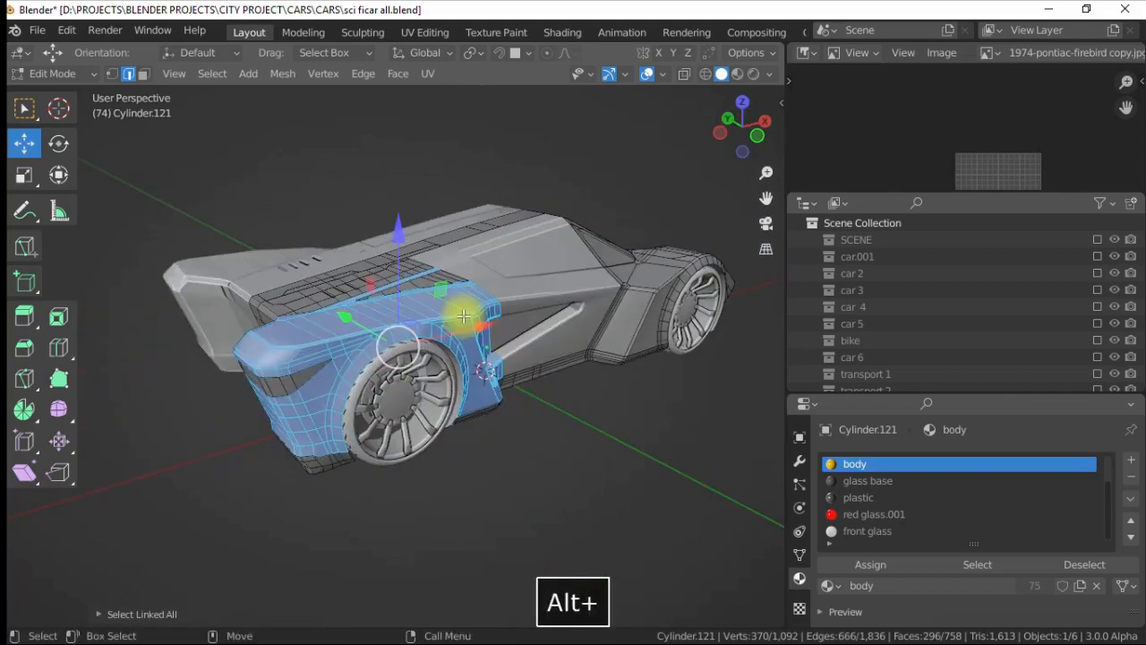
alt+drag(392, 355, 471, 366)
click(410, 318)
key(bracketright)
key(bracketright)
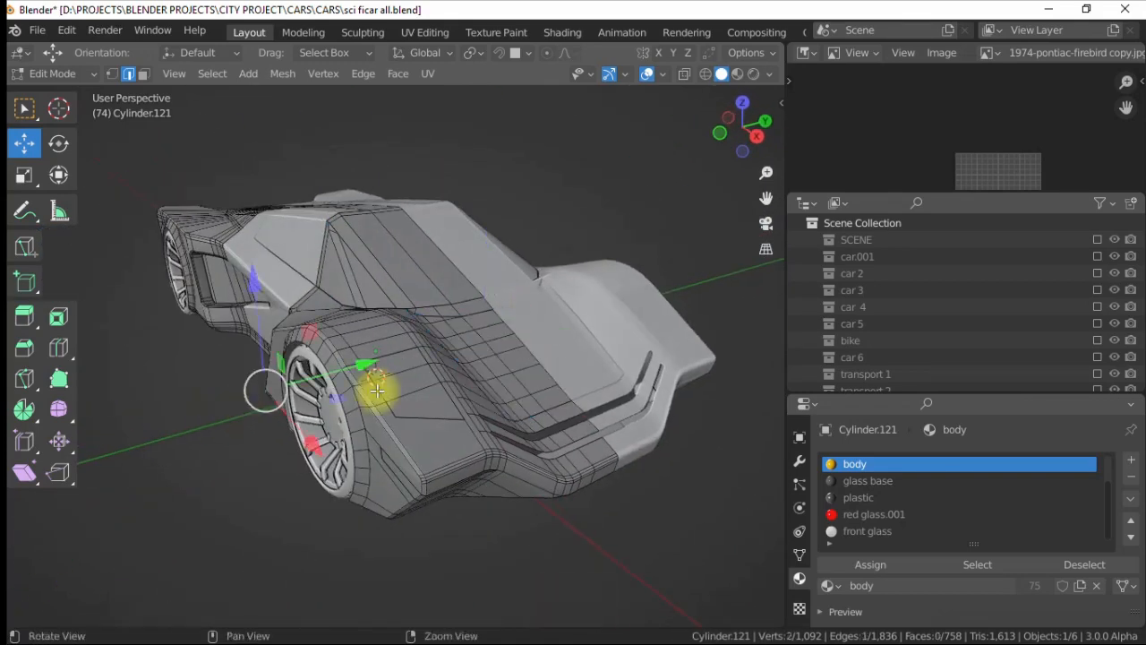
- Select the edge path along the body's lower side and extrude it inward beneath the car
alt+drag(357, 284, 133, 90)
click(519, 253)
alt+drag(520, 253, 228, 277)
ctrl+shift+click(471, 276)
ctrl+shift+click(228, 277)
scroll(394, 284, down, 3)
alt+drag(394, 284, 425, 250)
right_click(425, 250)
click(333, 197)
key(Escape)
drag(398, 358, 493, 405)
- Straighten the extruded underside edges along the car's centre by scaling them
click(24, 177)
alt+drag(484, 255, 466, 213)
drag(496, 377, 390, 355)
drag(495, 378, 428, 367)
drag(495, 378, 369, 381)
key(F3)
- Level the extruded underside edges in height by scaling and adjust their position with X-ray display on
click(686, 75)
alt+right_drag(417, 416, 394, 232)
drag(462, 187, 463, 345)
drag(463, 187, 498, 171)
click(24, 144)
alt+right_drag(466, 197, 394, 340)
alt+drag(394, 340, 350, 153)
click(684, 74)
alt+drag(497, 438, 457, 309)
alt+right_drag(457, 309, 403, 206)
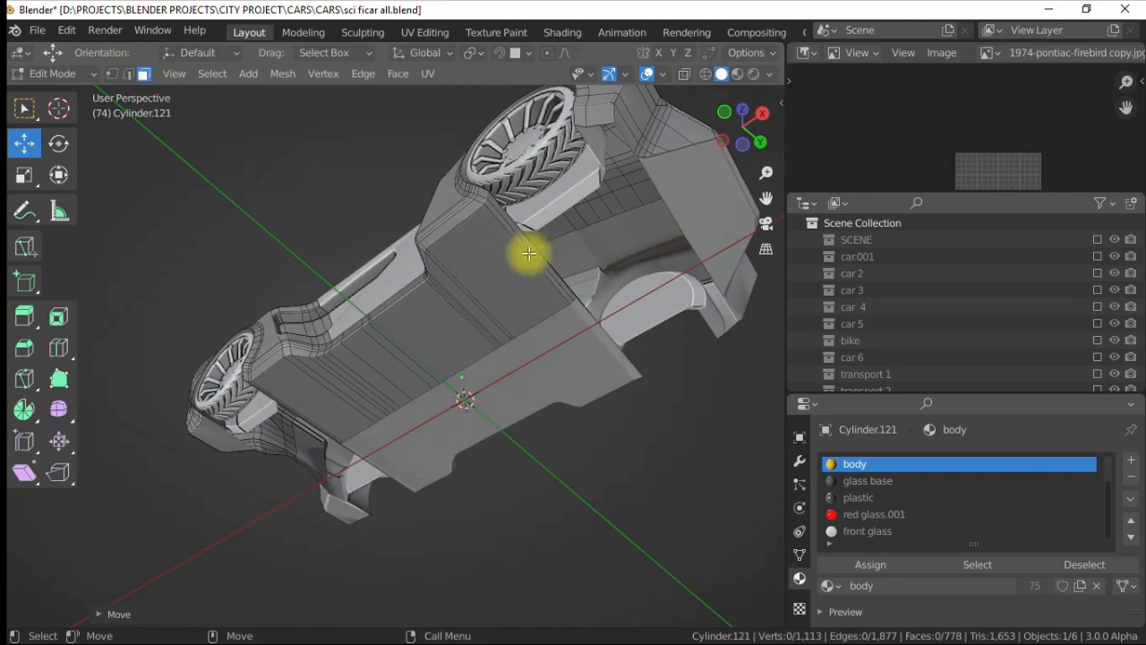
- Select the underside floor faces, separate them into their own object and leave mesh editing
ctrl+shift+click(255, 361)
alt+drag(254, 362, 421, 359)
ctrl+shift+click(299, 230)
right_click(438, 381)
mouse_move(352, 571)
click(543, 572)
key(4)
- Open the separated floor panel for mesh editing, add a lengthwise loop cut and reposition its edges
click(478, 483)
click(421, 364)
alt+drag(490, 300, 477, 268)
key(2)
alt+right_drag(477, 268, 452, 242)
click(457, 330)
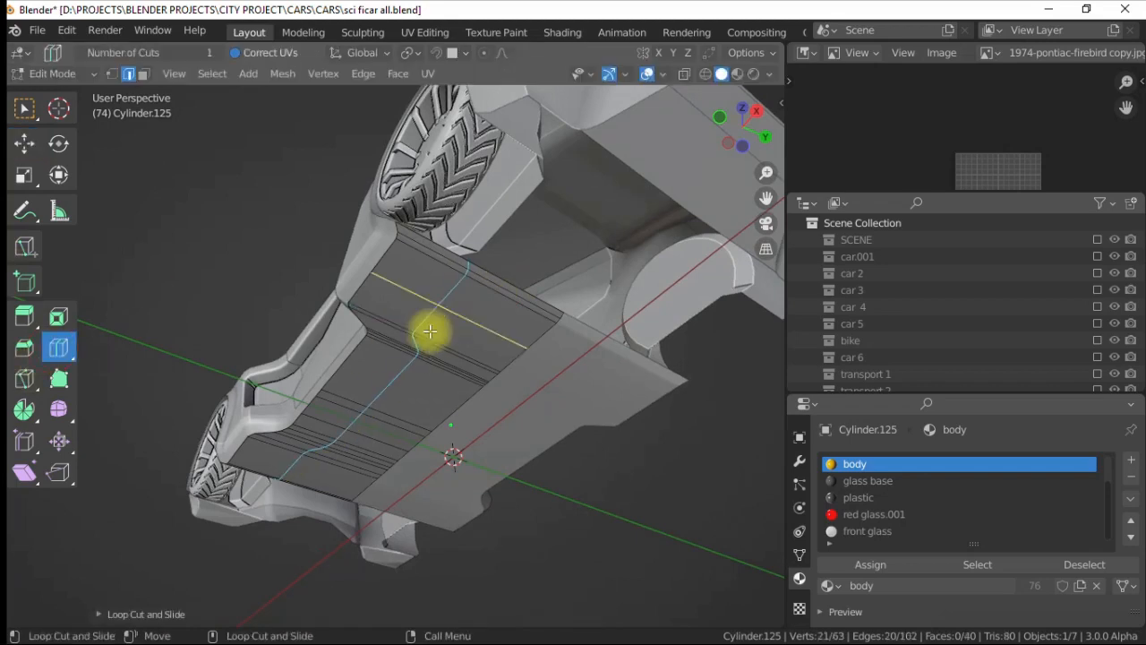
drag(447, 436, 403, 273)
click(24, 143)
alt+drag(277, 218, 285, 241)
drag(467, 440, 457, 445)
- Extrude the inner edge at one end of the floor panel between the wheels toward the bumper
click(411, 211)
alt+drag(409, 202, 403, 273)
right_click(379, 263)
click(307, 192)
click(402, 255)
drag(451, 198, 460, 616)
- Extrude the inner edge at the floor panel's opposite end and add a lengthwise loop cut through the floor
alt+drag(339, 291, 388, 355)
click(389, 355)
right_click(387, 357)
click(302, 194)
key(Escape)
drag(457, 418, 376, 308)
alt+drag(376, 309, 363, 349)
drag(448, 321, 479, 321)
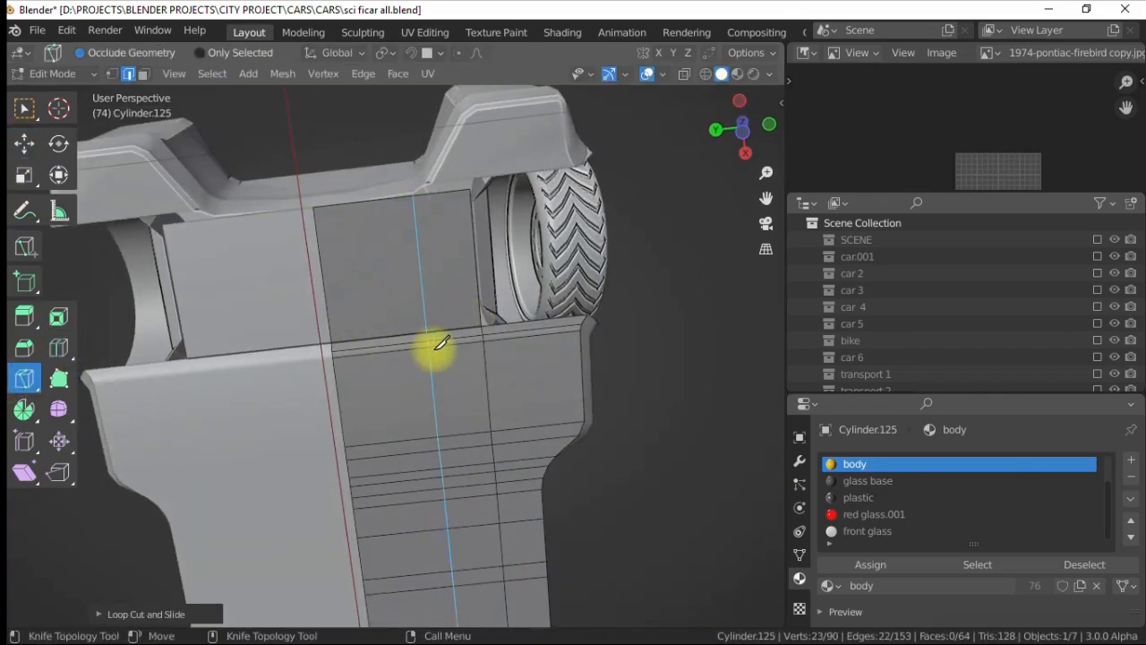
- Add a knife cut across the faces of the floor panel between the wheels
drag(455, 303, 479, 281)
scroll(478, 281, down, 3)
alt+drag(466, 287, 278, 116)
- Assign the plastic material to the floor panel, leave mesh editing and show the car in material preview
click(363, 243)
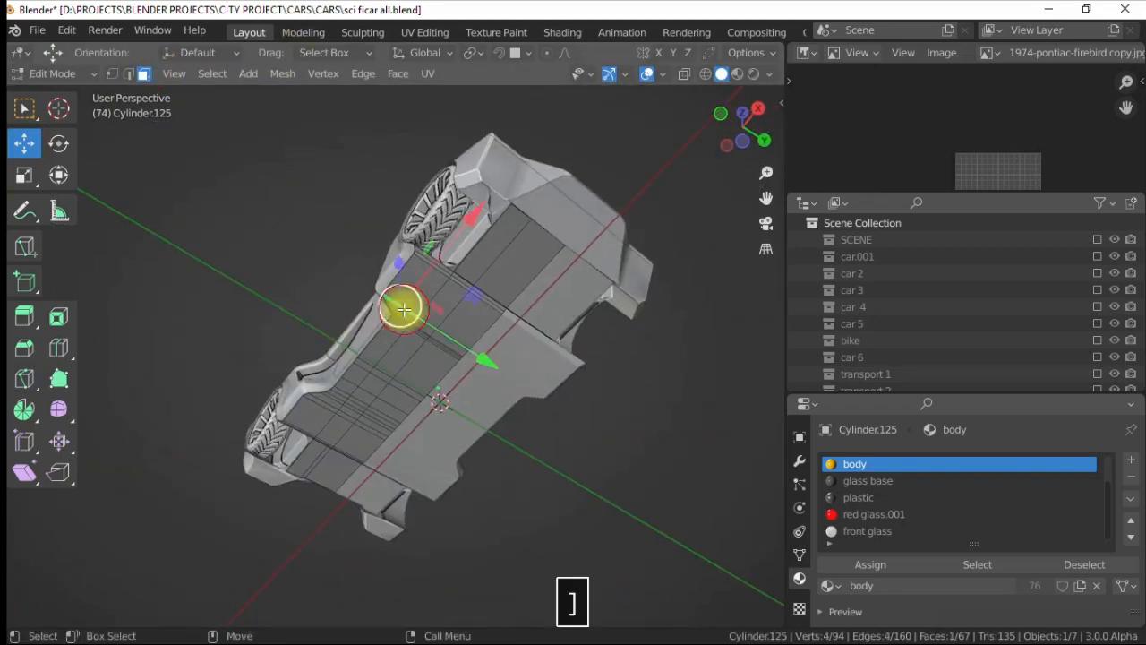
key(bracketright)
click(864, 499)
click(830, 562)
key(4)
click(736, 74)
click(667, 134)
alt+drag(662, 139, 473, 401)
alt+drag(568, 391, 179, 242)
- Add a mesh cylinder, give it the body material and shade it smooth
click(195, 73)
mouse_move(217, 93)
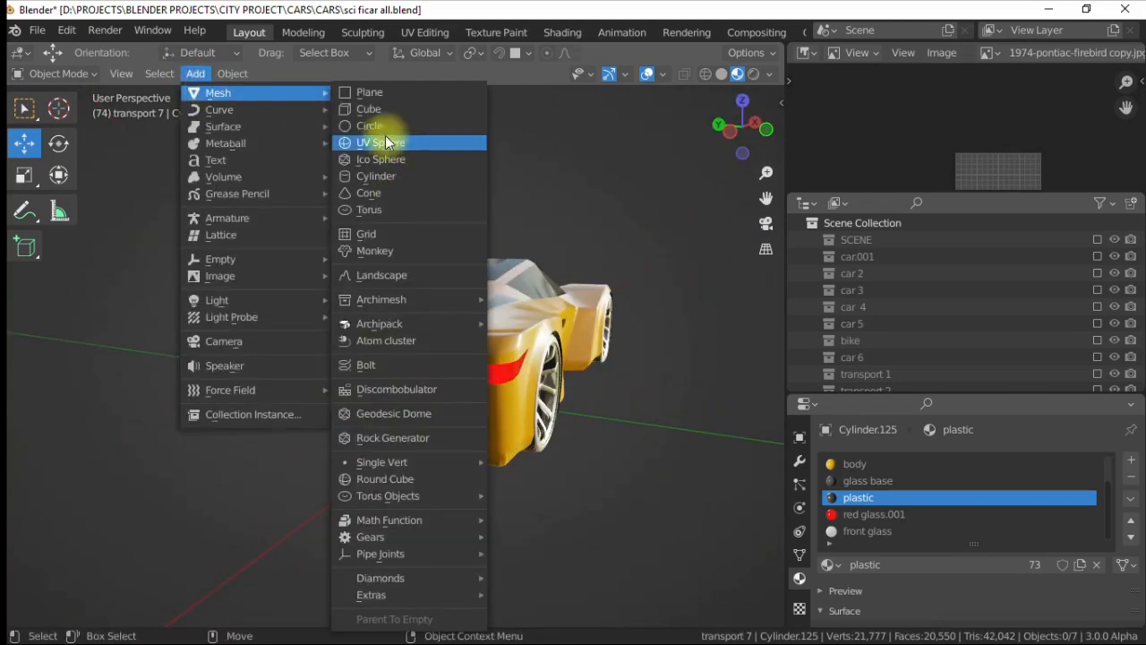
click(376, 176)
click(135, 614)
click(116, 383)
click(828, 531)
click(860, 393)
right_click(360, 270)
click(360, 270)
- Scale down the cylinder, rotate it 90 degrees to lie along the car and move it to the rear end
click(22, 179)
drag(354, 309, 427, 366)
click(58, 146)
drag(433, 306, 422, 320)
text(90)
key(Return)
click(24, 145)
middle_drag(434, 405, 405, 424)
drag(534, 360, 439, 403)
drag(382, 313, 384, 265)
- Enable Auto Smooth at 30° for the cylinder's normals
click(800, 555)
scroll(895, 563, down, 7)
click(948, 590)
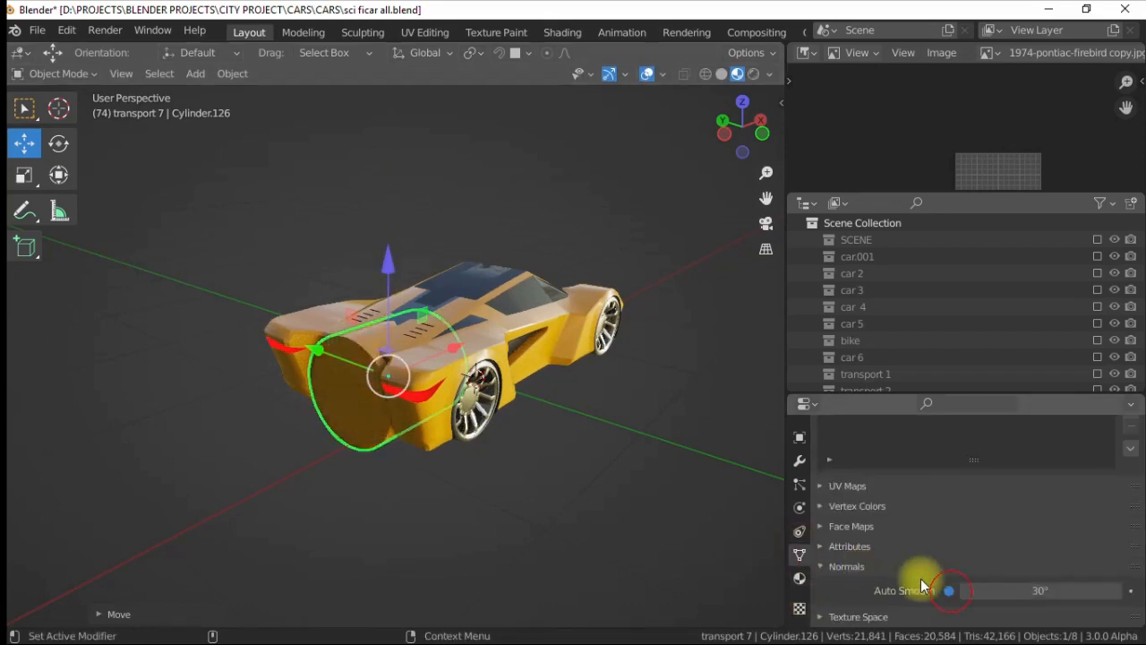
- Shrink the cylinder further and seat it in the rear recess between the tail lights as a thruster
alt+drag(502, 421, 564, 431)
alt+drag(315, 303, 503, 333)
alt+drag(443, 315, 501, 275)
click(22, 177)
drag(332, 274, 354, 244)
click(24, 145)
scroll(340, 269, up, 1)
drag(448, 259, 465, 238)
scroll(332, 224, down, 4)
click(333, 225)
alt+drag(332, 225, 391, 283)
scroll(390, 282, up, 4)
alt+drag(506, 248, 396, 366)
- Open the thruster cylinder for mesh editing and bevel the edge loop around its outer end
click(396, 366)
key(Tab)
click(162, 111)
scroll(393, 295, up, 1)
alt+click(406, 314)
right_click(366, 209)
click(365, 211)
click(353, 193)
- Inset the cylinder's round end face to leave a rim around it
alt+click(433, 338)
mouse_move(433, 337)
alt+mouse_down()
mouse_move(394, 337)
mouse_move(433, 346)
alt+mouse_up()
alt+drag(358, 354, 410, 345)
scroll(419, 338, up, 1)
click(421, 337)
right_click(358, 345)
click(339, 392)
click(343, 389)
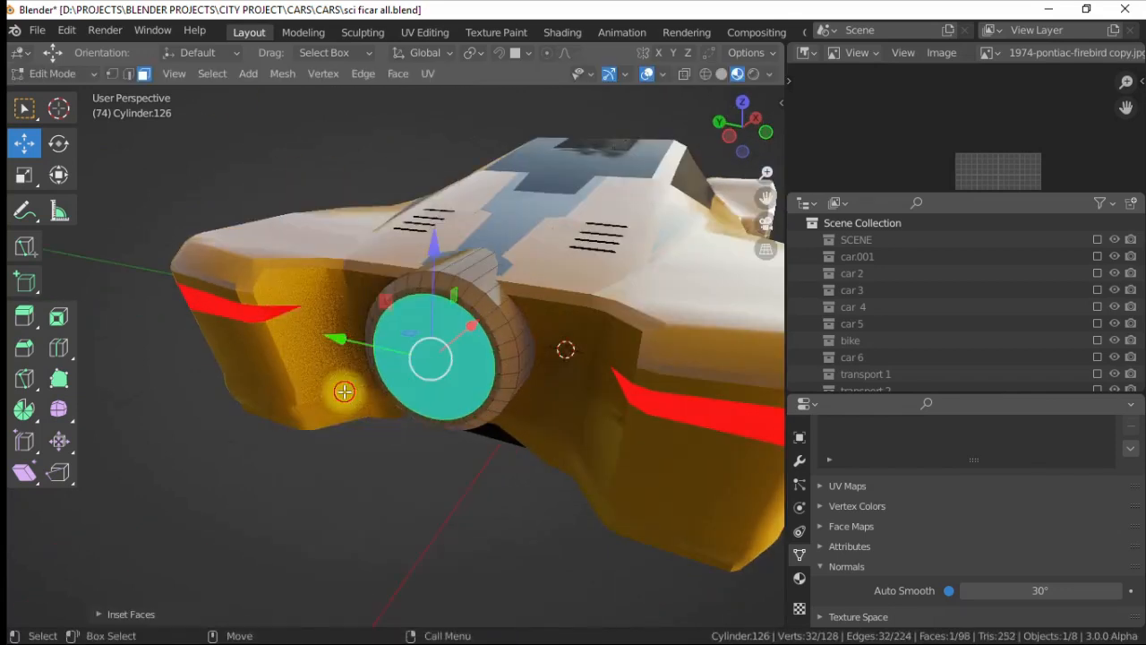
- Extrude the inset end face into the cylinder and scale it down to form a tapered nozzle recess
right_click(387, 333)
click(394, 300)
click(341, 459)
click(24, 175)
alt+drag(370, 285, 490, 316)
click(376, 208)
scroll(417, 273, down, 2)
scroll(474, 291, up, 2)
click(305, 502)
scroll(457, 314, down, 2)
- Bevel the inner edge loop around the mouth of the nozzle recess
alt+drag(324, 373, 379, 314)
click(129, 74)
scroll(380, 293, up, 3)
alt+click(376, 282)
key(ctrl+e)
click(317, 214)
- Select the nozzle recess's inner faces, separate them into their own object and leave mesh editing
click(174, 89)
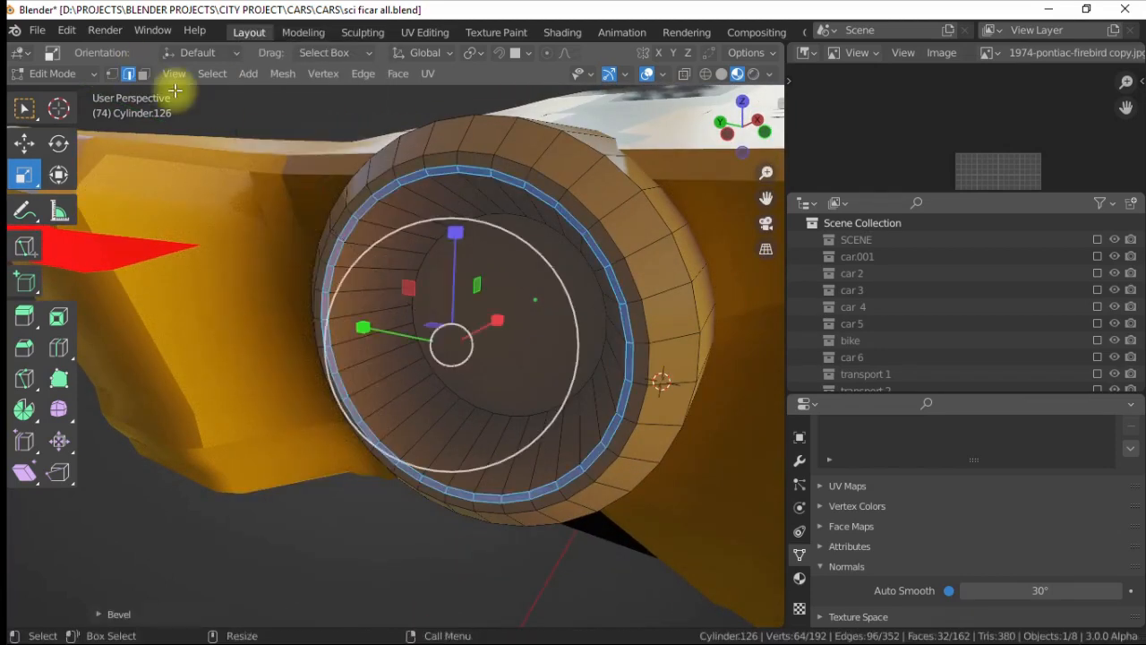
alt+shift+click(402, 203)
click(463, 284)
drag(394, 263, 415, 273)
alt+shift+click(419, 209)
alt+shift+click(390, 198)
key(ctrl+z)
right_click(395, 184)
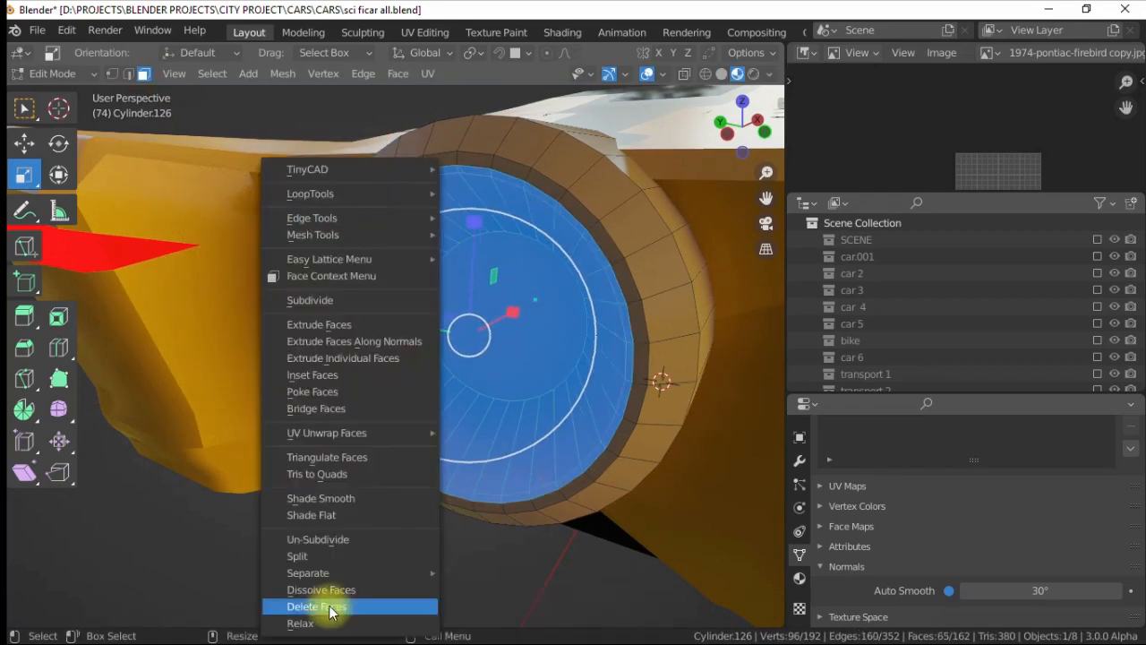
click(358, 607)
key(Tab)
- Open the thruster's outer shell for mesh editing and round its rim by beveling the edge loops
alt+drag(491, 247, 488, 292)
click(475, 282)
key(Tab)
key(2)
right_click(409, 221)
click(213, 486)
alt+drag(242, 480, 448, 205)
key(ctrl+b)
click(212, 585)
alt+drag(211, 585, 493, 364)
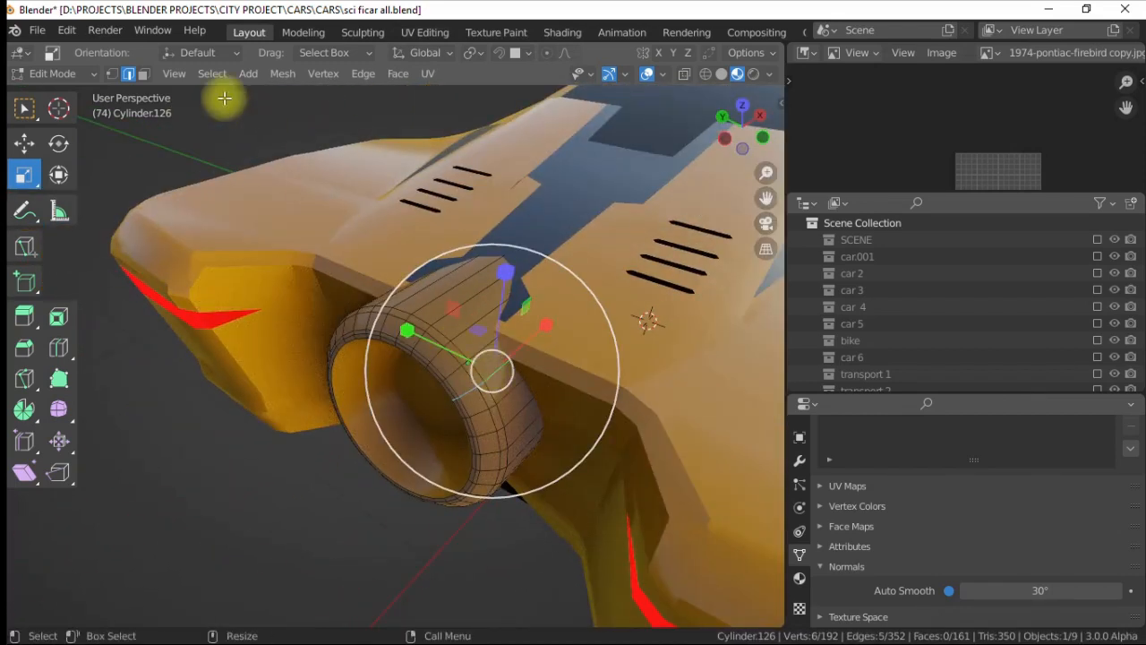
- Select the shell's lengthwise edges, bevel them into narrow strips and extrude the strips to form ribbed grooves
click(212, 73)
mouse_move(256, 340)
click(416, 360)
click(363, 74)
click(383, 192)
click(299, 146)
alt+drag(299, 146, 432, 310)
right_click(440, 332)
click(440, 332)
- Select the whole ribbed shell, assign the plastic material to it and leave mesh editing
click(432, 309)
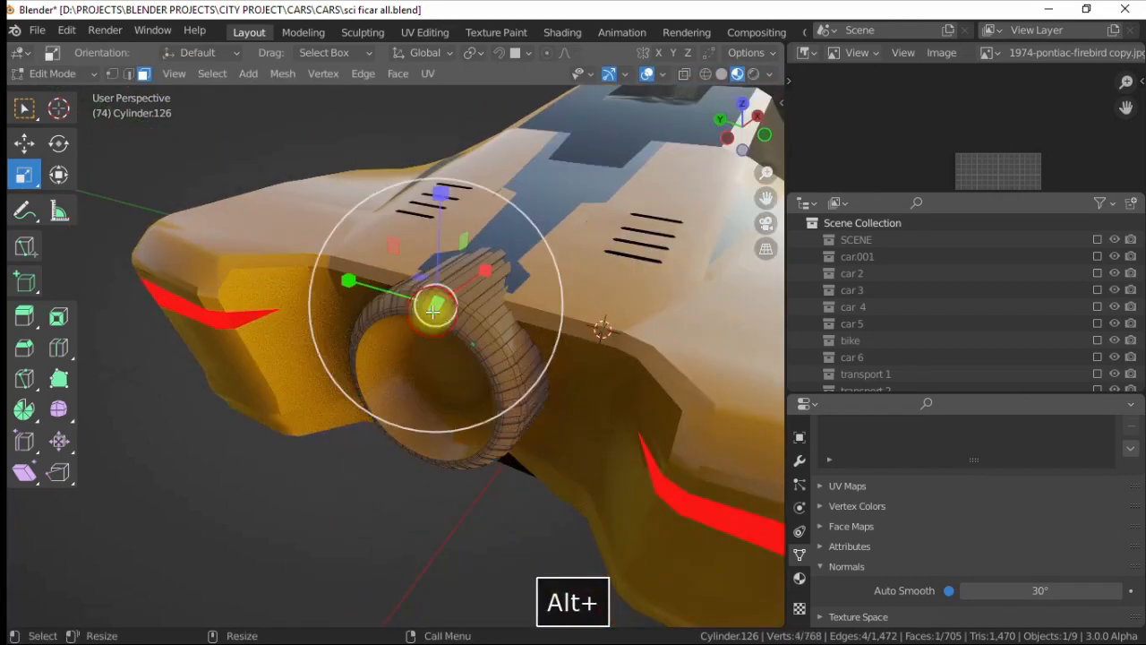
click(799, 579)
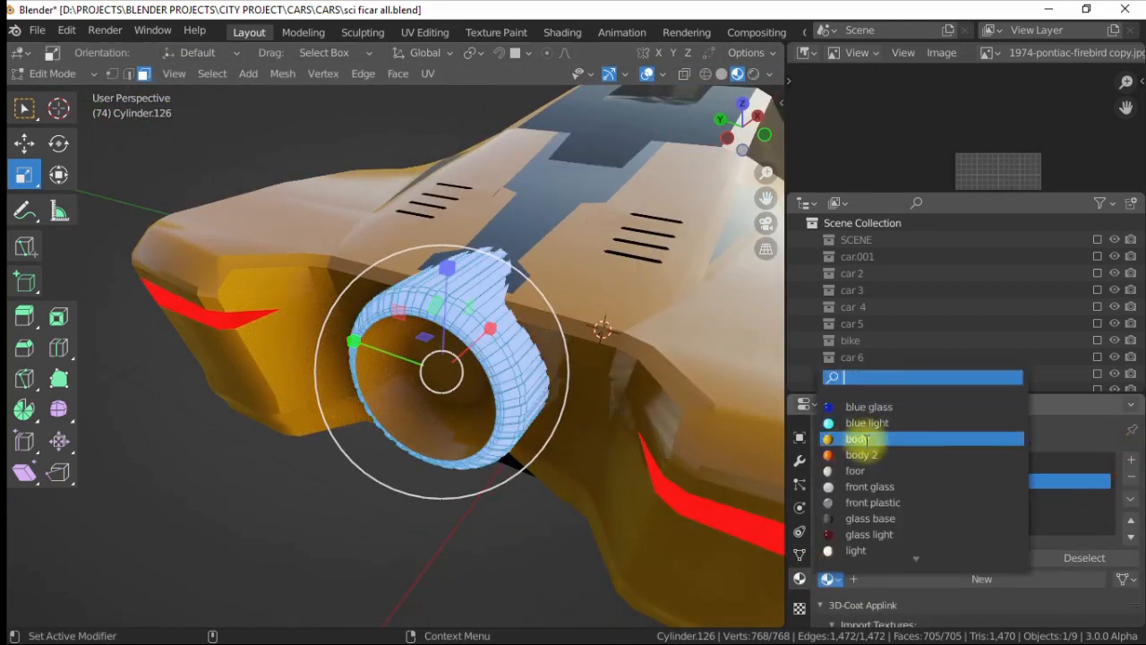
click(875, 423)
key(Tab)
- Open the separated inner nozzle piece for mesh editing and bevel the edge loop around its back disc
alt+drag(449, 405, 435, 263)
click(396, 327)
key(Tab)
alt+click(435, 263)
key(ctrl+b)
click(389, 210)
- Add a loop cut around the nozzle's inner wall and slide it outward from the back disc
alt+drag(389, 209, 462, 367)
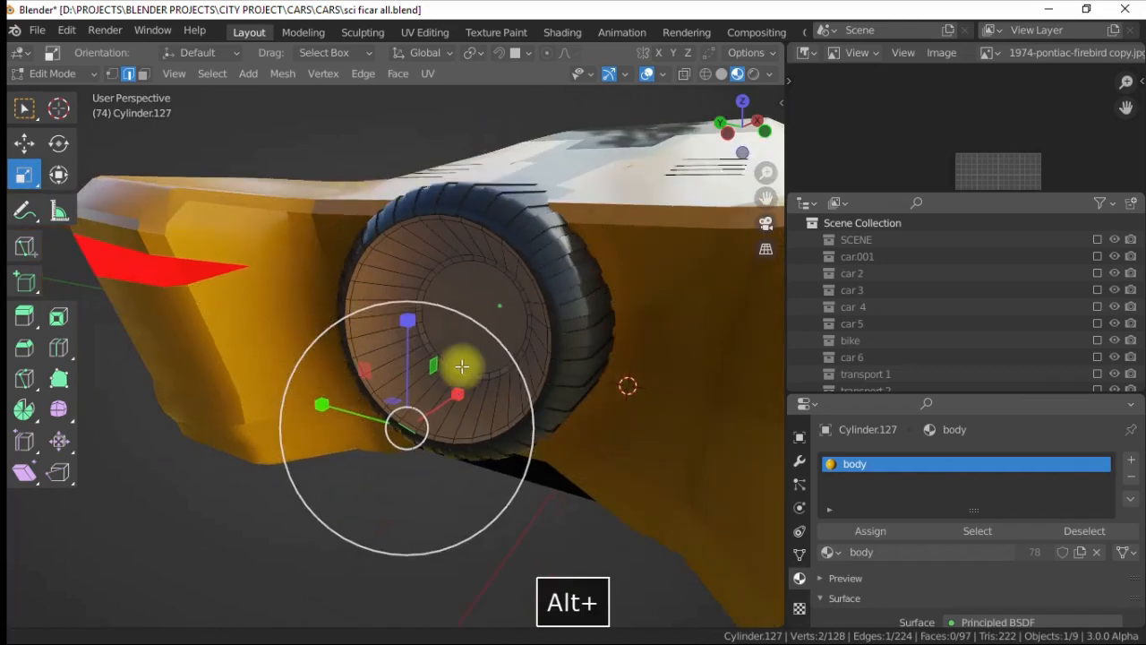
alt+drag(448, 271, 461, 265)
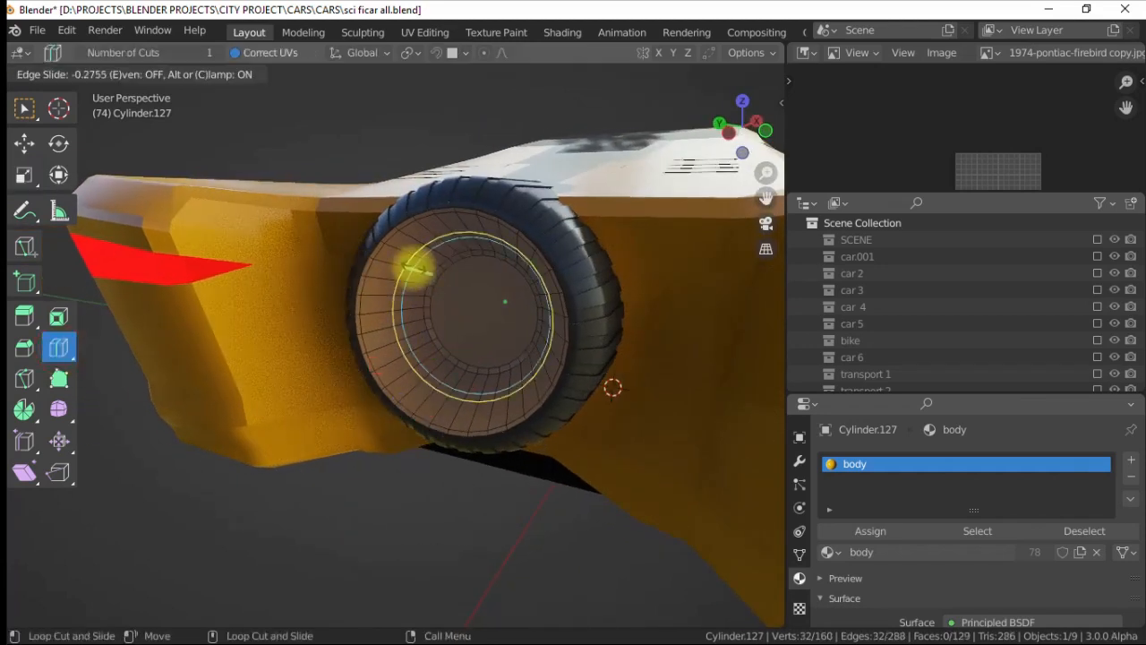
click(31, 150)
- Select the ring of radial edges around the nozzle's back disc and bevel them into narrow strips
alt+drag(385, 242, 462, 235)
click(462, 235)
click(212, 73)
click(447, 225)
scroll(447, 225, up, 2)
key(ctrl+e)
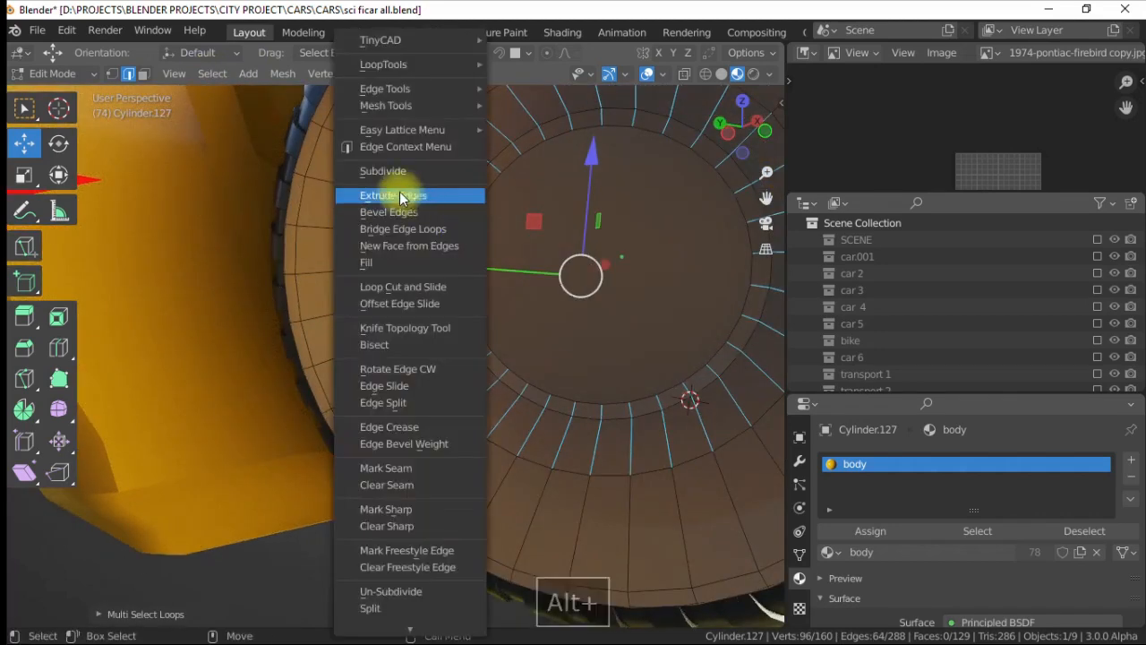
click(376, 193)
- Extrude the radial strip faces along their normals to form slots around the nozzle's center
click(143, 73)
alt+drag(465, 287, 403, 259)
right_click(396, 256)
click(371, 341)
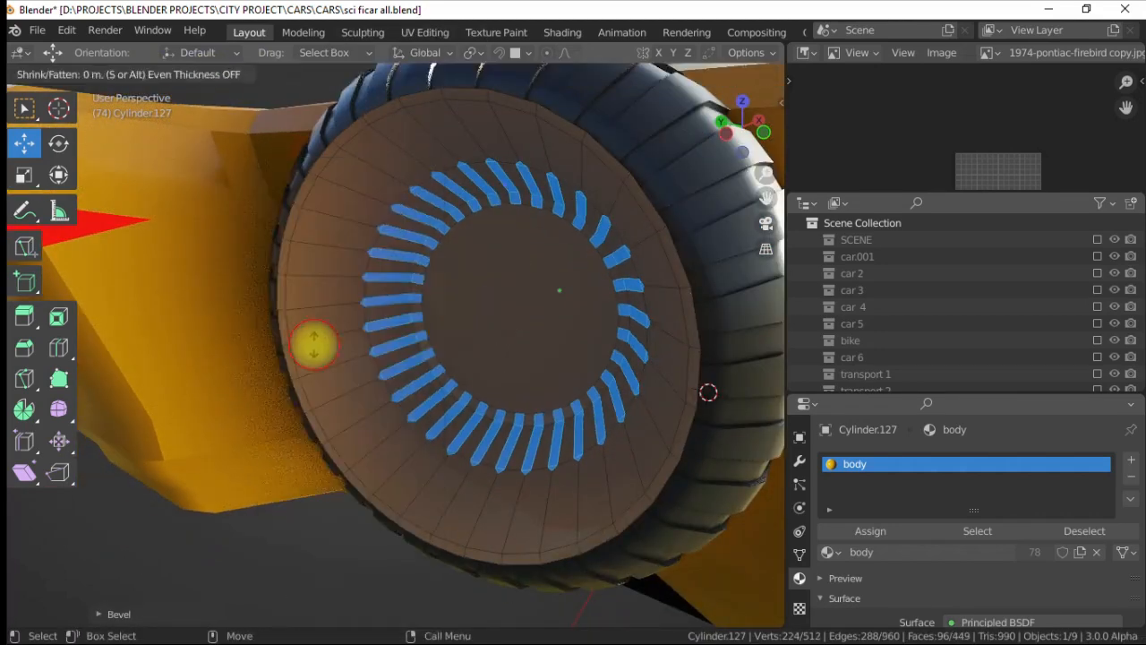
click(308, 340)
right_click(379, 327)
click(378, 327)
click(627, 367)
- Add a second material slot with front light.001 for the radial strips and leave mesh editing
click(1131, 459)
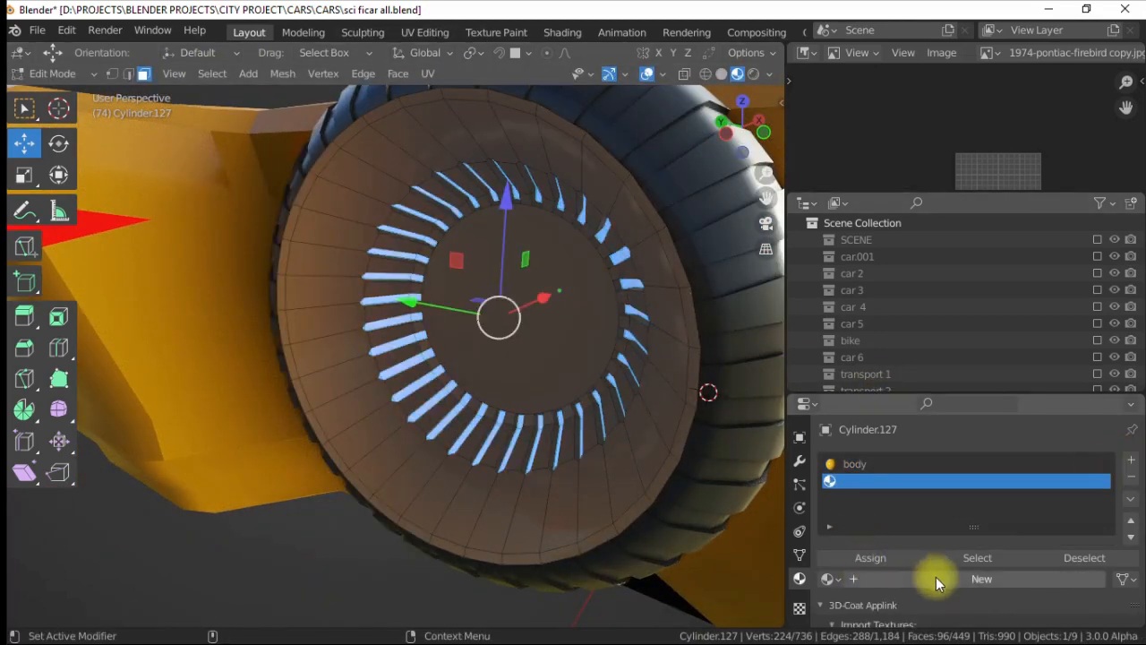
click(830, 578)
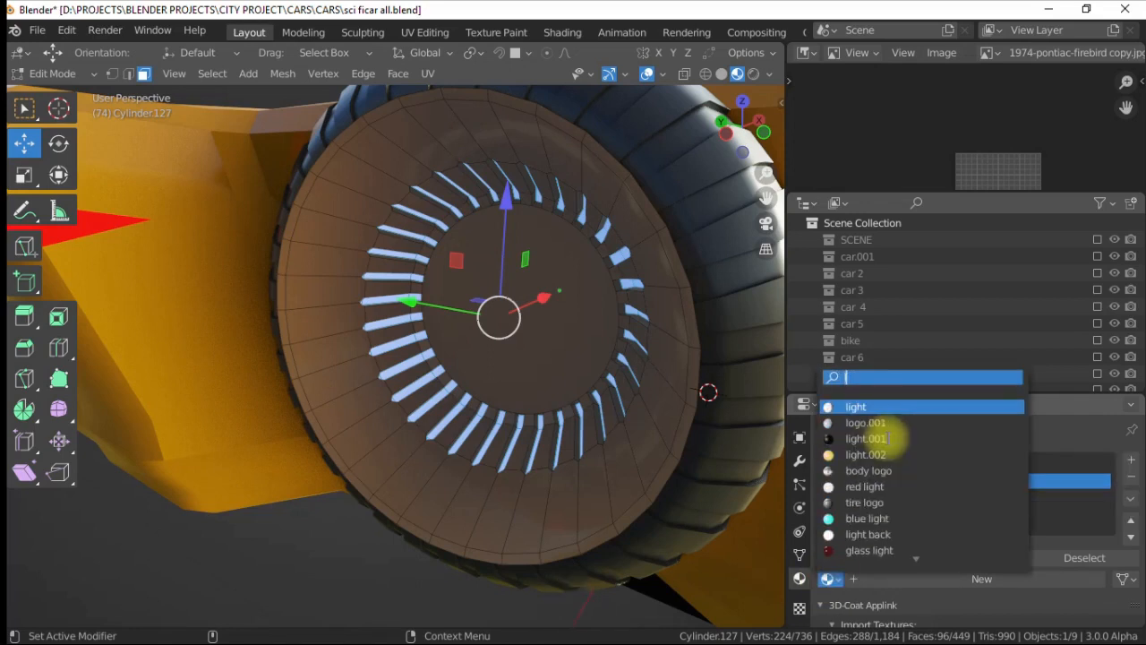
scroll(858, 491, down, 5)
click(862, 550)
key(Tab)
scroll(358, 409, down, 5)
alt+drag(358, 409, 351, 326)
- Select the inner nozzle's non-glowing faces, assign them the plastic material in a new slot and clear the selection
key(Tab)
key(3)
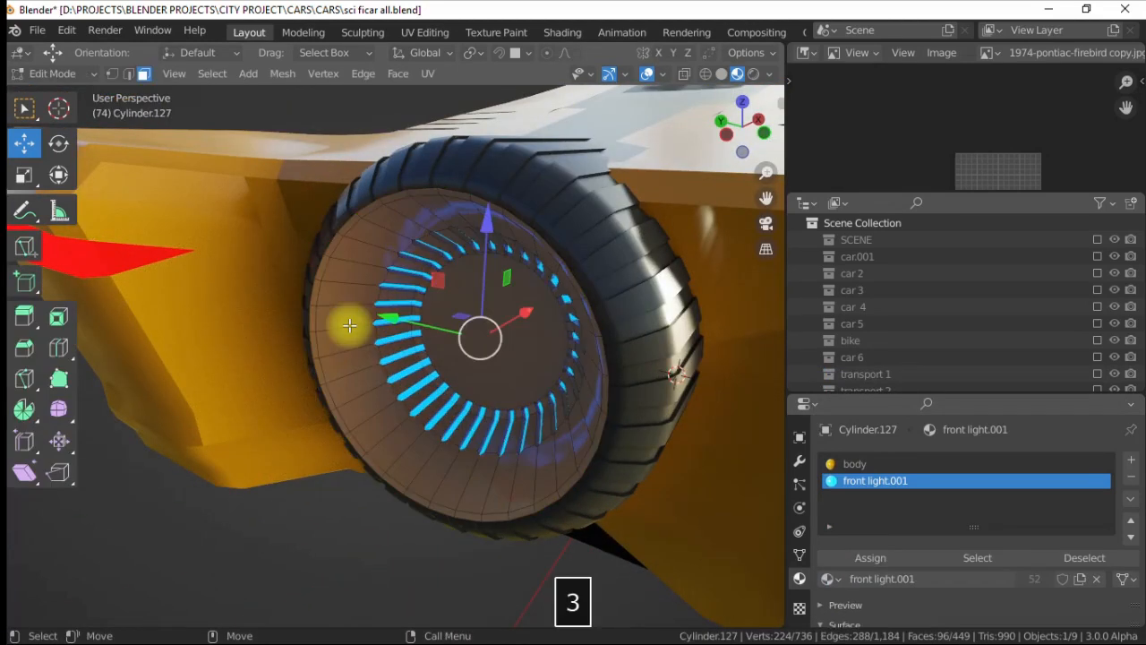
click(408, 314)
key(ctrl+l)
click(827, 579)
click(869, 456)
click(870, 556)
key(alt+a)
scroll(524, 430, down, 5)
scroll(392, 365, up, 6)
alt+drag(392, 366, 358, 341)
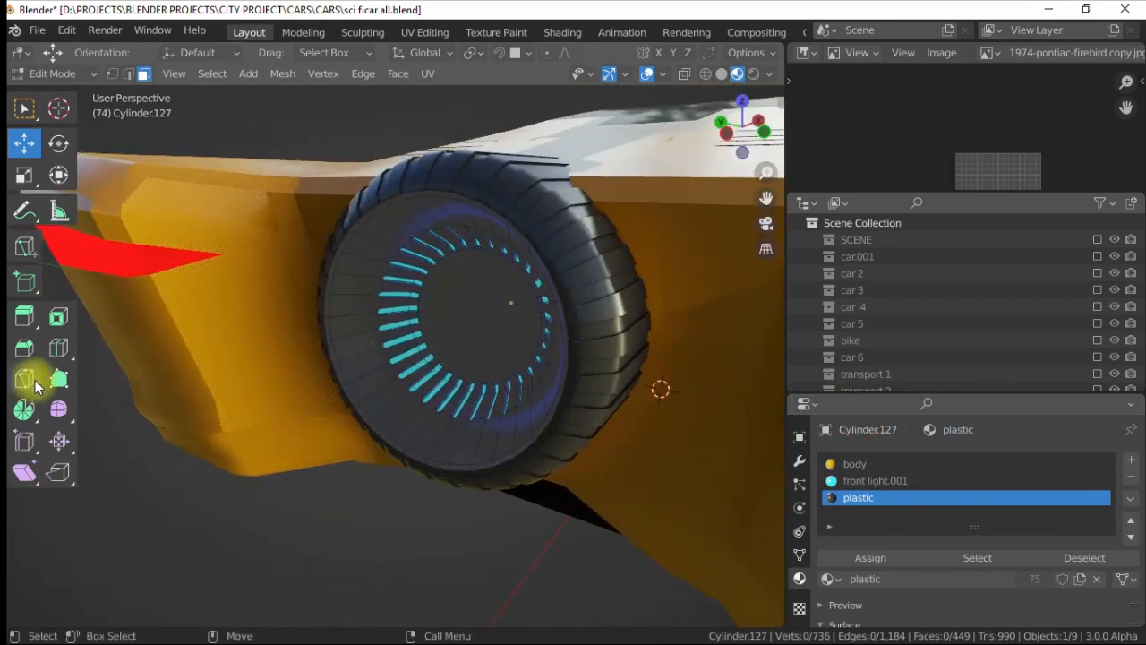
- Select the edge loop just inside the nozzle's outer rim and resize it
click(19, 147)
alt+drag(430, 233, 340, 219)
alt+click(332, 217)
drag(491, 309, 492, 310)
drag(325, 285, 374, 235)
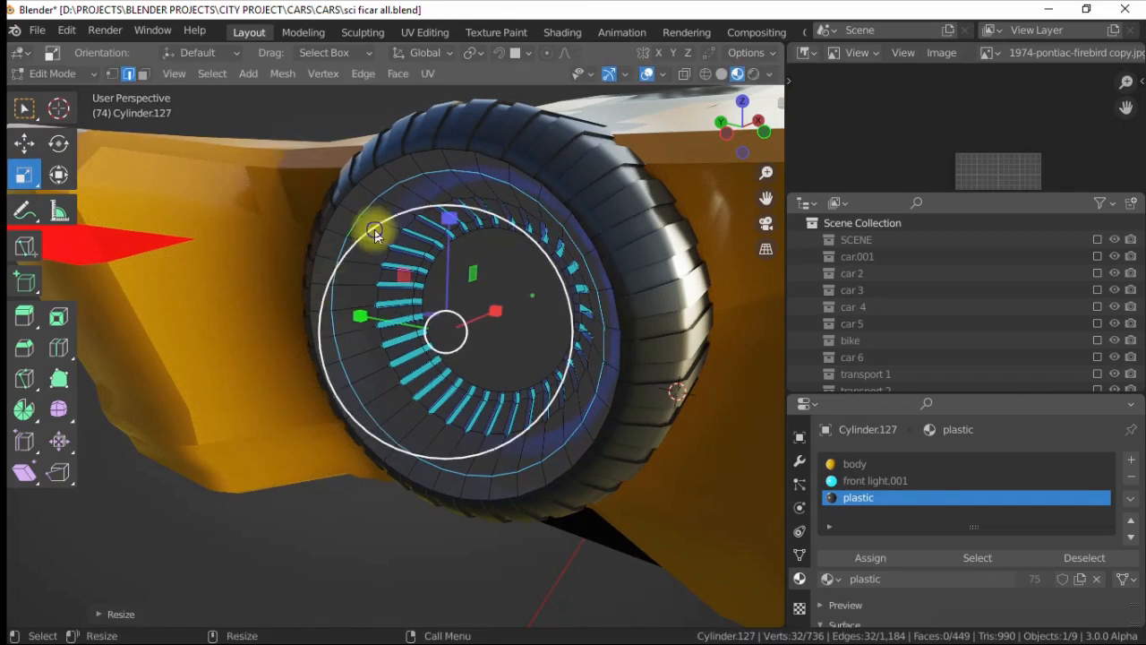
- Bevel the selected loop just inside the nozzle's outer rim and split the mesh along an edge loop bordering the rim
click(114, 614)
key(alt+a)
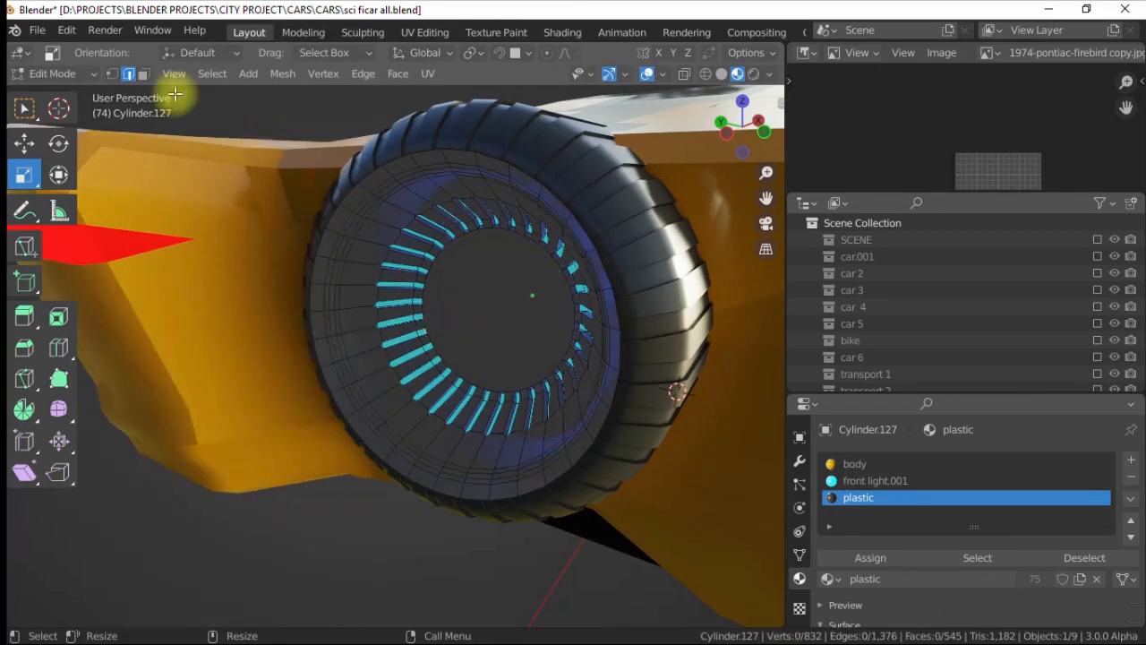
alt+click(349, 246)
right_click(349, 247)
click(286, 404)
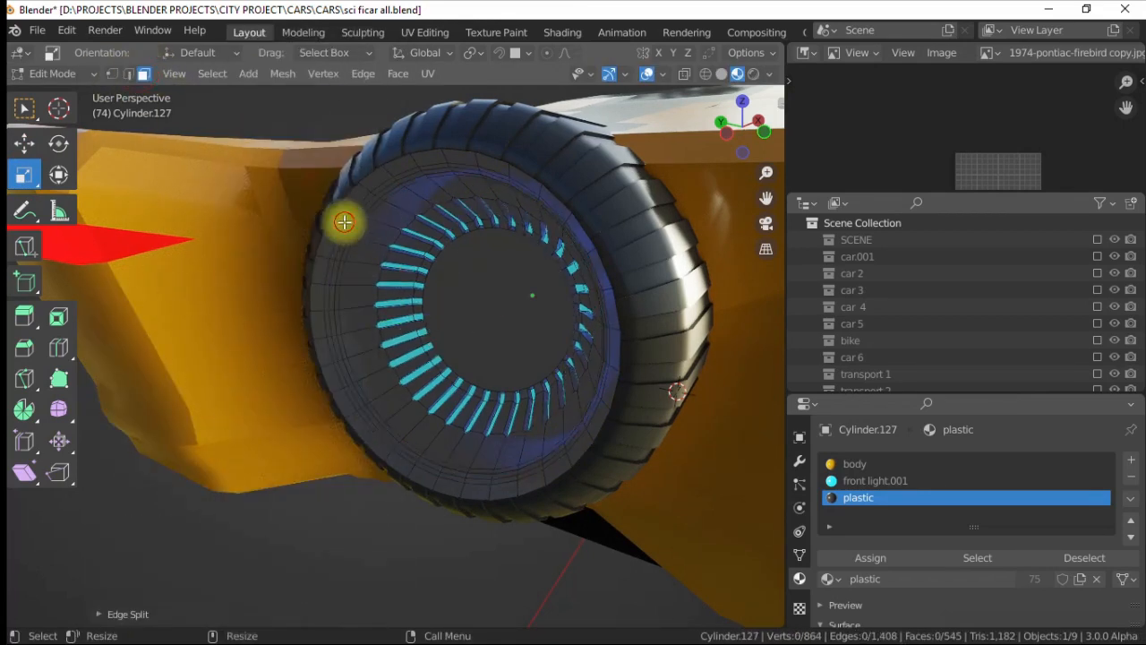
- Select the linked faces of the split-off outer rim, assign them the body material and leave mesh editing
click(344, 222)
key(ctrl+l)
key(4)
scroll(403, 475, down, 4)
click(390, 484)
scroll(403, 448, down, 3)
alt+drag(466, 304, 422, 335)
scroll(442, 243, up, 6)
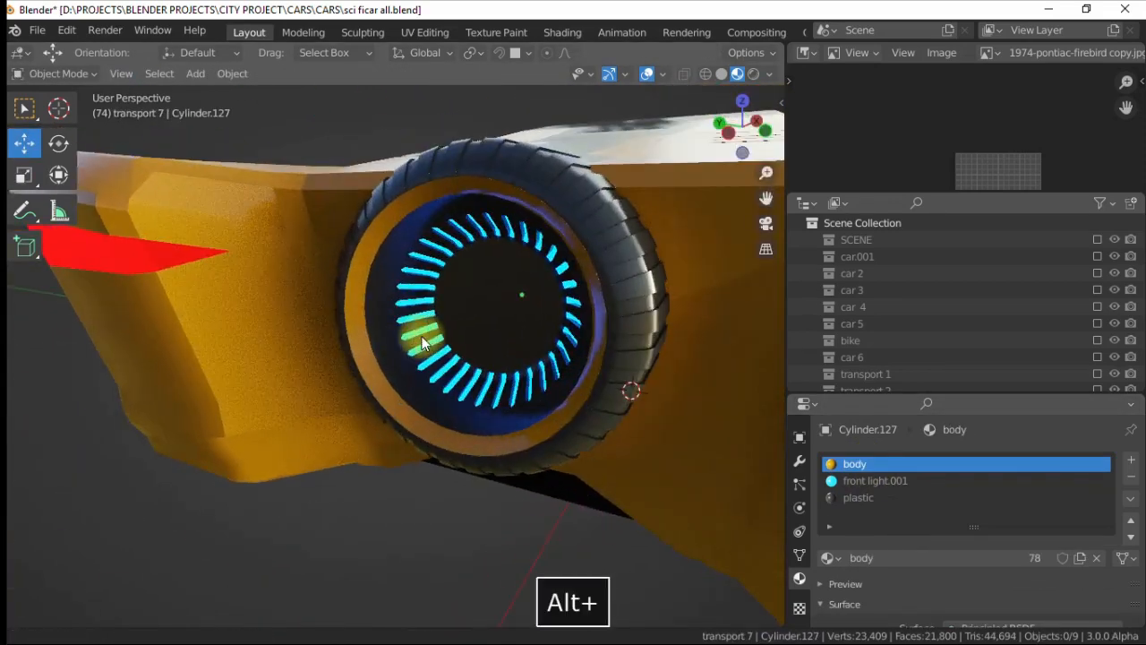
- Select the edge loops across the ribbed tyre's tread and bevel them
alt+drag(491, 234, 402, 312)
click(402, 313)
key(2)
scroll(402, 312, up, 1)
click(197, 486)
scroll(345, 366, up, 3)
alt+click(345, 366)
scroll(345, 366, down, 2)
mouse_move(345, 366)
alt+mouse_down()
mouse_move(325, 363)
mouse_move(331, 355)
alt+mouse_up()
click(221, 80)
mouse_move(260, 348)
click(402, 366)
scroll(401, 365, up, 1)
right_click(410, 336)
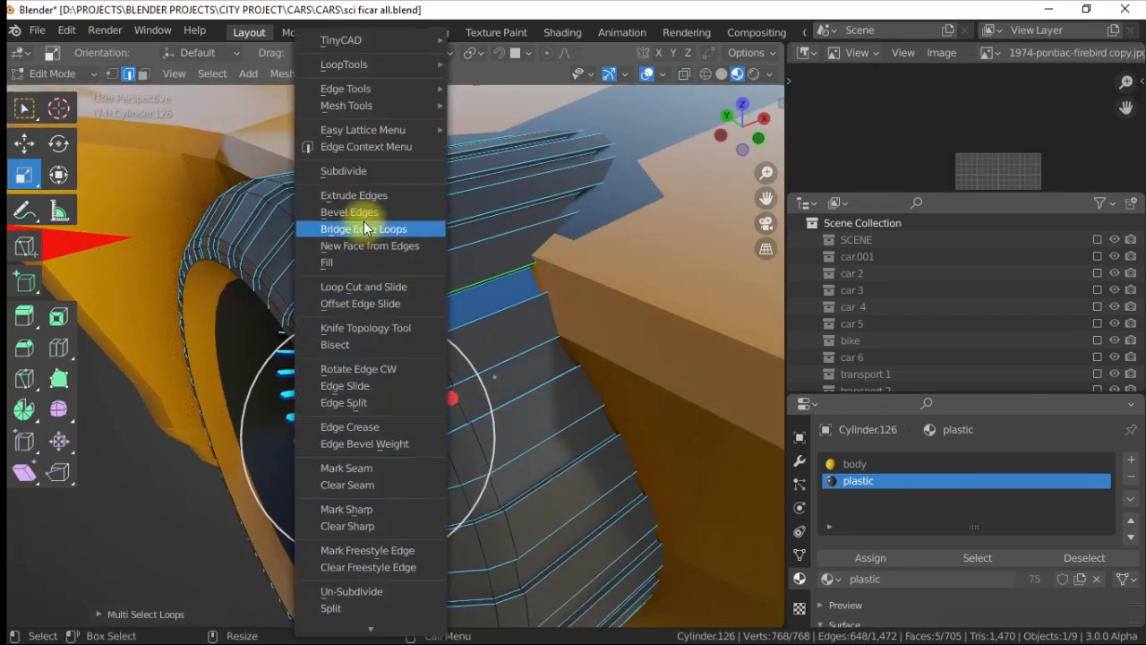
click(355, 213)
click(354, 213)
click(171, 610)
drag(218, 374, 197, 374)
click(188, 285)
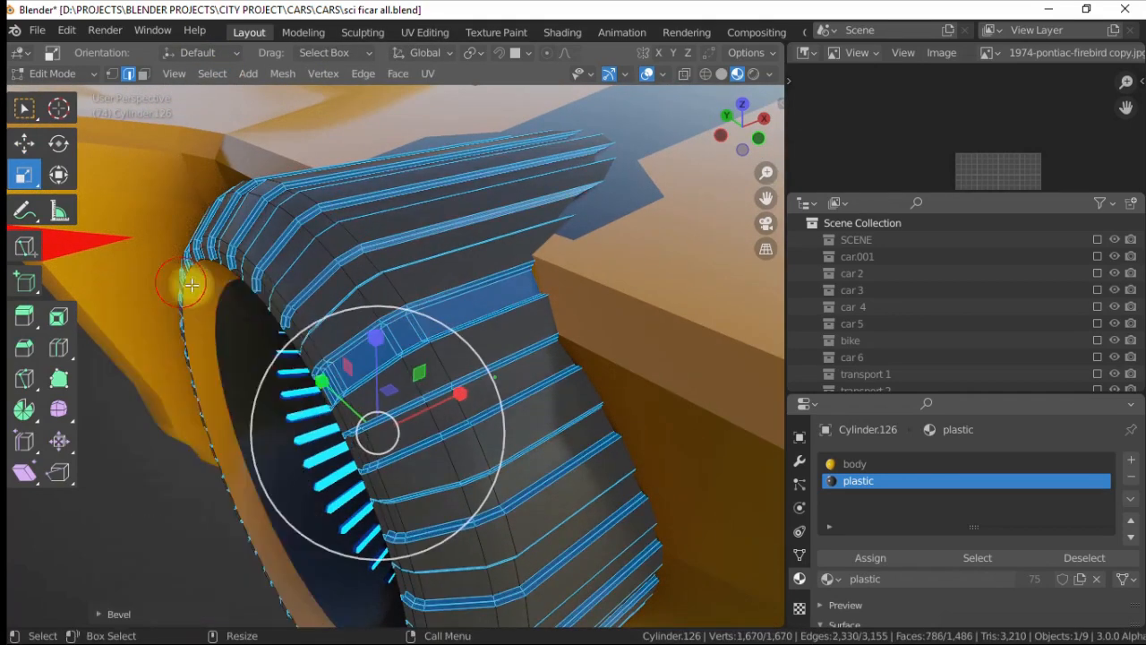
- Return to object mode and inspect the bevelled tyre and surrounding car parts from several angles
scroll(191, 309, down, 8)
key(4)
click(193, 326)
alt+drag(323, 371, 397, 305)
click(387, 310)
click(296, 242)
alt+drag(303, 249, 421, 351)
- Enable the SCENE collection, hide Cylinder.008 and frame the car through the scene camera
click(1097, 239)
click(1116, 273)
mouse_move(394, 403)
alt+mouse_down()
mouse_move(444, 387)
mouse_move(407, 394)
alt+mouse_up()
mouse_move(407, 394)
alt+right_down()
mouse_move(466, 394)
mouse_move(407, 385)
alt+right_up()
click(765, 223)
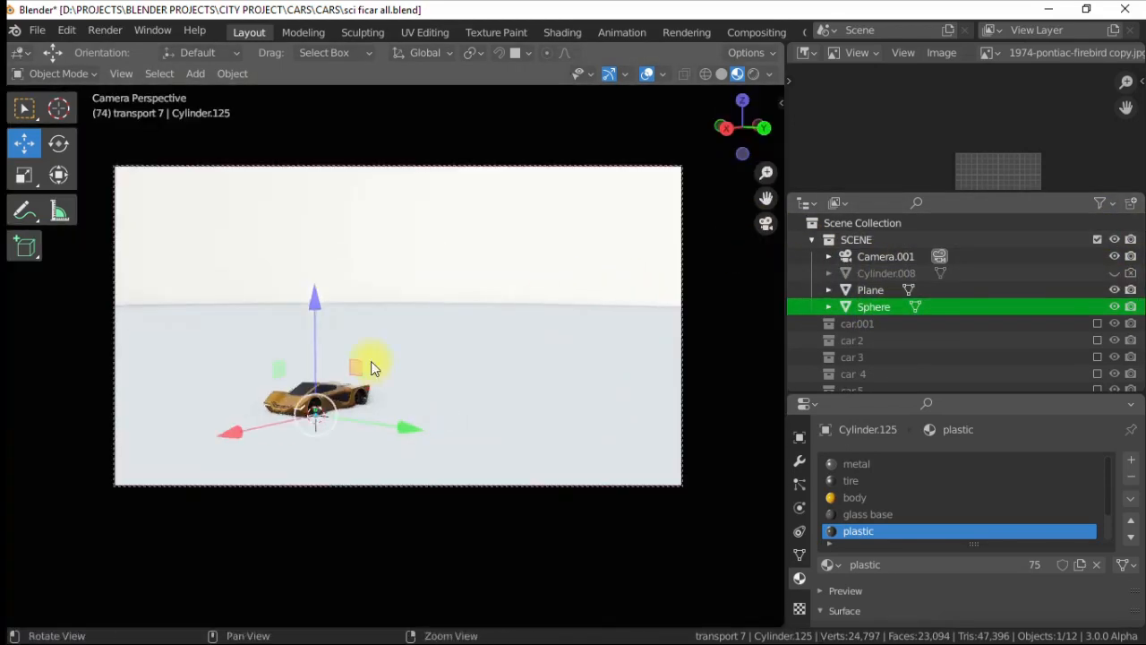
alt+right_drag(398, 319, 435, 325)
mouse_move(435, 325)
alt+mouse_down()
mouse_move(473, 330)
mouse_move(466, 309)
alt+mouse_up()
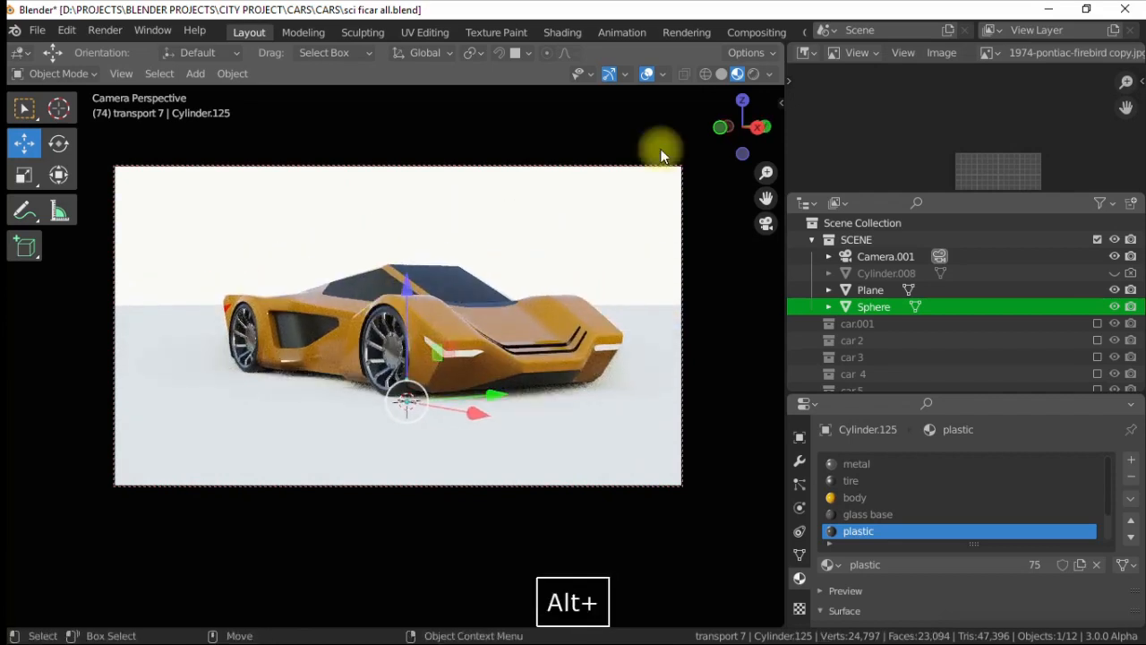
- Switch to rendered shading and brighten the base colour of the body material to yellow-orange
click(753, 73)
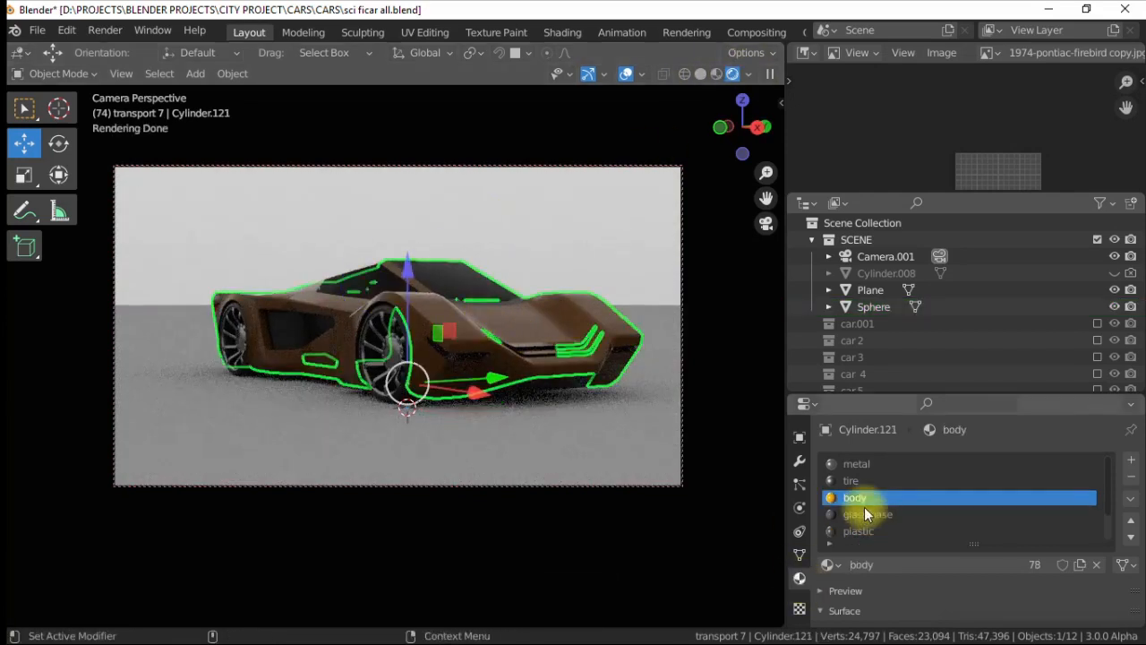
scroll(864, 512, down, 5)
click(999, 503)
click(1103, 215)
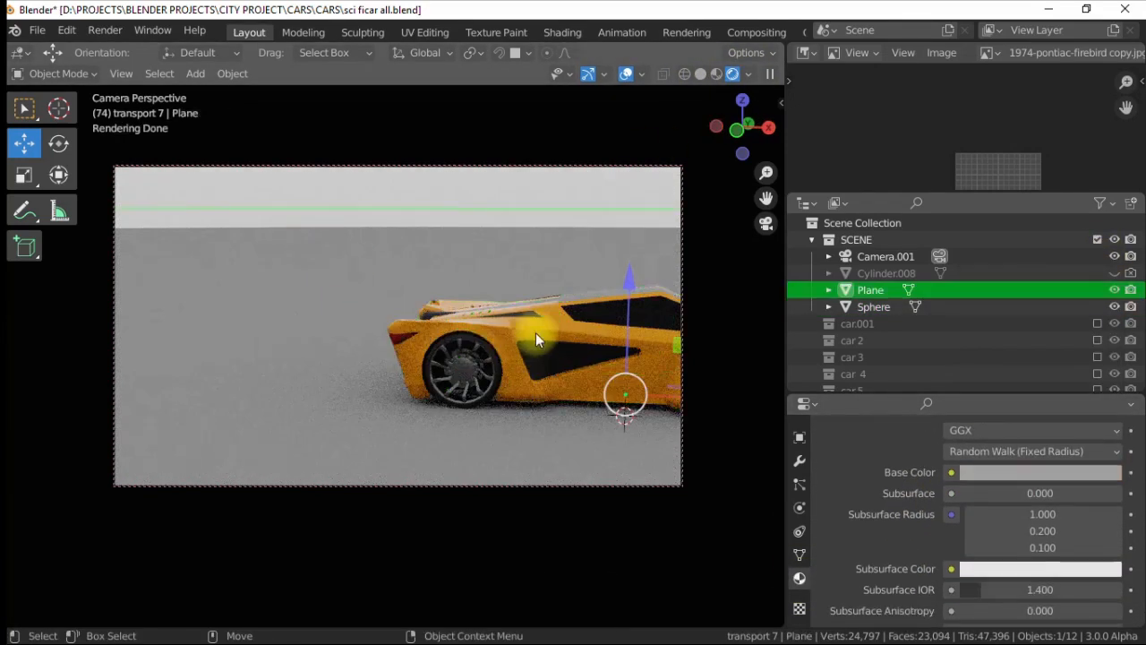
- Examine the recoloured car on the ground plane from other viewing angles
click(535, 338)
key(shift+f)
alt+right_drag(535, 337, 465, 309)
alt+drag(403, 309, 269, 296)
click(488, 224)
mouse_move(494, 311)
alt+mouse_down()
mouse_move(319, 385)
mouse_move(354, 386)
mouse_move(397, 332)
mouse_move(376, 372)
mouse_move(555, 329)
mouse_move(415, 321)
alt+mouse_up()
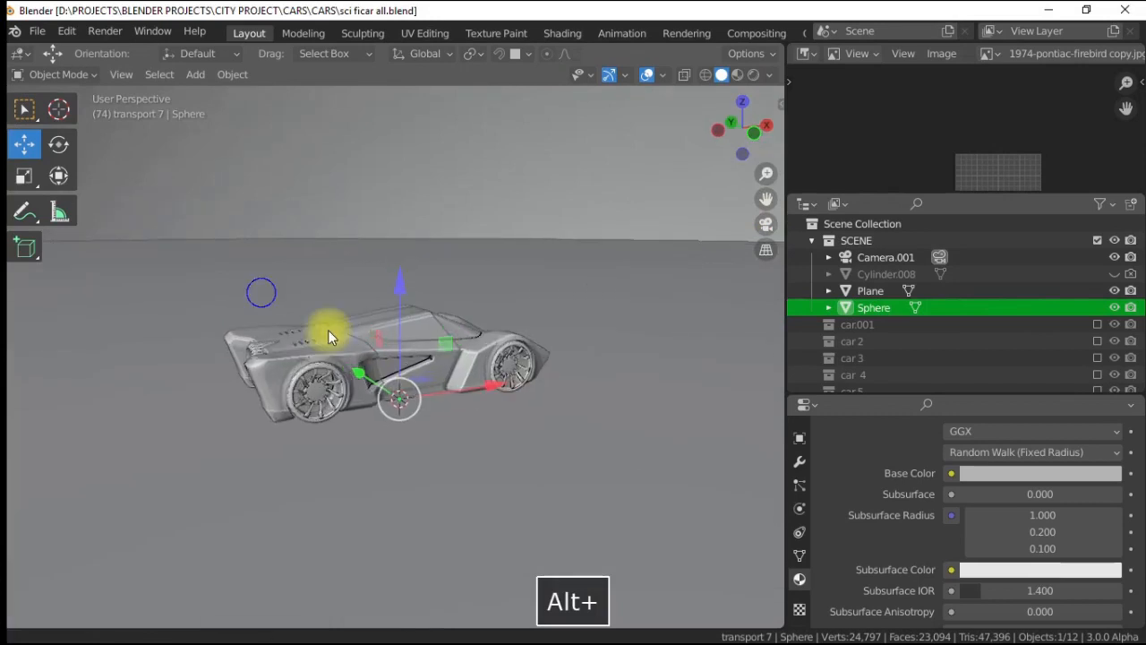
- Knife-cut an angular panel outline into the front section of the car's mirrored underbody mesh, Cylinder.125
alt+drag(328, 337, 555, 300)
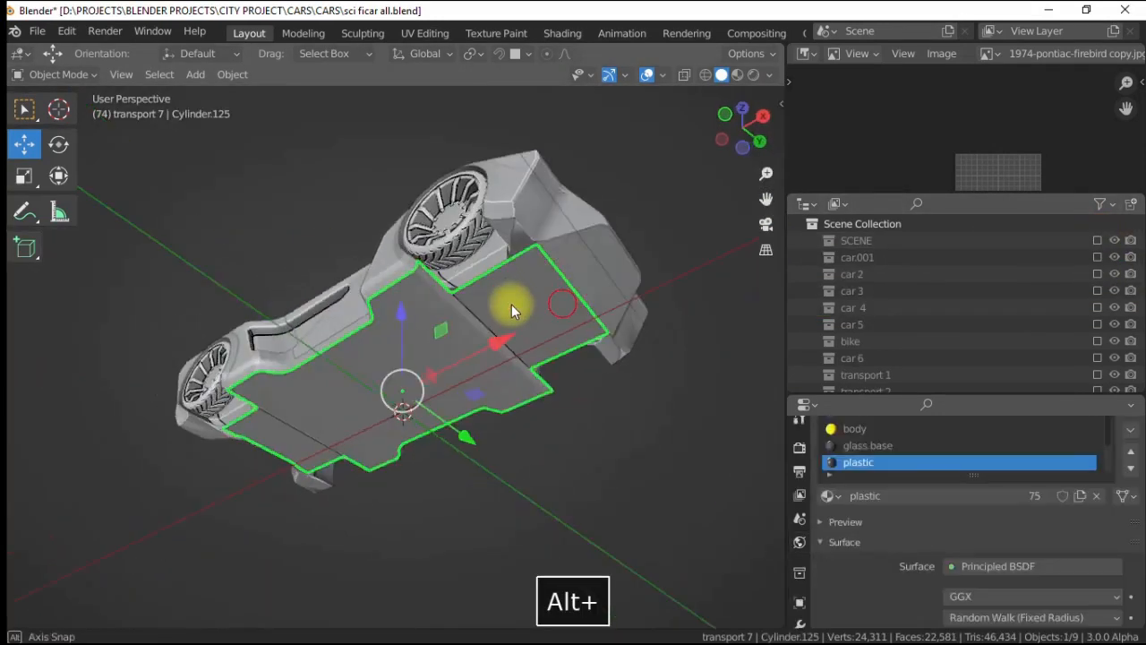
alt+drag(512, 302, 420, 266)
key(Tab)
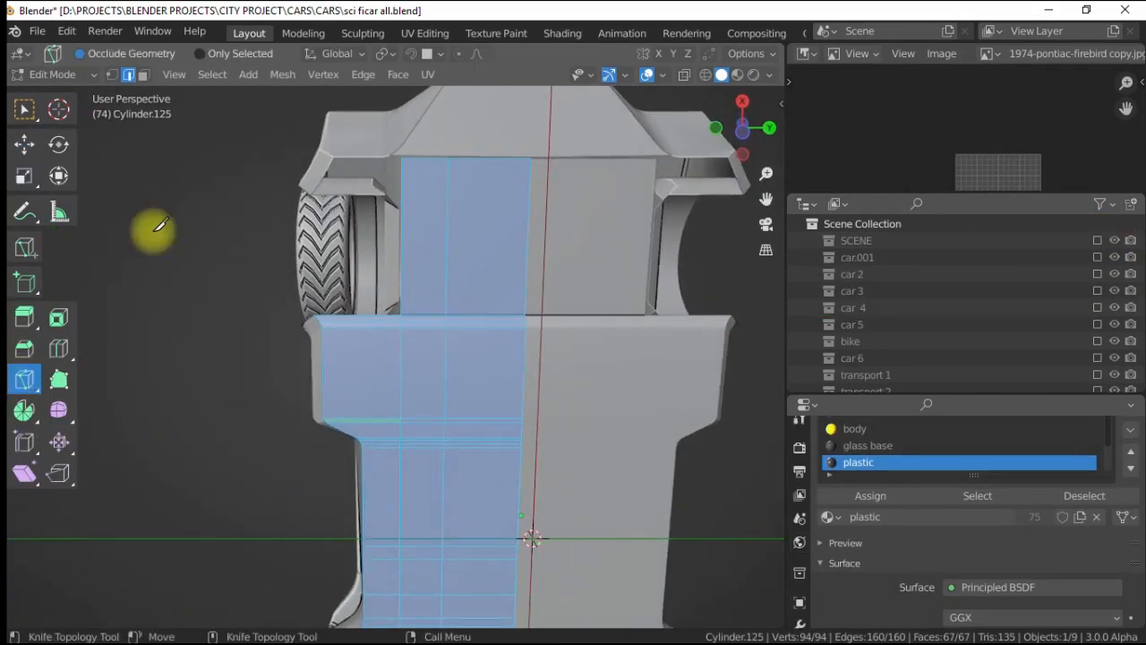
click(24, 145)
click(182, 253)
click(24, 380)
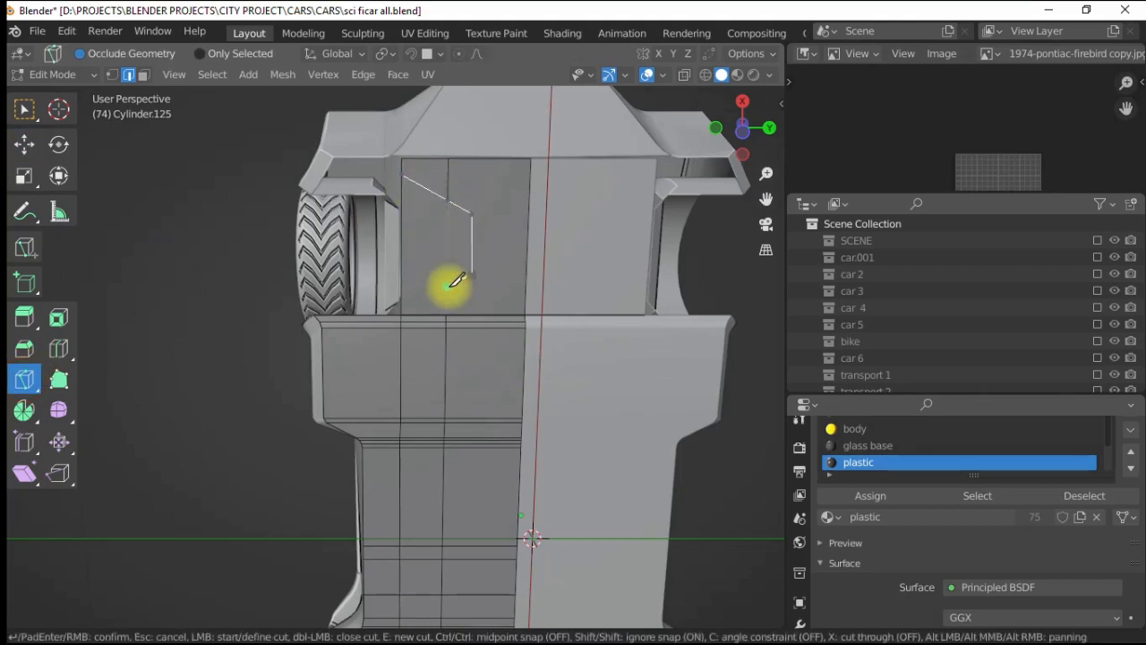
right_click(531, 244)
- Knife-cut further angular panel outlines along the middle and rear sections of the underbody
alt+right_drag(502, 285, 482, 327)
alt+middle_drag(484, 328, 534, 223)
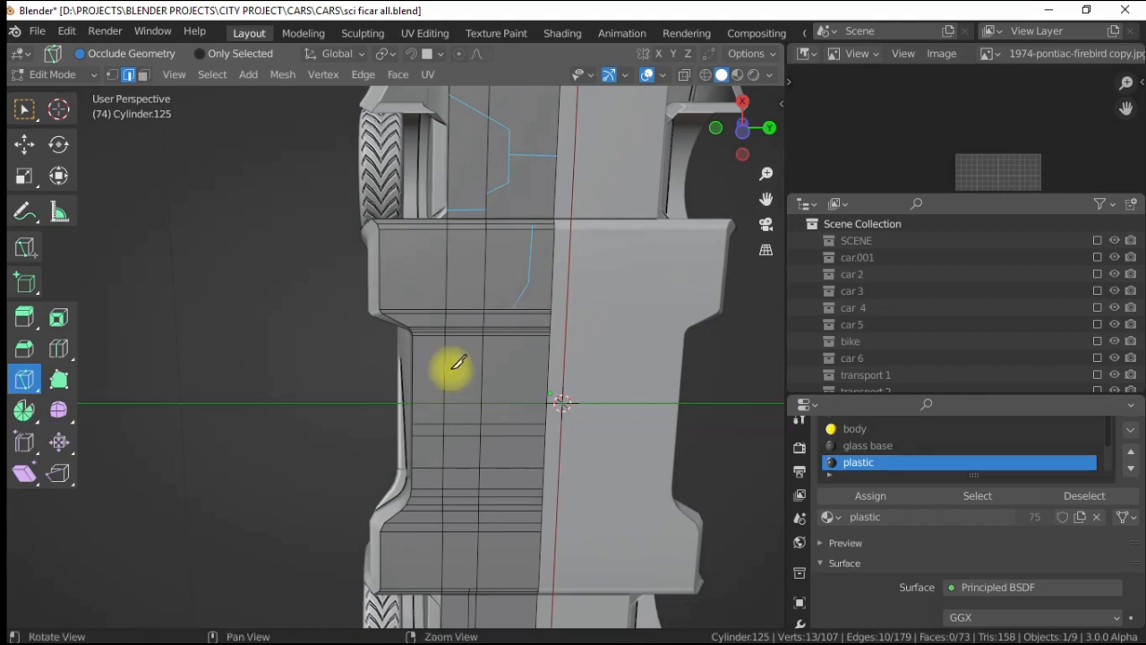
shift+middle_drag(457, 363, 423, 177)
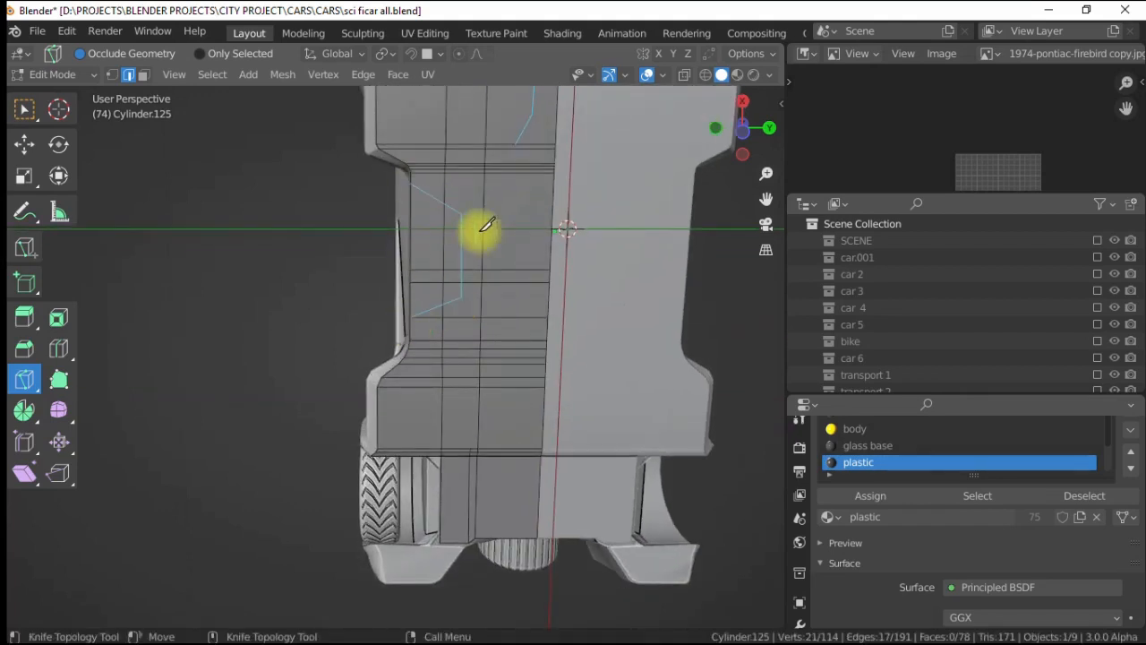
shift+middle_drag(465, 436, 481, 381)
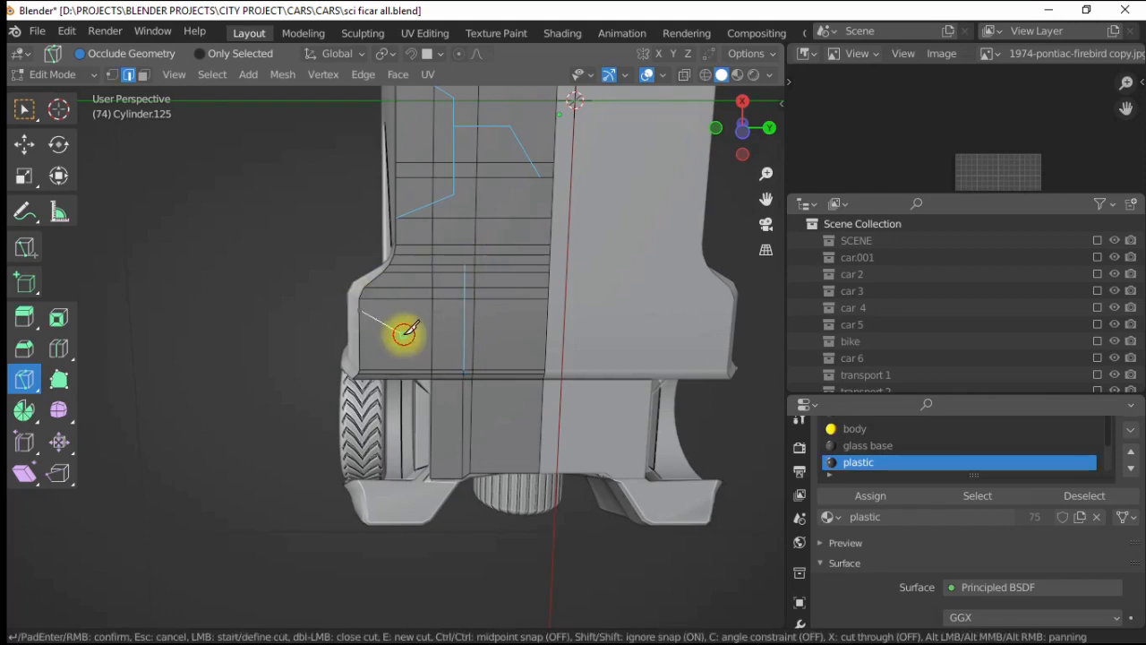
middle_drag(506, 438, 511, 445)
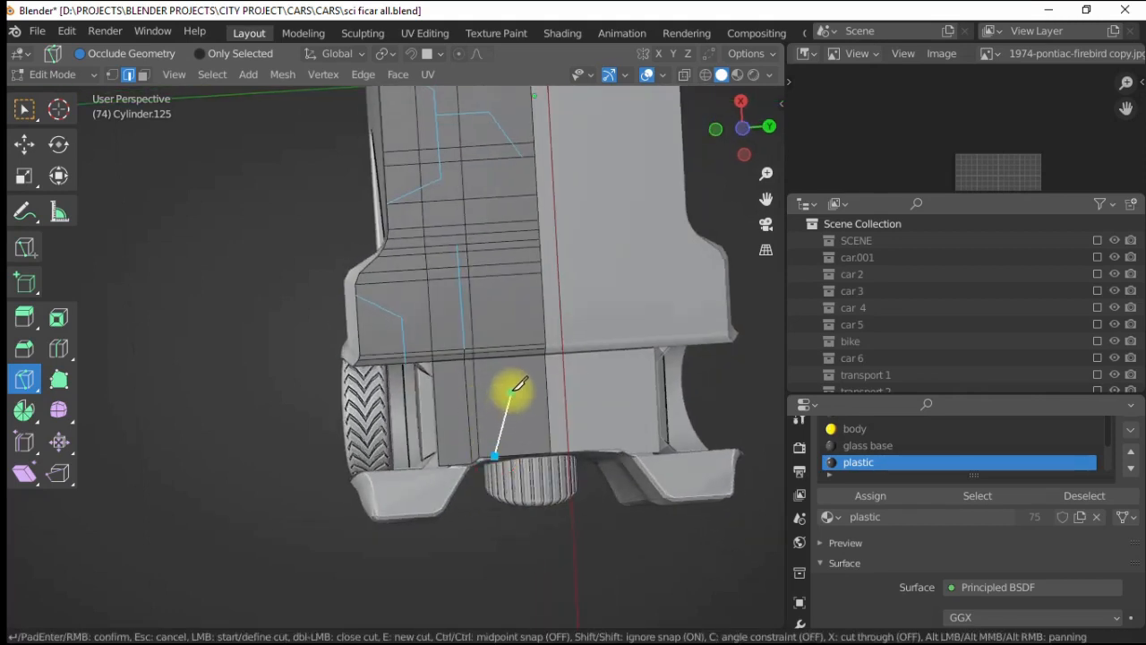
- Select the faces of the outer front panel on the underbody and split them off
click(144, 76)
scroll(385, 116, down, 1)
shift+middle_drag(403, 100, 417, 206)
click(420, 215)
shift+click(448, 220)
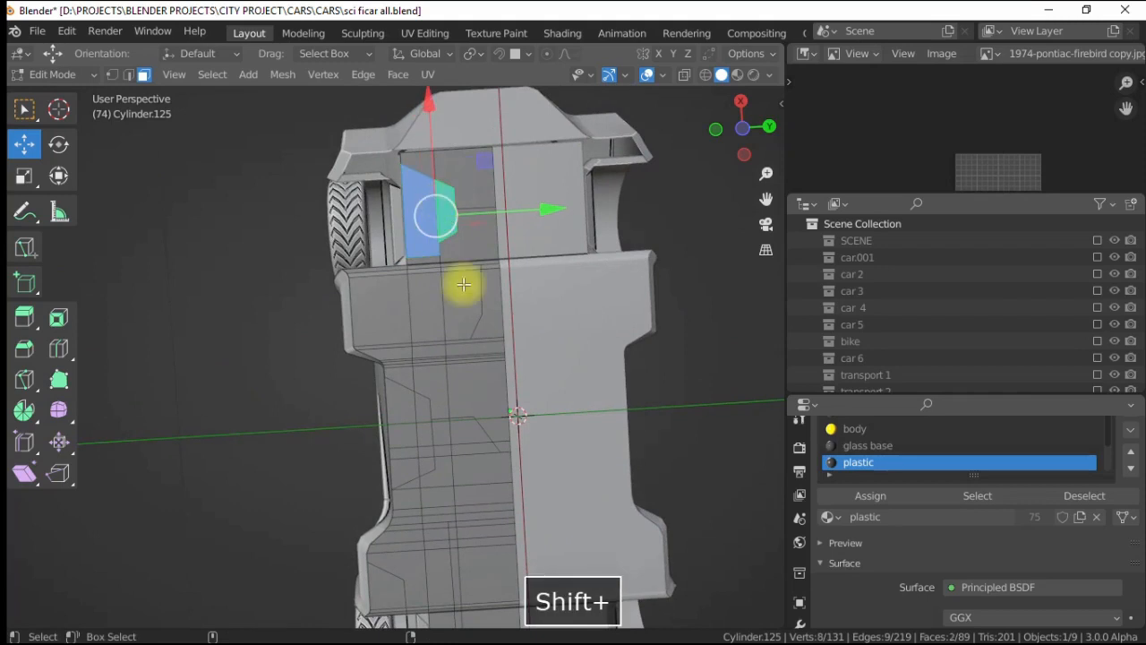
right_click(414, 205)
click(304, 562)
- Split the inner faces of the underbody's front section into a separate panel
click(468, 185)
right_click(465, 186)
shift+click(430, 166)
right_click(446, 176)
click(345, 410)
click(233, 347)
- Split the outer angular panel and the adjoining trapezoid in the middle of the underbody
alt+middle_drag(402, 399, 396, 315)
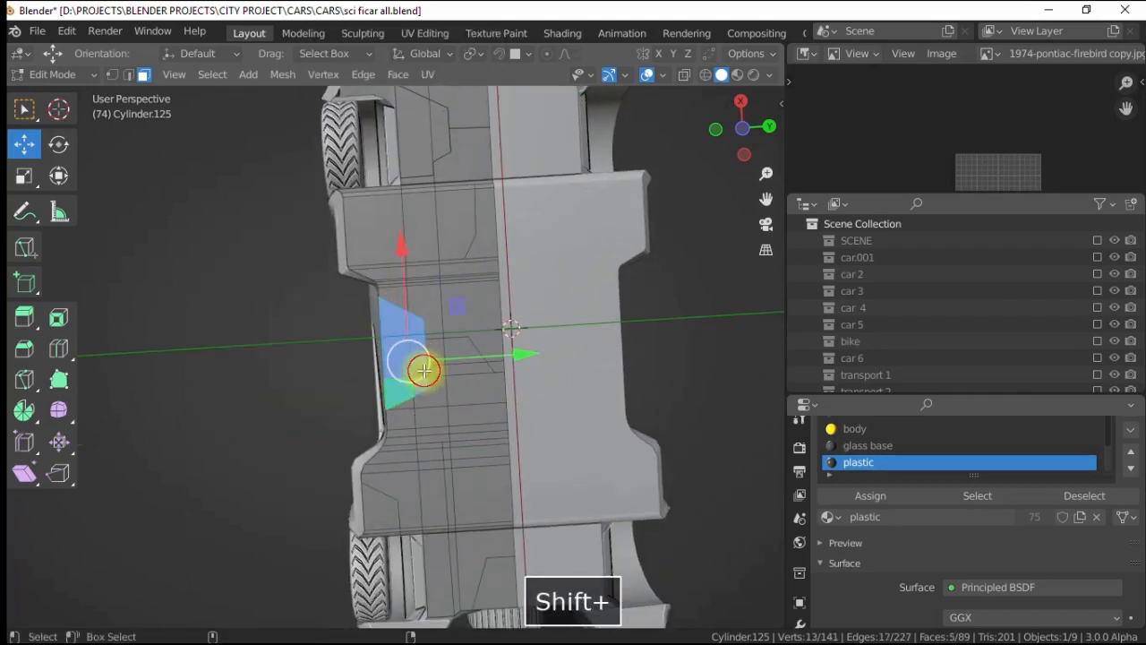
right_click(424, 370)
click(305, 443)
click(445, 353)
right_click(456, 367)
click(345, 425)
click(251, 409)
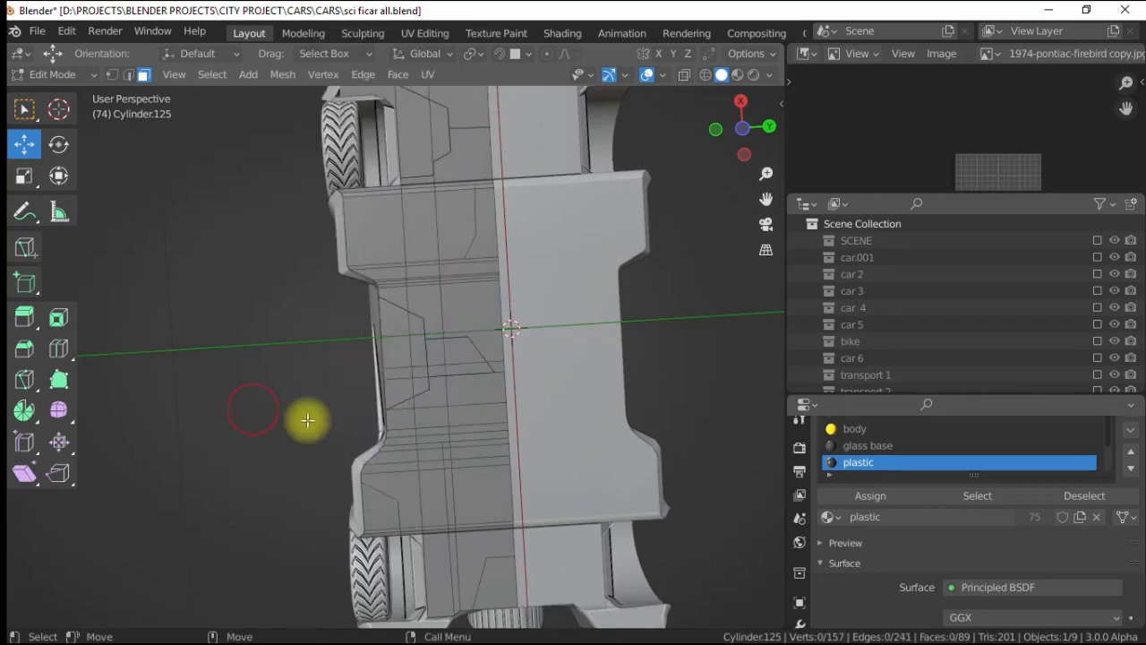
- Split the rear corner panel and the rear-centre trapezoid from the underbody mesh
alt+middle_drag(362, 556, 346, 392)
click(348, 390)
ctrl+click(350, 423)
right_click(350, 420)
click(229, 424)
click(494, 507)
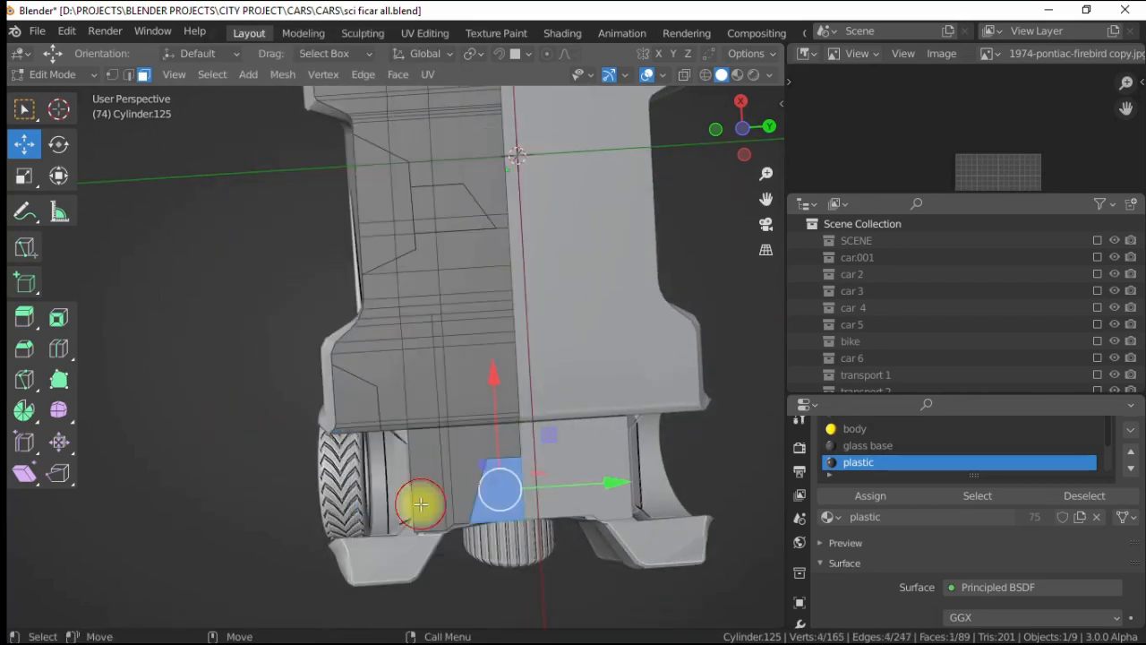
key(bracketright)
- Split the inner panel beside the centreline behind the front wheels and check its separation with a linked selection
scroll(419, 340, down, 2)
alt+middle_drag(452, 121, 481, 296)
scroll(481, 297, up, 4)
click(534, 345)
shift+click(530, 253)
right_click(528, 256)
click(428, 428)
click(484, 283)
key(bracketright)
- Split the run of faces behind the front wheels and check the panels' separation with linked selections
alt+right_drag(483, 281, 439, 409)
click(414, 273)
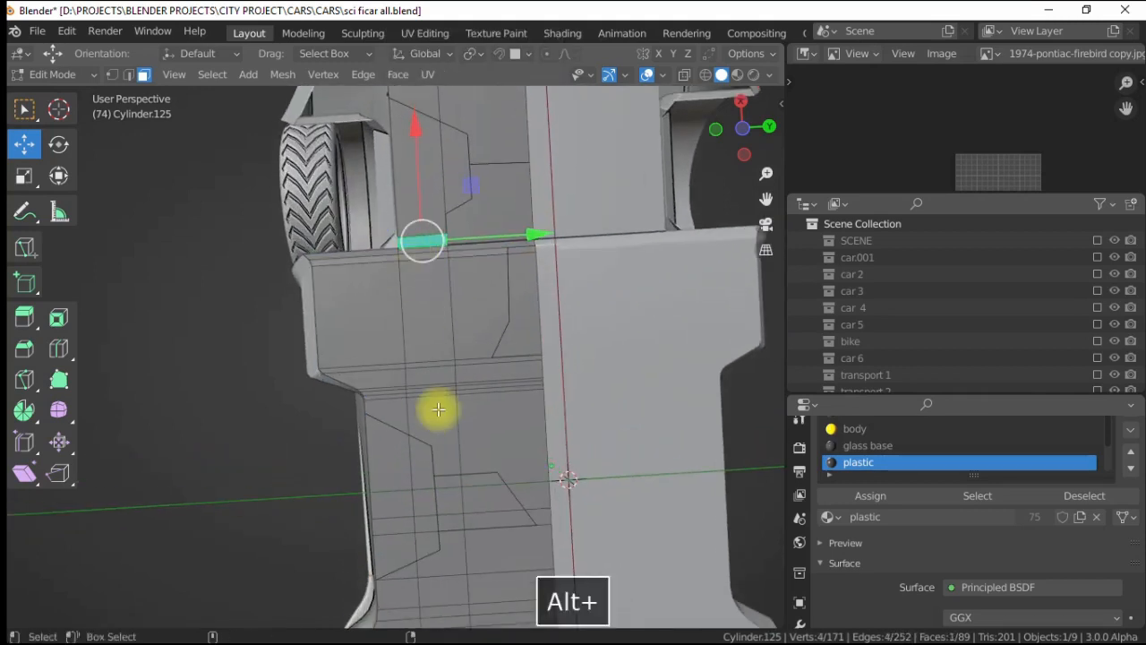
ctrl+click(430, 440)
right_click(422, 437)
click(324, 427)
click(243, 360)
click(338, 347)
key(bracketright)
click(437, 213)
key(bracketright)
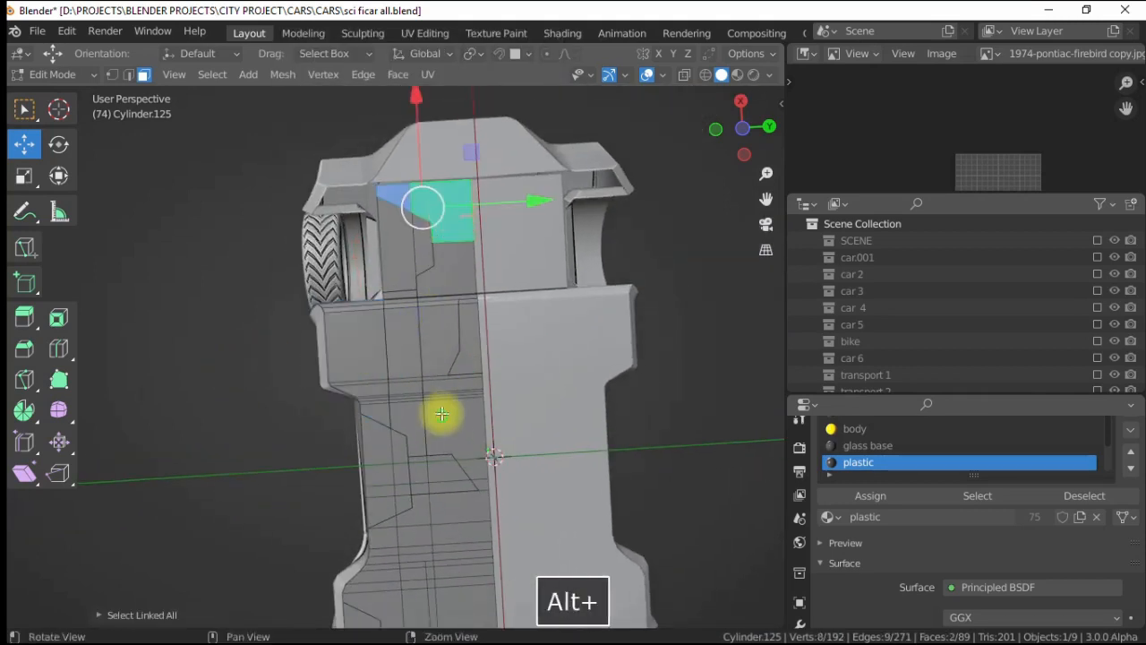
click(467, 322)
key(bracketright)
key(alt+a)
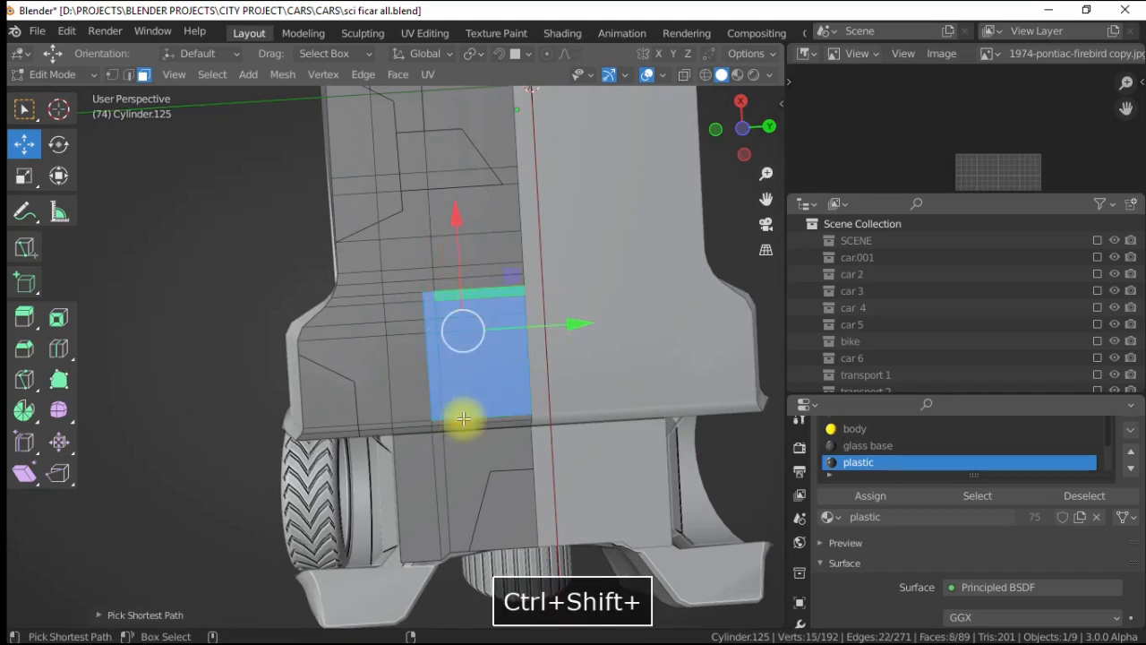
right_click(453, 437)
click(190, 327)
click(471, 397)
key(bracketright)
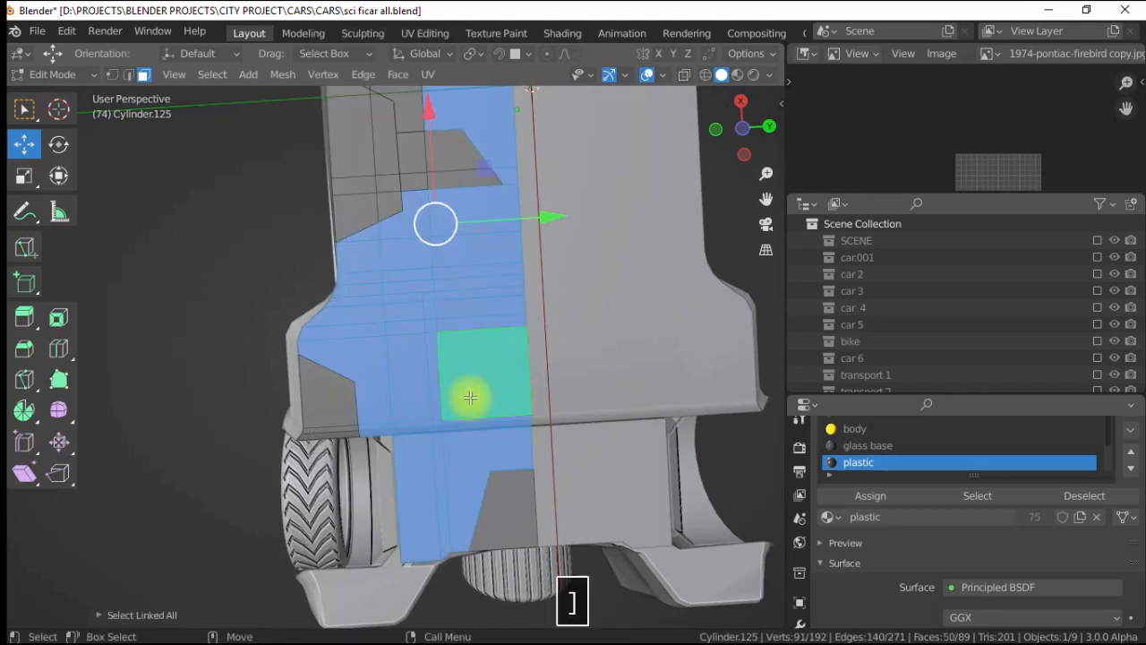
key(ctrl+z)
key(ctrl+z)
- Add the adjoining rear face to the selected central rectangle, split it off and return to object mode
shift+click(462, 424)
right_click(460, 426)
click(410, 427)
click(260, 363)
click(361, 368)
key(bracketright)
alt+drag(358, 345, 376, 273)
key(Tab)
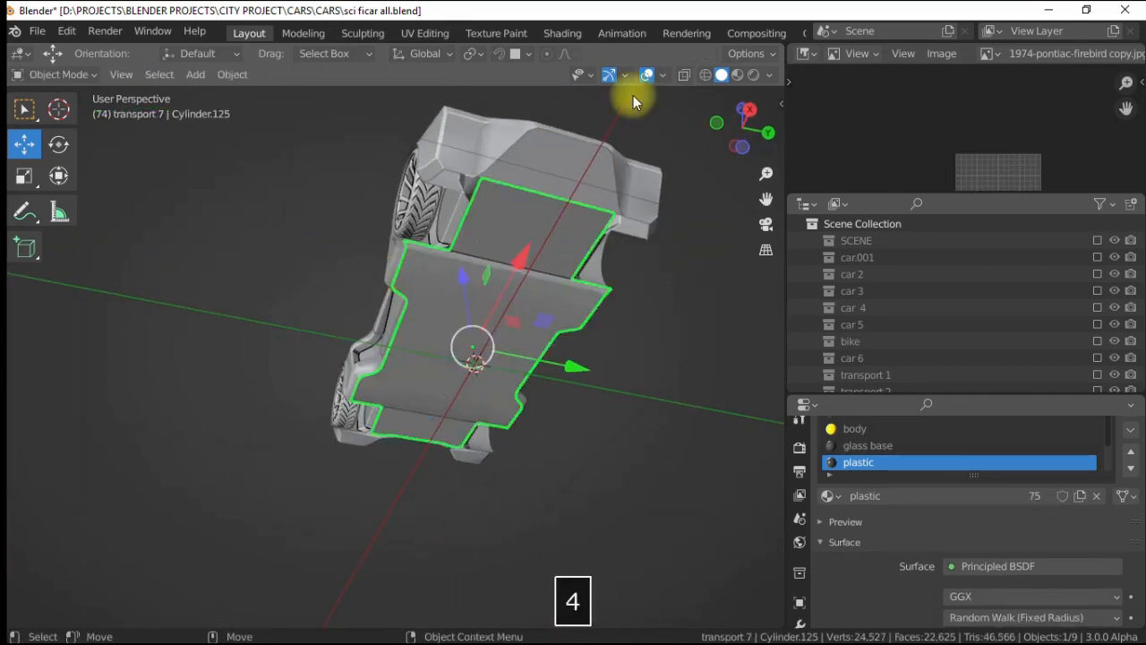
- Turn on X-ray to check the panel outlines and apply the underbody's Mirror modifier
click(684, 75)
click(799, 622)
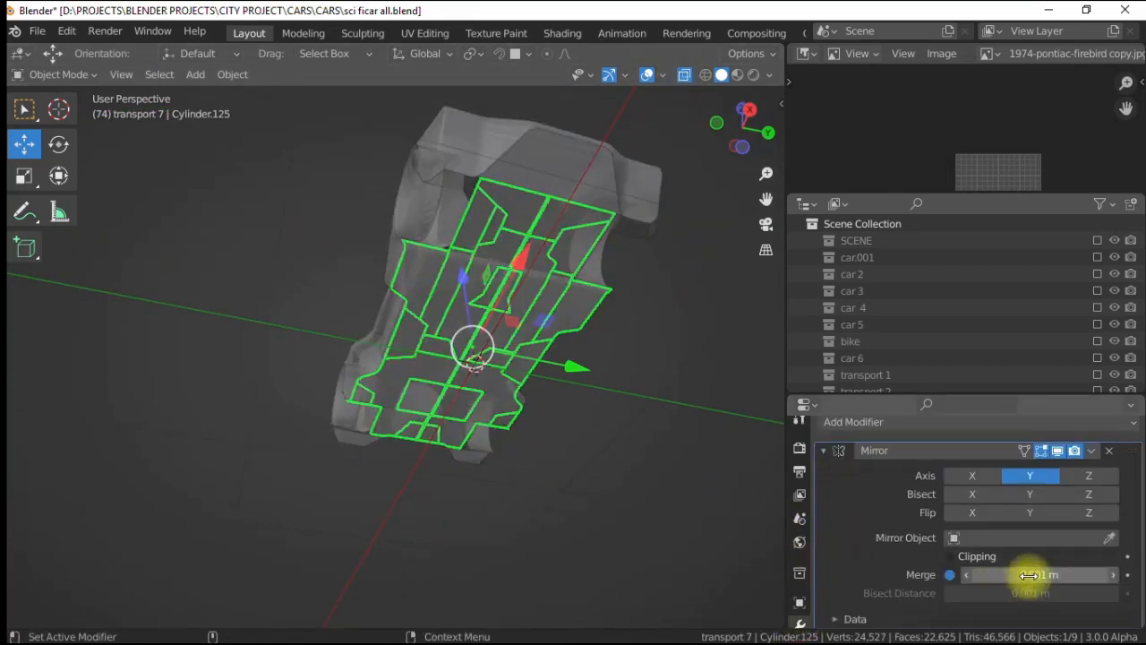
scroll(895, 457, up, 3)
click(895, 459)
- Turn off X-ray, select the entire underbody mesh in edit mode and give all its panels thickness
key(Tab)
key(2)
key(a)
click(684, 74)
scroll(456, 238, up, 3)
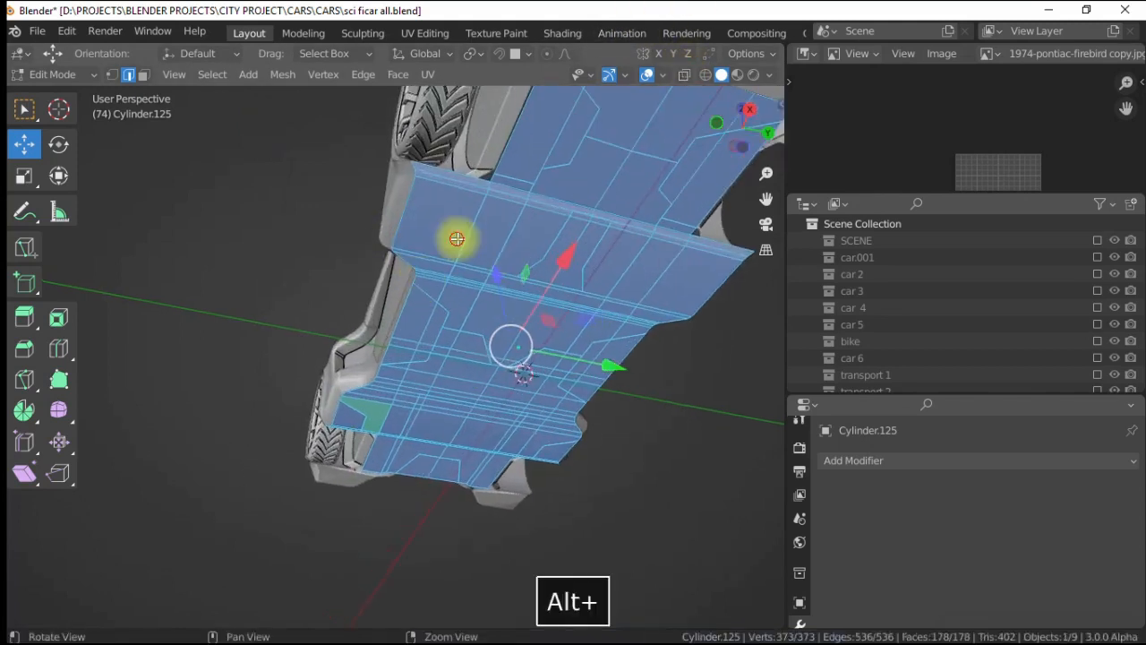
alt+drag(456, 238, 455, 260)
click(144, 75)
right_click(388, 227)
click(389, 214)
click(402, 215)
key(])
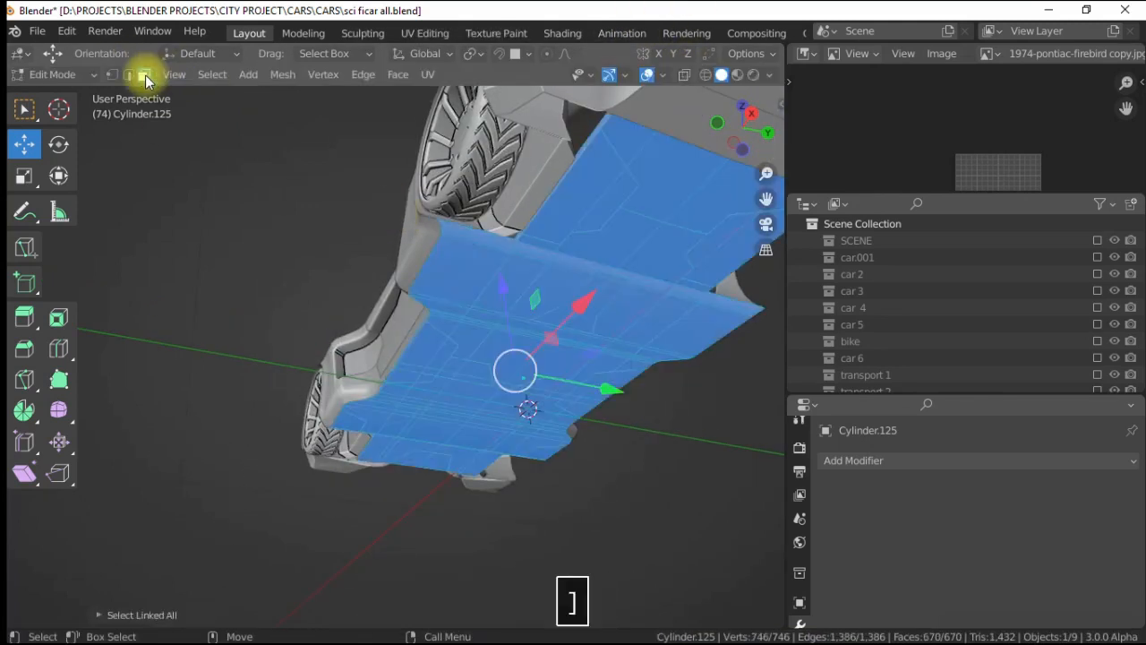
- Bevel the edges of all the thickened underbody panels
click(128, 75)
key(ctrl+b)
click(371, 384)
click(117, 614)
click(201, 285)
click(206, 281)
- Select one complete underbody panel by its linked geometry and offset it slightly from its neighbours
scroll(528, 292, down, 2)
alt+drag(529, 295, 504, 271)
click(541, 238)
key(])
drag(538, 168, 534, 154)
- Select the linked rear-centre trapezoid panel in face mode and lower it by about 0.022 m
alt+drag(385, 315, 486, 294)
click(143, 74)
alt+drag(486, 298, 405, 394)
click(325, 373)
key(])
alt+drag(325, 373, 300, 363)
drag(333, 299, 346, 352)
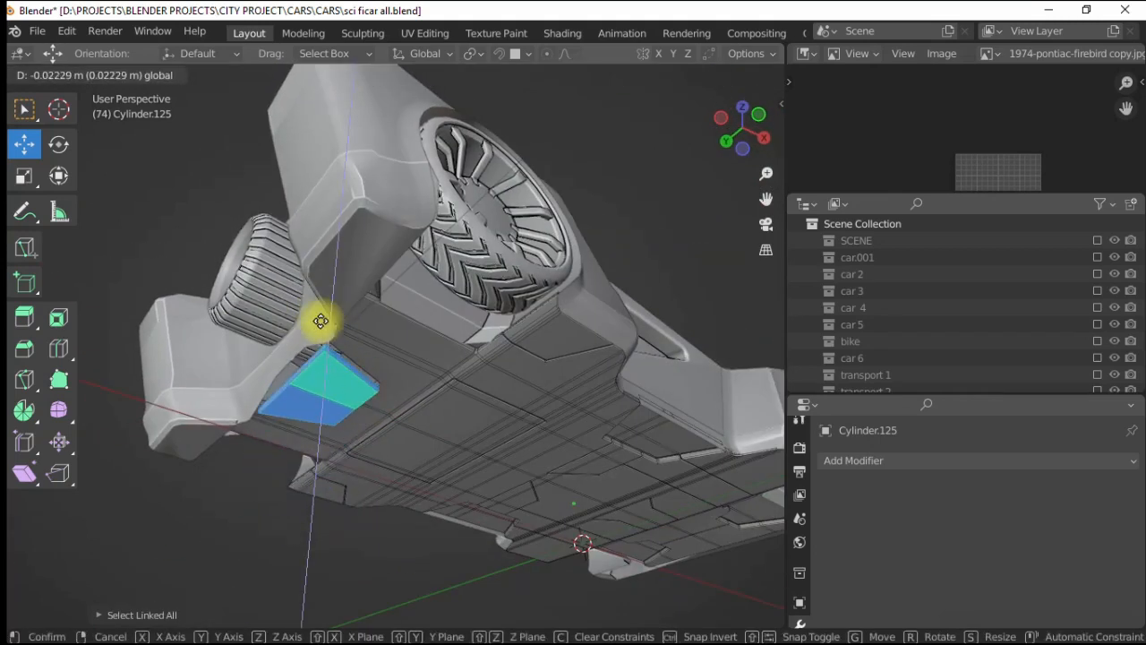
alt+drag(160, 234, 409, 294)
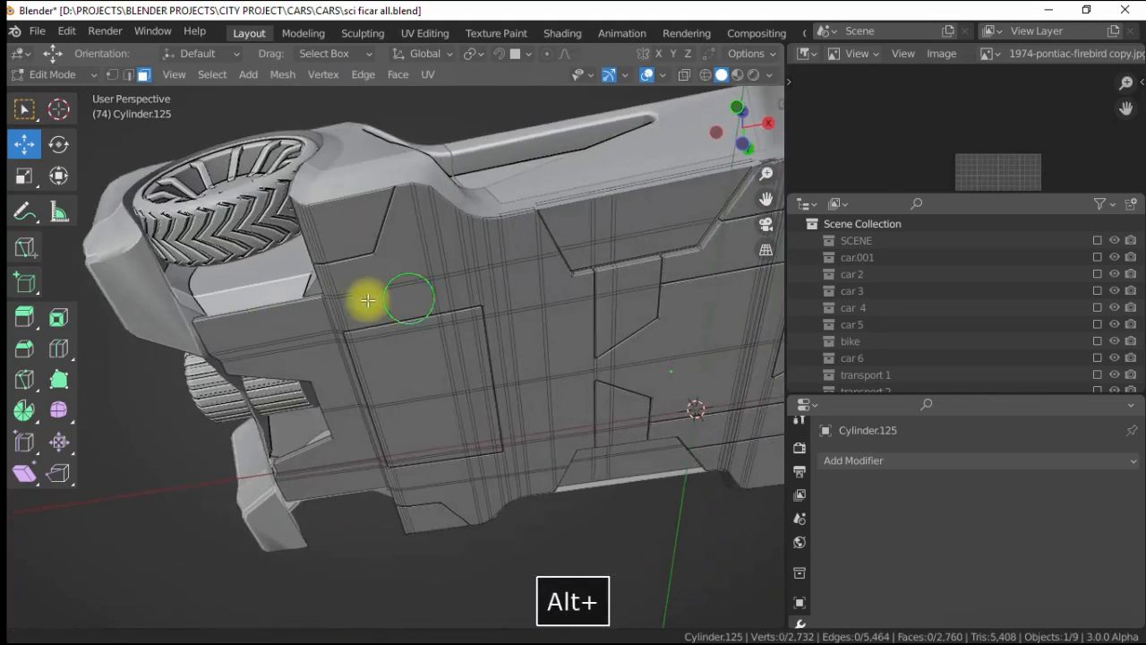
- Select further underbody panels one after another by their linked geometry and offset them slightly from their neighbours
click(360, 323)
key(])
alt+drag(360, 323, 407, 346)
drag(438, 306, 439, 304)
alt+drag(439, 303, 402, 316)
click(460, 409)
shift+click(346, 358)
key(])
alt+drag(345, 358, 401, 376)
drag(403, 376, 481, 299)
click(527, 333)
key(])
click(442, 299)
key(])
click(427, 297)
key(])
shift+click(583, 384)
key(])
key(4)
- Inspect the panelled underbody in the shaded preview and return to solid shading
scroll(474, 291, down, 3)
click(618, 181)
click(753, 75)
mouse_move(307, 260)
alt+mouse_down()
mouse_move(303, 308)
mouse_move(455, 307)
mouse_move(326, 298)
mouse_move(320, 347)
mouse_move(357, 340)
alt+mouse_up()
click(700, 75)
scroll(363, 350, up, 3)
- Select the flat lower panel under the rear bumper, check its face in X-ray and apply its Mirror modifier
click(369, 361)
alt+drag(373, 407, 394, 363)
key(3)
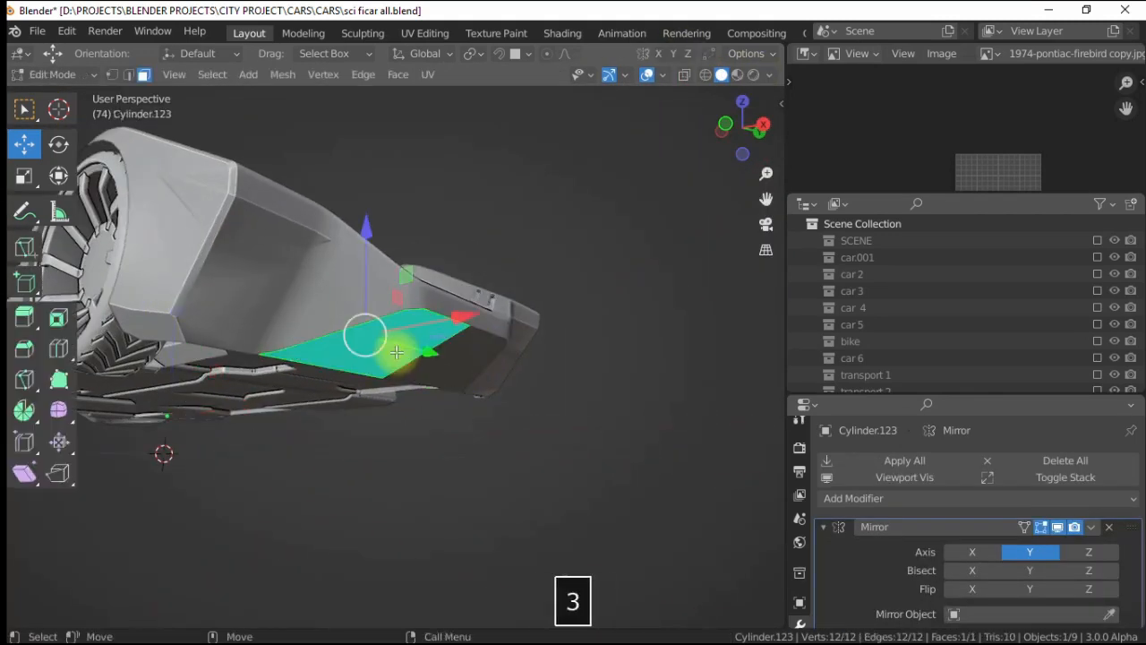
scroll(397, 351, up, 2)
key(alt+z)
scroll(985, 564, down, 2)
scroll(949, 537, up, 2)
click(872, 460)
key(Tab)
- Turn off X-ray, edit the lower rear panel's linked geometry, and return to object mode with nothing selected
alt+drag(338, 336, 452, 380)
click(688, 73)
scroll(528, 367, up, 1)
right_click(522, 384)
click(432, 342)
key(bracketright)
scroll(448, 350, down, 3)
key(4)
click(574, 447)
scroll(529, 385, down, 4)
- Add a honeycomb mesh to the scene and open its creation settings
click(195, 74)
mouse_move(215, 96)
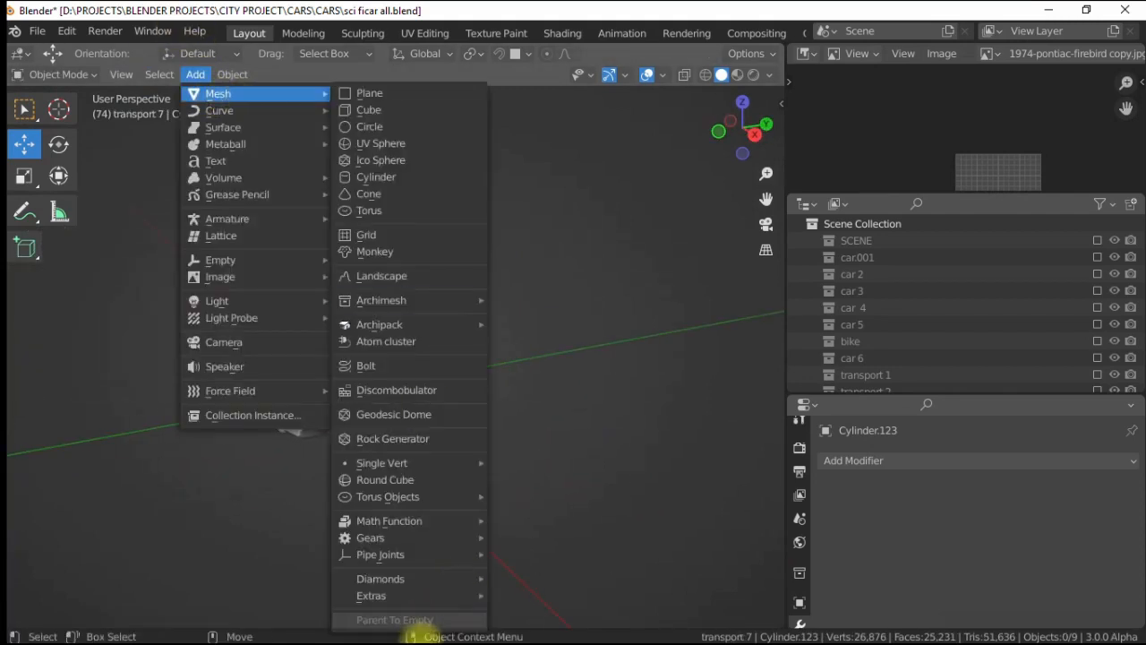
mouse_move(419, 596)
click(538, 572)
alt+drag(540, 568, 505, 591)
click(117, 619)
alt+drag(491, 240, 475, 279)
scroll(501, 285, down, 3)
- Adjust the honeycomb's edge width to about 0.16 and raise its row and column counts well beyond 17
drag(266, 359, 295, 359)
drag(243, 383, 313, 419)
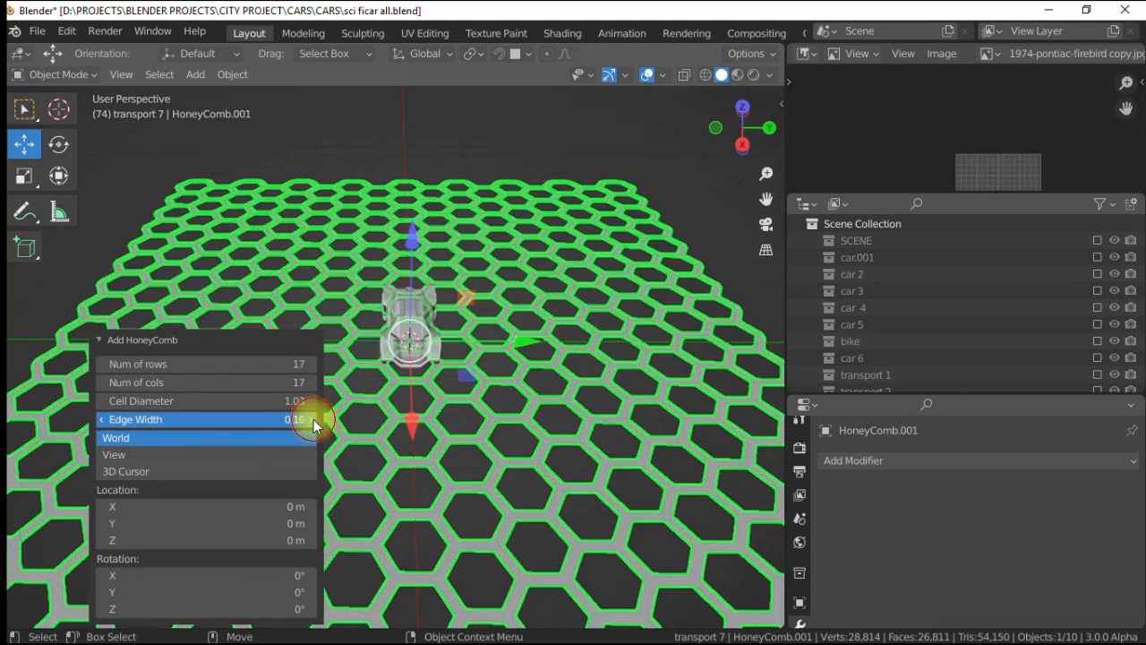
click(313, 418)
scroll(376, 367, down, 4)
drag(269, 365, 339, 332)
drag(244, 382, 249, 359)
drag(233, 383, 257, 383)
click(204, 339)
- Scale the honeycomb grid down to roughly the size of the car's rear end
click(14, 176)
drag(283, 344, 397, 344)
alt+right_drag(398, 344, 483, 345)
drag(288, 340, 397, 338)
click(24, 144)
- Position the honeycomb grid beneath the car's rear end and tilt it to follow the lower rear panel
alt+drag(394, 385, 537, 316)
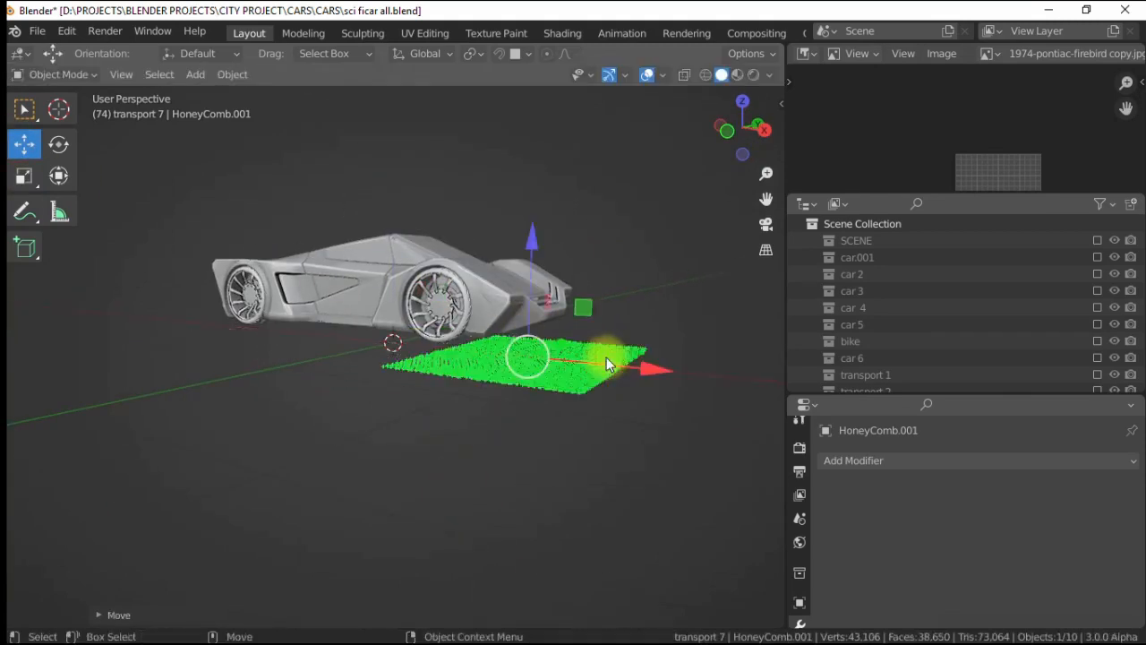
alt+drag(606, 363, 519, 322)
alt+right_drag(501, 295, 562, 246)
alt+drag(562, 244, 556, 256)
alt+drag(422, 256, 380, 274)
click(61, 145)
- Add a Solidify modifier to the honeycomb grid, change its thickness to form a deep block and apply it
click(888, 460)
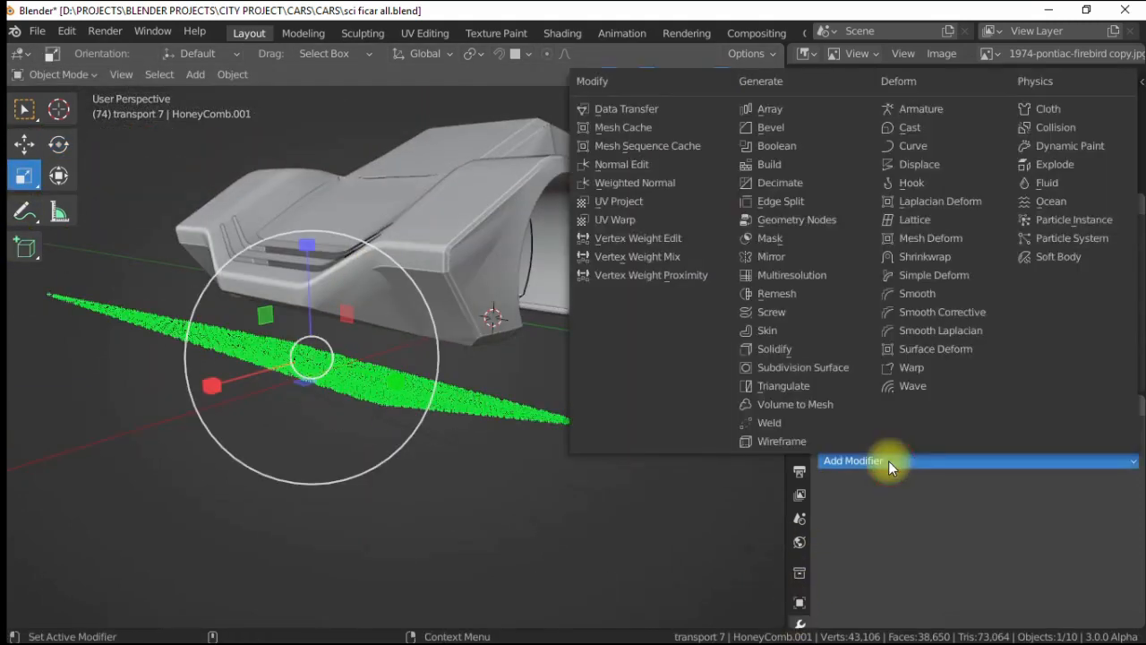
click(774, 349)
drag(965, 572, 995, 573)
click(854, 460)
click(555, 456)
- Intersect the lower rear panel with the honeycomb grid using an applied Boolean with the Fast solver, and hide the grid
alt+drag(332, 282, 419, 306)
click(419, 306)
alt+drag(468, 263, 445, 262)
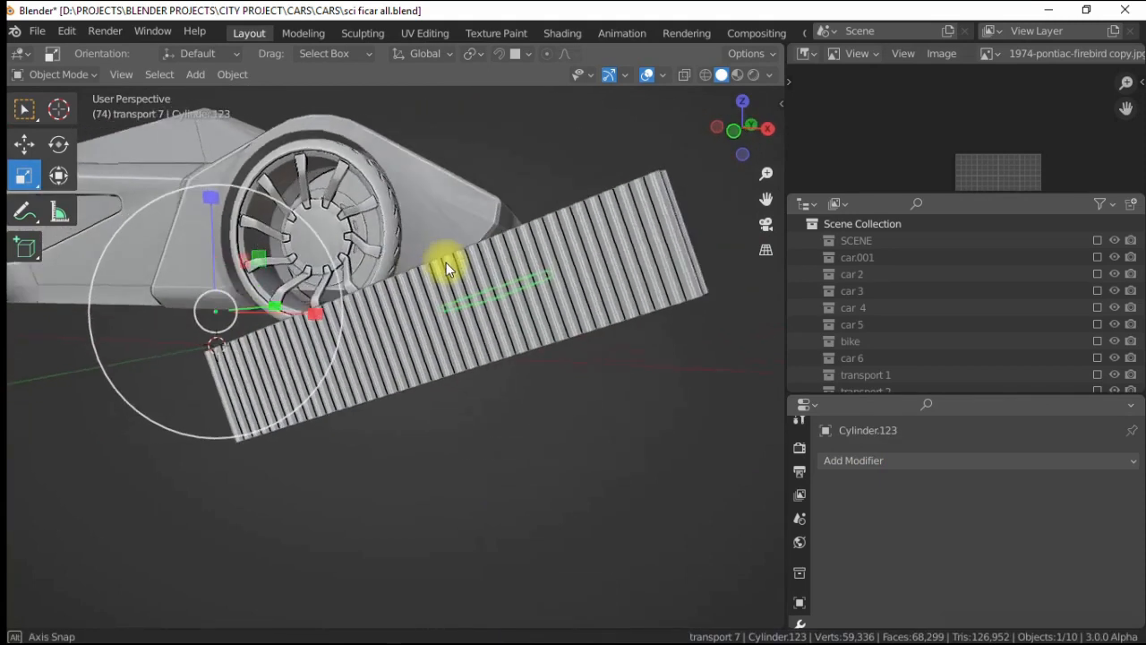
click(859, 460)
click(833, 146)
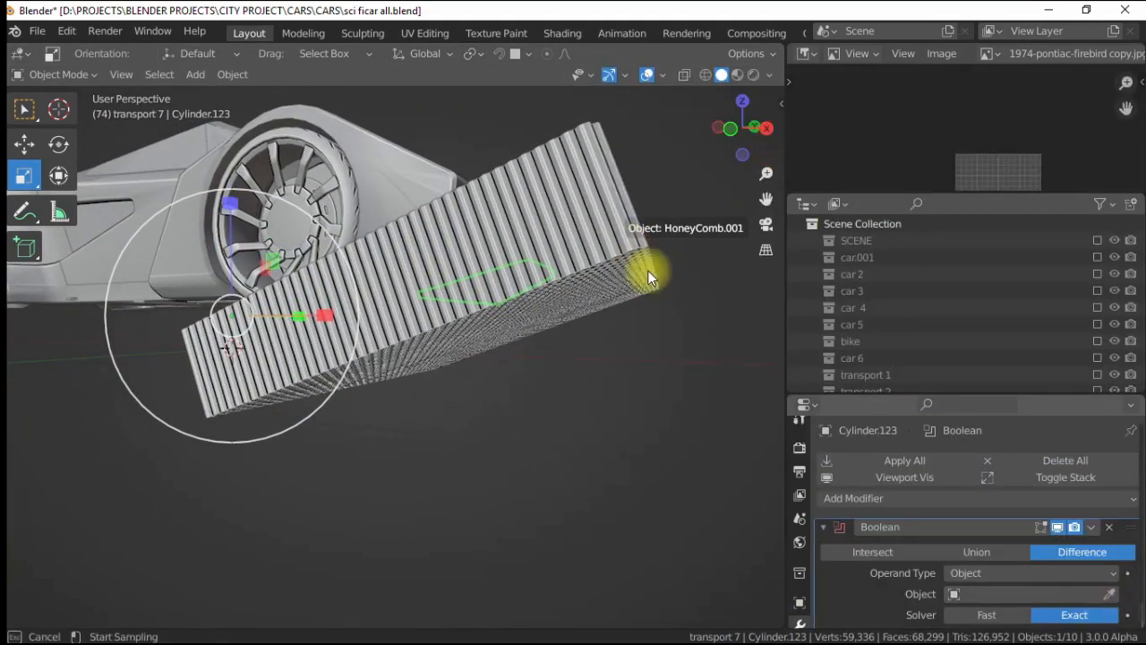
click(648, 271)
scroll(873, 586, down, 1)
click(947, 595)
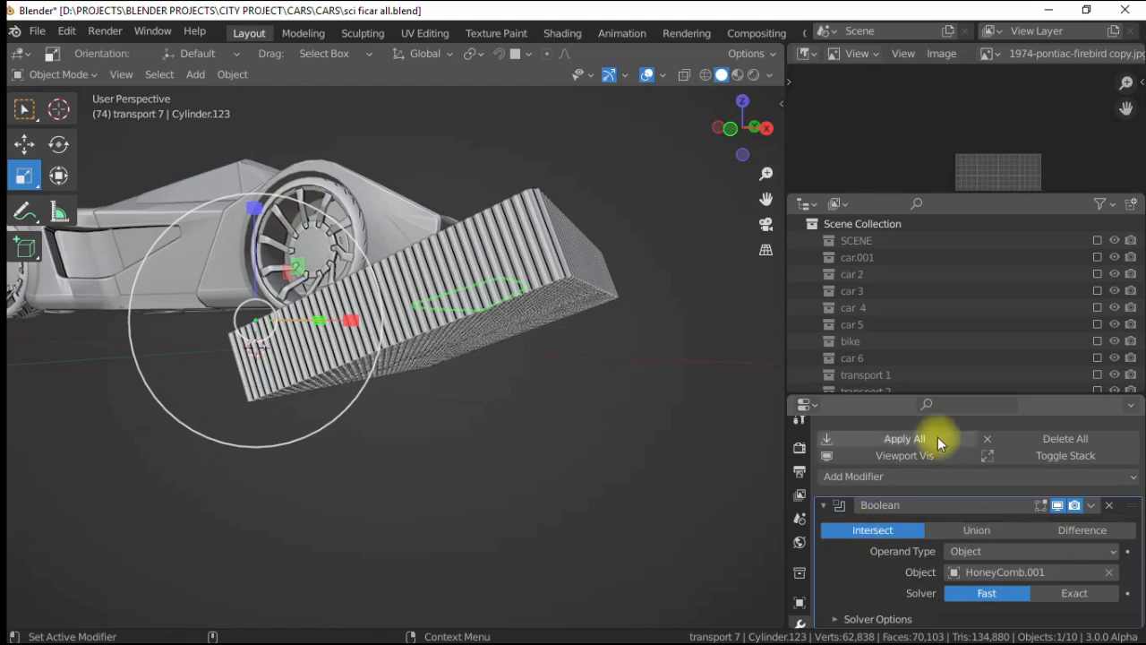
click(904, 439)
drag(1131, 376, 1115, 376)
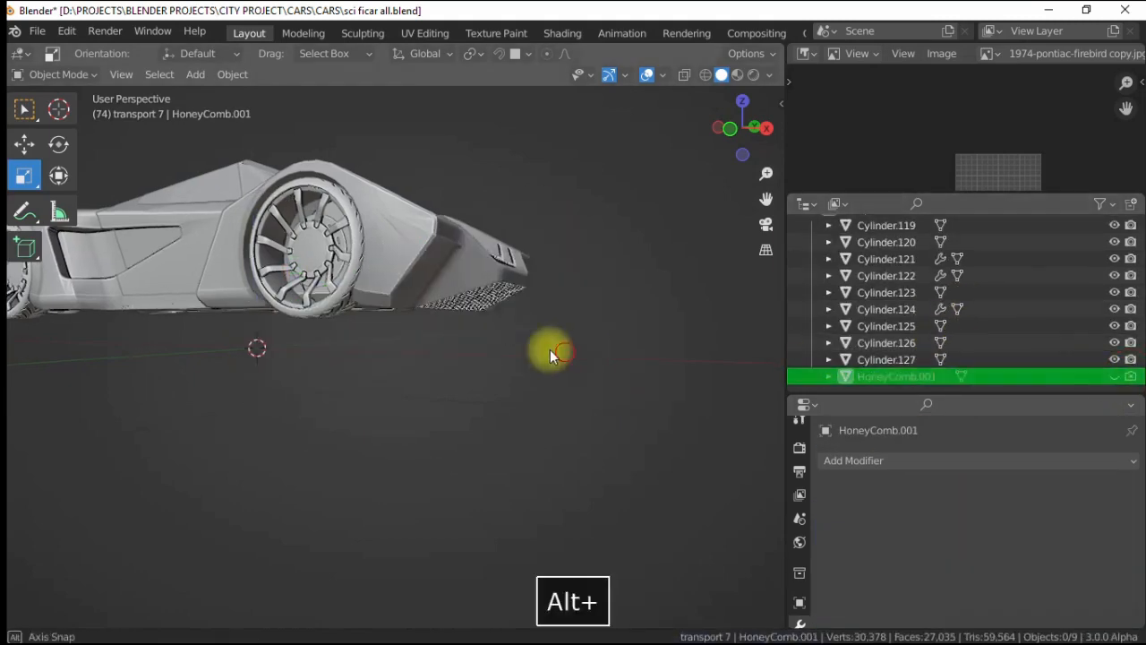
- Set the perforated rear panel's origin to its geometry and nudge the panel slightly while previewing the shading
alt+drag(550, 349, 448, 343)
click(753, 76)
mouse_move(409, 272)
alt+mouse_down()
mouse_move(446, 315)
mouse_move(540, 267)
mouse_move(564, 295)
alt+mouse_up()
click(24, 146)
alt+drag(529, 260, 387, 273)
click(482, 262)
right_click(384, 272)
mouse_move(385, 302)
click(561, 318)
drag(510, 125, 535, 120)
click(528, 358)
- Return to solid shading and open the car body for editing around its two rear slots
scroll(501, 349, down, 5)
alt+drag(483, 340, 430, 350)
scroll(430, 349, up, 4)
alt+drag(439, 363, 394, 422)
click(465, 313)
click(701, 75)
mouse_move(407, 309)
alt+mouse_down()
mouse_move(456, 285)
mouse_move(537, 297)
alt+mouse_up()
scroll(562, 299, up, 4)
key(Tab)
mouse_move(470, 340)
alt+mouse_down()
mouse_move(383, 425)
mouse_move(348, 350)
mouse_move(369, 341)
alt+mouse_up()
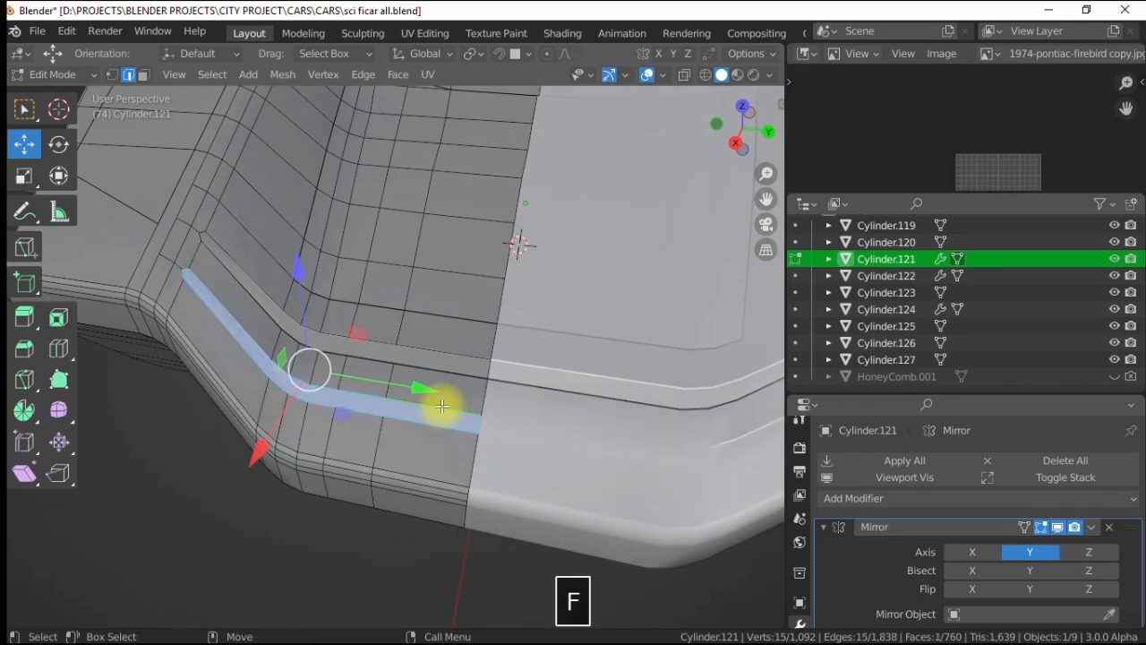
- Undo the single-face fill of the lower rear slot and fill both slots with separate quad faces
key(ctrl+z)
scroll(443, 381, up, 1)
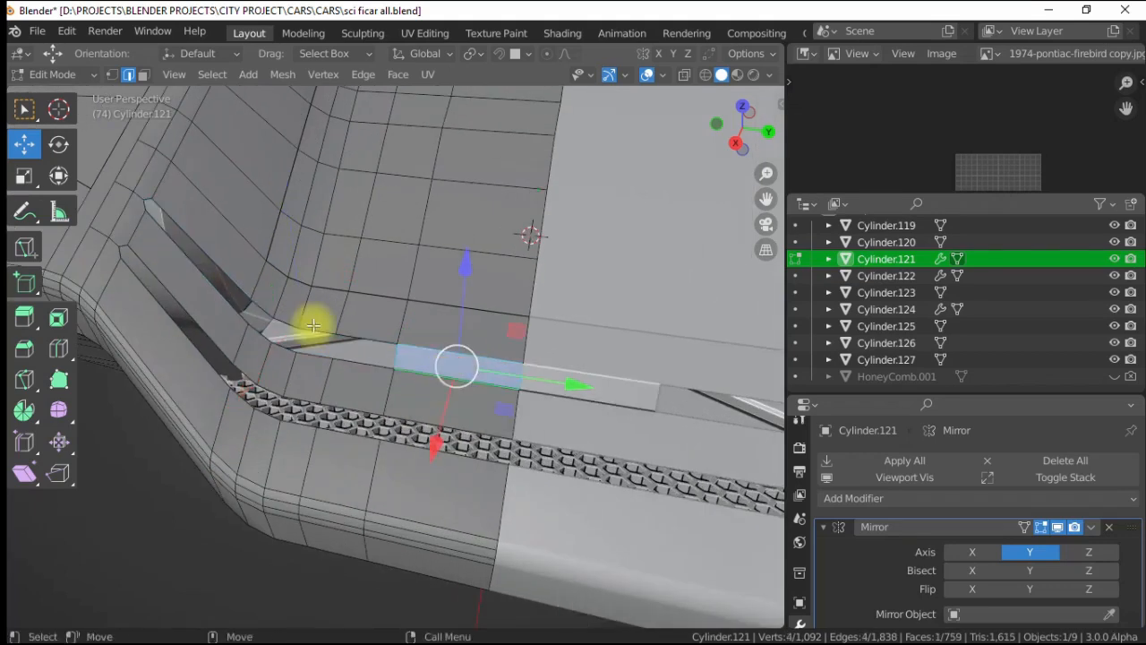
shift+click(253, 310)
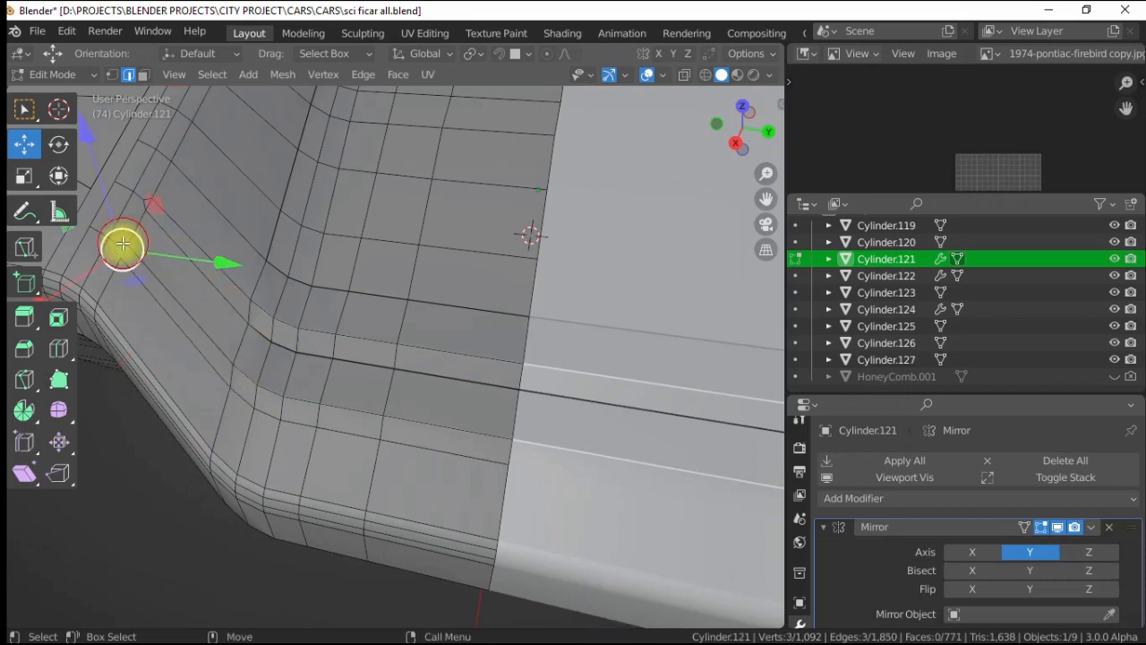
- Select the chains of faces filling both rear slots and separate them into their own object
ctrl+shift+click(439, 424)
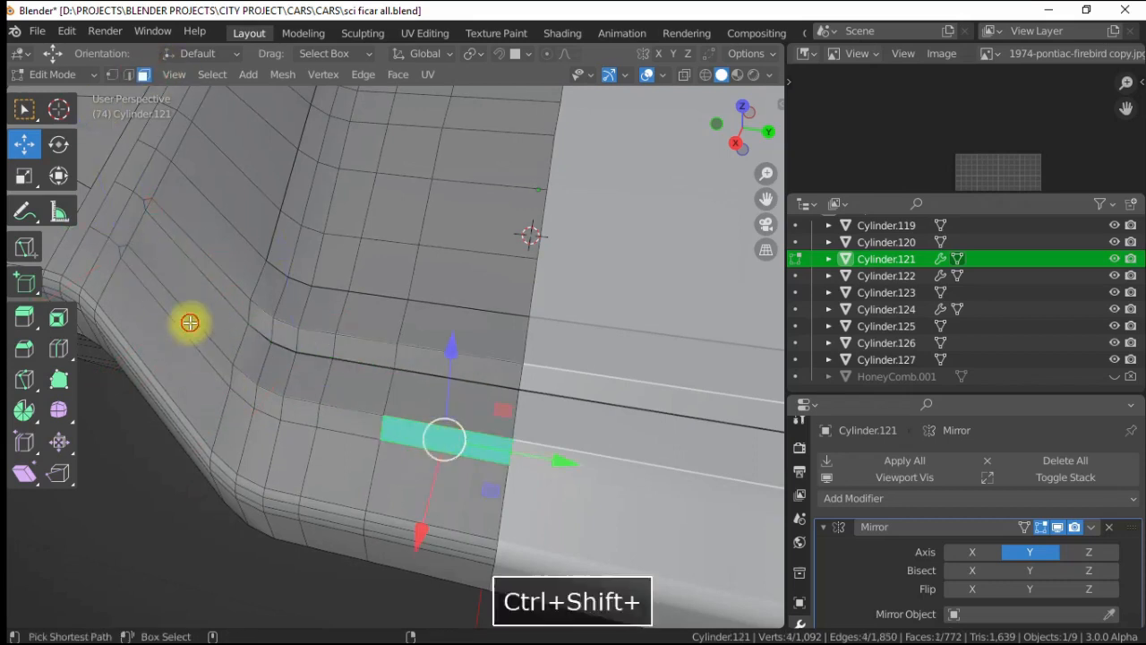
ctrl+shift+click(219, 314)
scroll(442, 258, down, 5)
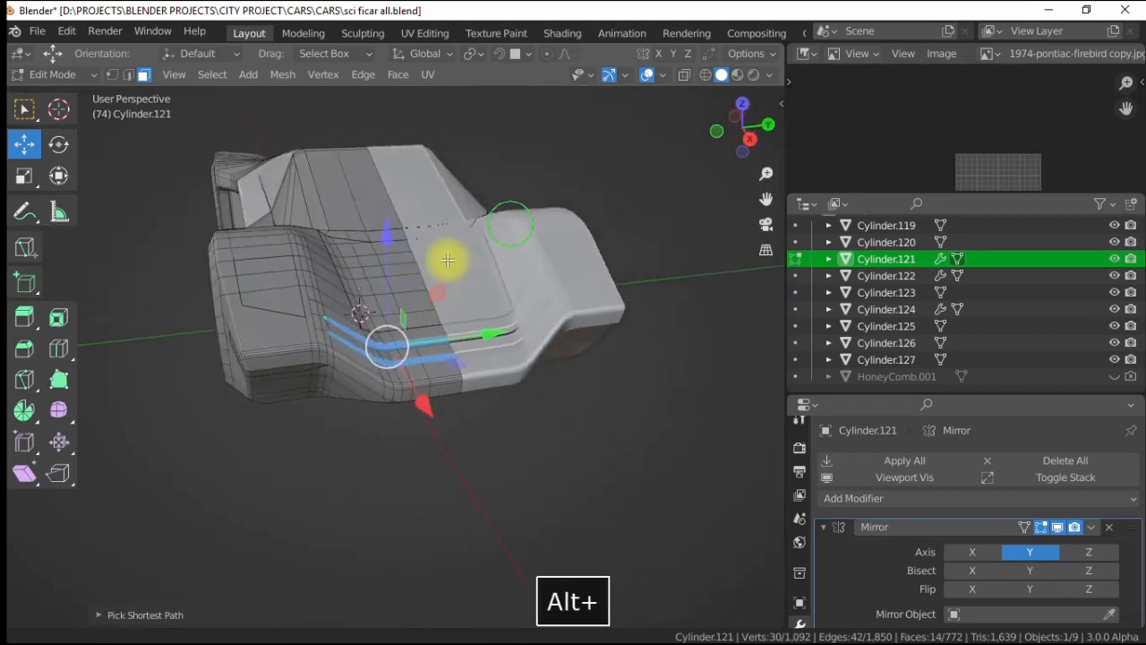
middle_drag(443, 259, 382, 400)
right_click(382, 401)
click(536, 573)
key(Tab)
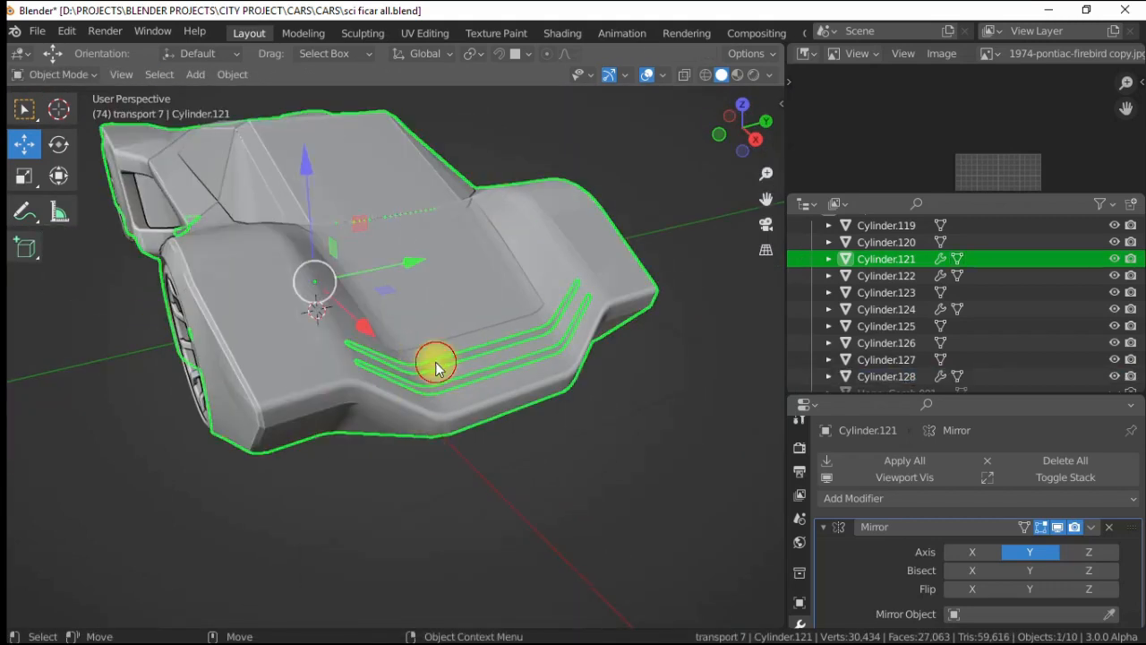
- Select the separated slot strips, apply their Mirror modifier and open them for editing with X-ray off
click(436, 367)
click(684, 74)
scroll(873, 582, down, 2)
scroll(1011, 583, up, 2)
click(879, 464)
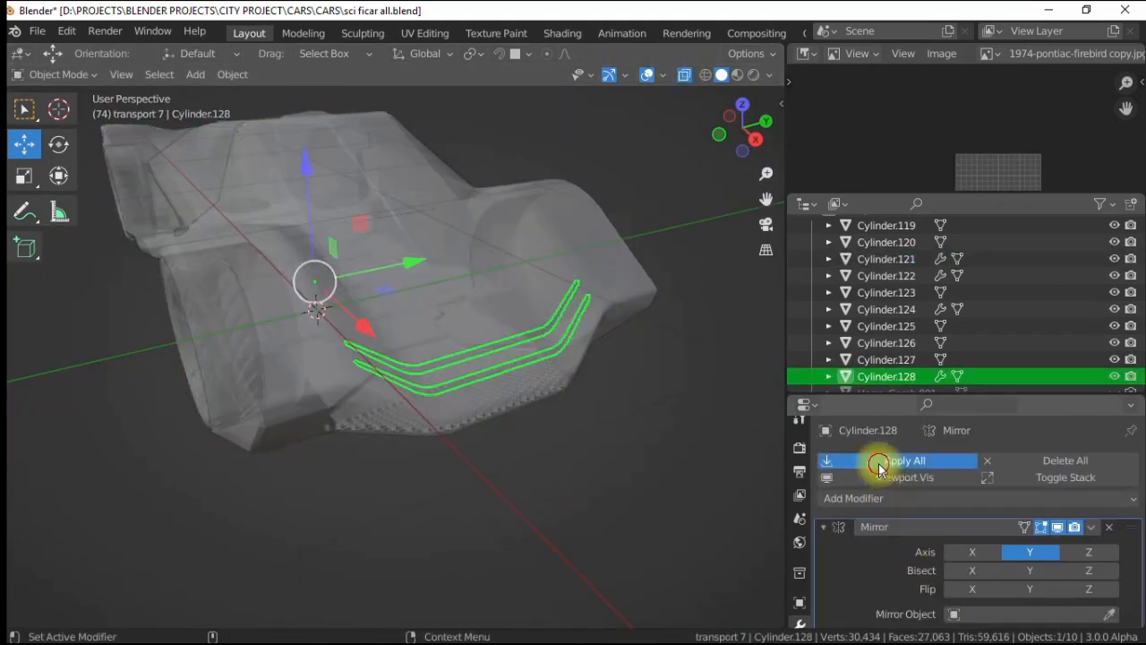
click(684, 74)
scroll(495, 330, up, 3)
key(Tab)
- Try to extrude the linked faces of the slot strips
key(ctrl+l)
scroll(538, 205, down, 2)
key(e)
scroll(567, 358, up, 3)
key(ctrl+z)
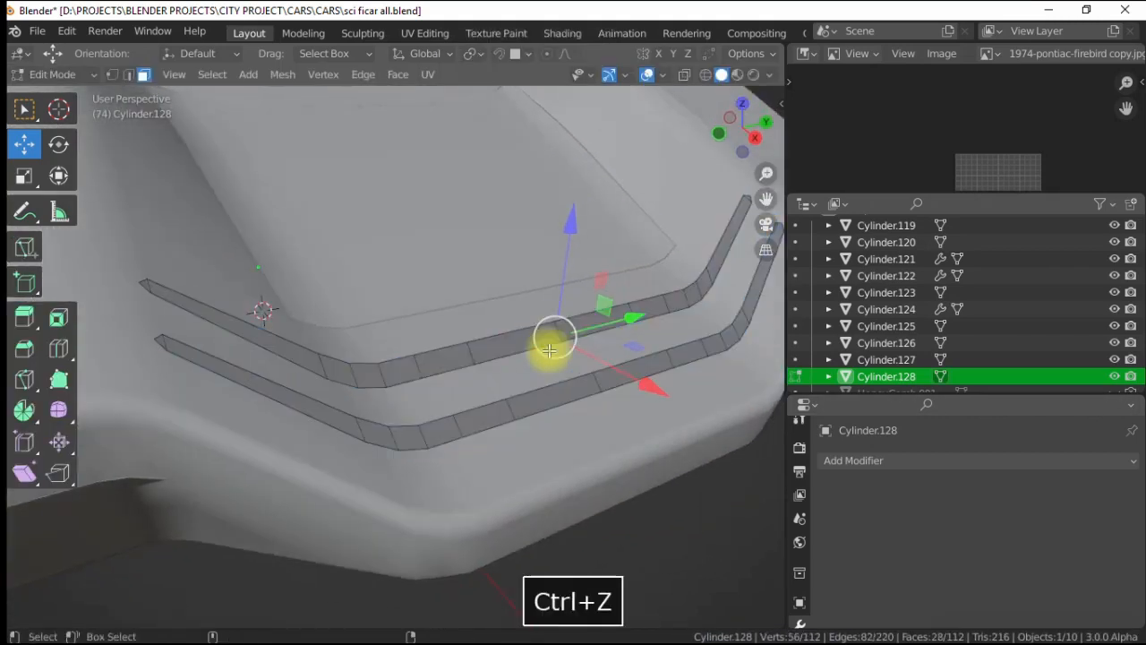
- Isolate the slot strips in local view, extrude all their faces to give them thickness, and return to the full scene
key(ctrl+l)
key(KP_Divide)
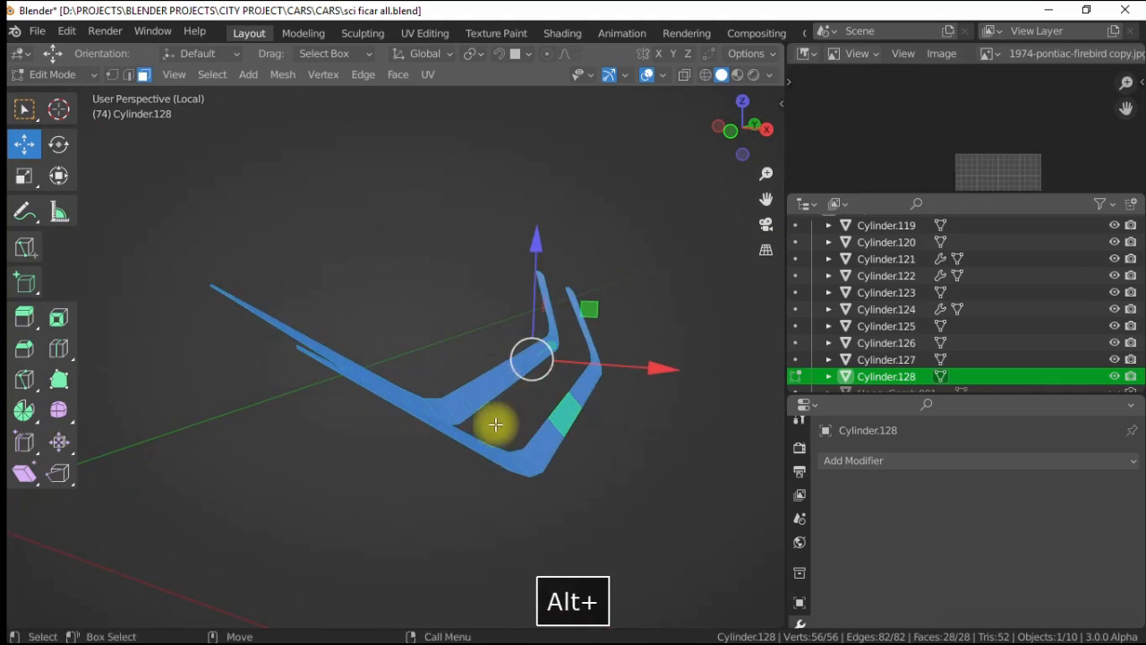
key(alt+e)
click(424, 335)
key(KP_5)
key(KP_4)
key(Tab)
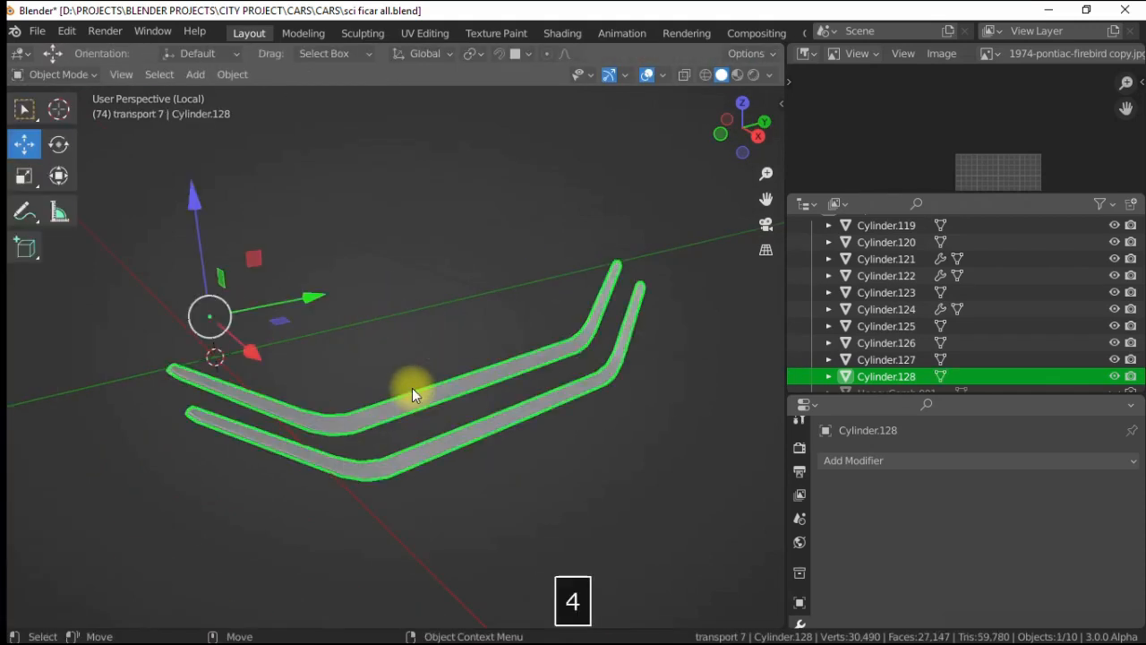
key(KP_Divide)
- Unhide the honeycomb grid and rotate it to slope down toward the rear
scroll(939, 313, down, 1)
key(alt+h)
click(403, 403)
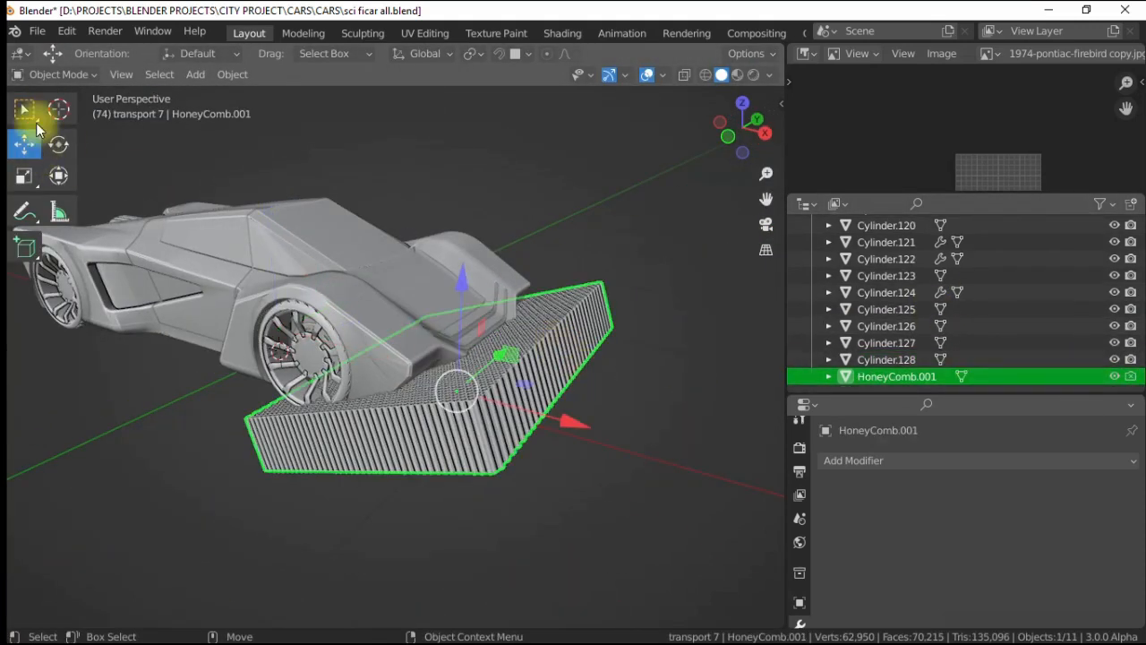
click(58, 143)
drag(511, 302, 287, 412)
- Reposition and tilt the honeycomb grid further so it covers the slot strips along the rear deck's slope
click(24, 143)
middle_drag(520, 335, 568, 299)
key(shift+space)
key(r)
drag(568, 299, 537, 235)
key(alt+a)
alt+middle_drag(537, 235, 525, 324)
click(597, 406)
click(540, 317)
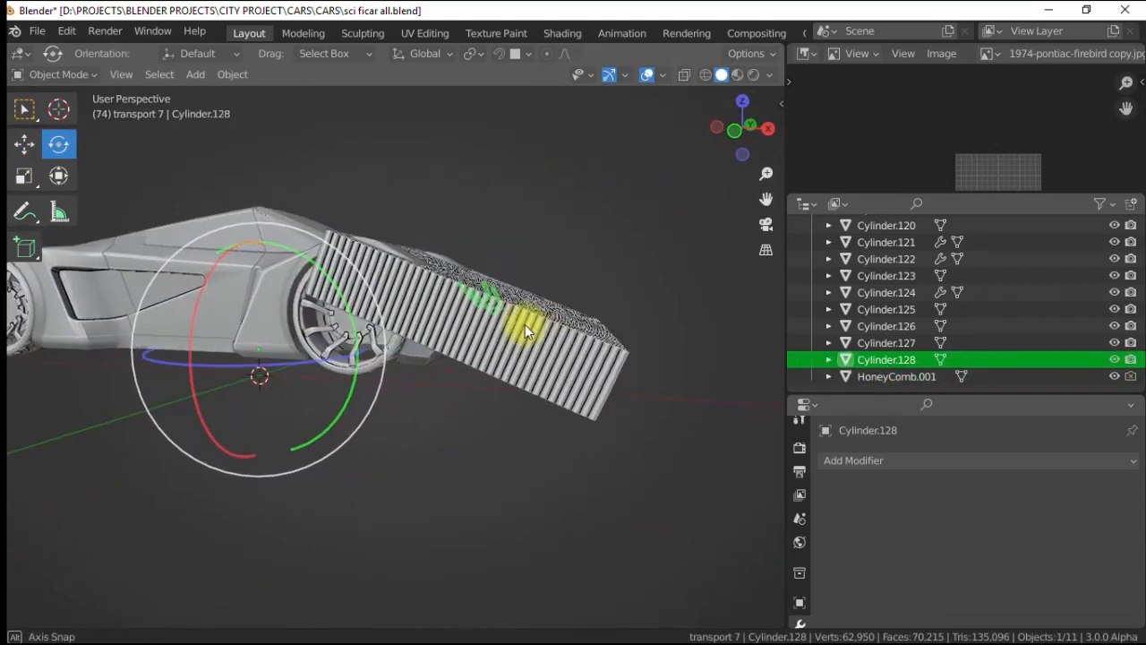
click(525, 324)
drag(567, 216, 481, 311)
alt+middle_drag(481, 311, 501, 331)
- Add a Boolean modifier to the slot strips with the honeycomb grid as its object and apply it
click(469, 325)
click(859, 461)
click(819, 152)
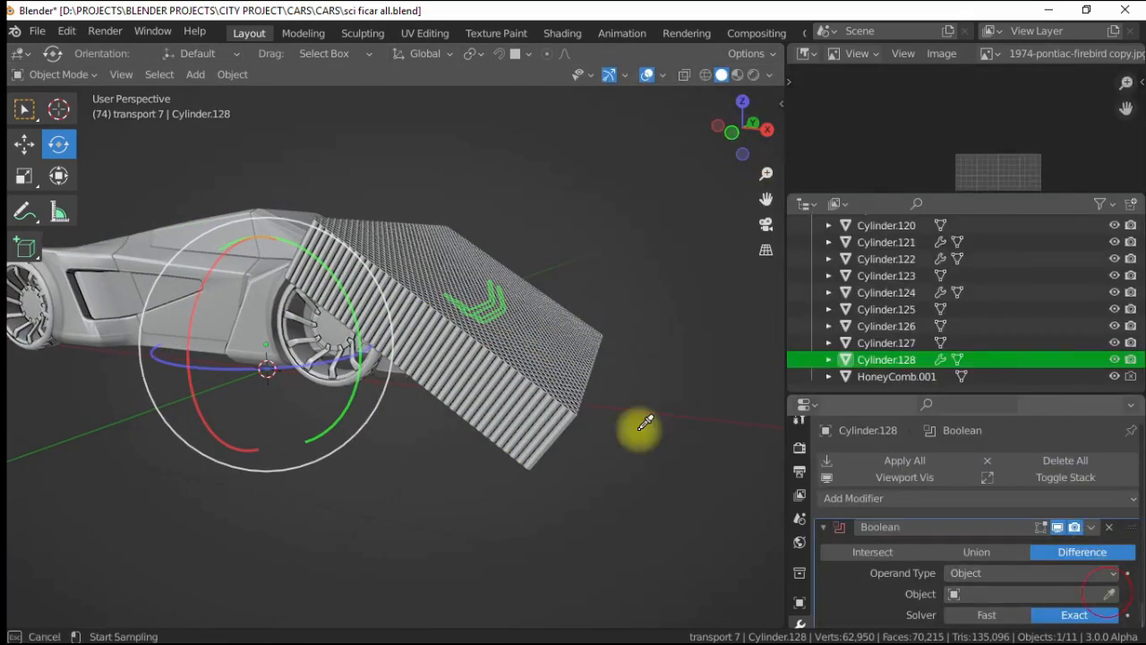
scroll(897, 578, down, 1)
click(904, 441)
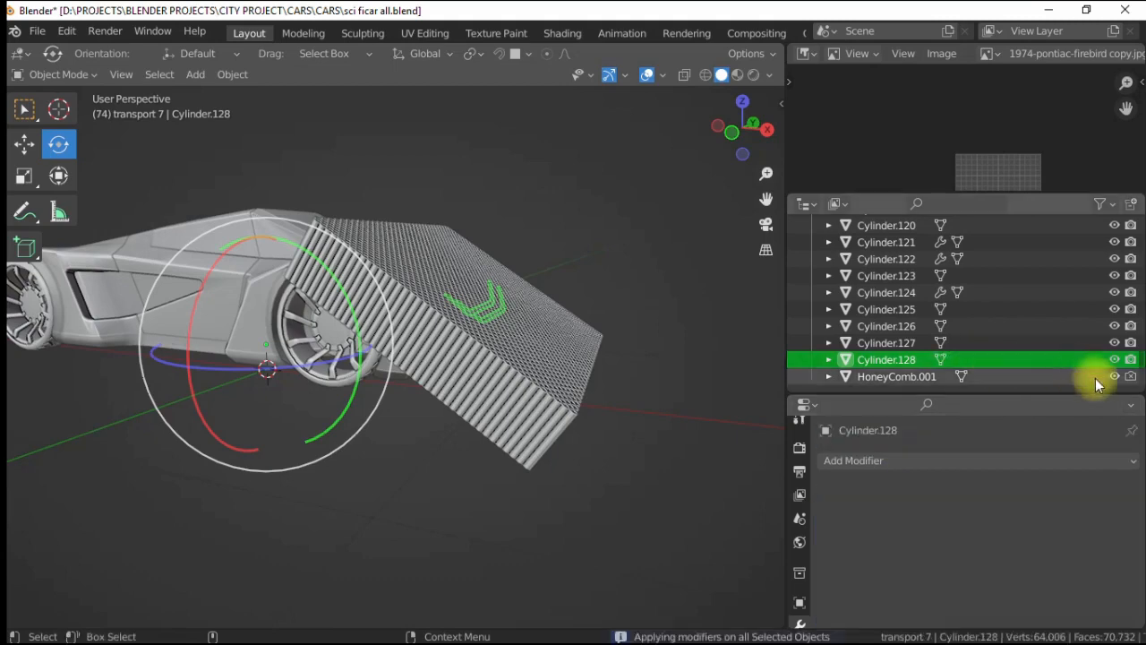
- Hide the honeycomb grid and set the rear slot mesh's material to plastic in the rendered preview
click(1114, 376)
alt+middle_drag(573, 385, 489, 417)
scroll(489, 417, down, 3)
click(732, 74)
mouse_move(314, 377)
alt+middle_down()
mouse_move(331, 317)
mouse_move(320, 342)
alt+middle_up()
click(320, 342)
click(800, 607)
click(828, 565)
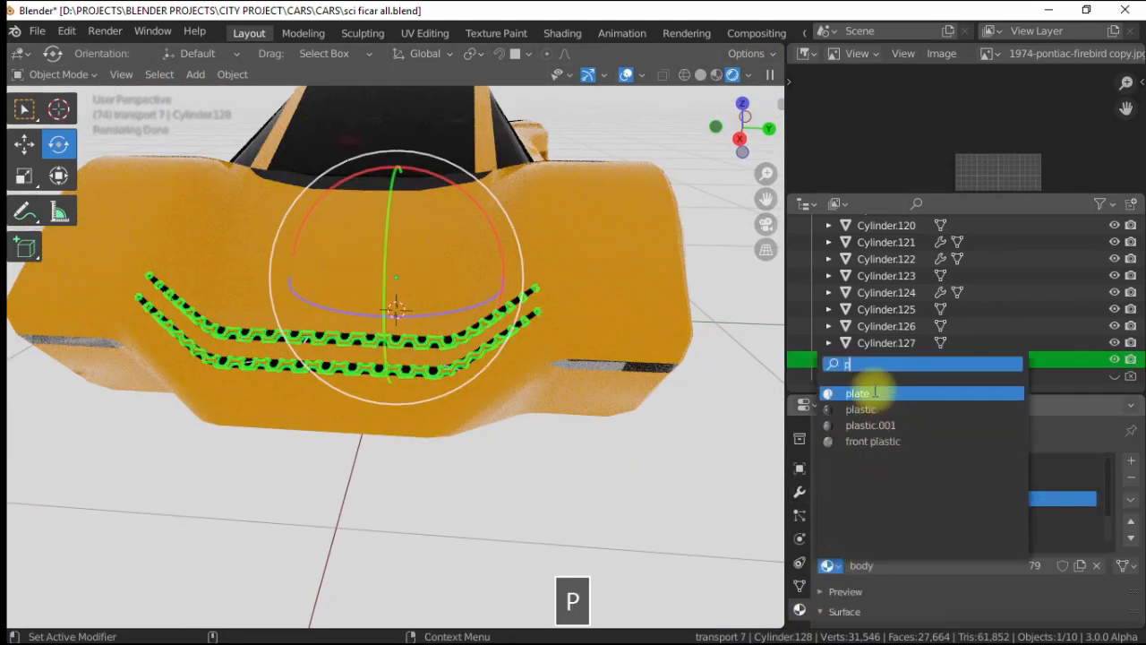
click(861, 409)
- Select three neighbouring faces on the car body's rear fender and separate them into a new object
scroll(491, 439, down, 3)
alt+middle_drag(491, 439, 393, 275)
click(393, 275)
scroll(393, 275, up, 1)
click(700, 75)
key(Tab)
mouse_move(322, 358)
alt+middle_down()
mouse_move(335, 333)
mouse_move(325, 321)
alt+middle_up()
alt+middle_drag(395, 310, 328, 489)
right_click(328, 489)
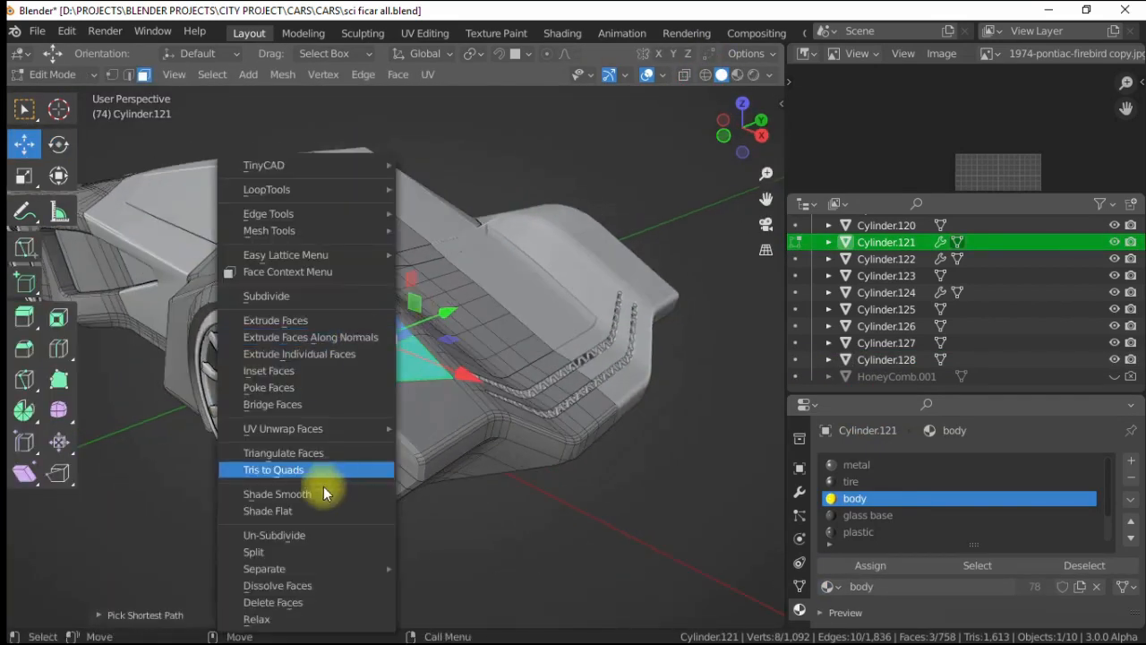
alt+middle_drag(266, 550, 509, 345)
alt+drag(509, 344, 335, 374)
right_click(332, 385)
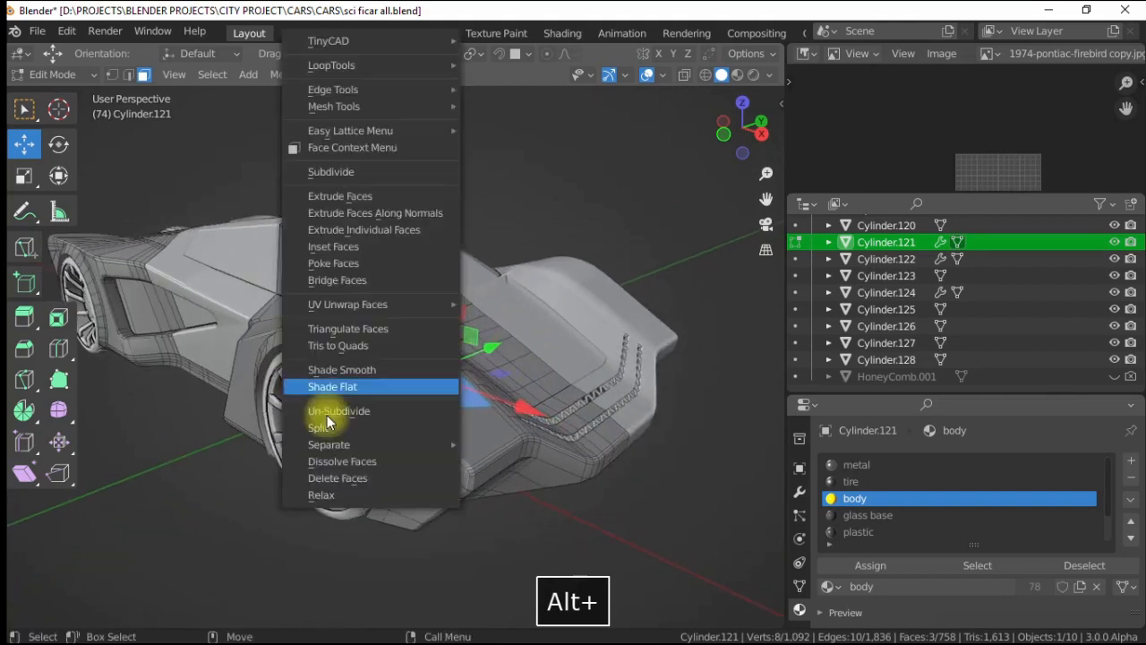
mouse_move(345, 445)
click(512, 442)
- Select all three faces of the separated fender patch and move them clear of the body surface
key(4)
click(419, 365)
key(3)
double_click(416, 363)
alt+right_drag(416, 363, 402, 337)
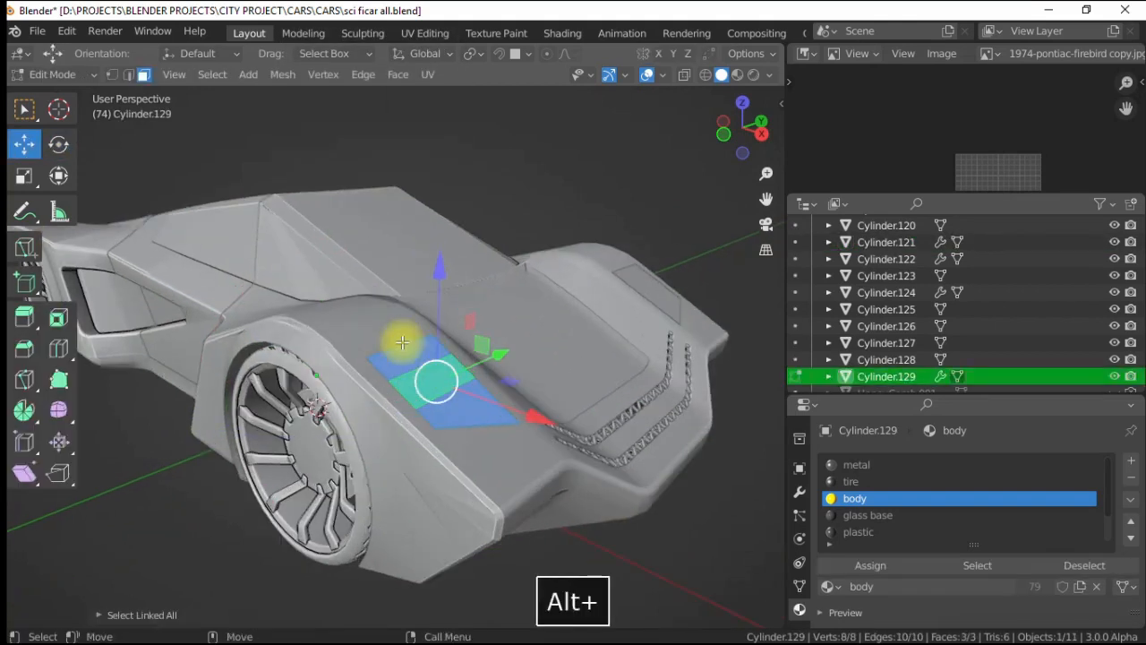
key(e)
alt+drag(405, 335, 537, 273)
drag(583, 187, 526, 226)
alt+drag(530, 231, 471, 277)
drag(263, 223, 266, 210)
alt+drag(406, 287, 455, 293)
alt+drag(488, 203, 17, 170)
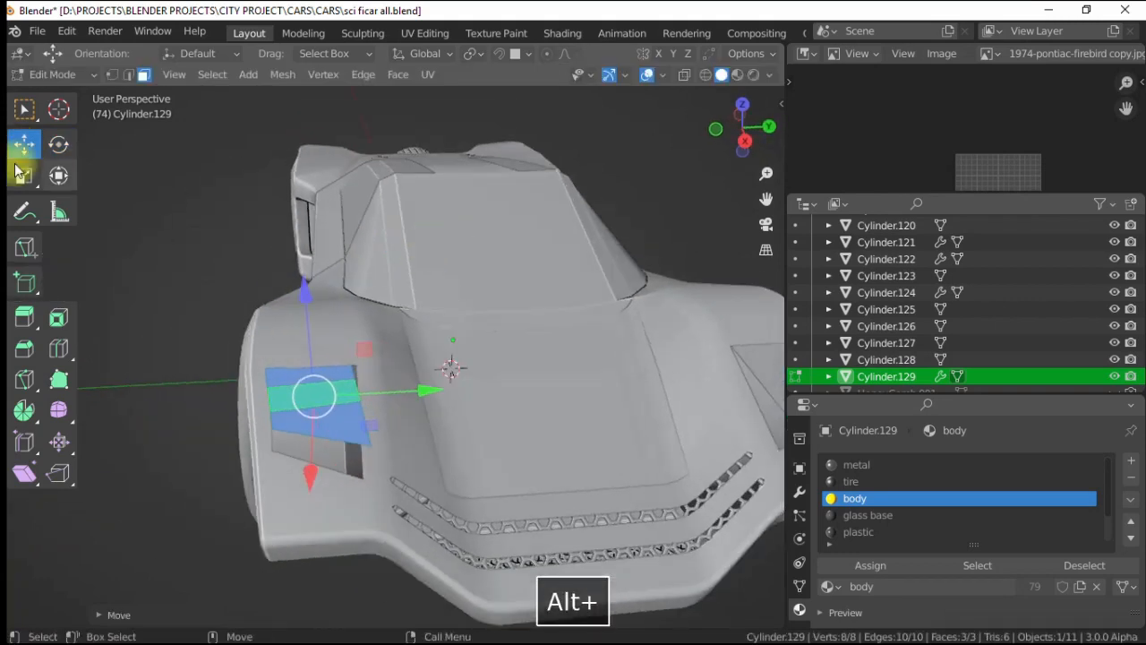
alt+drag(312, 406, 501, 396)
- Isolate the patch in local view and extrude its three faces along their normals into a thick block
key(shift+i)
alt+middle_drag(501, 397, 520, 284)
alt+right_drag(519, 284, 555, 260)
alt+middle_drag(555, 259, 513, 312)
alt+drag(513, 312, 519, 301)
click(458, 243)
shift+click(501, 272)
shift+click(548, 311)
right_click(465, 277)
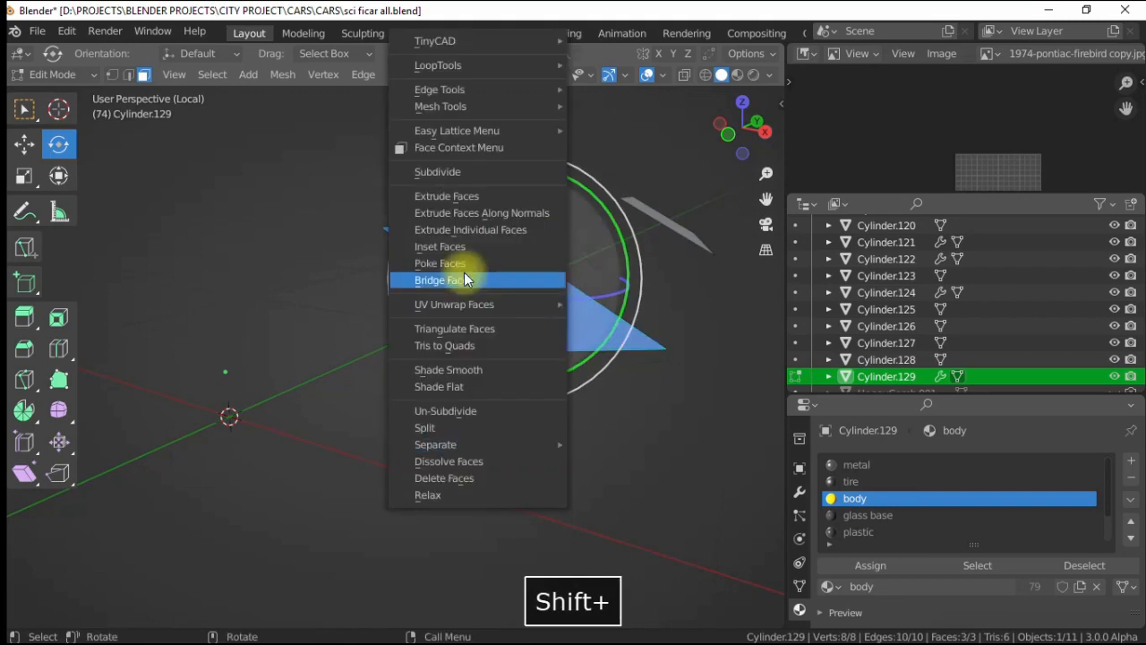
click(463, 212)
click(381, 270)
- Switch the transform orientation to Normal and move a single edge of the block to reshape it
alt+drag(381, 271, 269, 284)
key(2)
click(525, 301)
alt+drag(525, 301, 569, 310)
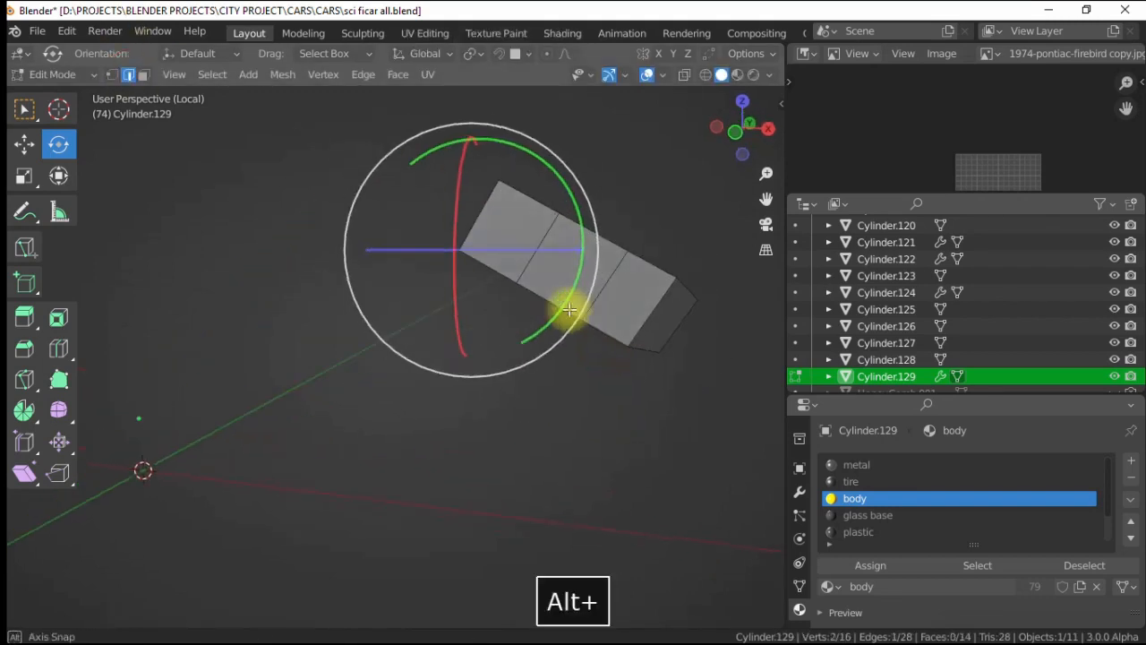
key(comma)
click(656, 317)
alt+drag(652, 325, 640, 315)
drag(514, 186, 446, 323)
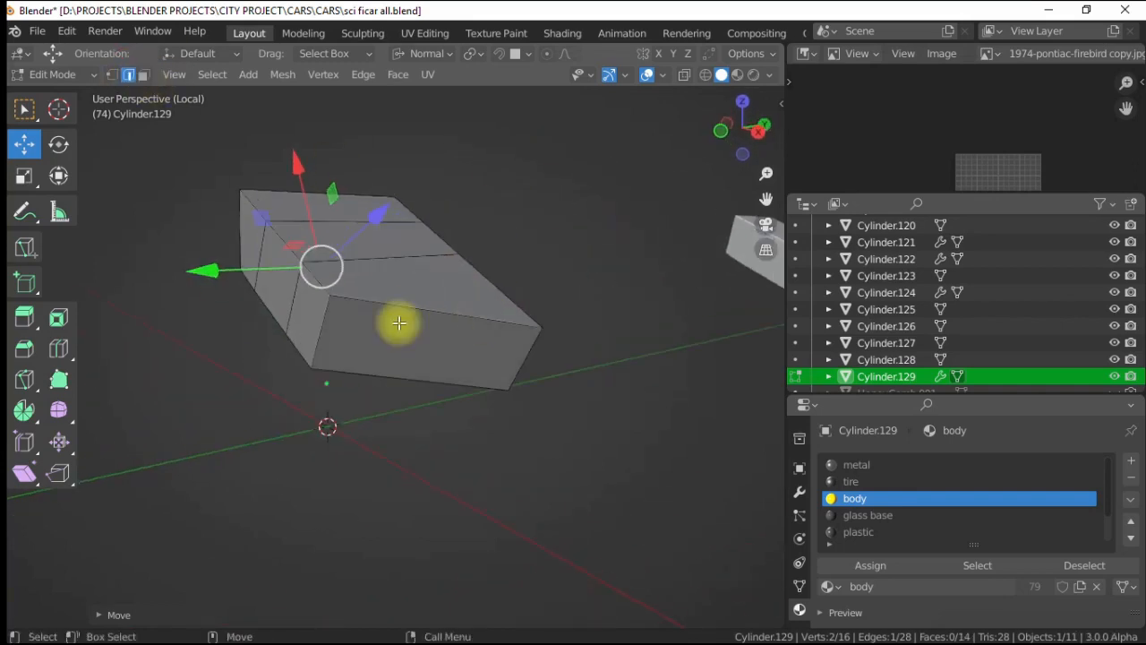
- Select the whole block and bevel its edges
key(ctrl+l)
right_click(339, 220)
click(339, 214)
click(340, 207)
click(123, 615)
click(313, 374)
click(188, 284)
- Inset the block's large front end face and extrude it inward along its normal to form a recess
alt+drag(187, 271, 266, 200)
click(144, 74)
click(333, 263)
right_click(230, 389)
click(231, 388)
click(249, 390)
right_click(264, 294)
click(266, 264)
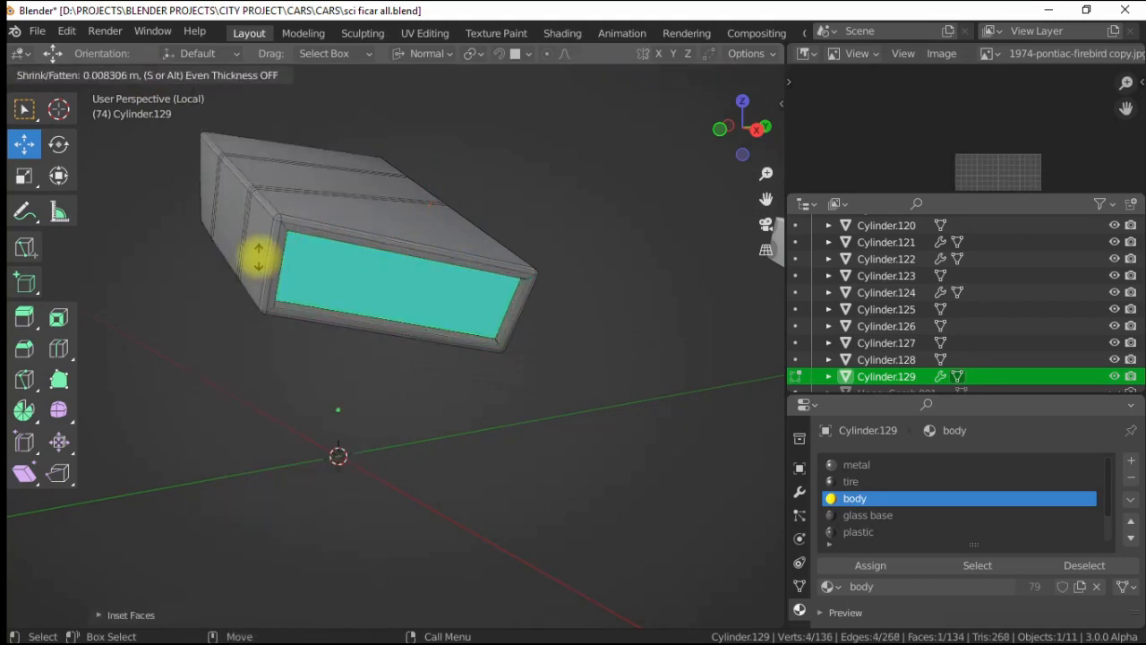
click(258, 256)
- Select the edge ring through the recess's corner edges and bevel it to round the corners
alt+right_drag(259, 254, 223, 193)
click(129, 75)
click(560, 335)
click(213, 74)
mouse_move(256, 346)
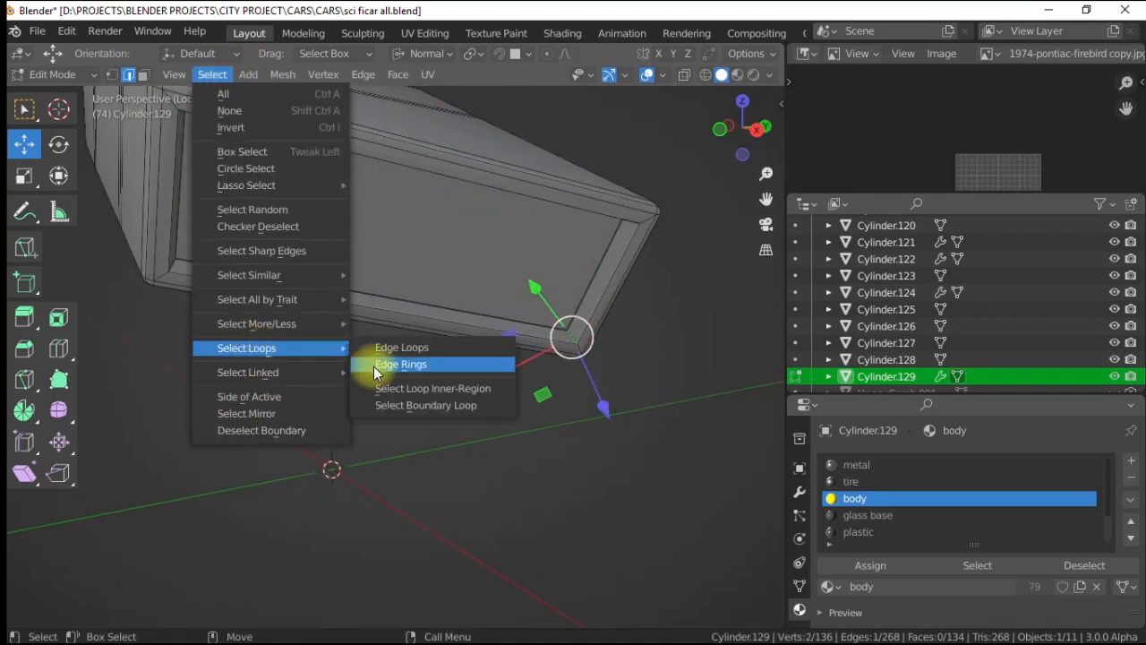
click(384, 363)
key(ctrl+b)
click(377, 192)
click(211, 287)
- Select the recess's inner face and set a new material slot to the front glass material
click(143, 75)
click(295, 221)
alt+right_drag(297, 224, 365, 287)
alt+drag(336, 275, 387, 281)
right_click(349, 270)
click(233, 573)
click(436, 184)
click(370, 286)
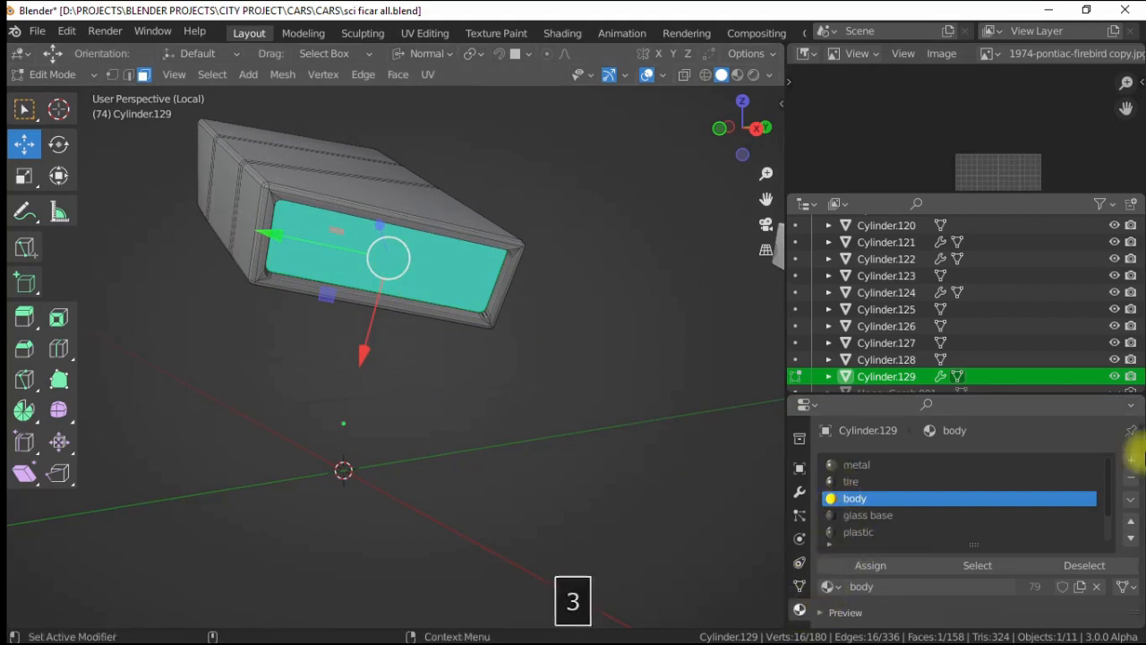
click(828, 586)
scroll(885, 526, down, 3)
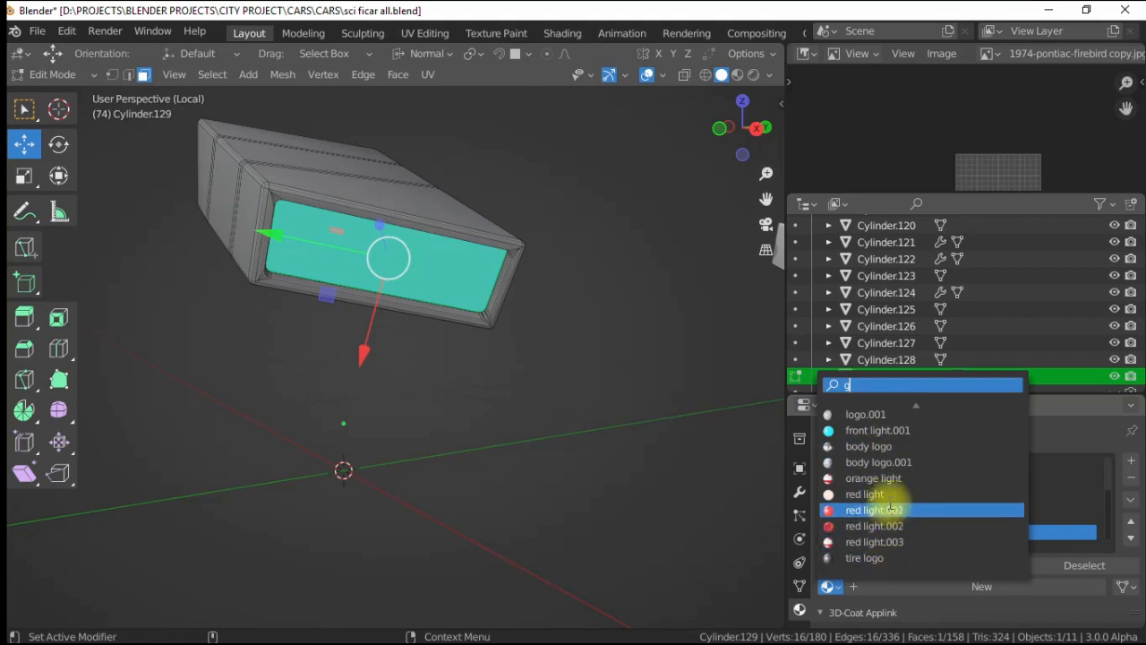
scroll(872, 501, up, 10)
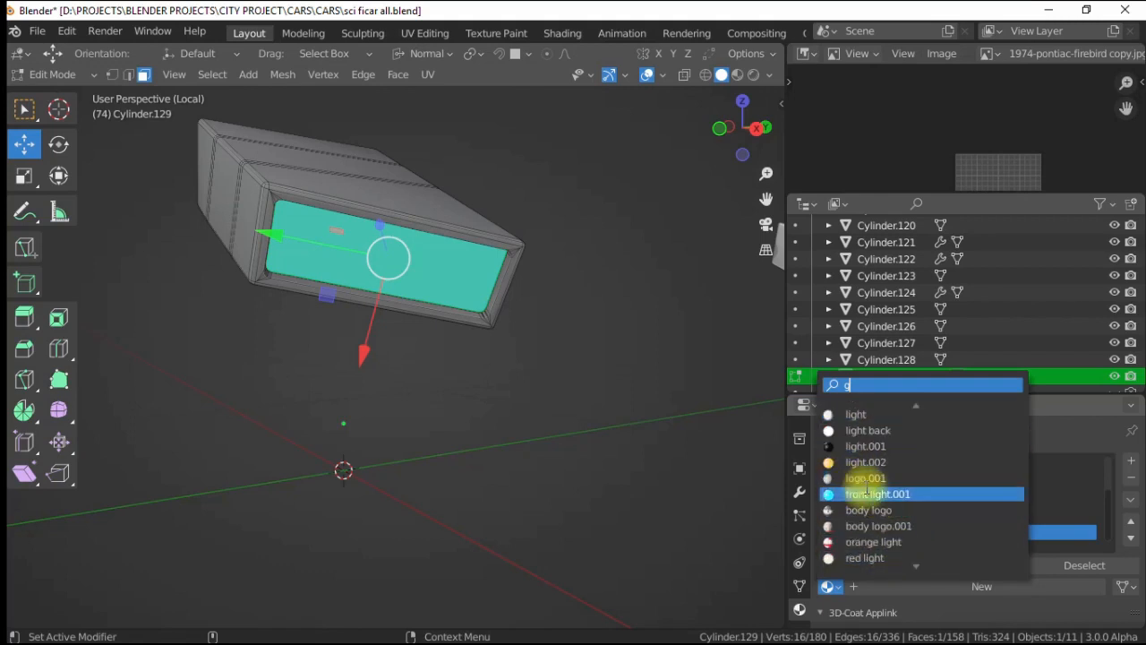
click(875, 446)
click(418, 425)
- Add a 32-vertex cylinder on the face inside the recess and move it sideways into position
alt+drag(453, 317, 428, 305)
alt+drag(306, 260, 327, 258)
key(Tab)
drag(25, 247, 71, 329)
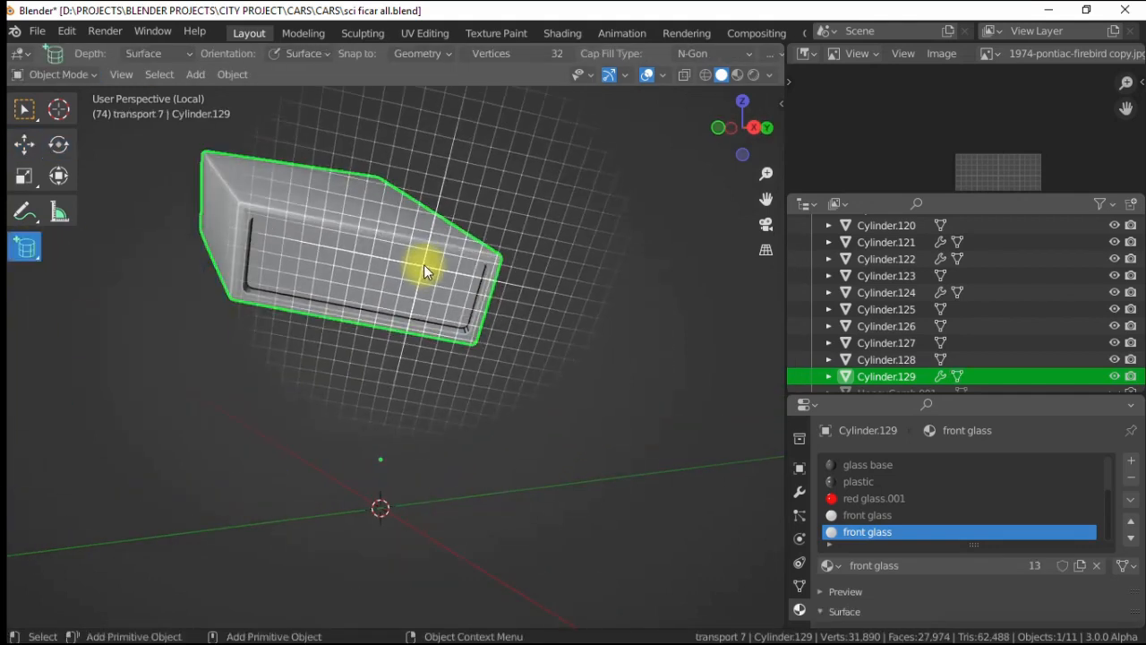
drag(468, 318, 473, 323)
click(471, 323)
click(24, 144)
mouse_move(328, 275)
mouse_down()
mouse_move(242, 243)
mouse_move(162, 246)
mouse_move(234, 260)
mouse_up()
- Duplicate the cylinder twice and space the copies in a row across the recess
key(shift+d)
key(Escape)
key(shift+d)
key(Escape)
click(356, 280)
click(299, 257)
middle_drag(309, 264, 345, 282)
- Join the three cylinders into one object and open it for mesh editing
shift+click(484, 362)
shift+click(547, 383)
right_click(543, 379)
click(430, 335)
key(shift+f)
key(Tab)
- Select the front rim edge loops of the three cylinders and bevel them
key(2)
middle_drag(454, 308, 344, 318)
alt+click(261, 331)
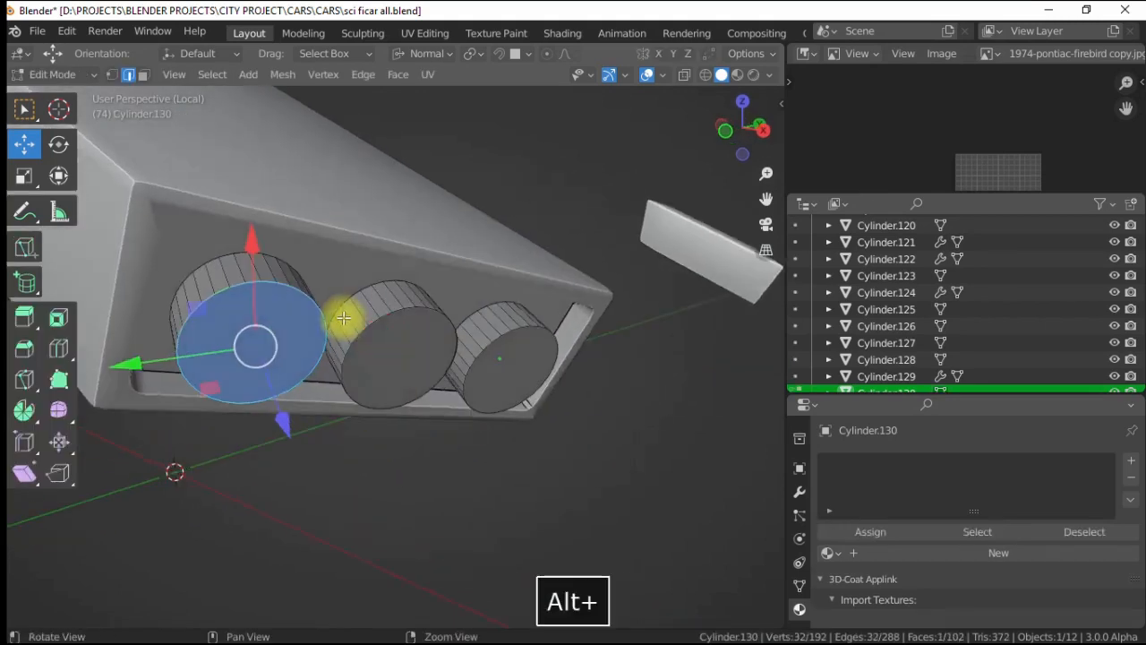
alt+shift+click(486, 340)
right_click(493, 363)
click(434, 213)
click(417, 199)
click(125, 616)
double_click(197, 373)
click(198, 281)
- Inset the round front faces of the three cylinders
click(144, 74)
click(260, 345)
shift+click(399, 358)
shift+click(501, 368)
right_click(272, 376)
click(259, 376)
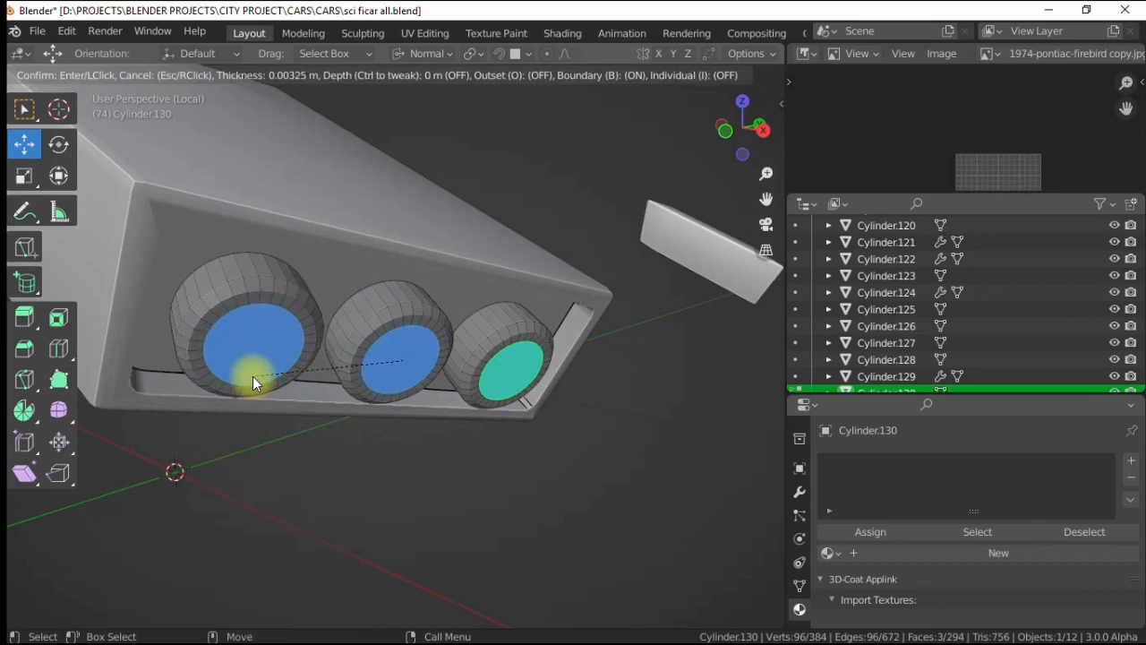
- Extrude the inset round faces into the cylinders and scale each one in place to taper the openings
right_click(183, 335)
click(197, 303)
click(205, 319)
key(period)
click(218, 409)
click(25, 176)
drag(267, 313, 308, 317)
- Select the inner and outer edge loops of the three cylinders and bevel them slightly
click(128, 75)
alt+right_drag(237, 297, 245, 307)
alt+click(245, 307)
alt+click(360, 313)
alt+shift+click(506, 325)
alt+shift+click(218, 271)
click(213, 75)
mouse_move(247, 345)
click(332, 364)
right_click(243, 210)
click(244, 212)
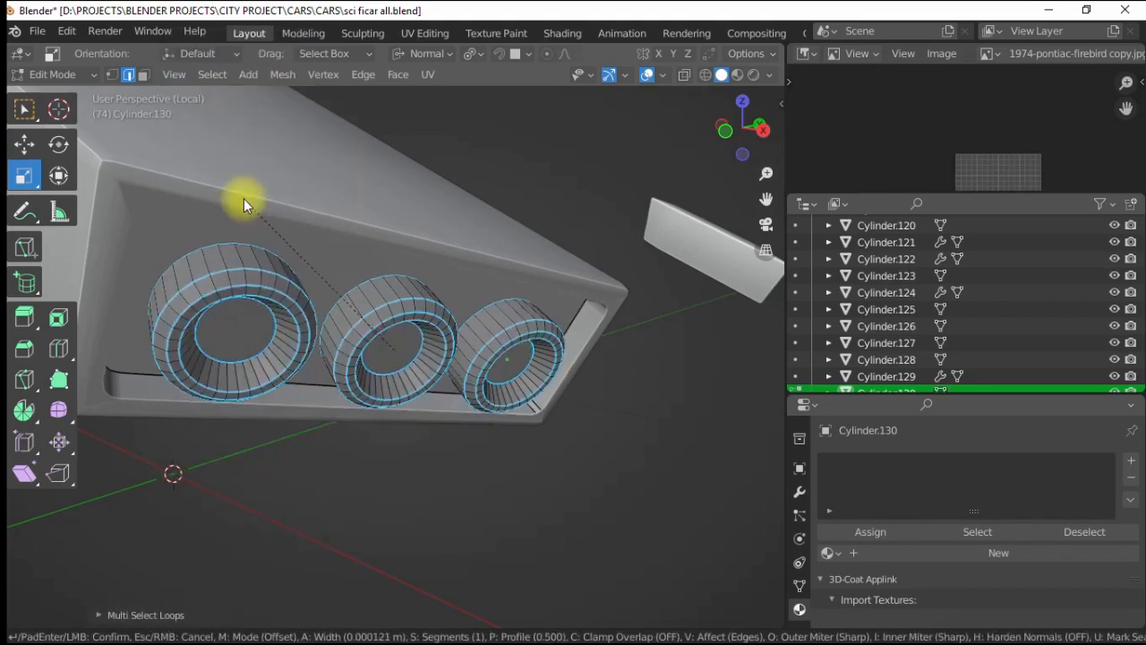
click(270, 286)
- Select the front rim face loops of the three cylinders and give the cylinder object the plastic material
click(144, 75)
click(226, 281)
double_click(227, 281)
shift+double_click(387, 306)
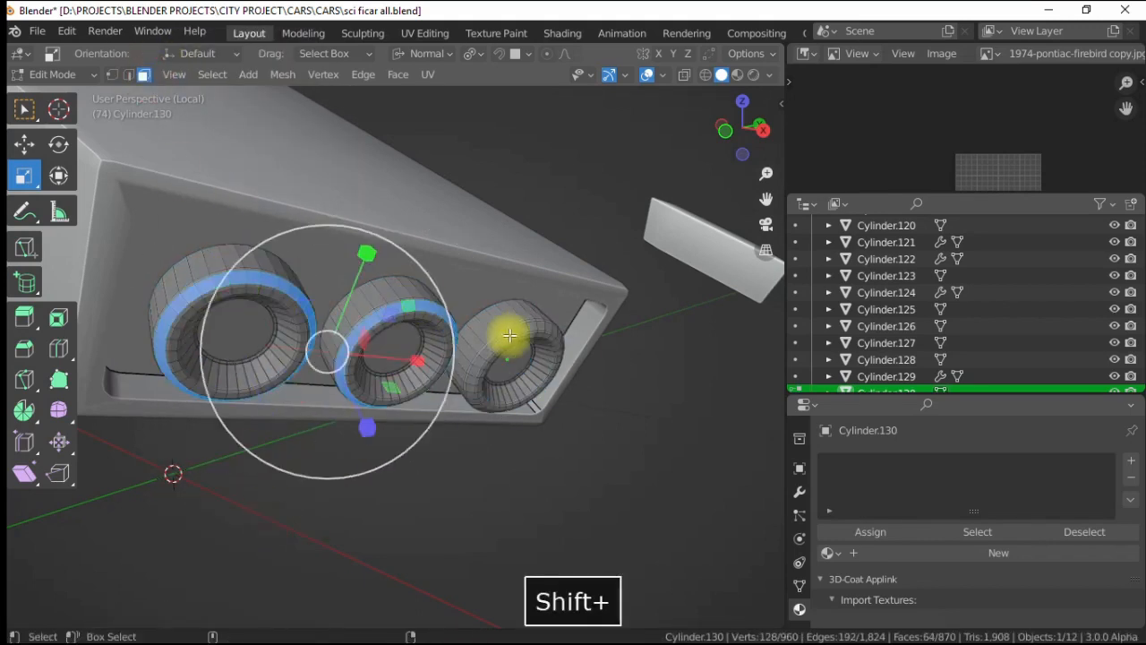
key(4)
click(825, 535)
click(859, 376)
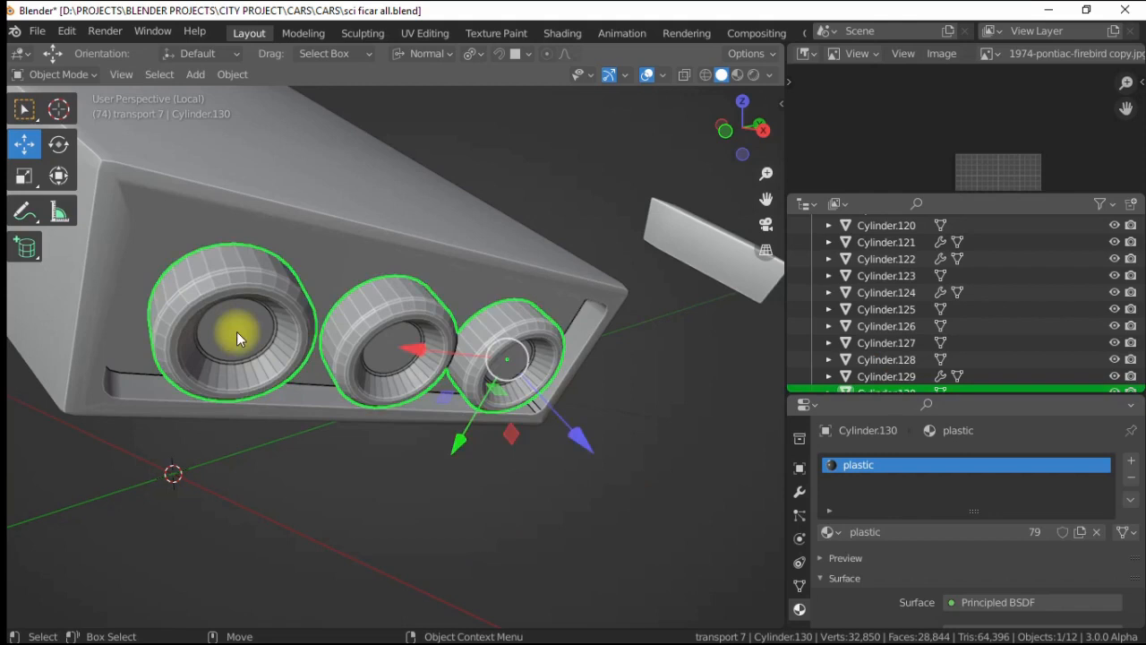
- Give the selected rim faces of the three cylinders the front light.001 material and switch to rendered shading
key(Tab)
click(1131, 461)
click(828, 579)
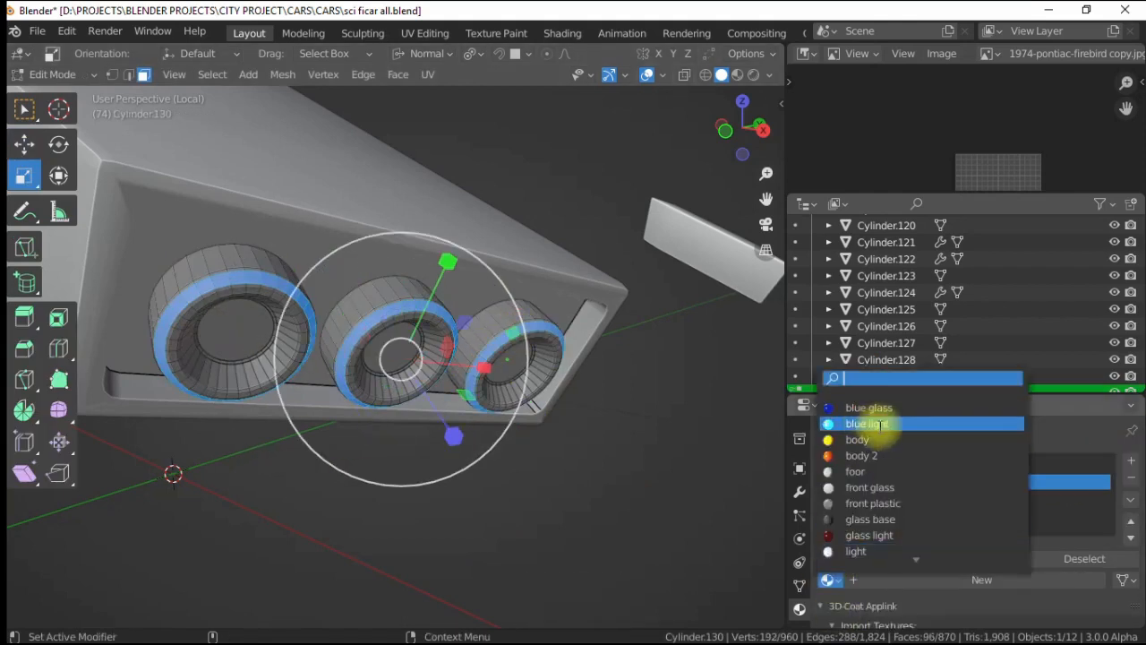
click(882, 471)
key(Tab)
click(732, 74)
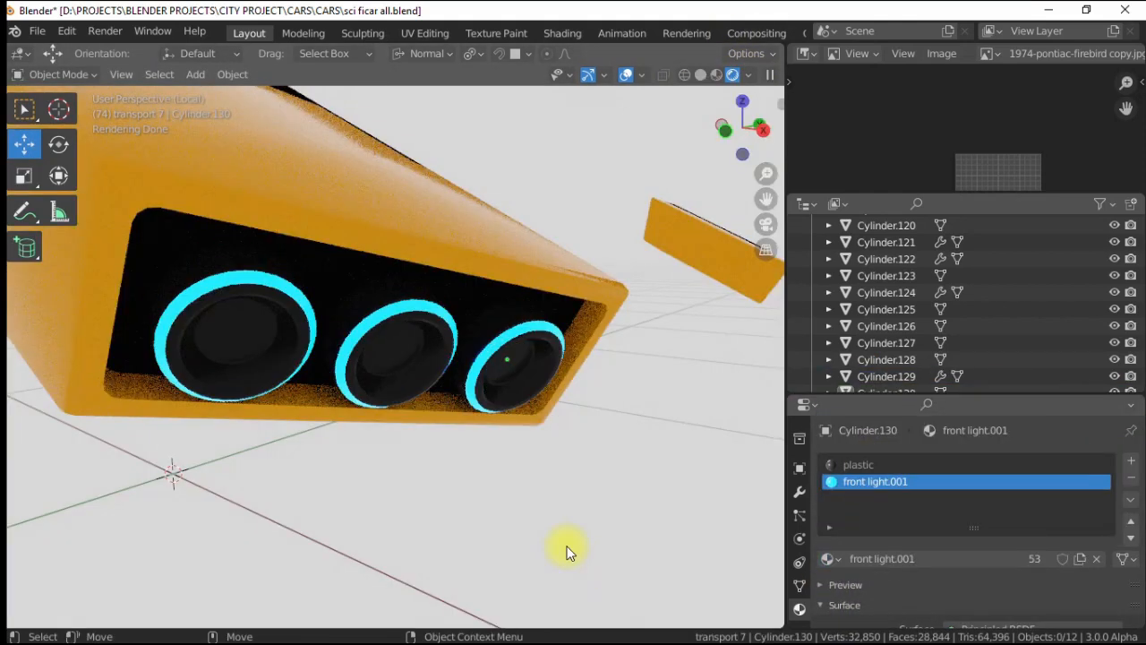
- Move the three lamp cylinders outward so they project from the housing opening
alt+drag(435, 328, 466, 345)
drag(524, 427, 484, 374)
alt+drag(358, 309, 382, 313)
scroll(358, 309, down, 5)
click(287, 299)
scroll(349, 349, up, 3)
alt+drag(355, 358, 385, 336)
click(296, 319)
click(297, 319)
drag(528, 385, 548, 403)
- Knife-cut the round inner face of each of the three cylinders across its middle
key(Tab)
key(3)
alt+drag(358, 309, 307, 337)
scroll(274, 288, up, 2)
scroll(265, 306, up, 2)
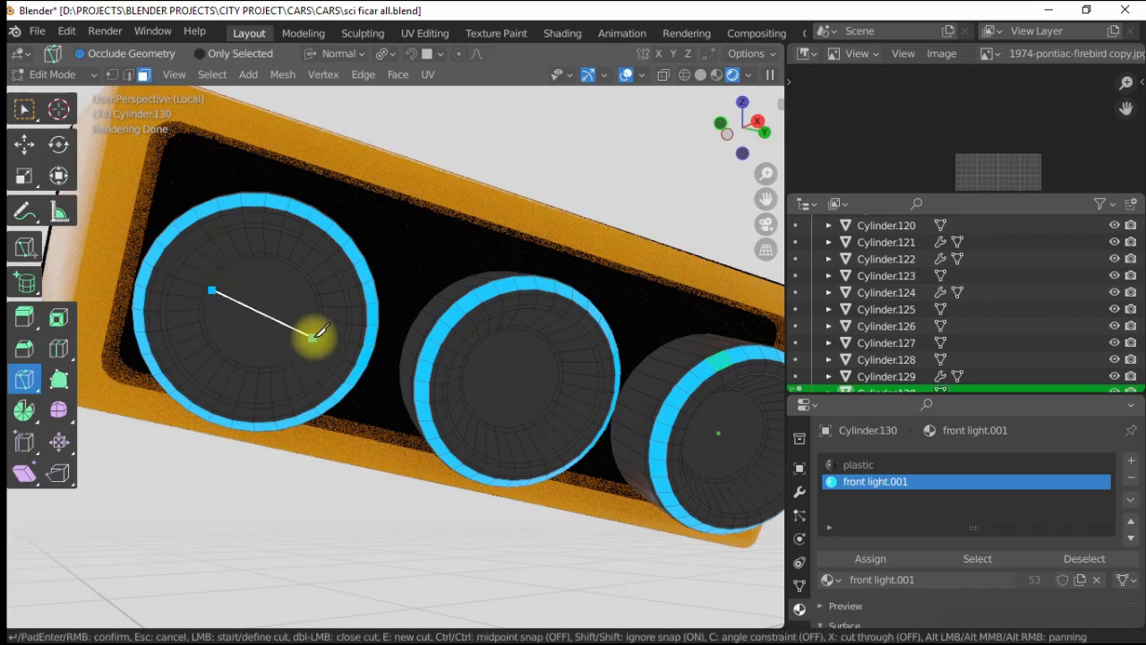
scroll(251, 302, up, 2)
alt+drag(251, 301, 454, 342)
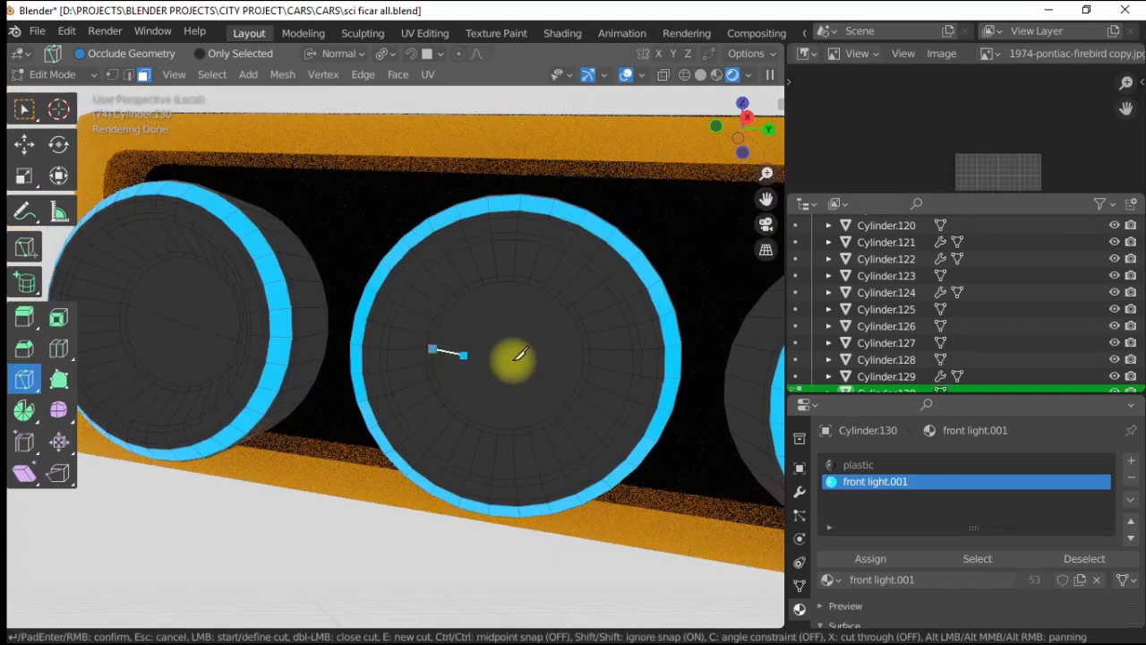
alt+drag(548, 334, 459, 376)
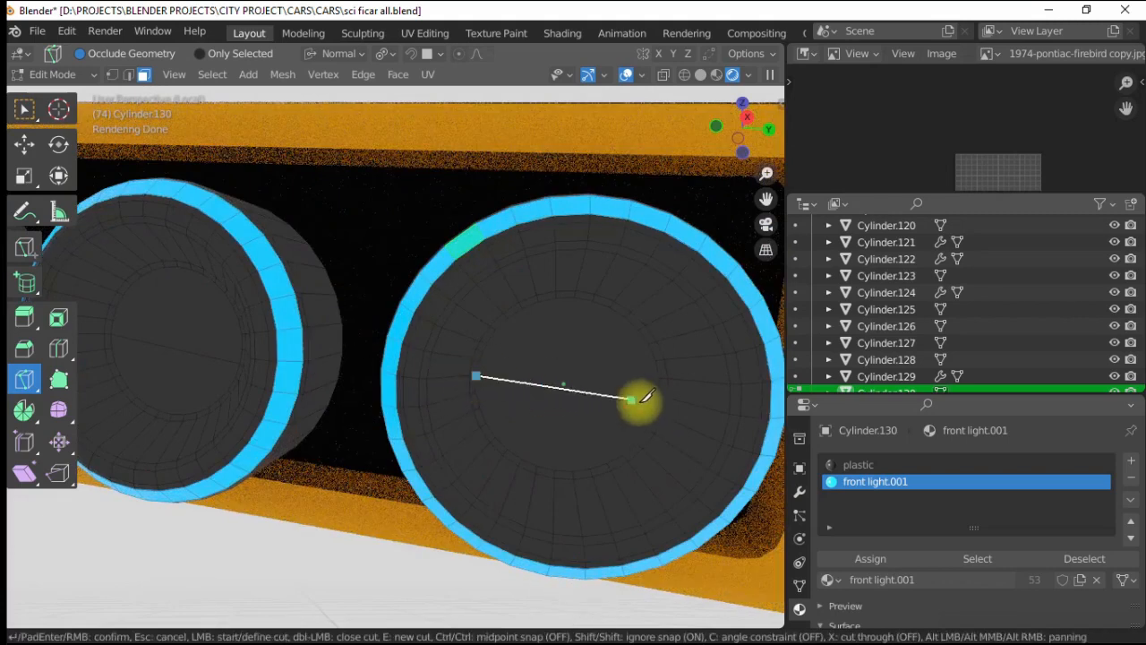
click(664, 405)
key(Return)
- Select the upper half of each split inner face and assign the front light.001 material to them
scroll(417, 353, down, 3)
click(24, 144)
click(506, 339)
shift+click(227, 312)
shift+click(153, 324)
alt+shift+drag(228, 311, 448, 363)
click(922, 482)
click(870, 558)
- Shade the lamp cylinders smooth with Auto Smooth enabled and move them back into the housing
key(Tab)
scroll(340, 347, down, 3)
right_click(275, 331)
click(275, 334)
click(795, 586)
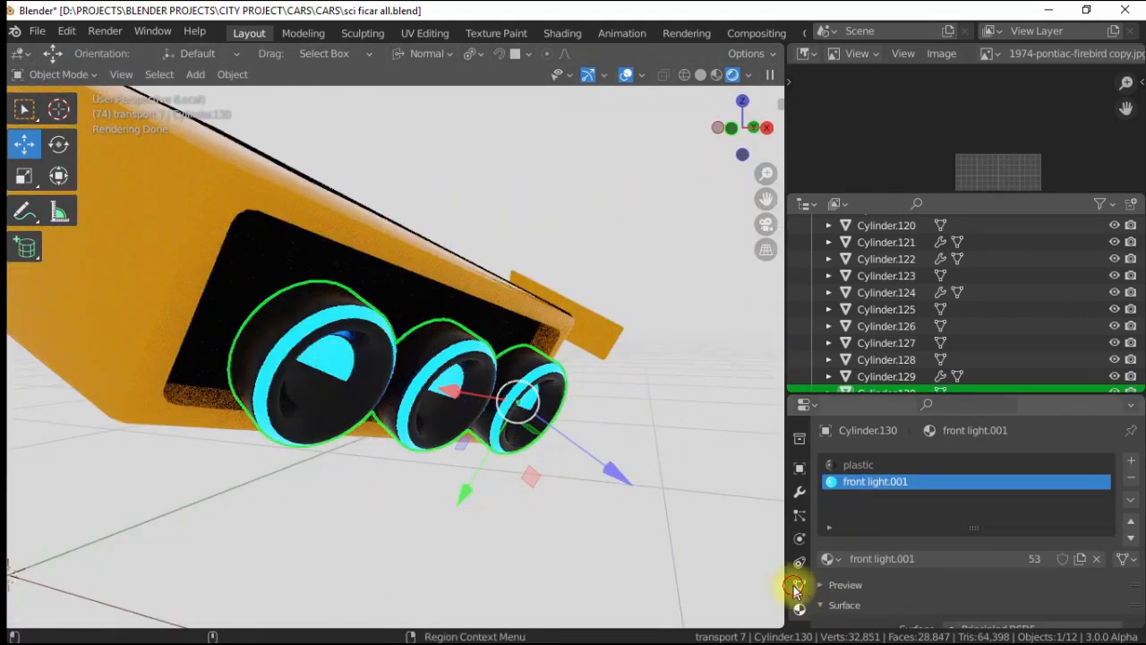
click(950, 527)
drag(617, 473, 508, 419)
- Join the lamp cylinders with the light housing and leave local view to bring back the whole car
click(496, 220)
alt+drag(510, 246, 358, 309)
click(335, 338)
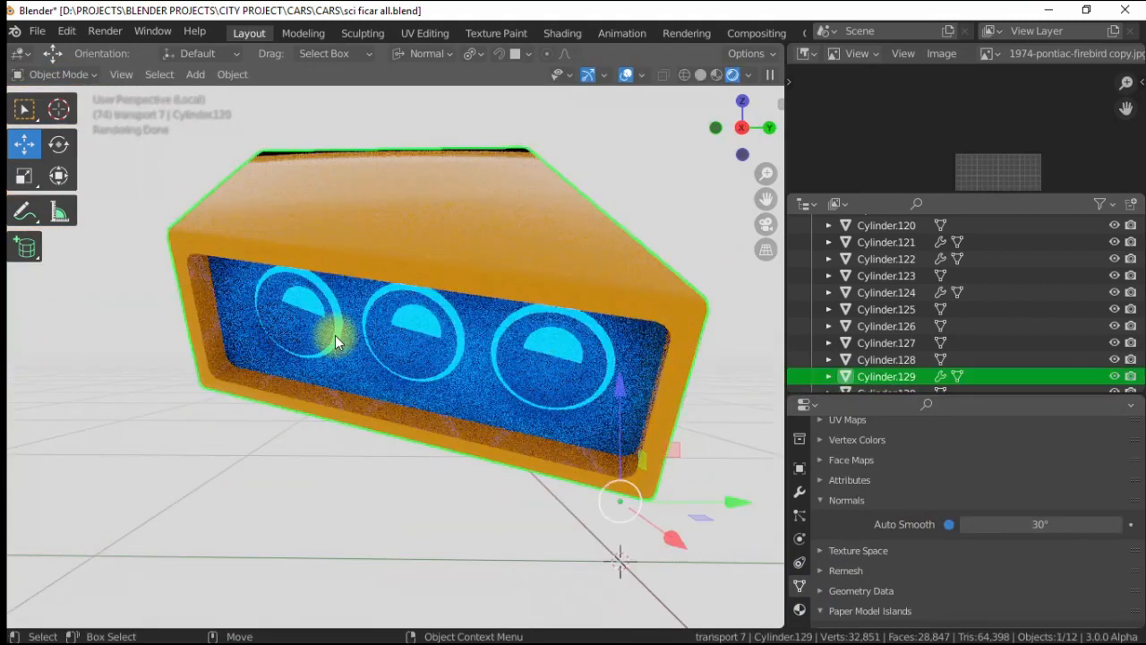
click(339, 336)
shift+click(274, 207)
right_click(342, 240)
click(236, 281)
key(shift+i)
click(551, 169)
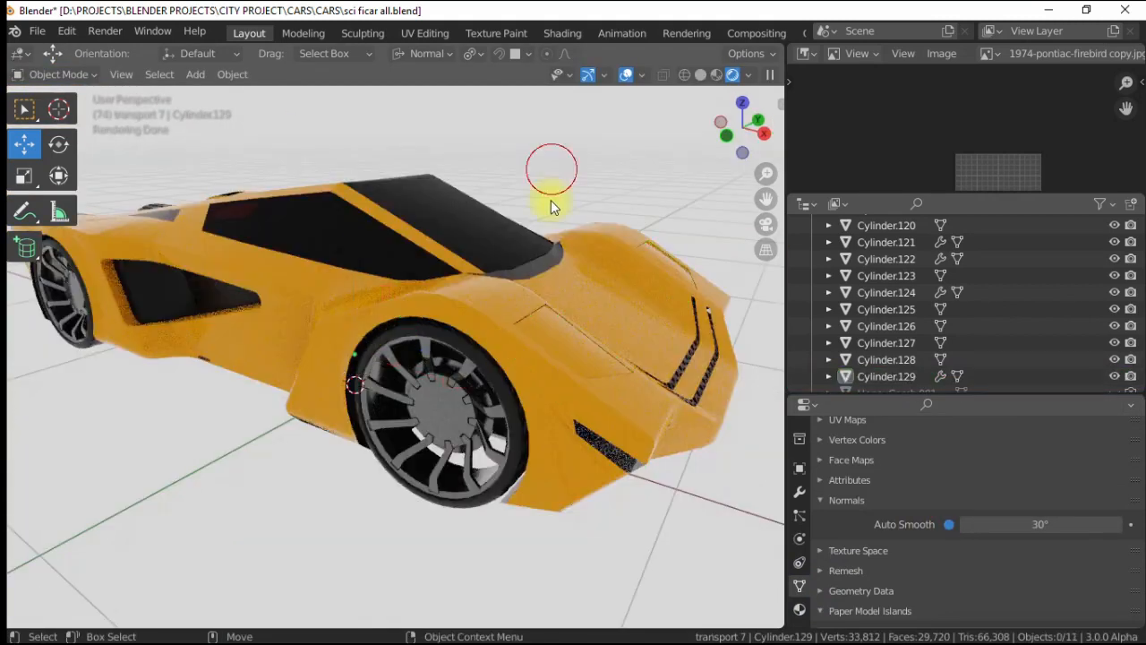
- Select the joined light housing on the front fender and bring up its modifier settings
click(559, 339)
alt+drag(560, 340, 479, 344)
click(799, 493)
alt+drag(493, 404, 453, 404)
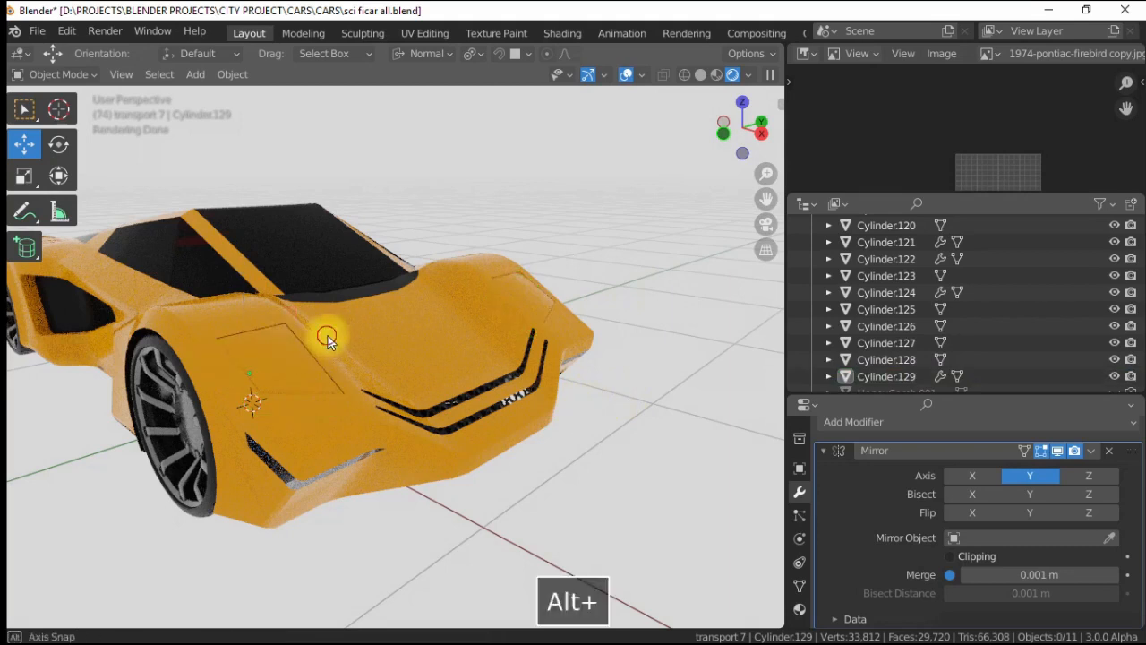
alt+drag(327, 336, 345, 337)
click(338, 372)
click(372, 375)
click(363, 377)
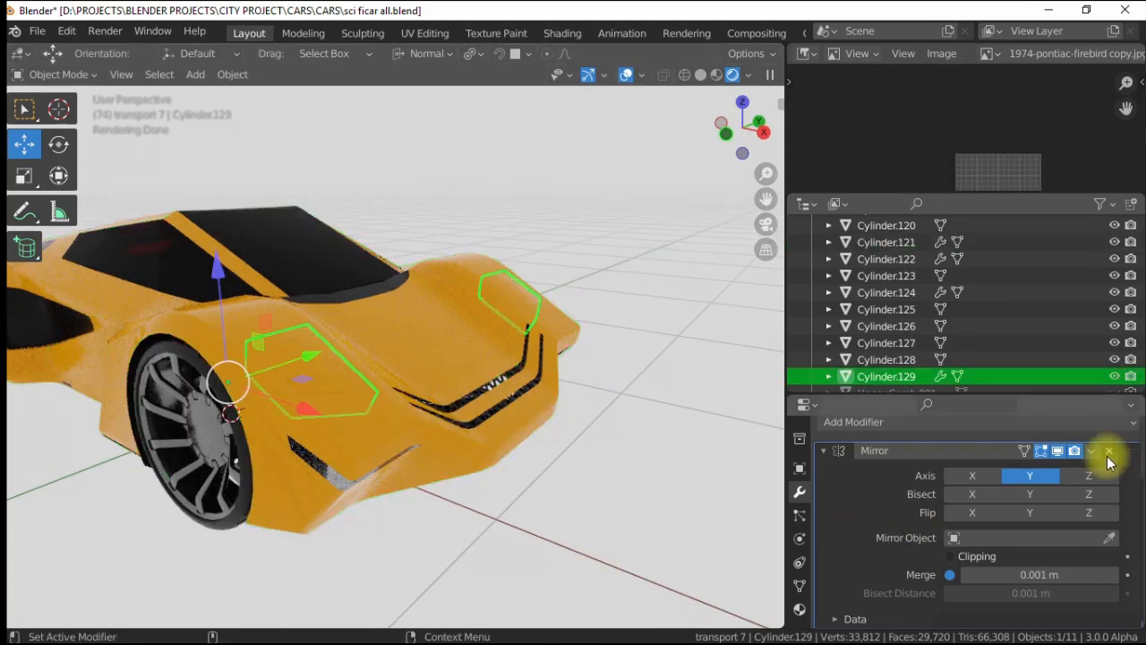
click(1108, 451)
alt+drag(587, 411, 592, 415)
key(ctrl+z)
- Apply all modifiers on the light housings and reset their origin
click(887, 461)
right_click(239, 338)
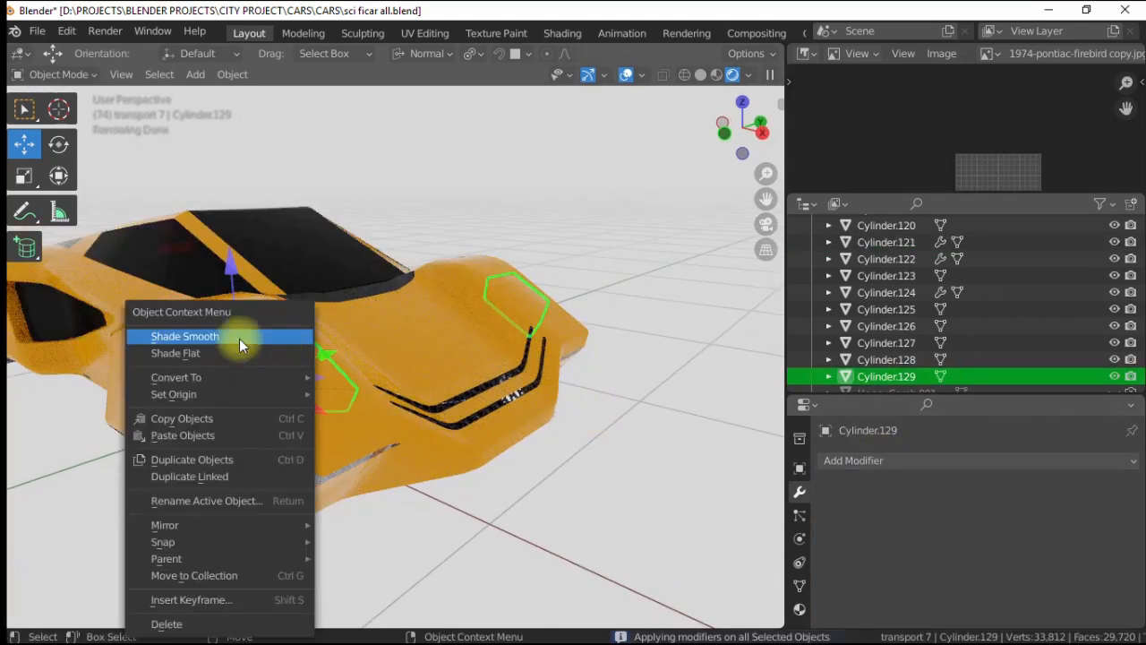
mouse_move(235, 394)
click(394, 414)
- Rotate the pair of light housings slightly and raise them out of the front fenders
click(59, 144)
alt+drag(438, 289, 464, 287)
drag(537, 267, 523, 234)
click(24, 144)
drag(418, 221, 435, 190)
mouse_move(407, 223)
alt+mouse_down()
mouse_move(354, 242)
mouse_move(504, 301)
mouse_move(565, 287)
mouse_move(402, 248)
mouse_move(251, 275)
mouse_move(517, 317)
mouse_move(379, 481)
mouse_move(238, 347)
mouse_move(327, 378)
mouse_move(499, 363)
mouse_move(210, 302)
mouse_move(126, 355)
mouse_move(306, 263)
mouse_move(291, 291)
alt+mouse_up()
- Return to solid shading and open the car's underside plate mesh for editing near the wheel
click(497, 358)
click(700, 75)
alt+drag(384, 275, 438, 215)
scroll(465, 268, up, 1)
click(495, 318)
key(3)
mouse_move(384, 501)
alt+mouse_down()
mouse_move(423, 446)
mouse_move(384, 414)
mouse_move(417, 350)
mouse_move(439, 350)
mouse_move(392, 330)
alt+mouse_up()
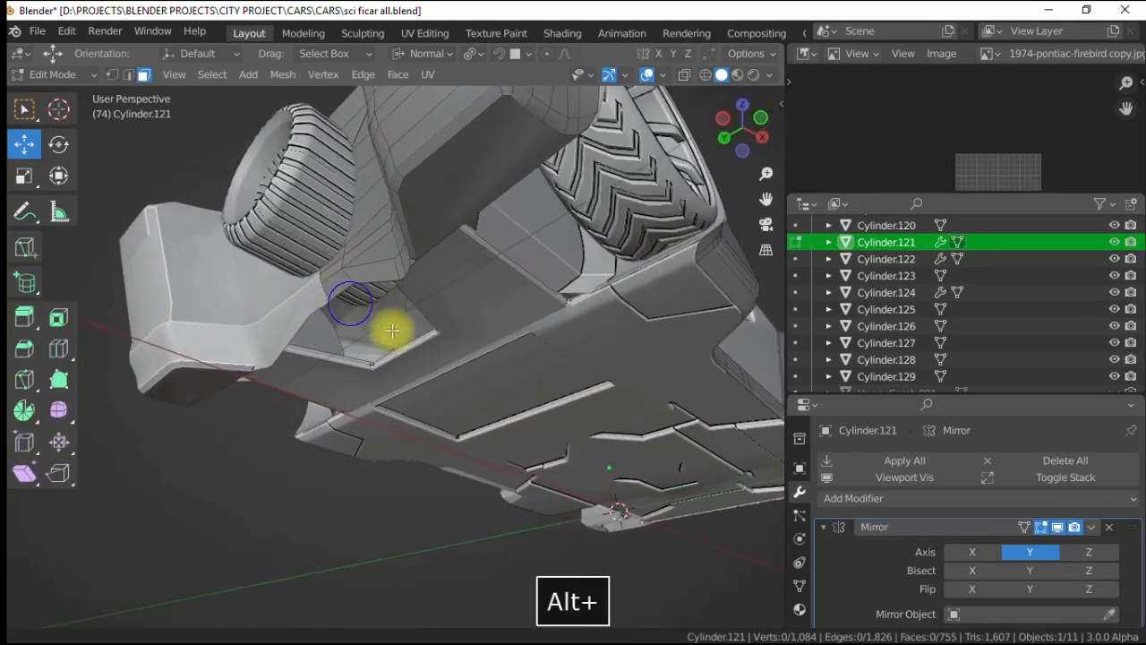
alt+right_drag(392, 330, 405, 339)
key(4)
click(325, 352)
alt+right_drag(366, 302, 421, 316)
- Select the edge loop around the polygonal opening in the underside plate and fill it with a face
key(2)
alt+click(503, 339)
alt+drag(503, 340, 525, 230)
alt+right_drag(524, 230, 678, 305)
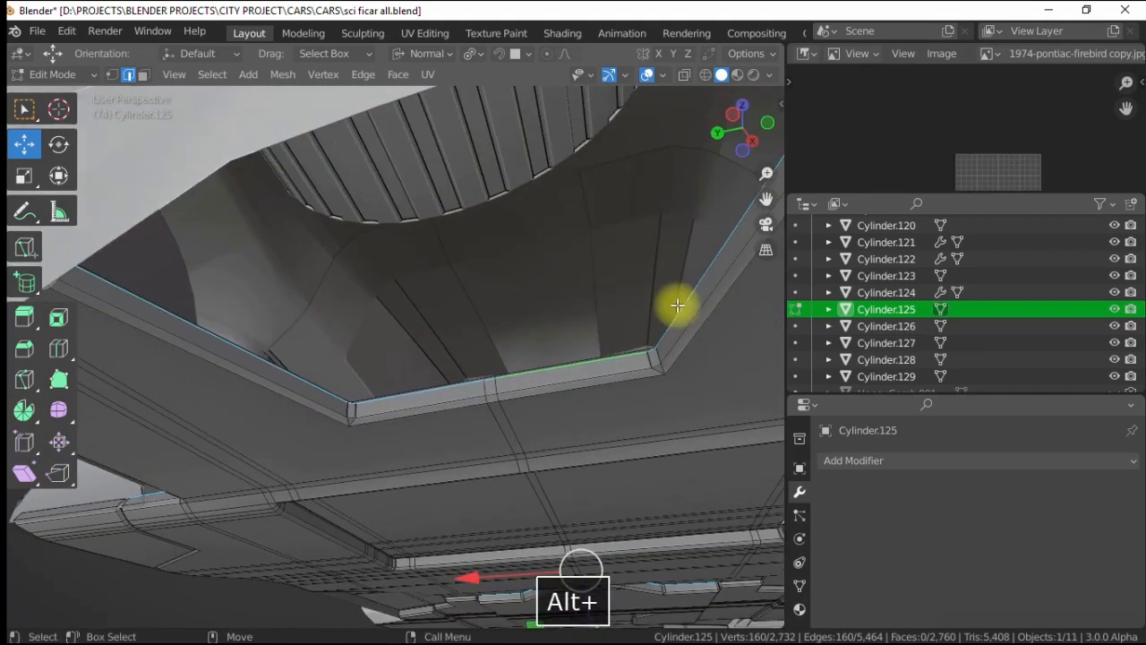
key(f)
alt+drag(320, 385, 474, 353)
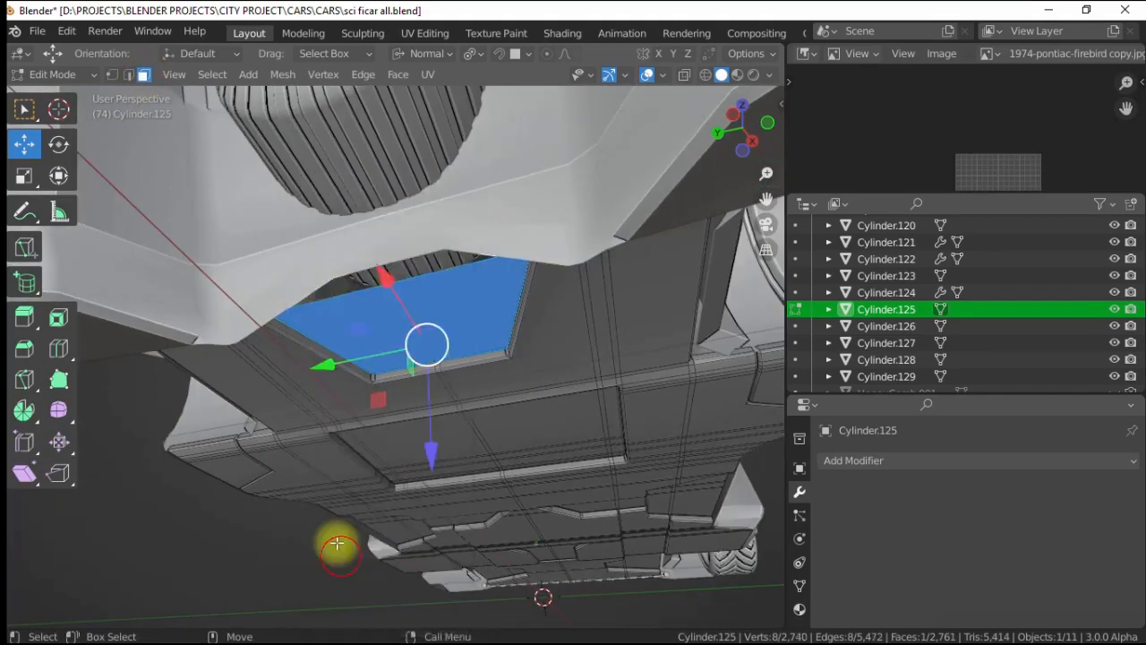
- Move the new face up along Z into the underside opening and extrude to build the recess walls
key(g)
key(z)
click(426, 408)
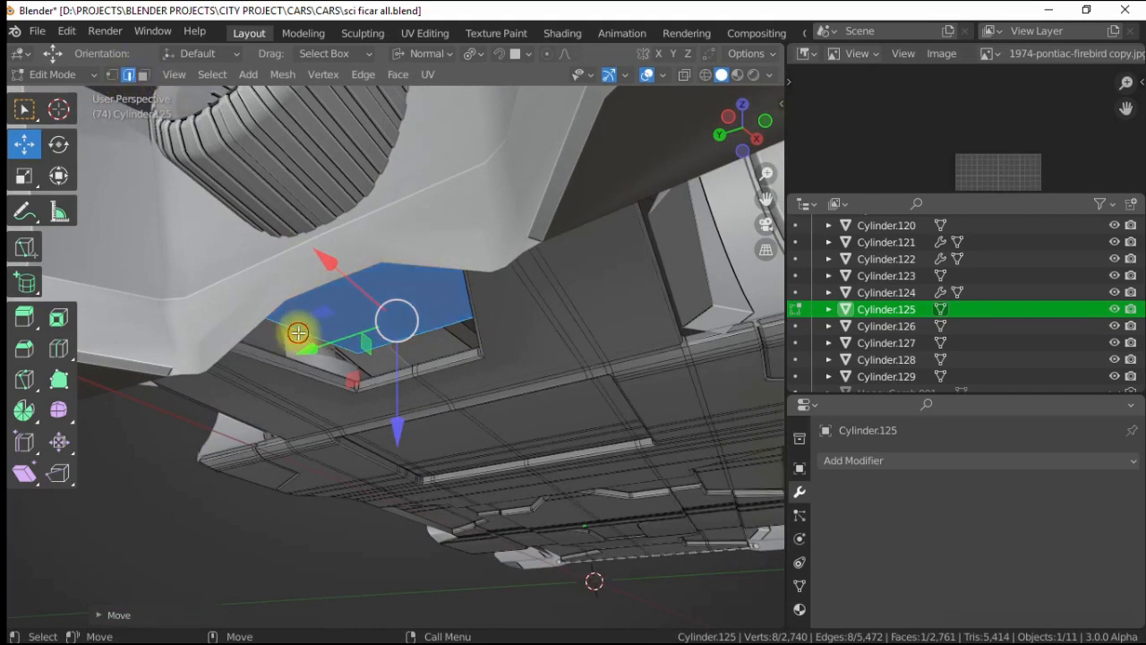
key(e)
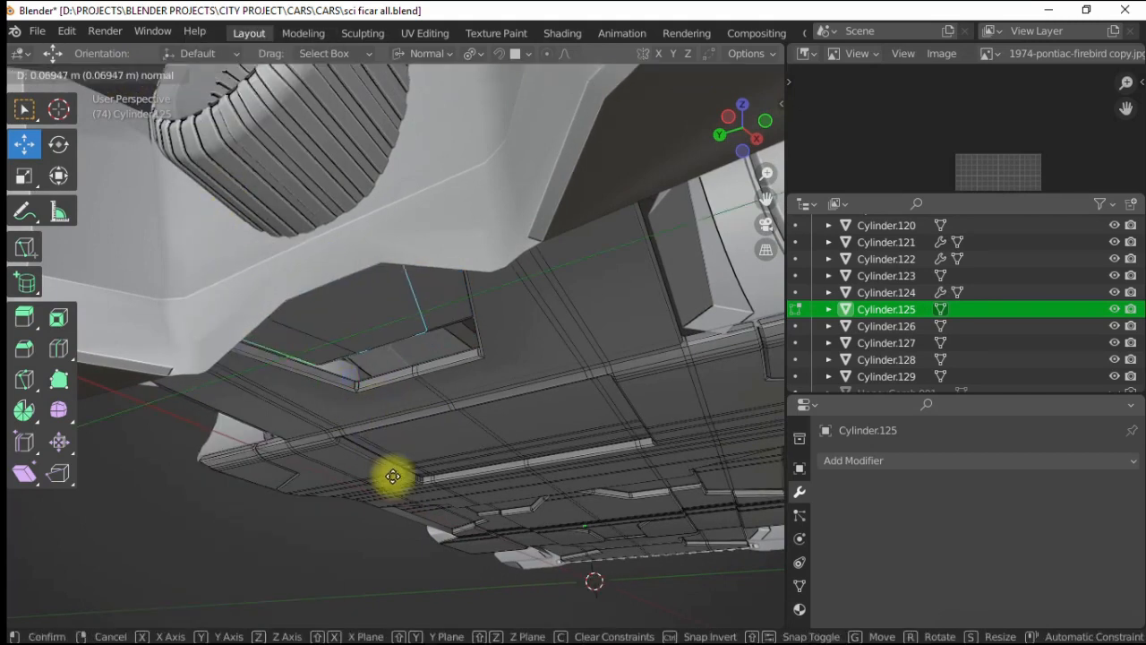
key(comma)
drag(398, 235, 414, 268)
- Bevel the inner edge loop of the underside recess and check it in rendered shading
alt+drag(327, 294, 320, 256)
click(128, 74)
alt+click(325, 333)
key(ctrl+b)
key(Tab)
click(753, 74)
click(215, 519)
mouse_move(290, 296)
alt+mouse_down()
mouse_move(365, 385)
mouse_move(263, 384)
mouse_move(359, 333)
alt+mouse_up()
scroll(365, 385, down, 3)
- Return to solid shading, add a thin cylinder at the underside recess and move it into place
click(700, 74)
scroll(364, 261, up, 6)
alt+drag(448, 344, 452, 326)
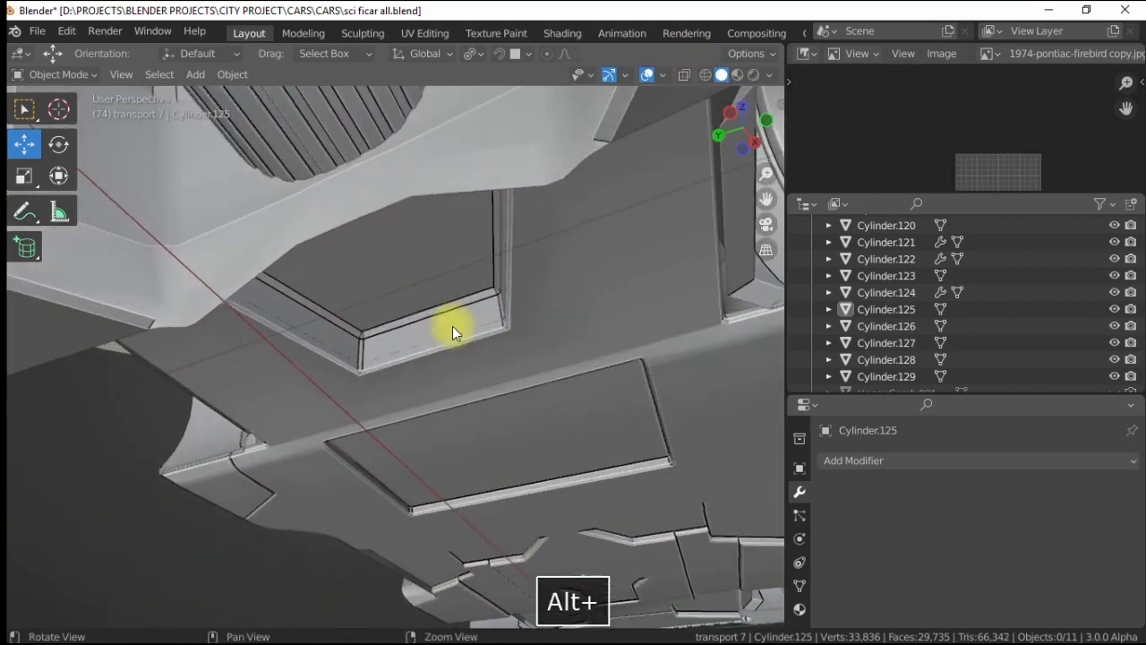
click(26, 249)
click(26, 141)
drag(322, 300, 348, 290)
- Give the new cylinder the metal material
click(799, 610)
click(831, 531)
text(m)
click(852, 361)
- Rotate the metal cylinder about 7.5° around the Y axis and position it inside the underside recess
alt+drag(432, 302, 381, 304)
click(57, 151)
alt+drag(223, 358, 191, 425)
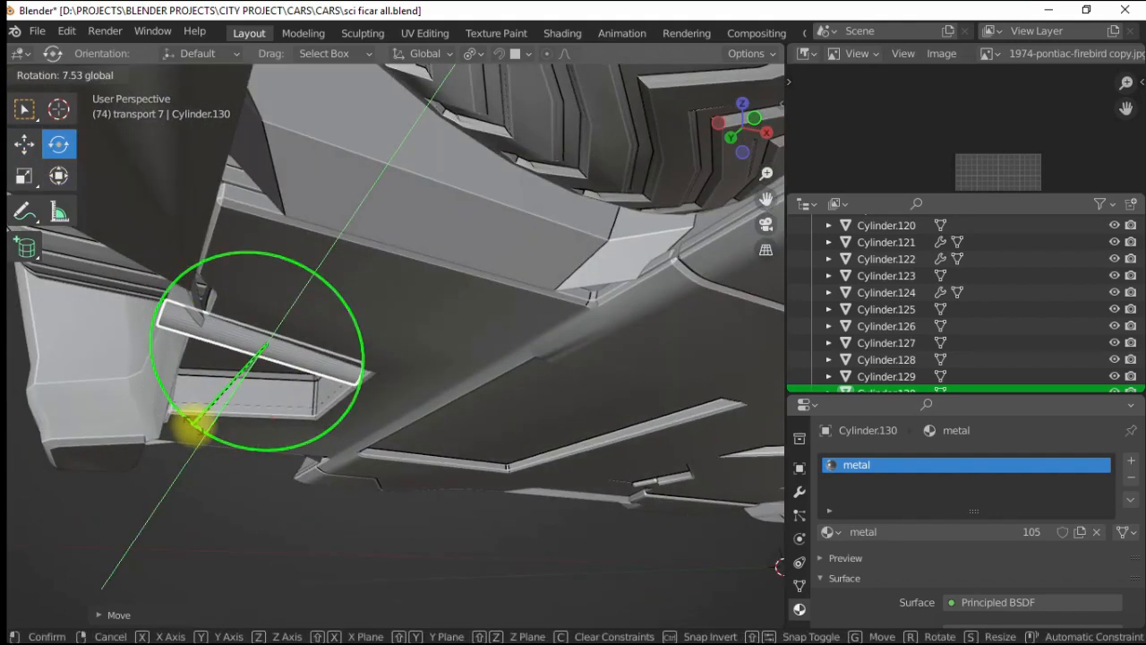
click(25, 144)
drag(274, 251, 305, 235)
alt+drag(251, 358, 315, 291)
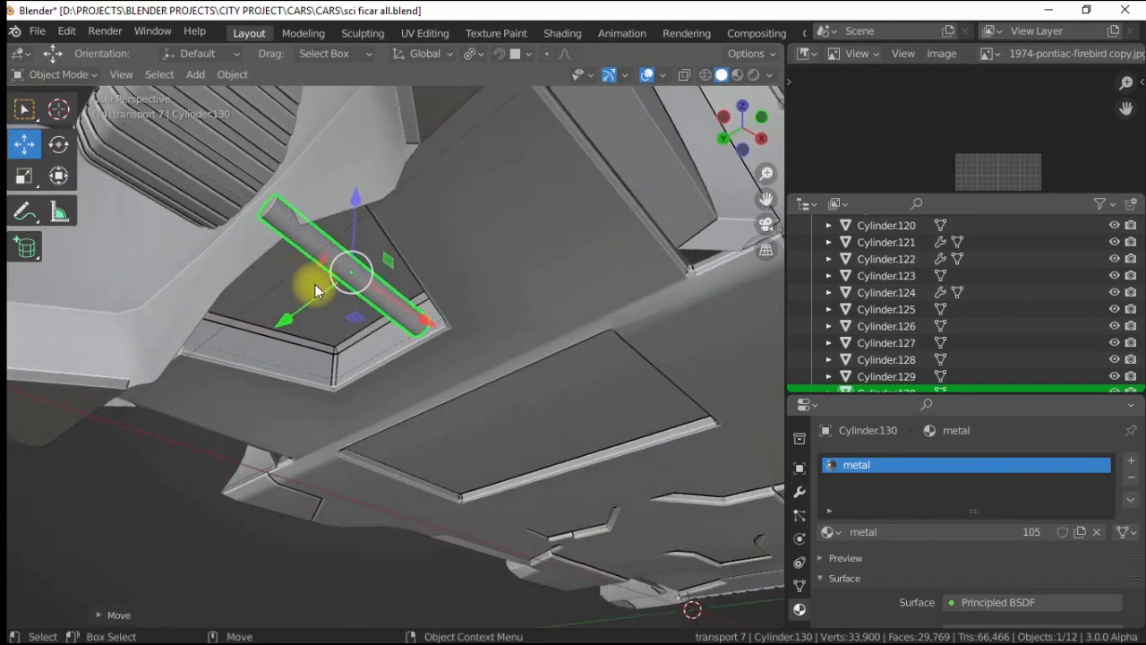
- Extrude the end face of the metal cylinder and move it upward at an angle to form a bent pipe
key(Tab)
key(3)
click(271, 216)
alt+drag(271, 224, 253, 238)
drag(232, 277, 257, 217)
right_click(316, 317)
click(241, 359)
key(Escape)
- Bevel the edge loop at the pipe's bend with a width of about 0.0097 m and 3 segments
click(128, 75)
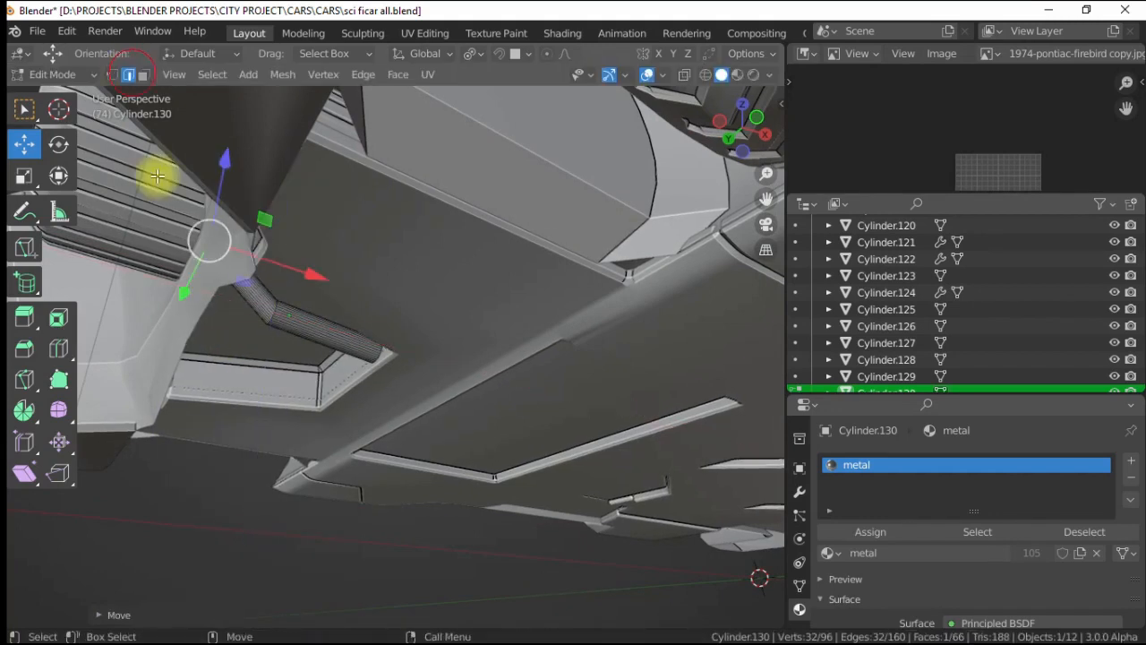
scroll(234, 332, up, 5)
drag(384, 285, 84, 166)
key(ctrl+b)
click(125, 615)
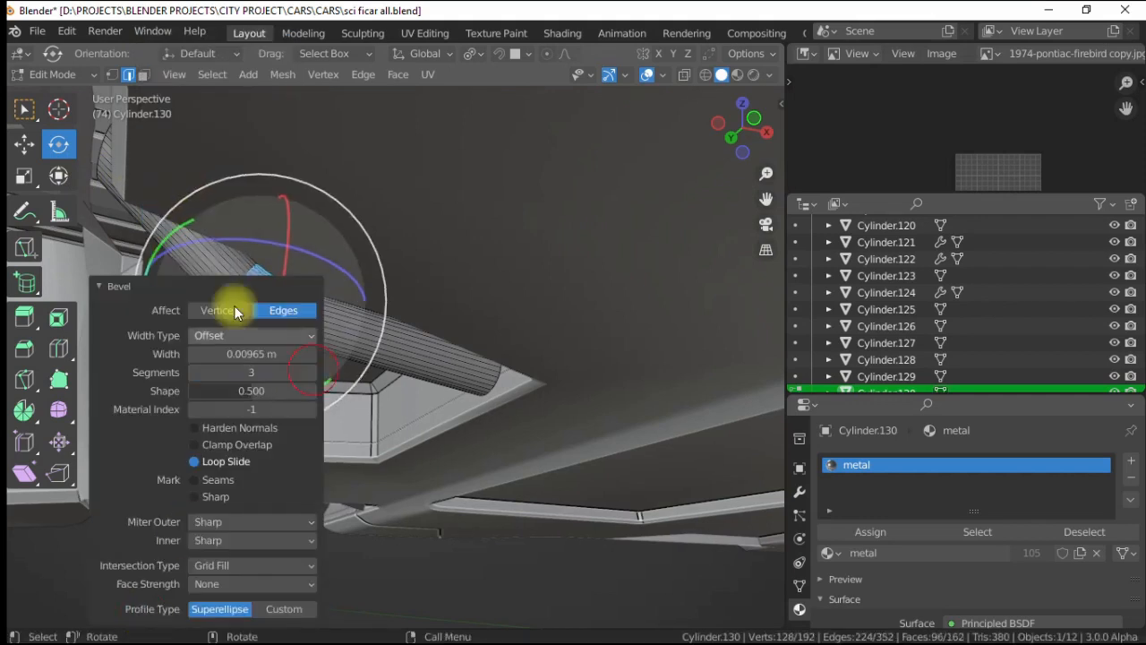
- Select the whole pipe mesh, then rotate and reposition it at one side of the underside recess
middle_drag(269, 403, 376, 296)
key(ctrl+l)
key(shift+space)
key(g)
click(489, 272)
alt+drag(488, 272, 348, 274)
click(58, 143)
alt+drag(222, 387, 287, 310)
key(shift+space)
key(g)
key(g)
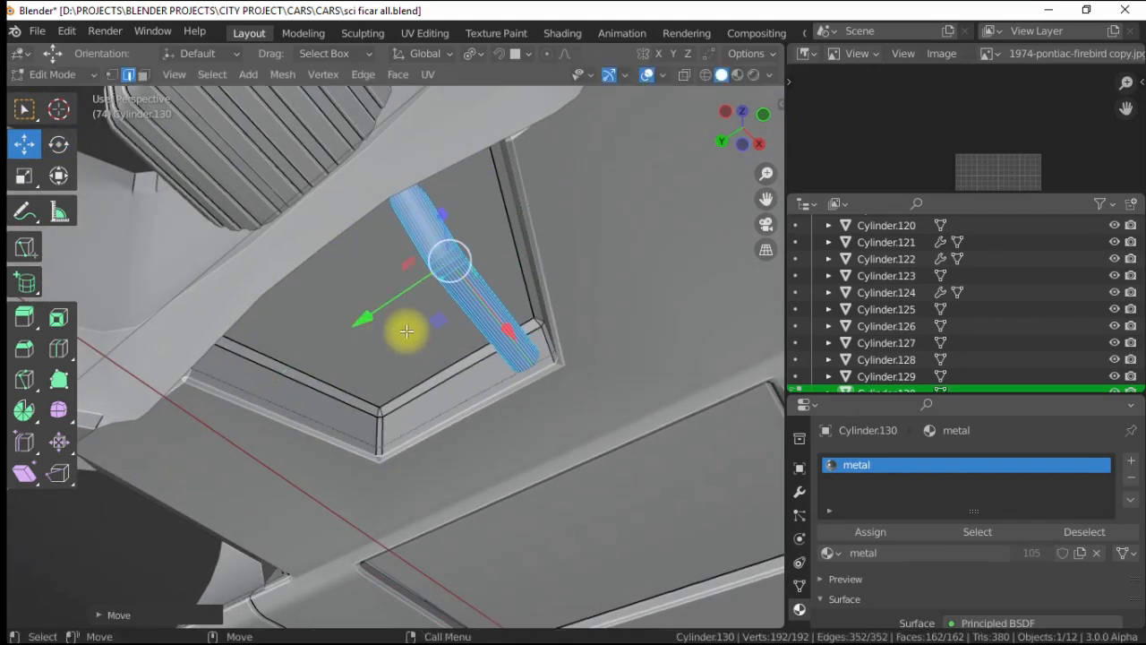
- Duplicate the bent pipe into a row of four parallel pipes across the underside recess
alt+drag(406, 331, 473, 281)
key(g)
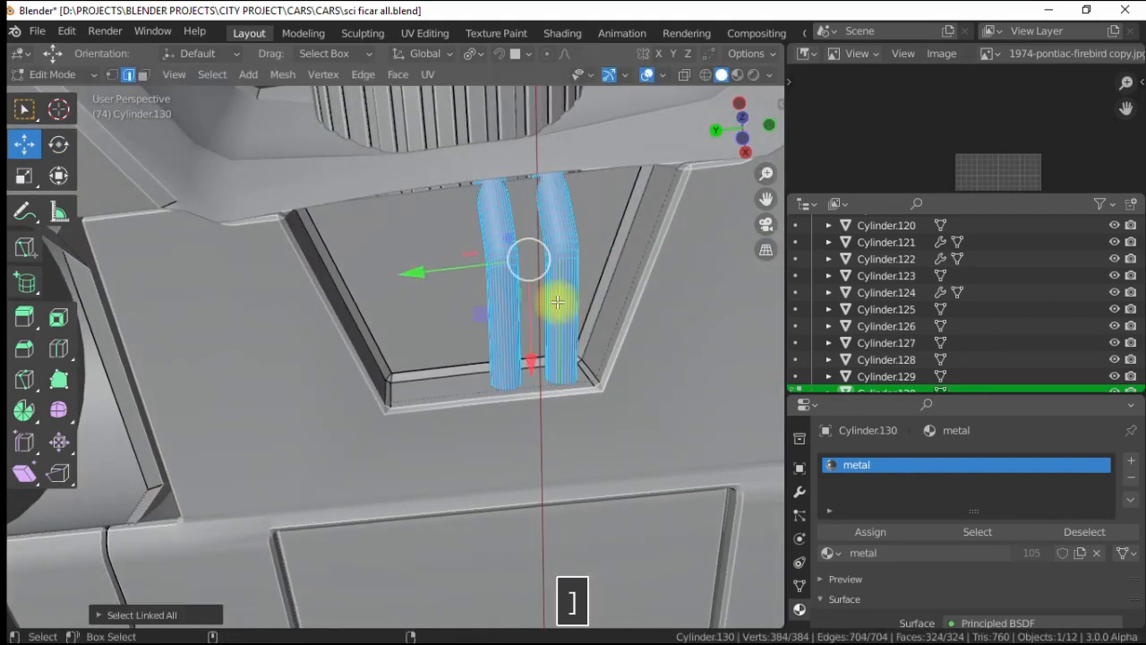
key(g)
click(486, 311)
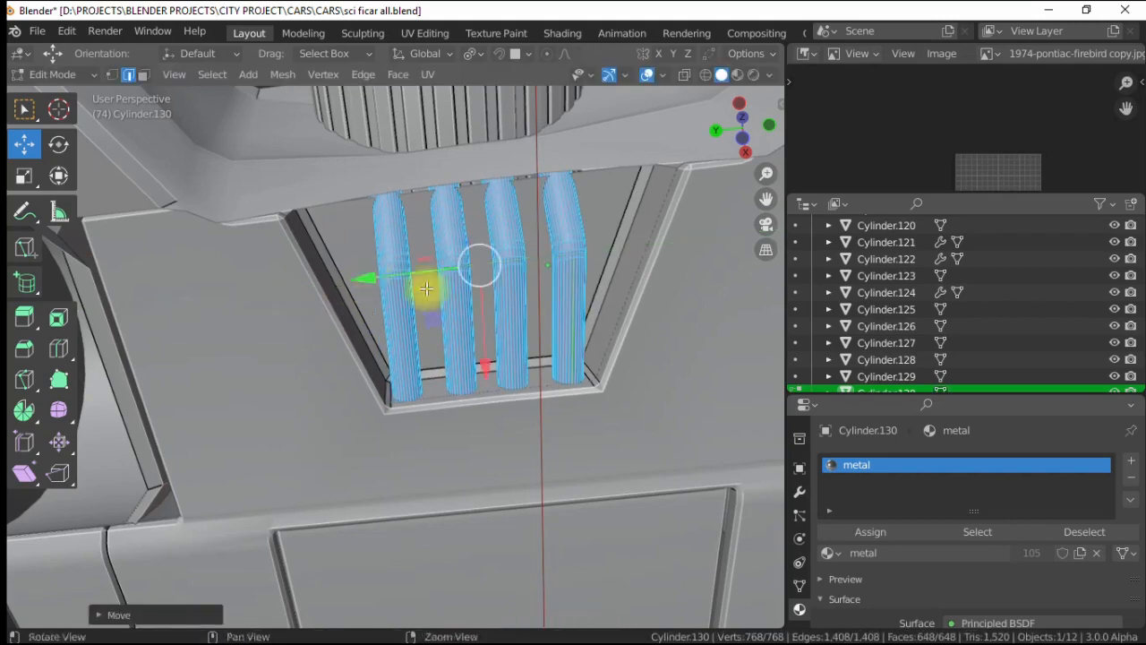
- Finish editing the pipes and join them with the neighbouring underside part into one object
key(4)
key(Tab)
click(754, 76)
click(410, 269)
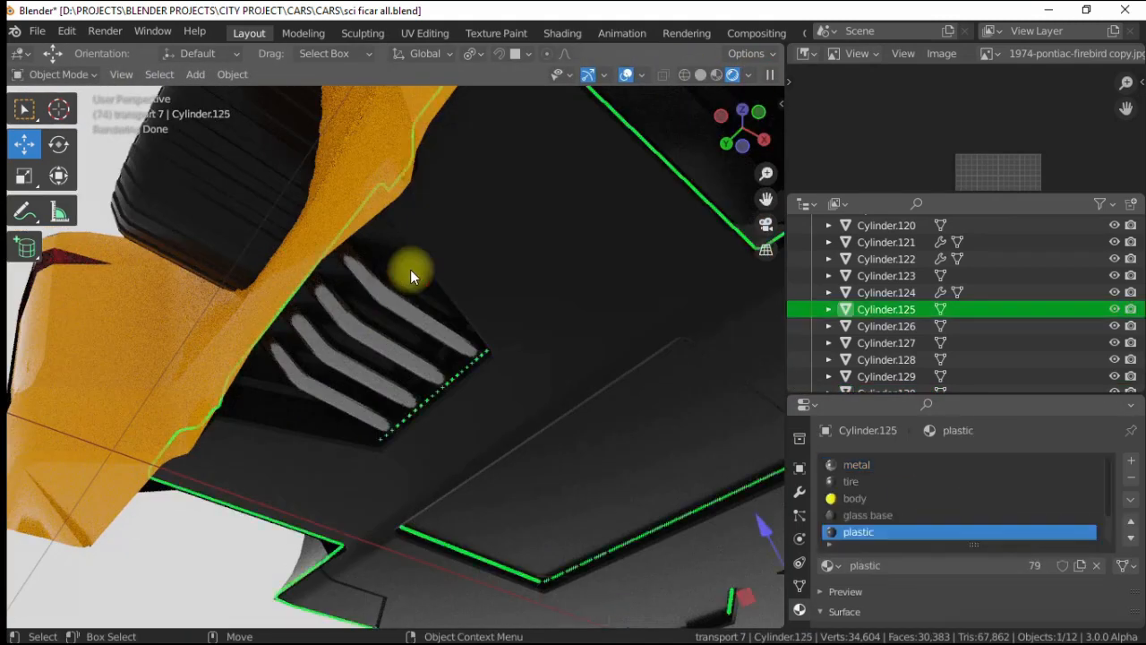
click(384, 301)
mouse_move(384, 302)
alt+mouse_down()
mouse_move(402, 310)
mouse_move(333, 256)
alt+mouse_up()
shift+click(332, 256)
right_click(248, 358)
key(ctrl+j)
- Add a cylinder in solid view and scale it down beneath the car
scroll(328, 284, down, 5)
mouse_move(413, 328)
alt+mouse_down()
mouse_move(546, 319)
mouse_move(268, 199)
mouse_move(614, 328)
mouse_move(378, 358)
mouse_move(698, 80)
alt+mouse_up()
click(700, 74)
key(shift+a)
click(371, 179)
scroll(314, 358, down, 5)
alt+drag(314, 358, 397, 358)
key(s)
click(397, 358)
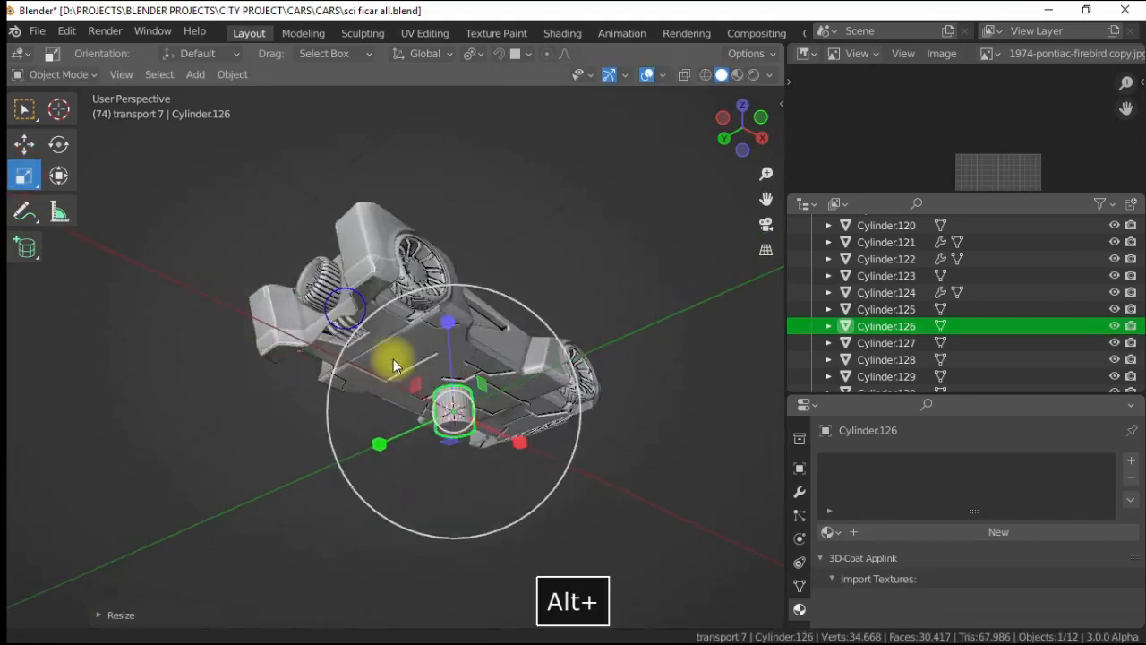
- Lay the cylinder along the underside, in line with the pipe recess, and stretch its mesh along the X axis
drag(427, 440, 349, 376)
key(w)
drag(577, 507, 501, 380)
key(Tab)
key(KP_Decimal)
key(s)
key(x)
click(630, 442)
click(24, 143)
- Add evenly spaced loop cuts around the full length of the cylinder
alt+middle_drag(501, 380, 160, 354)
click(436, 292)
click(358, 363)
drag(245, 481, 228, 437)
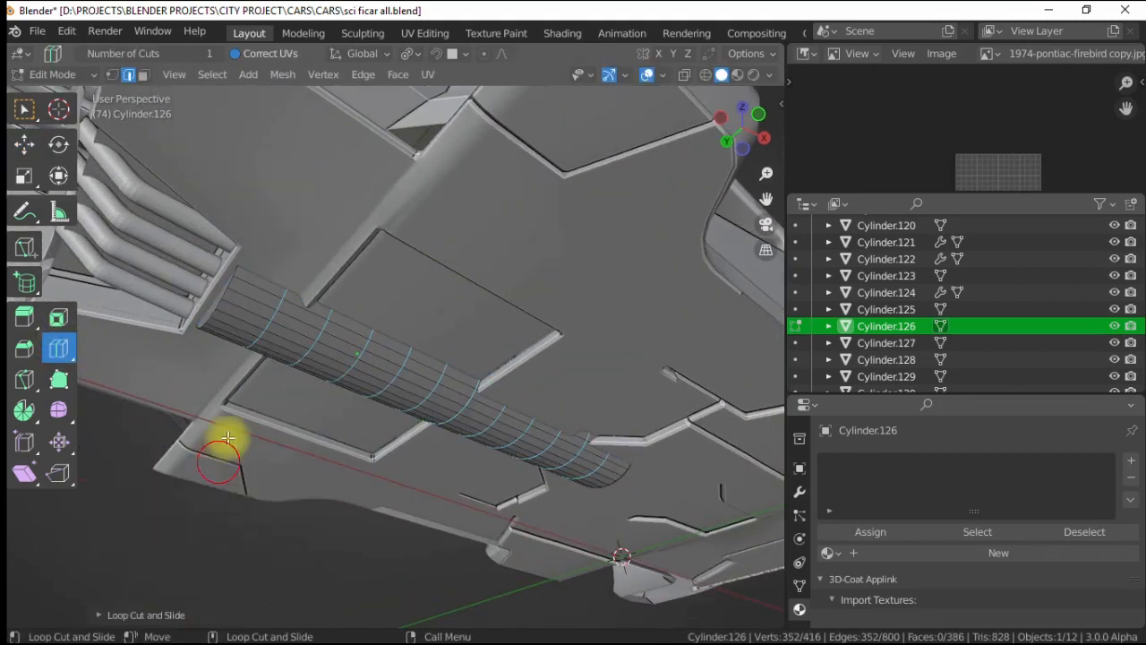
- Bevel two edge loops near the cylinder's middle and extrude the resulting narrow face rings inward as grooves
alt+middle_drag(384, 385, 370, 379)
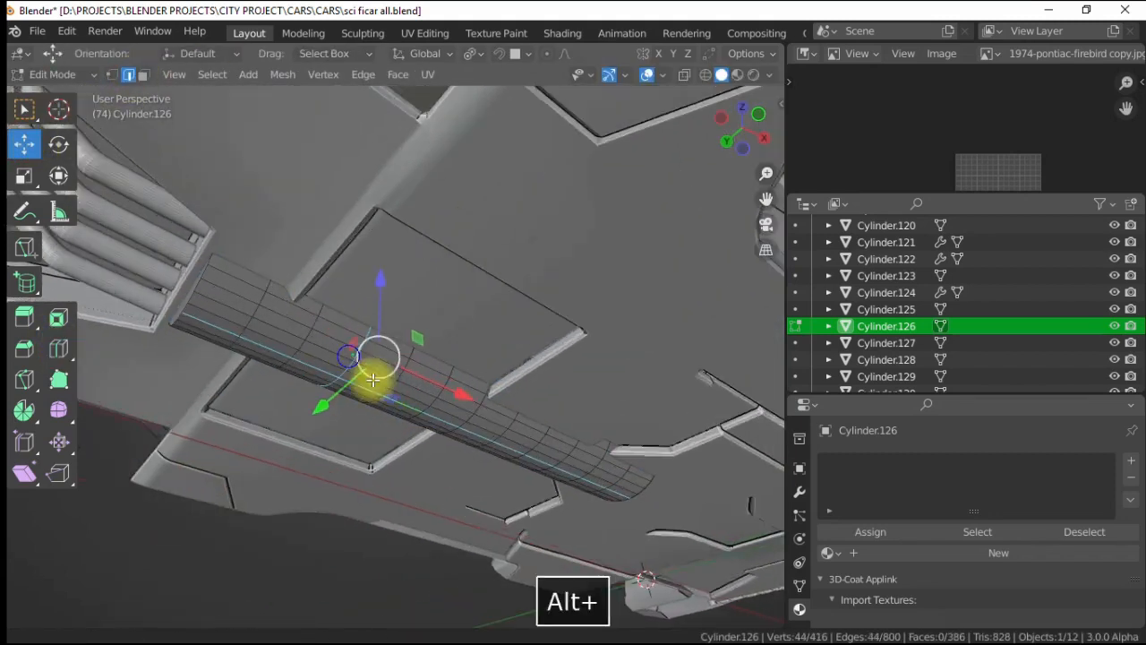
scroll(429, 417, up, 2)
key(ctrl+z)
right_click(334, 290)
click(310, 208)
click(310, 208)
click(119, 615)
click(141, 288)
key(3)
right_click(251, 345)
click(259, 347)
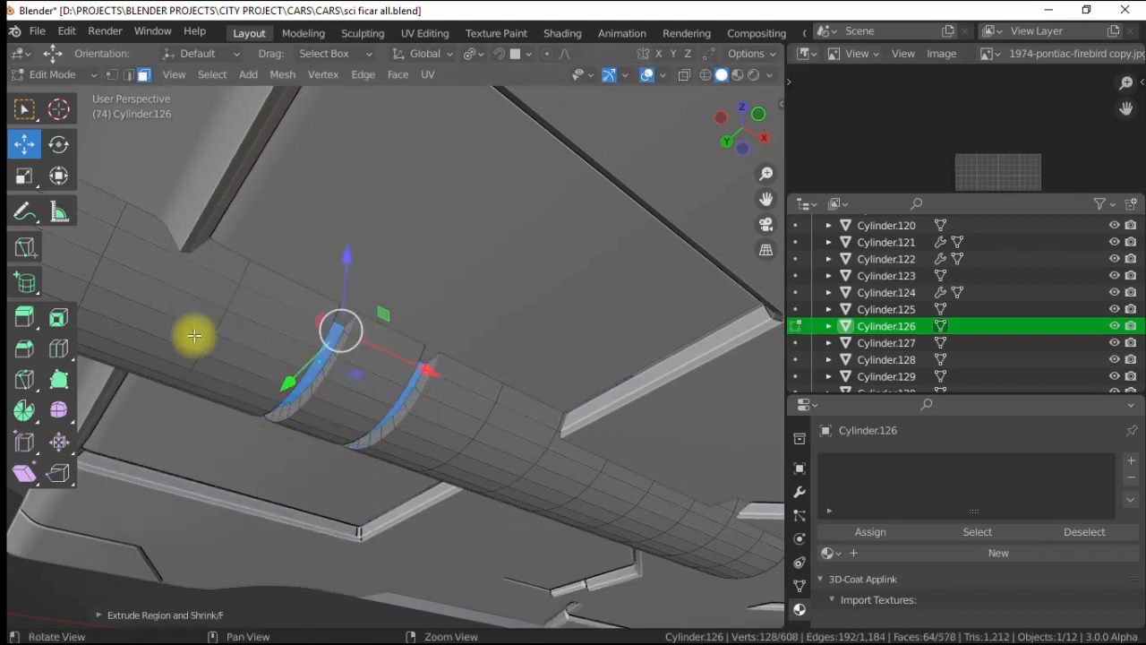
- Extrude further face bands of the cylinder along their normals to form narrower waist and neck sections
right_click(214, 333)
click(224, 332)
click(230, 439)
alt+middle_drag(230, 439, 400, 367)
key(alt+s)
middle_drag(620, 311, 506, 340)
right_click(506, 340)
click(510, 341)
click(536, 400)
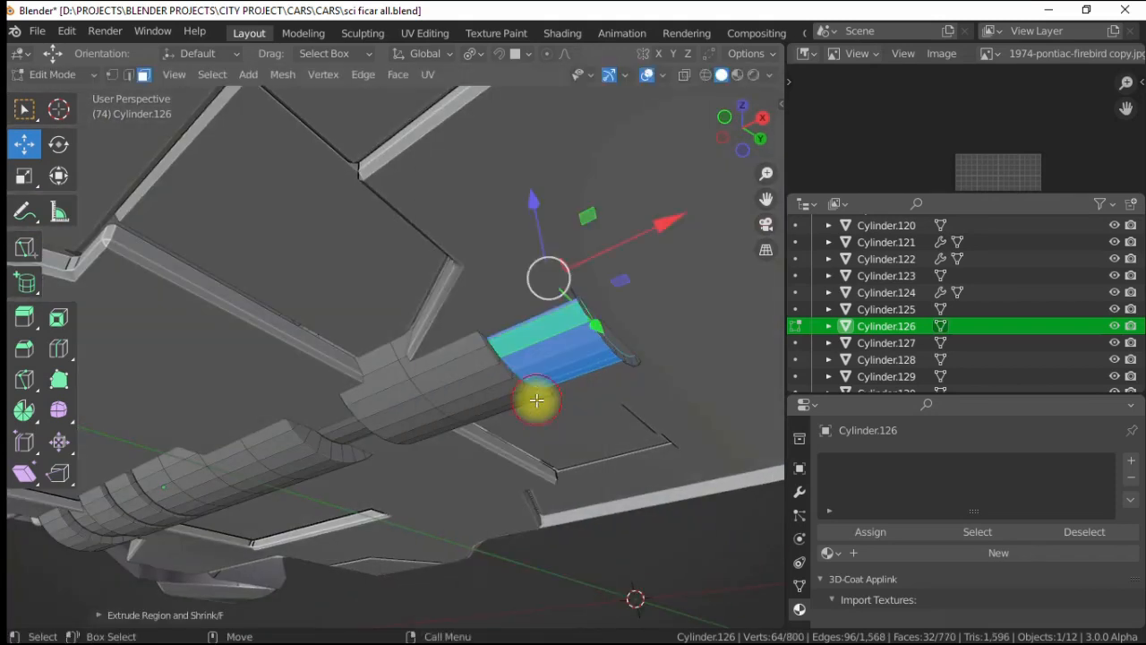
- Select the rim of the cylinder's far end cap and bevel its edges
middle_drag(599, 331, 130, 85)
key(alt+a)
key(ctrl+e)
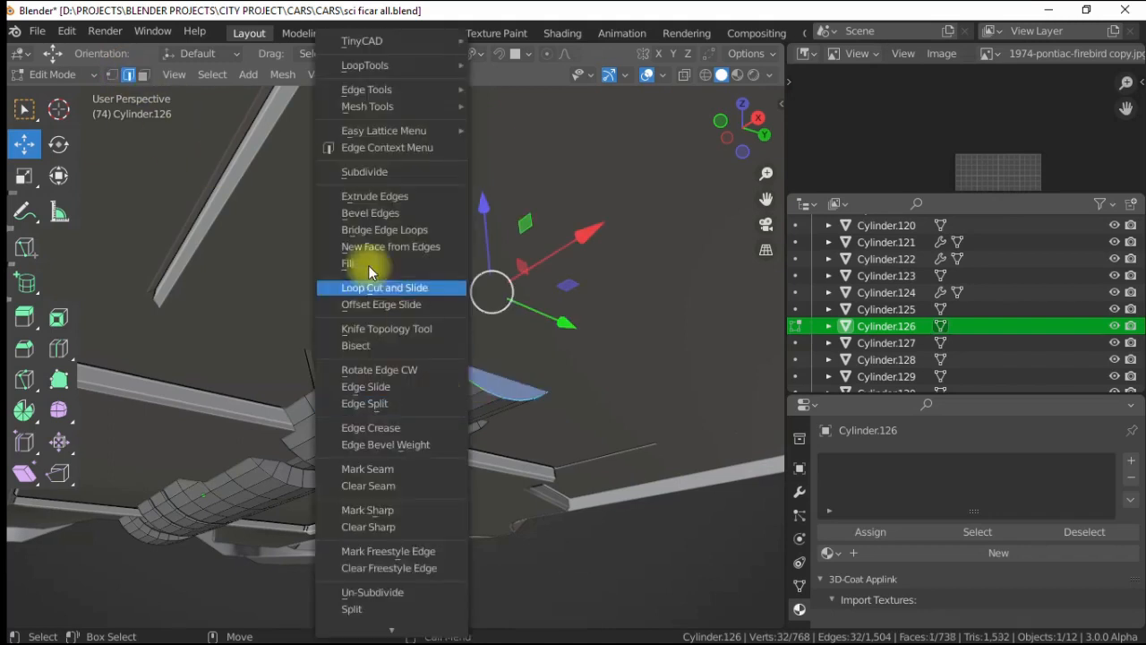
click(371, 285)
- Select the rims of the stepped cylinder sections and bevel their edges
alt+drag(274, 277, 516, 367)
click(212, 74)
click(358, 338)
key(ctrl+e)
click(174, 223)
- Bevel the ring of lengthwise edges on one middle section and sink the resulting strips into narrow slots
alt+drag(174, 223, 358, 305)
click(212, 75)
mouse_move(269, 347)
click(436, 369)
right_click(357, 214)
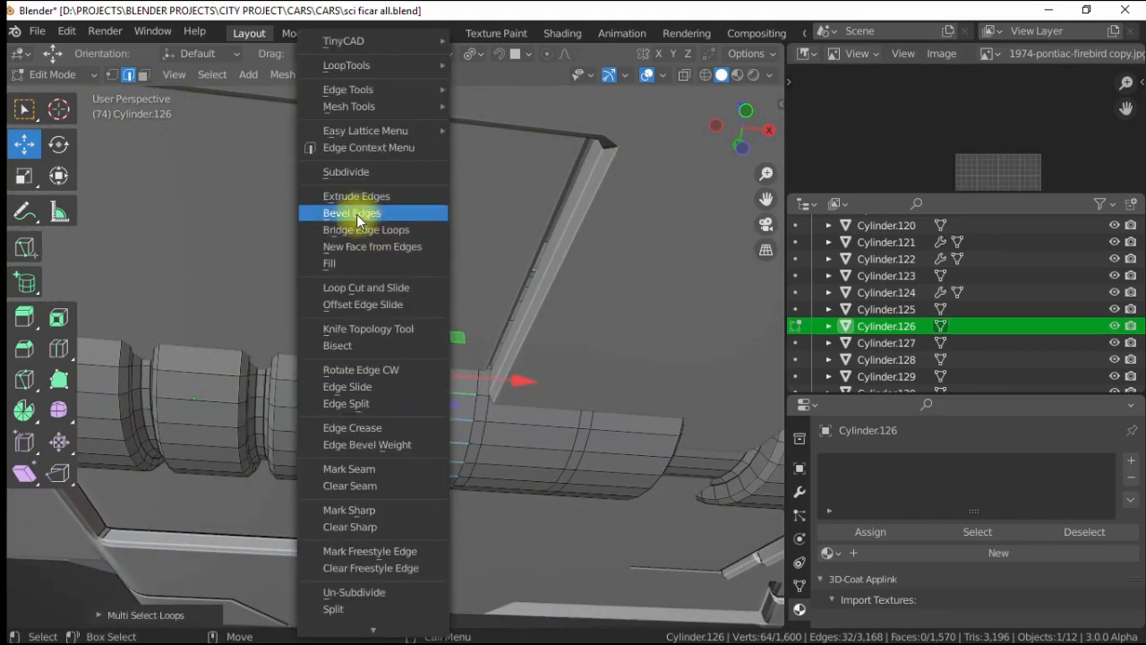
click(356, 214)
click(144, 74)
right_click(226, 354)
click(225, 340)
click(249, 321)
- Add two loop cuts around the short band between the two grooves
alt+drag(249, 321, 363, 332)
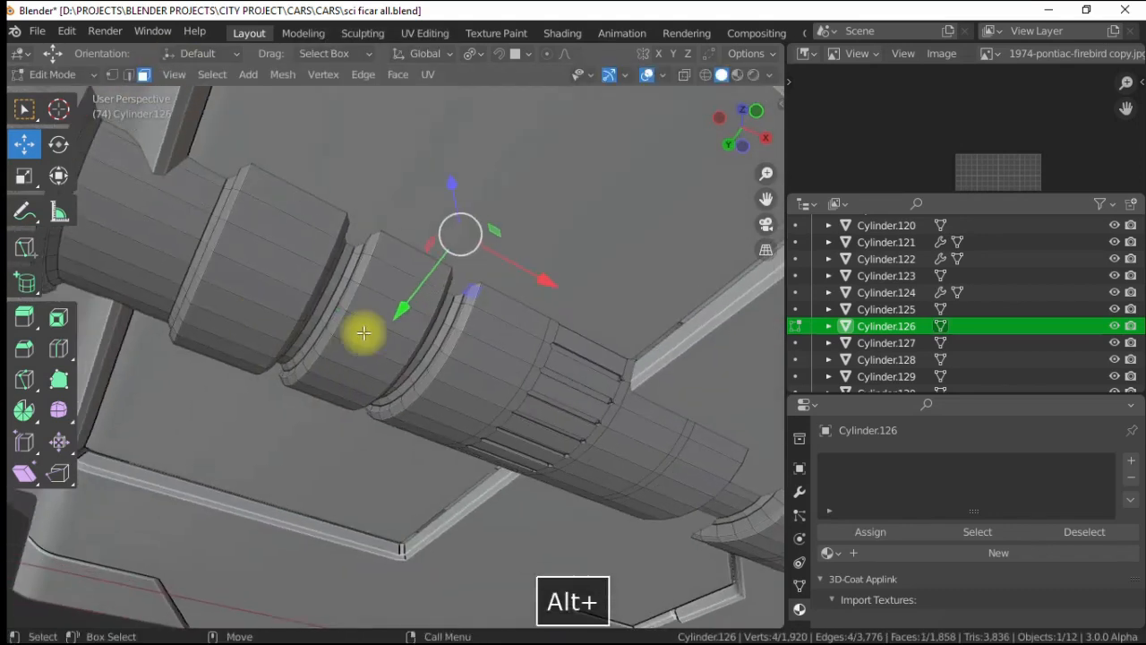
click(59, 348)
click(381, 321)
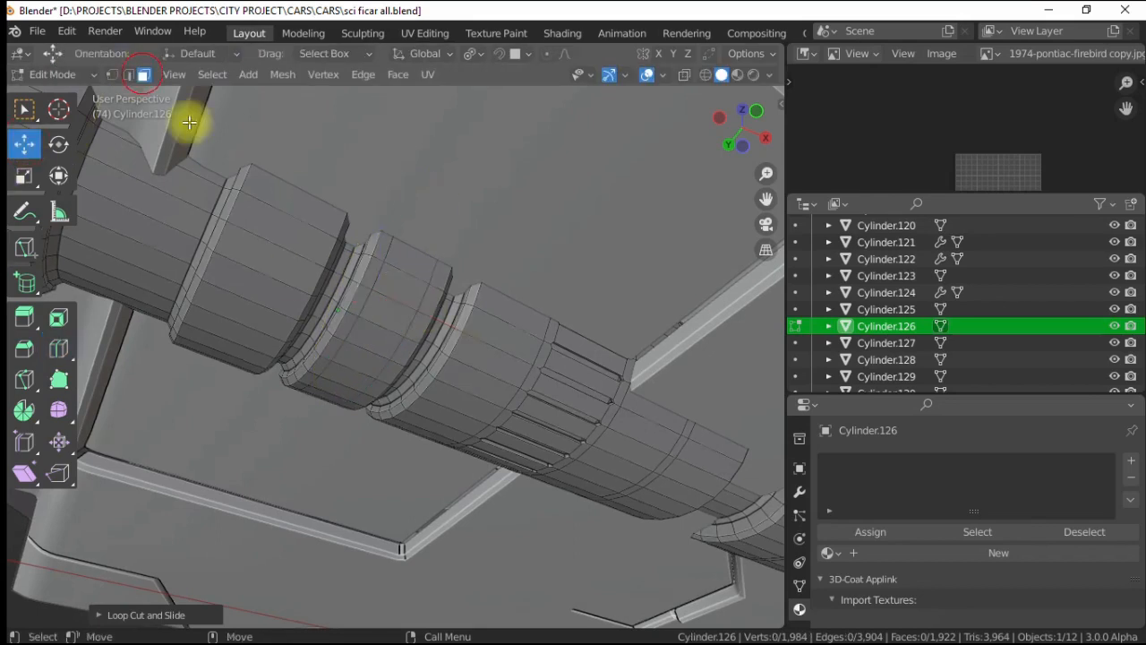
- Bevel the lengthwise edges between the short band's new loops and extrude the strips inward as slots
alt+click(385, 336)
right_click(307, 332)
click(307, 332)
right_click(410, 273)
click(387, 291)
right_click(313, 359)
click(313, 359)
click(310, 361)
click(307, 305)
- Add three loop cuts around the end section nearest the pipes and select those loops
scroll(332, 320, down, 5)
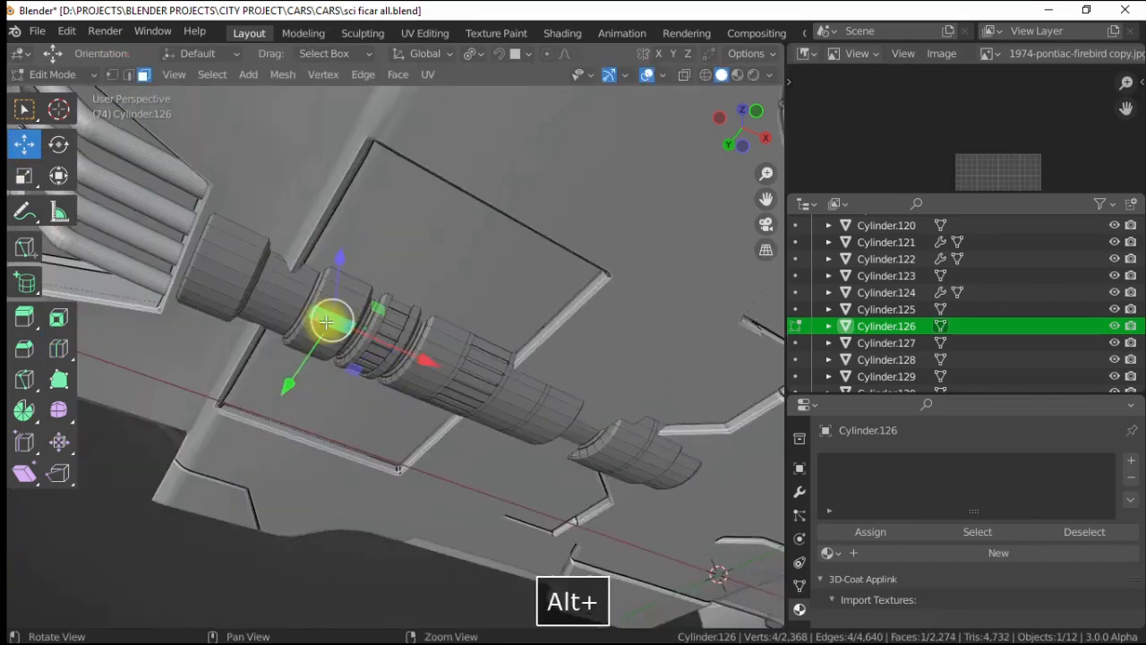
alt+drag(332, 320, 292, 325)
scroll(179, 394, up, 3)
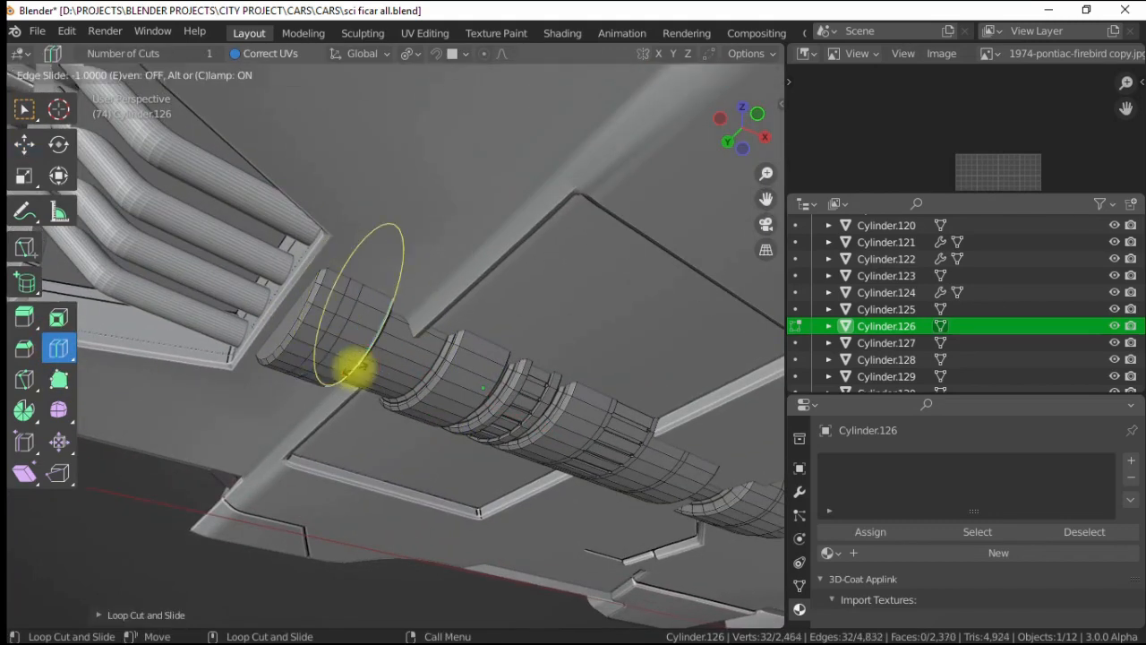
click(338, 354)
alt+drag(339, 355, 322, 353)
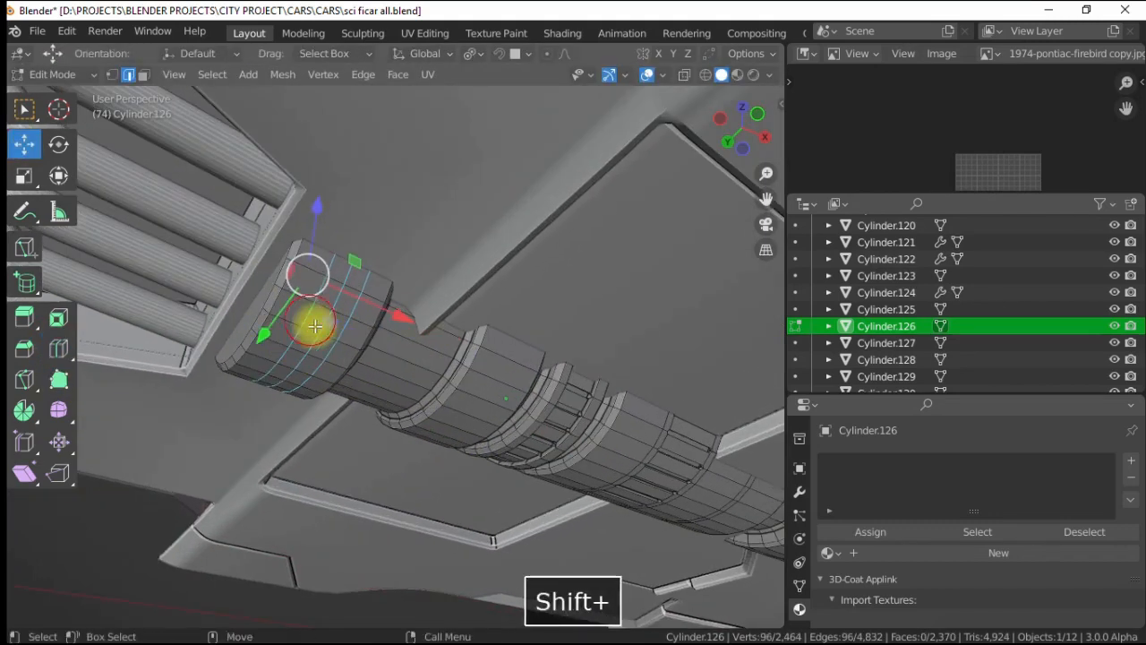
- Bevel the three selected loops and extrude their face rings inward as parallel grooves
key(ctrl+b)
right_click(305, 288)
click(305, 287)
click(229, 355)
click(267, 301)
- Assign the plastic material to the detailed cylinder and shade it smooth
alt+right_drag(397, 383, 333, 308)
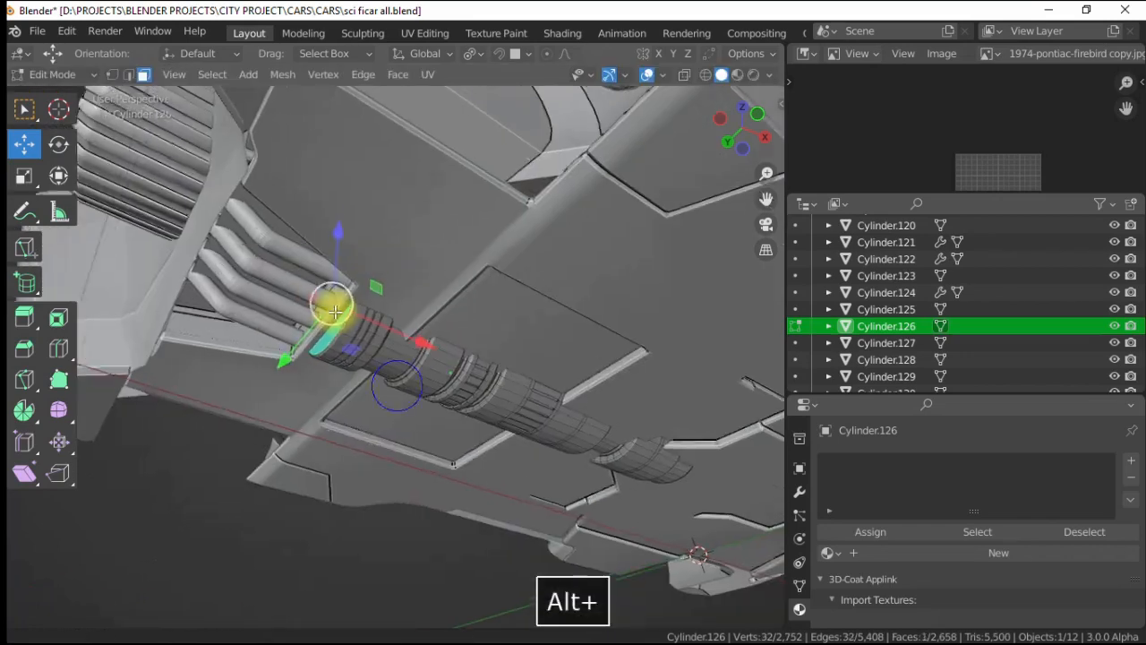
key(4)
click(863, 376)
right_click(355, 341)
click(353, 340)
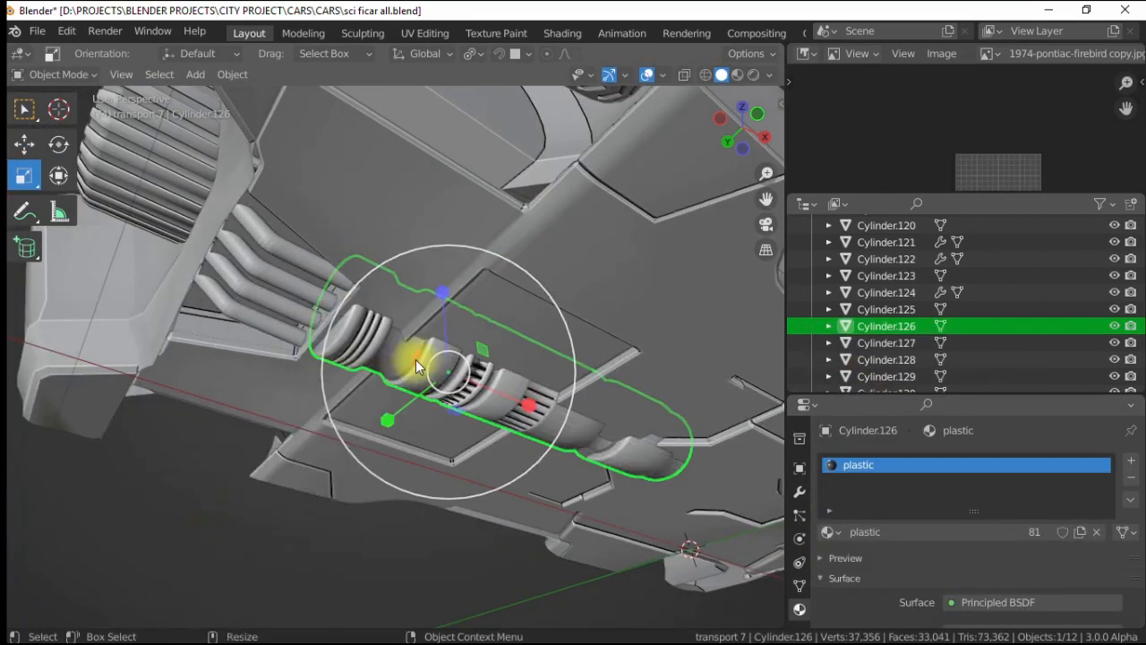
click(799, 586)
scroll(868, 569, down, 5)
click(753, 75)
click(166, 543)
- Add a metal material slot and assign it to the narrow waist behind the grooved end section
alt+right_drag(355, 347, 394, 391)
click(379, 373)
key(3)
click(377, 371)
key(])
click(799, 609)
scroll(837, 564, up, 6)
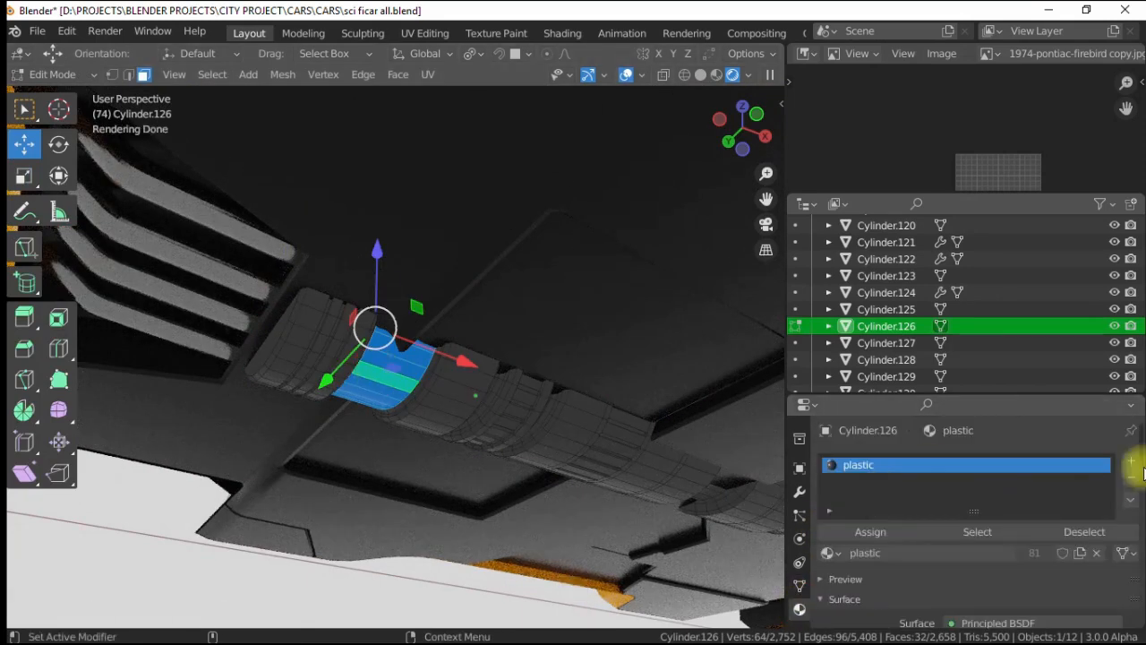
click(1131, 462)
click(865, 558)
click(832, 580)
text(m)
click(861, 409)
click(363, 315)
- Assign the metal material to the face band at the cylinder end nearest the pipes
alt+drag(361, 320, 373, 321)
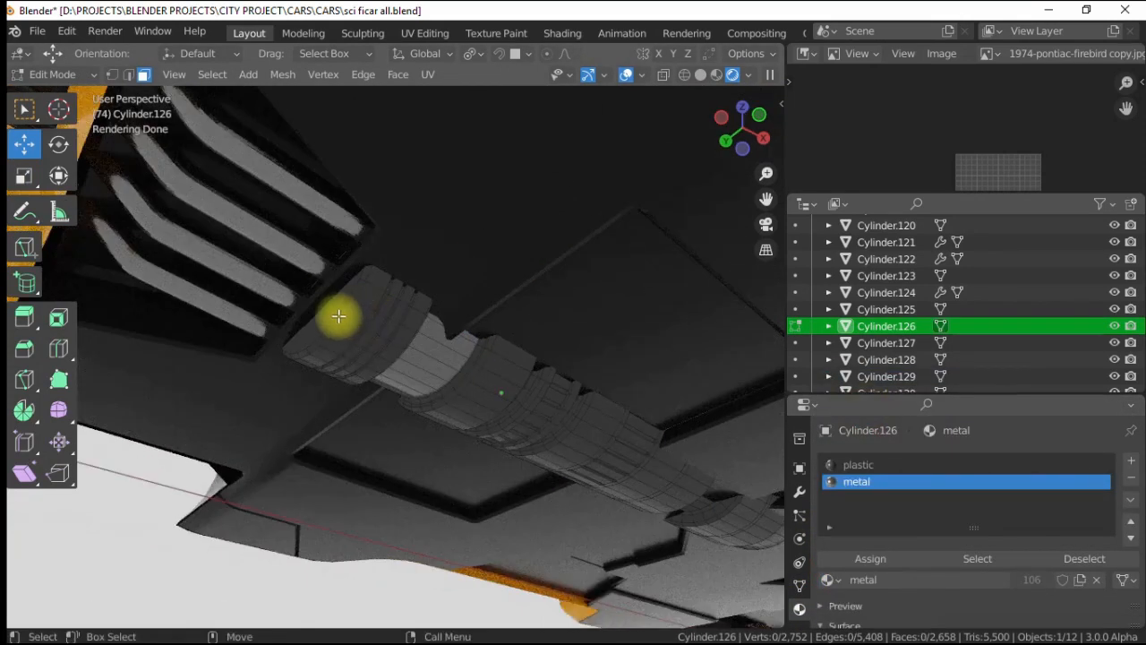
click(337, 314)
key(])
click(858, 559)
click(376, 336)
- Assign the metal material to the thin neck near the cylinder's far end
alt+drag(389, 402, 514, 438)
alt+middle_drag(573, 302, 398, 380)
click(391, 376)
click(864, 557)
- Assign the metal material to two narrow rings on the sections around the thin neck
alt+drag(325, 408, 335, 470)
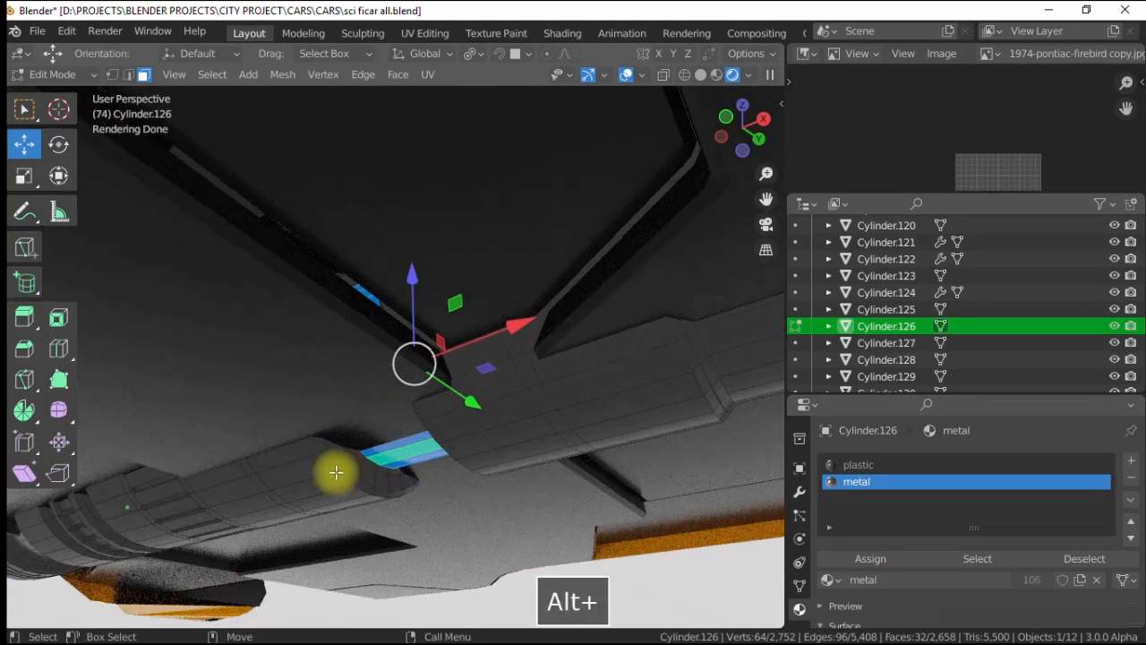
double_click(335, 469)
double_click(353, 483)
alt+drag(564, 387, 561, 418)
click(855, 481)
click(864, 558)
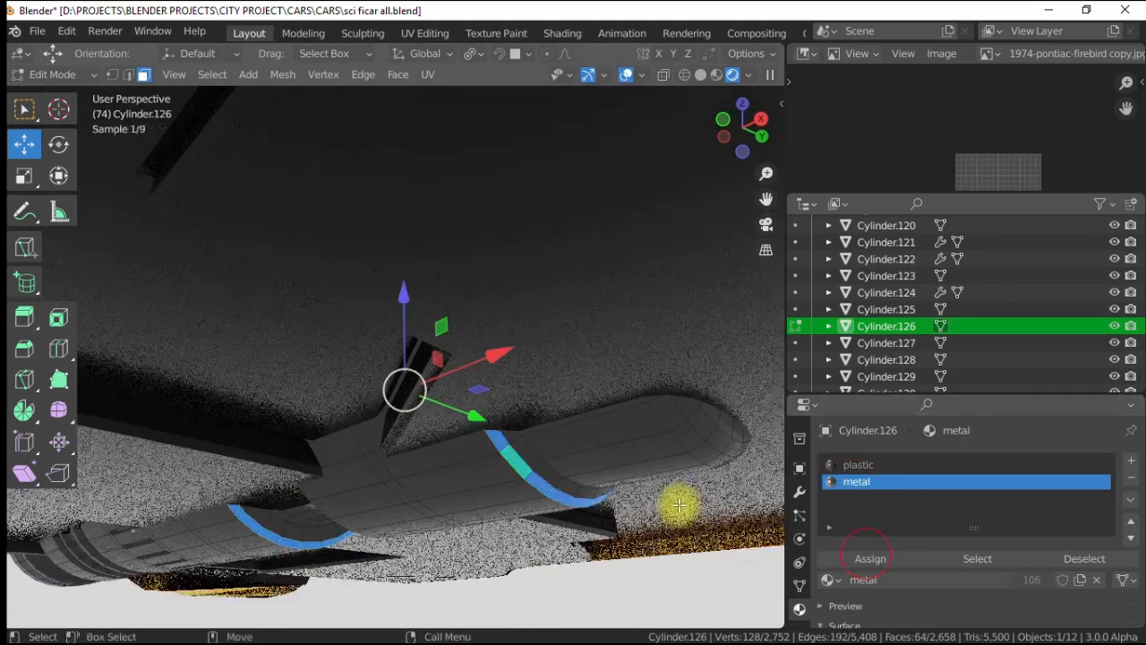
- Leave mesh editing and save the file
alt+drag(678, 504, 393, 356)
key(Tab)
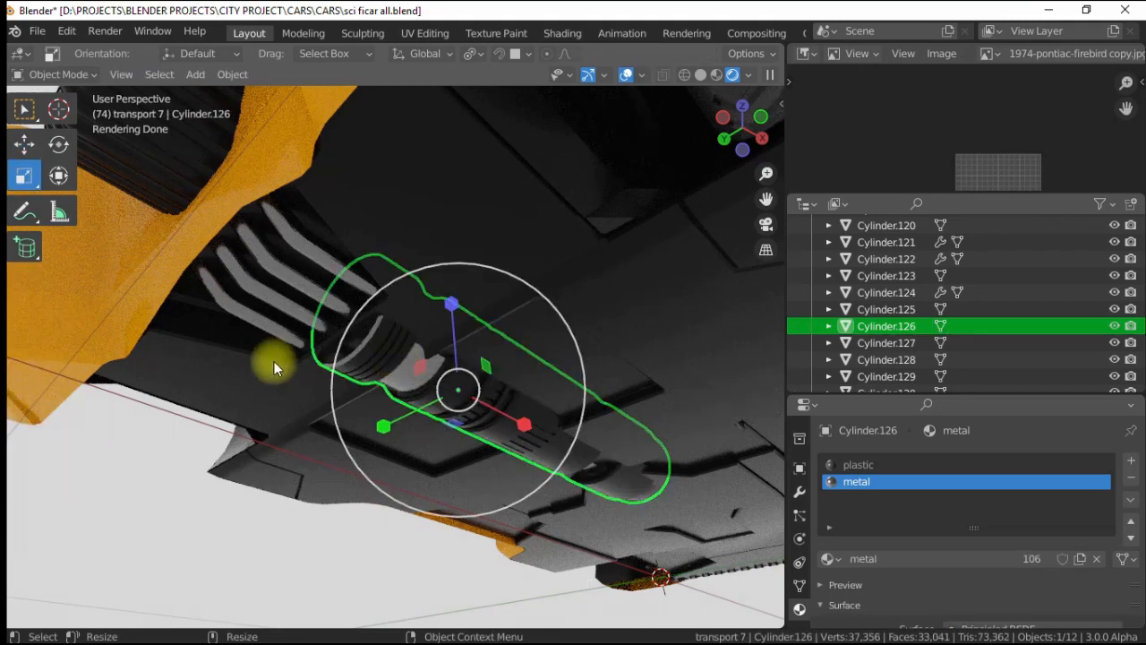
click(34, 29)
click(93, 161)
- Join the underside, the detailed cylinder and the pipes into one object and shade it smooth
alt+drag(161, 394, 198, 453)
click(198, 453)
scroll(241, 426, down, 2)
alt+drag(296, 398, 364, 362)
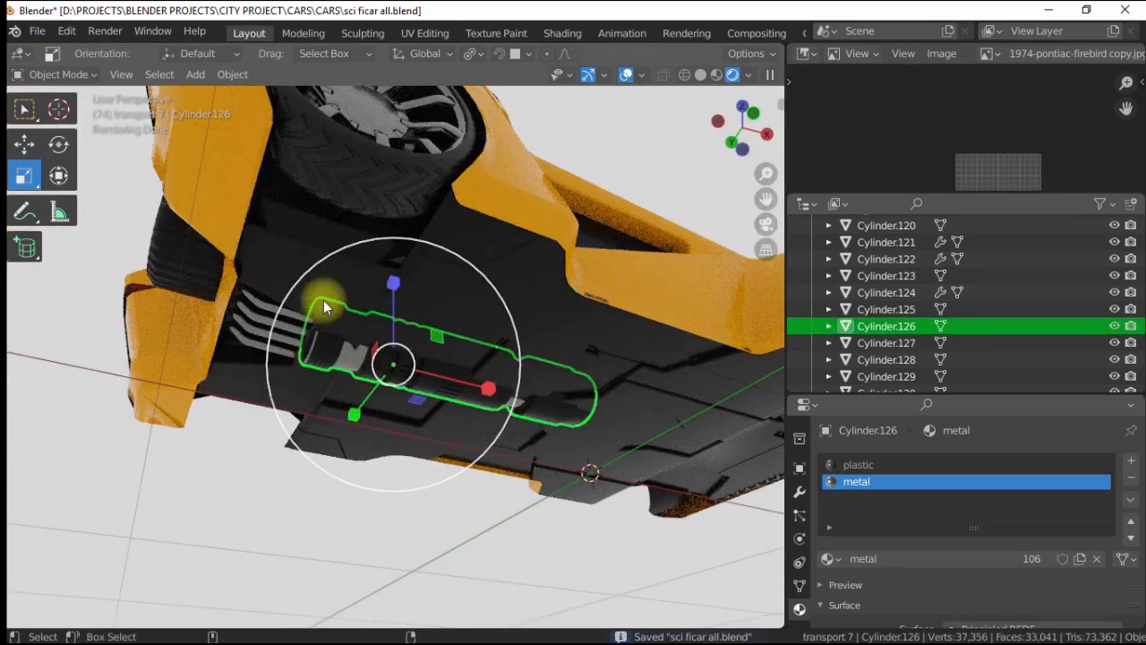
click(483, 253)
shift+click(359, 360)
shift+click(269, 330)
right_click(266, 332)
click(243, 349)
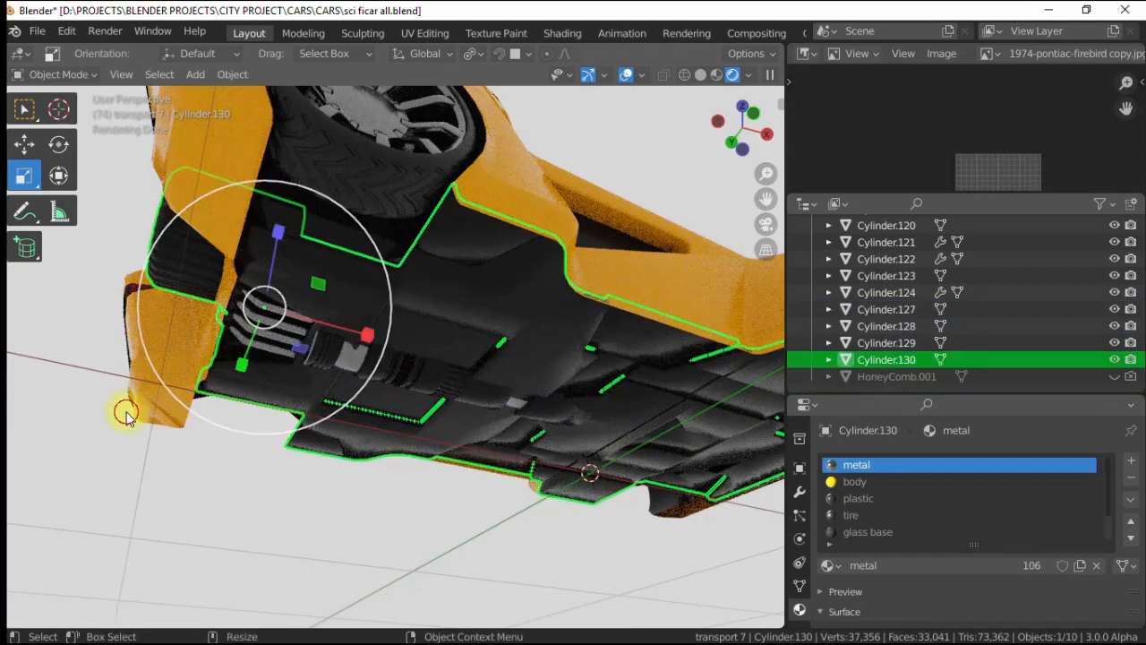
- Enable auto smooth on the joined underside object and deselect it
click(799, 586)
scroll(893, 534, down, 5)
click(949, 557)
click(609, 542)
scroll(484, 399, down, 2)
- Join the Cylinder.123 part into the underside object and clear the selection
alt+drag(480, 395, 594, 245)
right_click(572, 281)
click(571, 282)
click(338, 172)
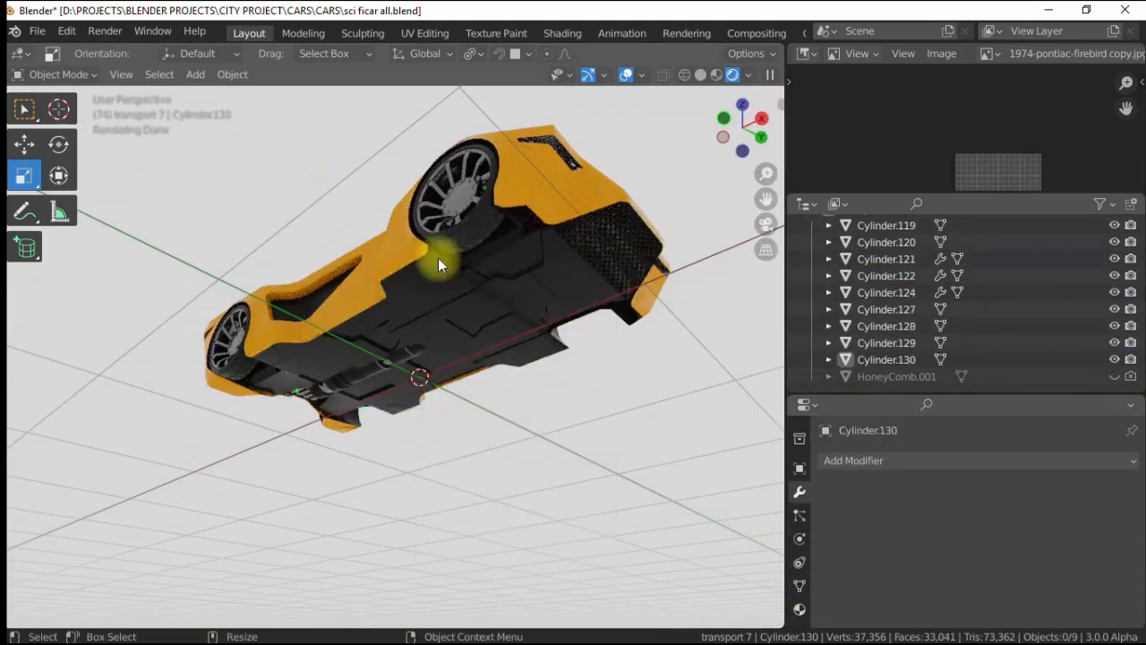
- Inset and recess the corner panels and the central panels on the car's underside mesh
alt+drag(626, 447, 639, 475)
click(799, 585)
scroll(914, 508, down, 5)
click(537, 501)
alt+drag(314, 435, 394, 400)
scroll(394, 400, up, 4)
click(400, 294)
key(Tab)
key(3)
click(700, 74)
alt+drag(528, 268, 486, 253)
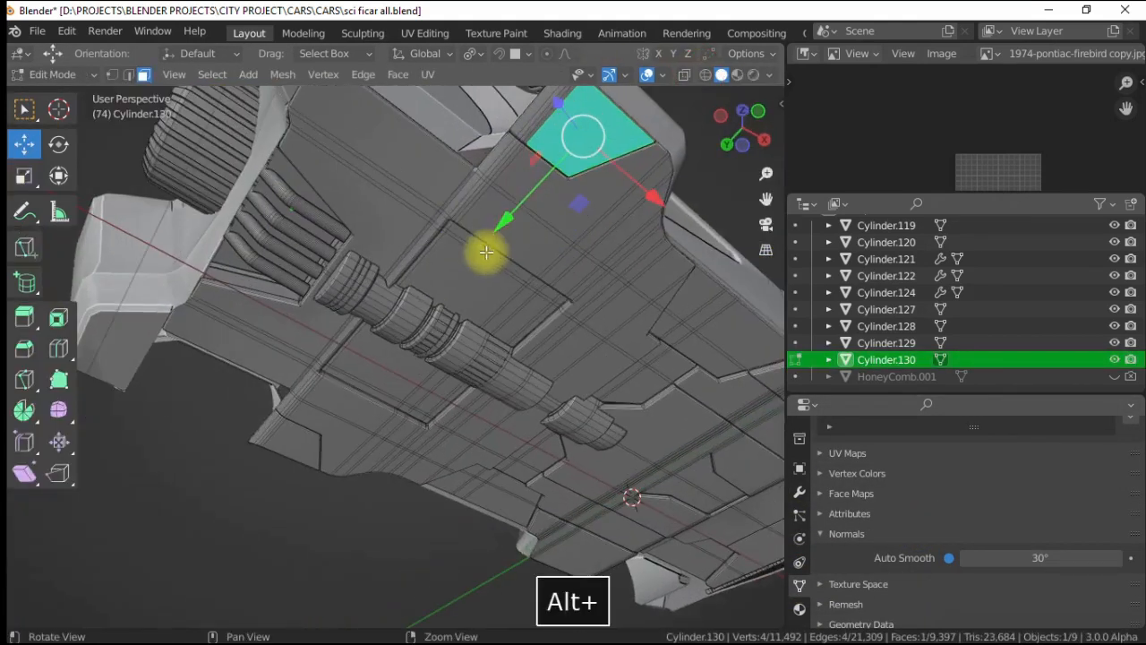
alt+drag(544, 281, 631, 311)
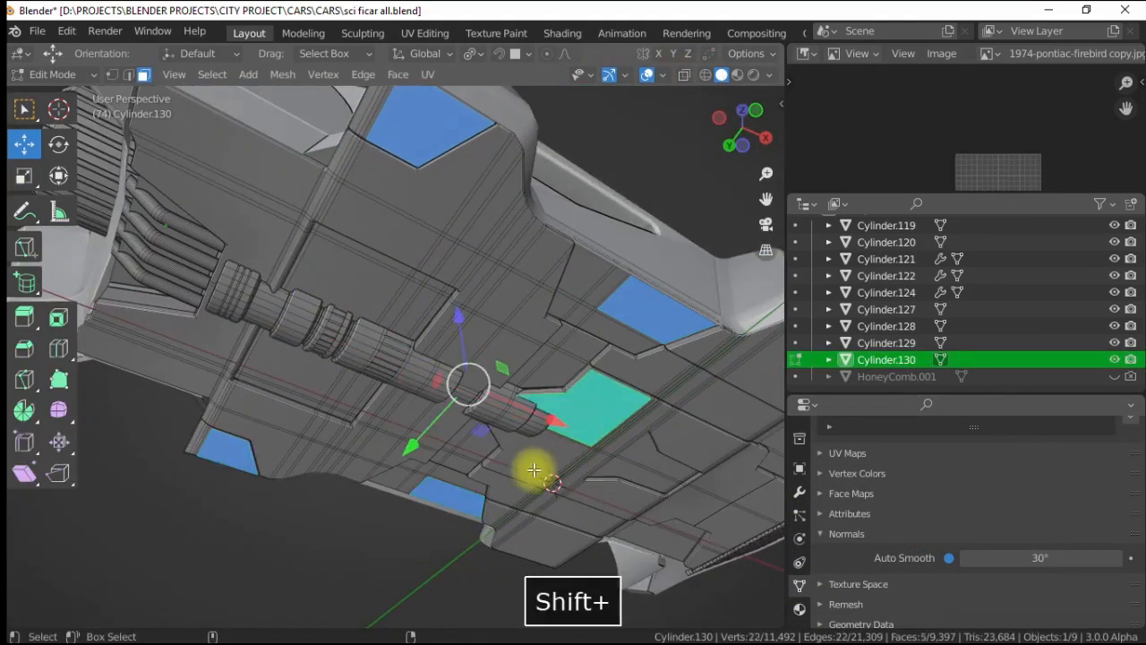
right_click(514, 346)
click(514, 346)
click(519, 375)
- Inset and recess the underside panels beside the exhaust cylinder and bent pipes, finish mesh editing and clear the selection
right_click(349, 262)
click(350, 261)
click(352, 260)
click(352, 260)
alt+drag(353, 263, 384, 254)
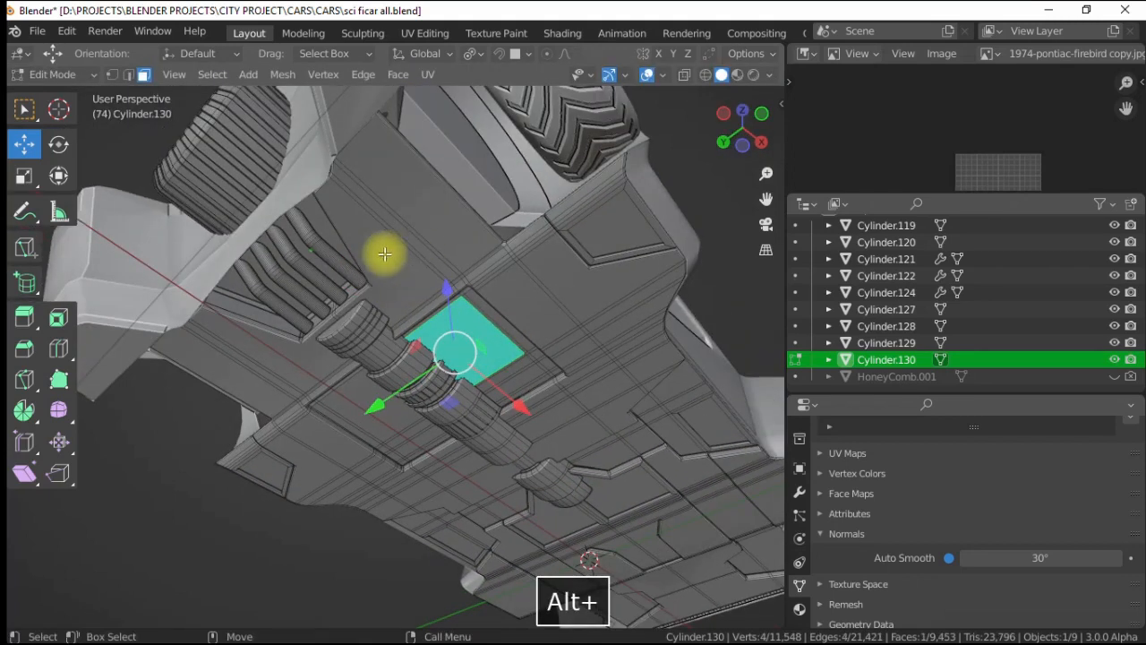
right_click(343, 284)
click(314, 315)
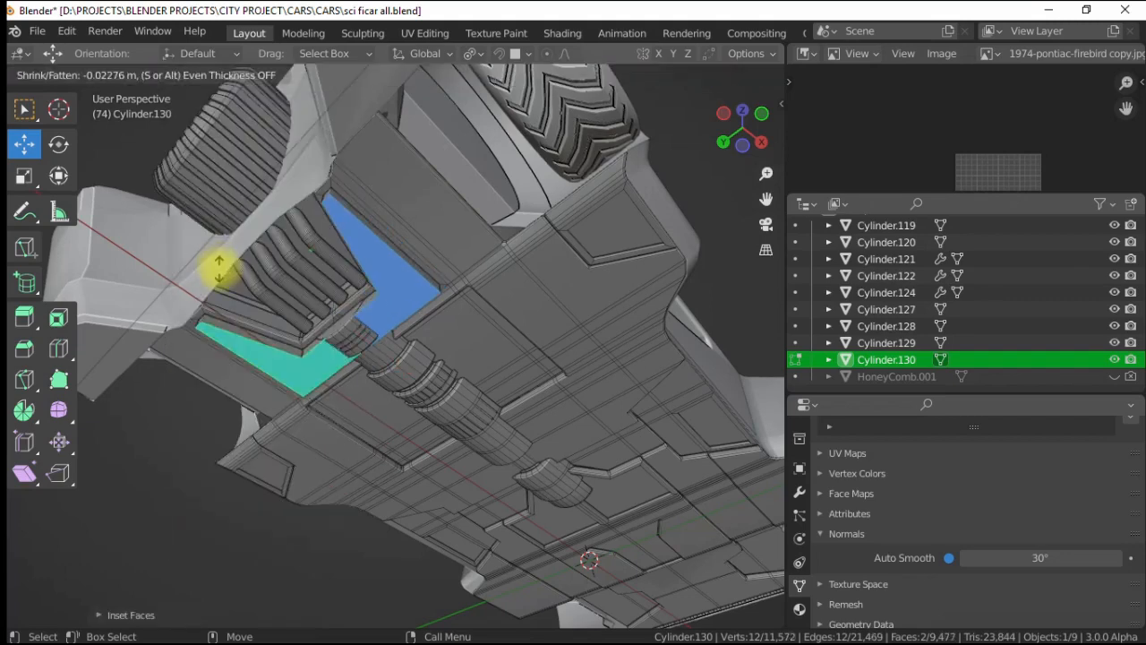
click(249, 430)
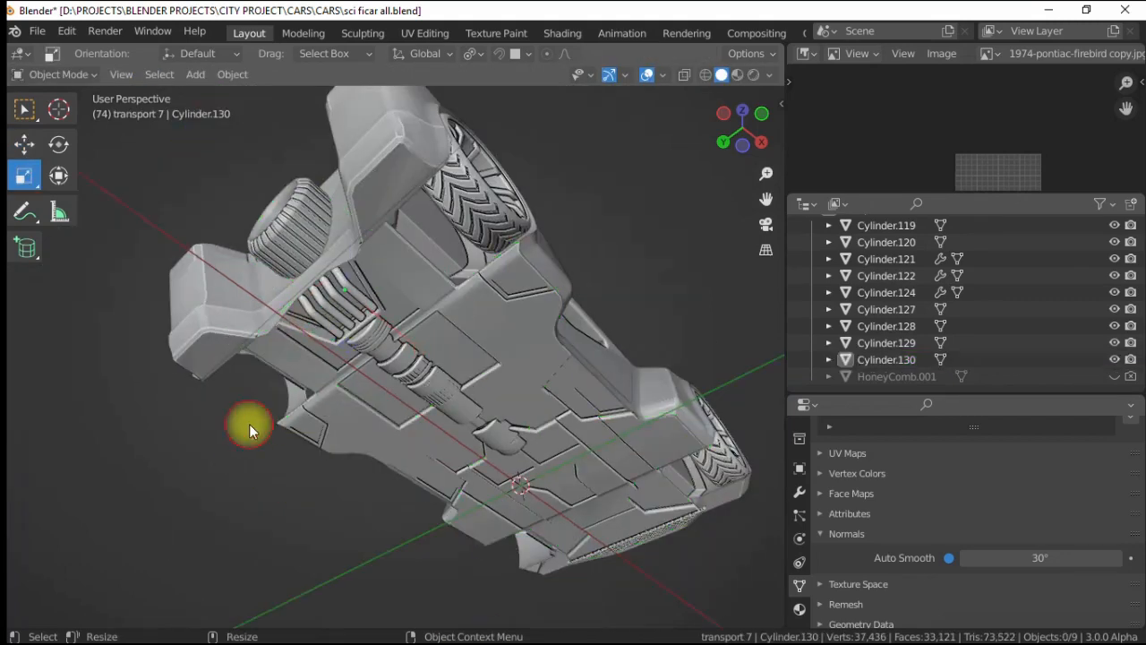
- Inspect the recessed underside and the body's side vent area from several angles
click(752, 77)
mouse_move(177, 381)
alt+mouse_down()
mouse_move(449, 351)
mouse_move(295, 355)
mouse_move(440, 370)
mouse_move(385, 385)
mouse_move(334, 376)
alt+mouse_up()
click(335, 376)
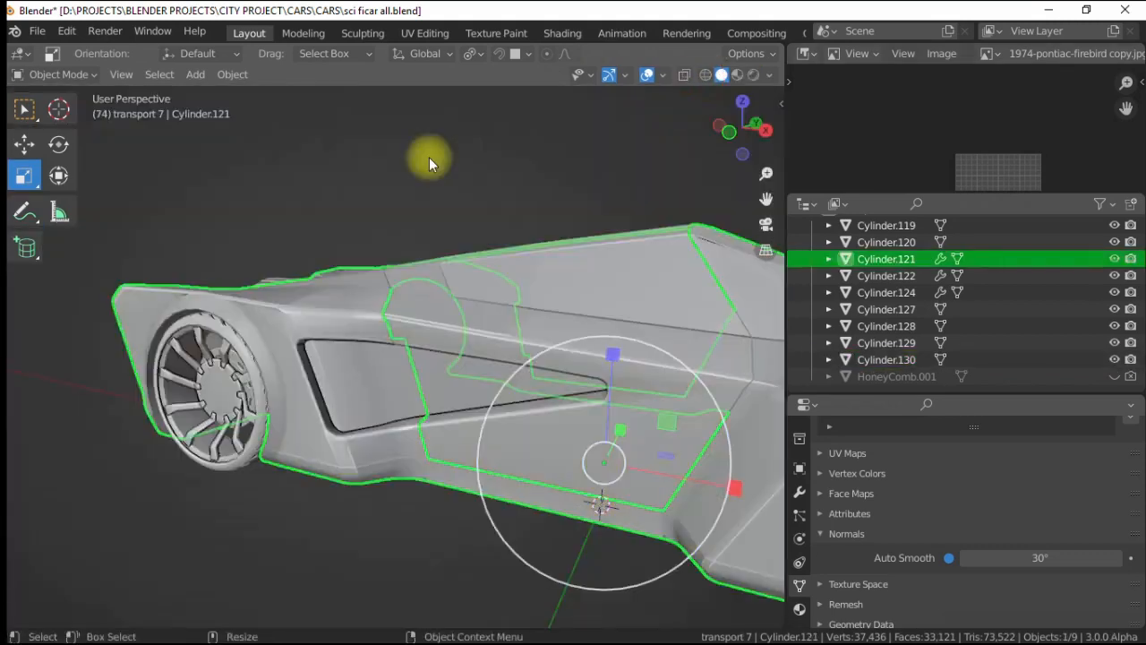
click(428, 157)
scroll(429, 157, down, 3)
alt+drag(429, 157, 463, 370)
click(462, 370)
click(277, 194)
alt+drag(276, 194, 448, 323)
- Add horizontal loop cuts across the body's side vent recess and knife-cut their continuation through its edge near the rear wheel
click(498, 357)
scroll(506, 358, up, 4)
click(504, 365)
key(Tab)
key(2)
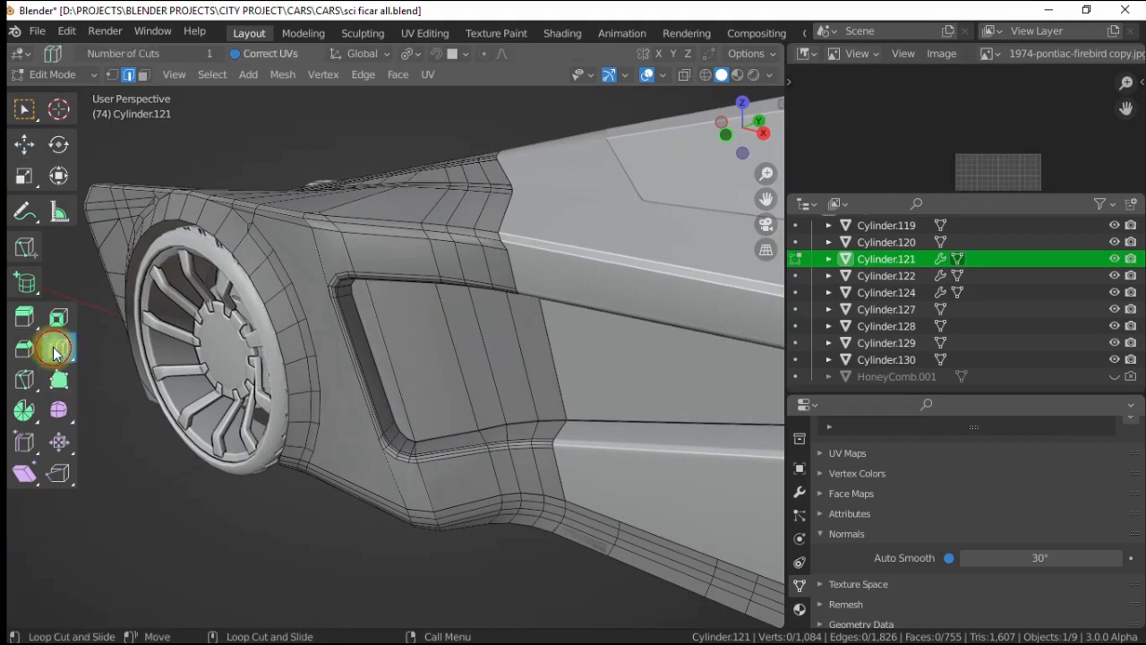
alt+drag(301, 415, 311, 361)
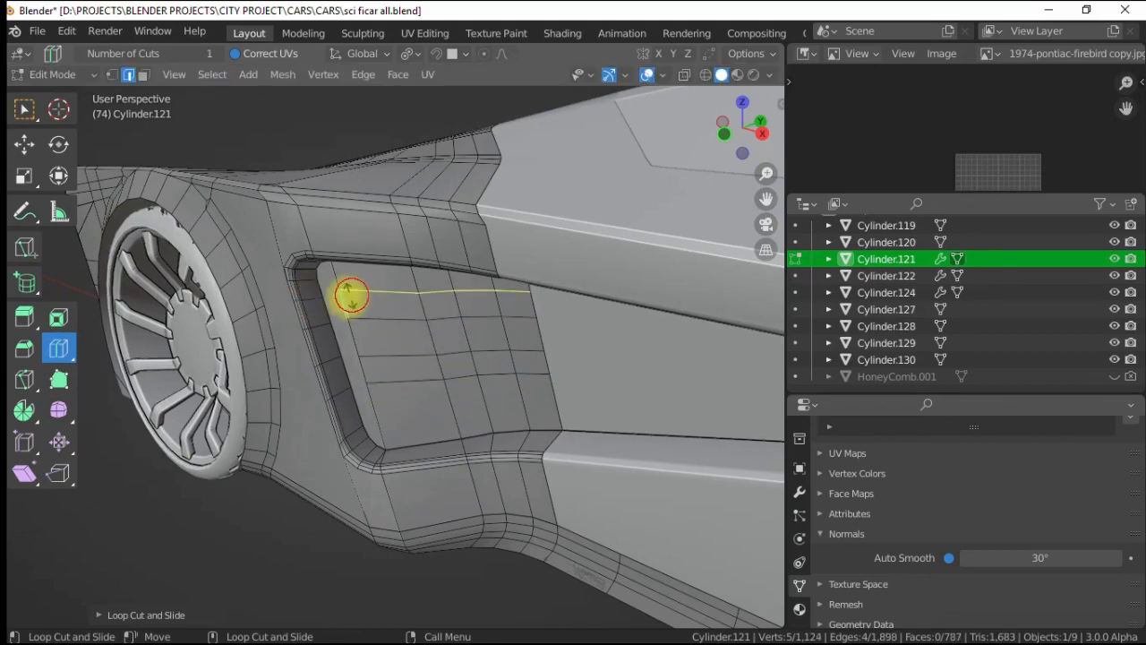
click(23, 385)
alt+drag(376, 296, 490, 237)
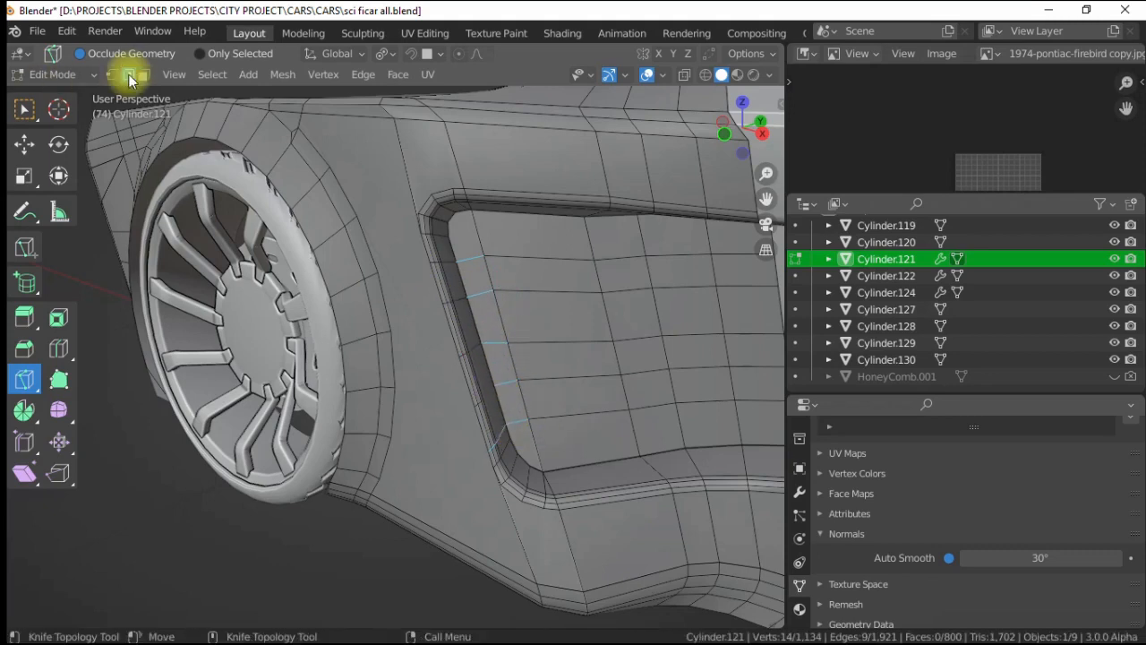
- Create a narrow single-face slat across the side vent, starting from the recess edge near the wheel
click(24, 149)
click(166, 518)
scroll(466, 335, down, 6)
mouse_move(470, 335)
alt+mouse_down()
mouse_move(487, 332)
mouse_move(465, 322)
alt+mouse_up()
scroll(381, 291, up, 5)
click(382, 291)
alt+drag(384, 295, 418, 349)
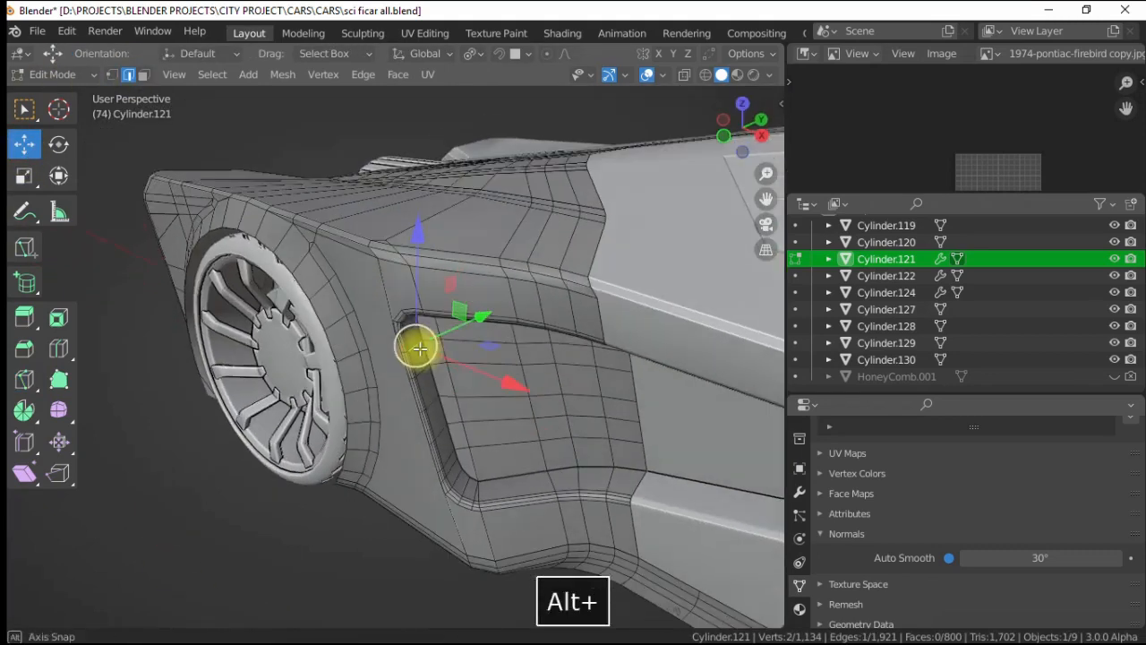
key(Escape)
right_click(420, 335)
click(421, 194)
key(Escape)
drag(508, 388, 658, 390)
alt+drag(528, 425, 485, 439)
- Separate the slat from the body mesh into its own object and leave mesh editing
right_click(364, 422)
click(469, 550)
key(Tab)
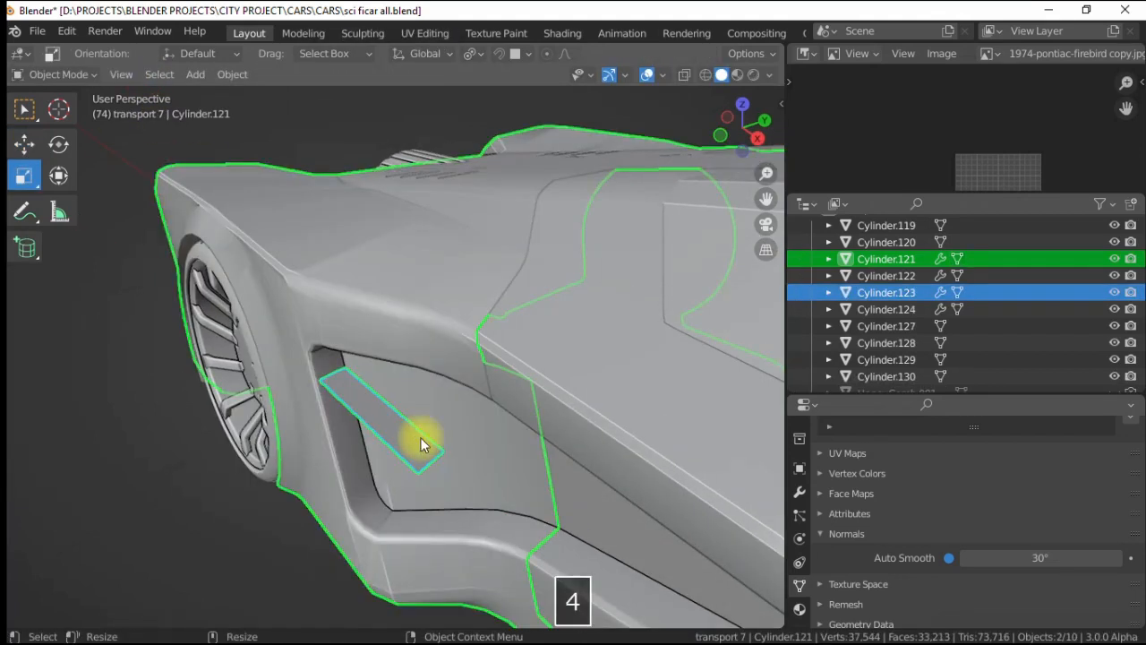
- Reposition the slat's outer end, add a loop cut across its middle and move that middle edge
alt+drag(414, 445, 415, 424)
click(414, 421)
click(431, 429)
drag(518, 395, 609, 346)
alt+drag(537, 387, 543, 351)
click(59, 350)
click(370, 310)
alt+drag(369, 310, 351, 340)
alt+drag(486, 308, 8, 175)
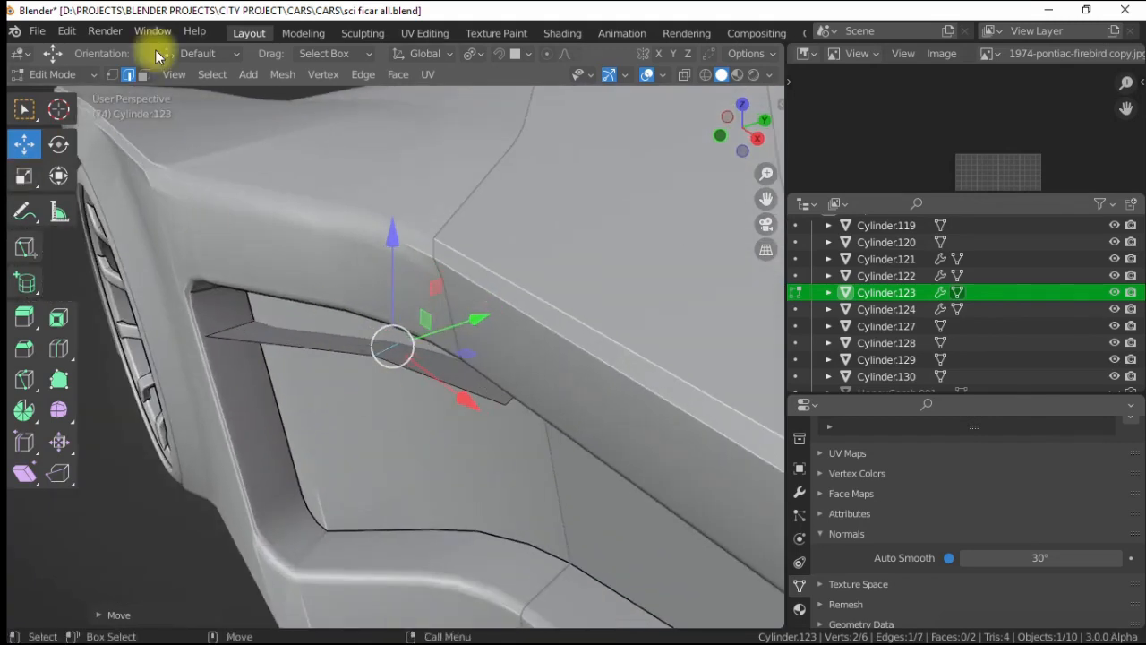
- Move the slat's end vertices and edge so it fits inside the side vent recess
click(112, 76)
click(501, 404)
alt+drag(455, 387, 430, 344)
drag(581, 364, 598, 359)
alt+drag(546, 363, 430, 394)
click(198, 347)
alt+drag(199, 347, 266, 323)
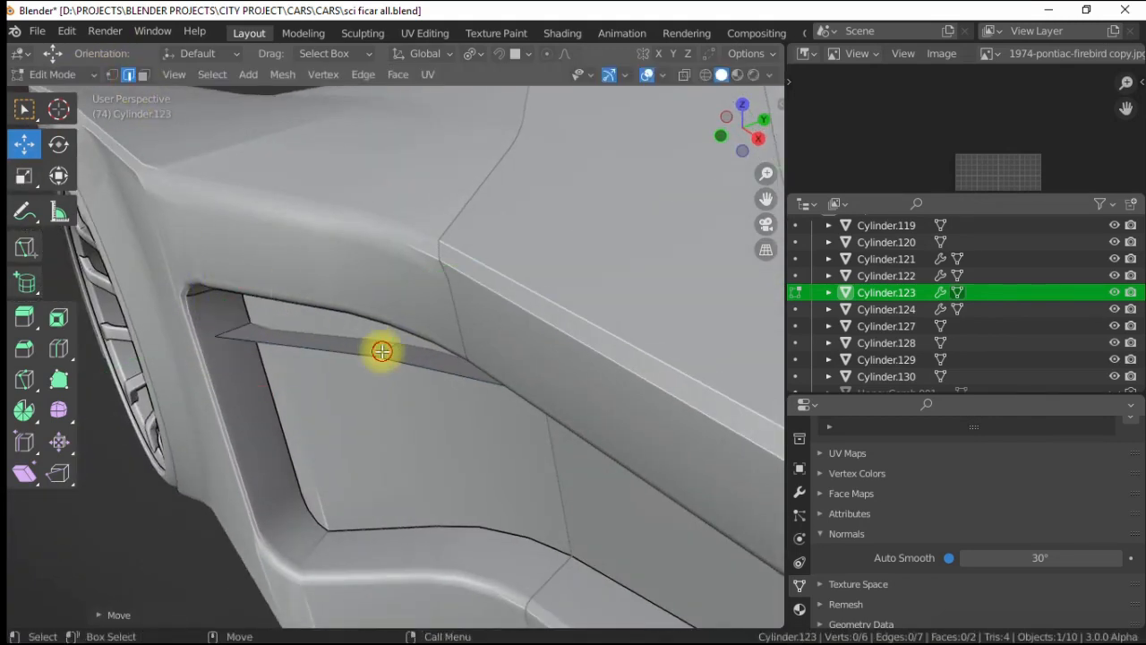
- Bevel the slat's middle edge into several segments to give the slat a smooth curve
click(382, 351)
right_click(382, 351)
click(270, 151)
click(257, 166)
click(154, 610)
- Select the whole linked slat and rotate it slightly within the side vent
scroll(261, 249, down, 5)
click(179, 482)
alt+drag(179, 481, 334, 293)
scroll(363, 301, up, 4)
scroll(343, 356, up, 2)
click(146, 75)
click(371, 384)
key(ctrl+l)
drag(470, 275, 475, 289)
alt+drag(472, 285, 334, 328)
- Extrude the slat's faces along their normals to give it thickness
scroll(335, 328, up, 3)
alt+drag(456, 389, 359, 312)
scroll(353, 338, up, 2)
key(alt+e)
click(289, 338)
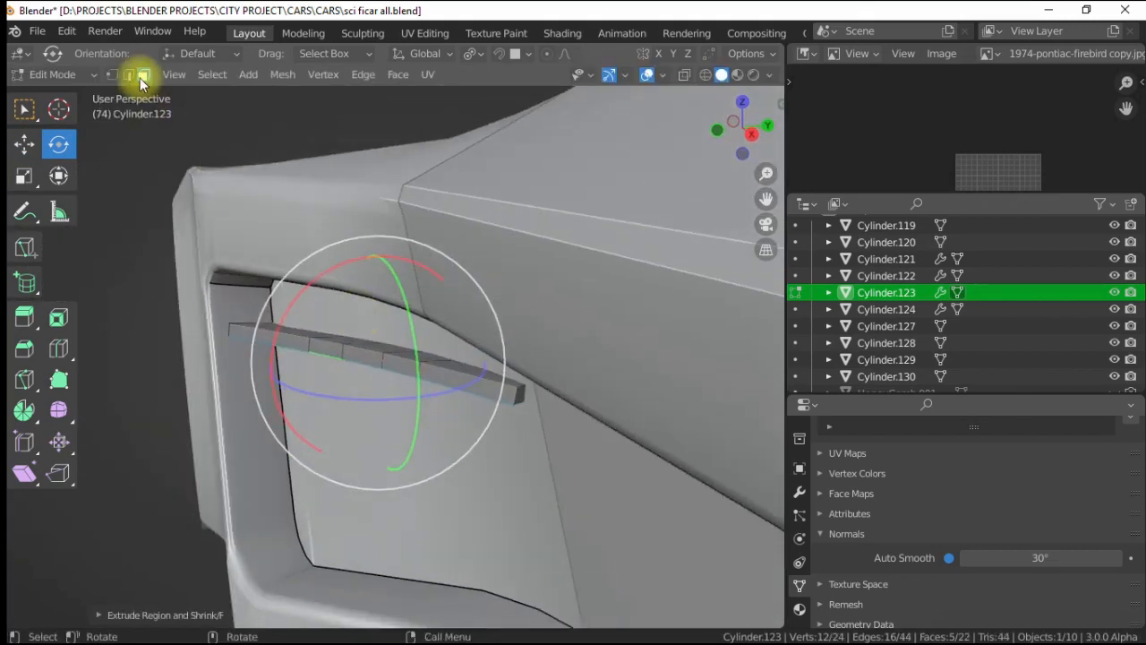
- Bevel the thickened slat's edge loops, leave mesh editing and show the car in rendered shading
alt+drag(647, 396, 118, 91)
alt+shift+click(311, 362)
right_click(312, 359)
click(230, 213)
click(224, 212)
click(225, 212)
scroll(351, 321, down, 3)
alt+drag(350, 320, 386, 323)
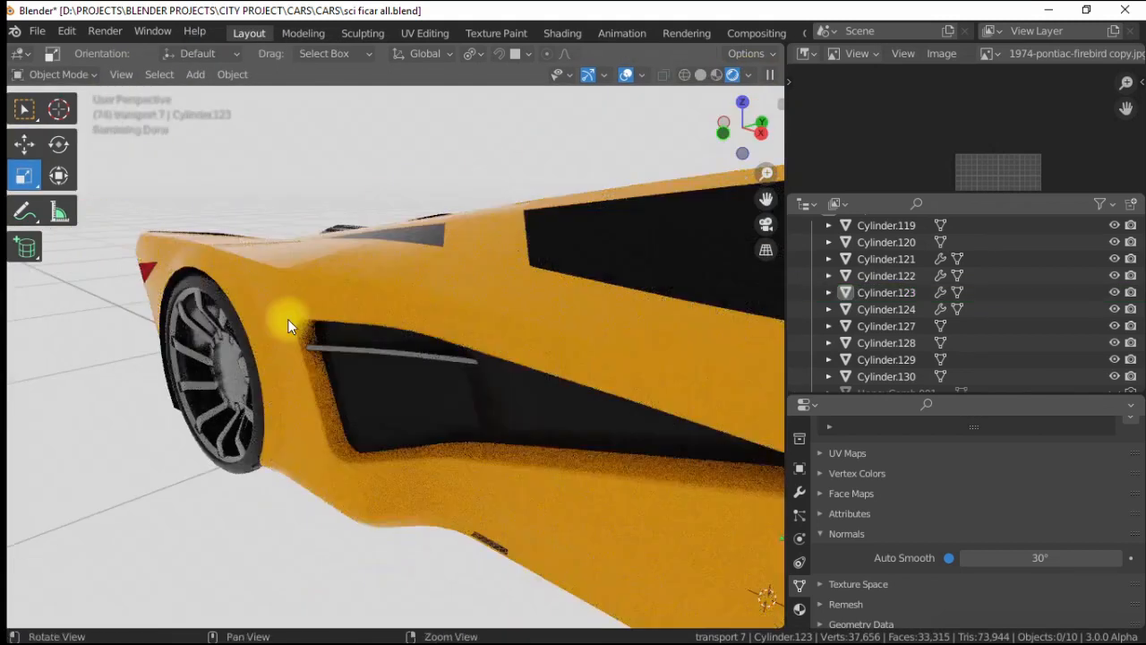
- Set the slat object's material to body
click(287, 319)
click(800, 609)
scroll(825, 567, up, 5)
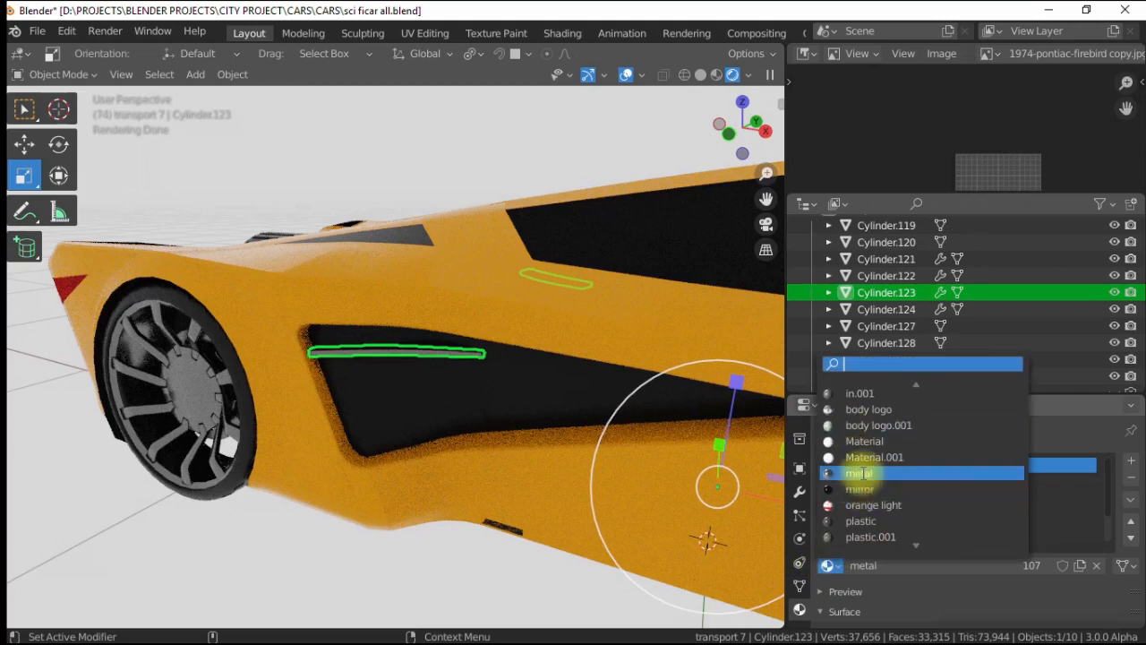
click(857, 394)
scroll(447, 295, down, 5)
alt+drag(457, 314, 367, 372)
scroll(367, 372, up, 5)
- Duplicate the whole slat mesh three times and stack the copies down the side vent
click(328, 356)
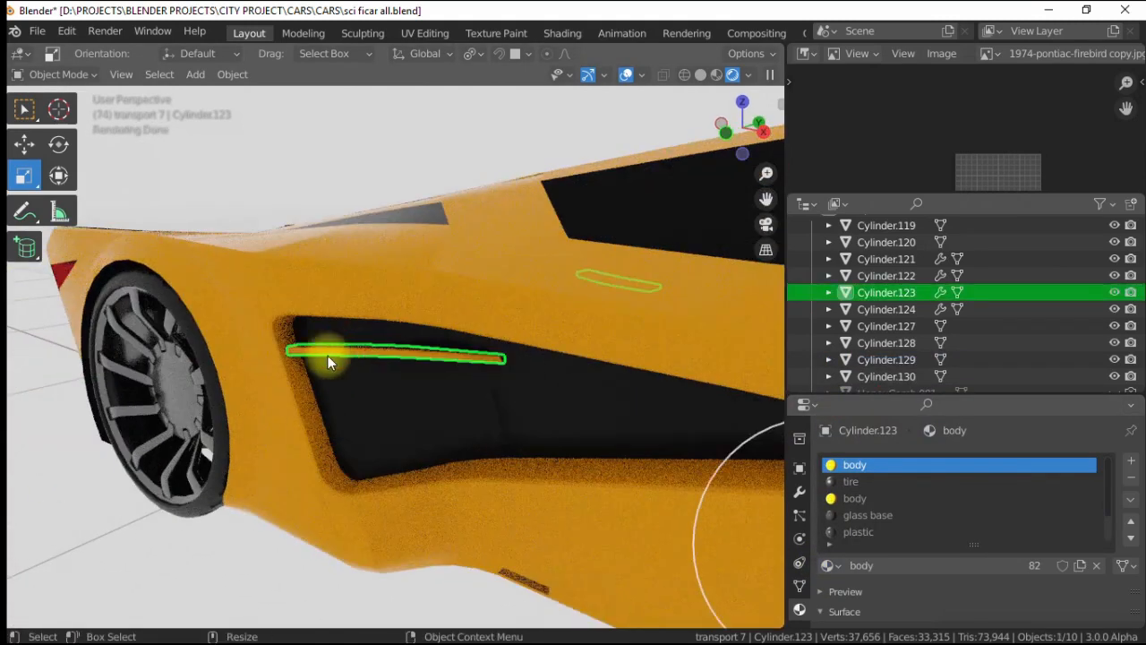
click(24, 143)
right_click(321, 346)
key(Tab)
key(3)
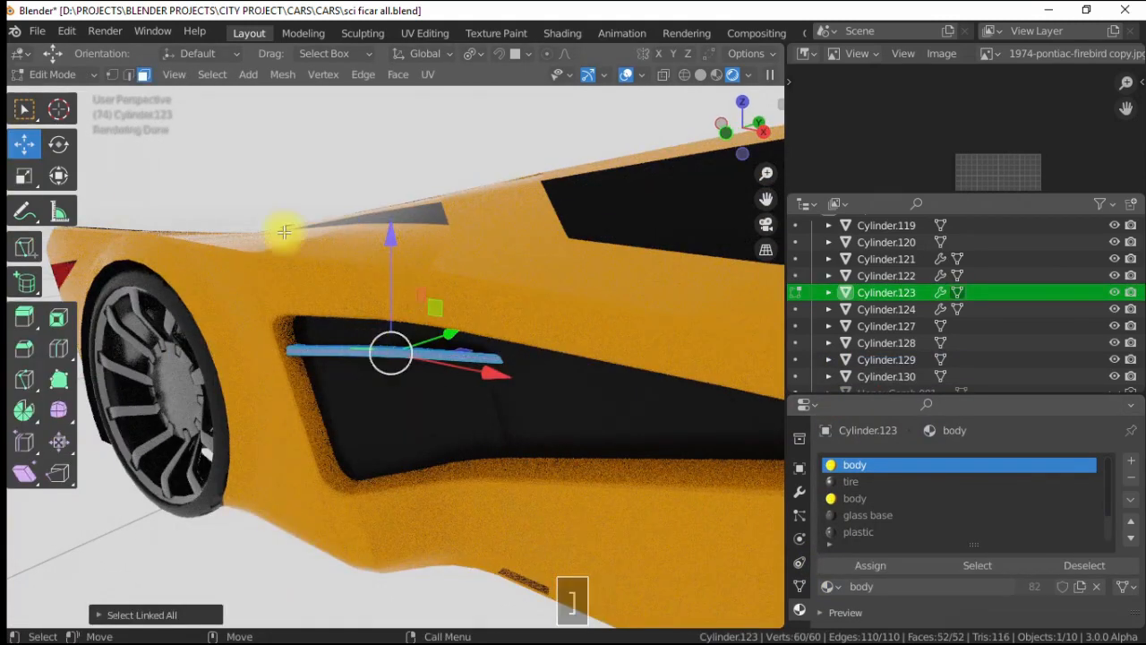
key(Escape)
key(ctrl+d)
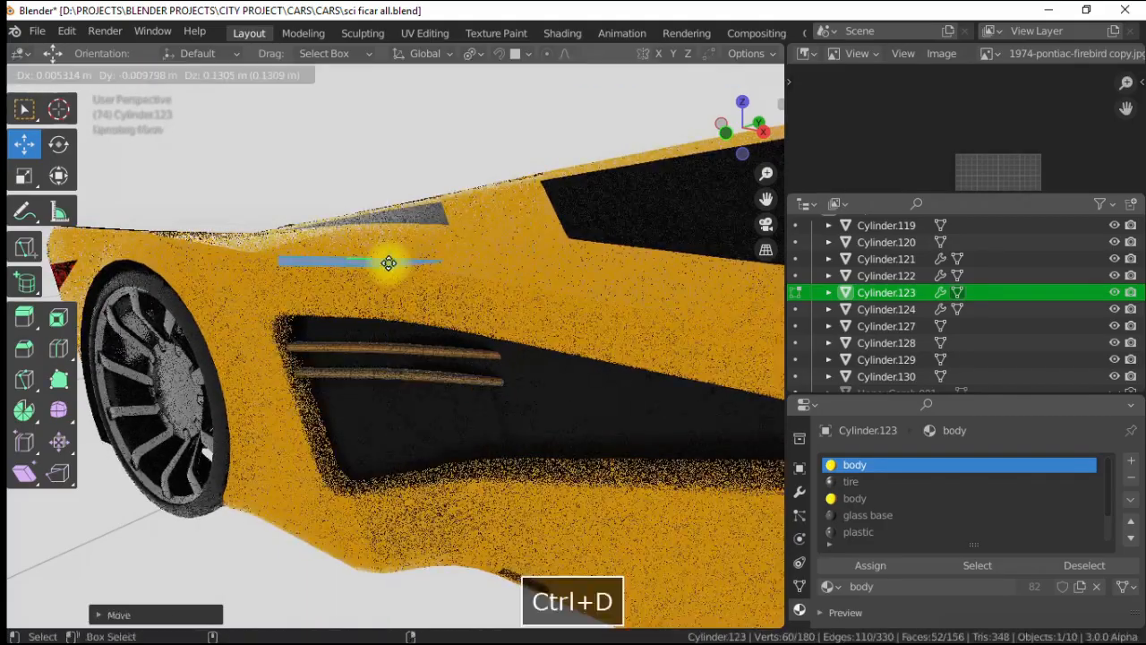
key(z)
key(shift+d)
key(Escape)
drag(390, 287, 389, 312)
middle_drag(430, 345, 399, 352)
drag(469, 399, 465, 402)
- Rotate the lower slat copies to follow the vent's slope, leave mesh editing and clear the selection
key(e)
alt+drag(370, 325, 360, 331)
drag(371, 493, 403, 471)
click(383, 396)
key(apostrophe)
key(bracketright)
alt+drag(385, 382, 445, 367)
key(4)
click(430, 213)
scroll(425, 256, down, 5)
alt+drag(412, 279, 456, 336)
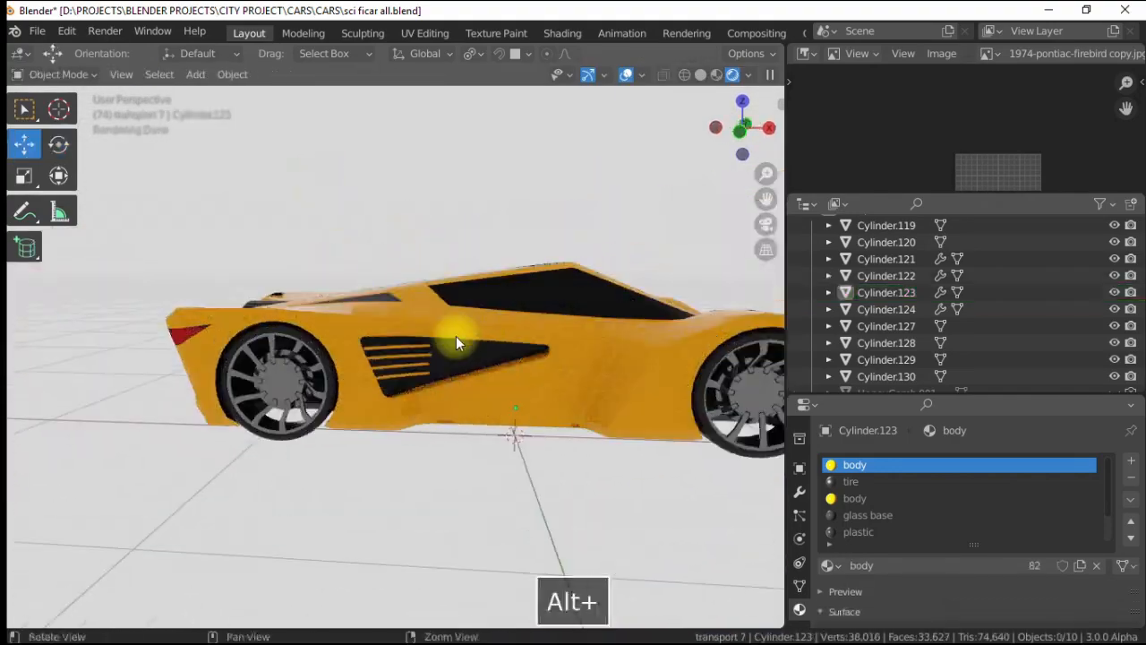
- In front view, select the entire lowest slat, adjust its rotation and shift it within the side vent
key(F1)
scroll(456, 336, up, 5)
alt+right_drag(409, 438, 393, 437)
key(3)
click(391, 438)
key(bracketright)
drag(290, 369, 280, 377)
click(27, 142)
drag(395, 325, 388, 332)
- Rotate the third slat from the top and shift it along the X axis within the vent
click(402, 409)
key(bracketright)
click(59, 142)
drag(293, 342, 295, 345)
key(w)
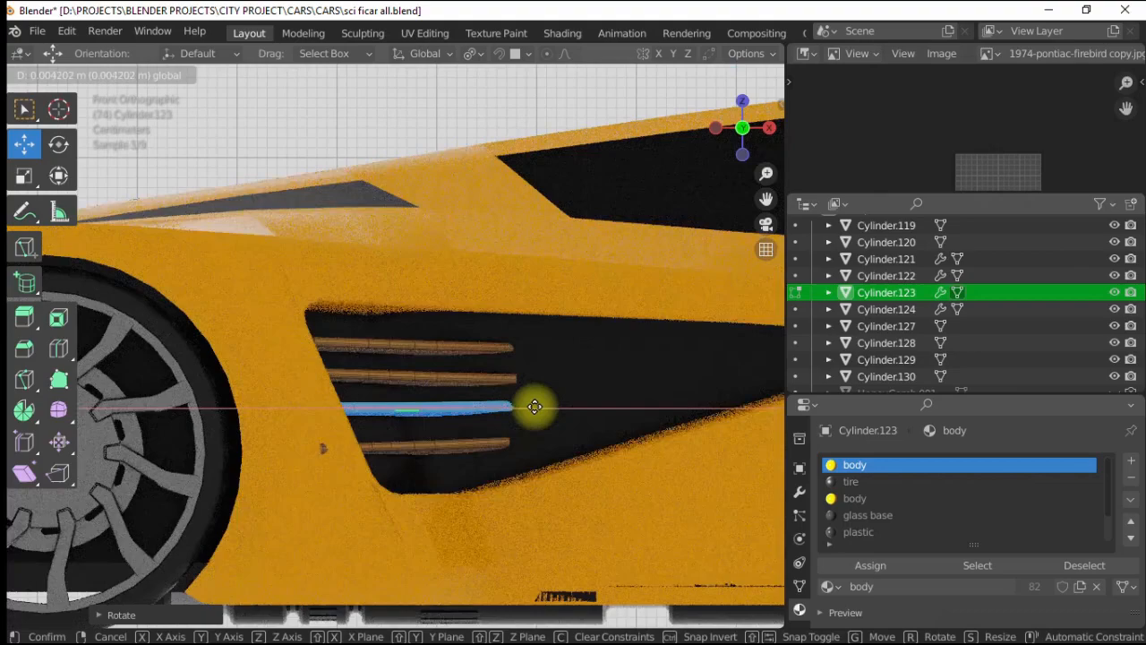
- Rotate the lowest slat to a steeper angle and switch back to solid shading
key(ctrl+l)
middle_drag(397, 446, 450, 420)
click(57, 148)
drag(396, 525, 383, 523)
alt+drag(323, 443, 399, 394)
click(700, 75)
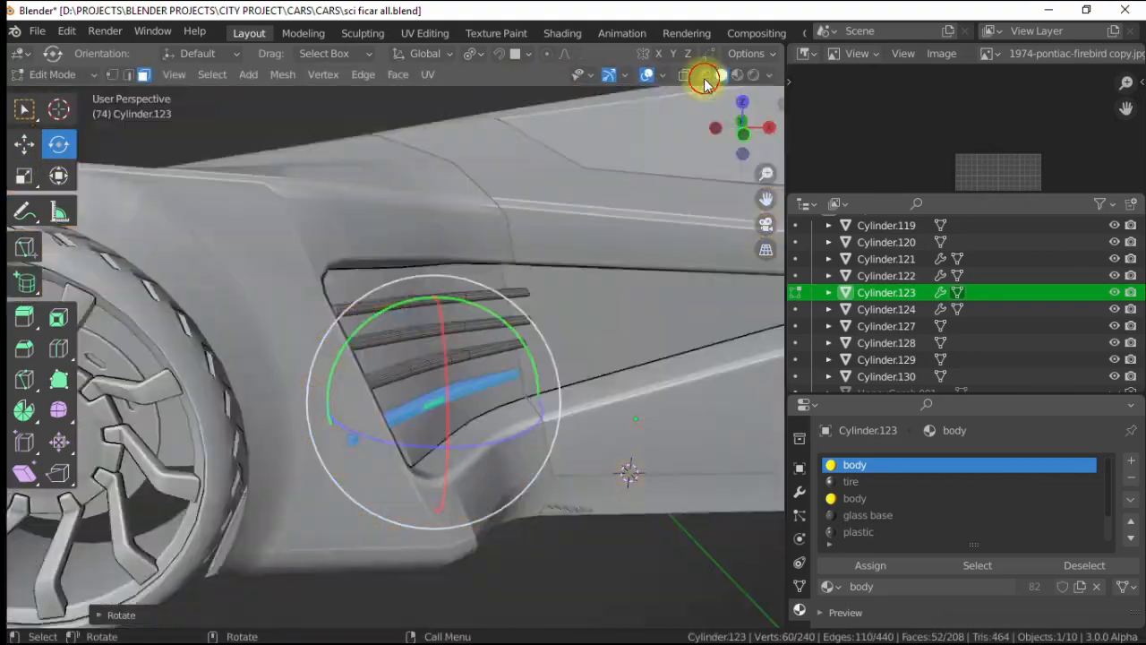
- Select a lower slat, shift it slightly upward within the side vent, and leave mesh editing
alt+drag(633, 596, 665, 587)
middle_drag(344, 549, 326, 484)
click(22, 150)
click(328, 454)
alt+drag(328, 454, 310, 398)
mouse_move(314, 450)
mouse_down()
mouse_move(323, 456)
mouse_move(326, 403)
mouse_up()
key(Tab)
- Examine the vent slats and the car's side in rendered shading
scroll(334, 457, down, 7)
click(261, 458)
click(752, 75)
scroll(396, 294, down, 5)
mouse_move(397, 294)
alt+mouse_down()
mouse_move(328, 300)
mouse_move(326, 316)
mouse_move(386, 351)
alt+mouse_up()
scroll(329, 317, up, 5)
click(402, 360)
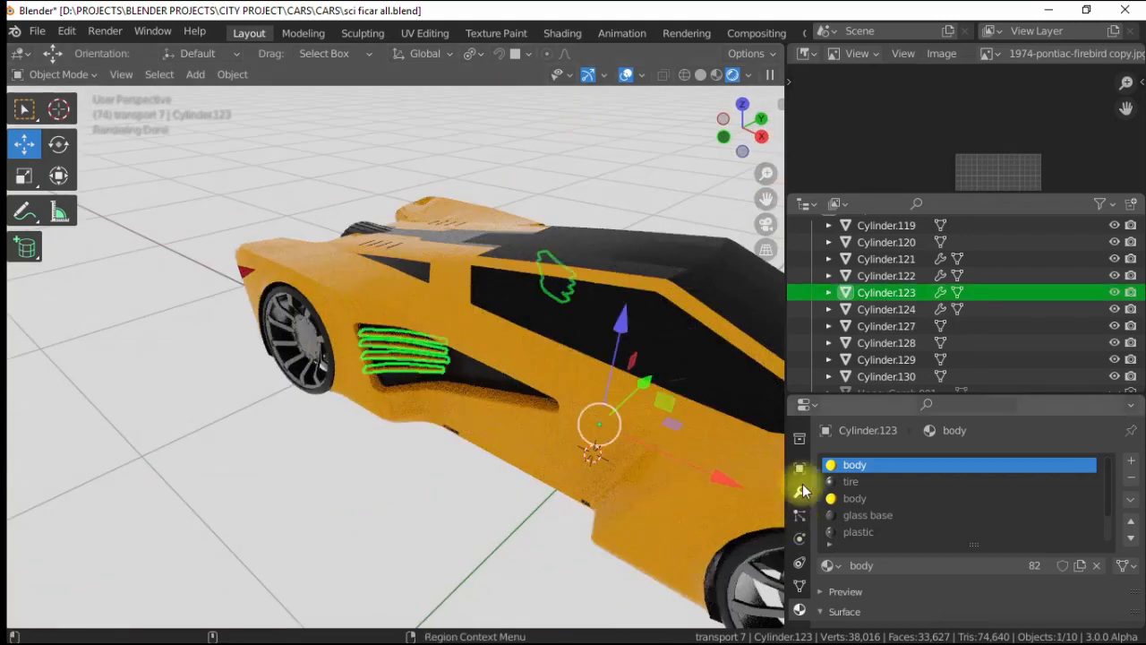
- Apply all modifiers on the vent slats and join them into the car body object
click(803, 491)
click(865, 459)
scroll(358, 430, down, 5)
alt+drag(333, 444, 345, 365)
shift+click(446, 393)
key(ctrl+j)
click(324, 363)
- Inspect the car from several angles in rendered shading and switch back to solid shading
scroll(358, 340, down, 5)
alt+drag(457, 269, 375, 330)
click(375, 329)
alt+drag(519, 345, 483, 376)
scroll(528, 348, up, 5)
alt+drag(353, 308, 331, 333)
scroll(385, 268, up, 3)
click(700, 76)
mouse_move(263, 443)
alt+mouse_down()
mouse_move(324, 390)
mouse_move(323, 329)
alt+mouse_up()
- Extrude the short body edge beside the front window's lower corner to start the side mirror's stem
click(402, 409)
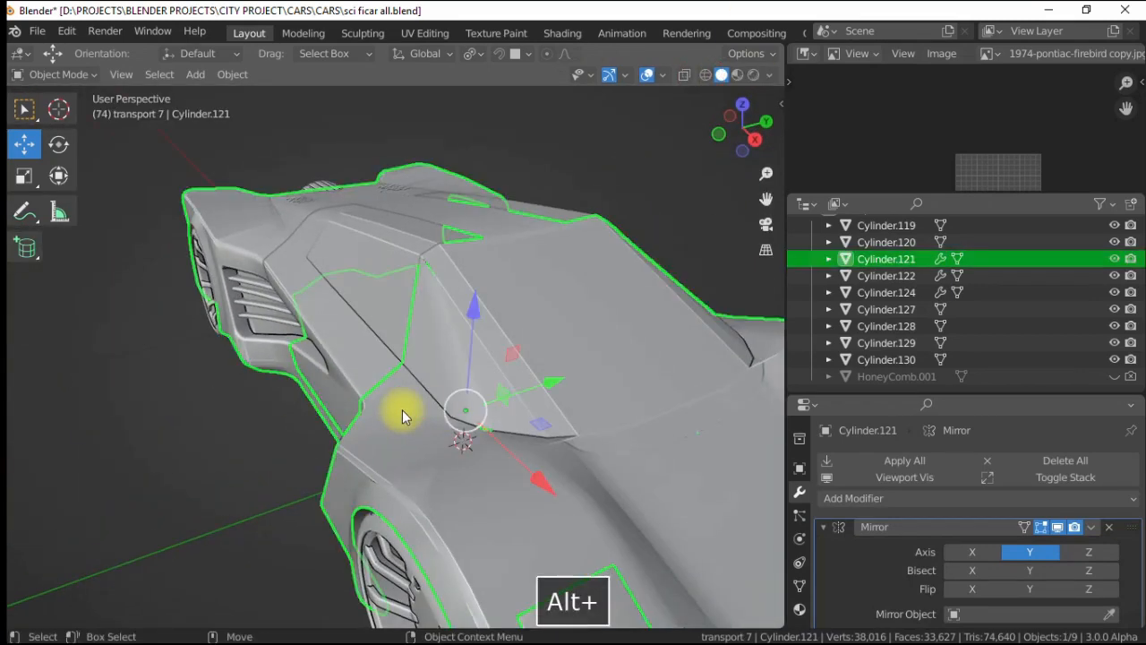
key(Tab)
key(3)
alt+drag(402, 409, 372, 383)
click(371, 383)
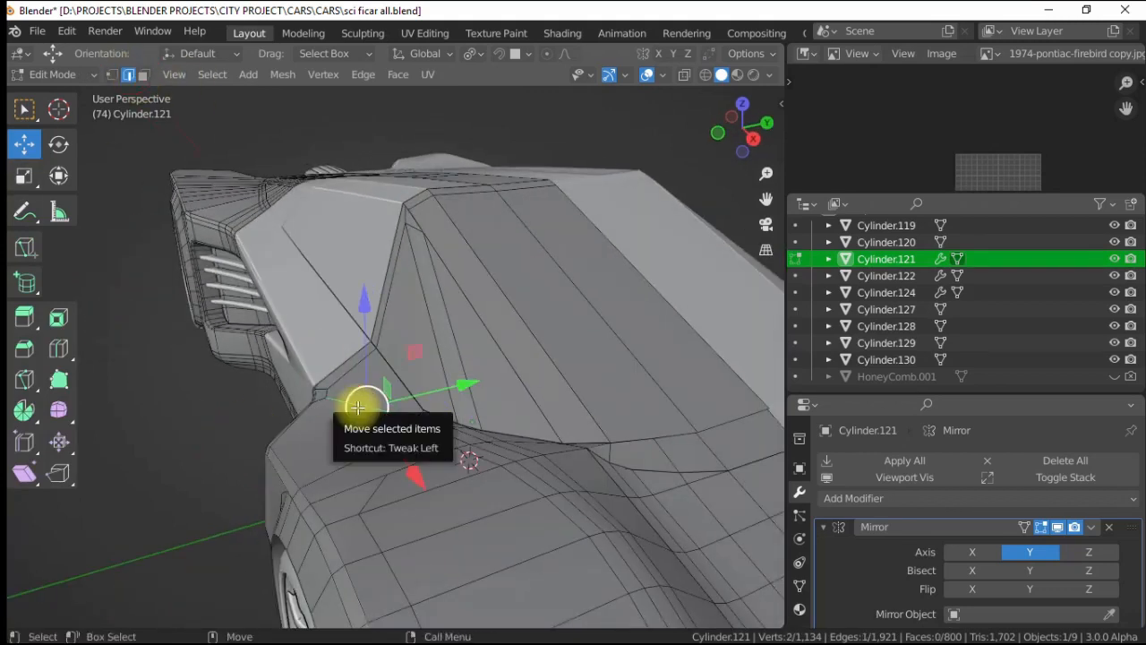
key(ctrl+e)
click(317, 188)
key(Escape)
alt+drag(317, 189, 394, 296)
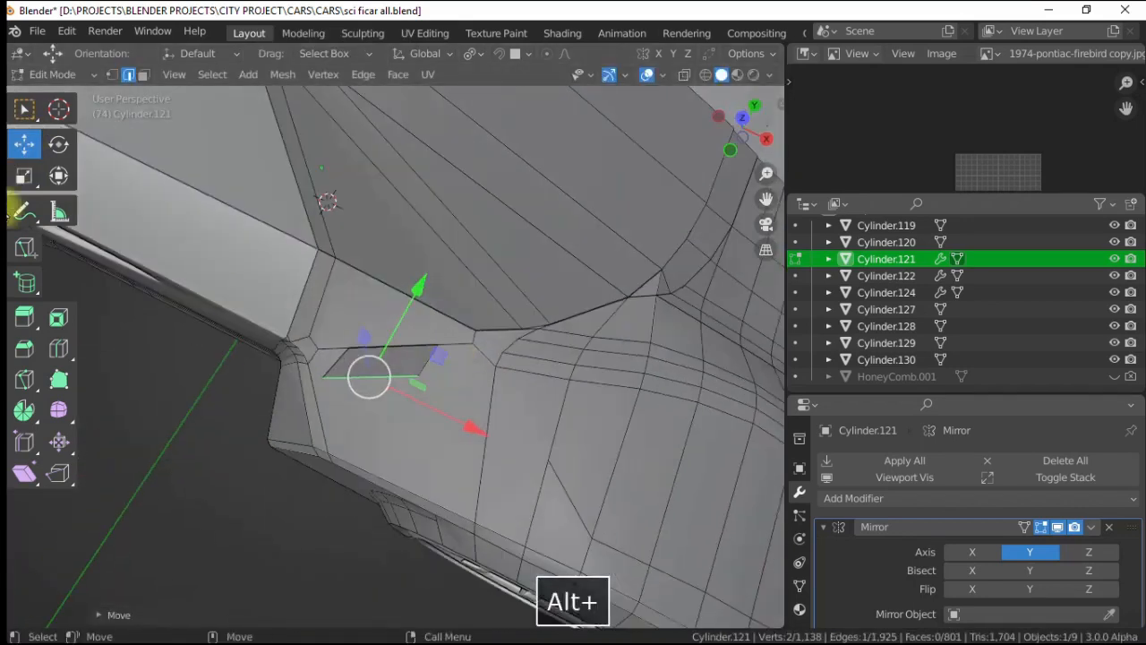
- Scale and reposition the extruded stem edge, and extrude it again to begin the mirror's top
key(shift+space)
key(s)
key(shift+space)
key(g)
alt+drag(258, 369, 425, 237)
key(ctrl+e)
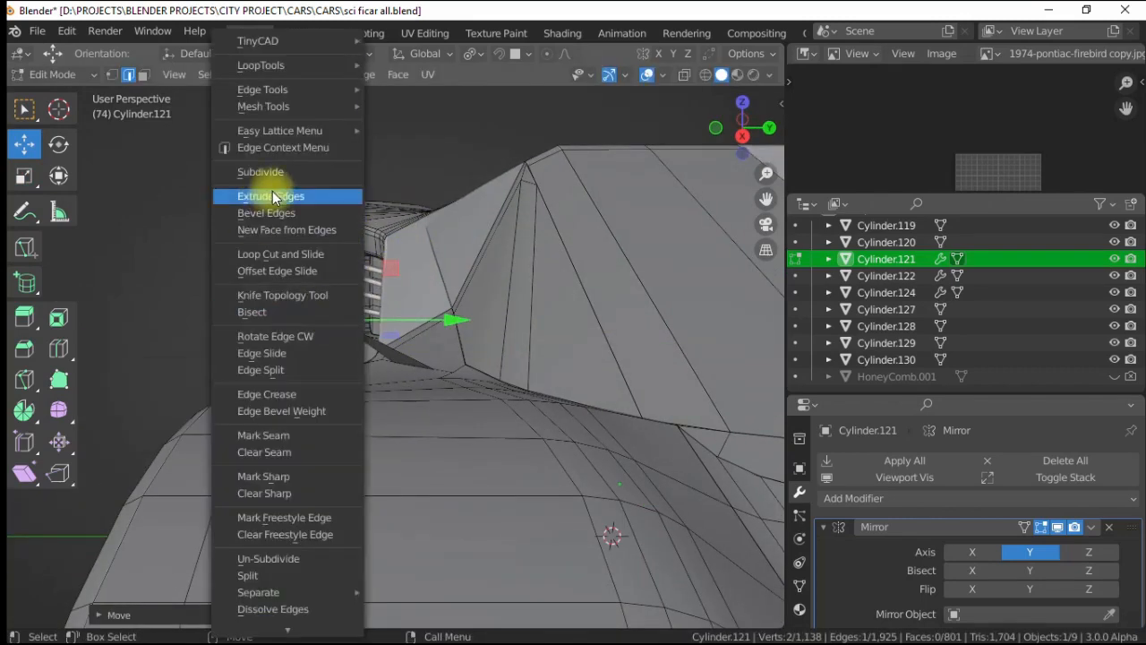
click(256, 192)
key(Escape)
- Move the new edge outward from the body and rotate the resulting mirror top face
alt+drag(256, 191, 340, 417)
key(g)
click(327, 340)
alt+drag(327, 340, 269, 287)
click(144, 74)
click(403, 295)
alt+drag(409, 277, 269, 224)
click(59, 145)
drag(466, 255, 469, 258)
alt+drag(469, 258, 350, 362)
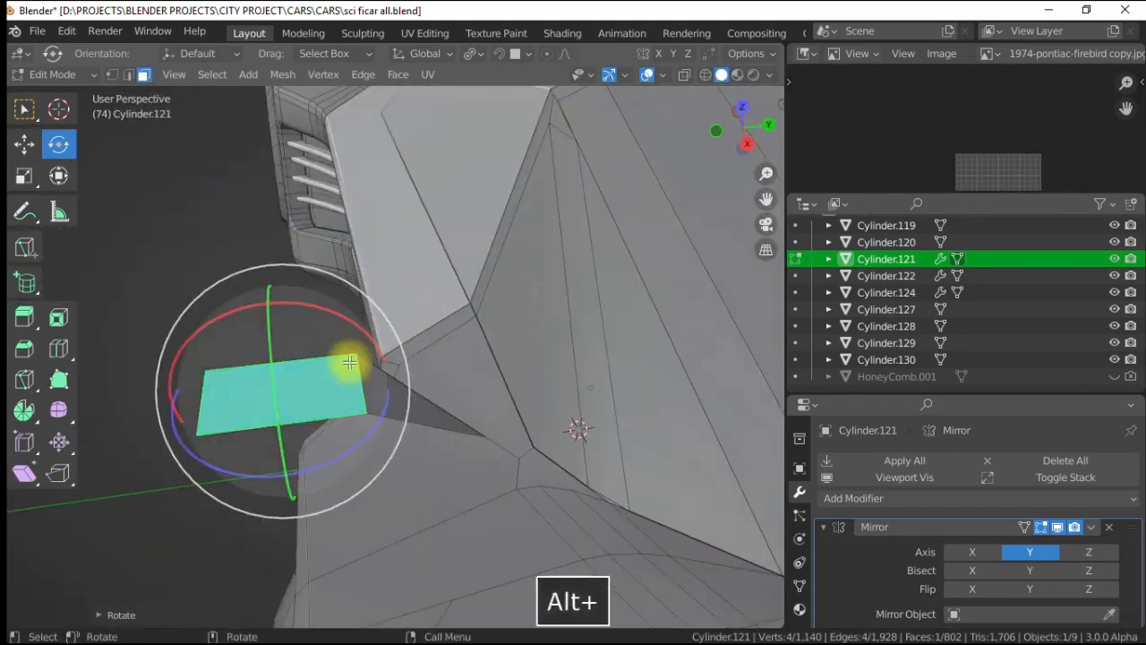
- Separate the mirror stem and top faces into their own object and open that object for mesh editing
click(411, 575)
key(Tab)
click(296, 402)
key(Tab)
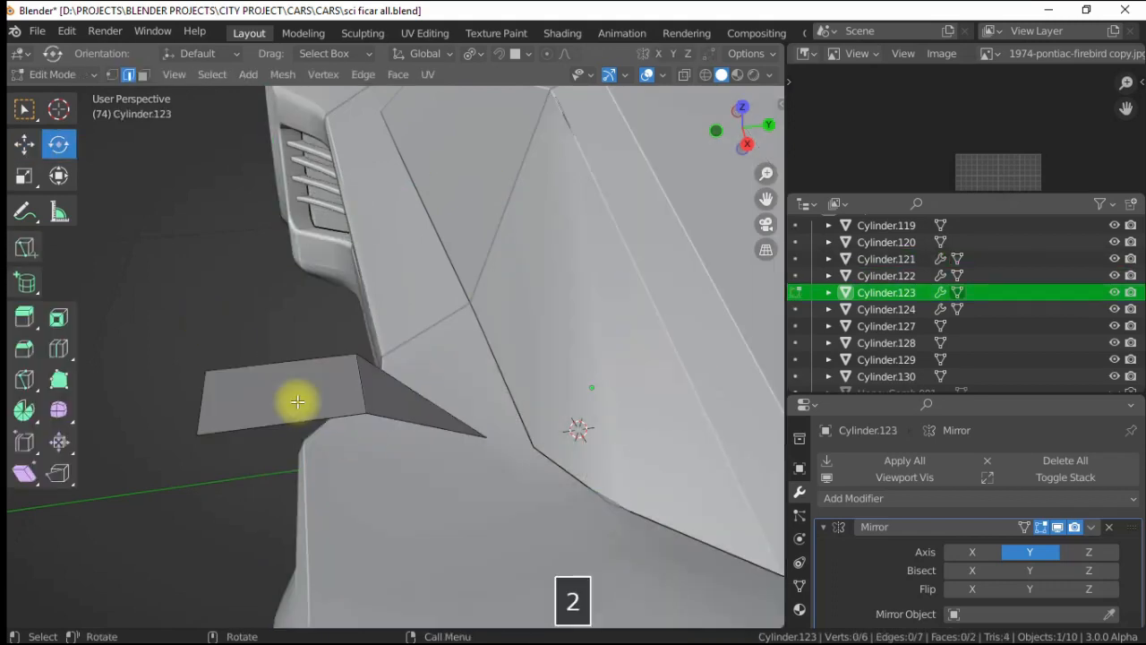
- Extrude the outer edge of the mirror's top face downward to form the housing's outer side
key(1)
alt+drag(296, 402, 368, 345)
alt+drag(569, 444, 263, 328)
click(128, 74)
click(321, 318)
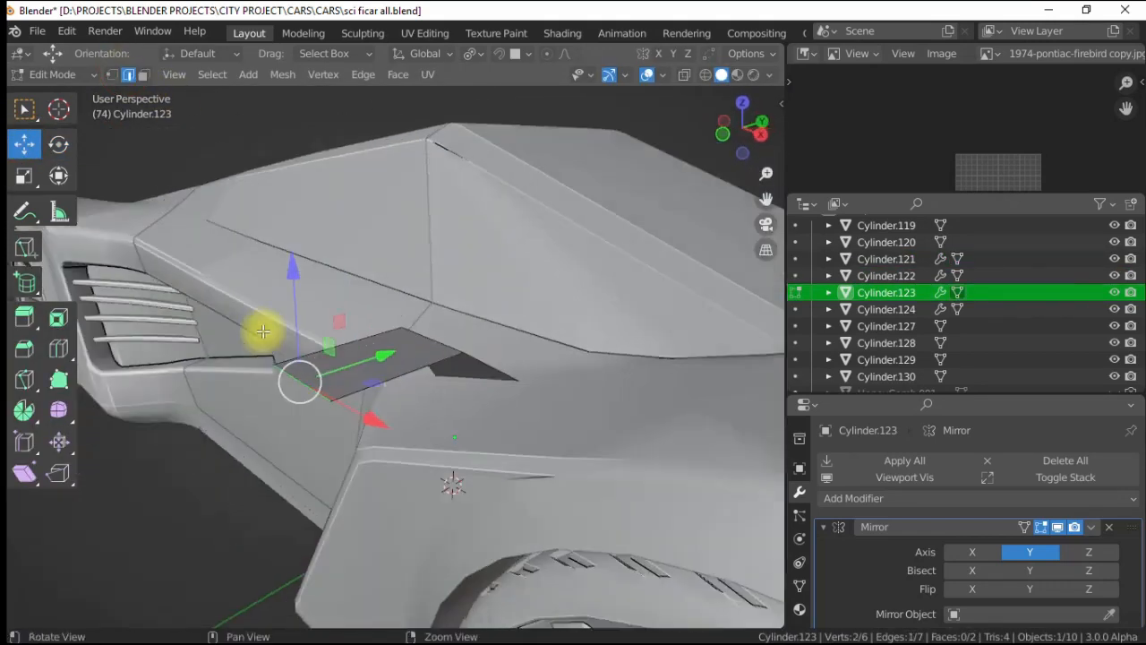
right_click(269, 332)
click(268, 332)
key(Escape)
- Extrude the open edge twice more to form the housing's underside and inner side, and reposition the last edge
right_click(205, 171)
click(205, 172)
key(Escape)
right_click(307, 192)
click(307, 191)
key(Escape)
alt+drag(307, 192, 397, 279)
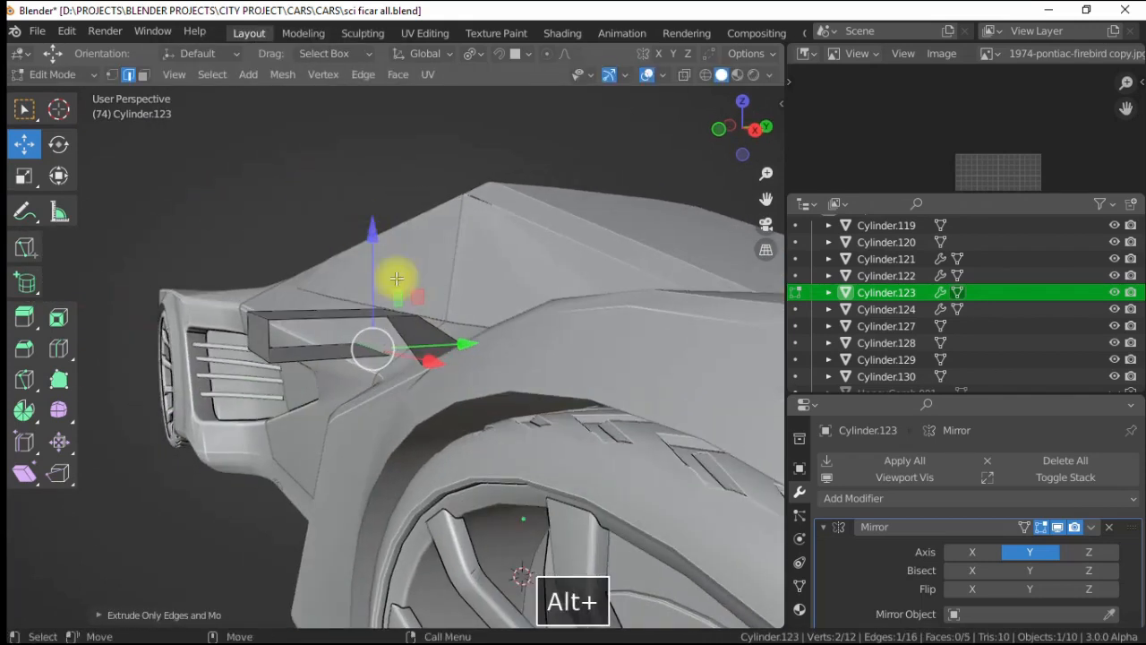
alt+drag(320, 300, 327, 324)
click(126, 80)
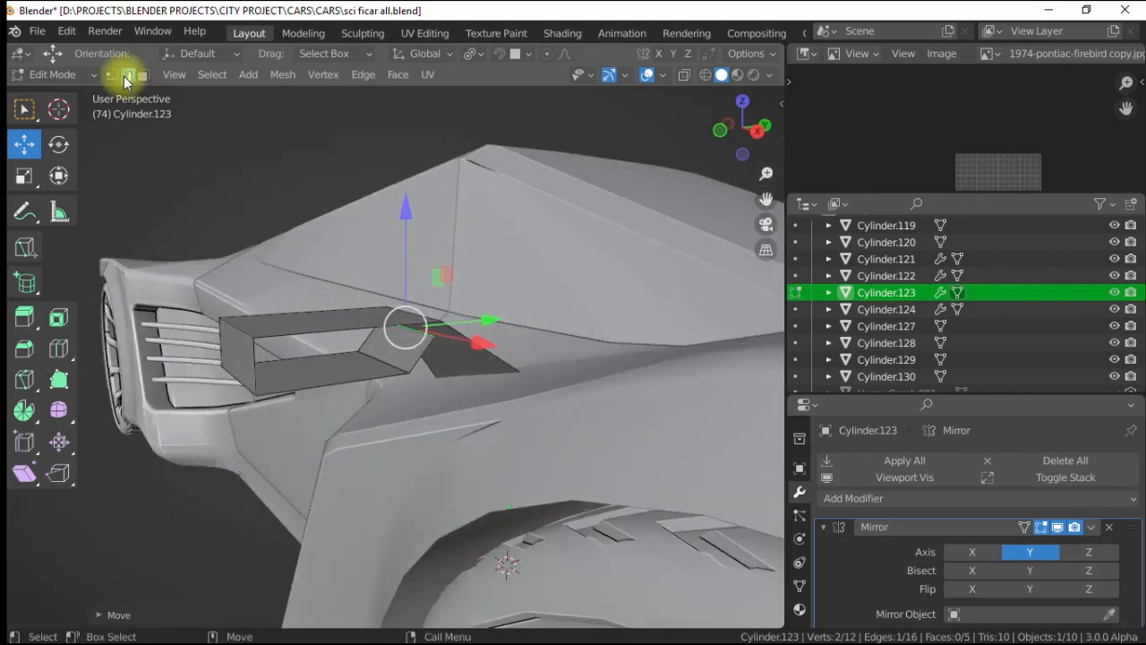
- Bevel the fold edges of the mirror strip with several segments to round the housing's corners
right_click(205, 188)
click(176, 195)
key(Escape)
alt+drag(175, 199, 281, 358)
right_click(233, 199)
key(Escape)
alt+drag(227, 216, 545, 317)
key(ctrl+b)
key(Escape)
alt+drag(477, 201, 137, 66)
key(alt+a)
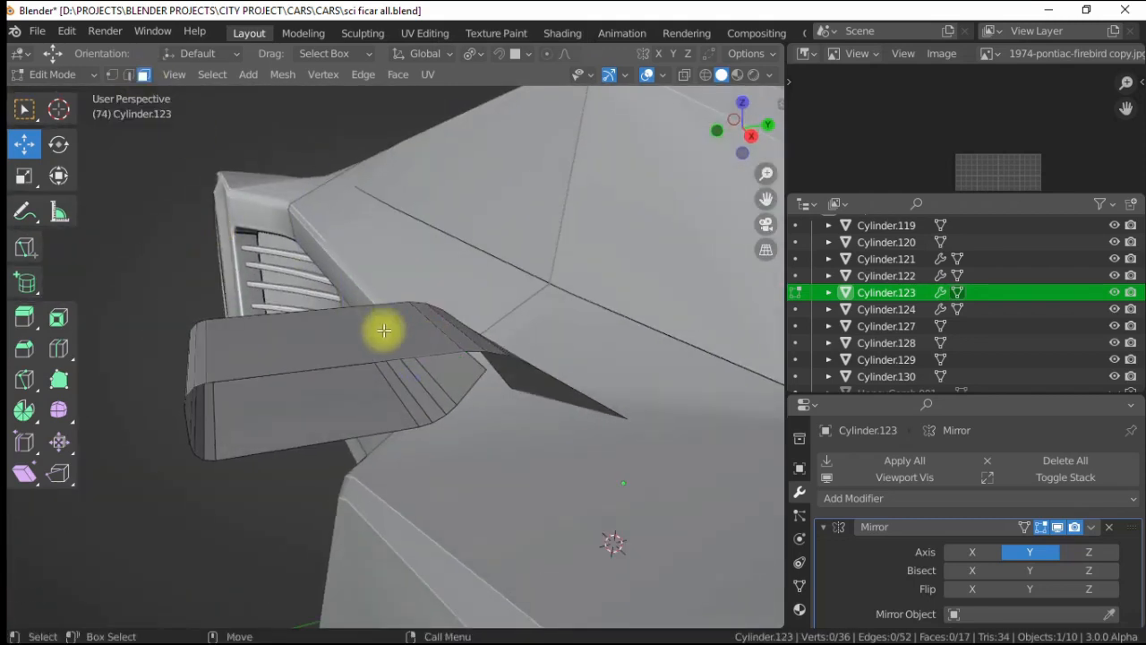
- Select the whole mirror strip and adjust its angle against the car body
alt+drag(446, 371, 383, 376)
key(alt+a)
alt+drag(222, 212, 447, 385)
key(bracketright)
right_click(340, 351)
alt+drag(286, 314, 394, 497)
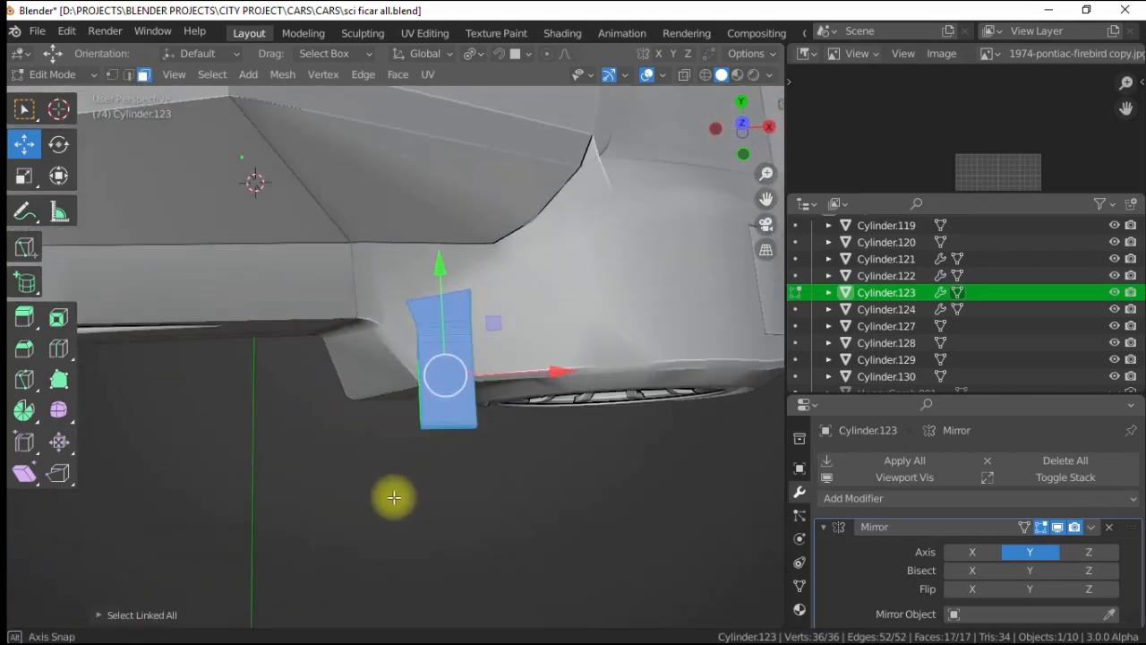
alt+drag(442, 438, 363, 343)
- Select all linked faces of the mirror strip and give them thickness to make a solid shell
key(3)
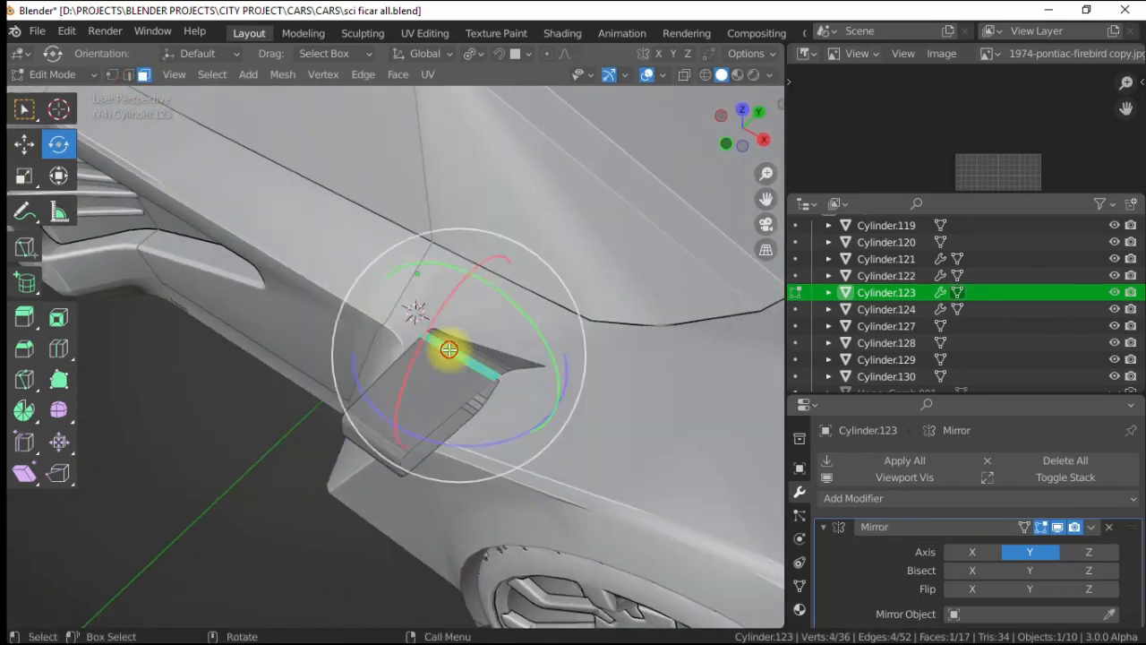
key(bracketright)
alt+drag(449, 350, 380, 300)
right_click(295, 299)
click(271, 343)
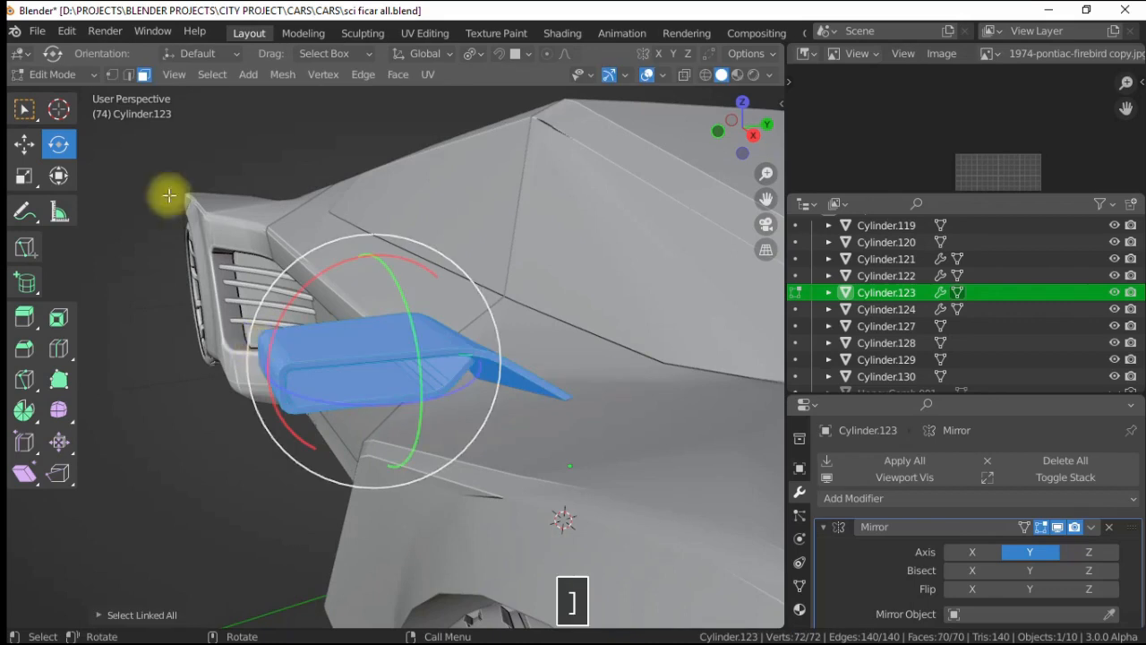
- Select the rim edge loops of the thickened mirror shell and bevel them
key(2)
alt+drag(169, 195, 333, 360)
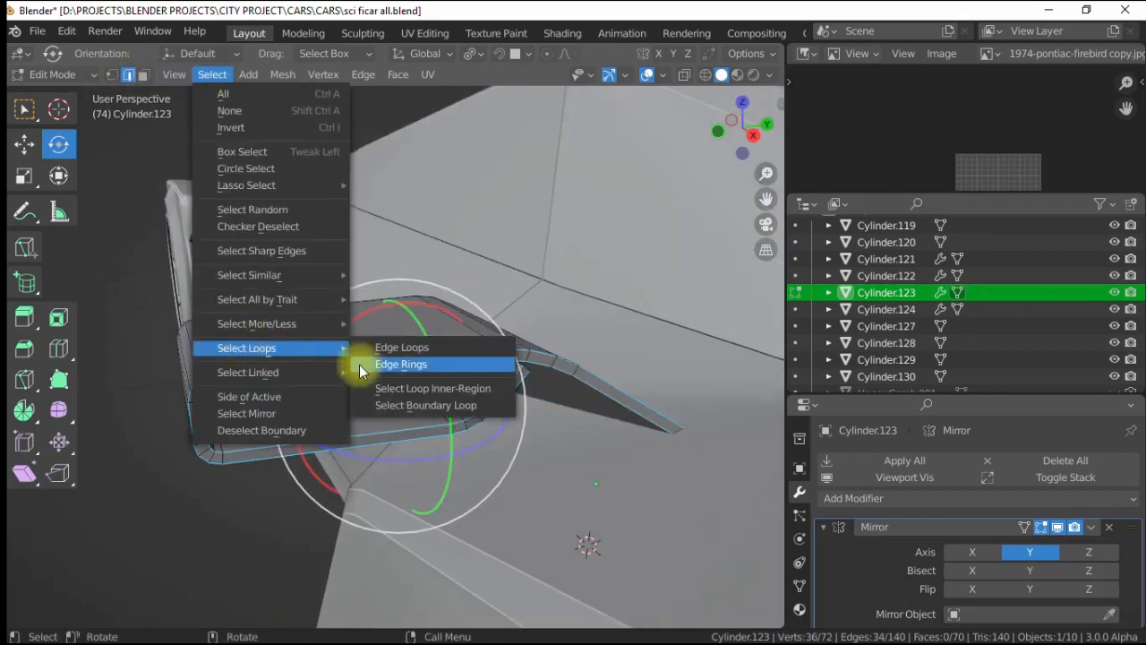
click(257, 213)
click(141, 464)
alt+drag(141, 465, 153, 200)
click(128, 97)
alt+drag(215, 228, 460, 408)
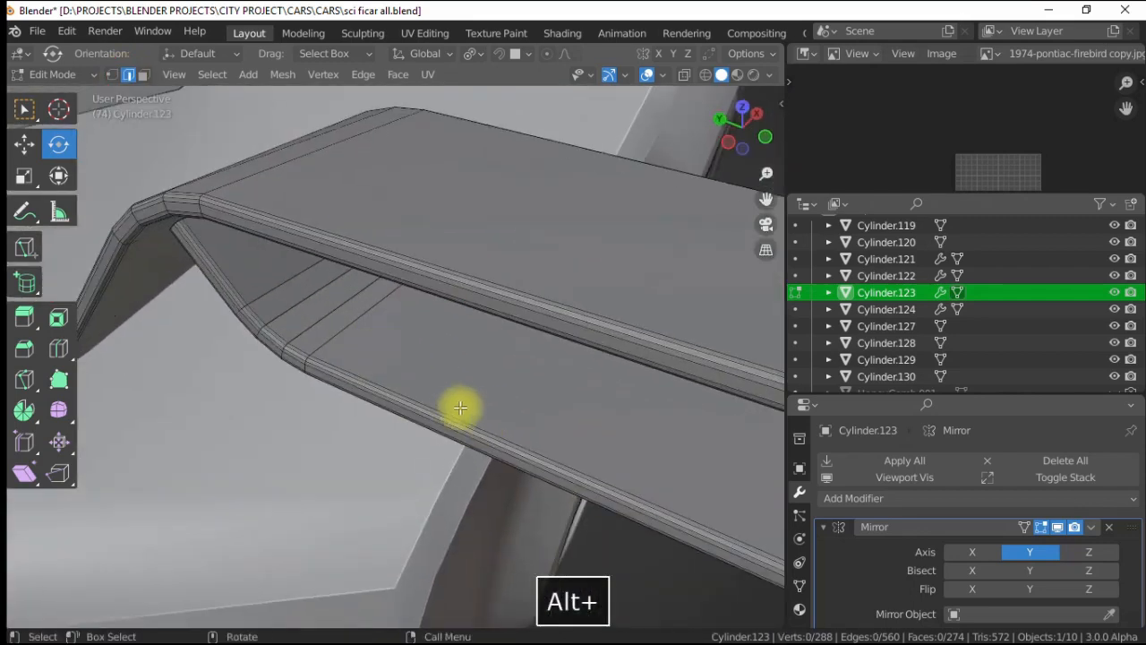
- Select the inner rim edges around the mirror housing's rear opening and fill them with a face
alt+drag(226, 268, 268, 243)
ctrl+shift+click(601, 424)
alt+drag(600, 424, 637, 285)
ctrl+shift+click(686, 335)
alt+drag(540, 343, 240, 284)
ctrl+shift+click(630, 263)
click(128, 74)
alt+drag(667, 394, 644, 430)
alt+drag(96, 570, 401, 352)
key(f)
- Close the mirror housing's front opening with a face, show the material slots and select the rear mirror face
alt+drag(612, 369, 686, 425)
scroll(686, 424, down, 5)
click(573, 412)
alt+drag(573, 412, 241, 215)
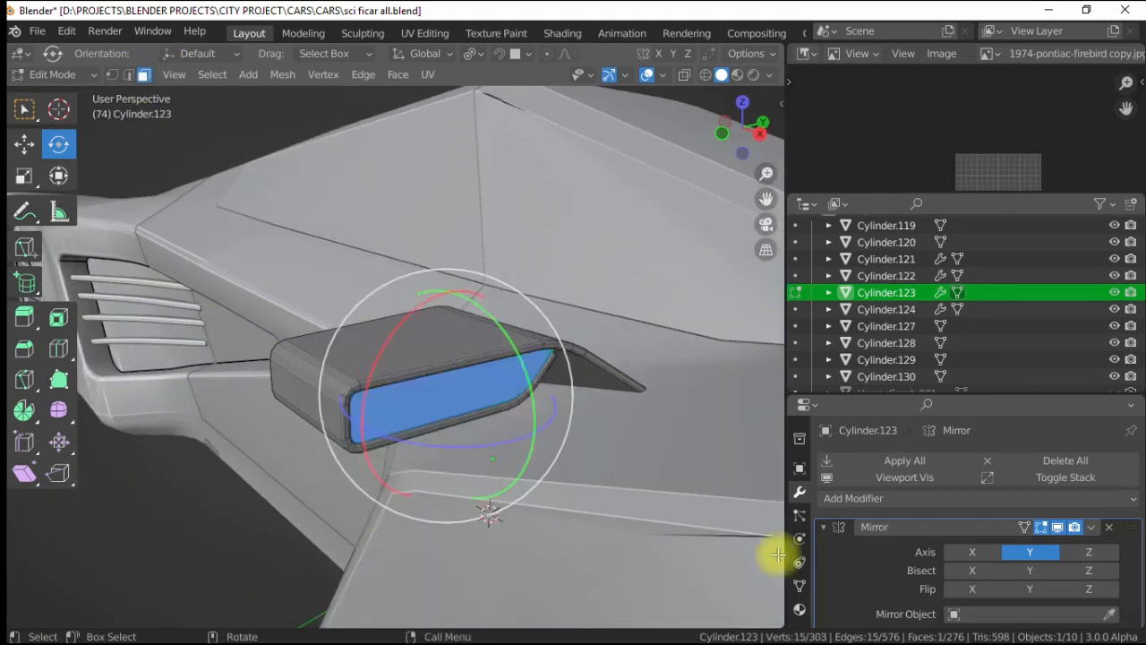
click(800, 608)
alt+drag(385, 378, 537, 369)
click(479, 357)
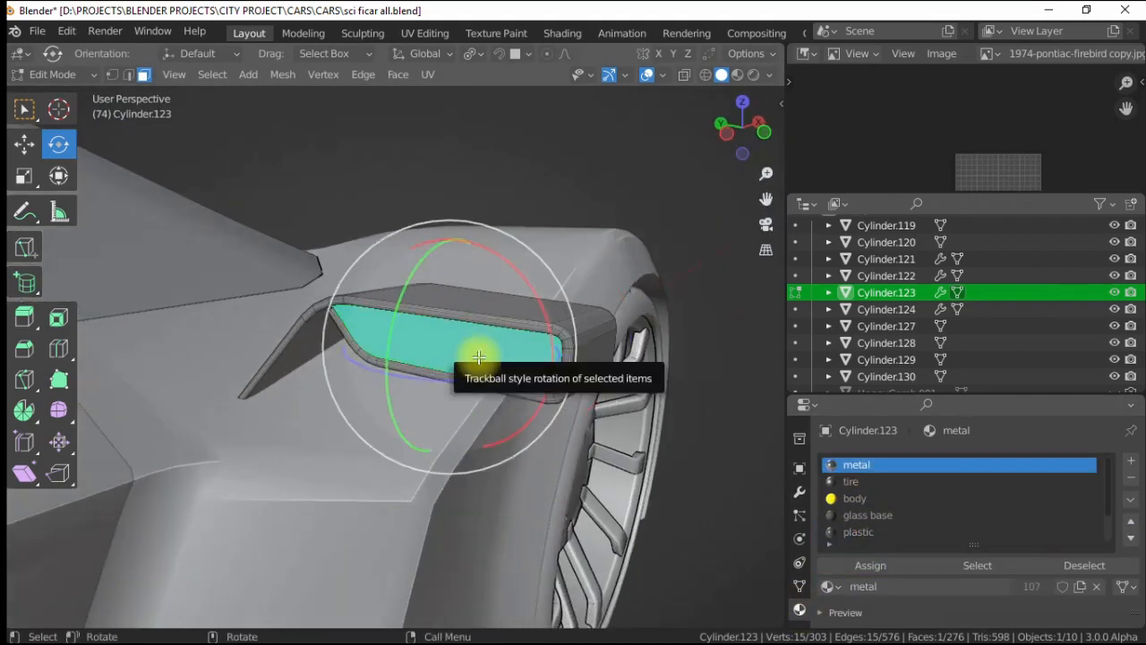
- Give the rear mirror face the "mirror" material, leave mesh editing and select the side mirror in rendered shading
click(831, 587)
text(m)
click(859, 430)
key(Tab)
mouse_move(486, 402)
alt+mouse_down()
mouse_move(291, 349)
mouse_move(362, 379)
mouse_move(333, 367)
alt+mouse_up()
click(754, 76)
click(430, 179)
scroll(376, 358, down, 5)
click(400, 344)
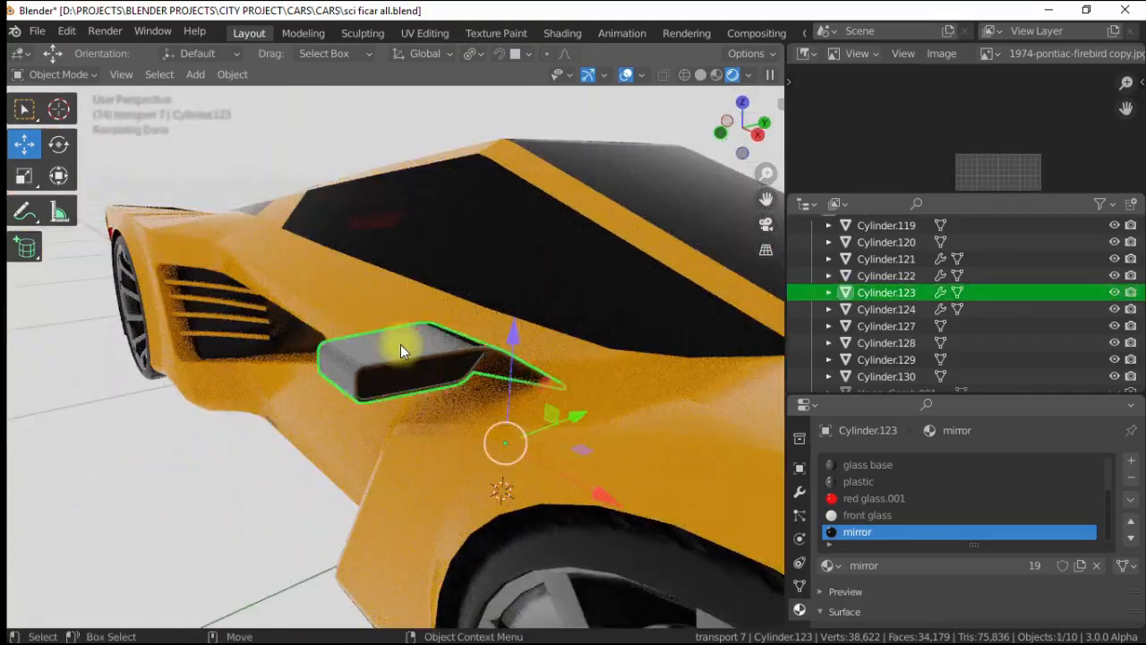
- Select all linked faces of the side mirror and assign the "body" material to them
key(3)
click(400, 344)
key(])
key(Tab)
- Select the side mirror's rear face and assign it its own material in place of the body material
scroll(397, 437, down, 5)
alt+drag(397, 437, 448, 367)
scroll(493, 441, up, 4)
click(427, 329)
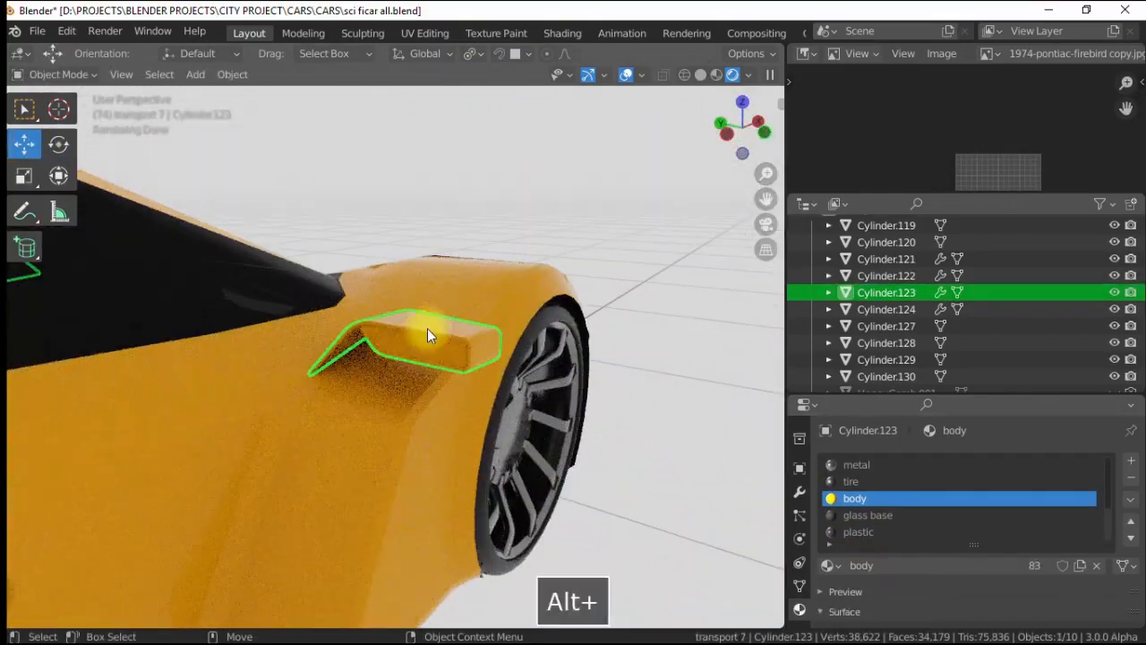
key(Tab)
key(2)
click(428, 335)
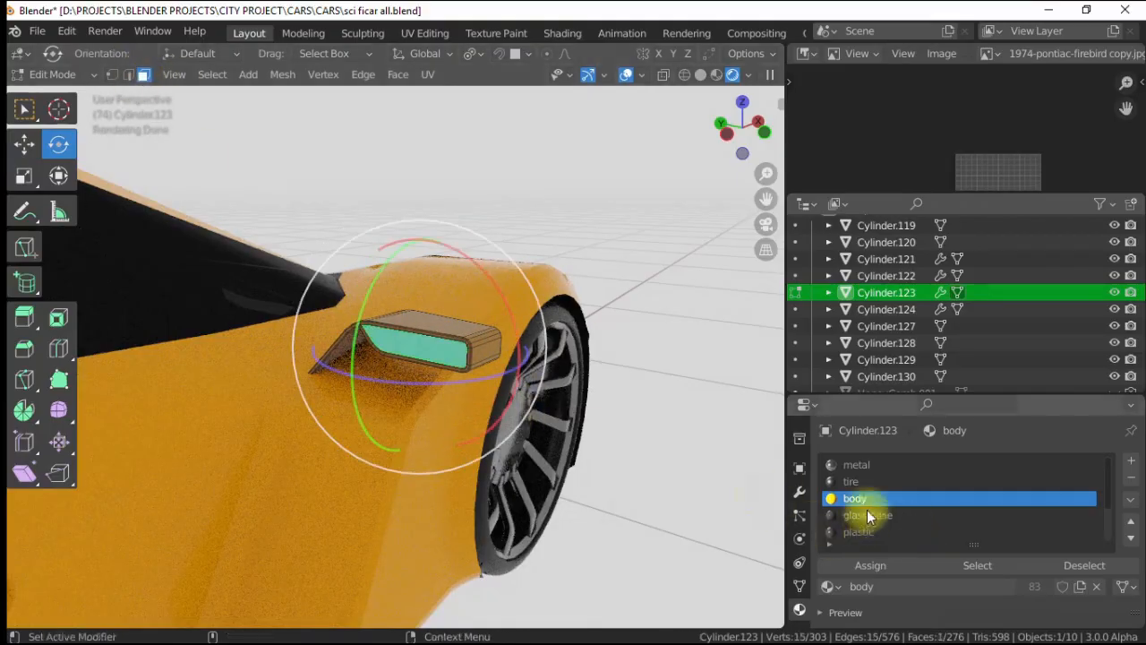
click(871, 568)
- Give the mirror housing's front face the "plastic" material and switch the viewport to solid shading
alt+drag(474, 417, 533, 330)
scroll(533, 330, down, 4)
alt+drag(698, 347, 573, 372)
scroll(445, 388, up, 4)
alt+drag(445, 389, 422, 390)
click(424, 390)
click(701, 75)
mouse_move(332, 363)
alt+mouse_down()
mouse_move(282, 367)
mouse_move(275, 347)
mouse_move(543, 391)
alt+mouse_up()
- Select the mirror housing's front face and move it slightly along the car's length within its rim
click(182, 172)
click(24, 144)
click(299, 336)
drag(719, 414, 763, 427)
alt+drag(752, 421, 489, 316)
- Knife-cut a line lengthwise across the mirror housing's front face and bevel the cut edge into a narrow strip
click(58, 348)
mouse_move(191, 373)
alt+mouse_down()
mouse_move(203, 374)
mouse_move(187, 360)
alt+mouse_up()
click(24, 377)
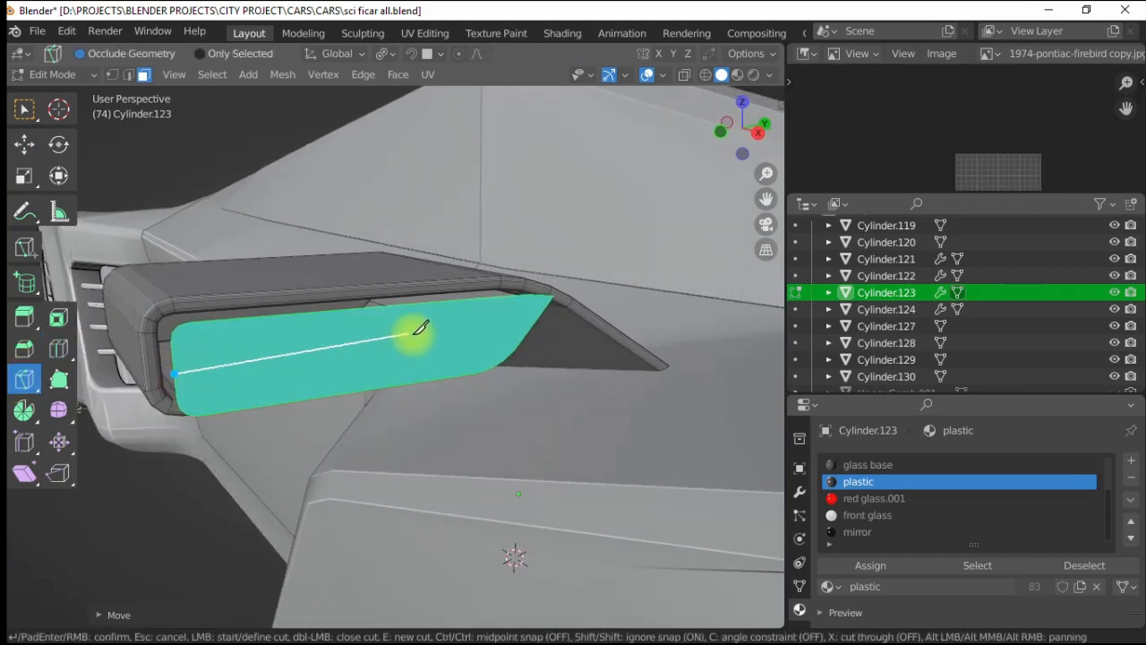
key(ctrl+b)
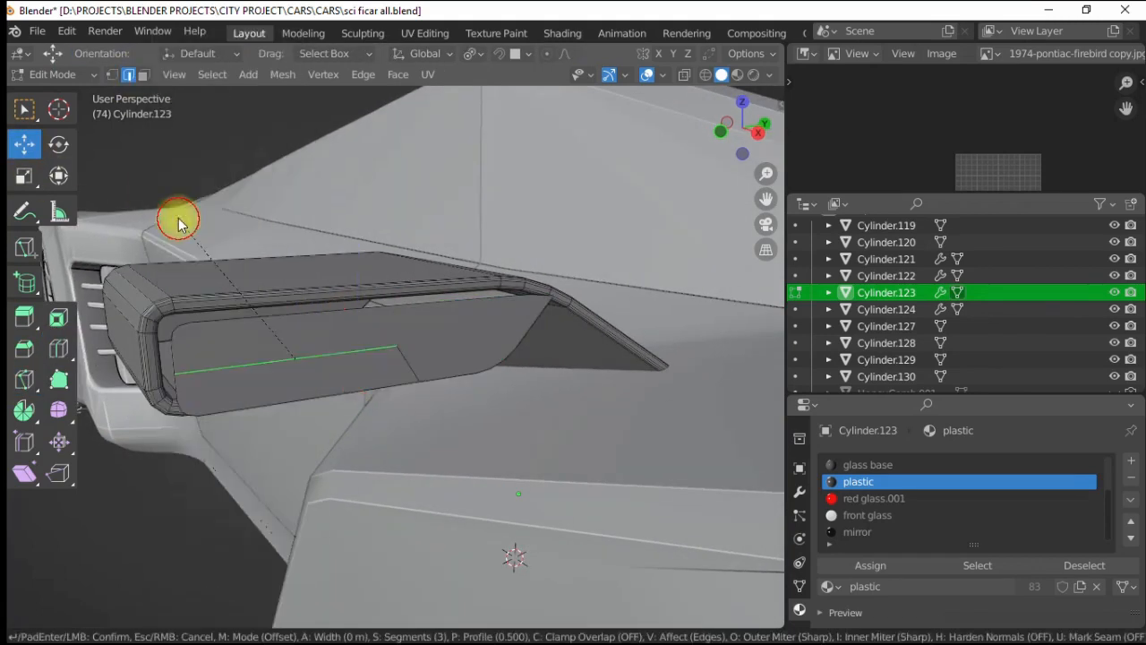
click(136, 614)
drag(248, 369, 213, 369)
click(167, 281)
- Select and clean up the narrow strip on the mirror housing's front face, undoing the stray change
click(145, 75)
mouse_move(288, 334)
alt+mouse_down()
mouse_move(329, 341)
mouse_move(295, 324)
alt+mouse_up()
right_click(193, 568)
click(179, 557)
alt+drag(343, 378, 378, 343)
shift+click(385, 324)
shift+click(379, 344)
shift+drag(430, 393, 395, 350)
key(ctrl+z)
scroll(404, 389, up, 3)
click(371, 313)
scroll(358, 312, down, 4)
alt+drag(316, 310, 396, 312)
drag(464, 401, 187, 363)
scroll(277, 361, up, 1)
- Select the edges around the narrow strip and the housing's front rim and bevel them
click(344, 350)
key(])
shift+click(350, 377)
shift+click(350, 322)
right_click(352, 333)
click(301, 213)
click(290, 212)
key(])
click(129, 74)
right_click(344, 300)
click(282, 213)
click(276, 207)
click(103, 616)
click(252, 272)
drag(439, 377, 435, 376)
- Extrude the narrow strip face along its normal and shrink it to form a recessed light slot
right_click(265, 392)
click(205, 389)
click(256, 404)
key(alt+s)
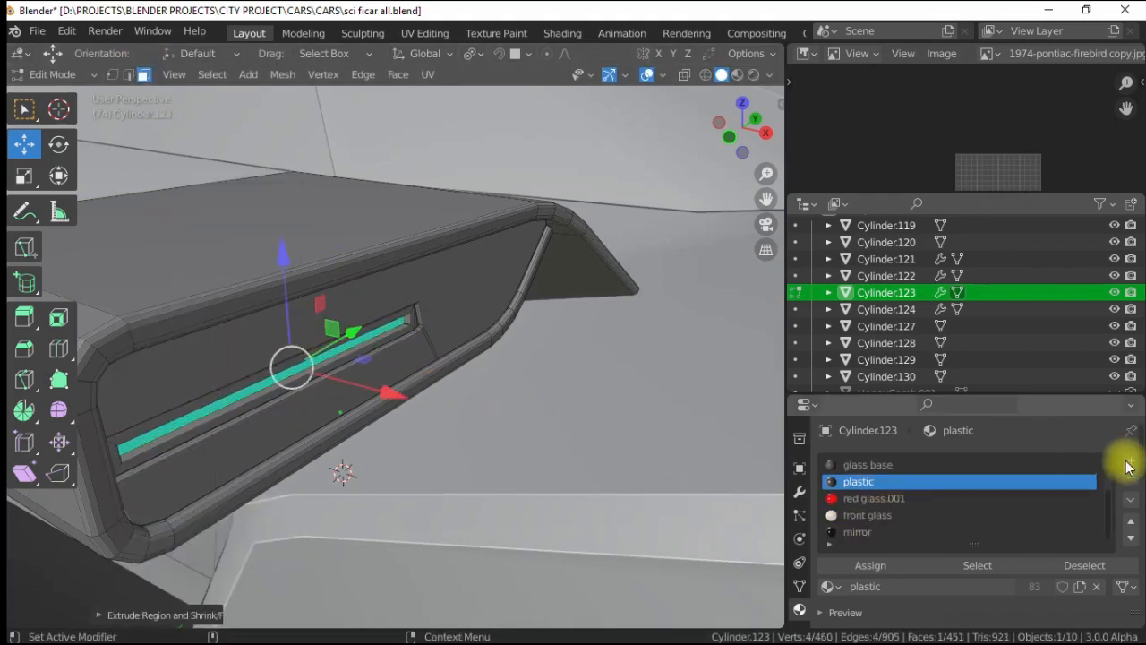
- Assign a new "front light.001" material slot to the slot face and check the mirror in rendered shading
click(1129, 462)
click(829, 587)
text(f)
click(866, 463)
key(4)
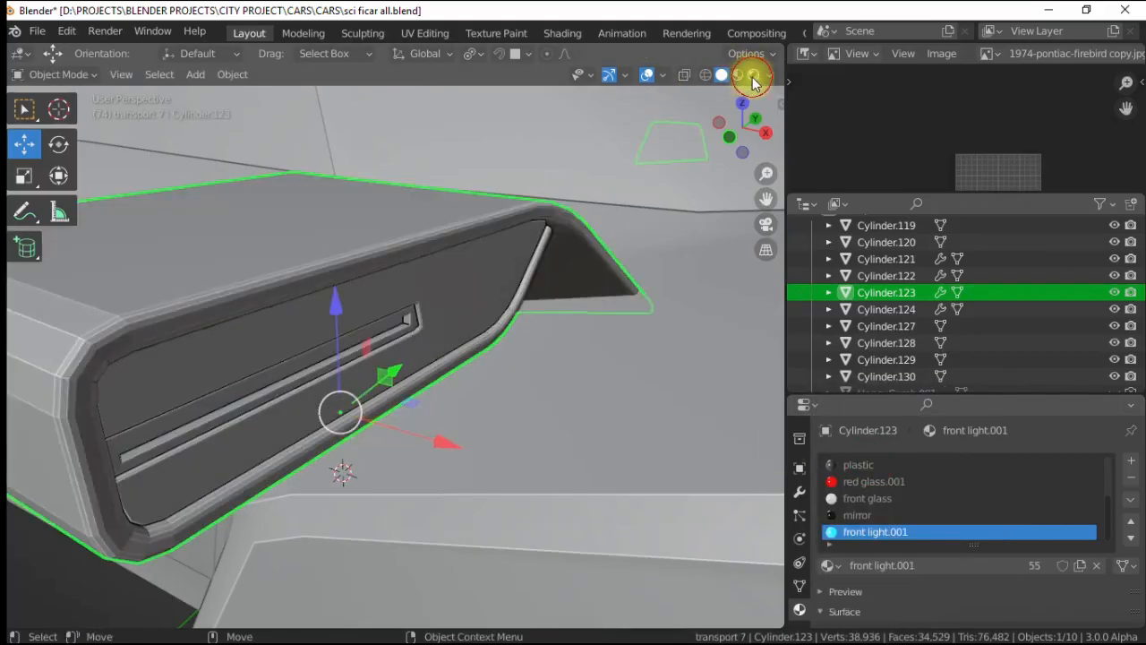
click(754, 75)
mouse_move(376, 394)
alt+mouse_down()
mouse_move(468, 353)
mouse_move(313, 351)
mouse_move(431, 386)
alt+mouse_up()
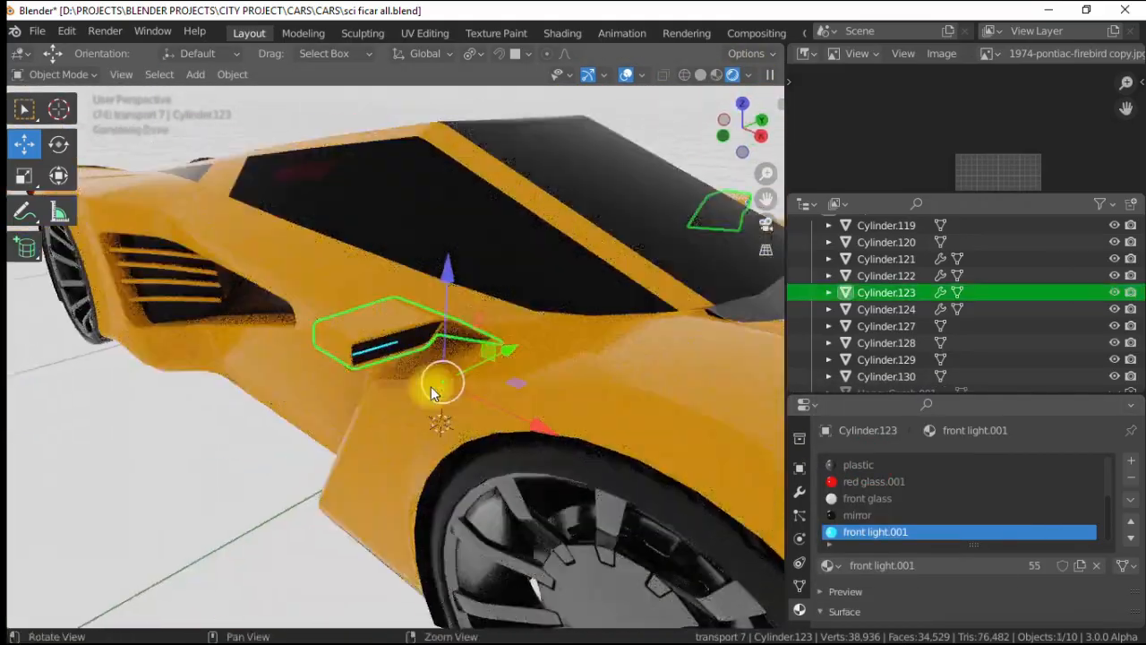
scroll(431, 386, down, 5)
- Apply all modifiers on the side mirror and join it with another part of the car
click(800, 492)
click(900, 460)
alt+drag(448, 596, 451, 524)
shift+click(435, 517)
right_click(315, 388)
click(312, 359)
- Select the linked faces of the angled front light strip on the car body and separate them into their own object
mouse_move(313, 360)
alt+mouse_down()
mouse_move(335, 343)
mouse_move(321, 252)
mouse_move(441, 343)
mouse_move(351, 209)
mouse_move(345, 388)
mouse_move(353, 352)
mouse_move(215, 272)
alt+mouse_up()
scroll(215, 271, up, 4)
click(700, 75)
click(420, 385)
alt+drag(419, 385, 442, 367)
key(Tab)
key(3)
scroll(383, 297, up, 2)
click(361, 287)
key(bracketright)
key(shift+f)
right_click(442, 367)
mouse_move(290, 575)
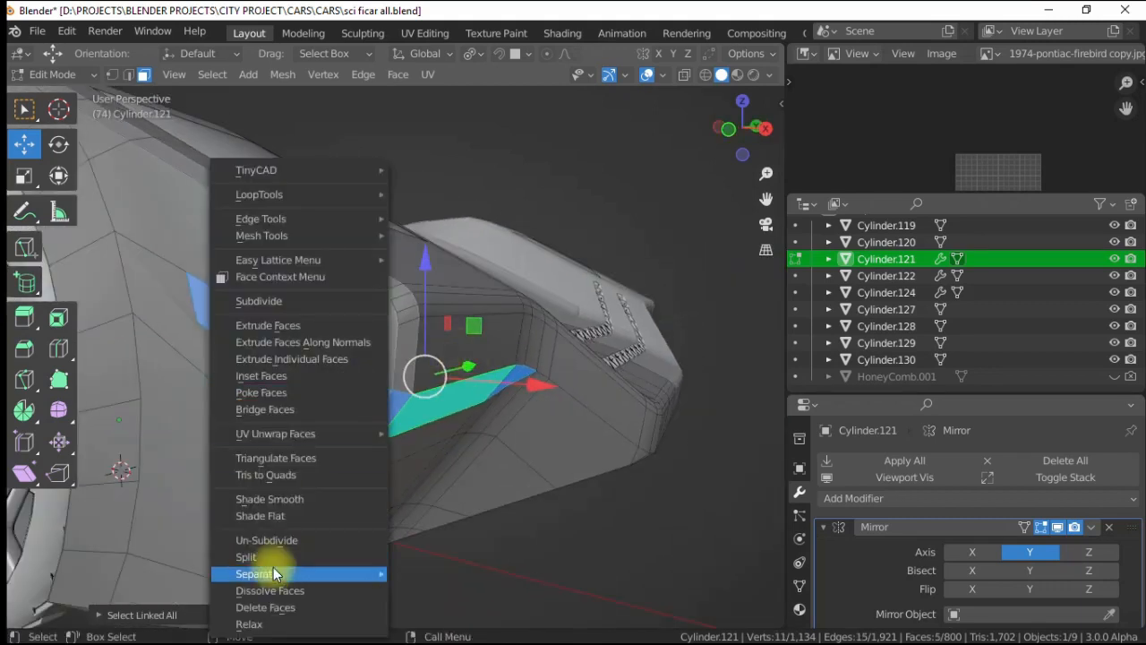
click(429, 567)
- Isolate the separated front light strip, knife-cut it lengthwise and select its upper band of faces
key(Tab)
key(KP_Divide)
scroll(287, 306, up, 4)
alt+drag(309, 304, 289, 276)
key(Tab)
key(3)
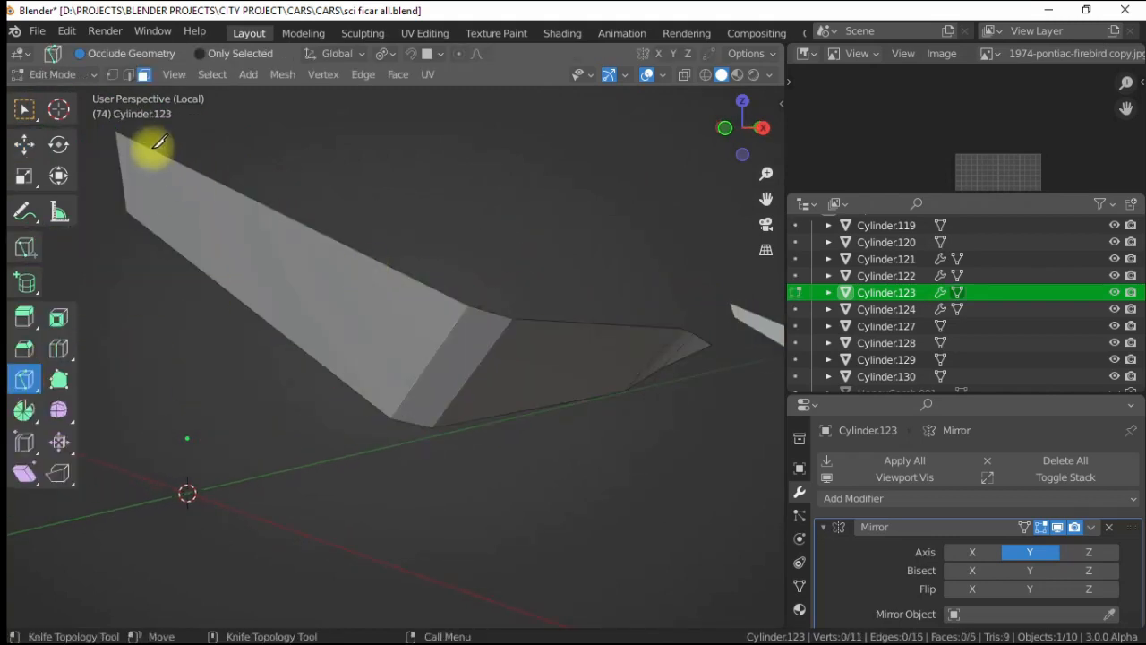
alt+drag(438, 347, 412, 333)
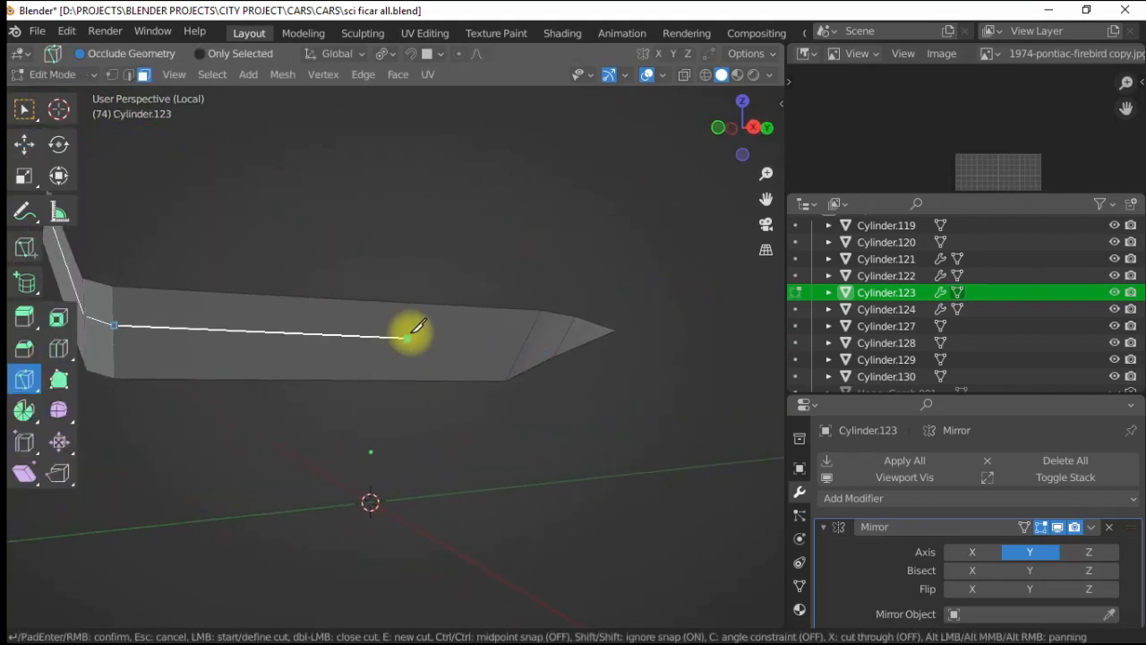
click(28, 149)
alt+drag(250, 304, 294, 330)
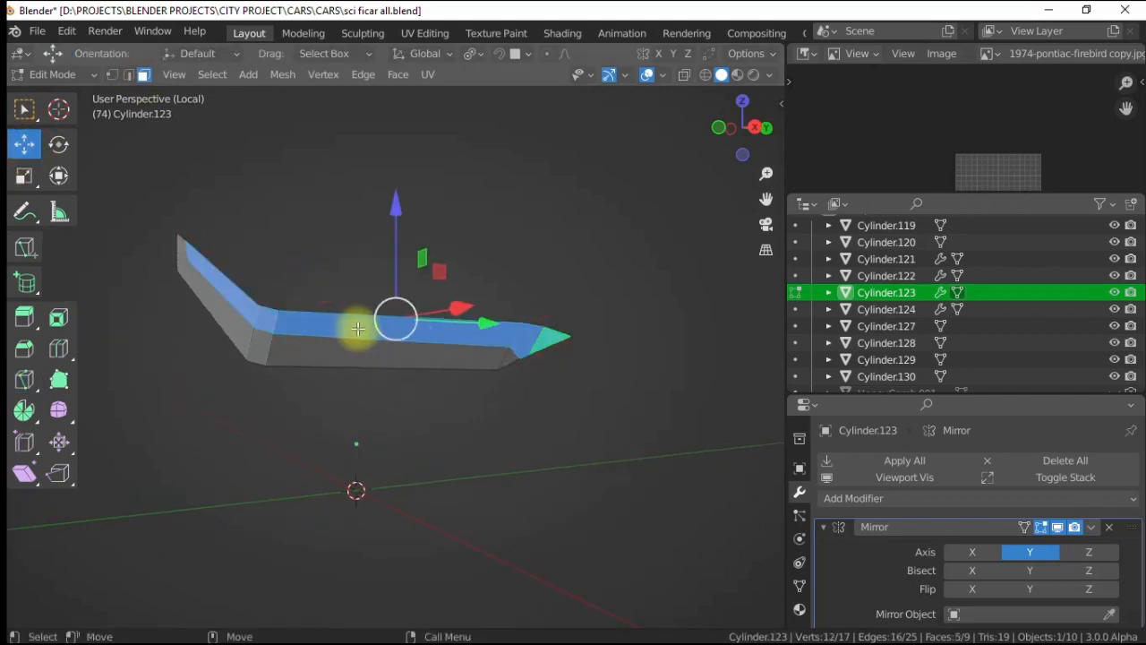
- Return to the full car view and duplicate the upper band of front light faces in place
key(KP_Divide)
click(470, 380)
key(ctrl+l)
alt+drag(470, 379, 439, 376)
key(shift+d)
key(Escape)
- Give the duplicated front light band the "front light.001" material and move it slightly off the surface
click(799, 609)
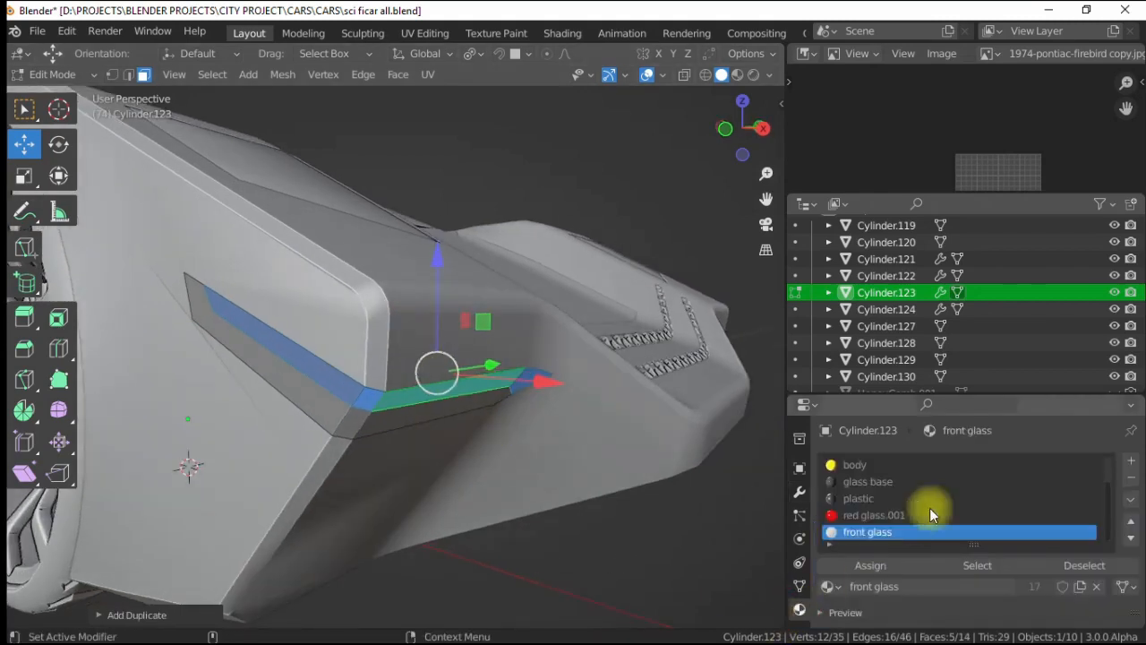
click(829, 586)
click(858, 464)
drag(536, 384, 533, 388)
- Leave mesh editing and examine the glowing front light strip in rendered shading
click(753, 75)
alt+drag(439, 235, 366, 243)
key(4)
scroll(319, 290, down, 3)
click(317, 289)
alt+drag(317, 289, 412, 376)
scroll(413, 382, up, 3)
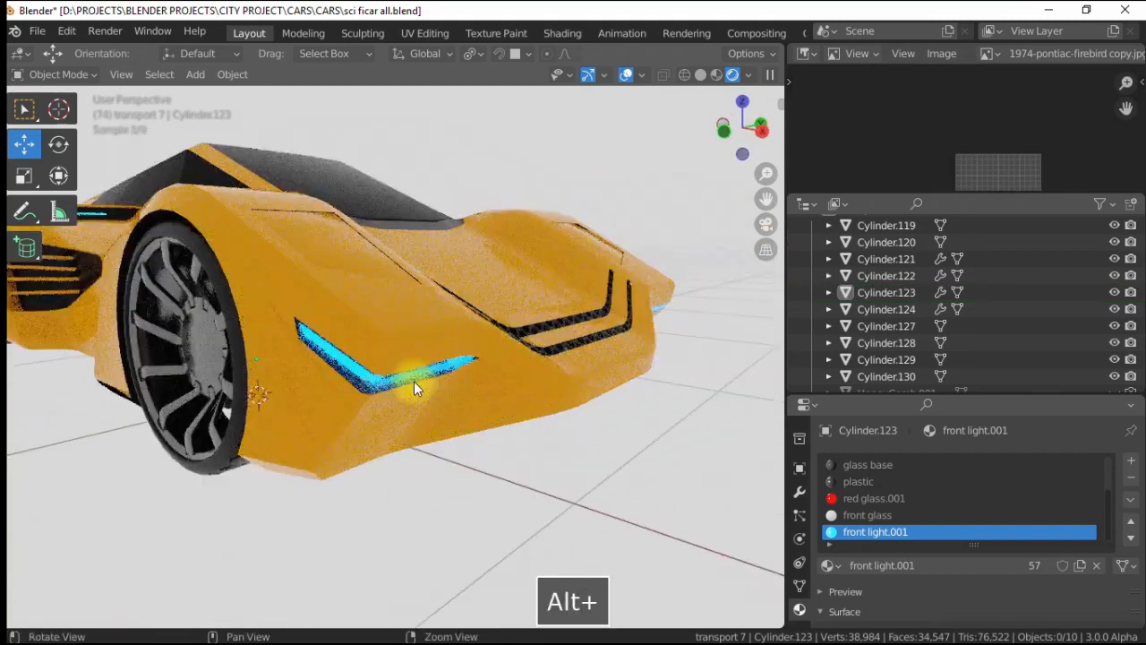
- Select the front light strip, undo its accidental move and apply all its modifiers
click(700, 75)
scroll(273, 380, up, 1)
click(343, 363)
click(753, 75)
mouse_move(305, 376)
mouse_down()
mouse_move(331, 383)
mouse_move(317, 418)
mouse_up()
key(ctrl+z)
click(802, 493)
click(870, 462)
scroll(503, 436, down, 1)
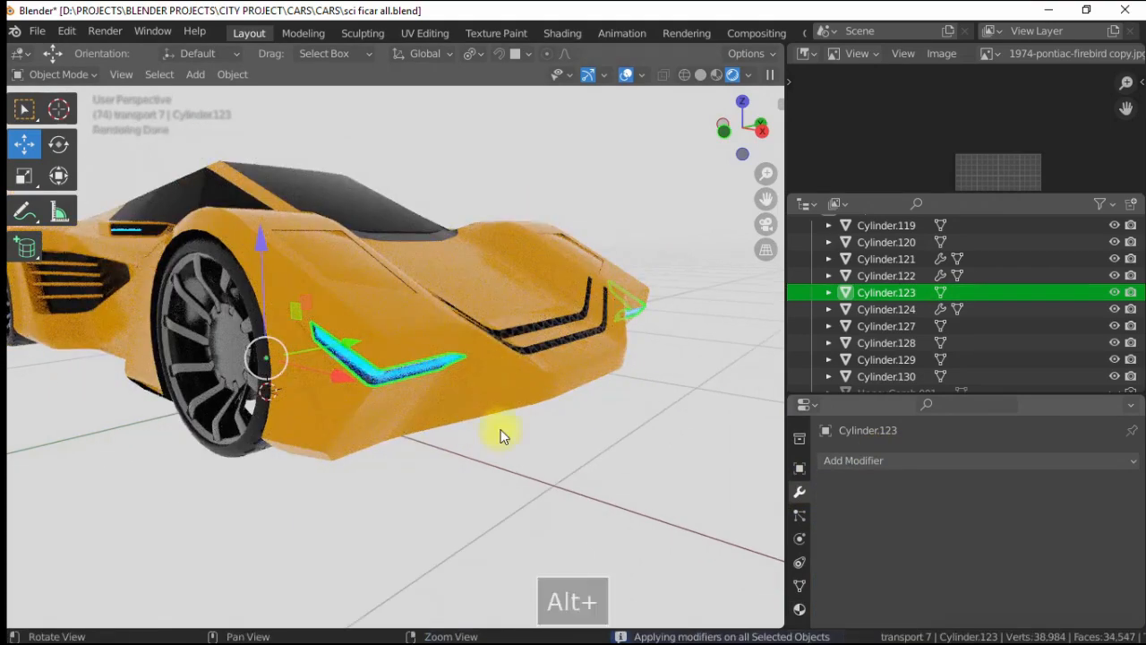
- Add another car part to the front light selection and join them into one object
scroll(501, 435, down, 3)
alt+drag(501, 435, 491, 367)
shift+click(491, 418)
right_click(491, 418)
click(360, 359)
click(258, 241)
- Select the linked faces of the strip along the windshield's base and separate them from the car body
alt+drag(258, 241, 498, 342)
click(497, 342)
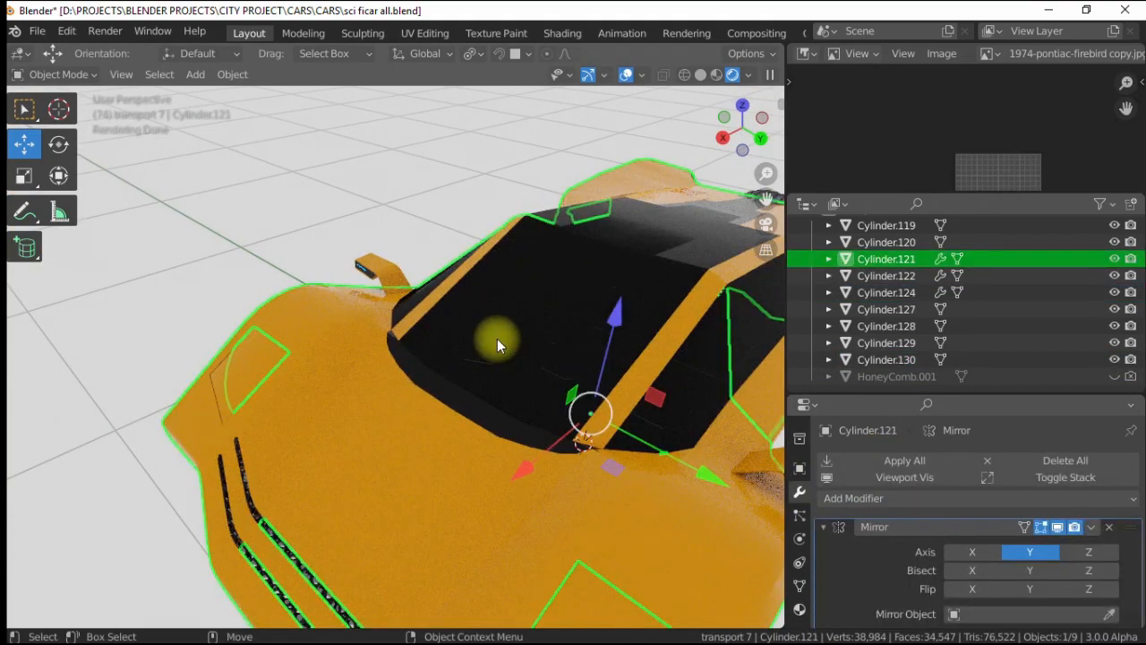
click(700, 76)
mouse_move(425, 269)
alt+mouse_down()
mouse_move(396, 304)
mouse_move(519, 302)
alt+mouse_up()
scroll(404, 326, up, 3)
key(Tab)
key(3)
click(404, 327)
key(ctrl+l)
right_click(484, 344)
mouse_move(397, 450)
click(564, 445)
- Open the separated windshield-base strip for face editing and knife-cut lines along its length
key(4)
alt+middle_drag(480, 373, 439, 497)
click(493, 328)
scroll(492, 354, up, 3)
key(3)
alt+drag(492, 368, 373, 380)
scroll(116, 367, up, 2)
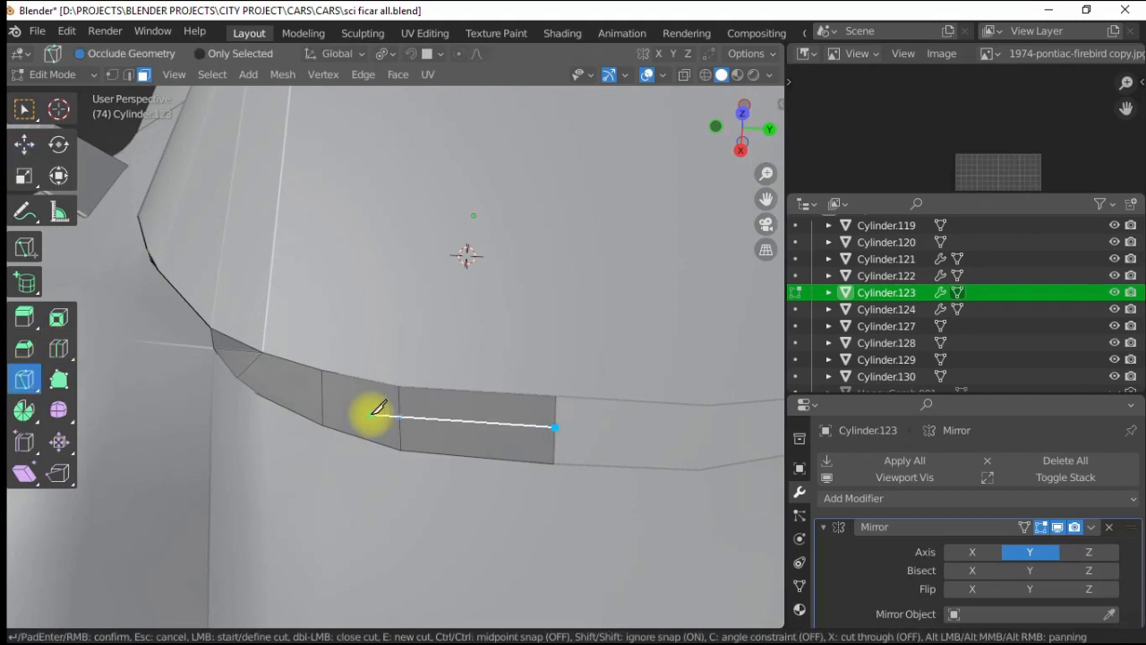
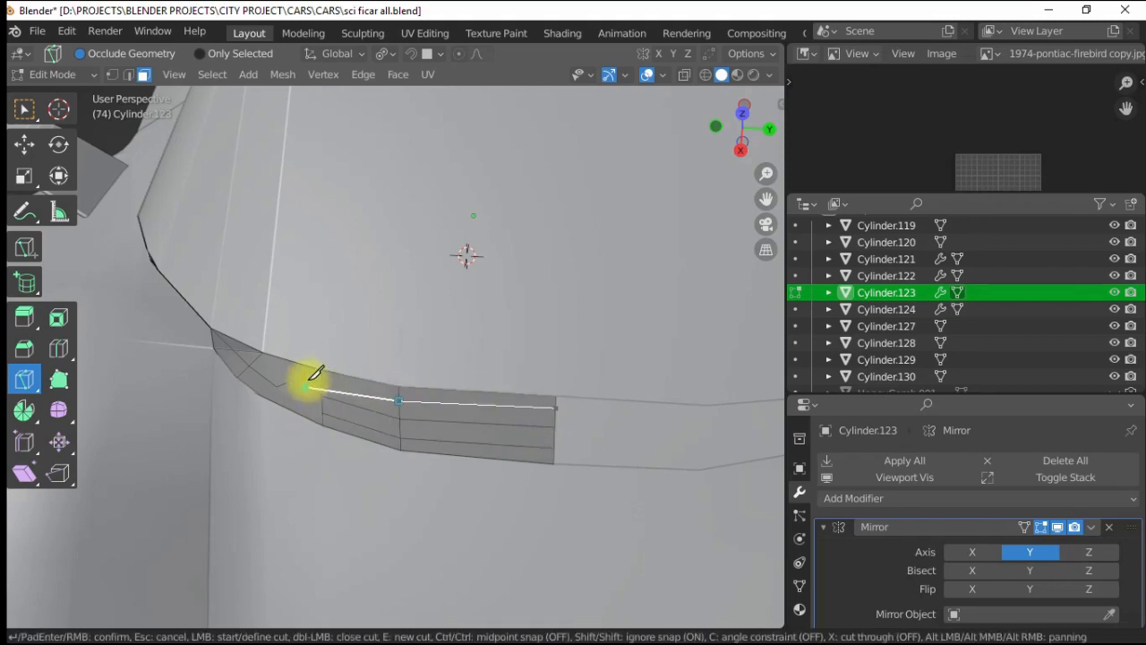
- Bevel the windshield-base strip's cross edge and the knife-cut lines running along its length
key(ctrl+b)
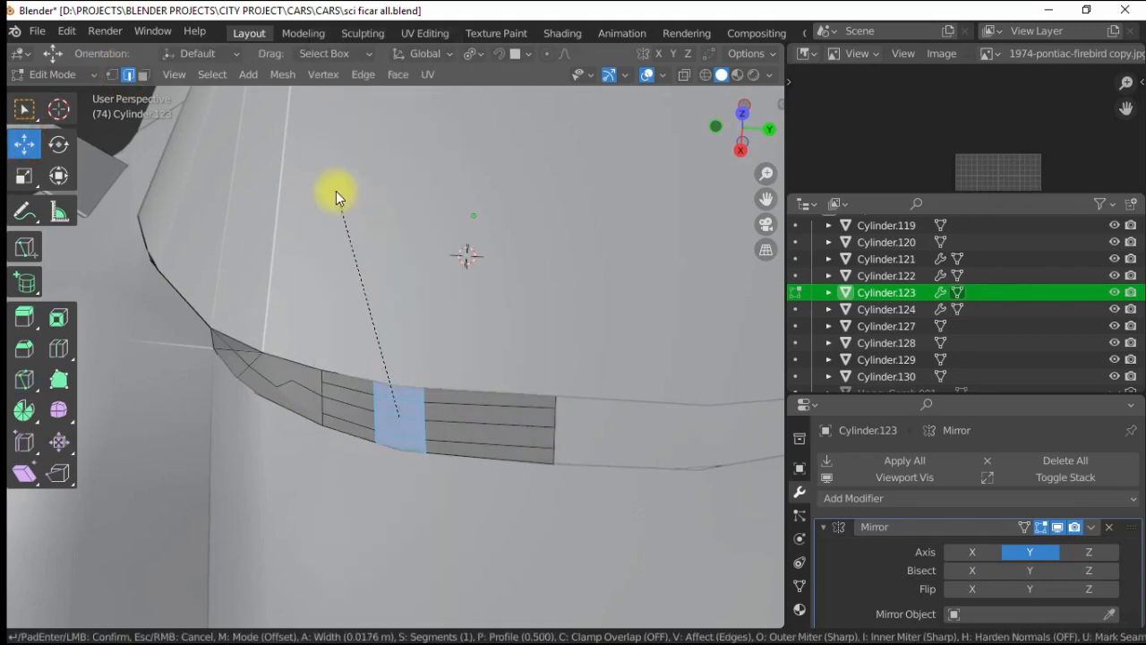
right_click(399, 404)
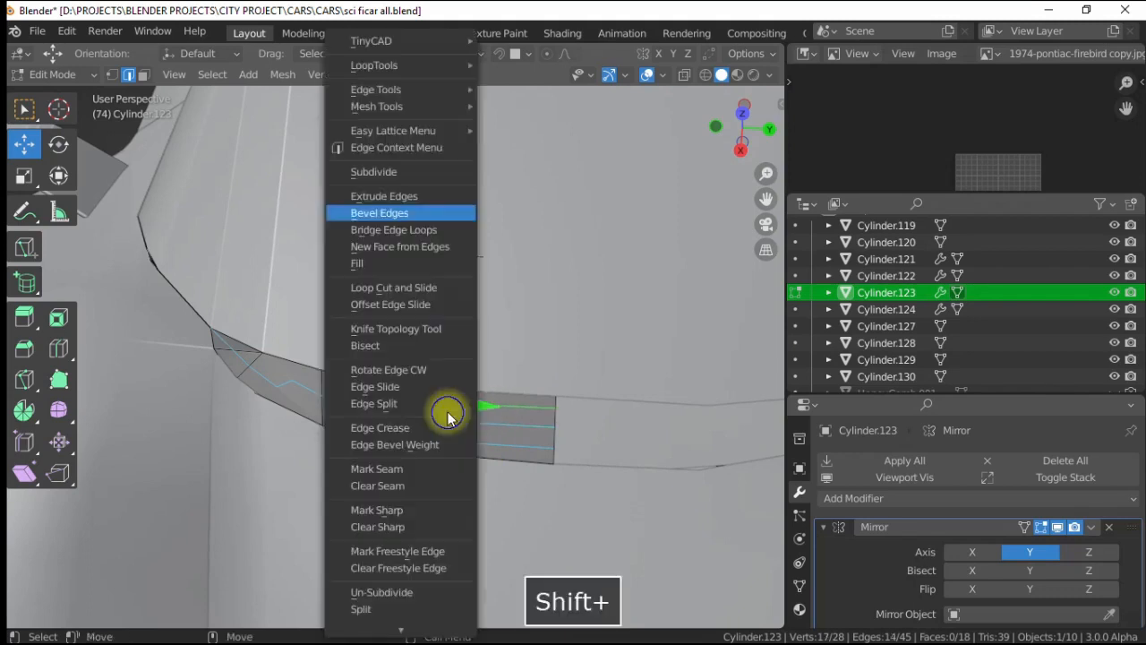
click(379, 208)
click(379, 208)
alt+right_drag(496, 443, 458, 404)
alt+drag(458, 405, 543, 320)
- Apply all modifiers of the windshield-base strip and reopen it for face editing with see-through display
key(4)
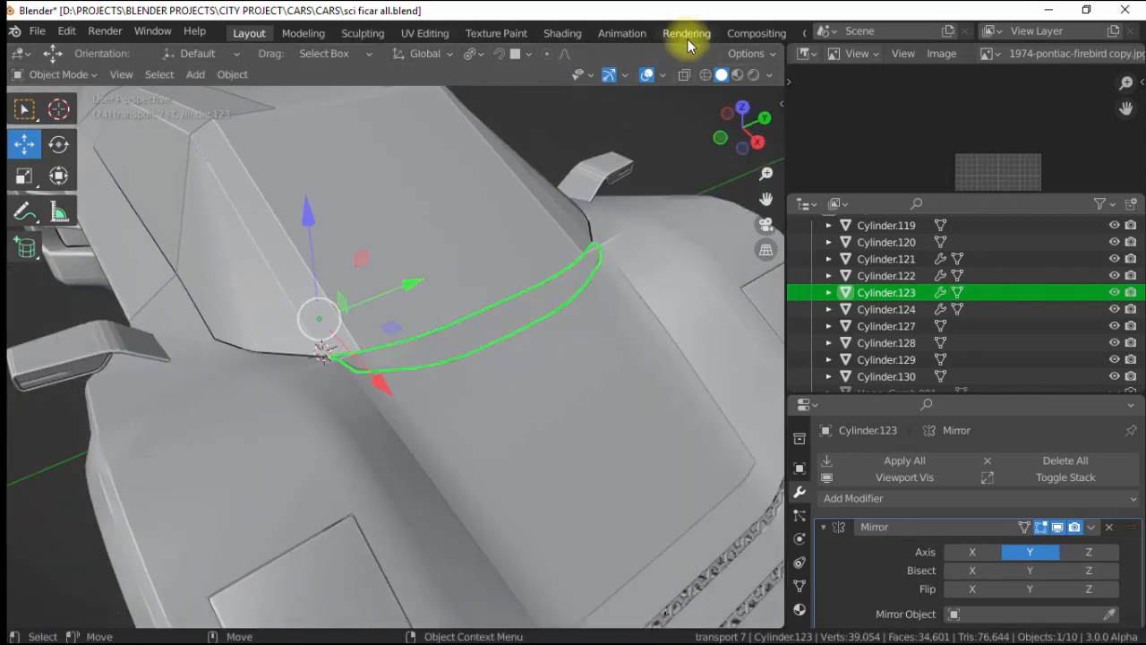
click(684, 76)
scroll(904, 568, down, 2)
drag(1019, 583, 1032, 582)
scroll(966, 529, up, 2)
click(907, 463)
key(3)
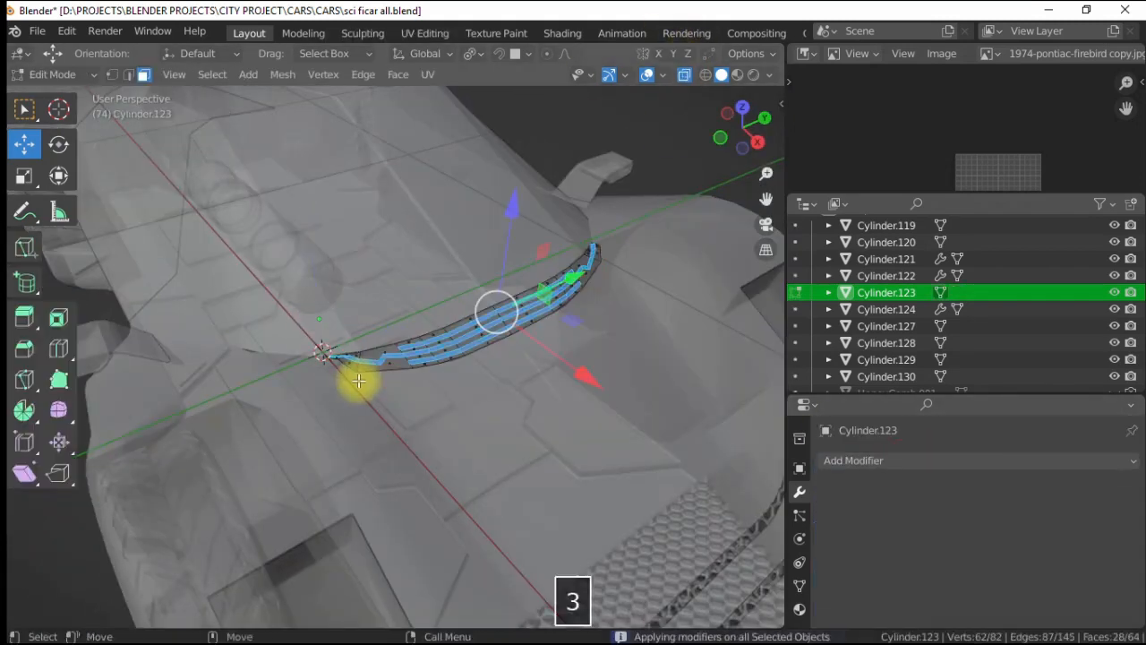
- Try to extrude all faces of the windshield-base strip along their normals
alt+drag(313, 179, 146, 120)
right_click(471, 289)
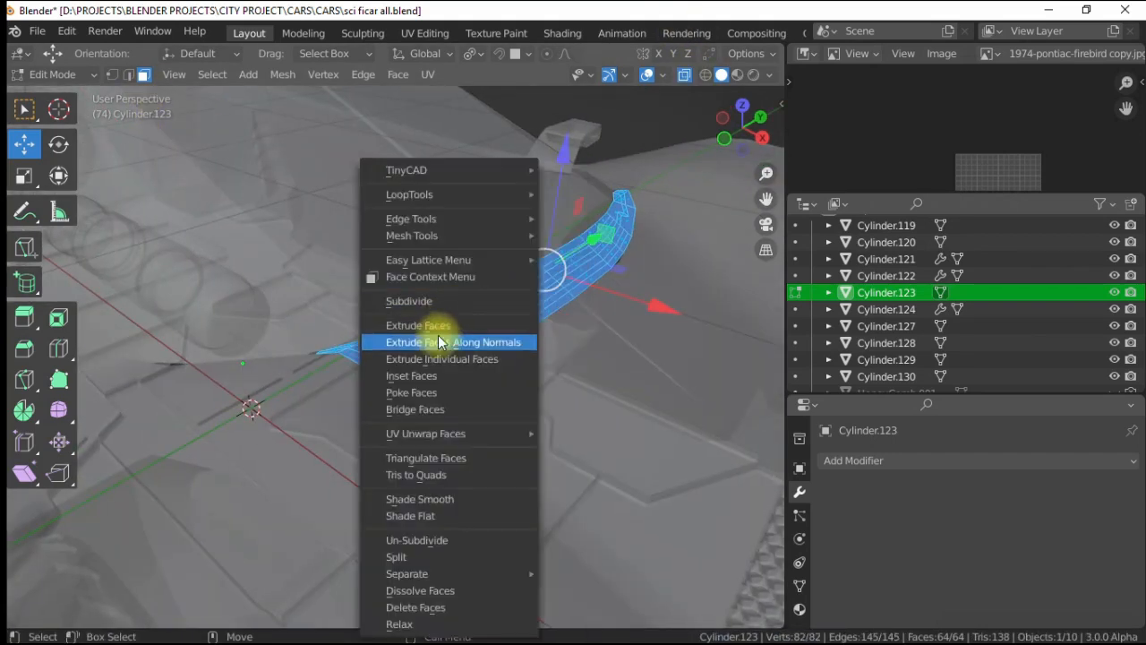
click(430, 335)
click(435, 336)
key(bracketright)
click(683, 78)
scroll(566, 277, up, 3)
- Try to bevel the extruded strip's edges and select its linked faces, then undo back to the flat strip
right_click(539, 299)
click(479, 215)
click(472, 214)
click(461, 204)
alt+drag(435, 322, 468, 364)
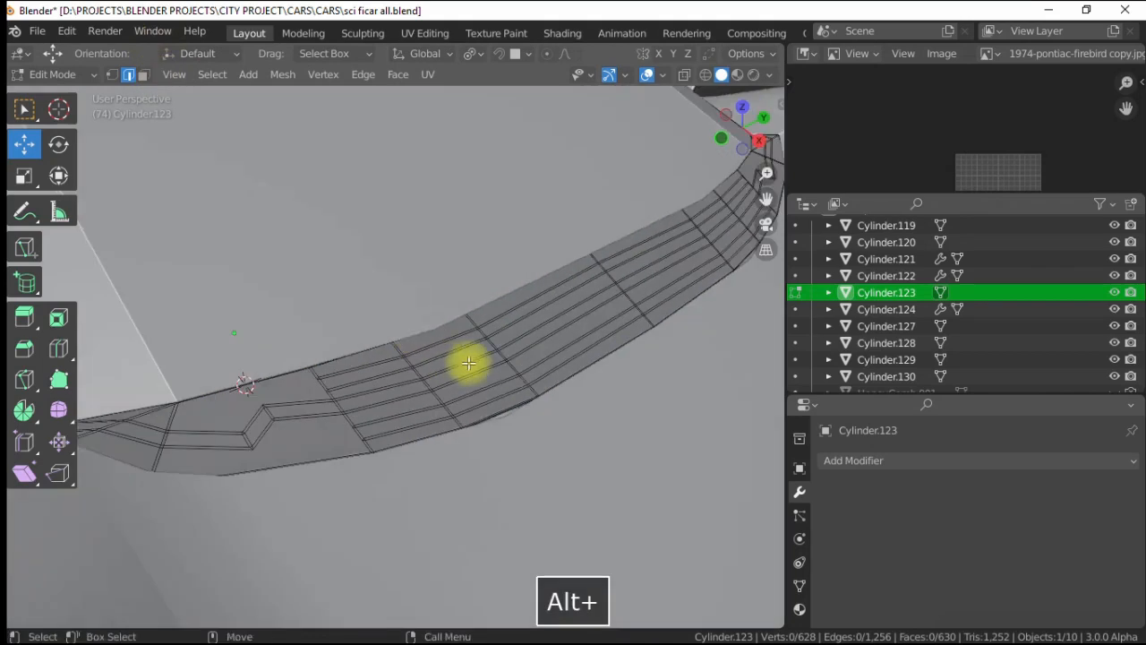
click(471, 365)
key(bracketright)
key(ctrl+z)
- Split the selected line faces from the rest of the strip and undo their test move
scroll(473, 327, down, 2)
right_click(473, 324)
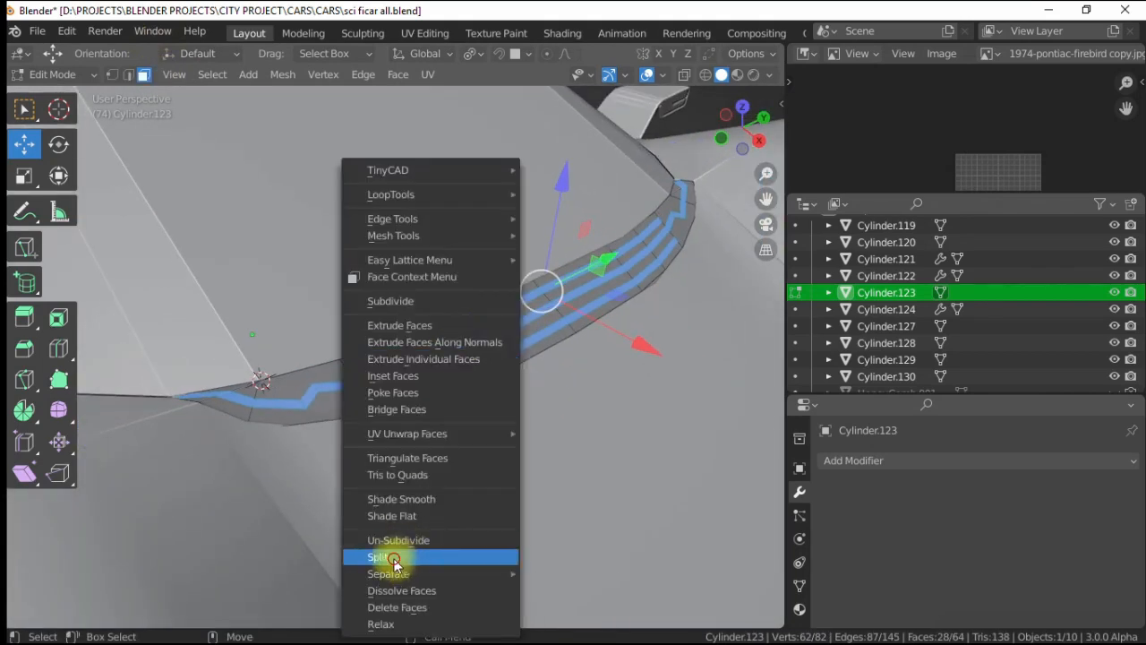
click(397, 559)
drag(564, 188, 575, 180)
key(ctrl+z)
- Select all faces of the windshield-base strip and extrude them to give the strip thickness
scroll(575, 180, down, 3)
click(685, 77)
drag(220, 194, 640, 461)
click(684, 77)
scroll(349, 402, up, 3)
right_click(414, 403)
click(336, 213)
click(341, 215)
- Select all linked edges of the thickened strip, bevel them and return to face selection
key(ctrl+l)
click(128, 76)
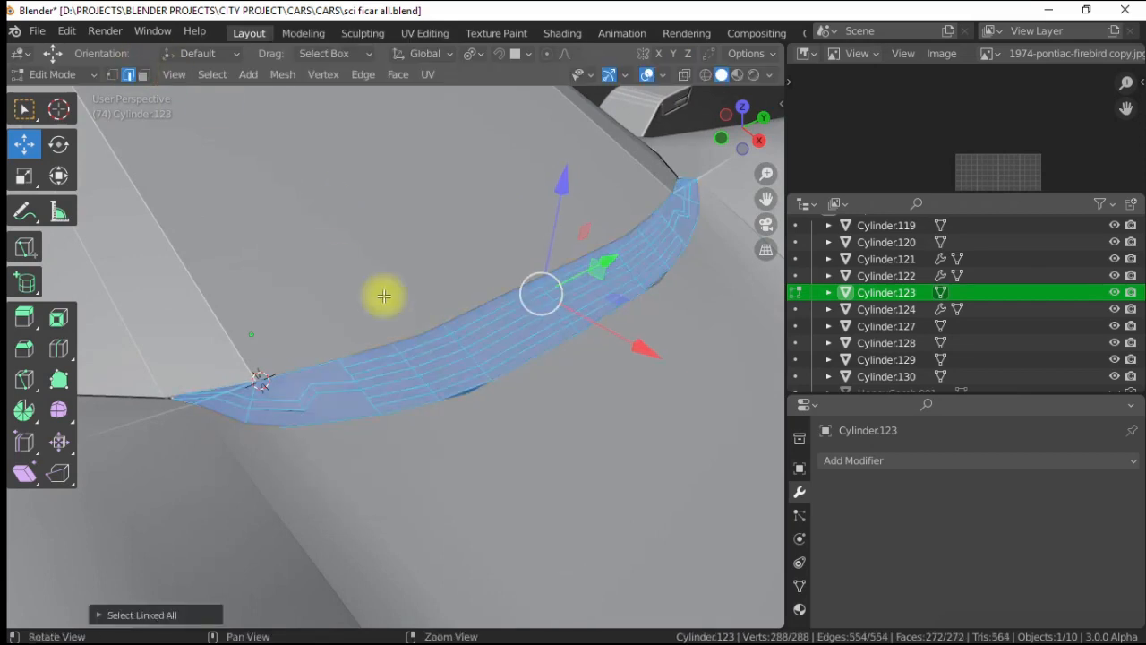
scroll(384, 299, up, 2)
key(ctrl+b)
click(431, 197)
click(144, 75)
click(300, 242)
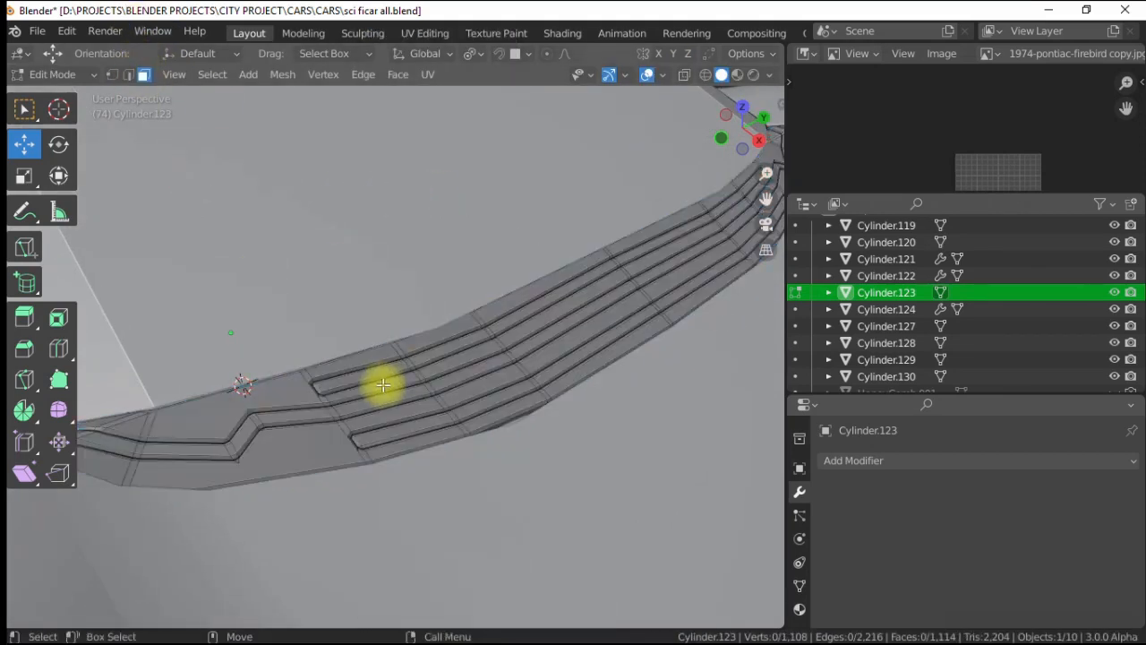
- Select the strip's split line pieces, offset them slightly from the surrounding strip and leave mesh editing
shift+click(401, 431)
key(])
drag(653, 160, 634, 171)
key(4)
scroll(633, 173, down, 5)
click(617, 128)
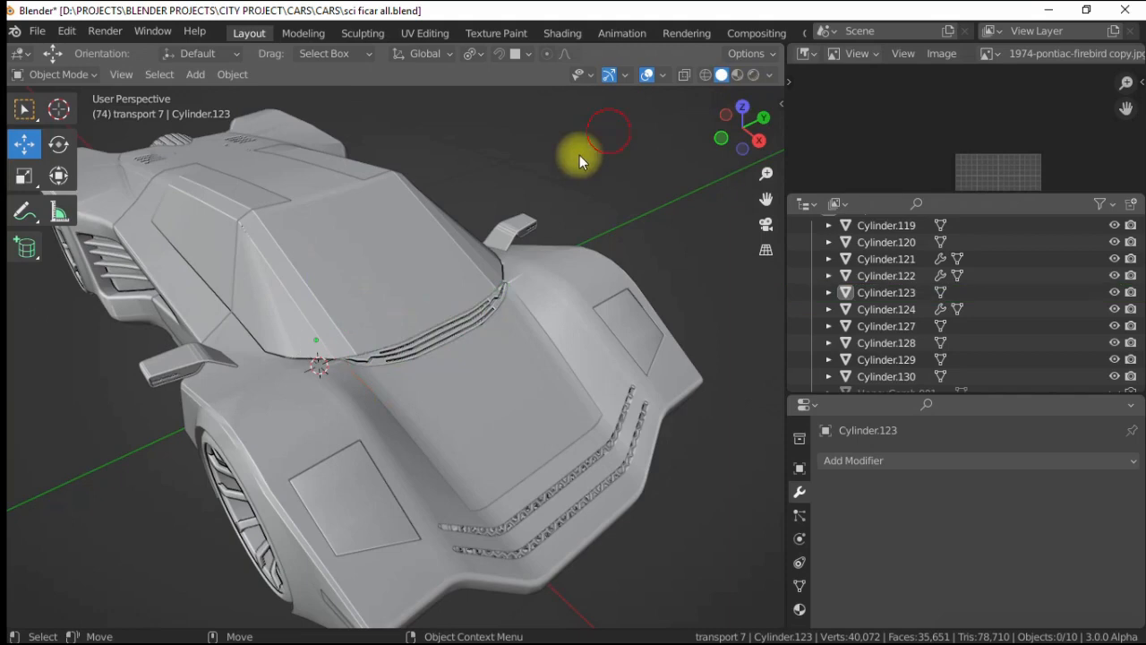
- Show the car in rendered shading and join the windshield-base strip with another car part
click(753, 76)
alt+drag(424, 324, 343, 340)
click(307, 614)
scroll(393, 359, down, 3)
alt+drag(447, 385, 383, 349)
shift+click(409, 398)
right_click(281, 367)
click(281, 365)
click(204, 280)
- Apply all modifiers of the wheel-well part and join it with another car part
click(432, 324)
click(945, 461)
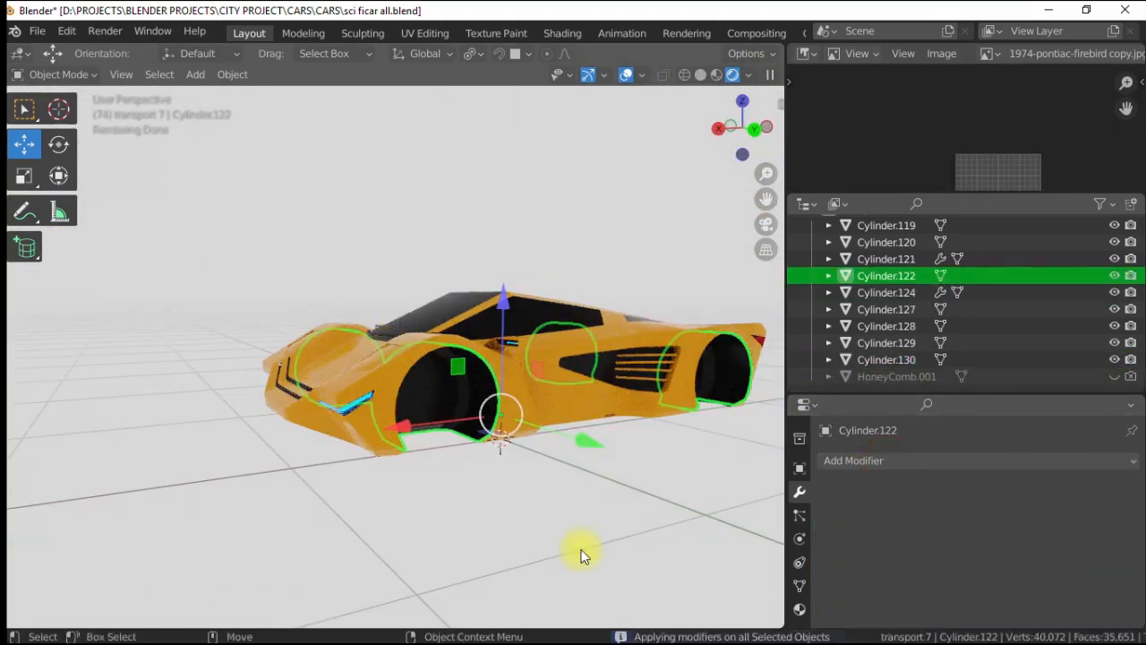
alt+drag(583, 553, 529, 457)
shift+click(459, 389)
right_click(459, 387)
click(458, 388)
- Duplicate the car's existing rear wheel in place
alt+drag(367, 271, 586, 381)
click(1112, 359)
alt+drag(416, 385, 499, 351)
click(1111, 360)
click(232, 75)
click(277, 201)
key(Escape)
- Try to mirror the duplicated rear wheel along the global X axis
click(232, 74)
mouse_move(268, 127)
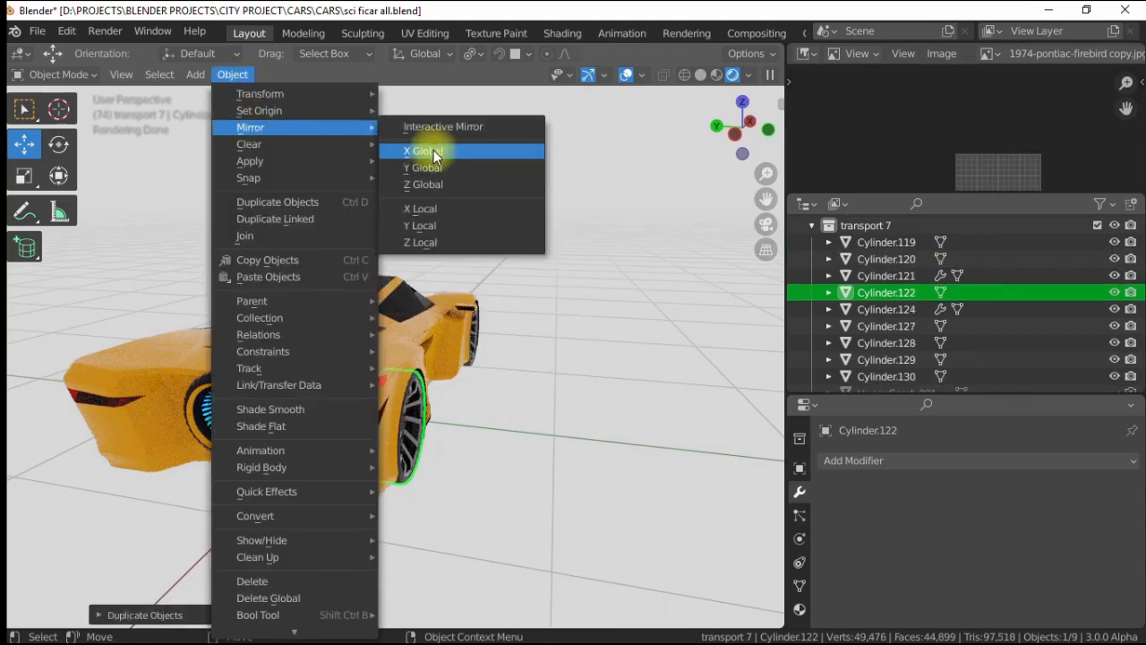
click(434, 154)
alt+drag(465, 268, 536, 318)
key(ctrl+z)
- Mirror the rear wheel copy to the other side of the car and apply its transforms
click(232, 74)
click(435, 156)
alt+drag(465, 269, 440, 450)
click(439, 449)
click(232, 75)
mouse_move(256, 158)
click(439, 215)
- Mirror the front wheel copy to the opposite side of the car
click(232, 75)
mouse_move(251, 128)
click(434, 154)
alt+drag(434, 154, 340, 396)
right_click(341, 397)
click(537, 413)
mouse_move(538, 412)
alt+mouse_down()
mouse_move(388, 333)
mouse_move(333, 407)
mouse_move(386, 280)
mouse_move(465, 233)
alt+mouse_up()
- Select both rear wheels, return to solid shading and set their origins to their geometry
click(332, 407)
shift+click(483, 367)
right_click(295, 394)
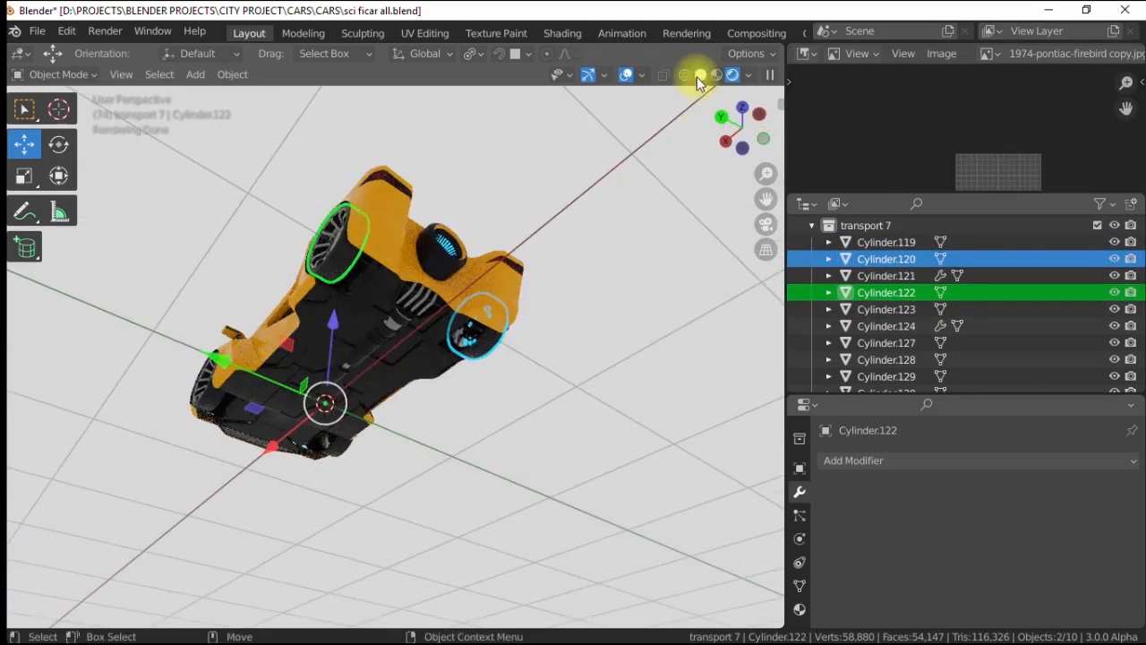
click(700, 74)
right_click(280, 320)
click(333, 283)
- Scale the rear wheels and reposition the wheel on one side in its wheel well
click(24, 175)
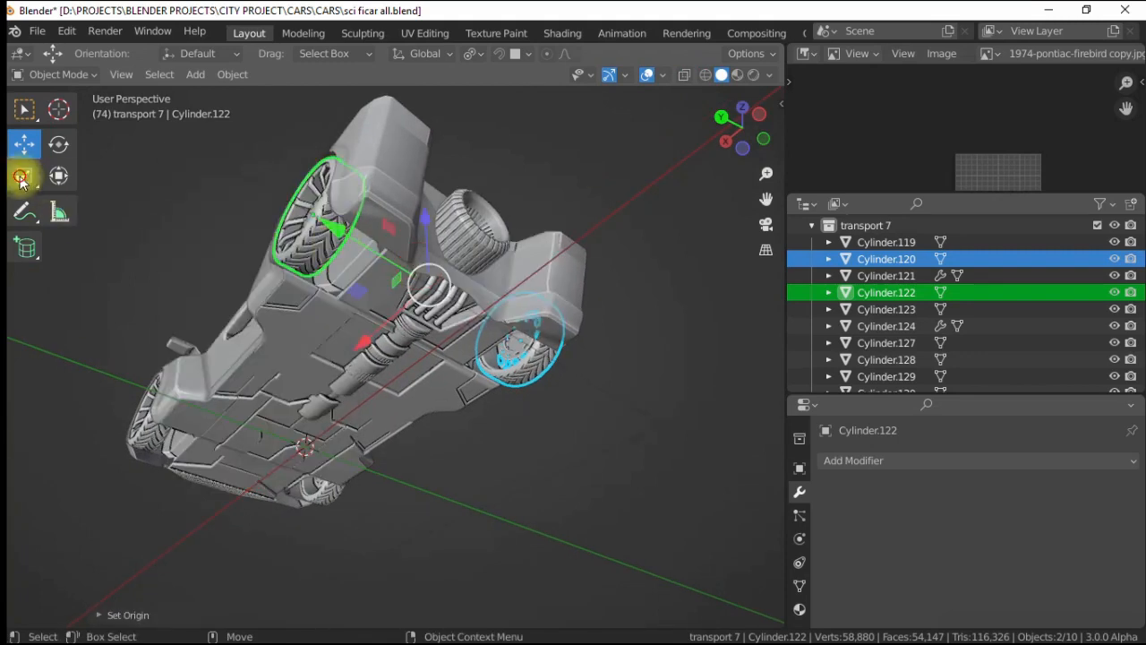
key(s)
click(169, 197)
click(213, 183)
alt+drag(169, 196, 294, 352)
key(g)
click(187, 153)
- Move the opposite rear wheel along the Z axis to fit its wheel well
click(466, 346)
key(g)
key(z)
click(353, 307)
mouse_move(353, 307)
alt+mouse_down()
mouse_move(357, 385)
mouse_move(536, 369)
mouse_move(407, 358)
mouse_move(314, 333)
alt+mouse_up()
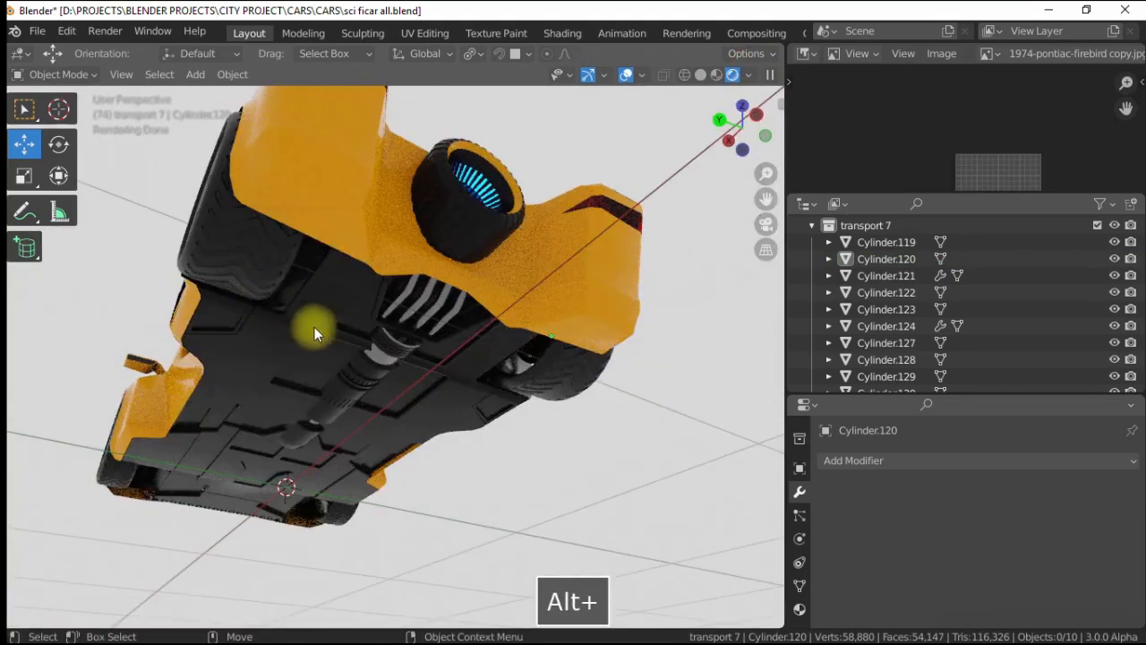
- Join the two rear wheels into one object and add the opposite front wheel to the wheel selection
key(ctrl+j)
alt+drag(530, 386, 477, 341)
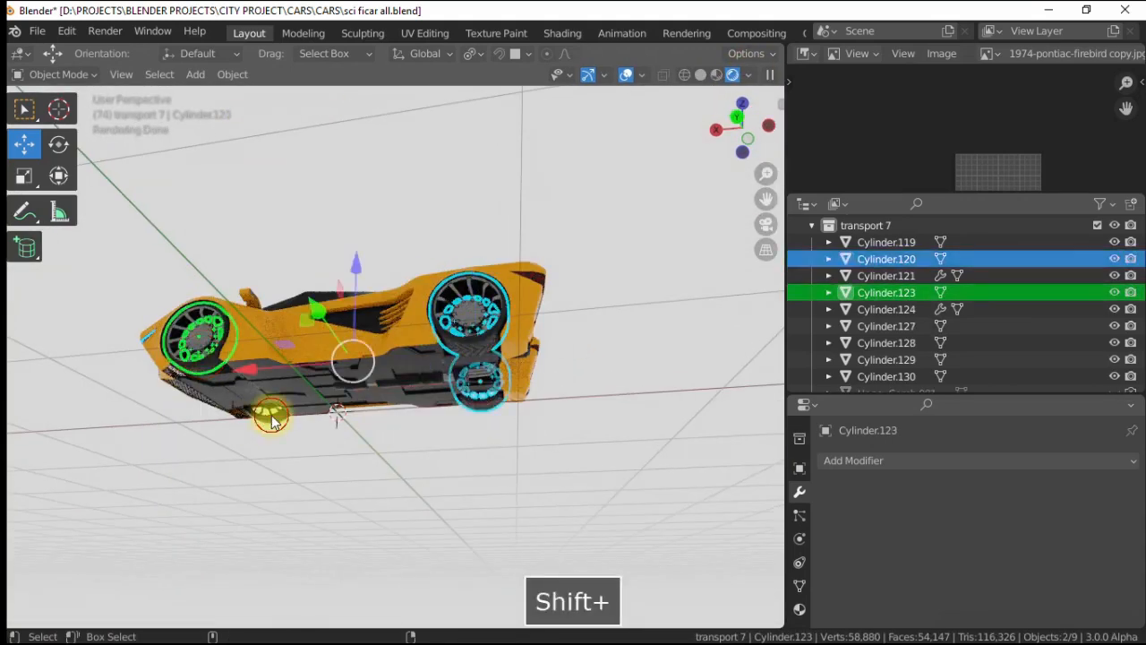
shift+click(273, 419)
right_click(273, 403)
click(353, 410)
click(228, 74)
click(435, 179)
- Save the car file
click(247, 361)
alt+drag(246, 361, 295, 268)
click(37, 31)
click(54, 134)
key(ctrl+z)
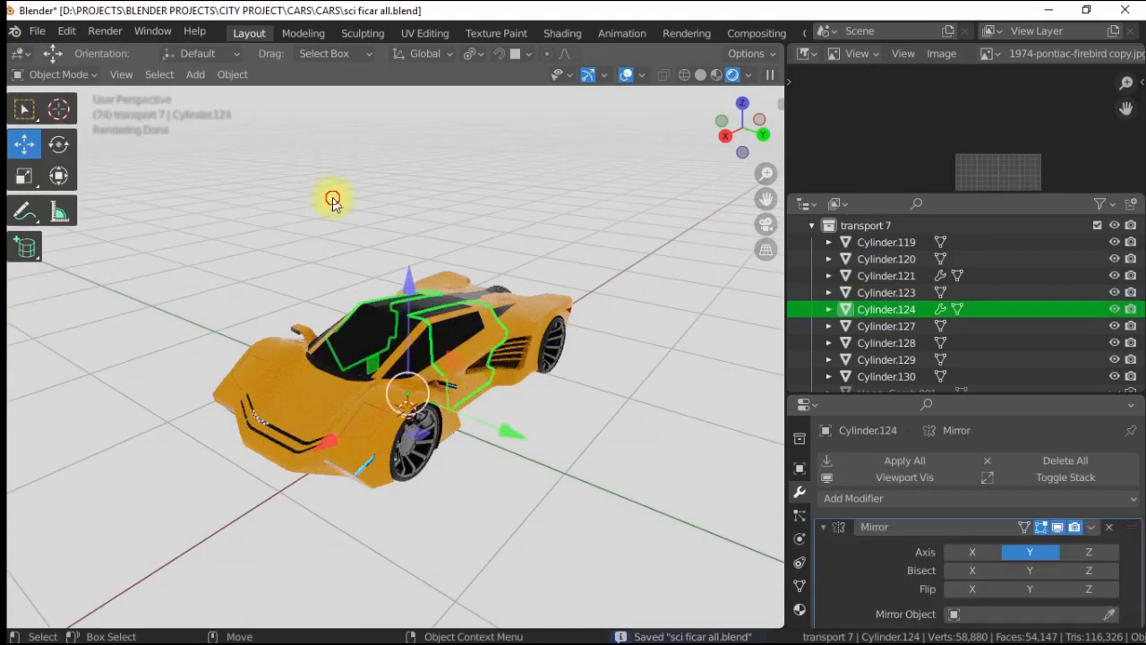
- Set the world background color to an Environment Texture
drag(846, 394, 846, 280)
click(800, 393)
click(952, 442)
click(529, 261)
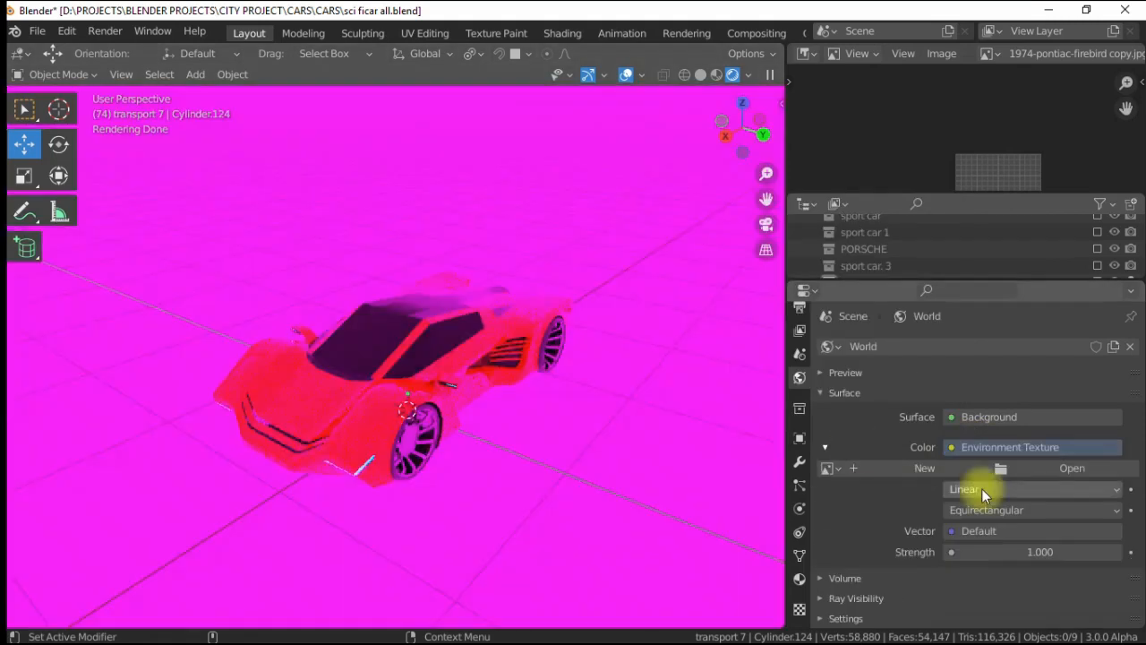
- Load ml_probe.hdr from the maps folder in D:\PROJECTS as the environment image
click(1071, 467)
click(246, 162)
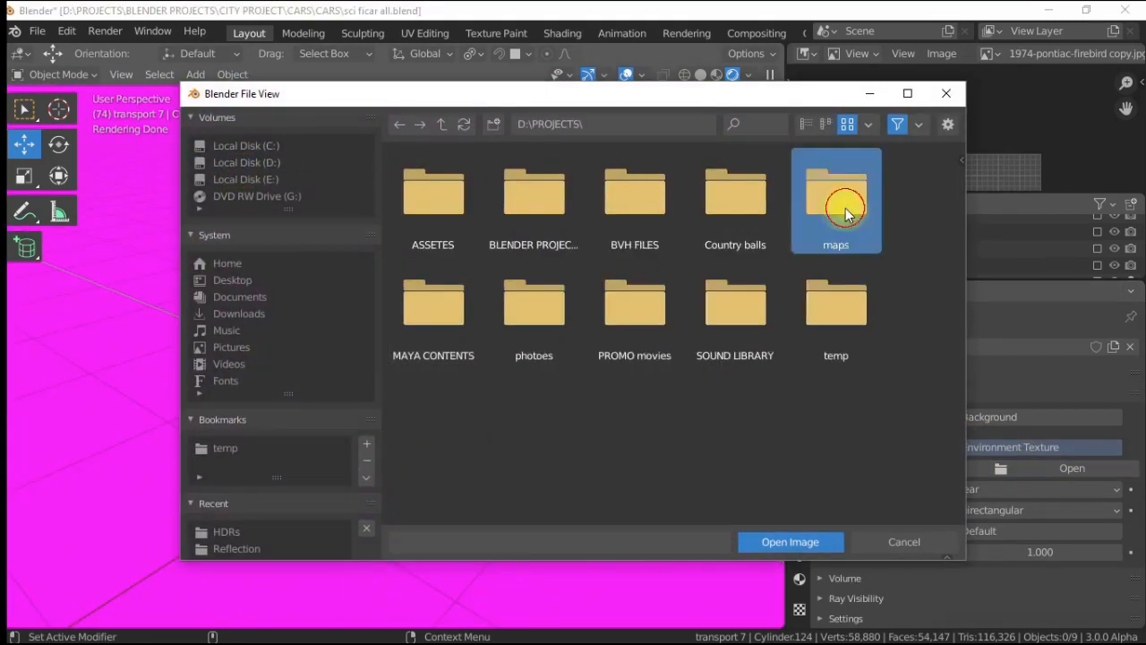
scroll(577, 363, down, 2)
double_click(735, 202)
double_click(630, 403)
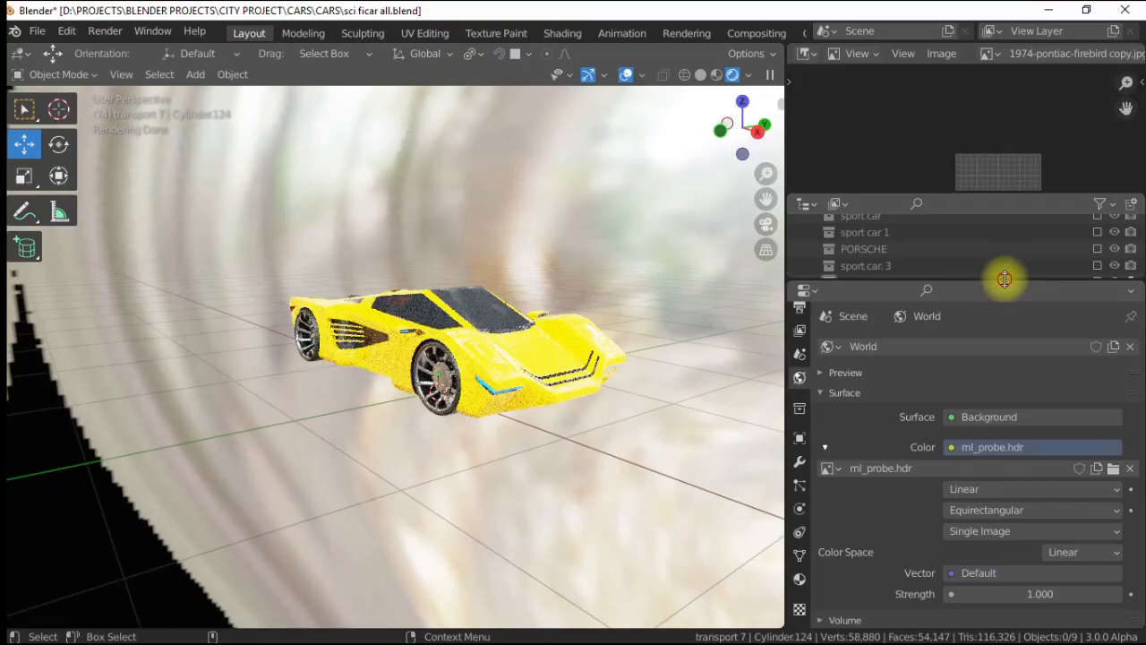
- Enable the SCENE collection and set the world background strength to 0.400
drag(1005, 279, 1005, 513)
click(1097, 240)
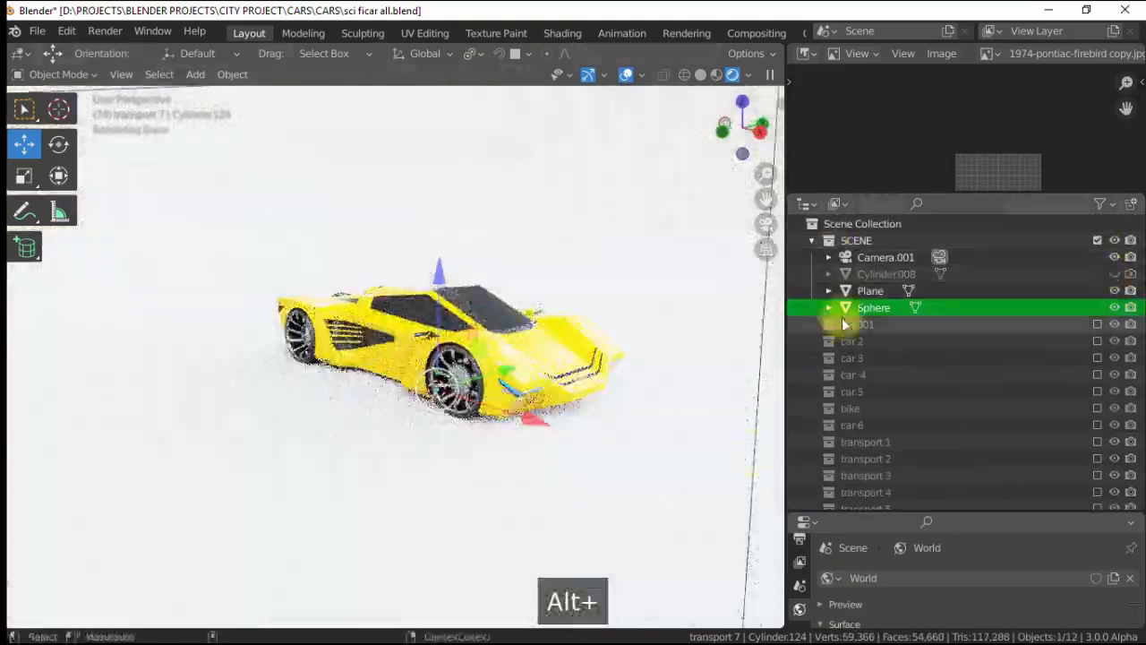
drag(895, 514, 895, 256)
scroll(967, 528, down, 2)
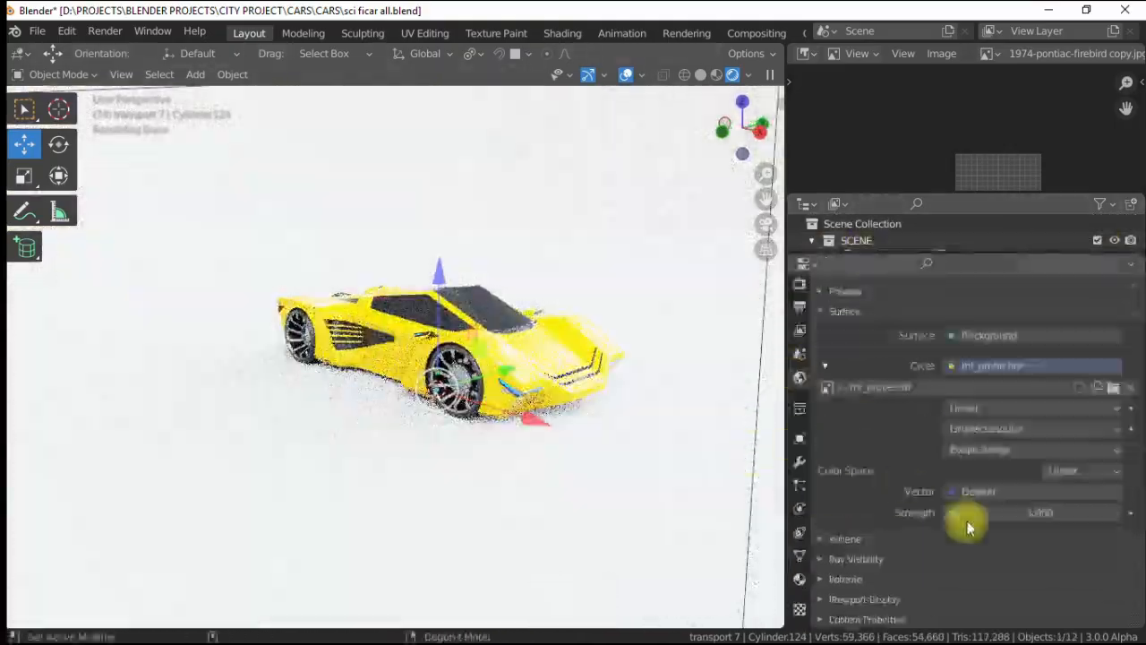
- Switch to solid shading and select the car body from the rear
alt+middle_drag(501, 358, 420, 208)
click(701, 75)
alt+middle_drag(332, 402, 437, 333)
click(440, 412)
alt+middle_drag(440, 412, 471, 394)
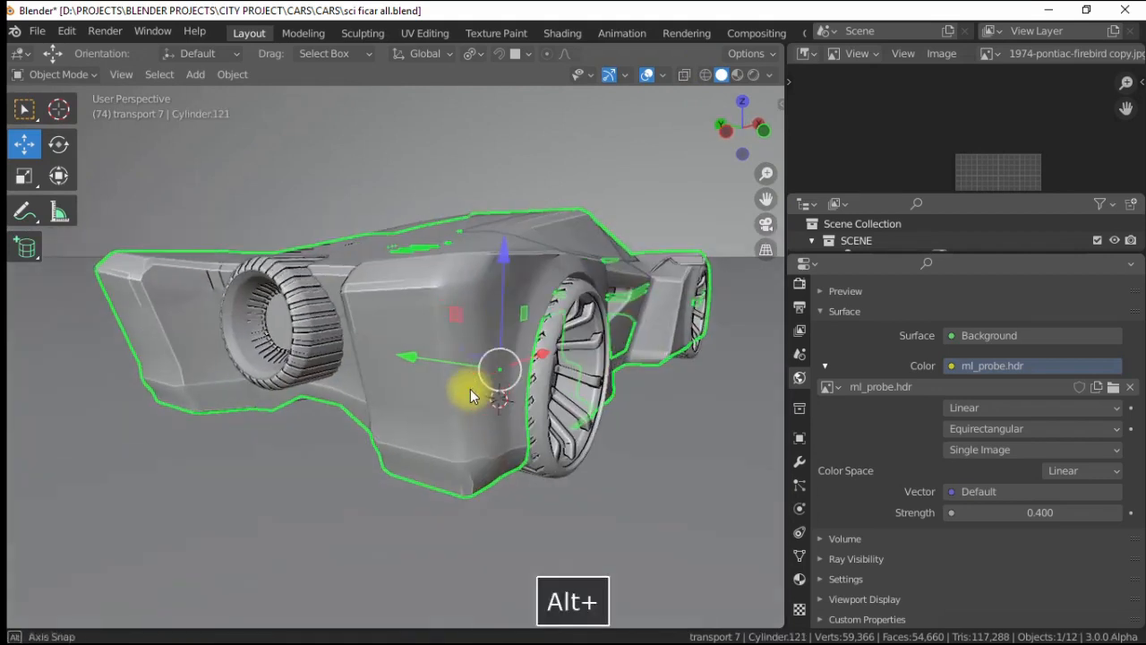
- Hide the ground plane and exclude the SCENE collection from the view layer
drag(886, 253, 888, 375)
click(1115, 290)
mouse_move(347, 412)
alt+middle_down()
mouse_move(335, 360)
mouse_move(340, 408)
alt+middle_up()
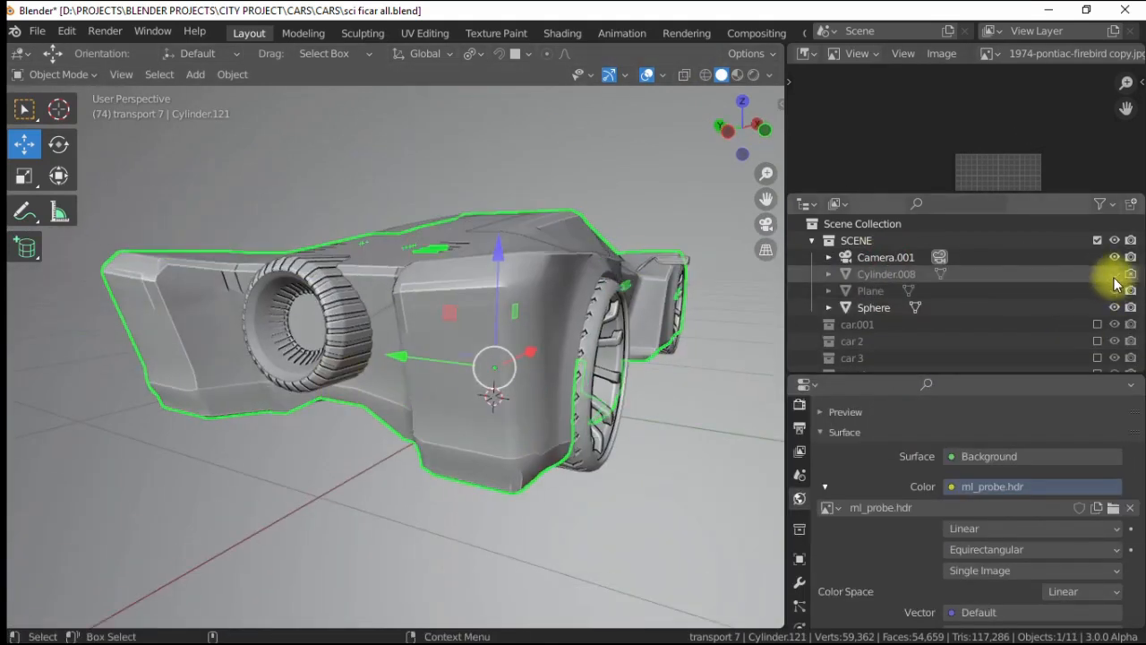
click(1098, 241)
- Open the car body for face editing, select the linked faces of the rear light and move them out of the body
alt+middle_drag(537, 376, 524, 402)
key(Tab)
alt+middle_drag(583, 366, 499, 353)
alt+drag(499, 353, 432, 380)
click(374, 385)
key(bracketright)
scroll(373, 384, down, 3)
drag(458, 429, 348, 460)
alt+drag(358, 457, 442, 410)
scroll(442, 410, up, 3)
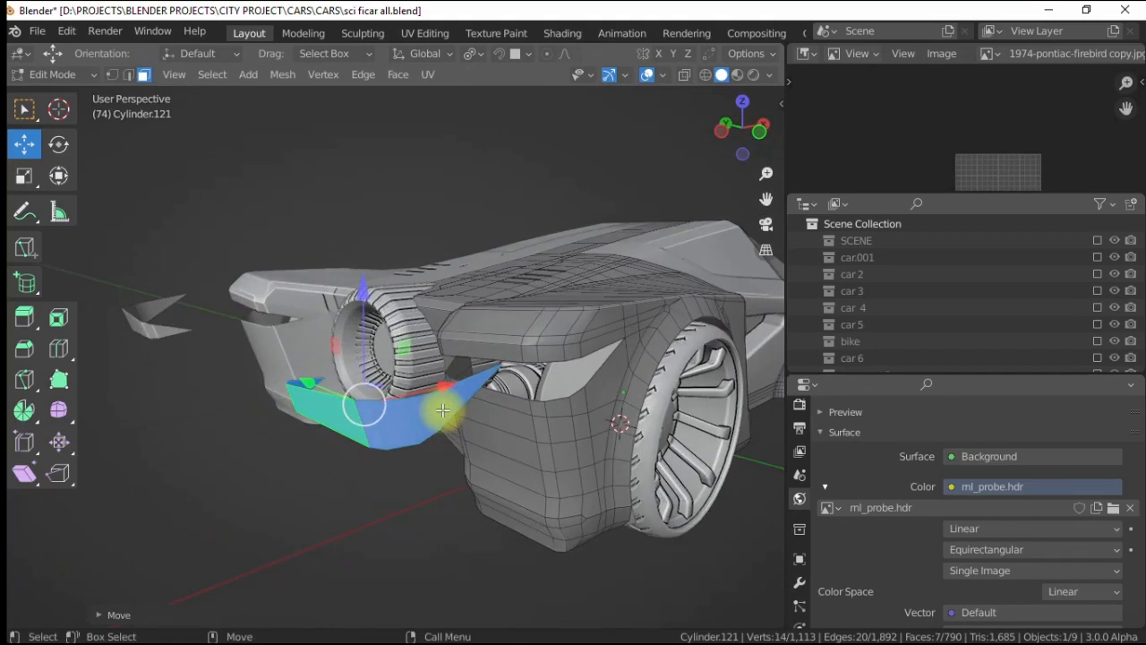
- Separate the selected rear light faces from the car body into their own object and select it in Object Mode
alt+drag(527, 403, 489, 421)
right_click(489, 421)
mouse_move(413, 573)
click(557, 573)
key(4)
click(447, 371)
alt+drag(447, 370, 408, 333)
- Add a small 32-vertex cylinder on the rear light and set its rotation to X 90°, Y 0°, Z -90°
click(25, 248)
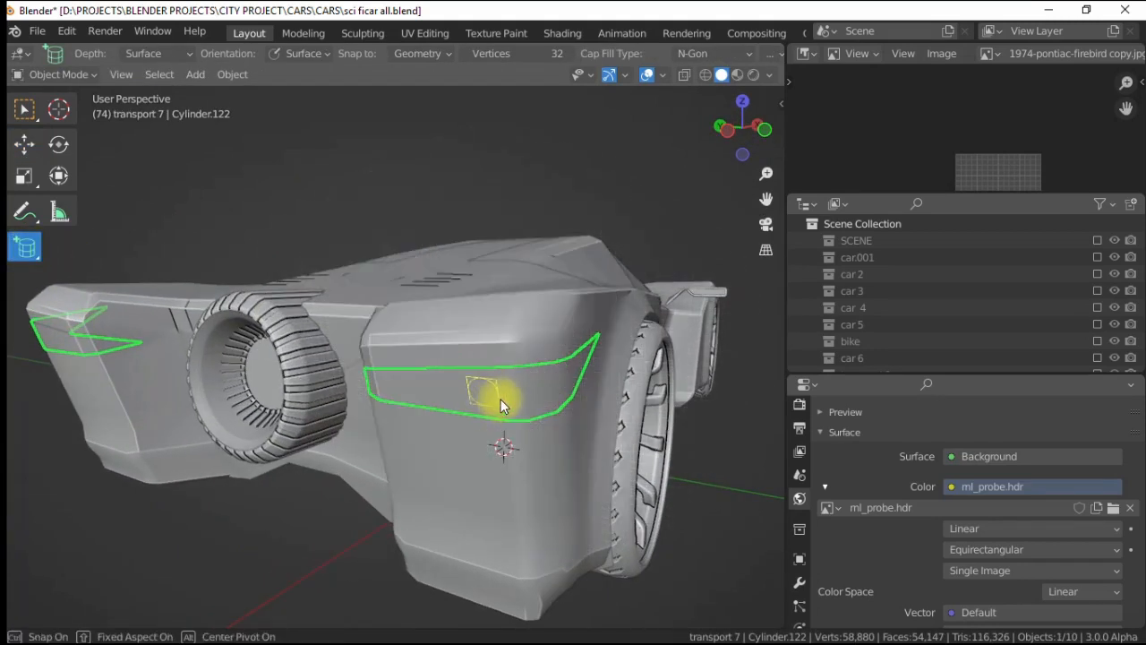
click(487, 404)
key(w)
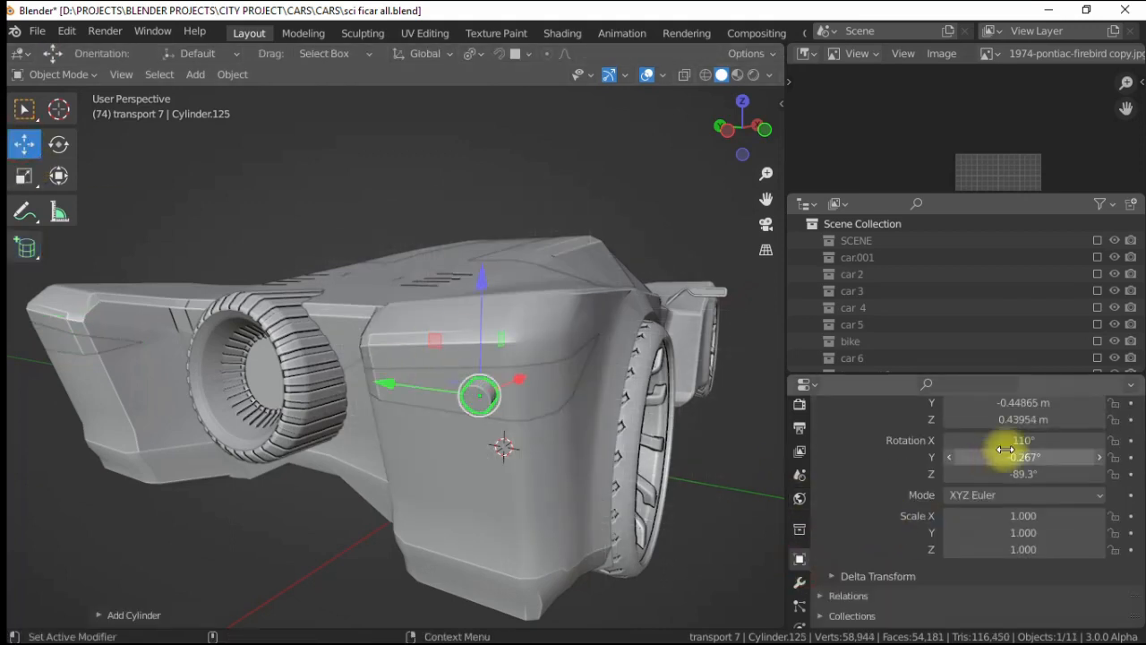
click(483, 397)
scroll(483, 397, up, 4)
alt+drag(484, 398, 525, 436)
- Bevel the front rim edge of the cylinder with one segment and a width of about 0.0025 m
key(shift+f)
alt+drag(501, 344, 472, 324)
key(2)
right_click(422, 257)
click(358, 211)
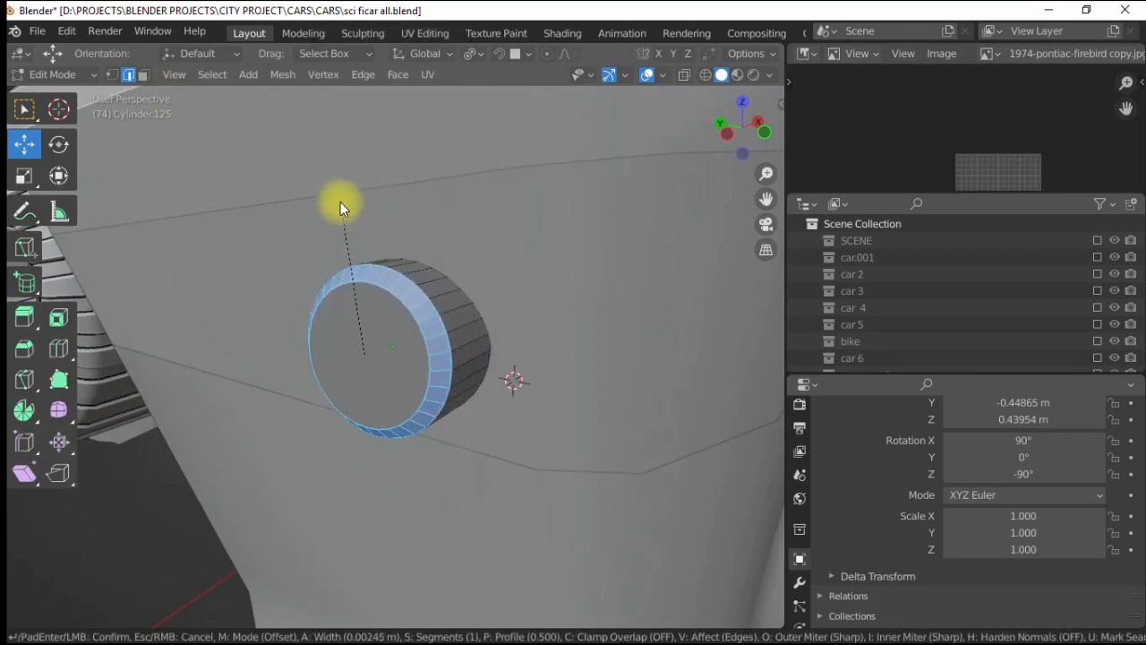
- Give the cylinder the plastic material and assign the red light material to its bevelled rim faces
click(807, 587)
key(Tab)
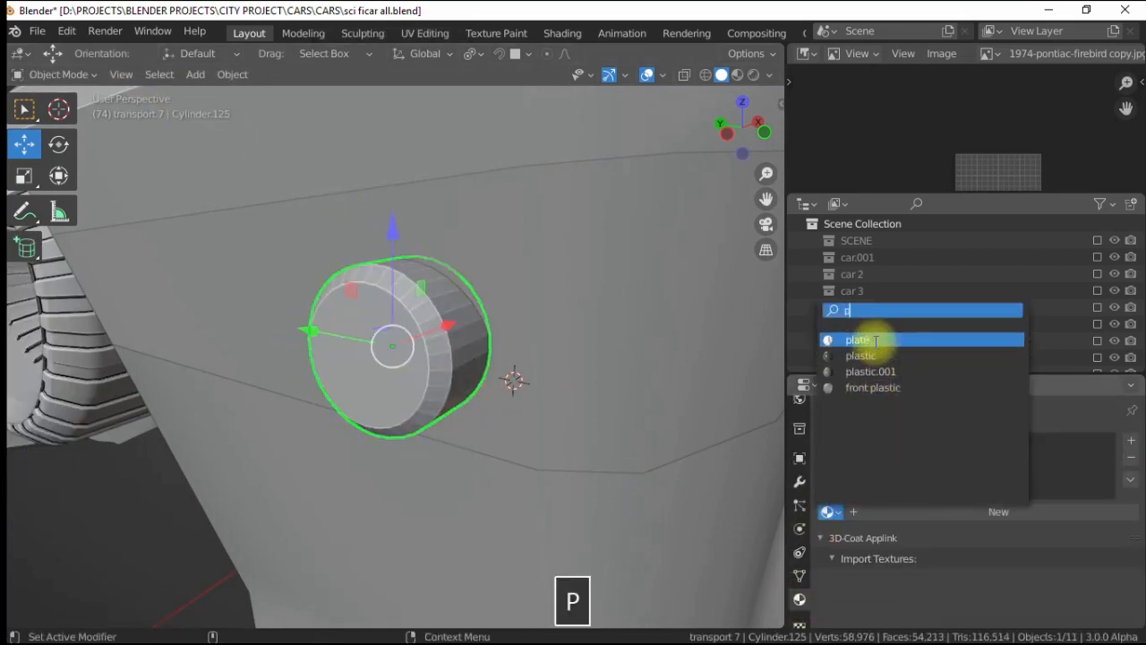
click(860, 356)
key(Tab)
key(3)
click(1130, 445)
click(828, 560)
scroll(877, 530, down, 2)
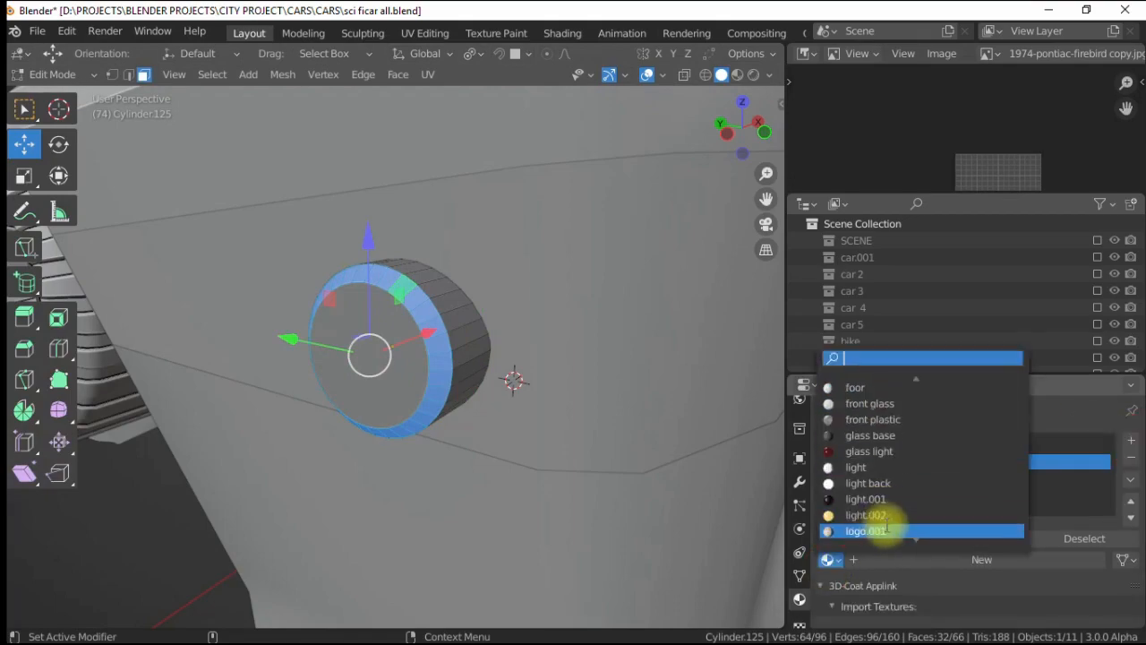
click(872, 538)
key(4)
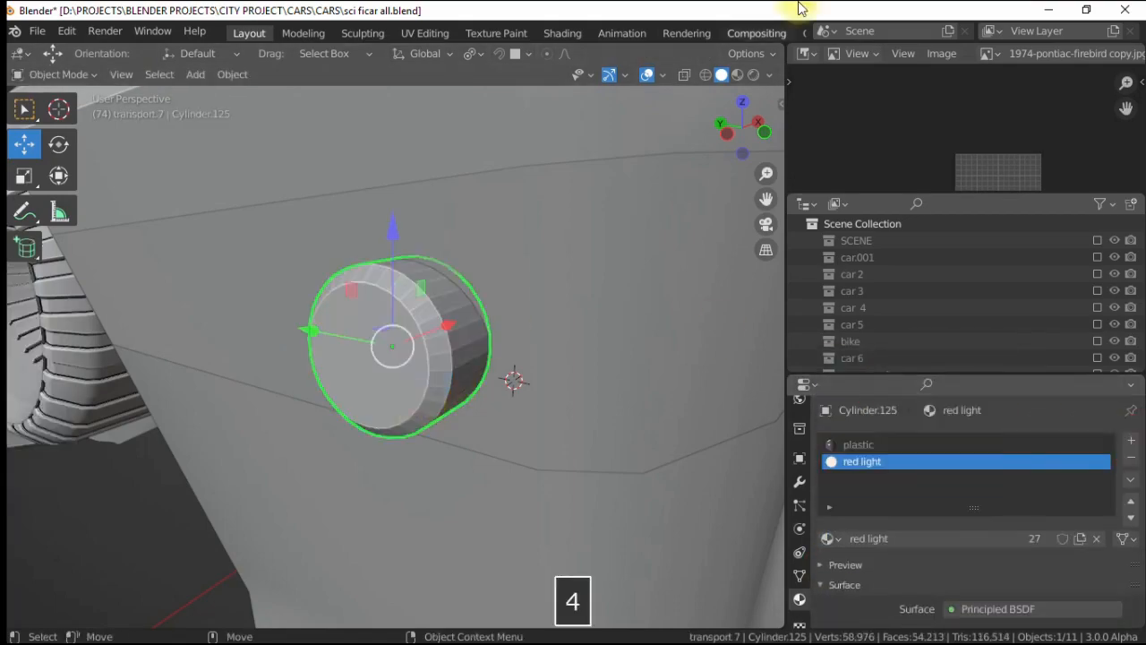
- Switch the viewport to rendered shading and inspect the glowing ring on the rear light
click(734, 76)
scroll(367, 347, down, 4)
alt+drag(365, 348, 392, 342)
scroll(394, 343, up, 2)
scroll(877, 570, down, 4)
scroll(407, 394, up, 2)
alt+drag(417, 399, 378, 409)
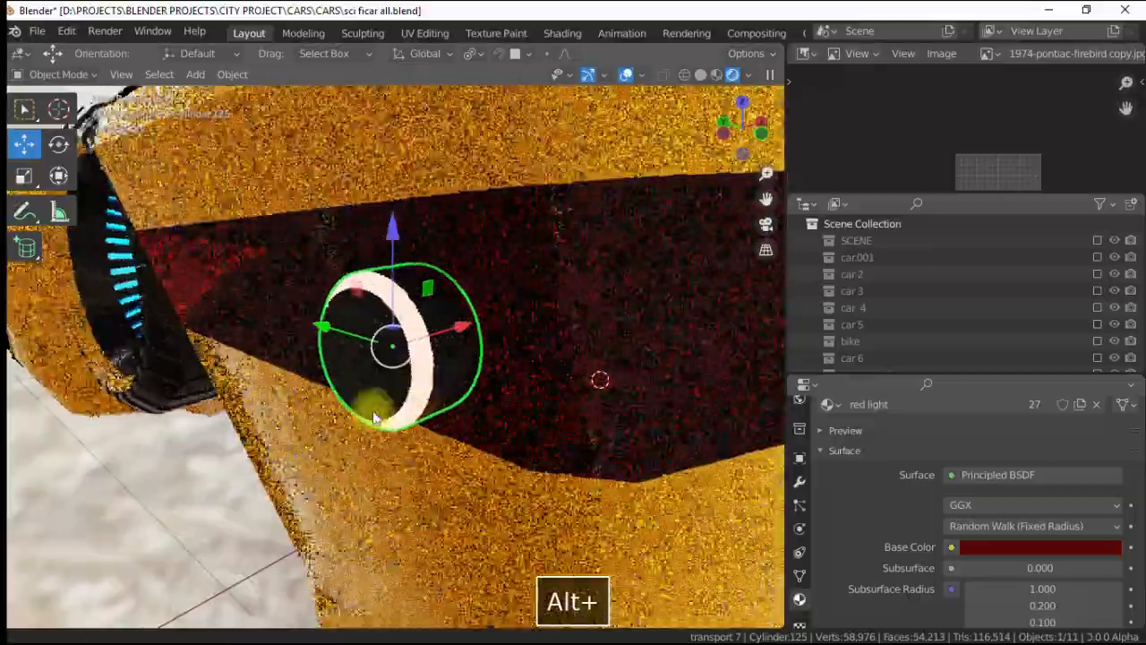
- Inset the front face of the lamp cylinder
key(Tab)
key(3)
click(368, 346)
right_click(349, 337)
click(274, 392)
click(273, 392)
- Extrude the inset front face of the lamp cylinder into its body and scale the face
right_click(356, 325)
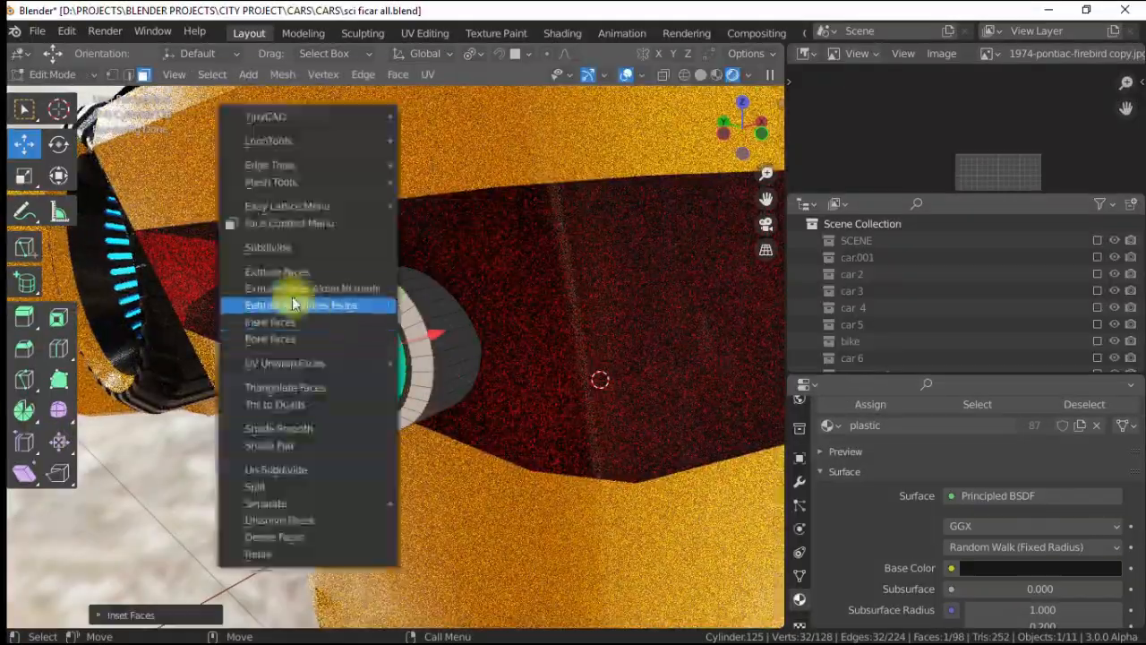
click(291, 272)
click(311, 268)
click(23, 177)
drag(271, 324, 307, 315)
key(4)
- Nudge the lamp cylinder slightly along X and isolate it in local view
scroll(299, 332, down, 3)
mouse_move(460, 320)
mouse_down()
mouse_move(517, 299)
mouse_move(465, 317)
mouse_up()
mouse_move(555, 344)
alt+mouse_down()
mouse_move(476, 354)
mouse_move(558, 324)
mouse_move(548, 331)
alt+mouse_up()
scroll(430, 349, down, 3)
key(shift+i)
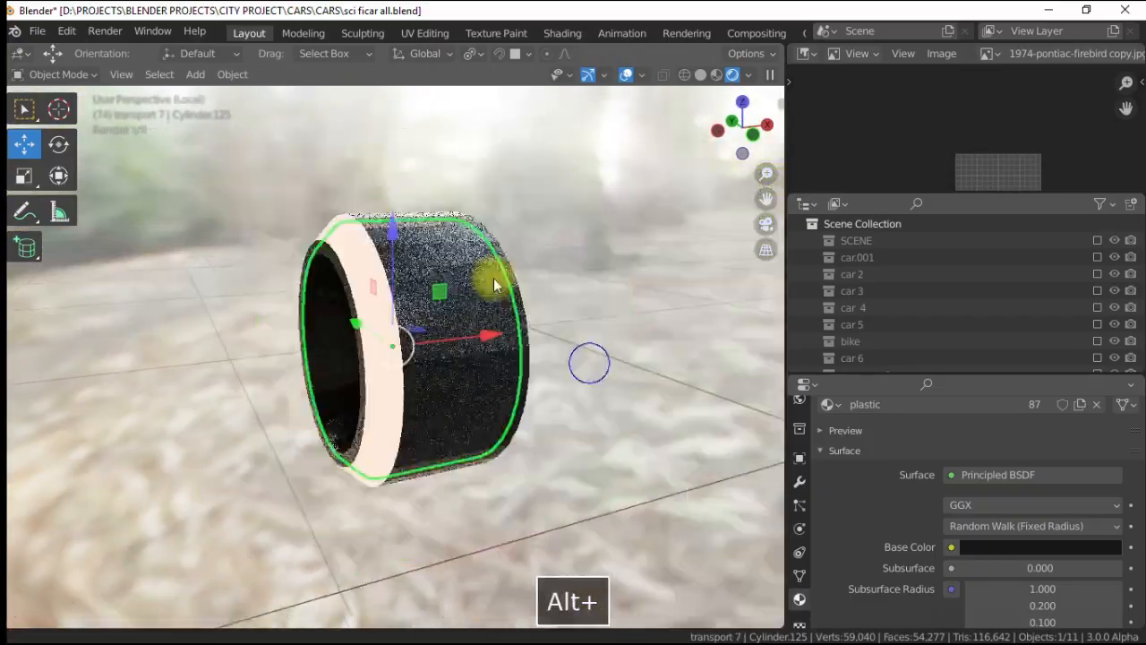
- Lengthen the cylinder by moving its back face outward along X, and leave local view
alt+drag(494, 283, 393, 302)
key(3)
click(443, 347)
click(24, 144)
scroll(490, 397, down, 3)
alt+drag(490, 397, 453, 327)
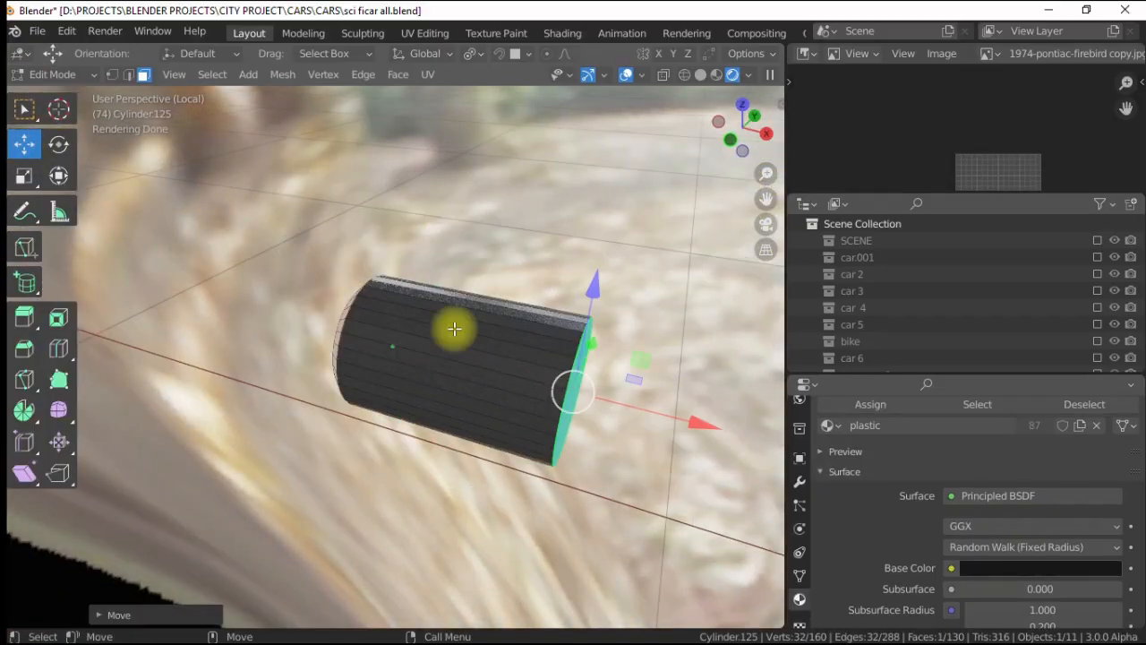
key(Tab)
key(shift+i)
- Array the lamp cylinder four times with a relative X factor of -1.400 and apply the modifier
click(888, 457)
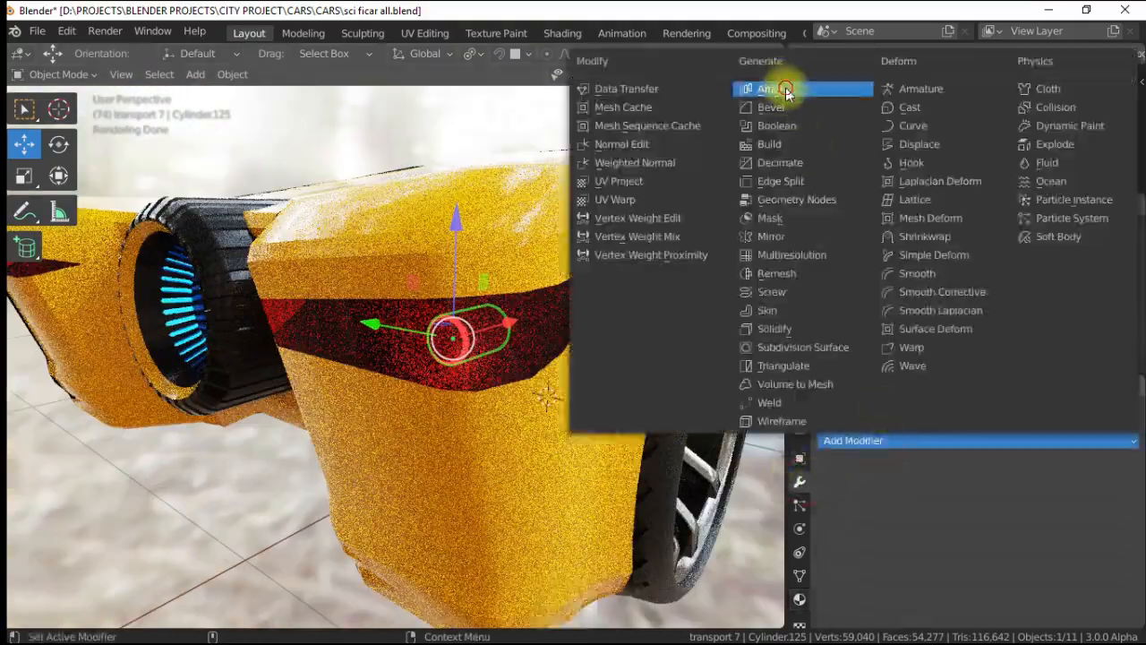
click(779, 85)
click(1112, 557)
scroll(1074, 555, down, 3)
drag(1025, 539, 958, 539)
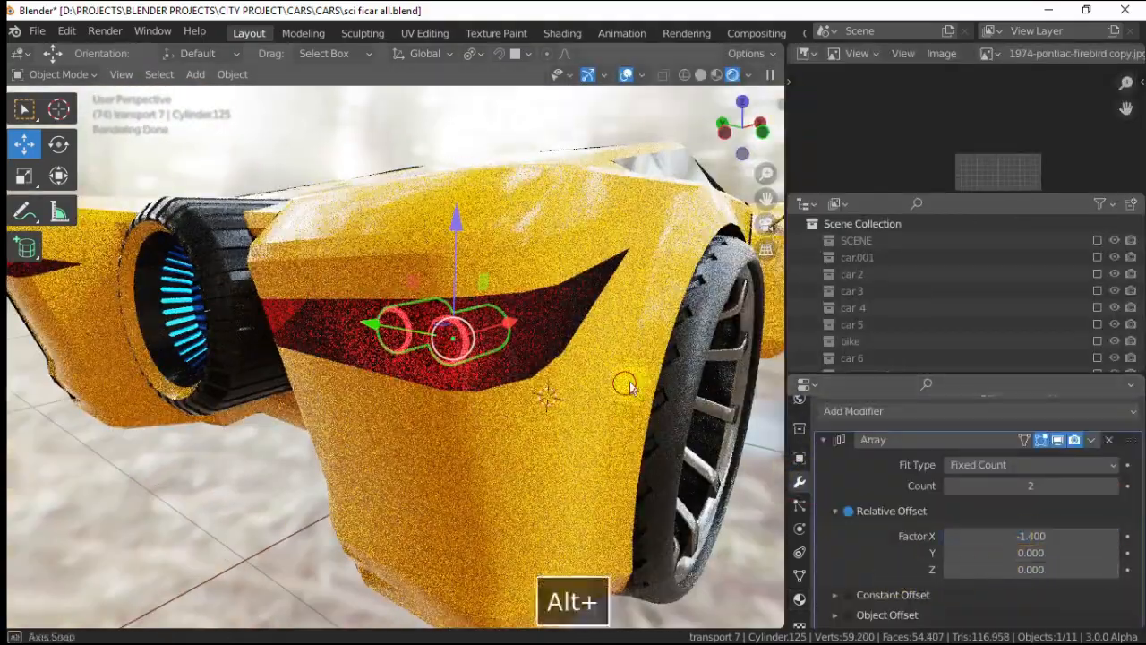
alt+drag(624, 384, 672, 380)
scroll(672, 379, down, 1)
alt+drag(421, 322, 432, 342)
click(426, 338)
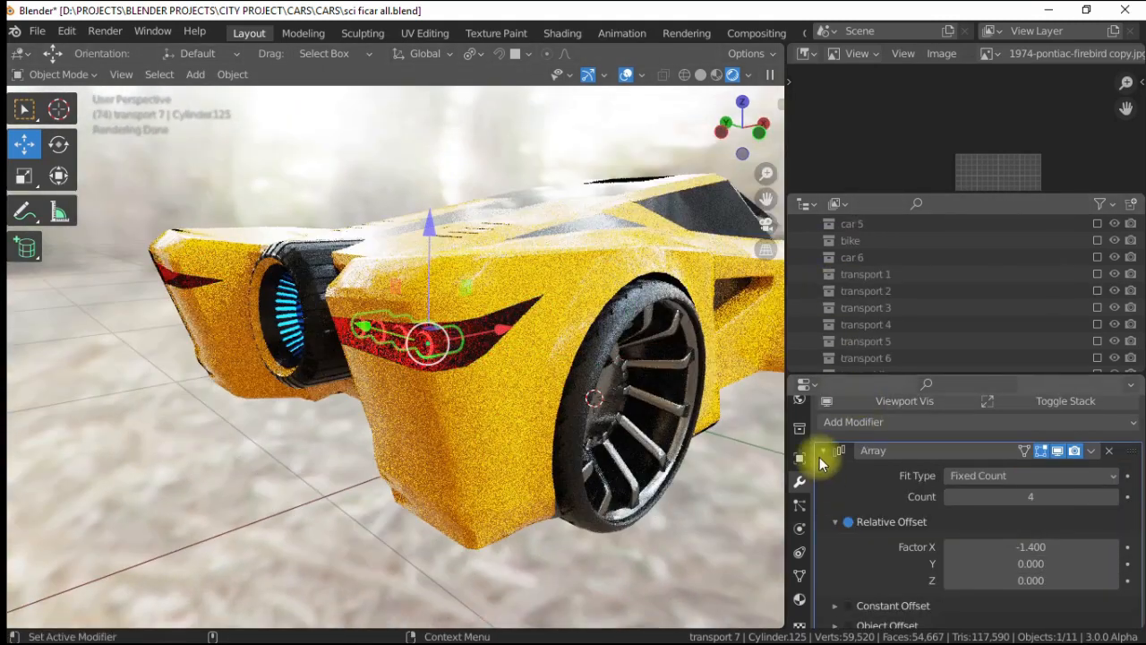
scroll(824, 461, up, 3)
click(886, 442)
- Open the rear light cover in solid shading and extrude all its faces along their normals by about -0.02 m
click(458, 328)
key(Tab)
key(2)
click(481, 331)
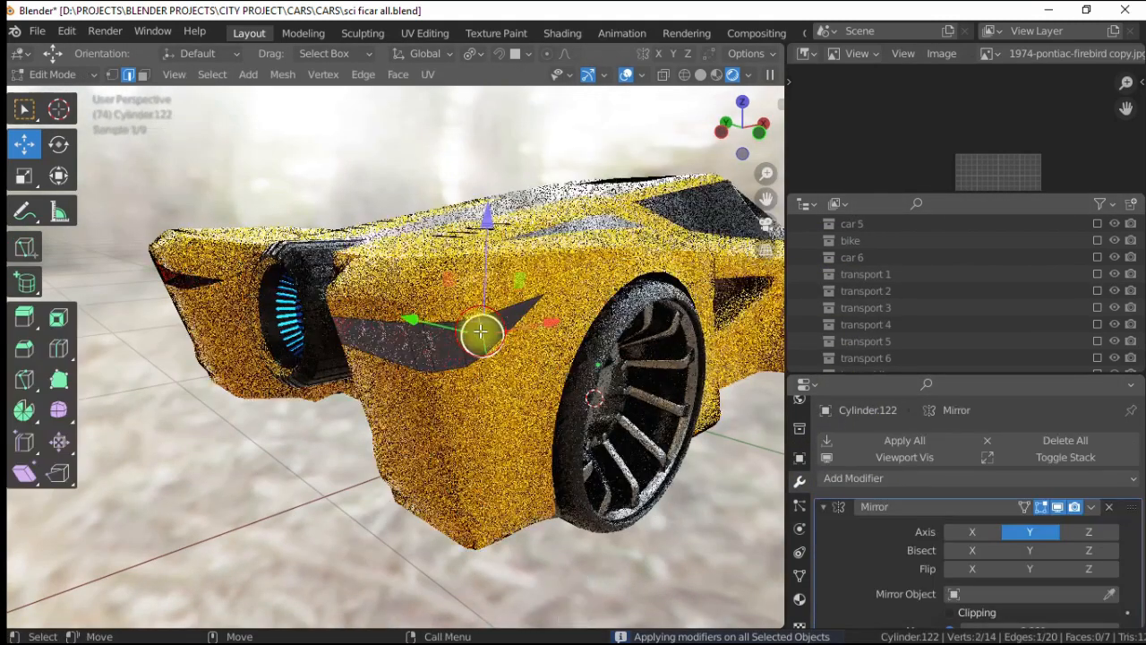
click(700, 74)
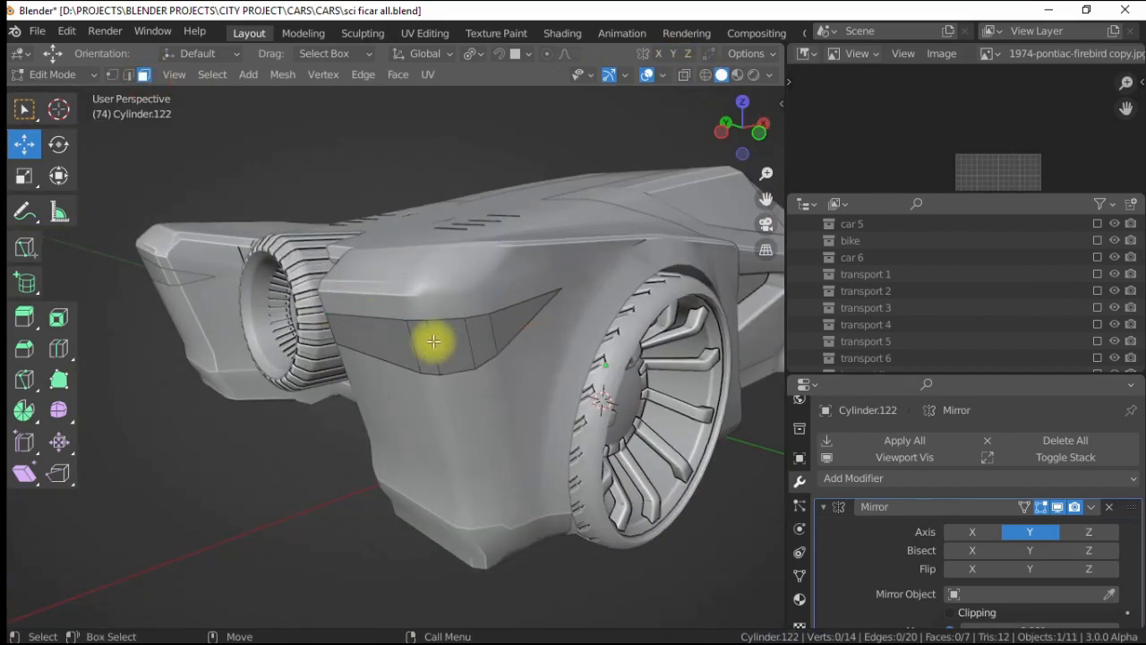
alt+drag(527, 314, 546, 338)
shift+click(230, 363)
key(alt+e)
click(172, 238)
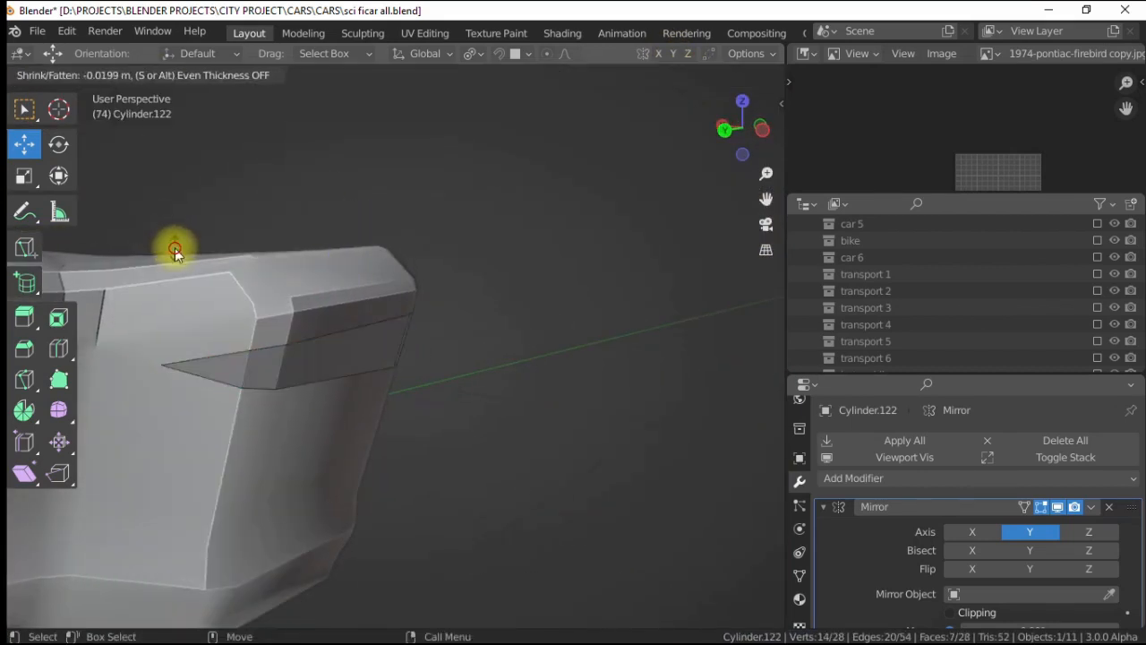
click(175, 250)
- Delete the extruded end faces of the light cover and bevel its outline edge loop in X-ray view
click(684, 75)
key(Delete)
click(368, 269)
alt+drag(368, 269, 312, 264)
click(129, 75)
double_click(367, 315)
alt+drag(367, 315, 317, 370)
key(ctrl+b)
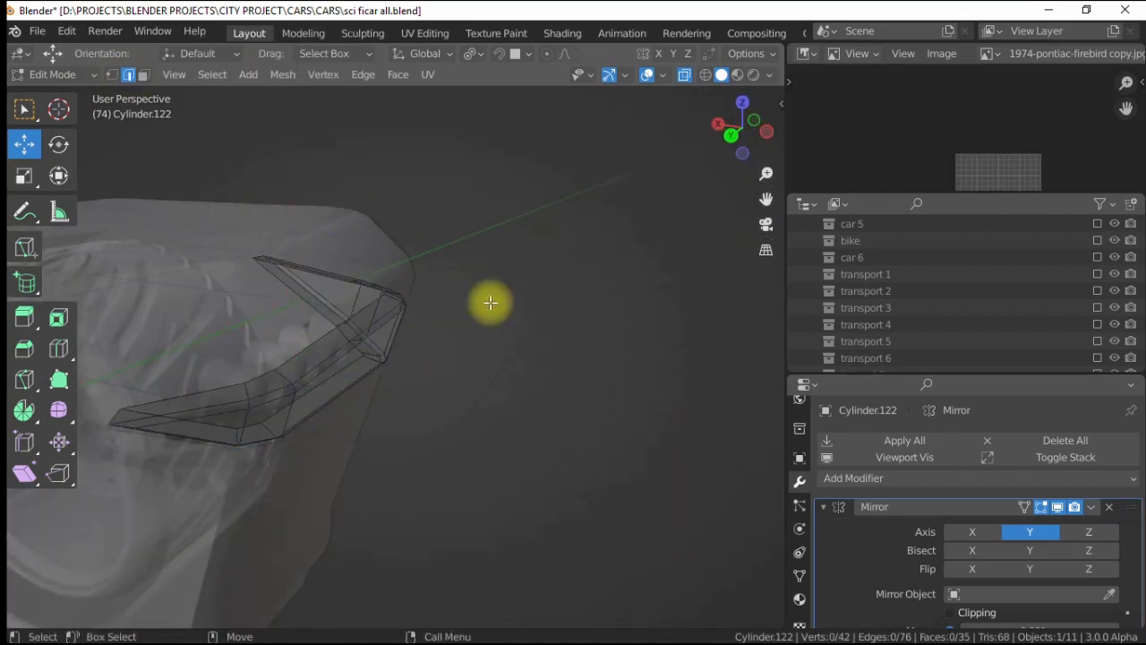
- Return to rendered shading and join the row of lamps with the rear light cover
click(736, 74)
alt+drag(349, 332, 336, 345)
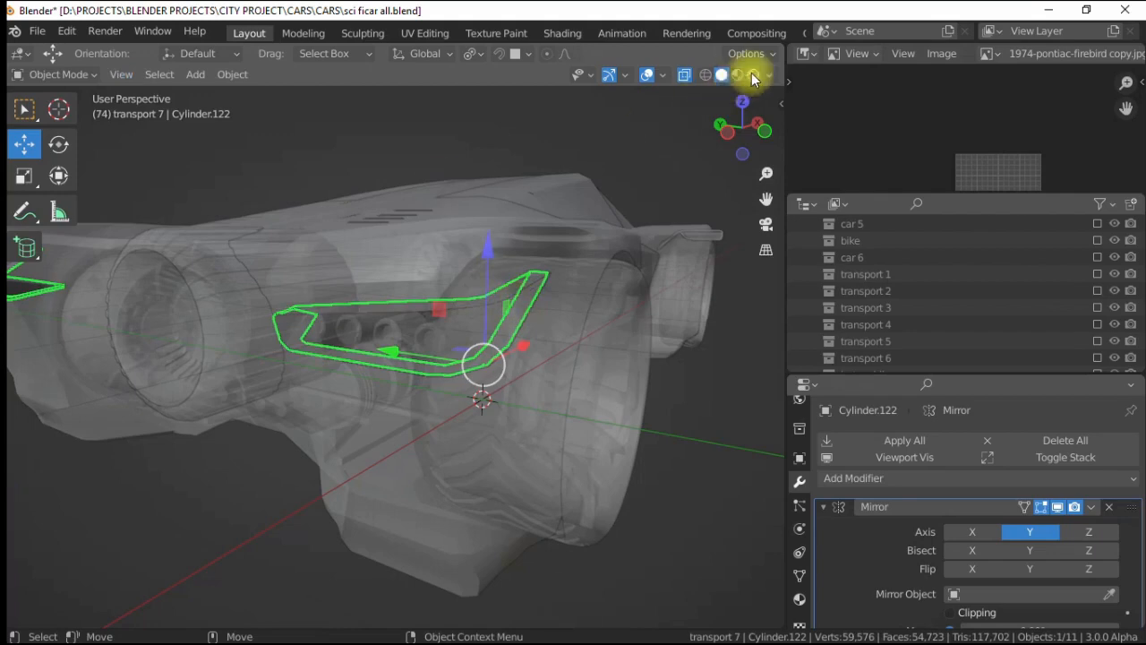
click(753, 75)
alt+drag(474, 323, 451, 338)
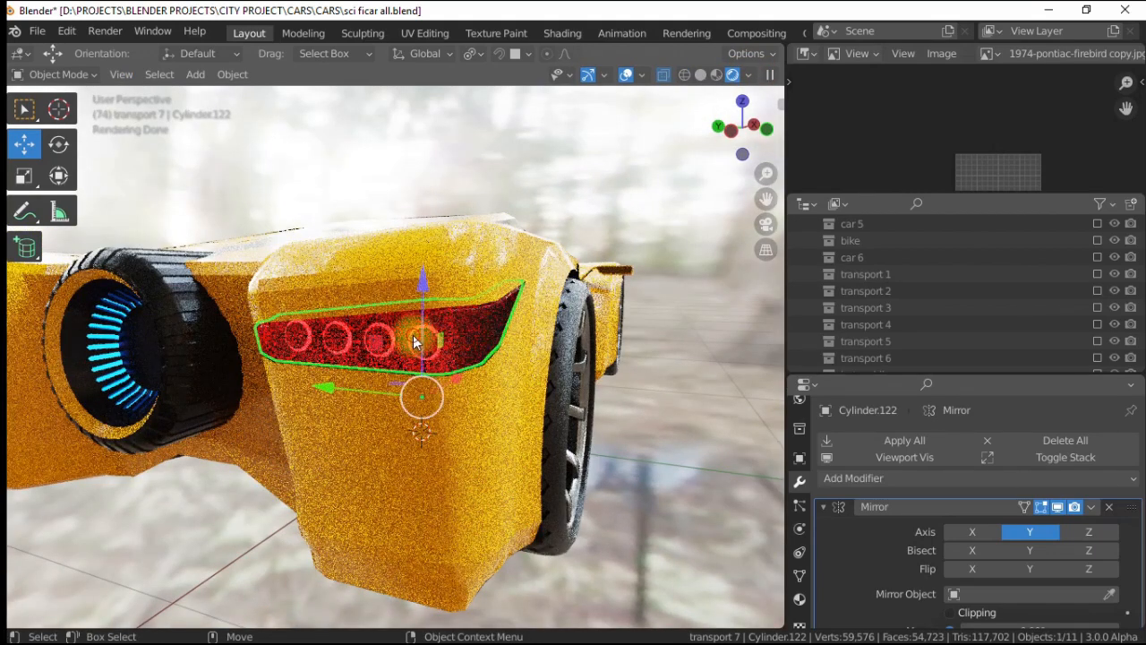
click(413, 342)
scroll(394, 335, down, 3)
click(222, 272)
click(403, 339)
click(408, 342)
shift+click(434, 333)
key(ctrl+j)
- Select the exhaust part at the rear of the car and apply all its modifiers
scroll(308, 308, down, 4)
alt+drag(308, 309, 281, 268)
click(386, 235)
scroll(442, 391, up, 4)
scroll(401, 342, up, 2)
alt+drag(441, 390, 358, 351)
click(421, 345)
click(850, 443)
- Select the exhaust's inner ring and move it out of its ribbed housing in solid shading
alt+drag(488, 520, 421, 439)
shift+click(450, 444)
click(328, 361)
alt+drag(327, 360, 386, 349)
drag(424, 426, 321, 429)
key(ctrl+z)
scroll(355, 406, up, 4)
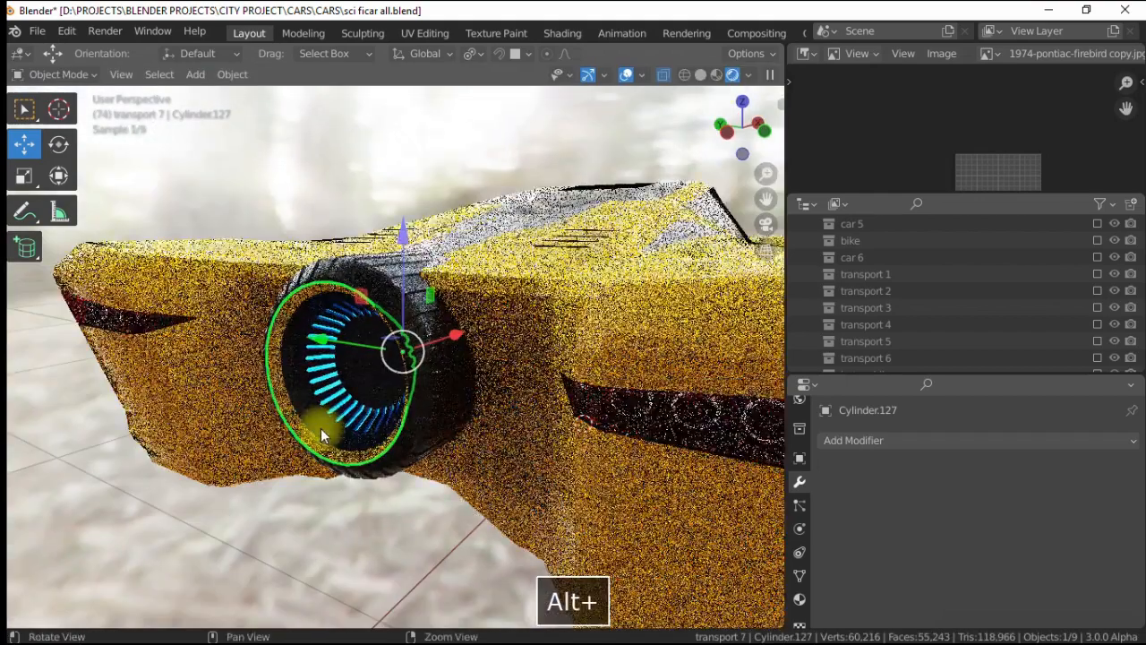
click(700, 75)
alt+drag(270, 308, 250, 322)
click(686, 75)
drag(511, 307, 460, 323)
- Extrude the outer edge loop of the exhaust ring toward the housing and scale it
key(Tab)
key(2)
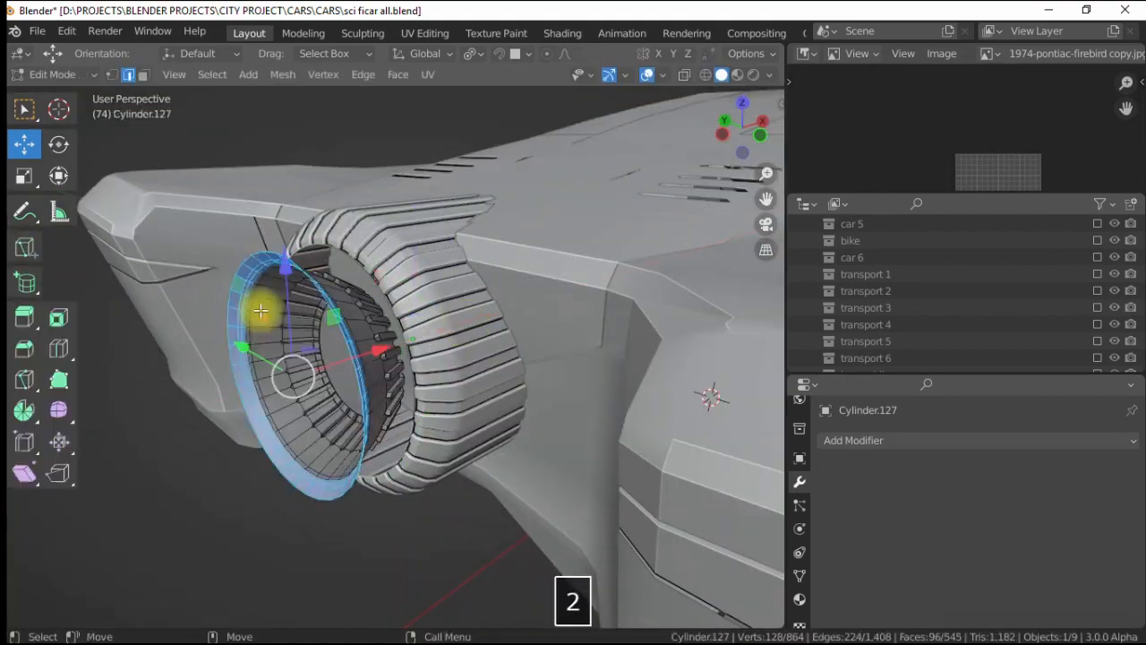
key(e)
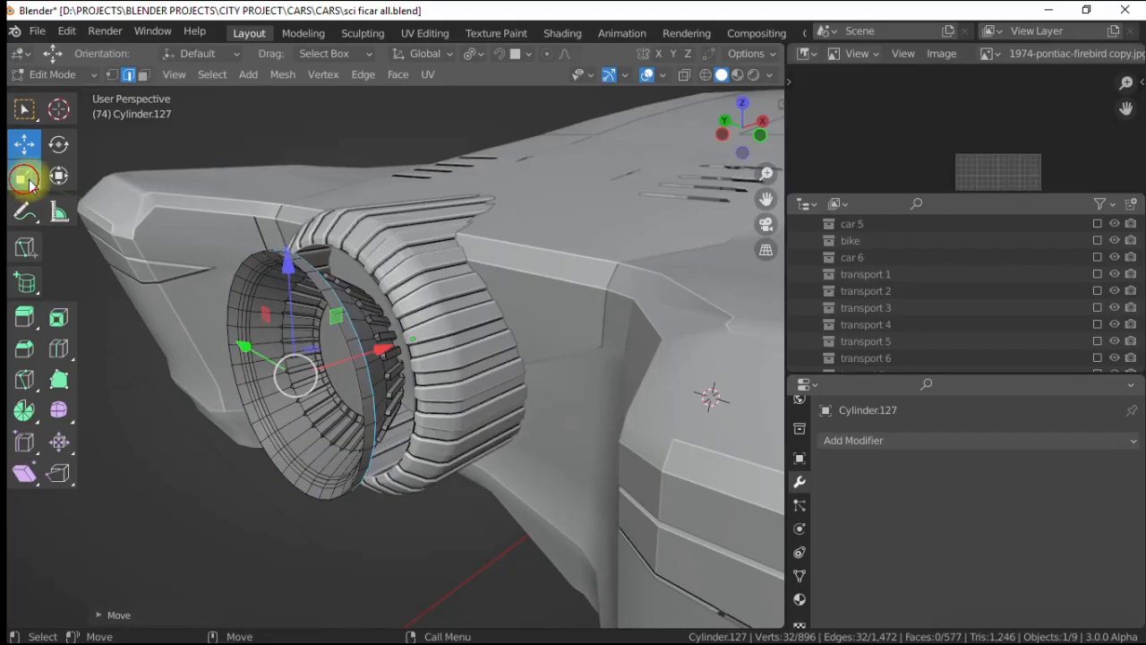
click(29, 185)
alt+drag(184, 269, 224, 272)
drag(266, 267, 266, 273)
- Bevel the extruded edge loop and move the ring back into the exhaust housing, using rendered shading
right_click(285, 269)
click(230, 212)
click(207, 205)
key(Tab)
alt+drag(232, 313, 269, 322)
click(753, 75)
mouse_move(447, 314)
mouse_down()
mouse_move(478, 299)
mouse_move(469, 305)
mouse_up()
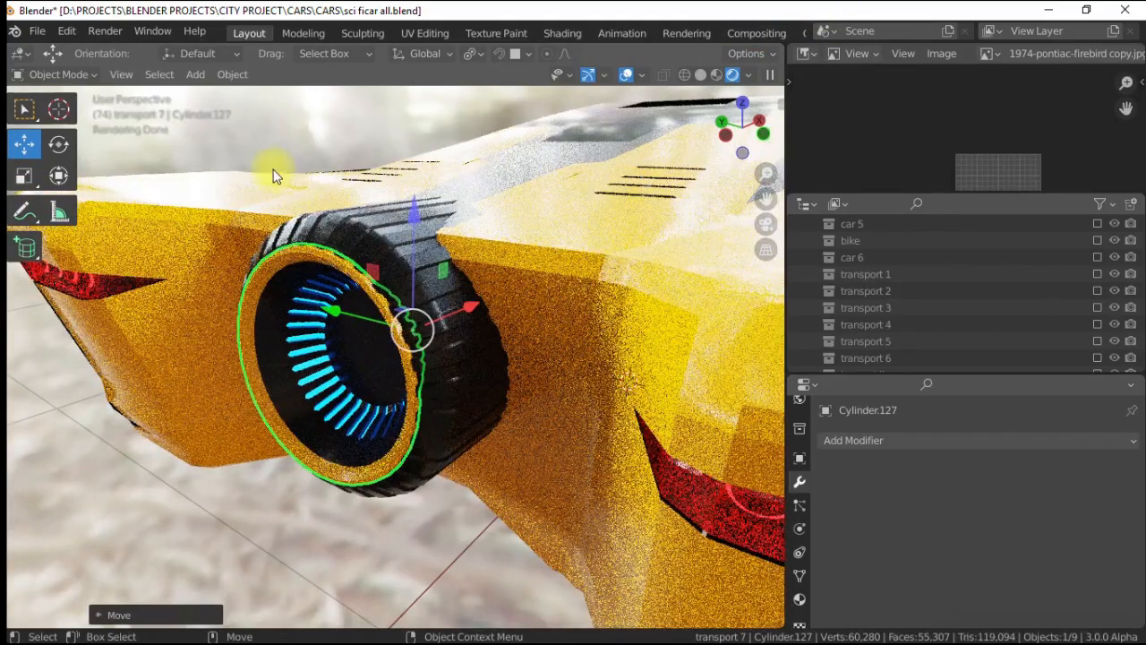
- Join the exhaust ring with the adjoining car parts into one object
click(274, 177)
alt+drag(282, 340, 391, 345)
click(288, 313)
key(ctrl+j)
alt+drag(466, 268, 367, 331)
scroll(394, 313, down, 5)
- Disable Camera in the world's ray visibility settings and save the file
click(547, 215)
alt+drag(770, 447, 530, 385)
drag(852, 372, 855, 293)
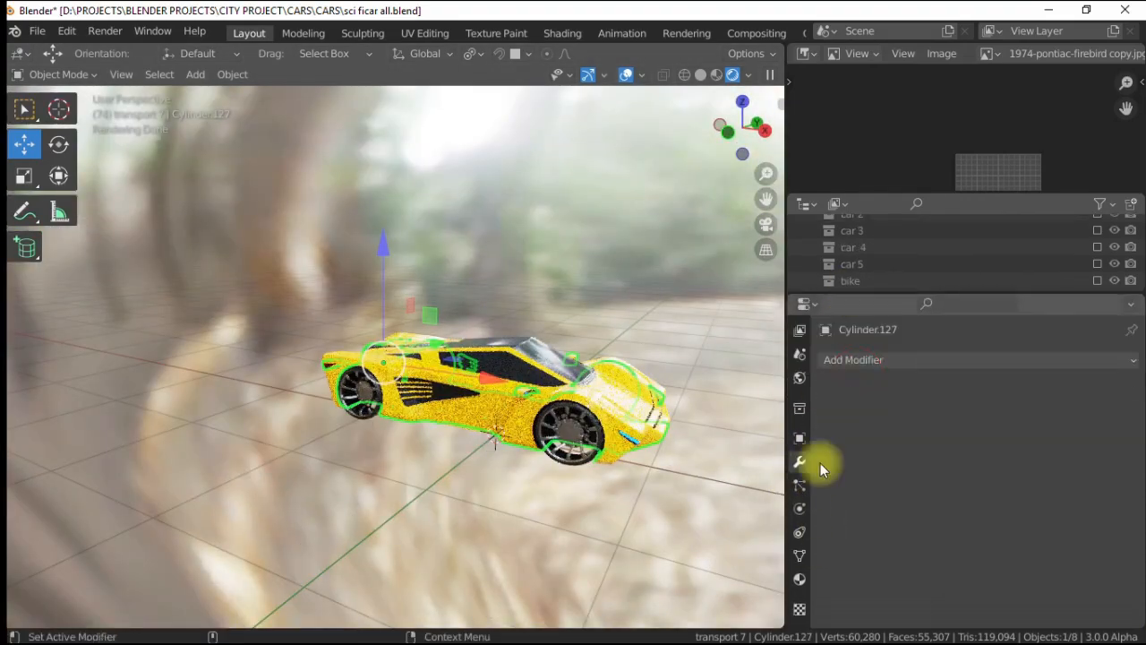
click(830, 406)
click(841, 446)
click(955, 470)
alt+drag(295, 286, 384, 370)
click(37, 30)
click(85, 142)
- Select the linked panel strip with the vents on the rear deck and assign the plastic material to it
mouse_move(251, 394)
alt+mouse_down()
mouse_move(393, 372)
mouse_move(371, 378)
mouse_move(392, 390)
alt+mouse_up()
click(471, 412)
key(Tab)
key(3)
click(701, 76)
click(373, 378)
key(ctrl+l)
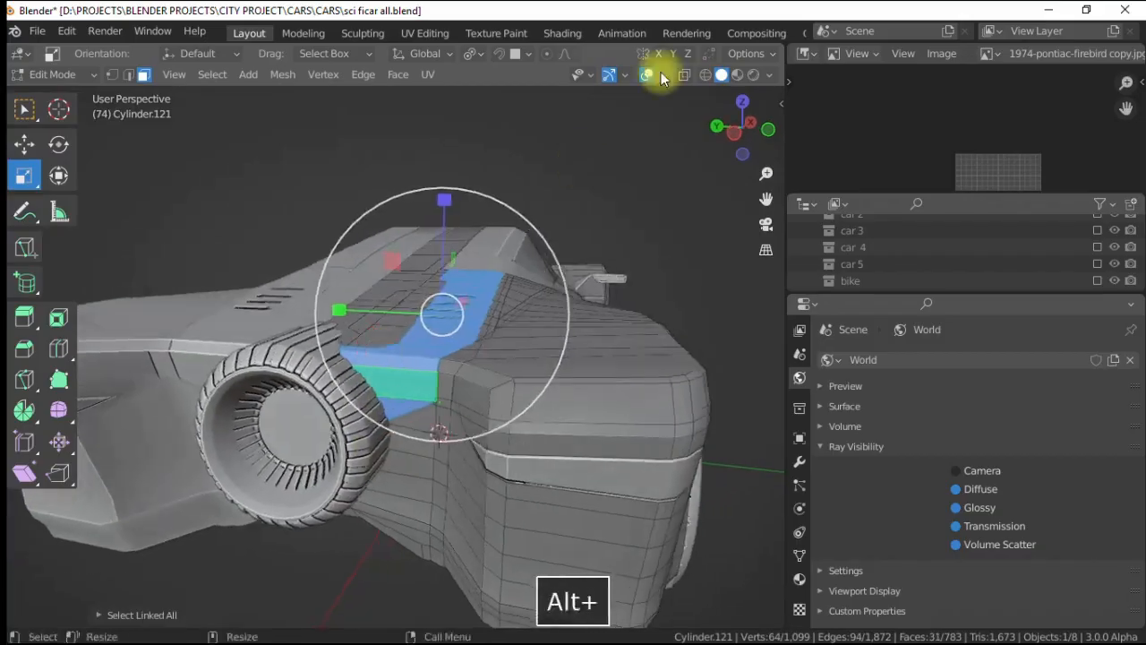
click(732, 75)
click(409, 205)
mouse_move(427, 315)
alt+mouse_down()
mouse_move(441, 350)
mouse_move(428, 353)
alt+mouse_up()
click(441, 350)
key(bracketright)
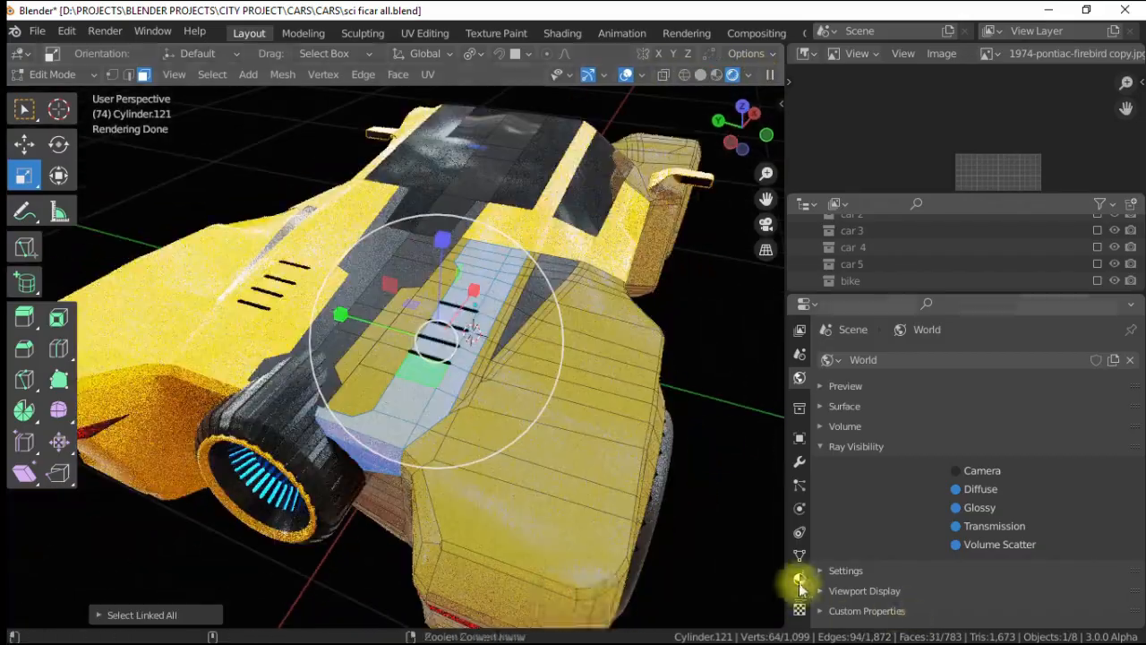
click(799, 580)
click(859, 431)
click(862, 466)
- Check the separate linked panel sections around the car body one after another and clear the selection
key(4)
alt+drag(476, 392, 332, 385)
key(3)
click(430, 481)
key(bracketright)
alt+drag(431, 481, 419, 392)
alt+drag(557, 383, 422, 367)
click(453, 369)
key(bracketright)
alt+drag(488, 392, 451, 377)
click(487, 385)
click(419, 369)
key(bracketright)
key(alt+a)
click(447, 344)
key(bracketright)
mouse_move(447, 331)
alt+mouse_down()
mouse_move(474, 353)
mouse_move(391, 333)
mouse_move(448, 259)
mouse_move(458, 294)
mouse_move(394, 324)
alt+mouse_up()
key(alt+a)
- Cut new edges across the front fender with the Knife tool in solid shading
click(700, 75)
click(24, 380)
mouse_move(514, 288)
alt+mouse_down()
mouse_move(461, 324)
mouse_move(463, 352)
alt+mouse_up()
click(447, 340)
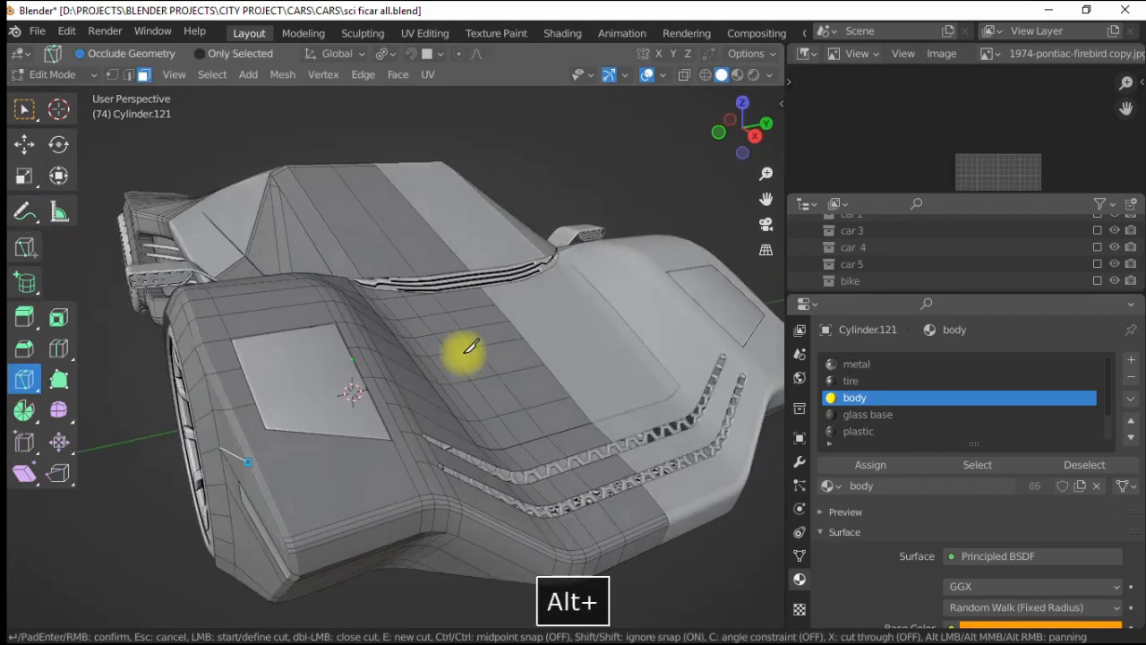
alt+drag(300, 421, 329, 394)
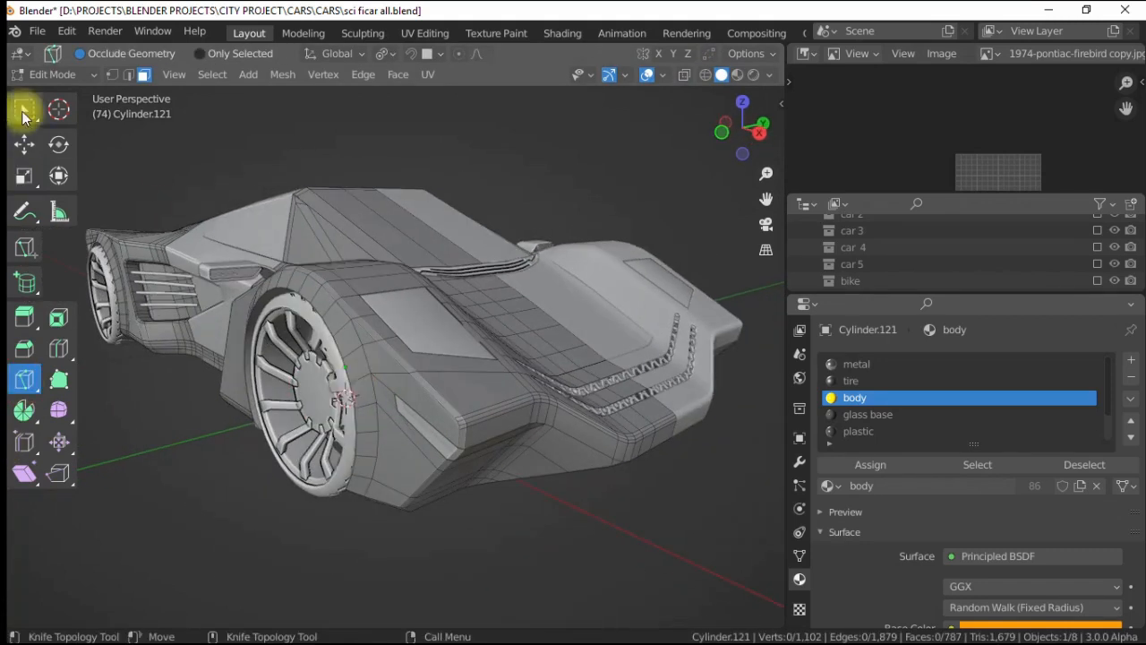
- Select the edge path around the front wheel arch and split the fender off as its own linked panel
alt+drag(476, 373, 528, 404)
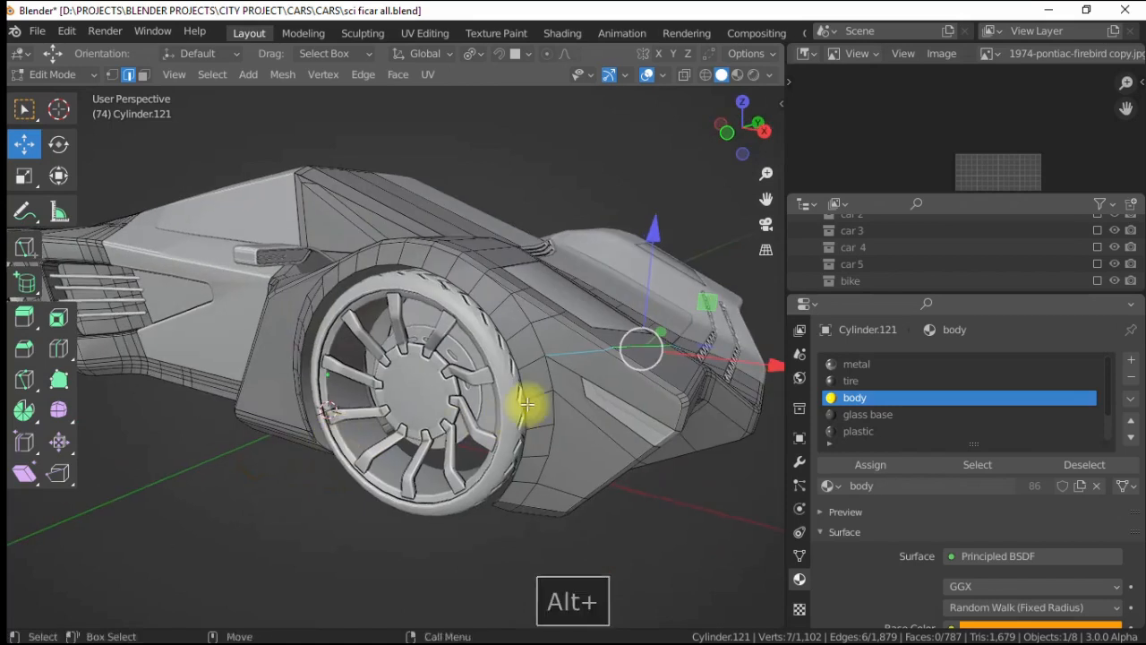
shift+click(525, 493)
alt+drag(525, 494, 372, 444)
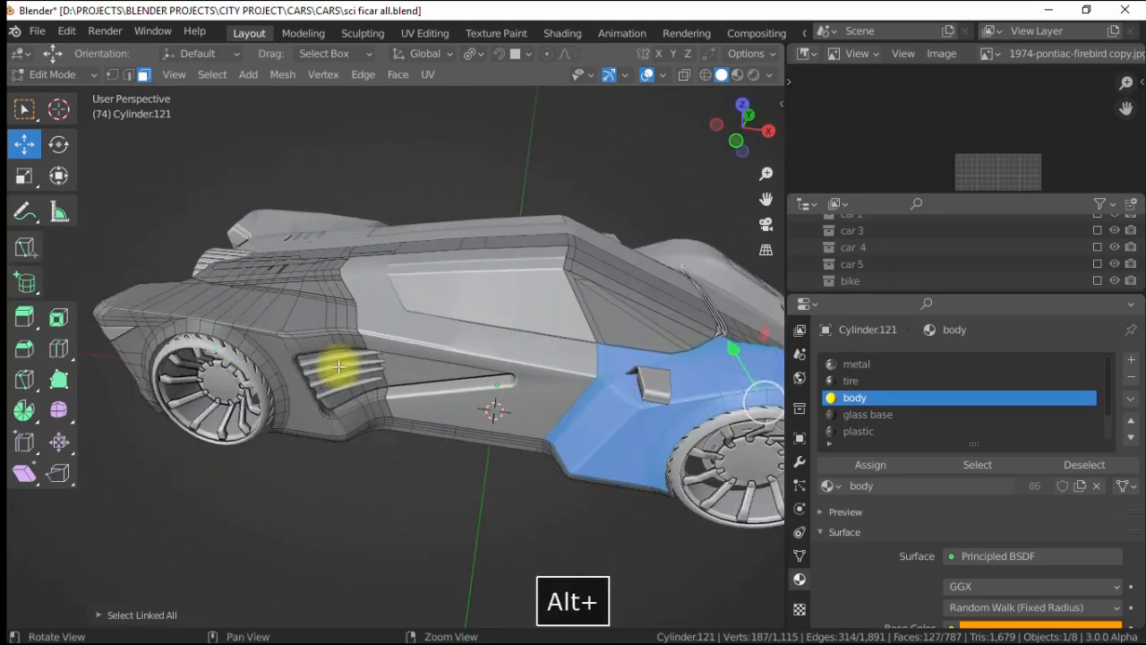
- Try the plastic material on the linked faces of the lower rear bumper in rendered shading
alt+drag(432, 339, 320, 346)
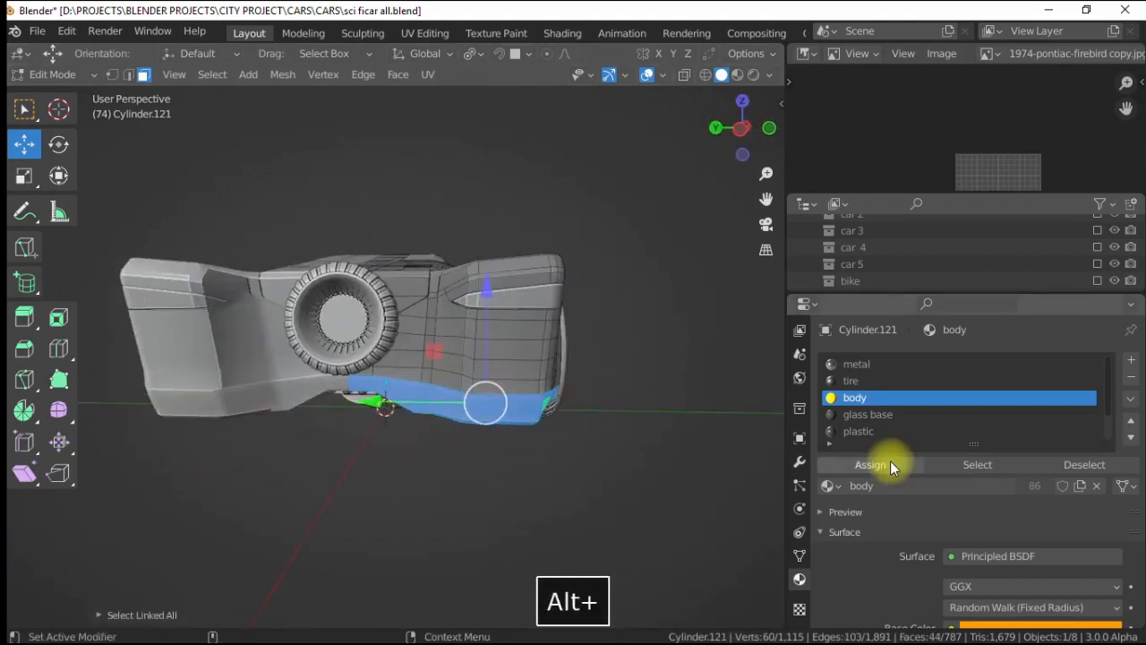
click(752, 75)
click(617, 222)
alt+drag(475, 375, 503, 376)
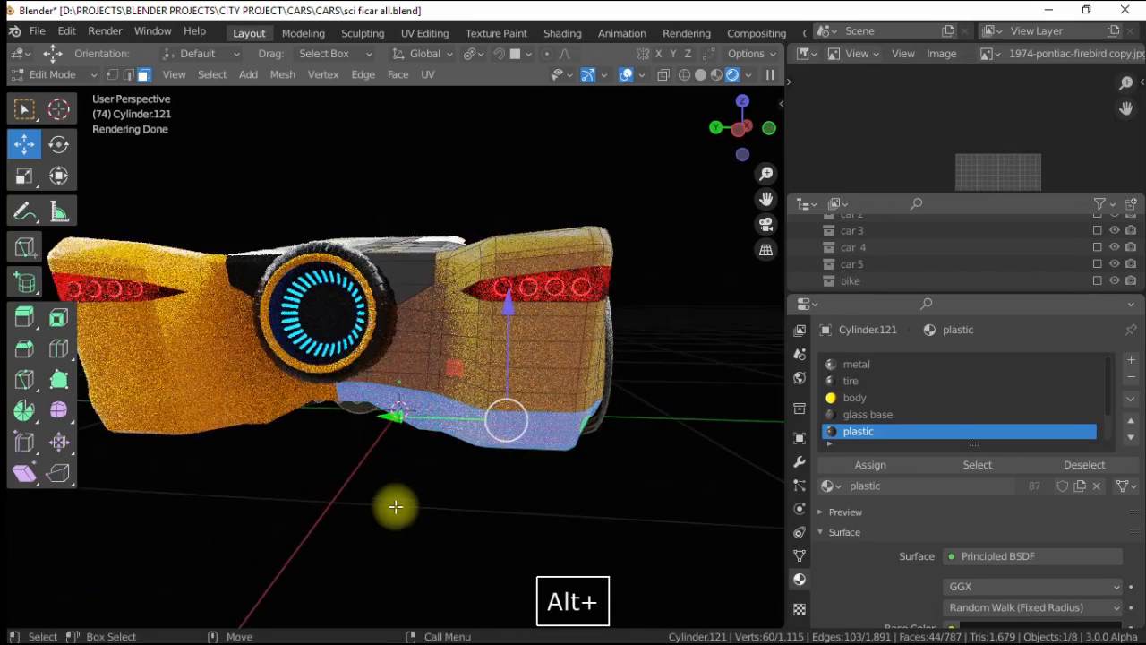
- Cut a diagonal edge across the rear body faces beside and behind the exhaust with the Knife tool
click(700, 76)
alt+drag(444, 317, 425, 328)
scroll(424, 328, up, 2)
click(424, 331)
key(bracketright)
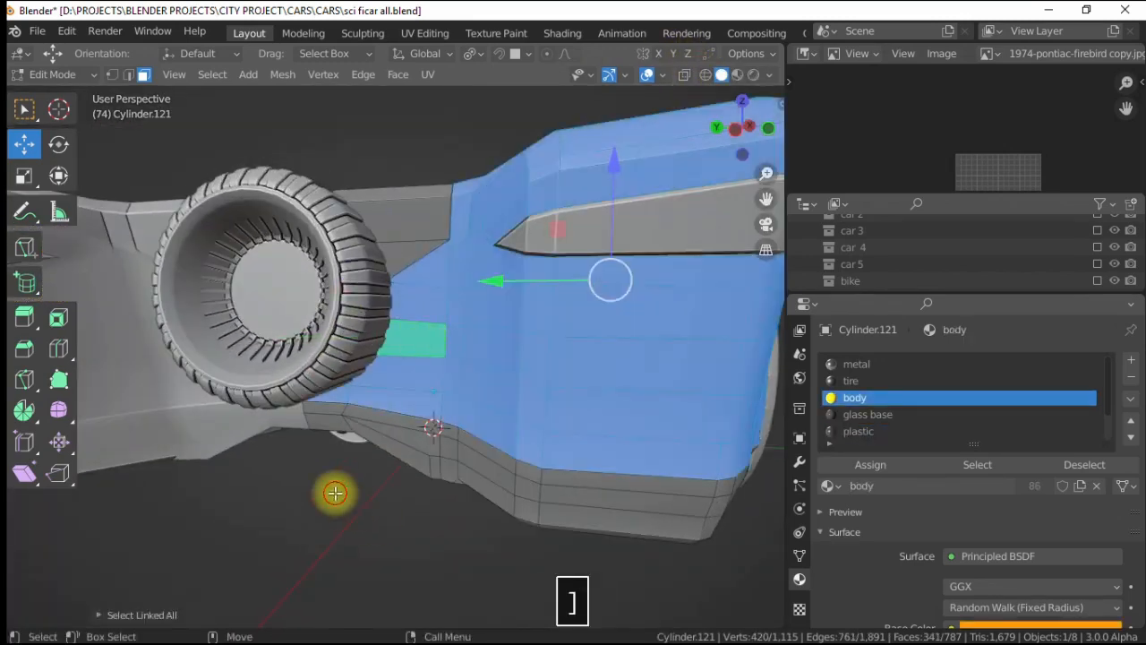
click(22, 379)
alt+drag(376, 376, 395, 346)
click(684, 75)
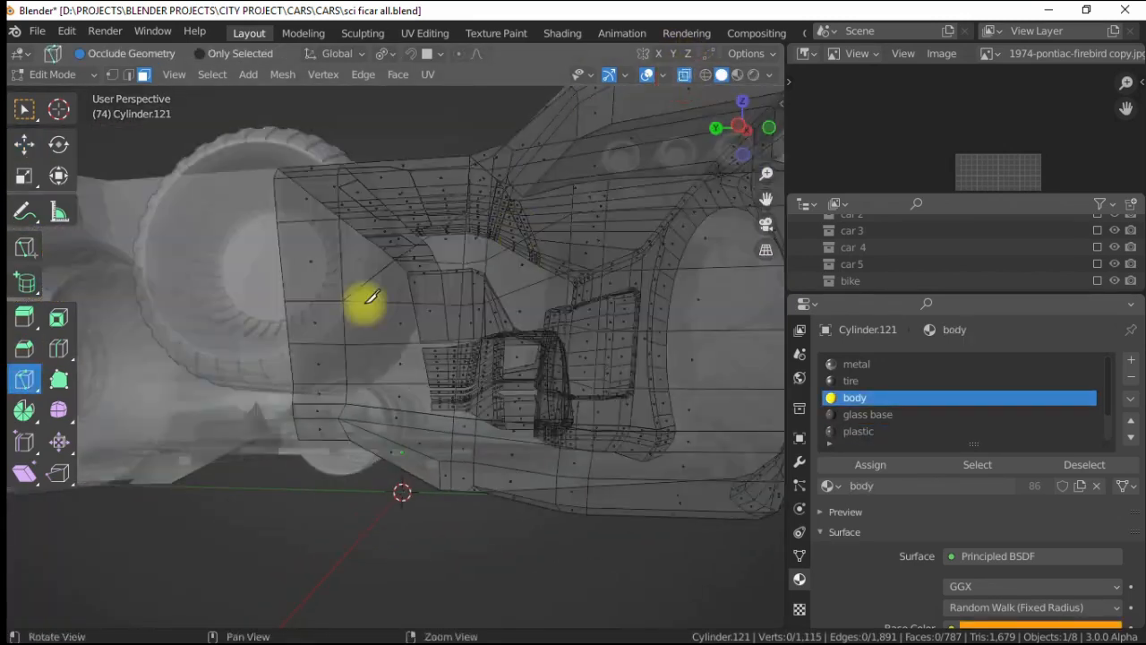
alt+drag(367, 304, 361, 328)
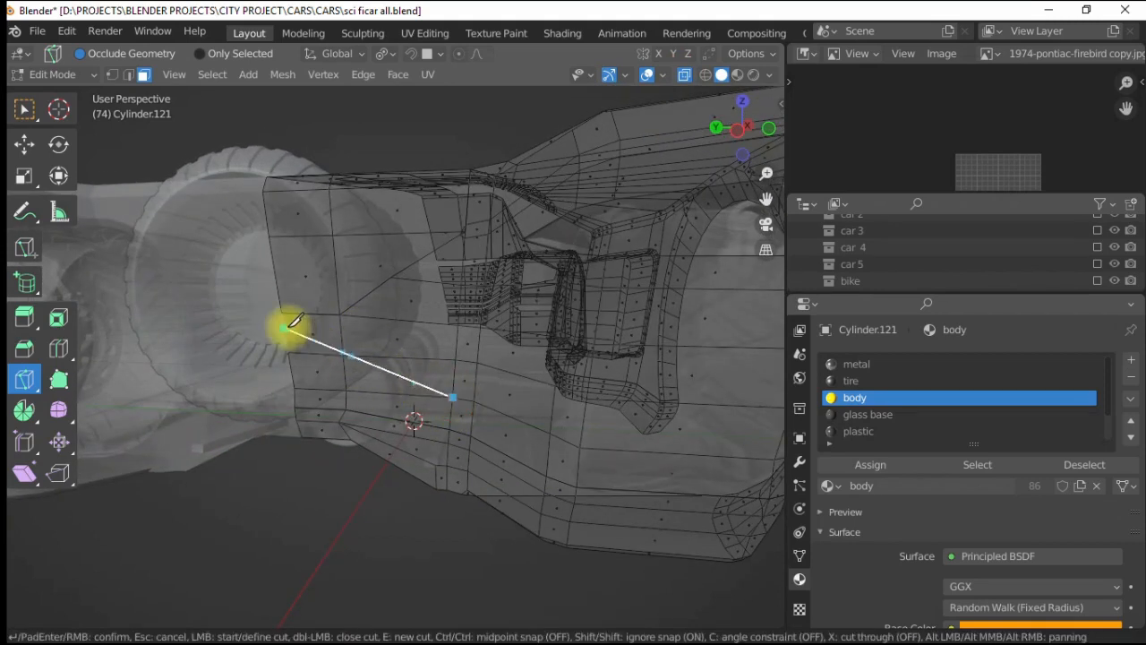
click(684, 75)
- Delete the four body faces below the new cut underneath the exhaust
alt+drag(384, 383, 387, 357)
click(388, 360)
shift+click(390, 387)
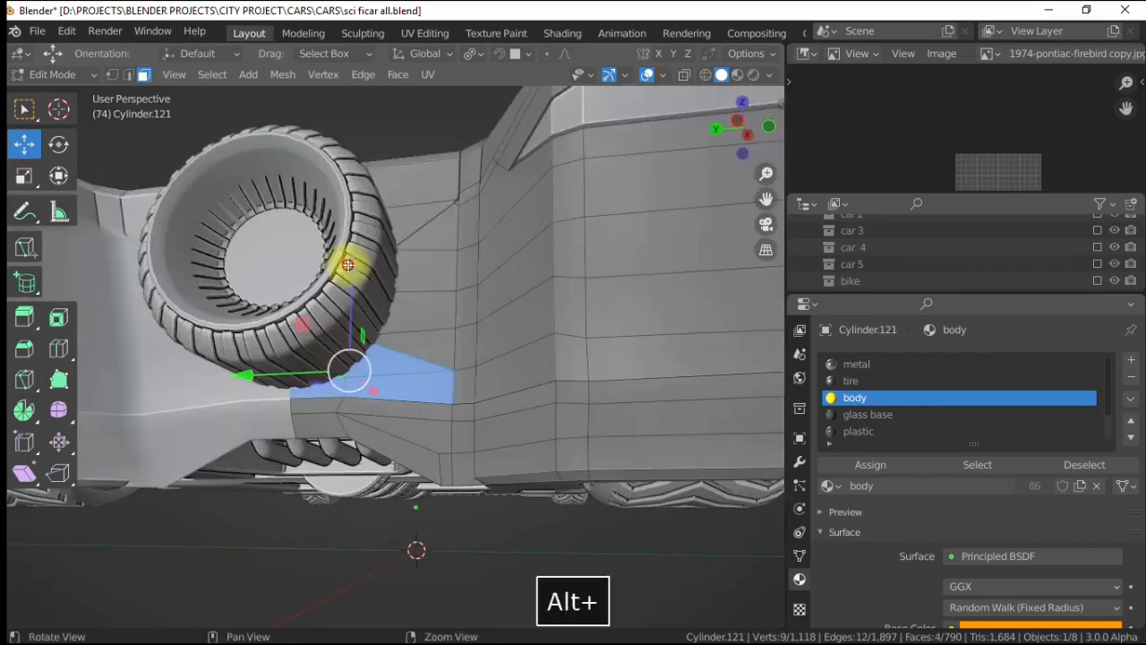
mouse_move(348, 259)
alt+mouse_down()
mouse_move(342, 363)
mouse_move(328, 335)
mouse_move(281, 334)
mouse_move(440, 317)
mouse_move(325, 307)
mouse_move(381, 350)
mouse_move(499, 338)
mouse_move(418, 348)
alt+mouse_up()
scroll(372, 381, down, 3)
- Select the four remaining body faces beside the exhaust and separate them into their own object
click(753, 75)
scroll(381, 350, up, 2)
scroll(417, 348, up, 2)
click(432, 277)
shift+click(410, 322)
shift+click(419, 358)
scroll(397, 259, down, 3)
alt+drag(396, 258, 378, 351)
scroll(395, 315, up, 2)
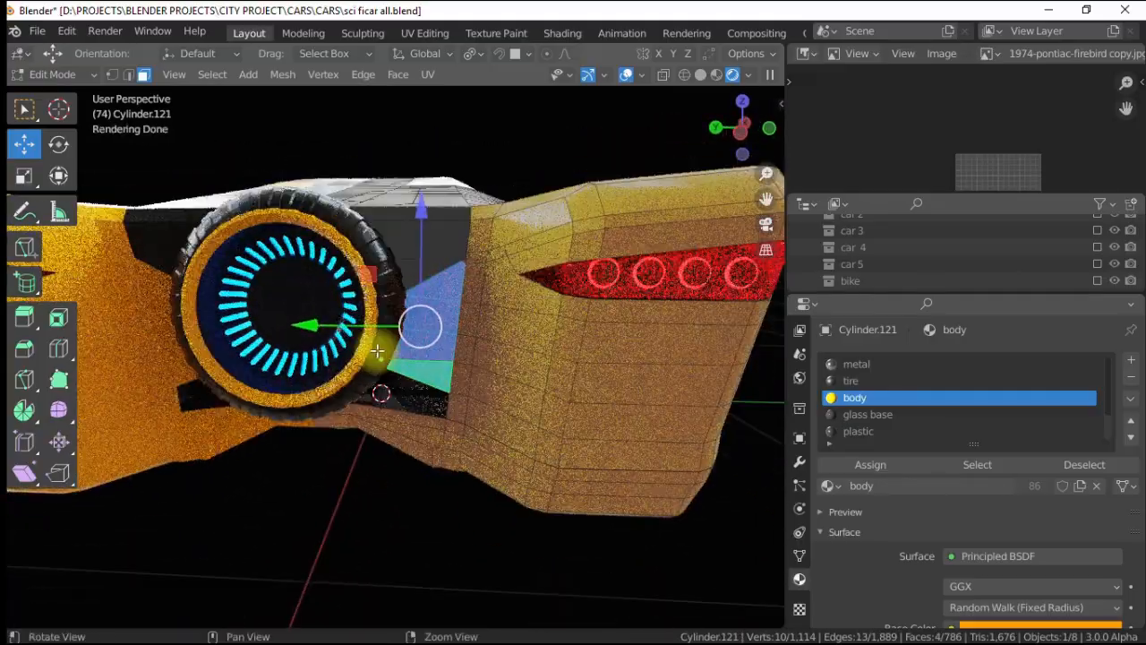
alt+drag(456, 309, 397, 331)
right_click(396, 333)
click(307, 557)
alt+drag(470, 289, 376, 327)
alt+drag(370, 325, 400, 312)
right_click(400, 312)
click(501, 440)
key(Tab)
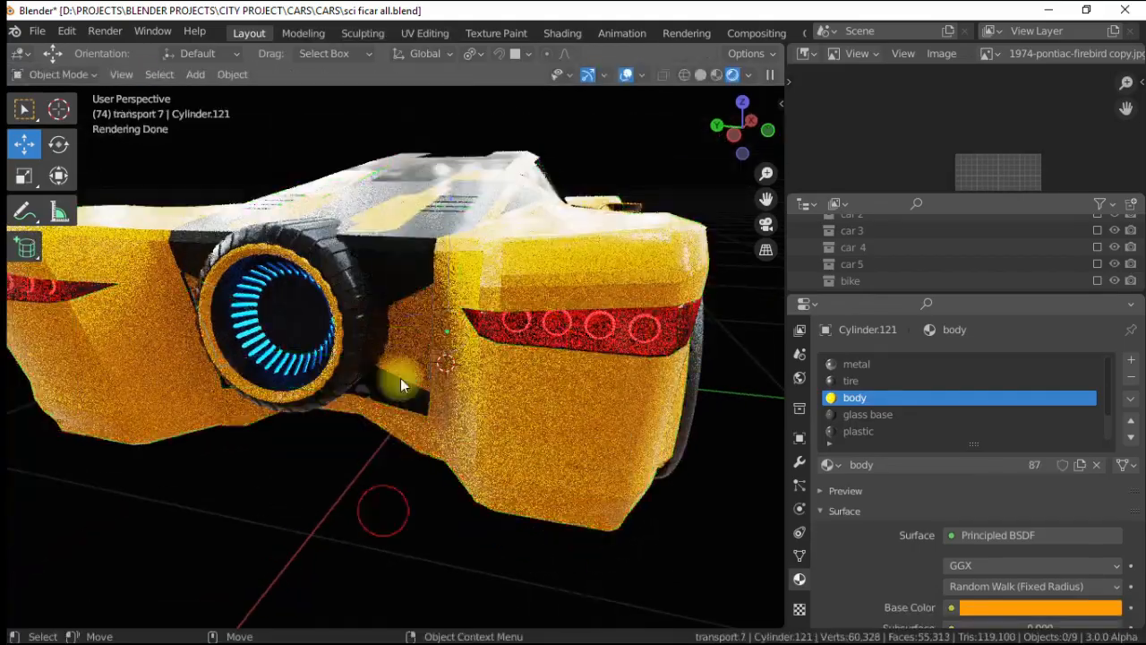
- Replace the body material of the separated exhaust-side panels with the plastic material
text(p)
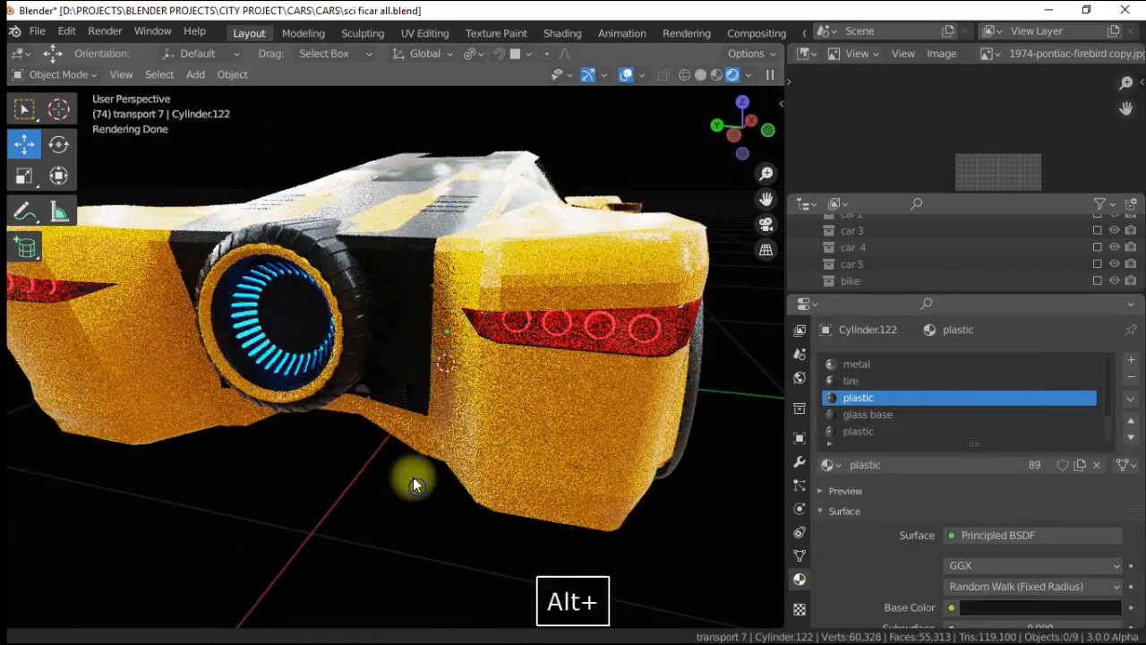
alt+drag(413, 477, 425, 476)
scroll(363, 369, down, 3)
scroll(385, 364, up, 1)
- Assign the body material to the linked black panel above the exhaust on the main body
click(409, 359)
alt+drag(409, 360, 418, 344)
click(418, 269)
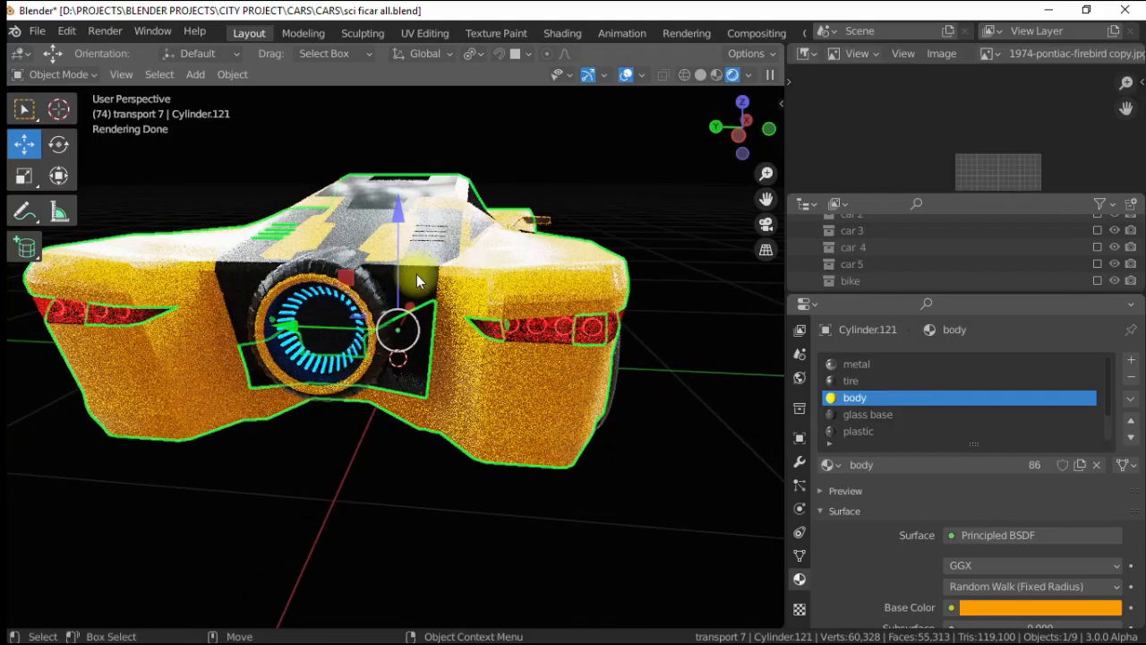
key(Tab)
click(431, 279)
key(ctrl+l)
click(848, 462)
key(4)
- Apply the mirror on the separated exhaust-side panels and extrude their faces to give them thickness
alt+drag(398, 465, 401, 314)
scroll(404, 324, up, 1)
click(408, 330)
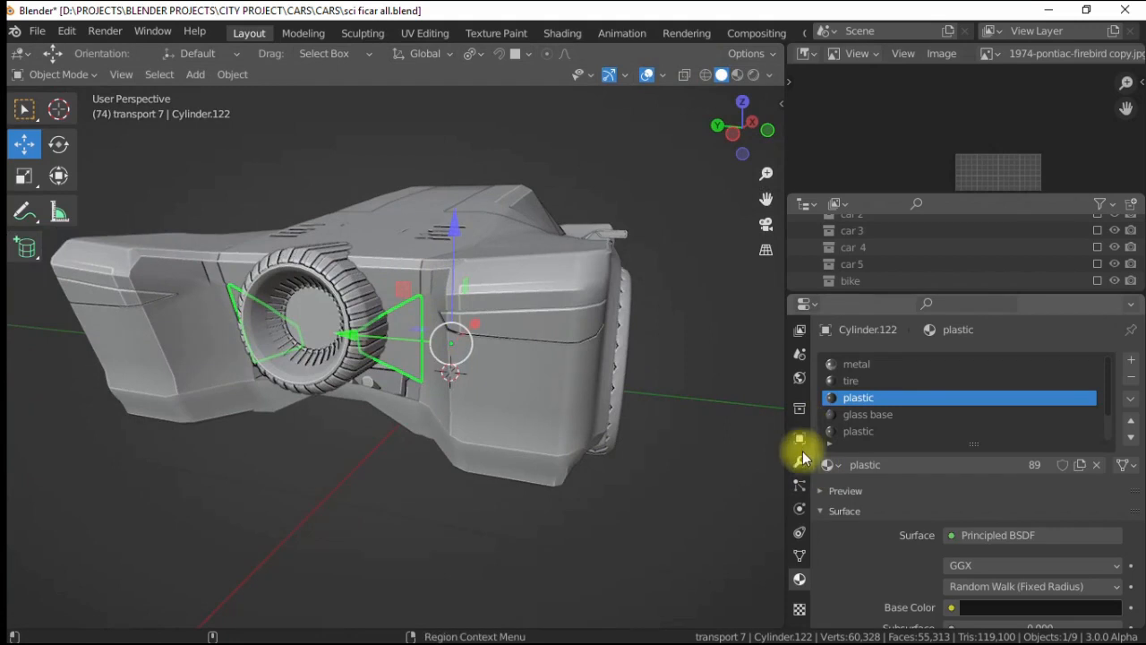
click(799, 459)
key(Tab)
middle_drag(402, 320, 391, 291)
key(ctrl+l)
alt+drag(390, 291, 376, 261)
- Set the origin of the exhaust-side panels to the centre of their geometry
right_click(291, 212)
click(293, 213)
click(297, 219)
key(Tab)
alt+drag(297, 219, 402, 380)
- Unhide HoneyComb.001 and move it over the exhaust-side panels at the rear of the car
drag(905, 299, 904, 557)
scroll(878, 386, down, 3)
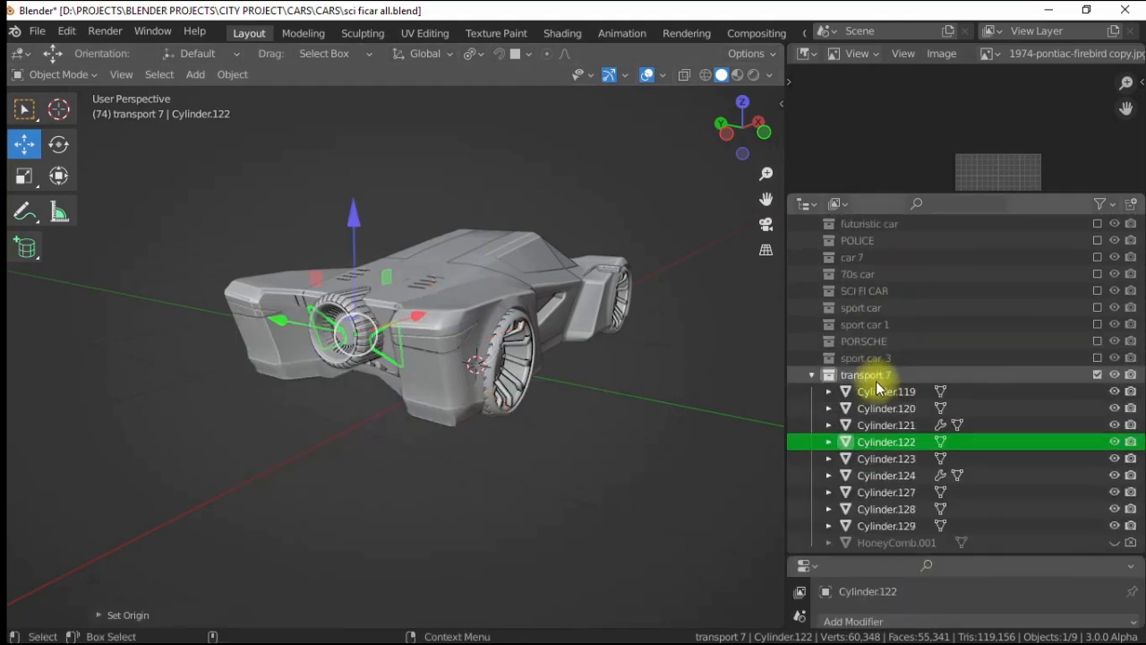
alt+drag(483, 313, 205, 256)
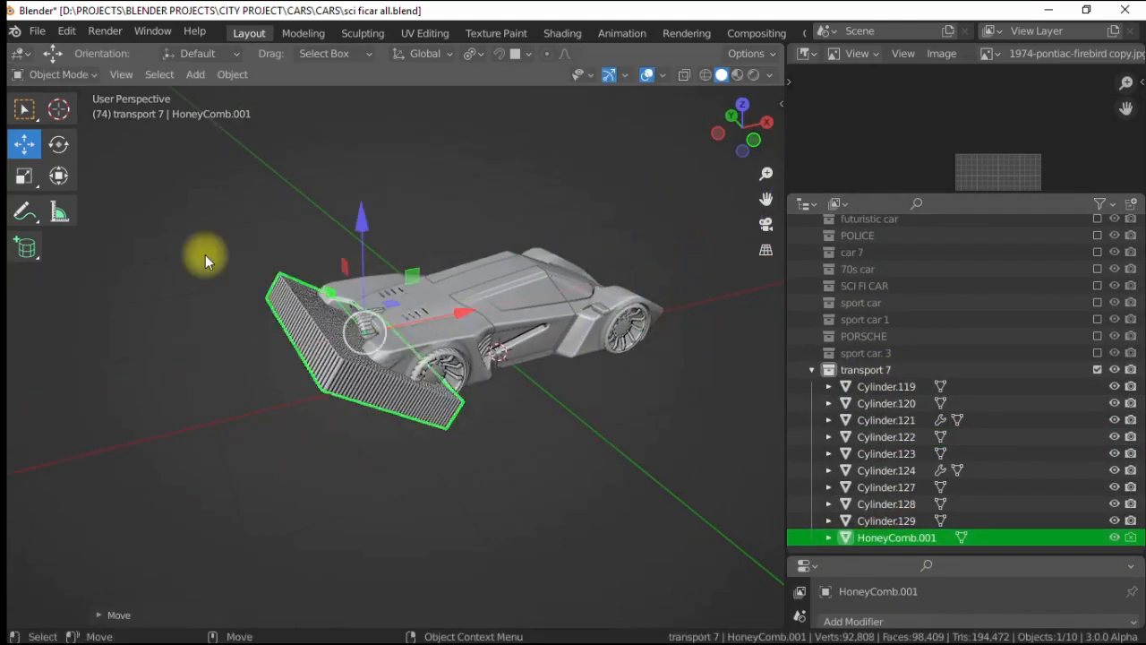
drag(277, 292, 385, 398)
- Apply a Boolean Intersect with HoneyComb.001 and the Fast solver to Cylinder.122, and hide the honeycomb object
click(887, 520)
click(886, 503)
click(876, 441)
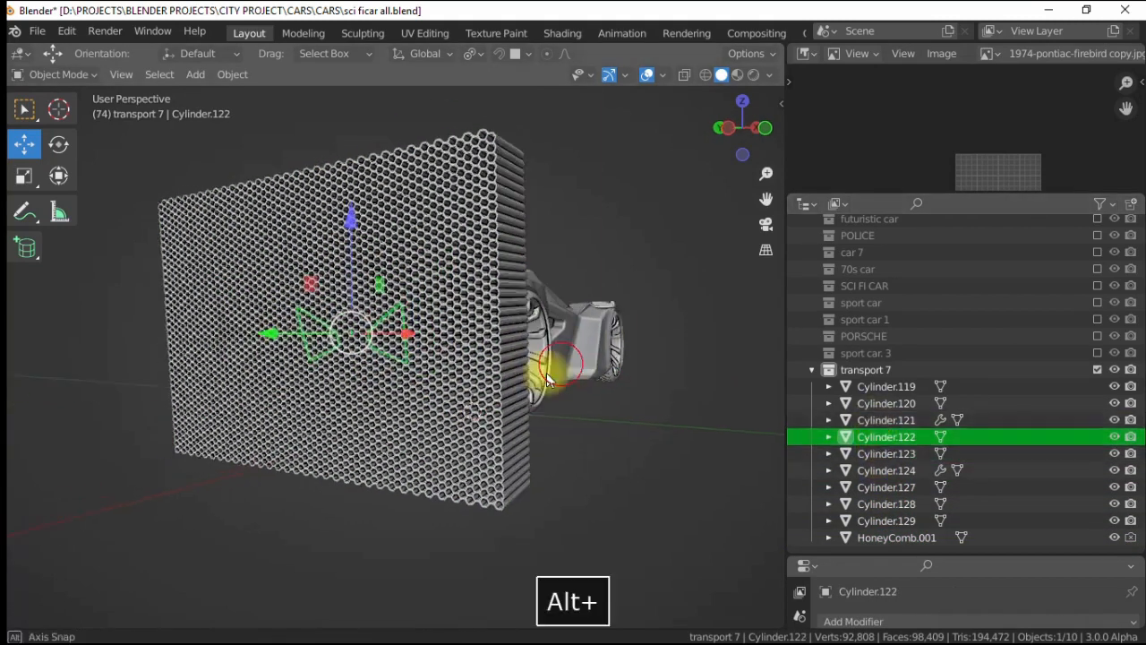
alt+drag(544, 370, 340, 330)
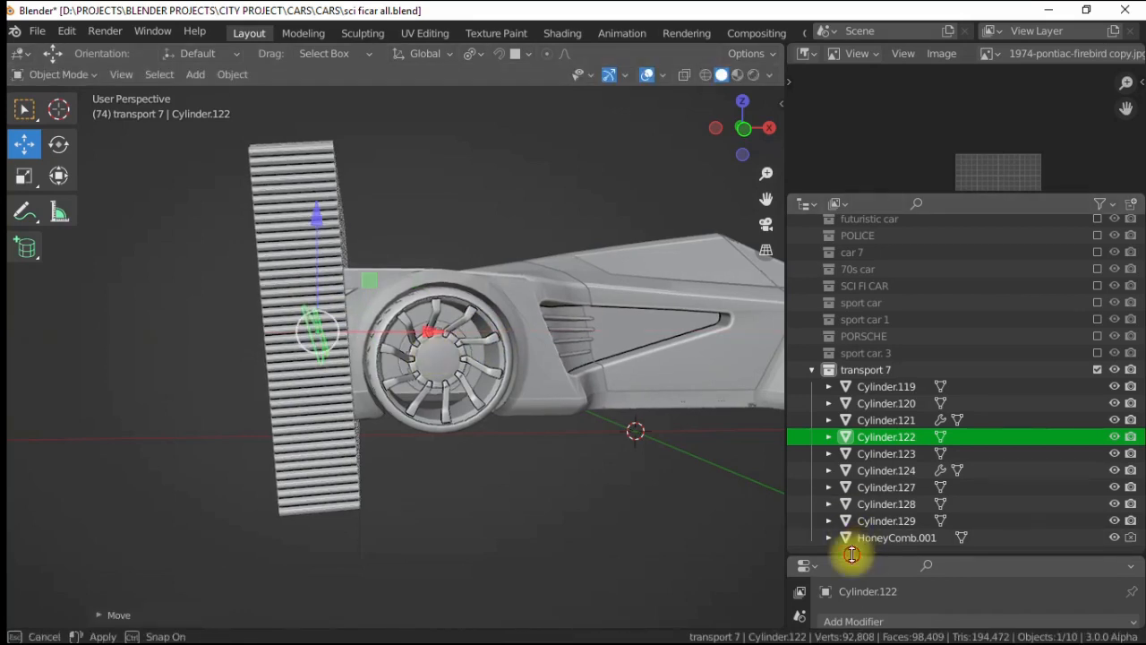
drag(852, 554, 851, 399)
click(854, 454)
click(783, 71)
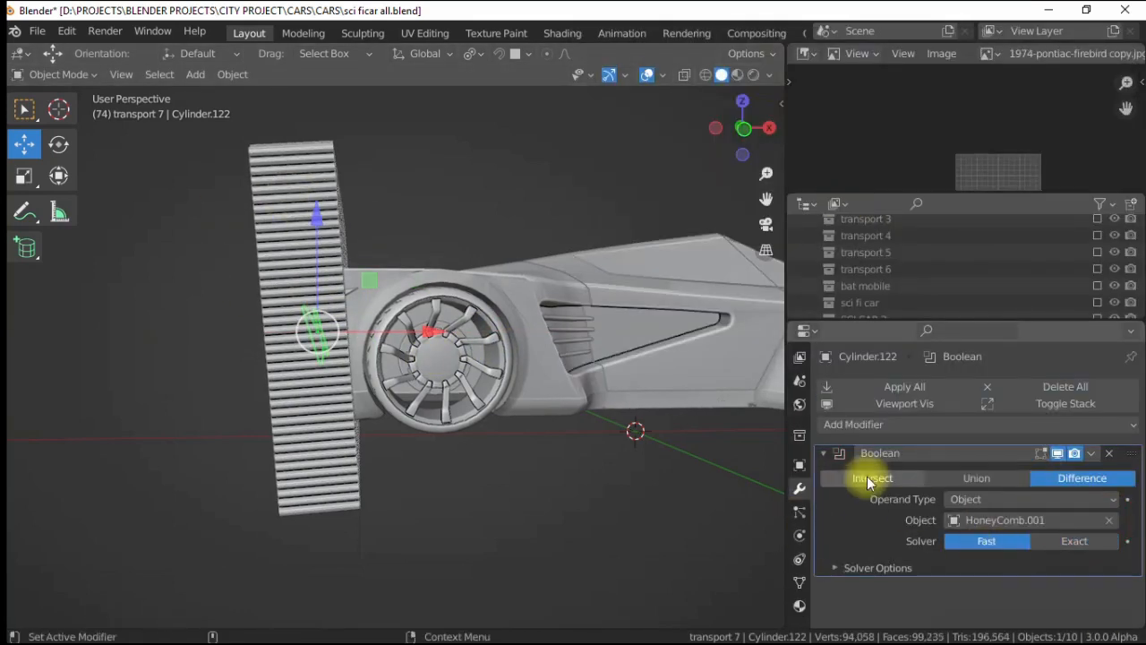
click(893, 386)
click(1114, 302)
alt+drag(627, 403, 360, 417)
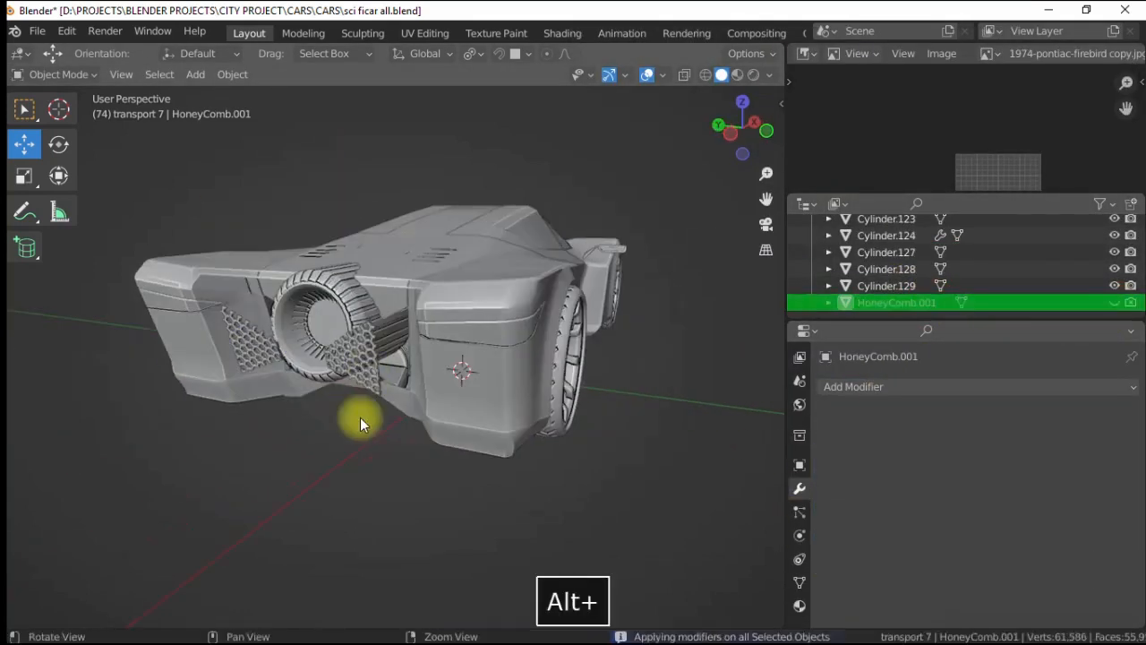
- Examine the honeycomb grilles around the exhaust in rendered shading
click(312, 314)
click(393, 292)
alt+middle_drag(393, 292, 557, 205)
key(z)
key(8)
mouse_move(332, 319)
alt+middle_down()
mouse_move(358, 344)
mouse_move(320, 360)
alt+middle_up()
scroll(358, 367, up, 3)
- Cut diagonal edges across the lower bumper strip from the corner of the exhaust opening with the Knife tool
click(430, 401)
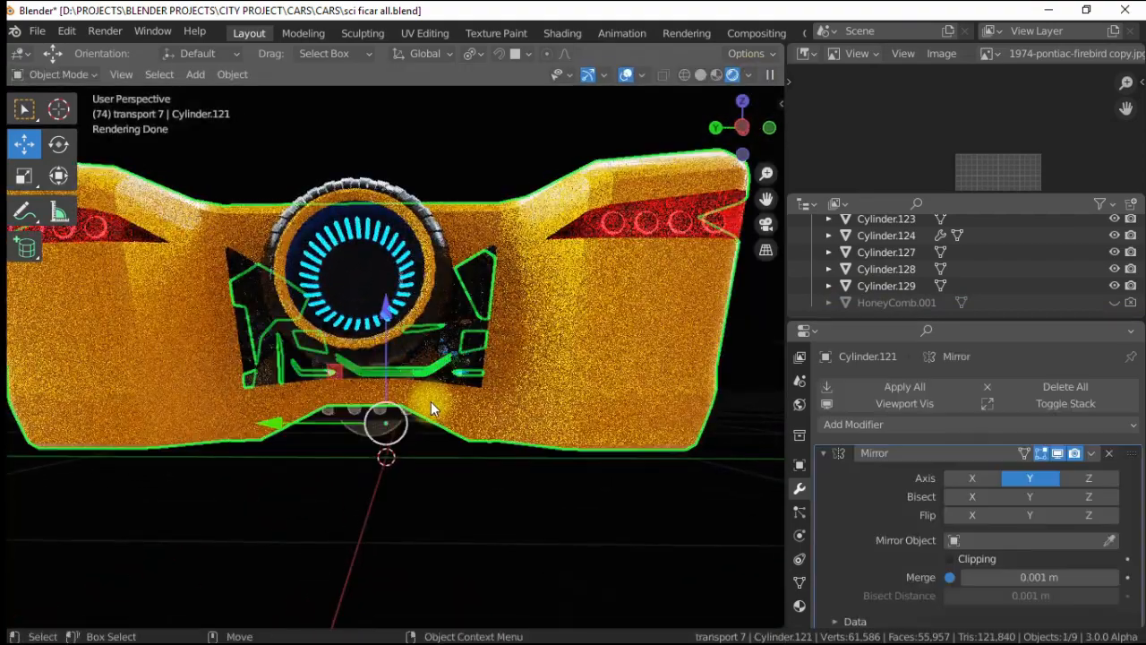
key(Tab)
scroll(303, 382, up, 2)
click(26, 382)
alt+middle_drag(452, 394, 466, 387)
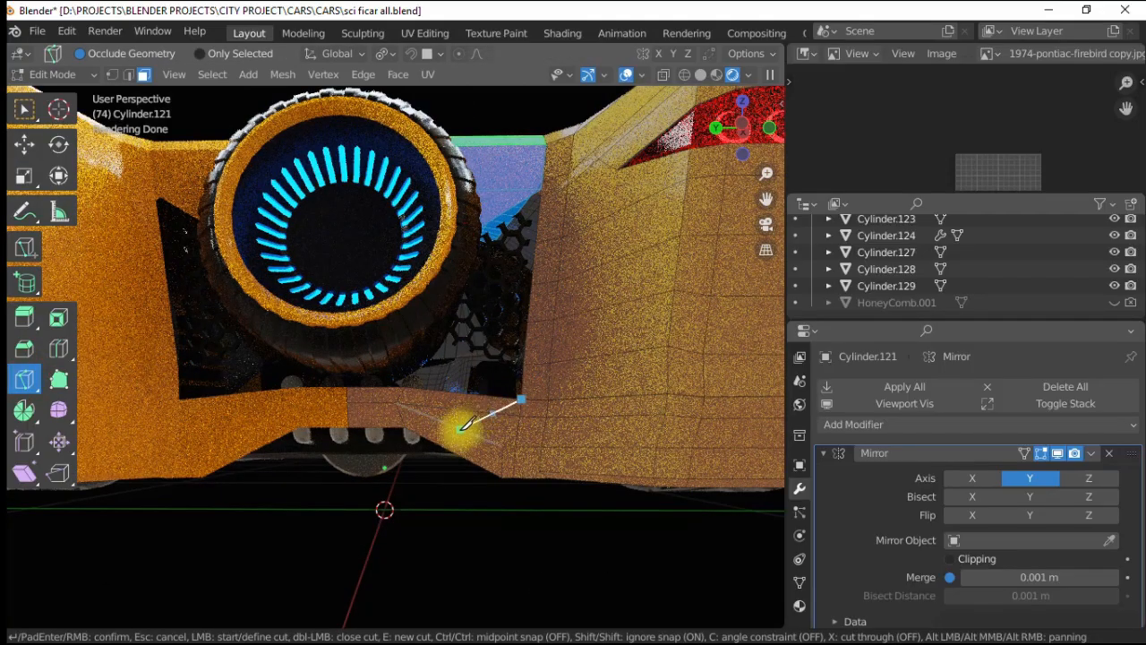
click(359, 399)
scroll(486, 358, down, 3)
mouse_move(486, 358)
alt+middle_down()
mouse_move(440, 370)
mouse_move(442, 486)
mouse_move(366, 409)
mouse_move(565, 350)
mouse_move(422, 378)
mouse_move(472, 372)
alt+middle_up()
scroll(485, 457, up, 2)
scroll(369, 366, down, 5)
scroll(368, 372, up, 5)
- Examine the lower bumper and the pipes beneath the exhaust in solid shading
click(700, 75)
mouse_move(327, 346)
alt+middle_down()
mouse_move(358, 404)
mouse_move(435, 440)
alt+middle_up()
alt+middle_drag(177, 87, 510, 306)
key(g)
right_click(510, 304)
scroll(384, 301, down, 4)
alt+middle_drag(383, 301, 232, 224)
alt+middle_drag(423, 420, 511, 430)
scroll(428, 358, up, 2)
- Select the end faces of the four pipes beneath the exhaust on Cylinder.127 and move them
key(alt+q)
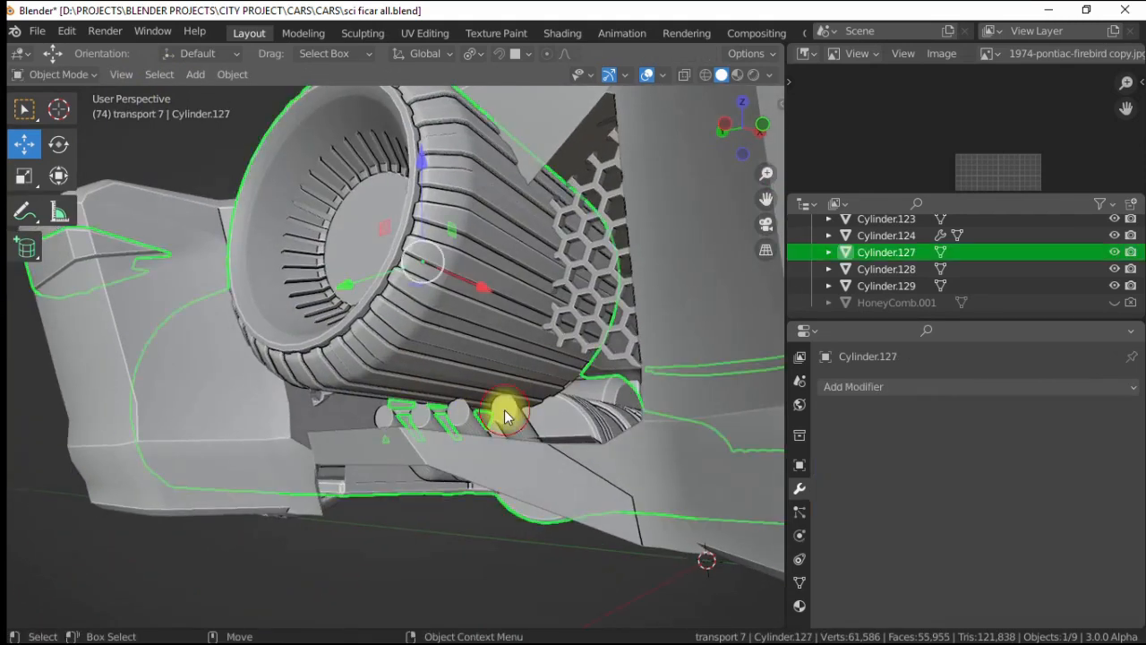
key(3)
shift+click(430, 421)
shift+click(382, 423)
alt+middle_drag(382, 422, 54, 145)
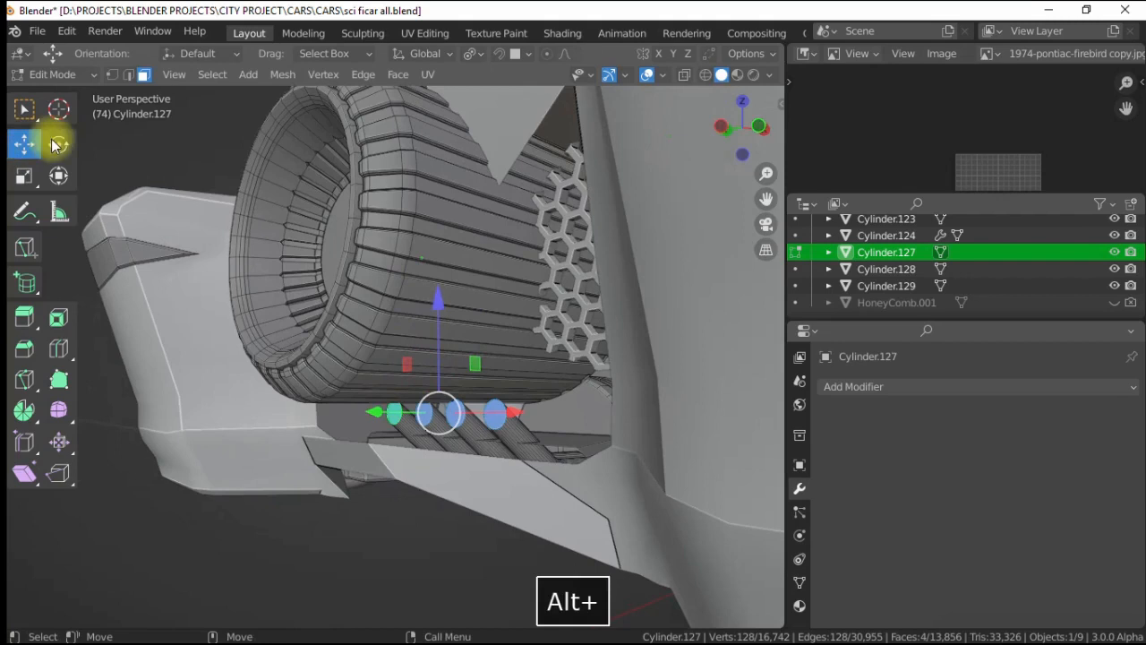
alt+middle_drag(478, 314, 554, 413)
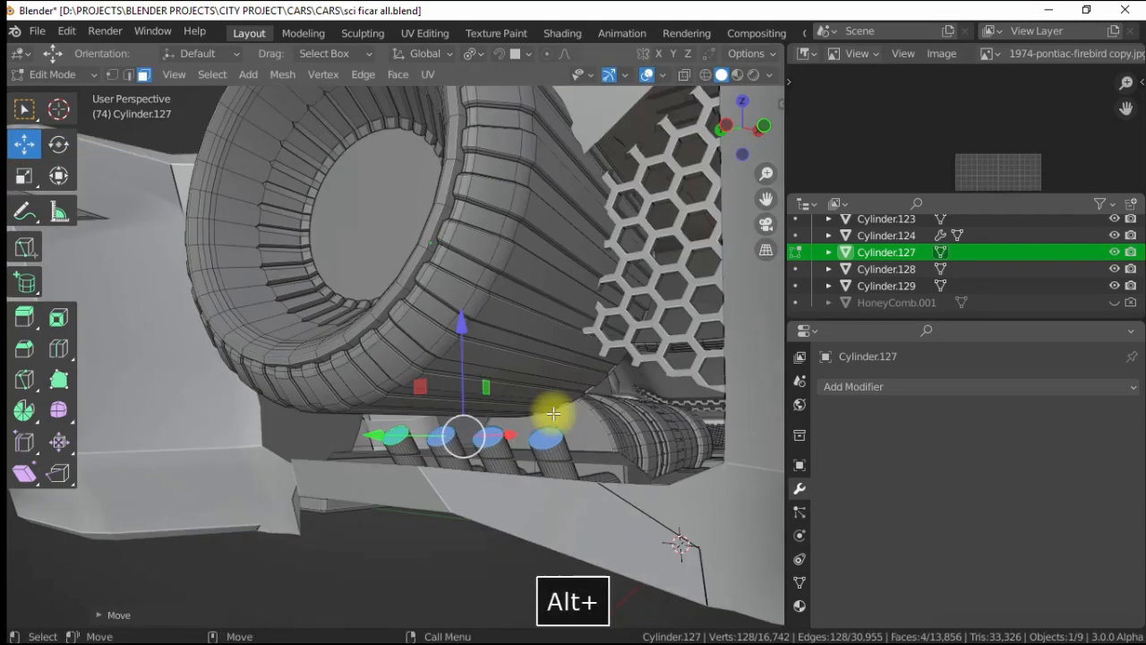
- Extrude the four pipe end faces beneath the exhaust into separate sleeves and scale the linked sleeves
drag(314, 412, 311, 413)
right_click(394, 424)
click(345, 343)
click(294, 567)
alt+drag(358, 488, 484, 445)
key(])
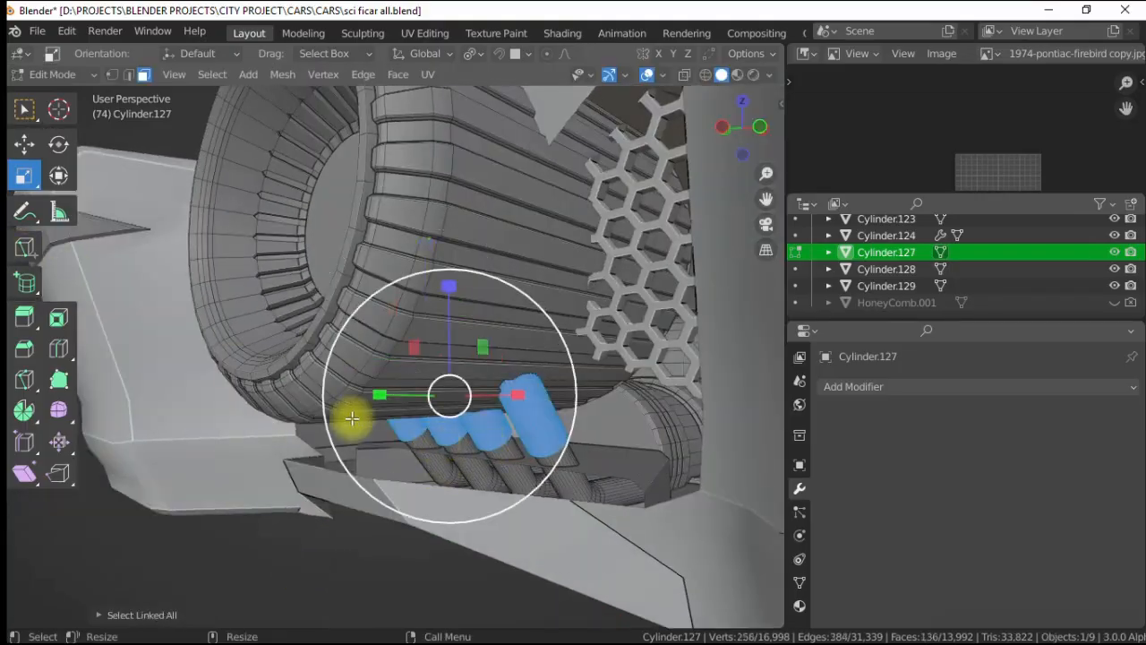
drag(307, 403, 305, 402)
- Examine the pipe sleeves beneath the exhaust in rendered shading
alt+drag(470, 407, 596, 403)
scroll(519, 413, down, 5)
key(4)
click(757, 75)
click(385, 528)
mouse_move(336, 438)
alt+mouse_down()
mouse_move(401, 439)
mouse_move(445, 409)
mouse_move(333, 264)
mouse_move(399, 373)
mouse_move(347, 398)
mouse_move(435, 333)
alt+mouse_up()
scroll(347, 398, up, 2)
click(433, 327)
click(700, 75)
- Select a linked piece beside the pipes beneath the exhaust and delete it
scroll(441, 403, up, 2)
mouse_move(440, 403)
alt+mouse_down()
mouse_move(438, 427)
mouse_move(511, 402)
mouse_move(519, 386)
alt+mouse_up()
key(3)
click(535, 415)
key(])
key(Delete)
click(530, 412)
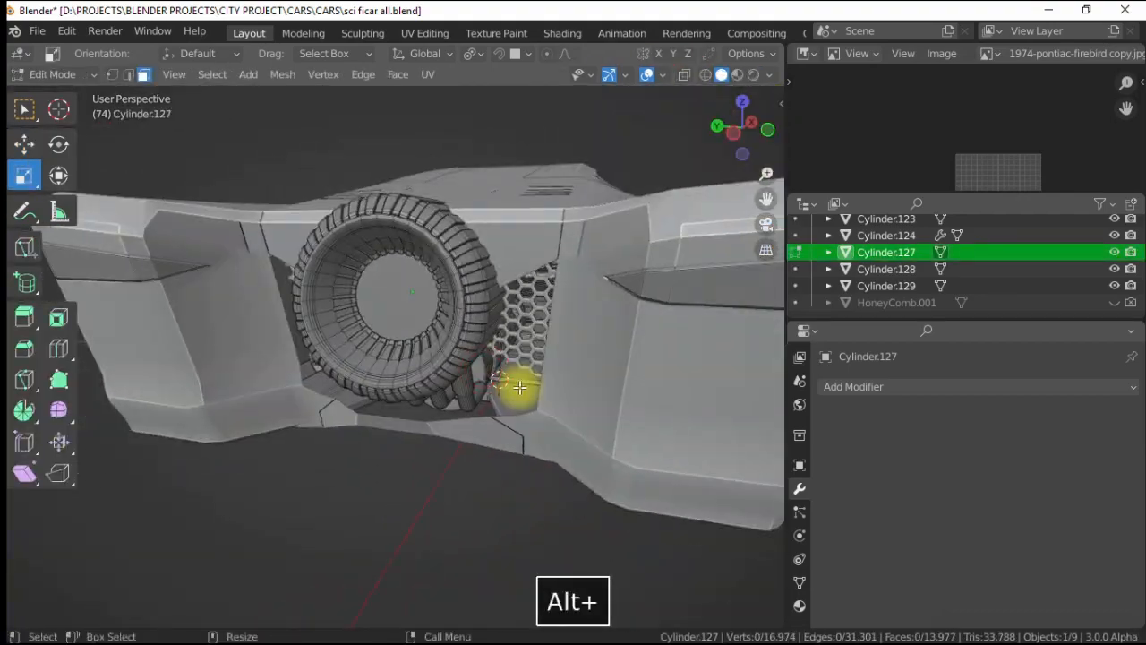
- Check the rear pipes in rendered shading and join another car part into Cylinder.127
key(4)
click(754, 75)
mouse_move(475, 421)
alt+mouse_down()
mouse_move(432, 454)
mouse_move(504, 340)
mouse_move(582, 367)
mouse_move(506, 353)
alt+mouse_up()
click(508, 340)
drag(494, 285, 465, 295)
scroll(438, 303, down, 2)
shift+click(421, 392)
right_click(358, 331)
click(358, 331)
scroll(304, 384, down, 4)
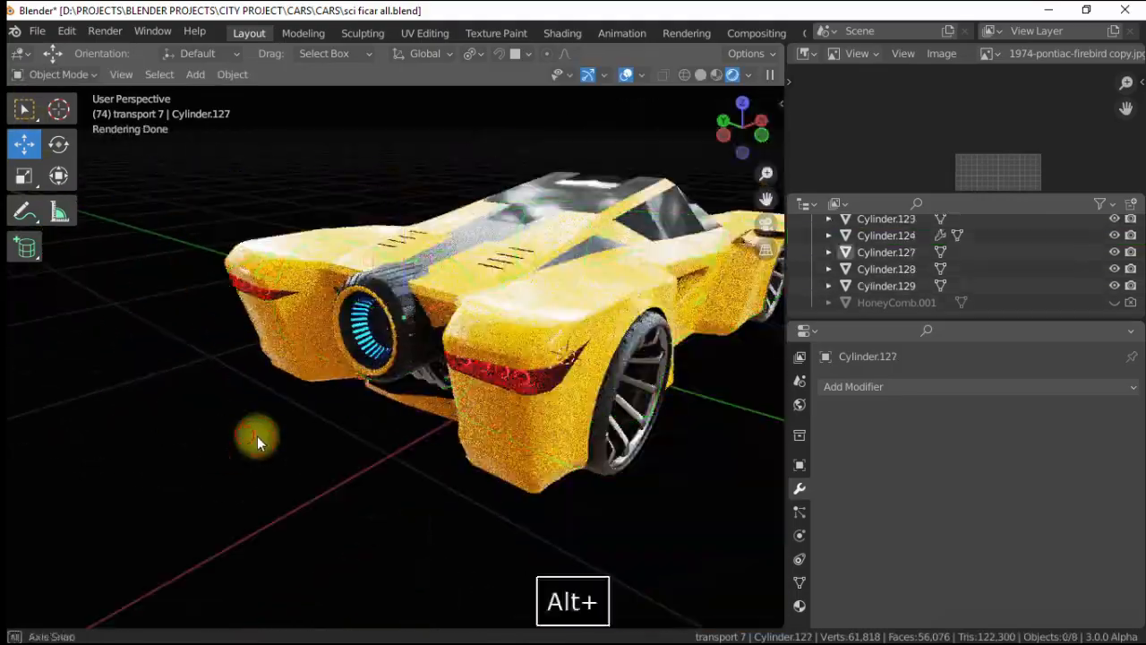
- Examine the car's rear in rendered shading and inspect a linked deck panel of Cylinder.121 in Edit Mode
alt+drag(257, 436, 358, 394)
click(529, 349)
mouse_move(529, 349)
alt+mouse_down()
mouse_move(454, 253)
mouse_move(403, 215)
alt+mouse_up()
click(399, 287)
scroll(448, 340, up, 2)
mouse_move(399, 288)
alt+mouse_down()
mouse_move(447, 340)
mouse_move(461, 414)
mouse_move(475, 415)
alt+mouse_up()
click(701, 77)
scroll(484, 358, up, 3)
key(Tab)
click(476, 412)
key(ctrl+l)
scroll(502, 394, down, 4)
alt+drag(563, 353, 496, 369)
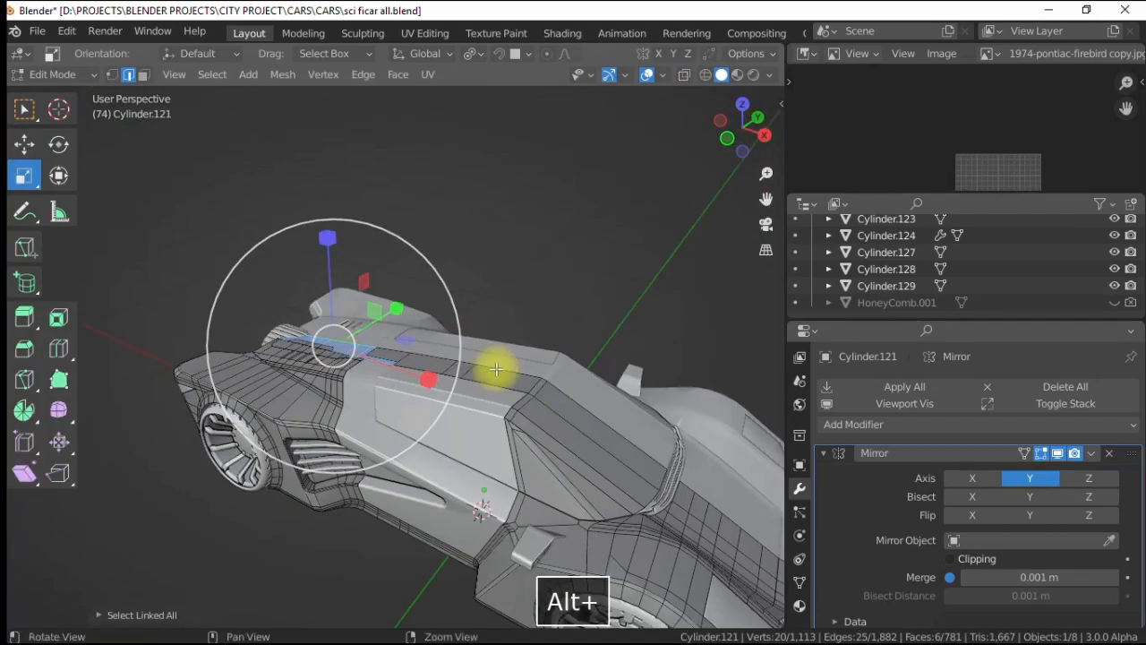
- Separate the triangular panel beside the rear deck vents from Cylinder.121 into its own object and open it in Edit Mode
alt+drag(526, 478, 443, 385)
click(143, 77)
scroll(532, 368, down, 4)
alt+drag(532, 368, 224, 140)
shift+click(316, 368)
key(])
scroll(474, 371, up, 3)
double_click(481, 400)
scroll(332, 358, up, 3)
right_click(421, 334)
click(501, 562)
key(Tab)
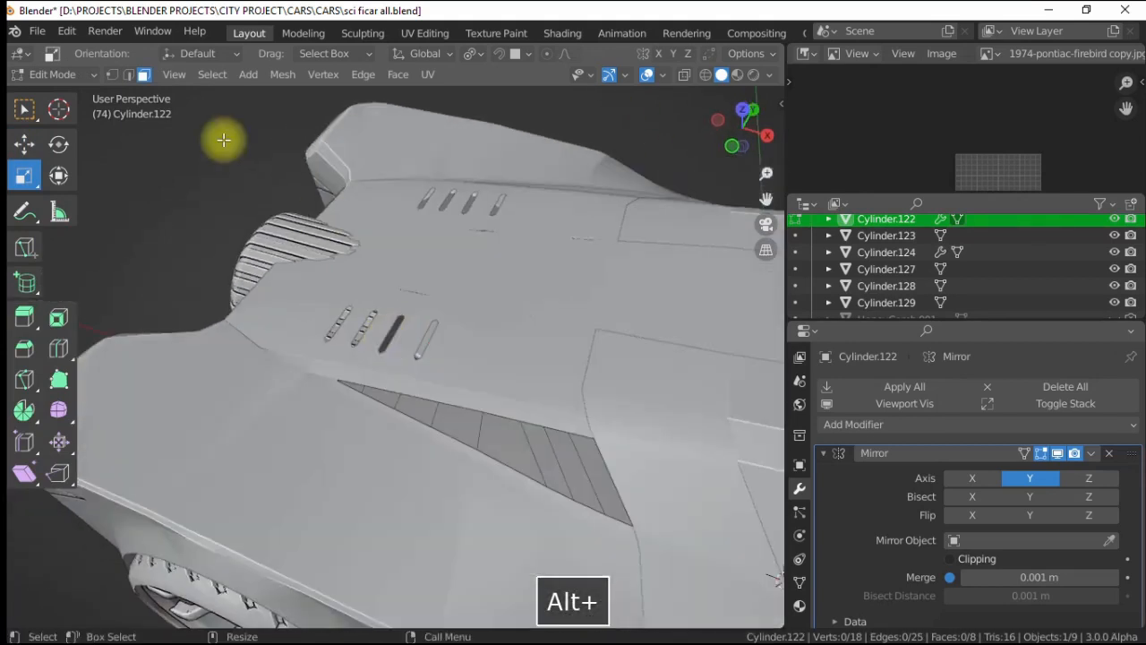
- Split the triangular panel along its cross edges and extrude the resulting segments to give them thickness
key(ctrl+e)
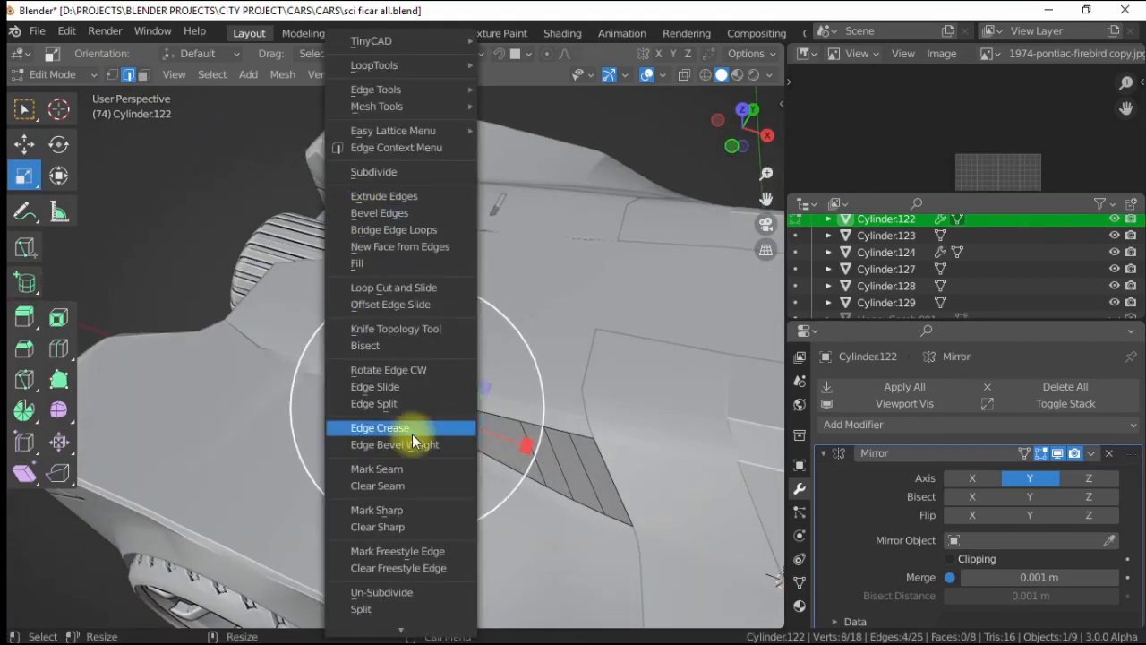
click(409, 433)
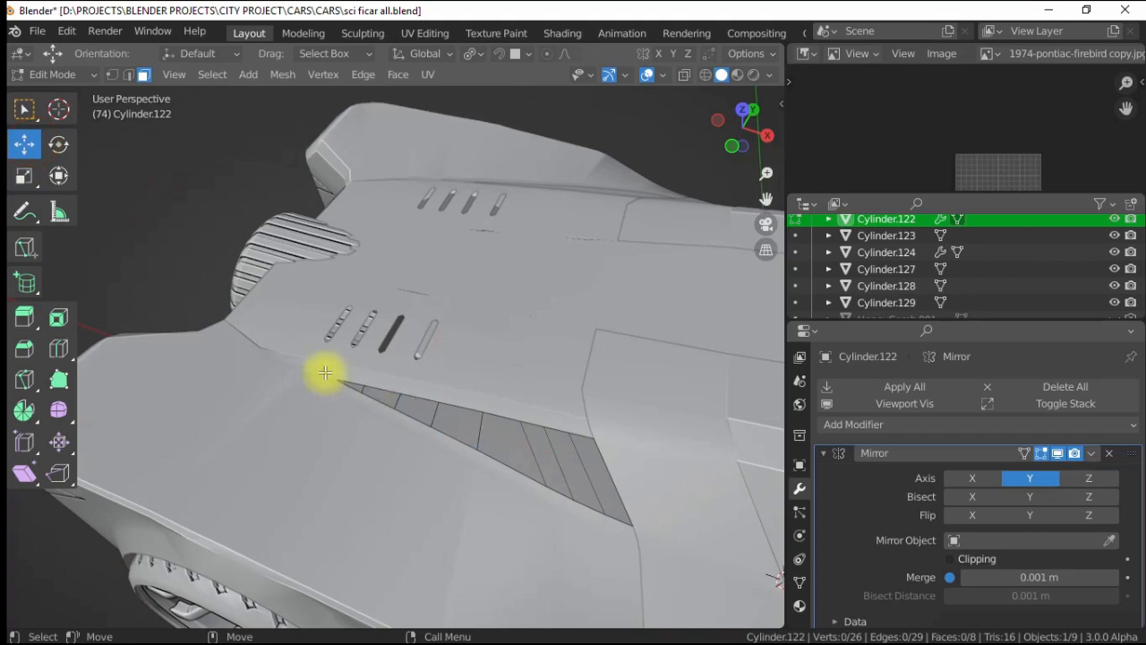
alt+drag(409, 422, 385, 332)
right_click(336, 296)
click(299, 344)
right_click(298, 344)
- Select all linked segments of the triangular panel and bevel their edges
click(131, 75)
key(ctrl+l)
key(ctrl+b)
click(278, 208)
alt+right_drag(391, 338, 455, 383)
- Select the connected top faces of the triangular panel's wider segments and inset them as one region
click(144, 75)
alt+drag(376, 358, 403, 345)
click(407, 391)
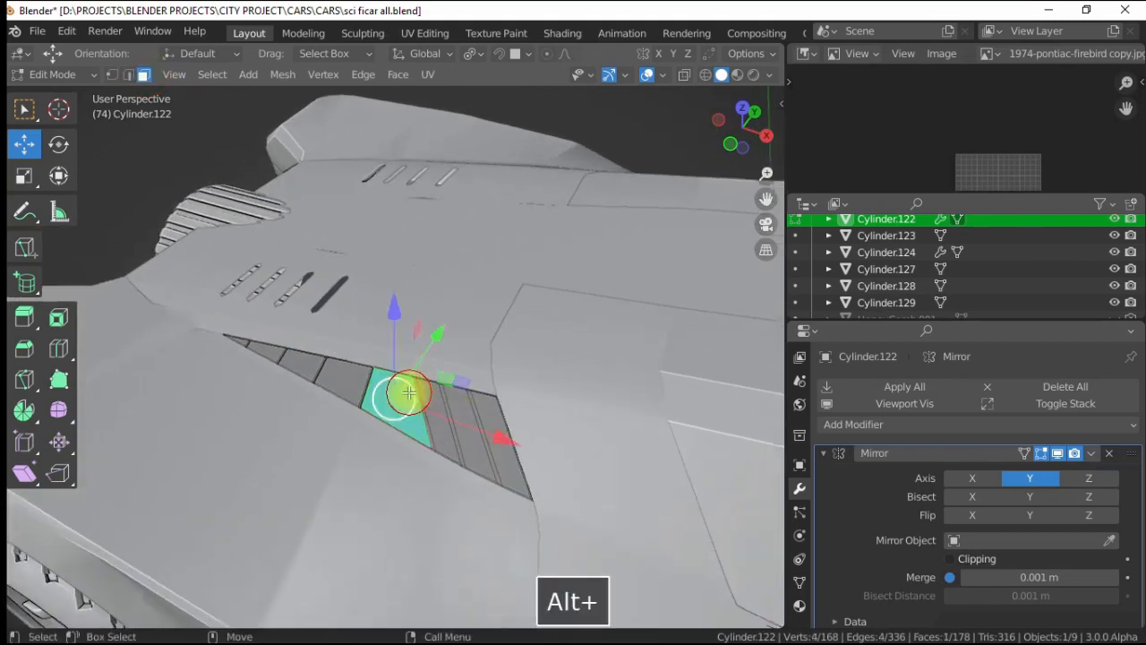
ctrl+shift+click(495, 434)
right_click(451, 394)
click(389, 376)
click(397, 386)
right_click(392, 383)
click(350, 343)
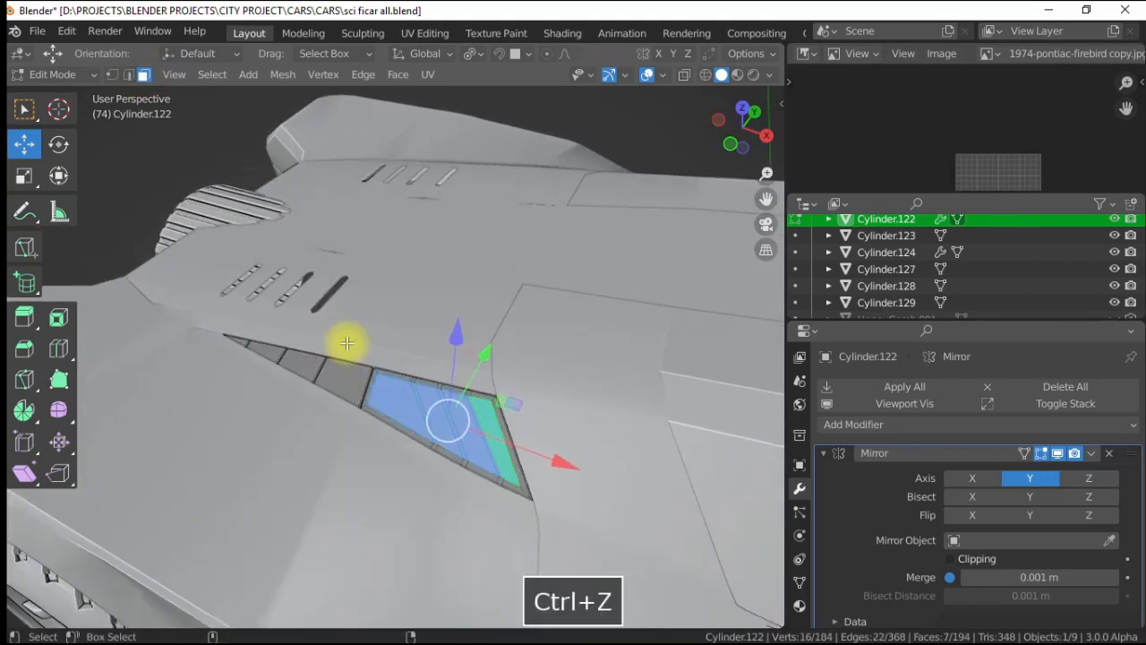
- Apply all modifiers on the triangular panel object and join it into Cylinder.127
mouse_move(333, 347)
alt+right_down()
mouse_move(430, 313)
mouse_move(370, 394)
alt+right_up()
click(754, 75)
click(667, 147)
click(378, 327)
mouse_move(371, 394)
alt+mouse_down()
mouse_move(378, 329)
mouse_move(456, 331)
alt+mouse_up()
click(701, 75)
alt+right_drag(457, 331, 529, 313)
click(904, 387)
alt+right_drag(259, 380, 313, 367)
alt+drag(313, 367, 340, 371)
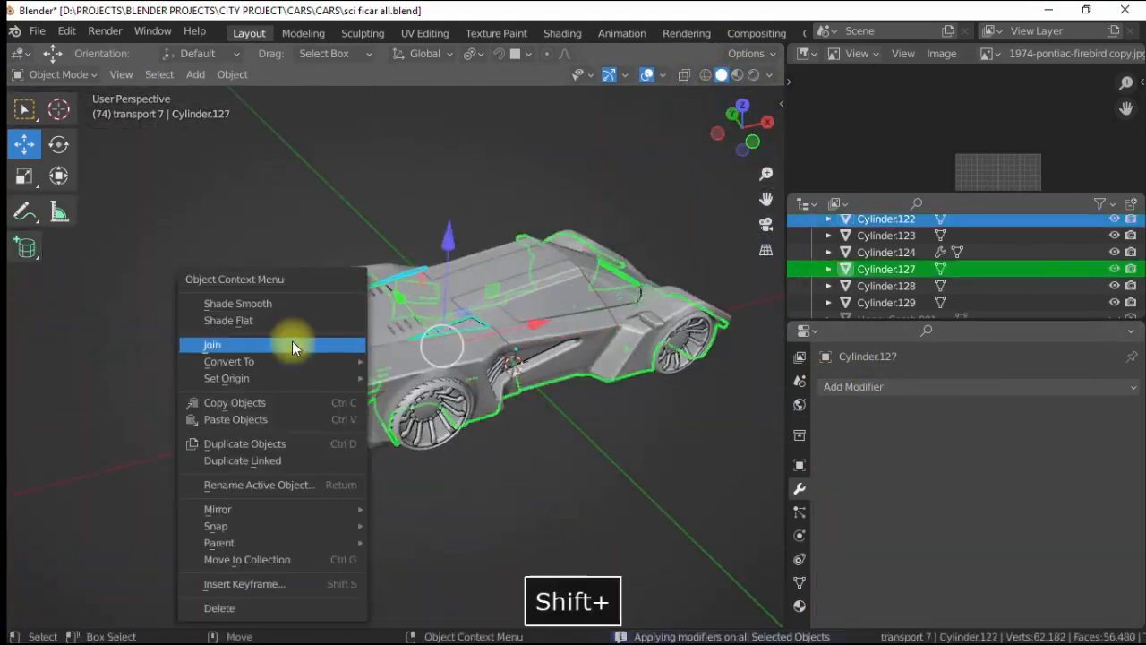
click(293, 347)
- Hide Cylinder.124 from the viewport
click(886, 234)
drag(977, 319, 922, 440)
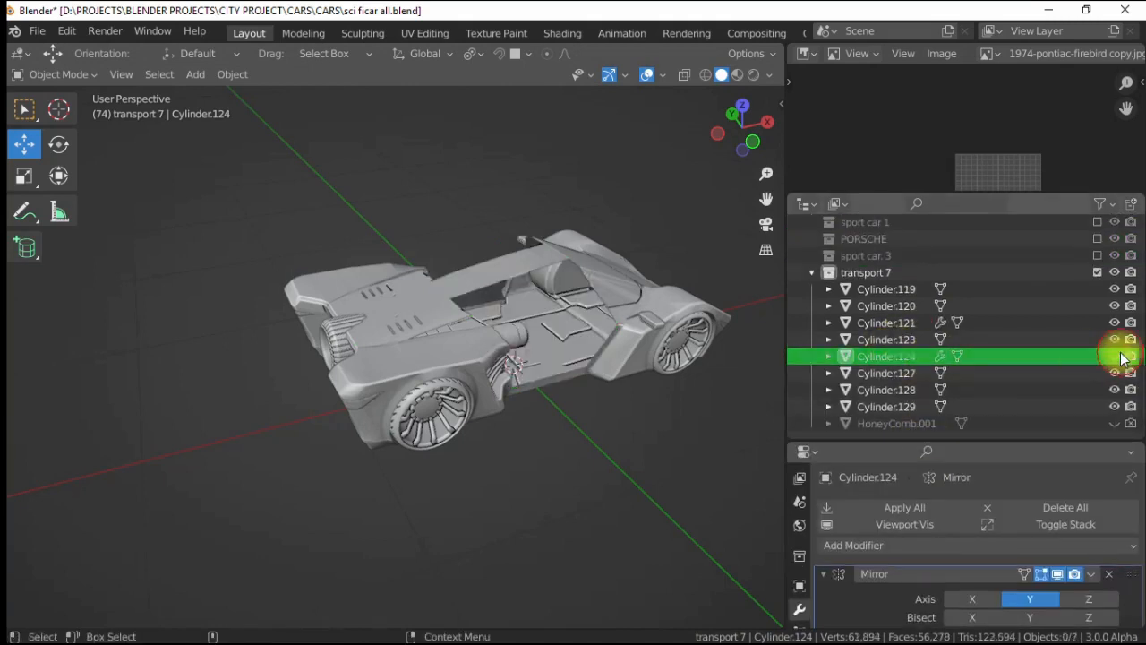
alt+drag(573, 321, 399, 374)
click(607, 322)
key(ctrl+h)
click(1115, 373)
- Examine the linked body panels of Cylinder.121 from the front and the rear
click(535, 376)
key(Tab)
alt+drag(537, 377, 476, 404)
key(])
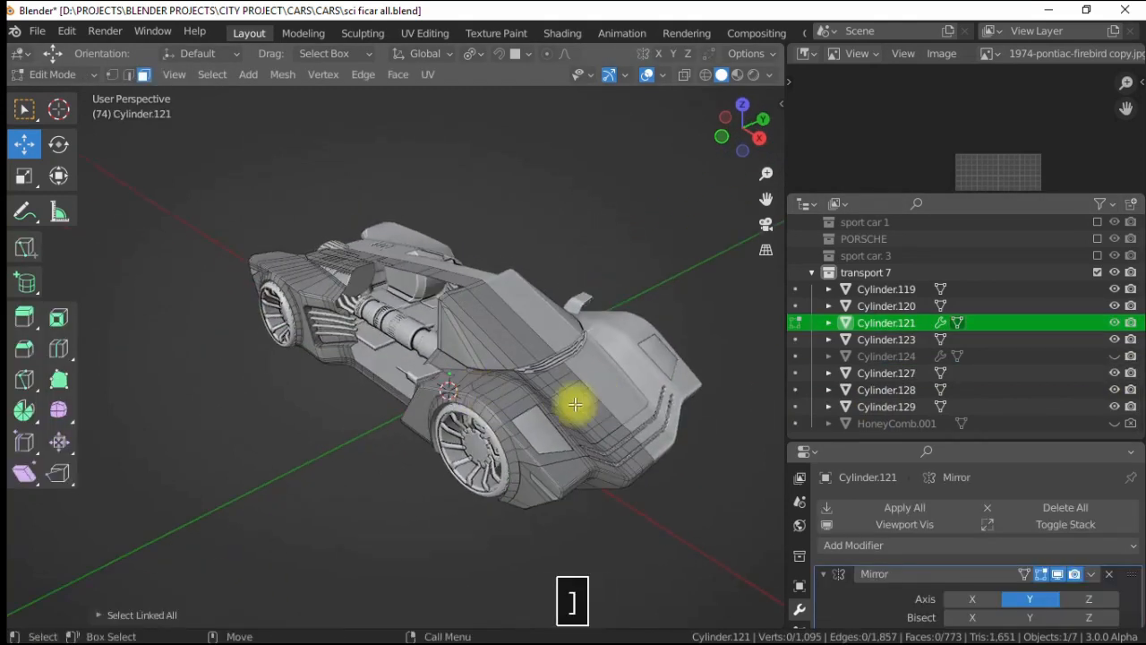
click(274, 358)
key(])
alt+drag(354, 343, 302, 353)
key(4)
- Apply all modifiers on the Cylinder.121 body
click(684, 75)
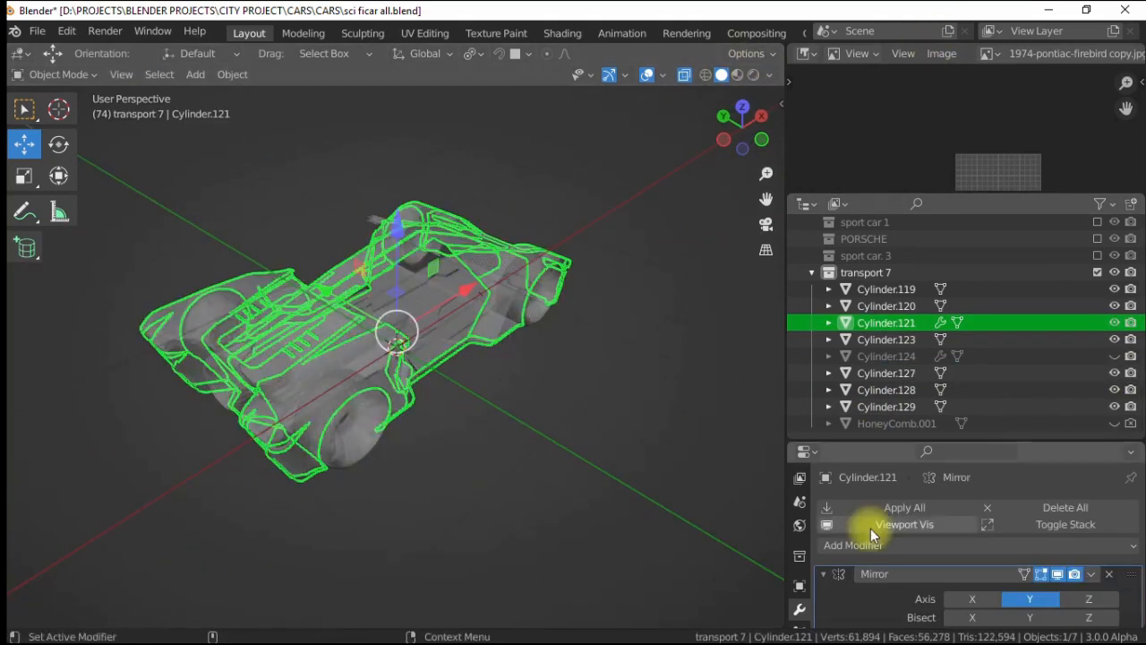
alt+drag(537, 376, 609, 385)
drag(862, 439, 870, 346)
drag(1030, 606, 1048, 604)
mouse_move(421, 371)
alt+mouse_down()
mouse_move(256, 331)
mouse_move(440, 378)
alt+mouse_up()
click(895, 413)
- Select every face of the Cylinder.121 body, extrude the shell to give it thickness, and select all linked geometry
key(3)
scroll(218, 239, down, 2)
drag(164, 172, 630, 491)
click(684, 75)
scroll(478, 333, up, 4)
mouse_move(608, 345)
alt+mouse_down()
mouse_move(473, 323)
mouse_move(585, 356)
mouse_move(607, 349)
alt+mouse_up()
alt+middle_drag(537, 255, 480, 341)
scroll(479, 341, up, 2)
right_click(461, 288)
click(440, 299)
click(440, 301)
scroll(440, 301, down, 3)
key(ctrl+l)
alt+drag(440, 302, 345, 315)
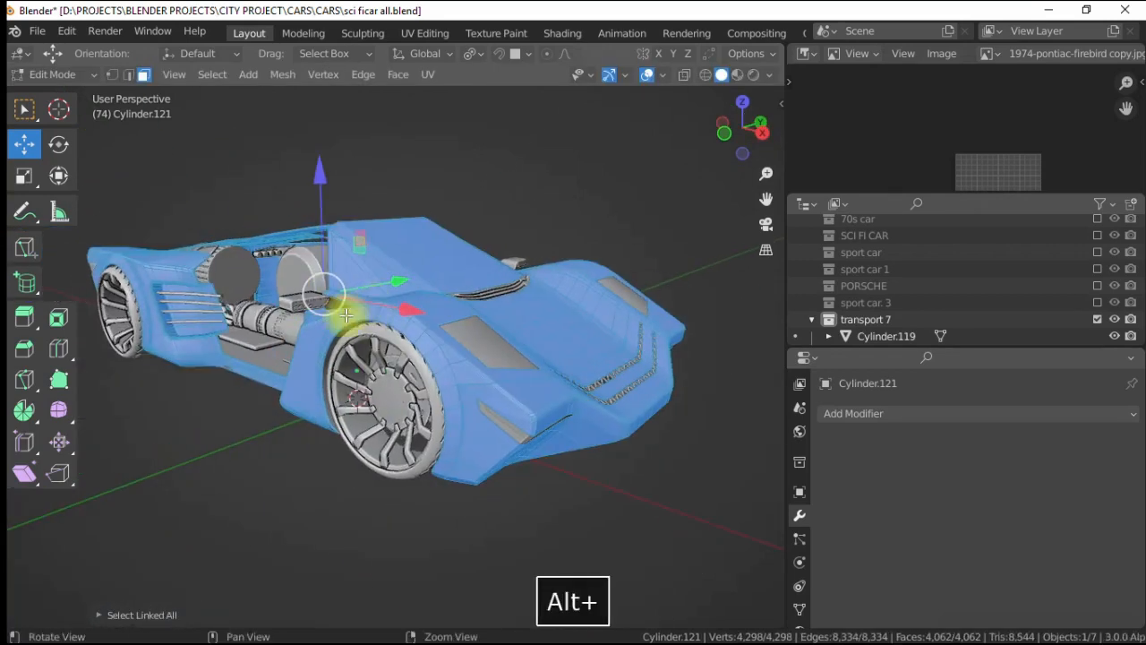
- Bevel all edges of the thickened Cylinder.121 body and return to Object Mode
scroll(397, 377, up, 3)
click(128, 75)
scroll(448, 237, up, 2)
right_click(453, 241)
click(418, 209)
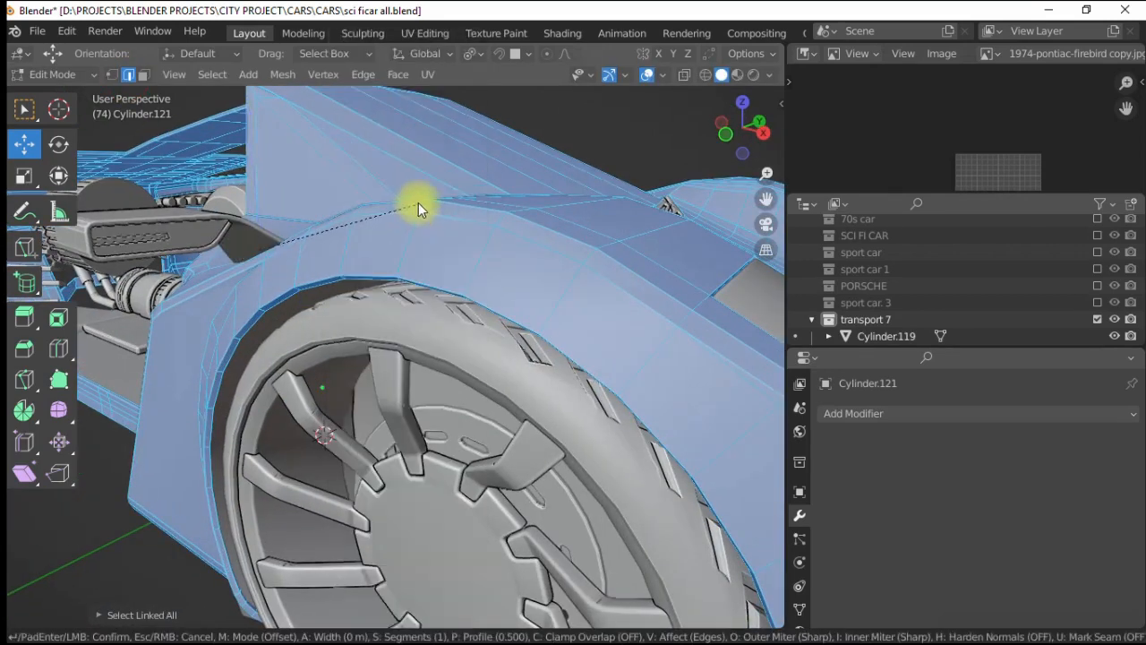
click(417, 205)
scroll(417, 207, down, 5)
alt+drag(446, 262, 421, 268)
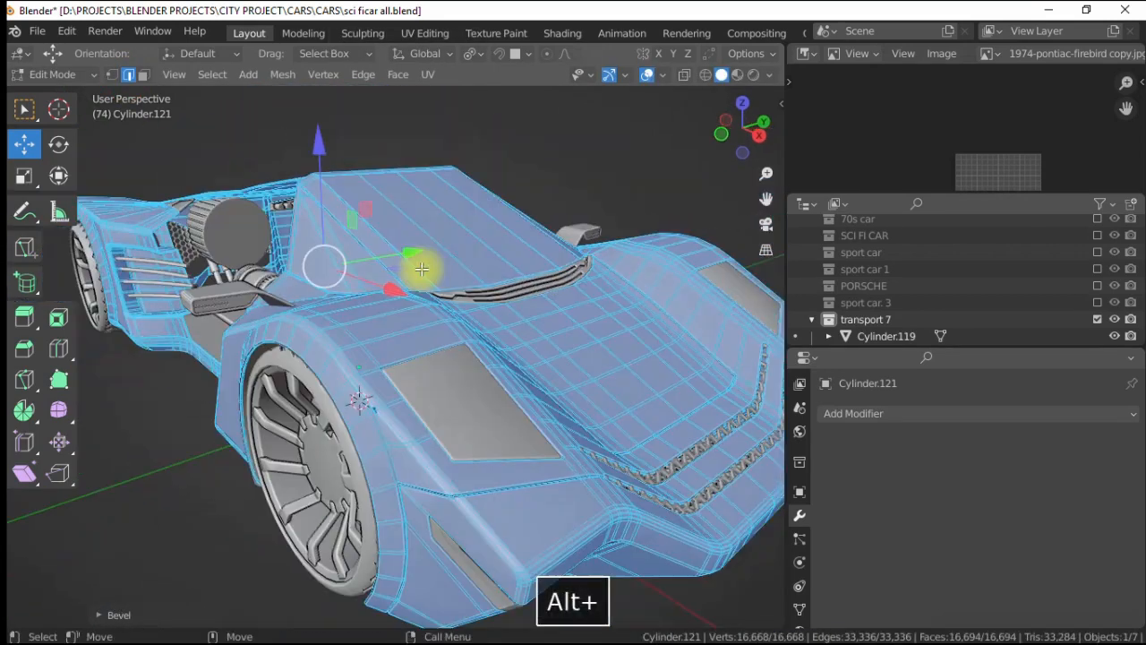
click(159, 615)
key(4)
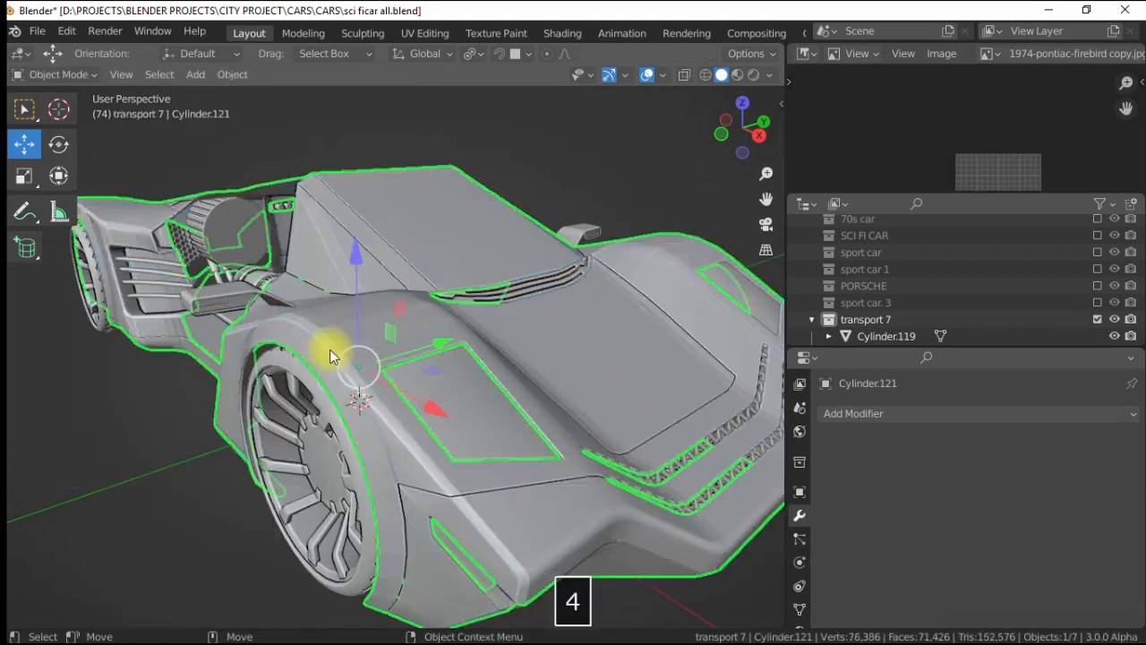
- Examine the bevelled body panels from the front and rear, using rendered shading for the rear deck
scroll(329, 350, down, 6)
click(236, 444)
alt+drag(254, 483, 455, 449)
alt+drag(273, 307, 341, 317)
click(341, 310)
scroll(401, 316, up, 3)
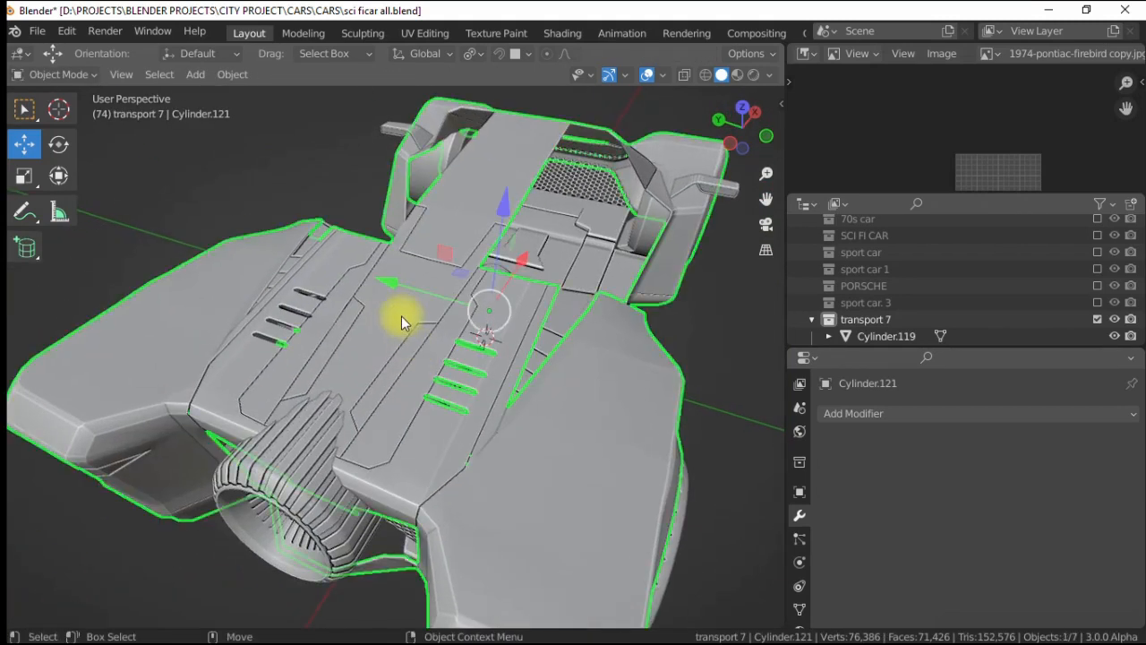
click(752, 75)
mouse_move(553, 330)
alt+mouse_down()
mouse_move(385, 338)
mouse_move(421, 366)
mouse_move(412, 396)
alt+mouse_up()
key(3)
click(407, 303)
key(bracketright)
alt+drag(442, 331, 451, 334)
mouse_move(485, 255)
alt+mouse_down()
mouse_move(383, 293)
mouse_move(320, 230)
alt+mouse_up()
scroll(385, 206, up, 2)
click(474, 134)
click(703, 75)
- Select the linked central panel of the rear deck and separate it from Cylinder.121 into its own object
click(496, 358)
key(bracketright)
scroll(456, 299, down, 4)
scroll(442, 274, up, 4)
click(450, 315)
key(bracketright)
right_click(440, 324)
mouse_move(340, 574)
click(500, 574)
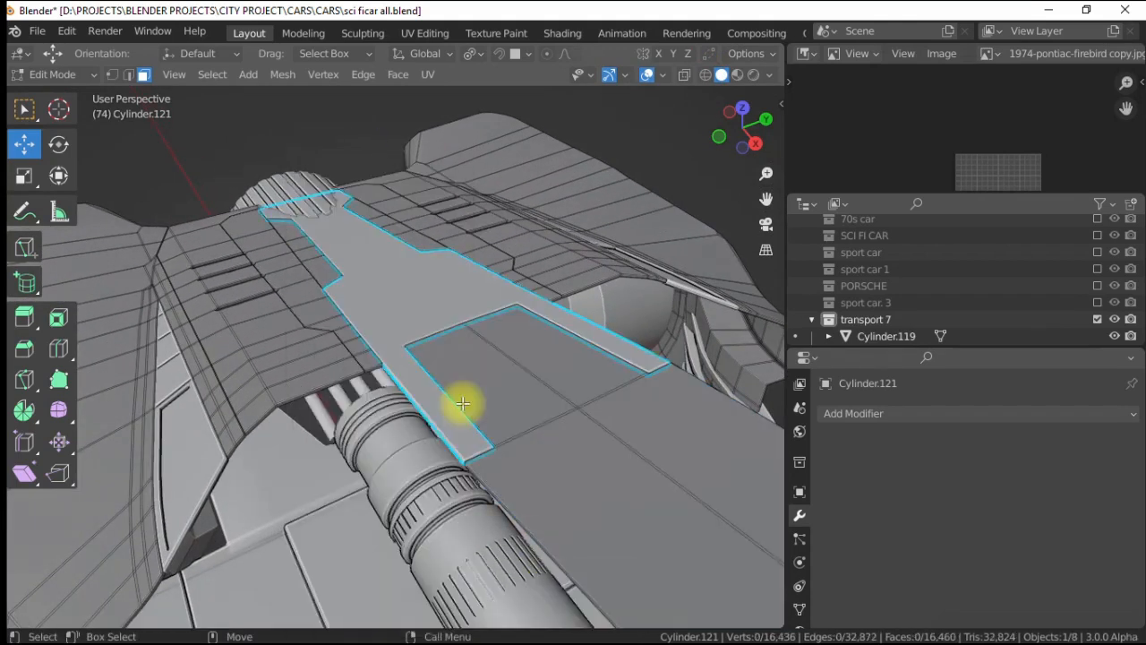
- Undo the panel separation, the edge bevel and the thickening of the Cylinder.121 body
key(4)
alt+middle_drag(573, 292, 503, 327)
scroll(457, 320, up, 3)
click(408, 315)
key(shift+i)
alt+drag(408, 315, 474, 319)
scroll(491, 349, up, 4)
key(2)
key(ctrl+z)
key(ctrl+z)
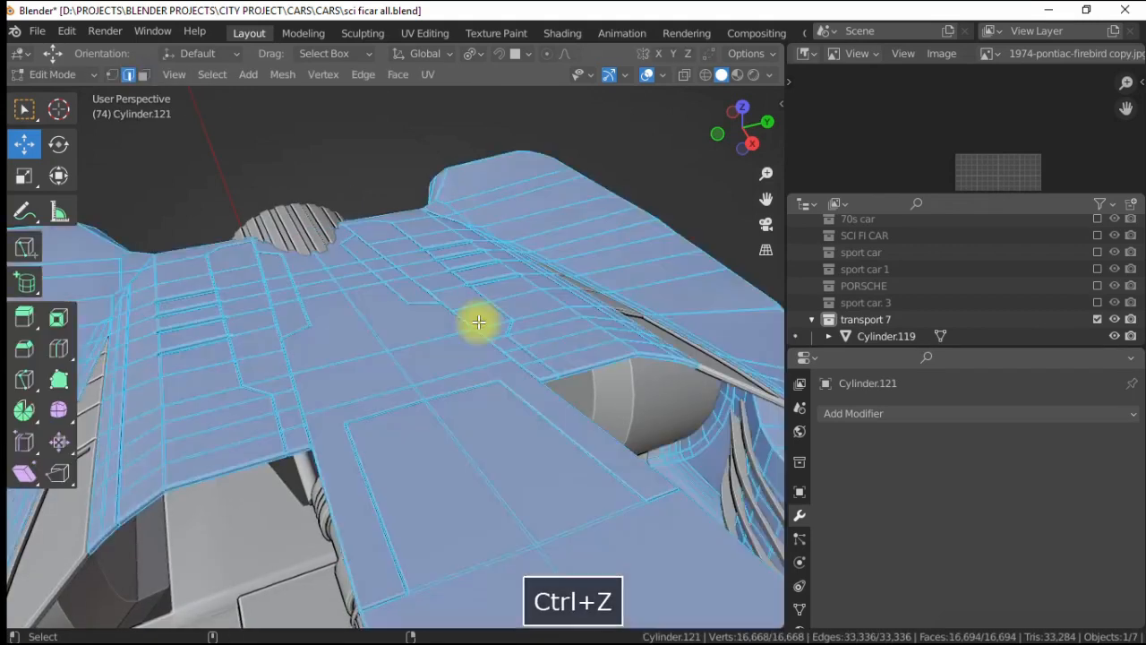
- Separate the linked central rear-deck panel from the unthickened body into its own object and check it in isolation
click(456, 364)
key(bracketright)
right_click(408, 353)
mouse_move(321, 445)
click(491, 446)
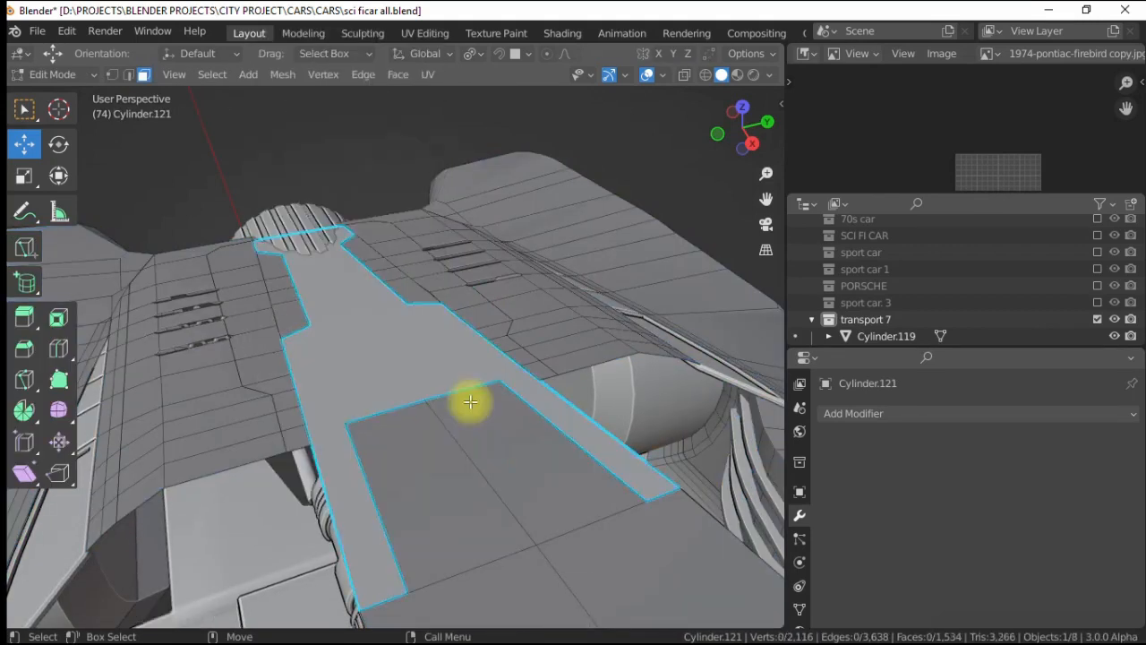
key(4)
click(457, 376)
key(slash)
alt+drag(469, 451, 446, 376)
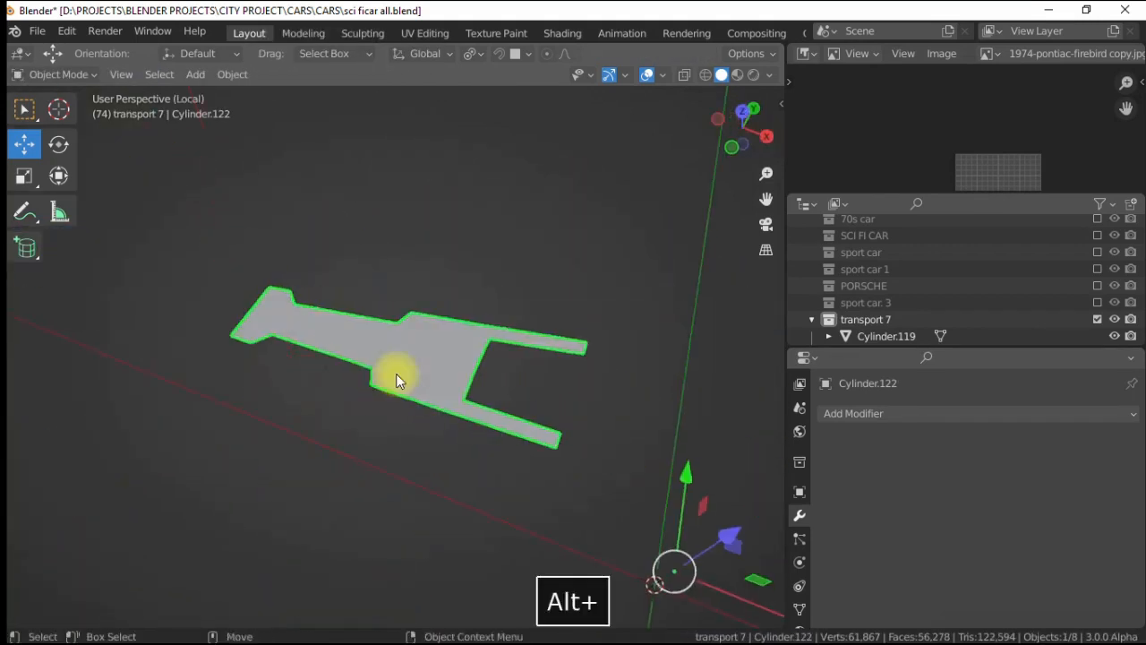
key(slash)
- Select the linked roof strip, windshield and adjoining side faces of Cylinder.121 and separate them into their own object
alt+drag(468, 417, 462, 379)
click(461, 378)
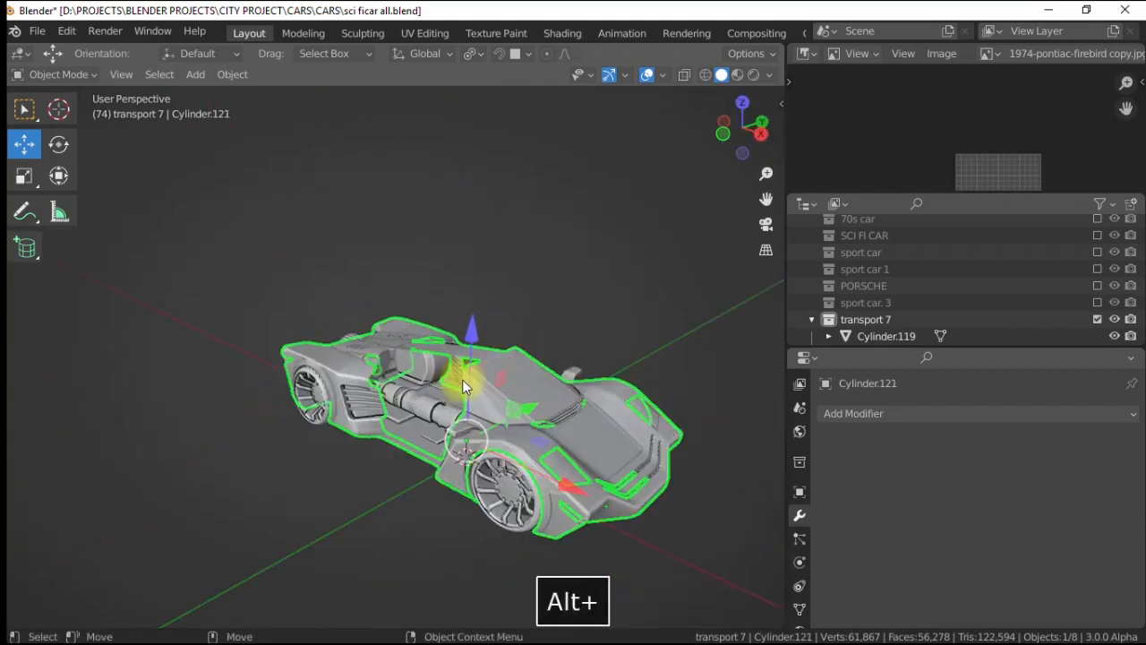
alt+drag(475, 327, 495, 361)
scroll(502, 371, up, 2)
click(519, 387)
key(bracketright)
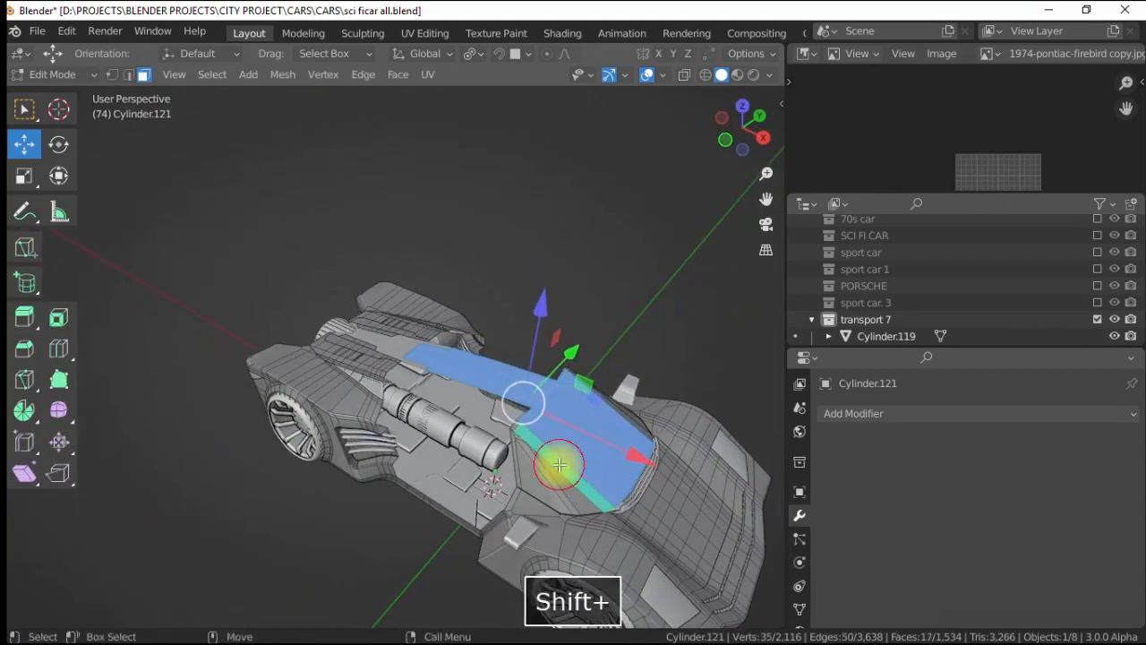
alt+drag(555, 479, 423, 427)
right_click(494, 303)
mouse_move(537, 450)
click(582, 440)
key(Tab)
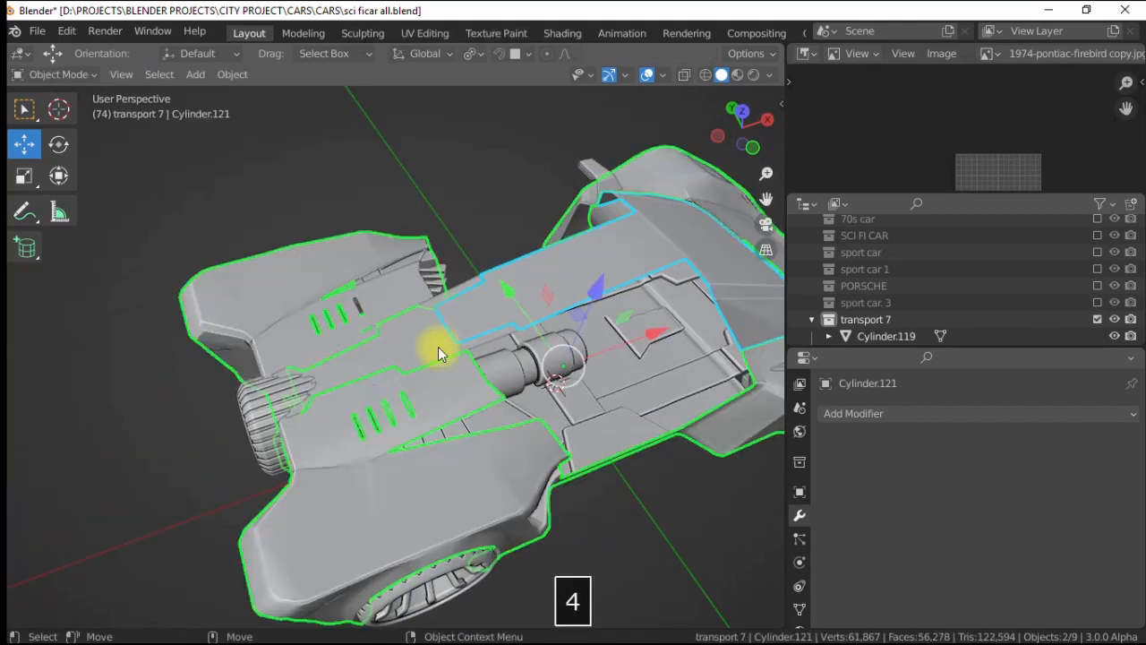
- Select the two linked vented rear-deck panels of Cylinder.121 and separate them into their own object
click(438, 391)
key(Tab)
key(3)
key(ctrl+l)
alt+drag(339, 349, 495, 396)
mouse_move(406, 425)
alt+mouse_down()
mouse_move(525, 328)
mouse_move(460, 350)
mouse_move(413, 405)
alt+mouse_up()
scroll(525, 328, down, 2)
right_click(414, 405)
mouse_move(362, 446)
click(515, 443)
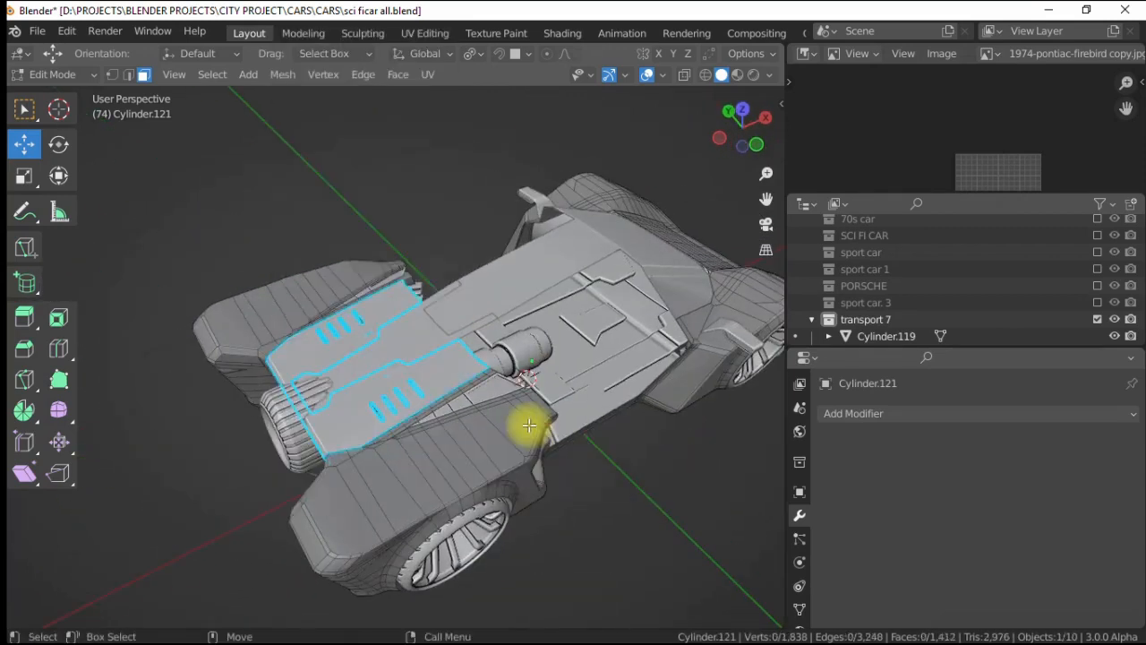
- Select every remaining face of the Cylinder.121 body and extrude them along normals to thicken the shell
key(Tab)
alt+drag(448, 481, 497, 394)
key(Tab)
key(3)
click(684, 75)
drag(149, 190, 661, 506)
click(684, 75)
scroll(299, 320, up, 4)
alt+drag(299, 320, 393, 299)
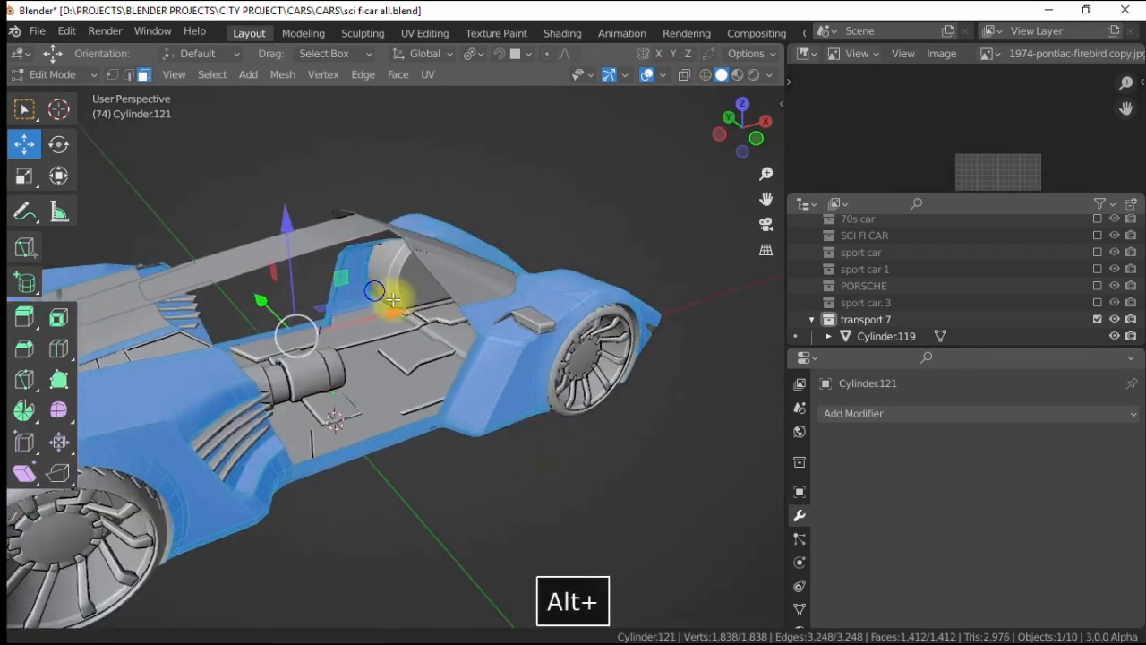
scroll(393, 299, up, 3)
right_click(544, 266)
click(532, 213)
click(510, 217)
- Bevel all linked edges of the thickened Cylinder.121 body and return to Object Mode
key(])
key(2)
alt+drag(568, 305, 537, 358)
right_click(506, 222)
click(450, 216)
click(456, 213)
scroll(456, 215, down, 4)
alt+drag(457, 234, 435, 274)
key(Tab)
- Select all faces of the roof and windshield object and extrude them along normals to give it thickness
click(537, 279)
key(Tab)
key(3)
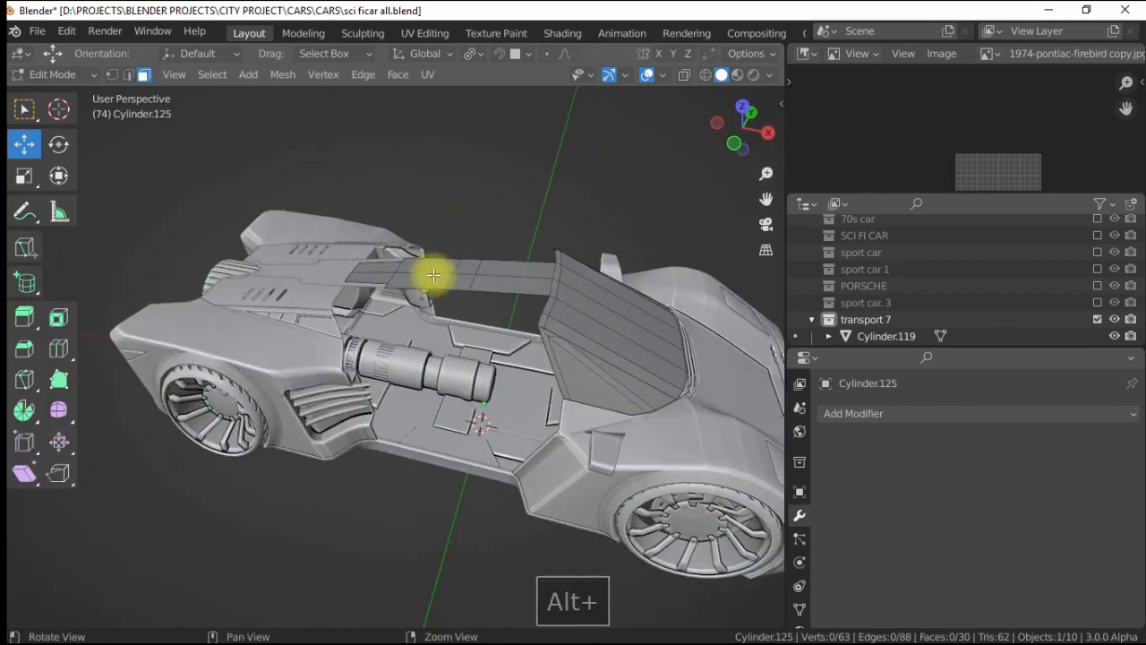
click(684, 76)
scroll(350, 248, down, 3)
drag(350, 248, 583, 397)
scroll(581, 397, up, 4)
alt+drag(581, 396, 559, 381)
scroll(353, 210, up, 2)
right_click(337, 269)
click(348, 342)
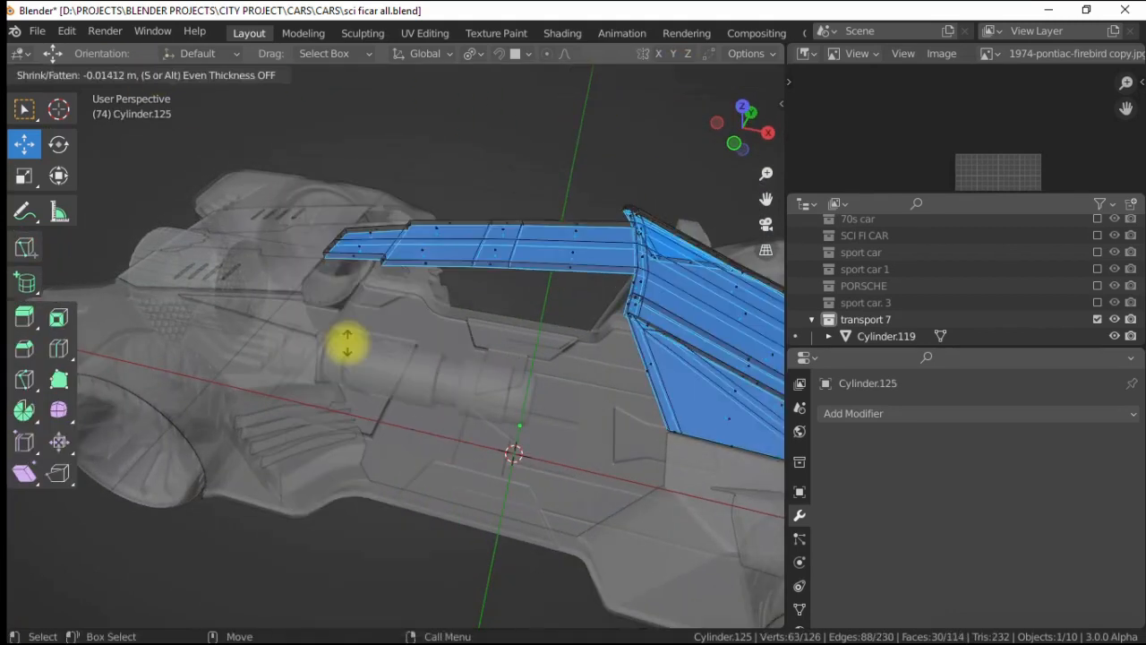
click(385, 183)
click(684, 76)
alt+drag(325, 243, 523, 255)
- Bevel the two corner edges at the rear end of the roof strip in isolation and return to Object Mode
key(shift+i)
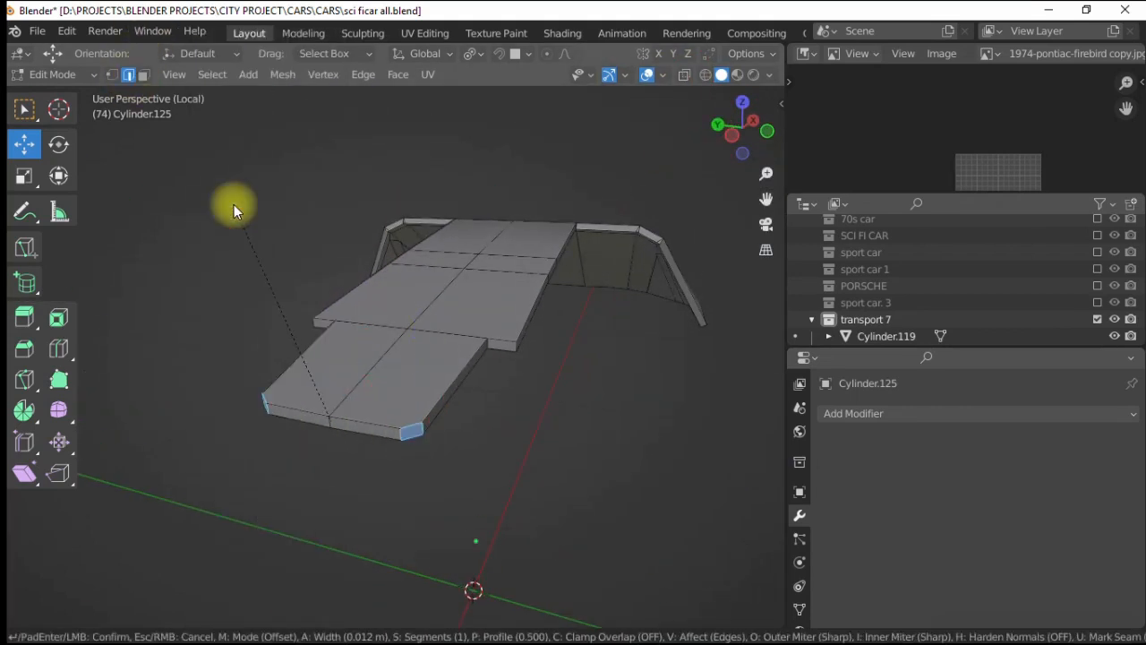
key(shift+i)
alt+drag(343, 297, 378, 243)
key(Tab)
- Select all linked faces of the central rear-deck panel and extrude them along normals to thicken it
click(422, 319)
key(ctrl+l)
right_click(332, 225)
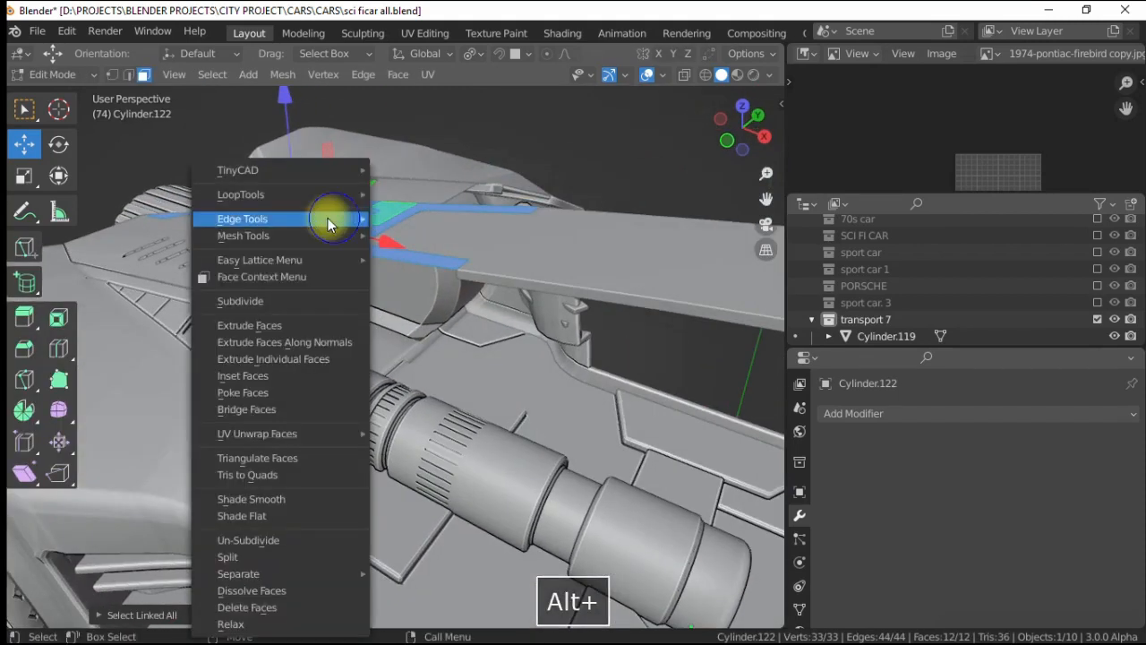
click(268, 345)
- Isolate the thickened rear-deck panel and bevel its selected corner edges
key(shift+i)
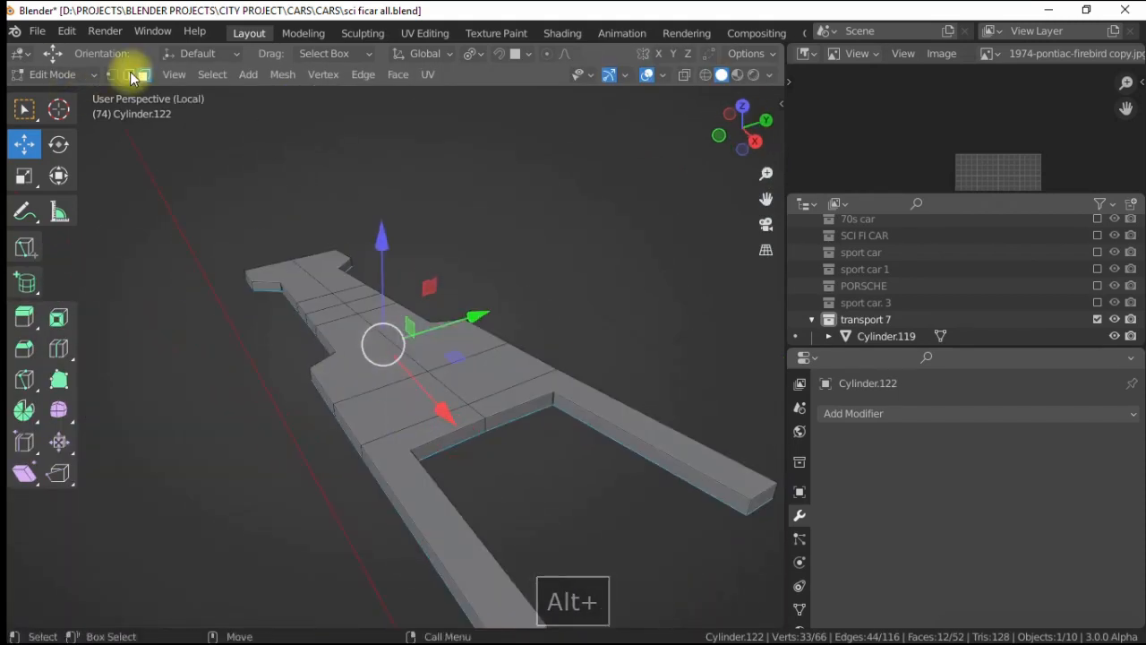
alt+drag(454, 472, 390, 463)
shift+click(275, 408)
alt+drag(278, 403, 308, 375)
right_click(355, 237)
click(274, 187)
click(273, 187)
- Restore the full car view, join the roof and windshield object to Cylinder.122, and edit its faces
alt+drag(274, 187, 471, 269)
scroll(442, 373, down, 4)
key(shift+i)
scroll(448, 379, down, 3)
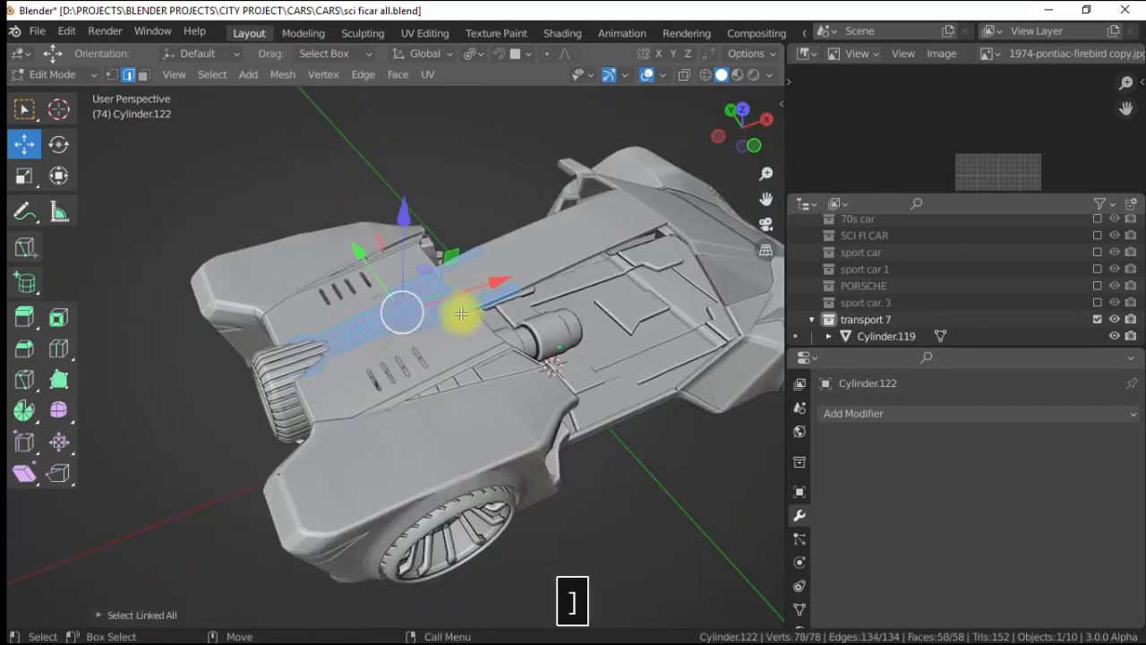
click(319, 301)
key(Tab)
key(3)
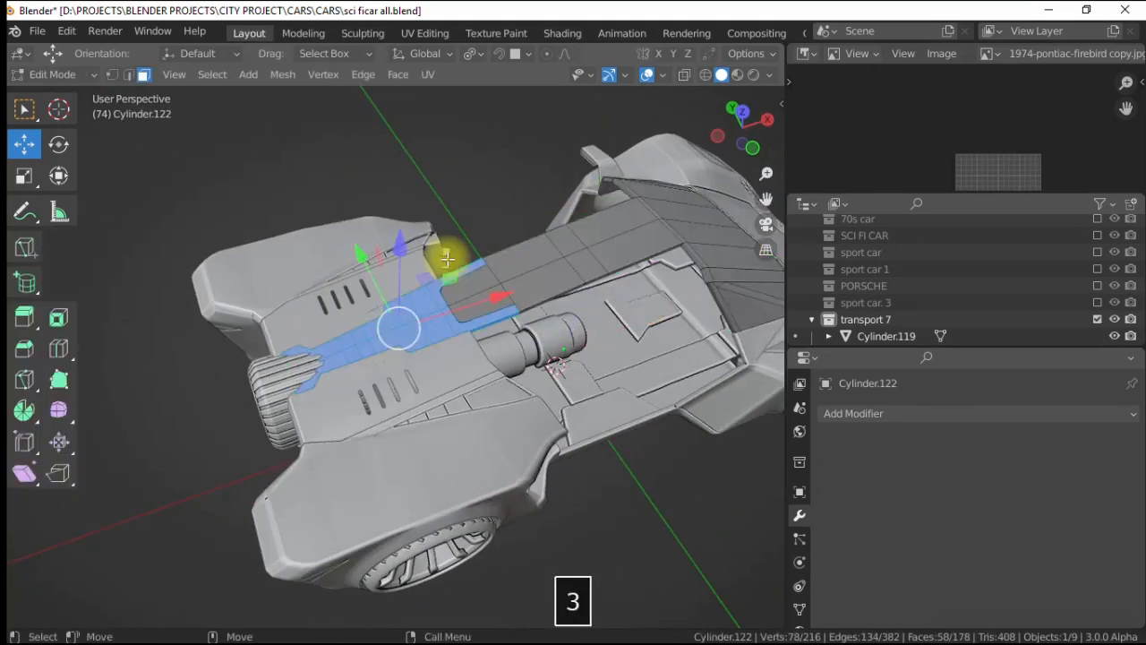
- Select the whole joined Cylinder.122 mesh and bevel all of its edges
alt+drag(537, 282, 468, 266)
click(684, 75)
scroll(570, 164, down, 2)
key(a)
click(684, 75)
scroll(545, 225, up, 5)
alt+drag(545, 224, 471, 291)
click(129, 75)
right_click(358, 331)
click(358, 218)
click(357, 214)
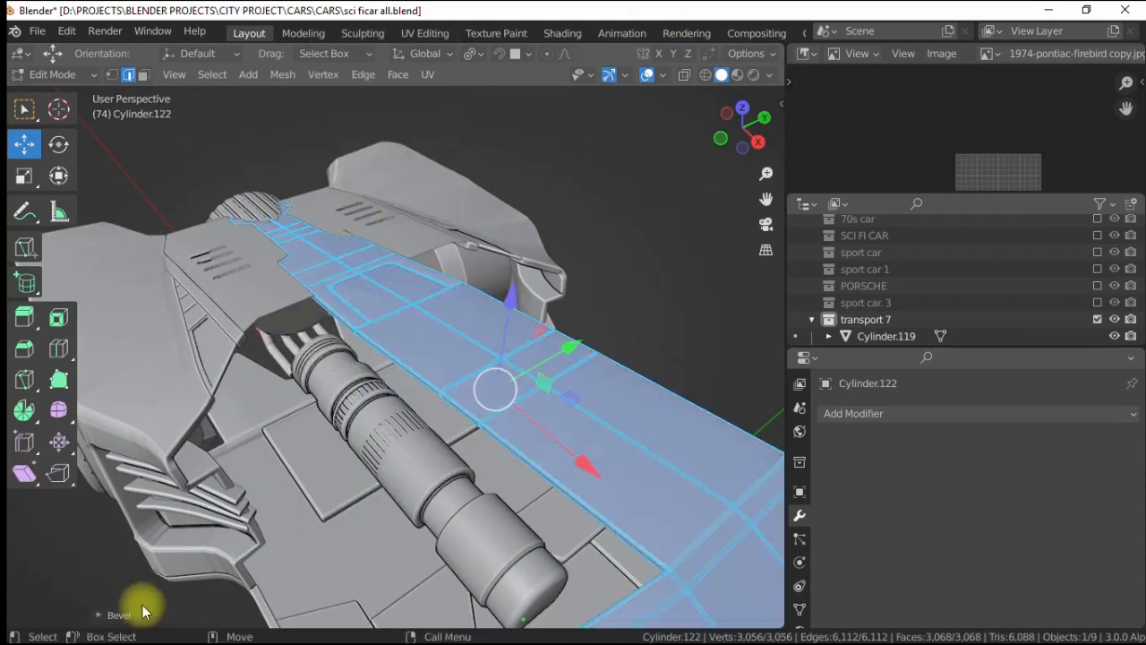
- Adjust the options of the bevel on the Cylinder.122 mesh and return to Object Mode
click(134, 614)
click(199, 372)
click(198, 371)
click(102, 285)
click(230, 262)
alt+drag(230, 261, 421, 243)
key(4)
key(3)
key(4)
scroll(284, 291, down, 5)
- Select all faces of the vented rear panels in Cylinder.126 and extrude them along normals to thicken them
click(284, 294)
click(555, 238)
alt+drag(555, 238, 409, 275)
scroll(409, 276, up, 3)
click(359, 380)
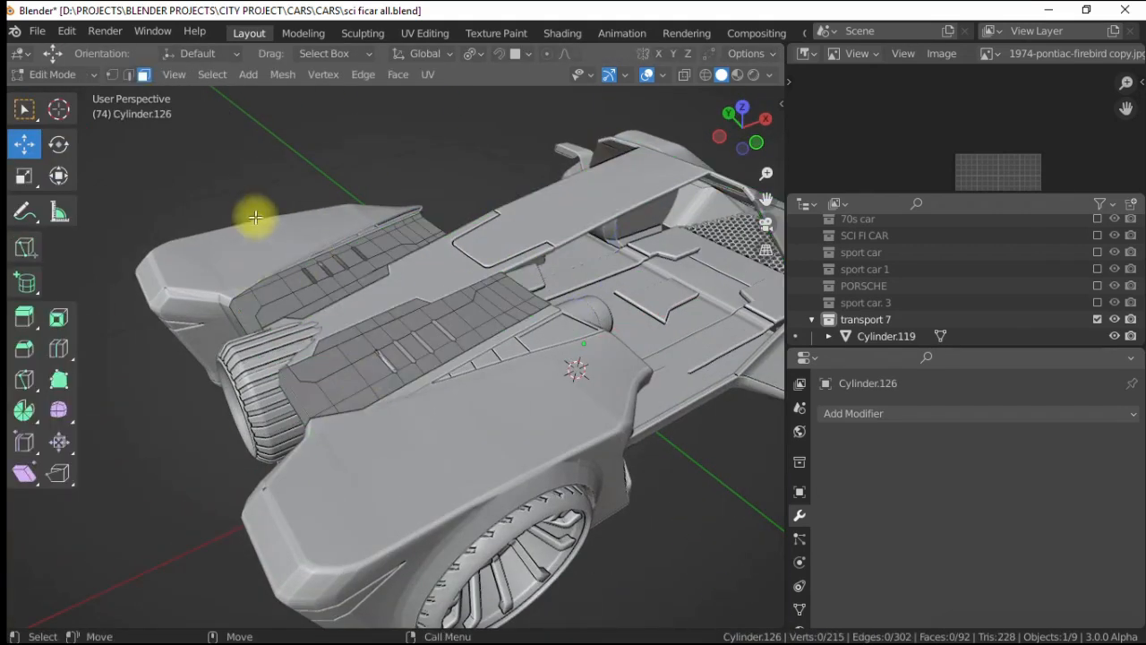
scroll(255, 217, down, 1)
click(687, 75)
drag(216, 216, 555, 429)
click(687, 75)
scroll(373, 301, up, 2)
right_click(474, 252)
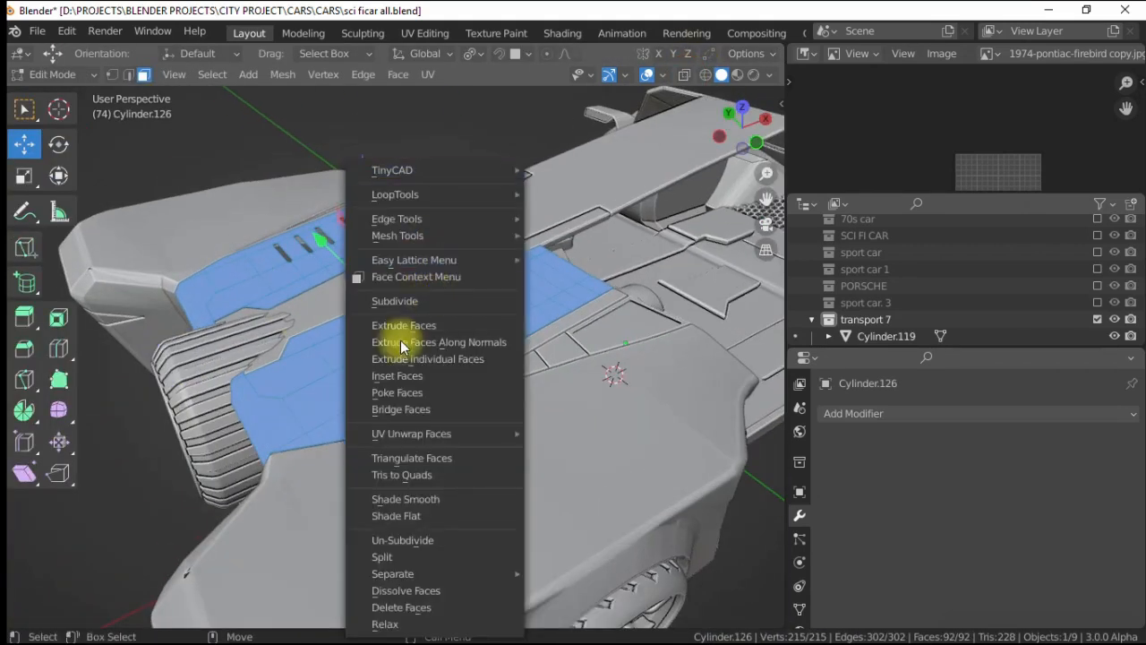
click(401, 345)
click(395, 348)
- Bevel all linked edges of the thickened vented rear panels and return to Object Mode
key(2)
key(ctrl+l)
scroll(415, 258, up, 3)
right_click(475, 234)
click(453, 223)
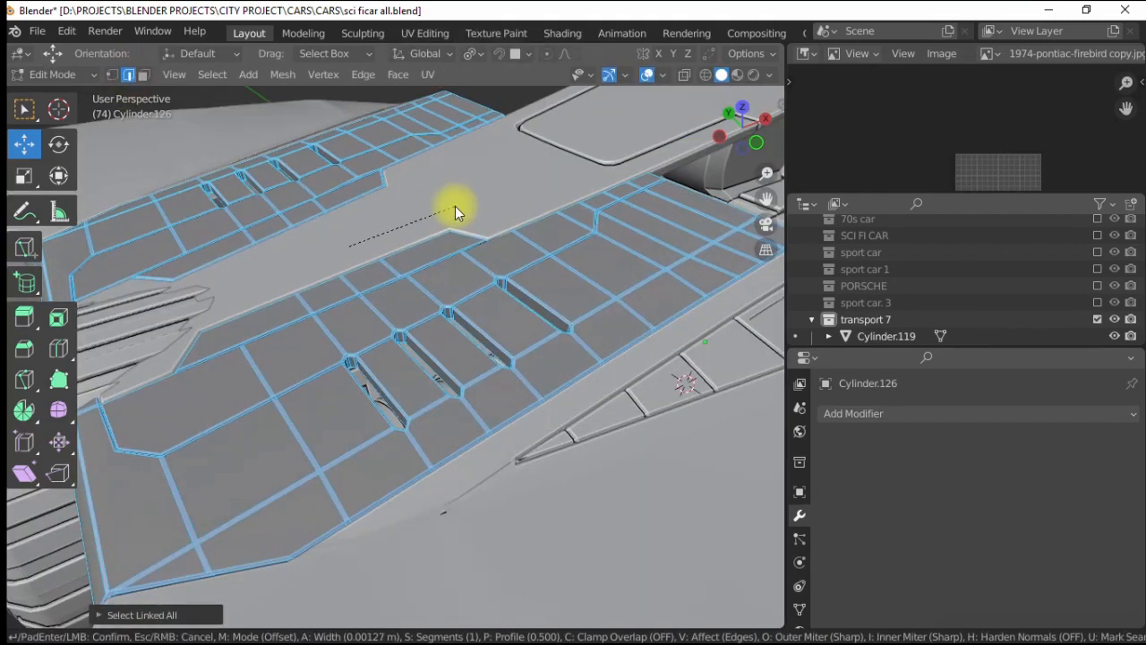
click(455, 206)
key(4)
- Switch the viewport to Material Preview shading and examine the thickened rear panels
scroll(446, 237, down, 6)
alt+drag(446, 237, 448, 286)
click(447, 204)
click(739, 74)
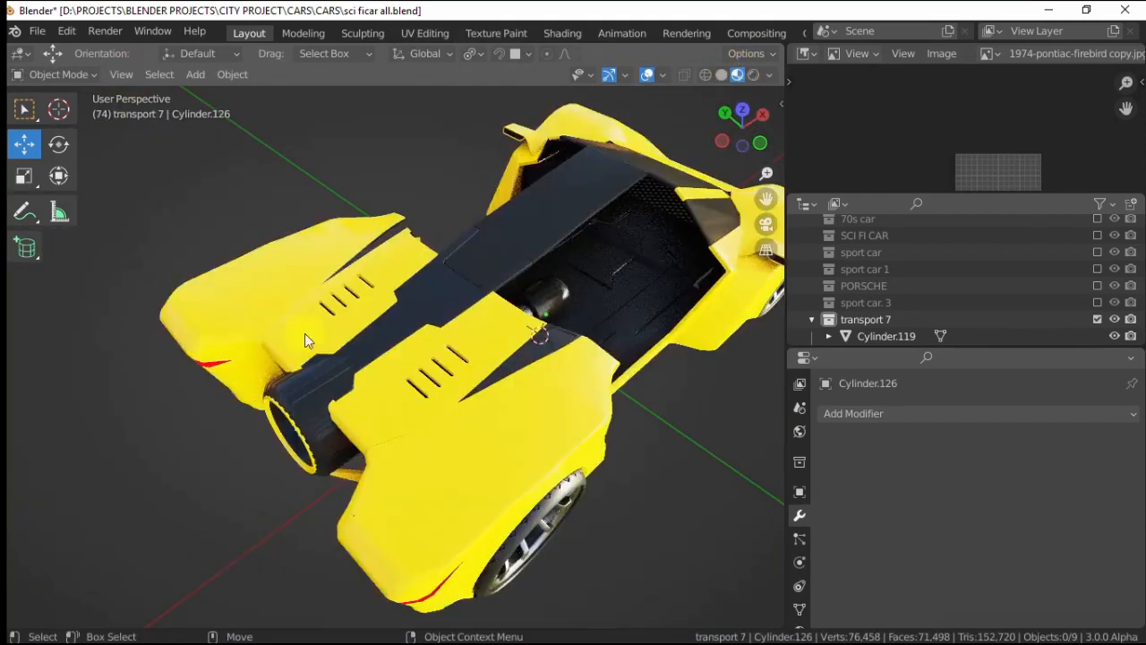
alt+drag(304, 333, 413, 263)
mouse_move(537, 260)
alt+mouse_down()
mouse_move(403, 245)
mouse_move(443, 325)
alt+mouse_up()
- Select the linked inner strip of one vented rear panel in Cylinder.126
key(Tab)
key(3)
alt+click(419, 344)
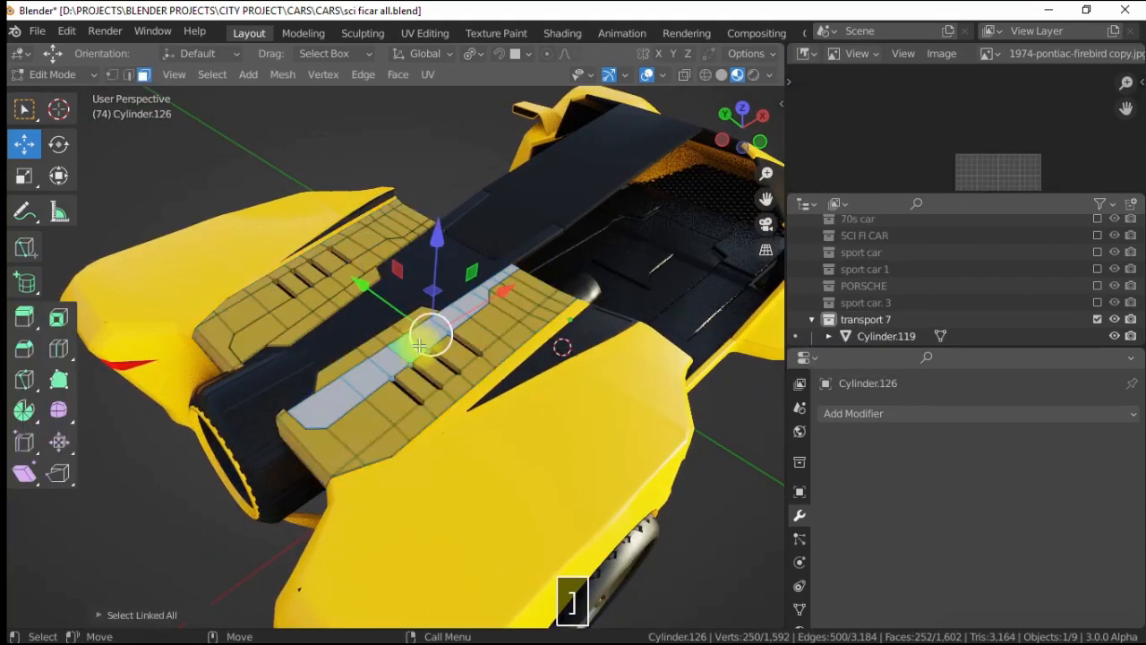
key(g)
click(402, 287)
- Select the linked centre deck panel in Cylinder.122 and return to Object Mode
key(Tab)
click(402, 286)
key(Tab)
key(ctrl+l)
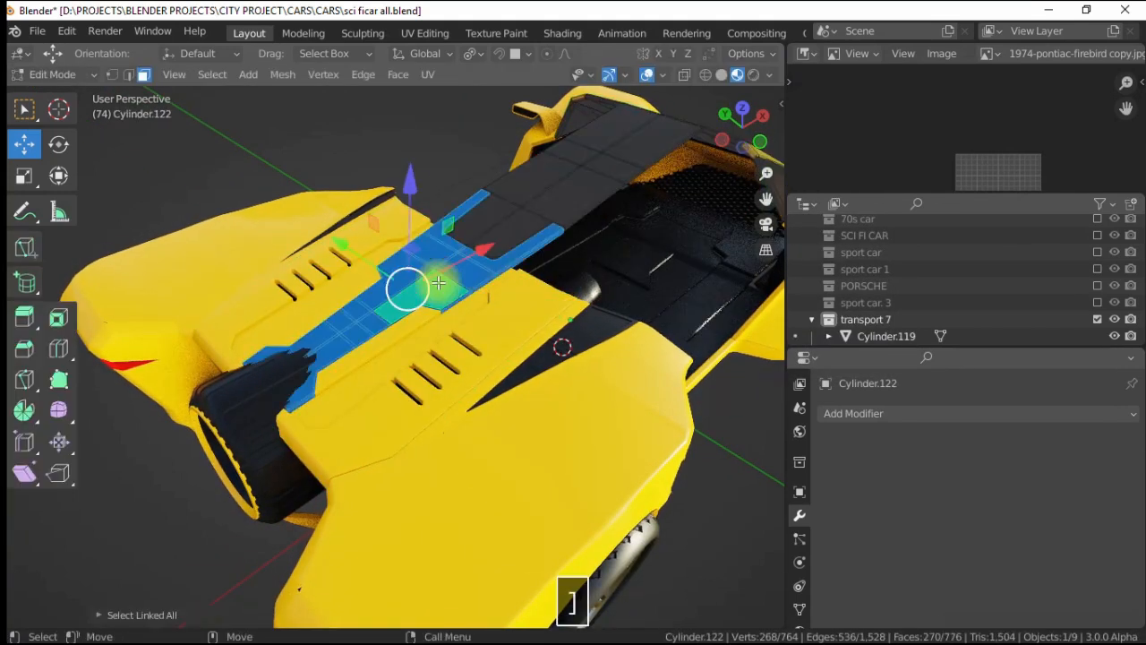
key(g)
key(Tab)
- Reveal the hidden door panel Cylinder.124 and show the whole car in Rendered shading
scroll(510, 273, down, 5)
key(z)
mouse_move(289, 322)
alt+mouse_down()
mouse_move(359, 279)
mouse_move(416, 304)
mouse_move(475, 307)
mouse_move(288, 312)
mouse_move(334, 341)
mouse_move(344, 248)
mouse_move(493, 333)
mouse_move(573, 305)
mouse_move(403, 225)
mouse_move(541, 323)
mouse_move(499, 302)
alt+mouse_up()
click(335, 341)
key(alt+a)
scroll(922, 255, down, 5)
key(alt+h)
scroll(498, 301, up, 5)
click(498, 304)
- In X-ray front view, shift the front ends of the side vent slats in Cylinder.127 slightly back along X
click(402, 329)
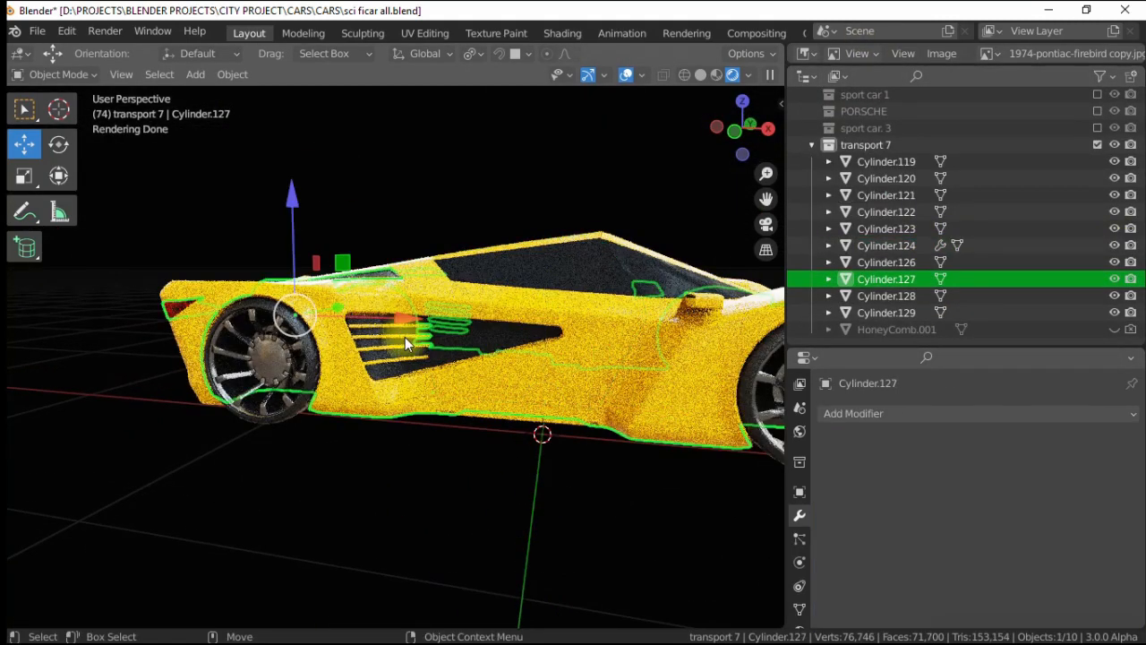
key(1)
click(720, 75)
key(Tab)
scroll(308, 374, up, 5)
click(684, 74)
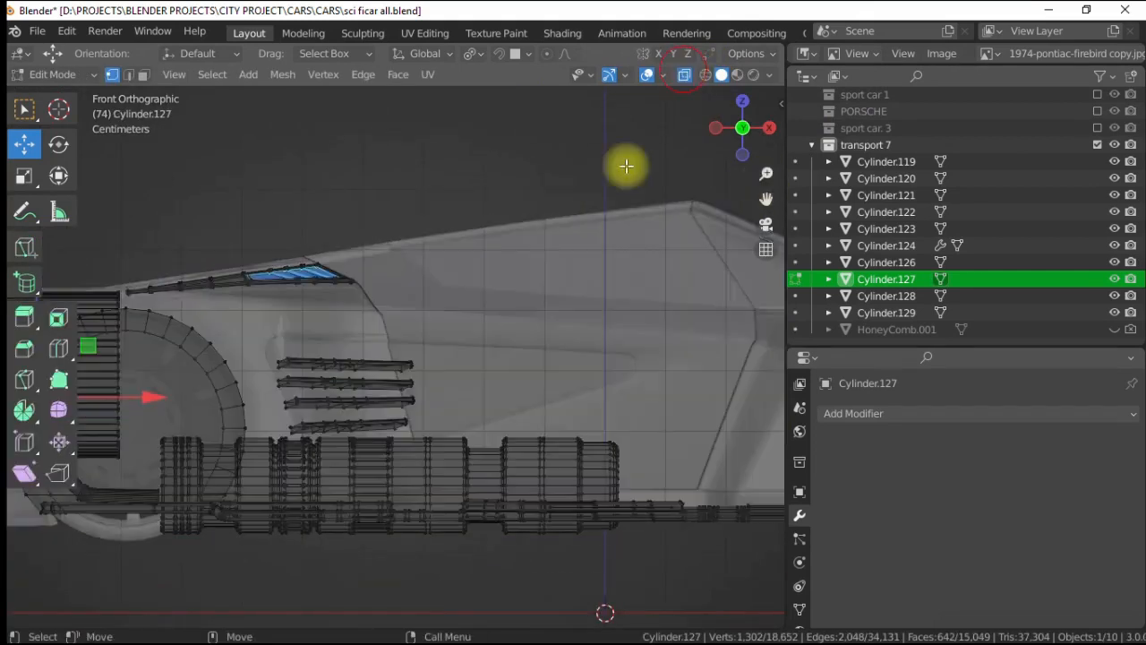
drag(512, 392, 509, 391)
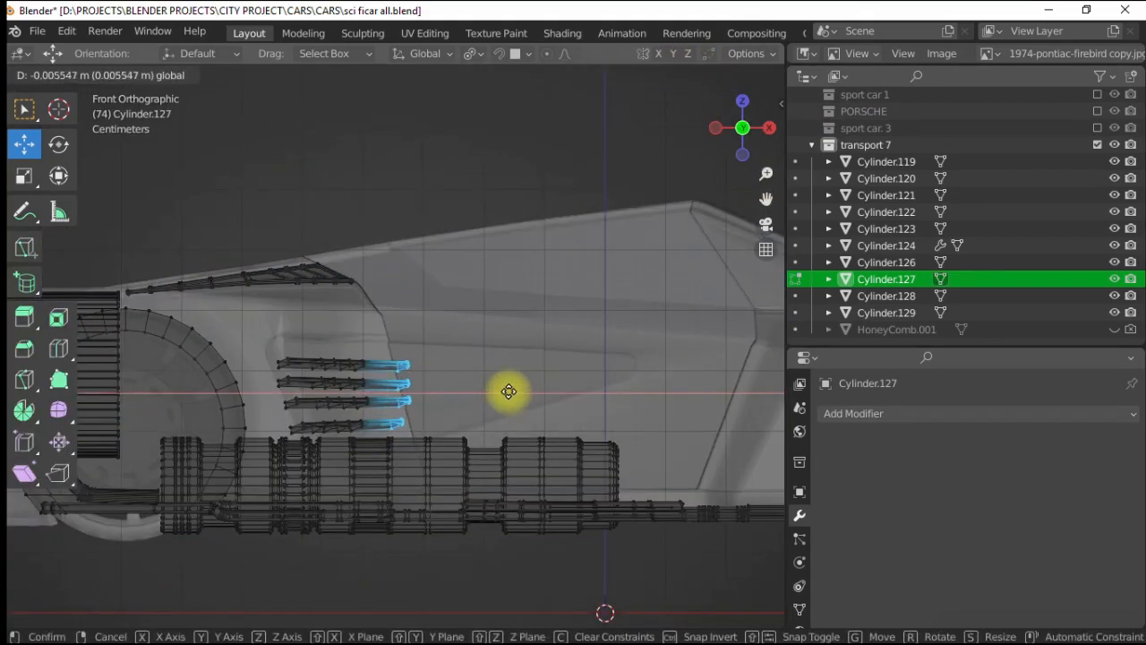
drag(327, 319, 313, 311)
key(ctrl+z)
click(492, 401)
- Return to Object Mode and examine the car's side in Rendered shading
scroll(435, 289, down, 5)
key(Tab)
middle_drag(435, 290, 459, 304)
click(753, 74)
mouse_move(314, 238)
middle_down()
mouse_move(450, 385)
mouse_move(315, 356)
mouse_move(487, 358)
middle_up()
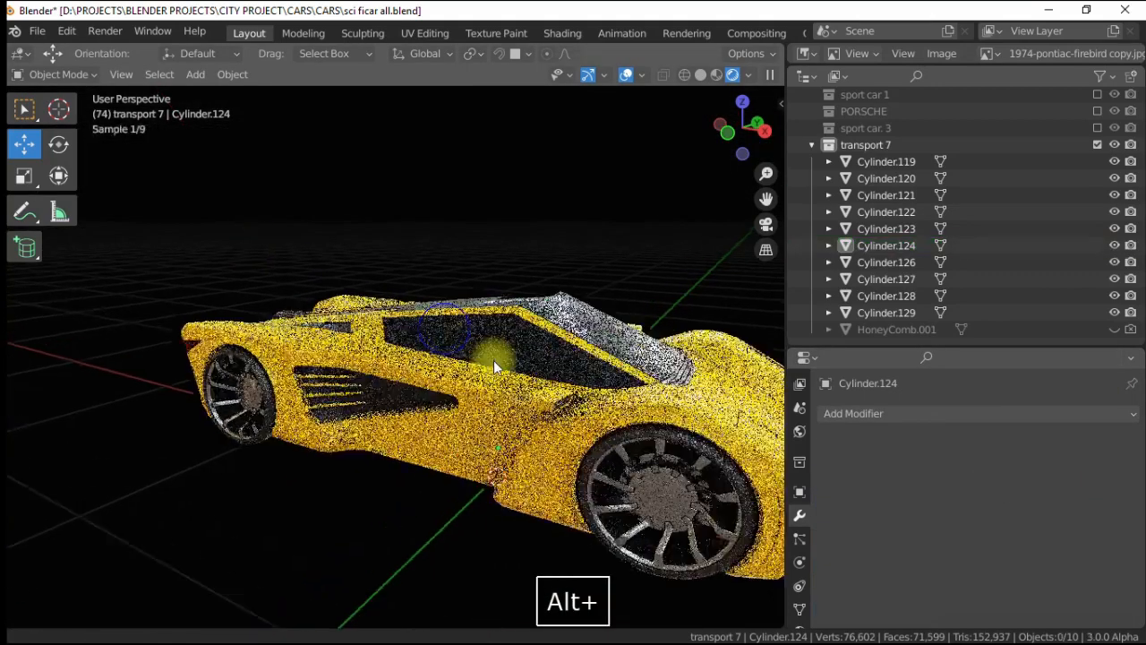
- Select the four dark recessed faces of the door panel in Cylinder.124 and inspect them in Rendered shading
click(702, 75)
scroll(402, 371, up, 4)
key(Tab)
click(387, 354)
key(ctrl+l)
middle_drag(386, 353, 418, 355)
key(bracketright)
key(bracketright)
key(bracketright)
scroll(419, 355, up, 3)
click(416, 404)
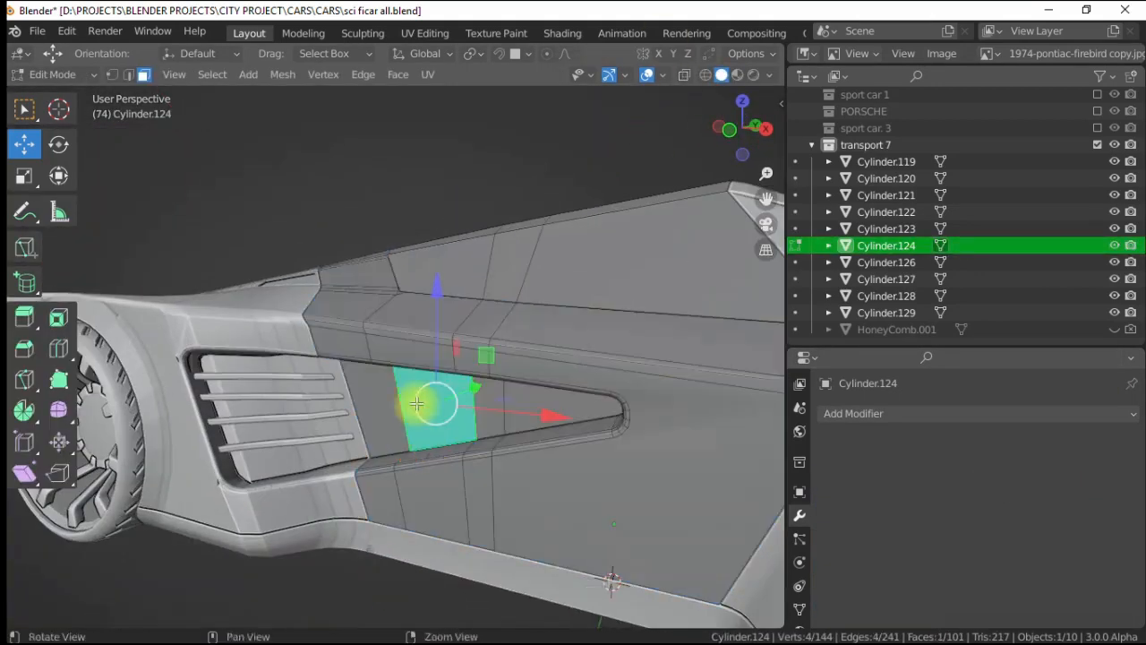
key(z)
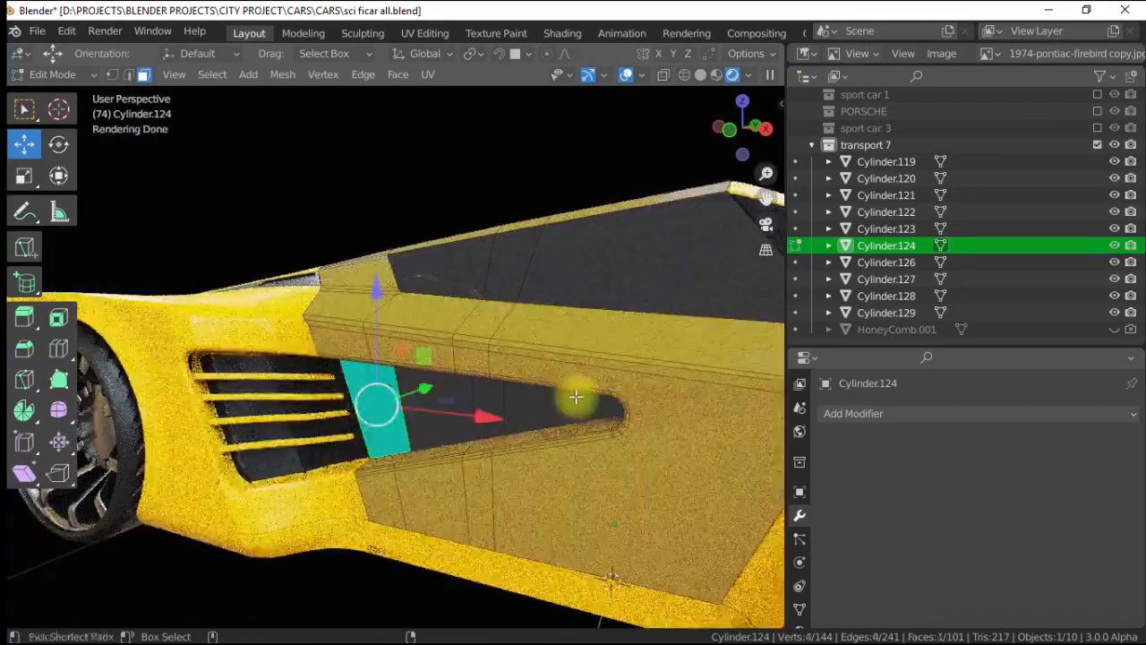
key(alt+z)
scroll(537, 376, down, 5)
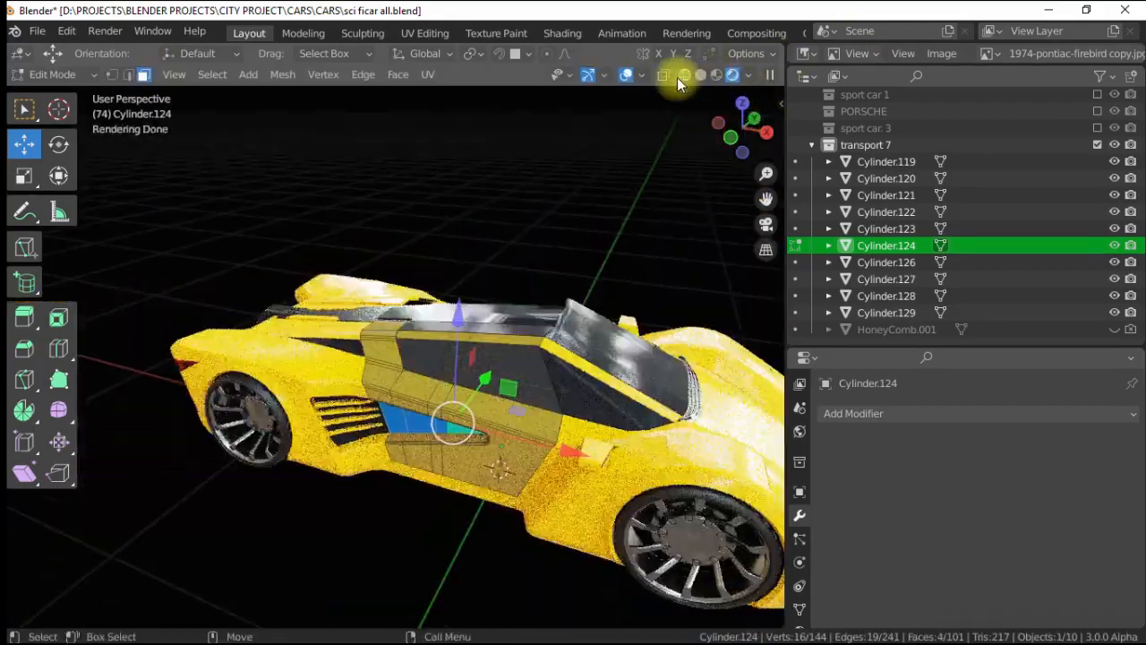
- In Solid shading, select all faces of the door panel Cylinder.124 and extrude them along normals to thicken it
click(701, 76)
key(a)
key(alt+z)
scroll(379, 371, up, 4)
right_click(358, 358)
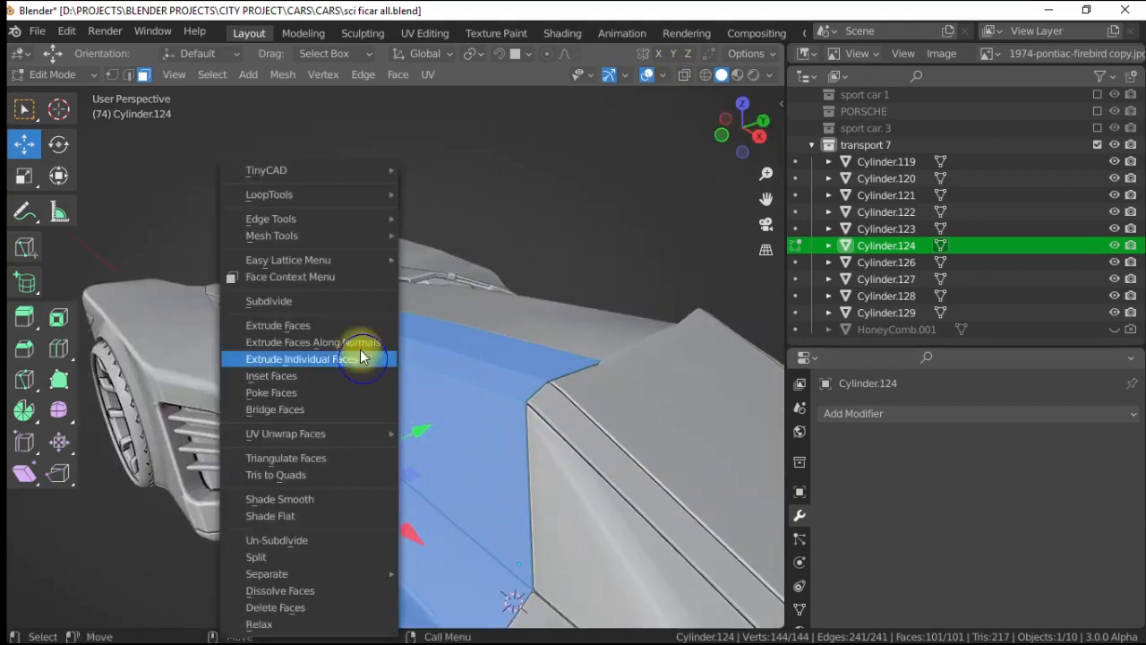
click(280, 340)
click(279, 339)
- Bevel all linked edges of the thickened door panel Cylinder.124 and return to Object Mode
key(ctrl+e)
click(474, 205)
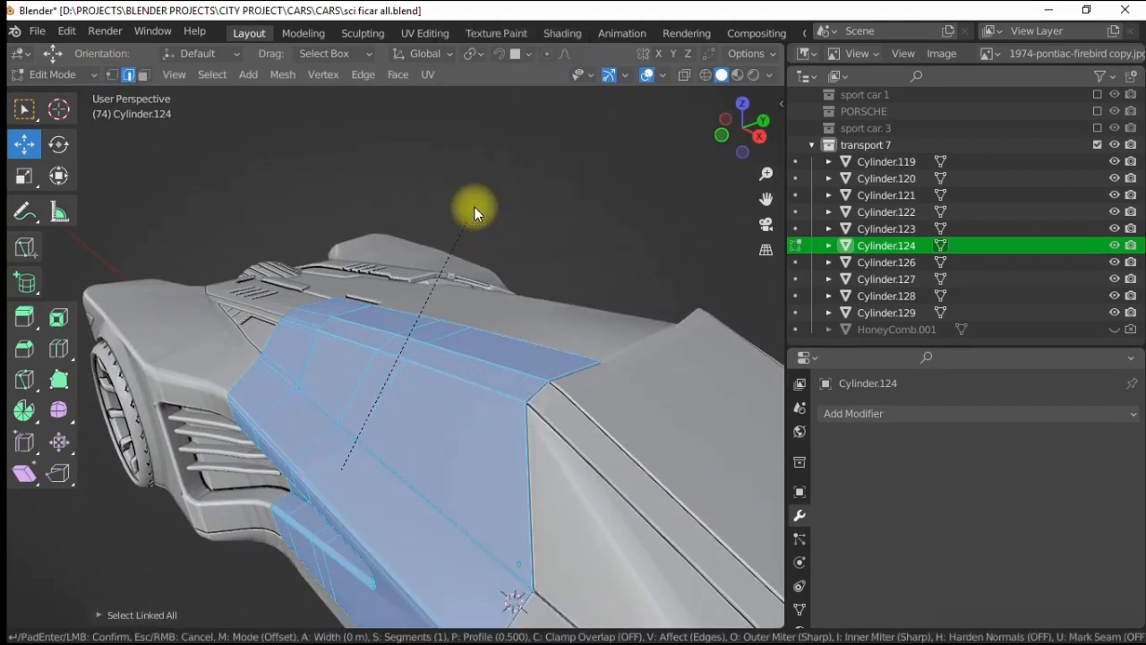
click(359, 336)
key(alt+a)
middle_drag(359, 336, 481, 358)
key(Tab)
key(KP_4)
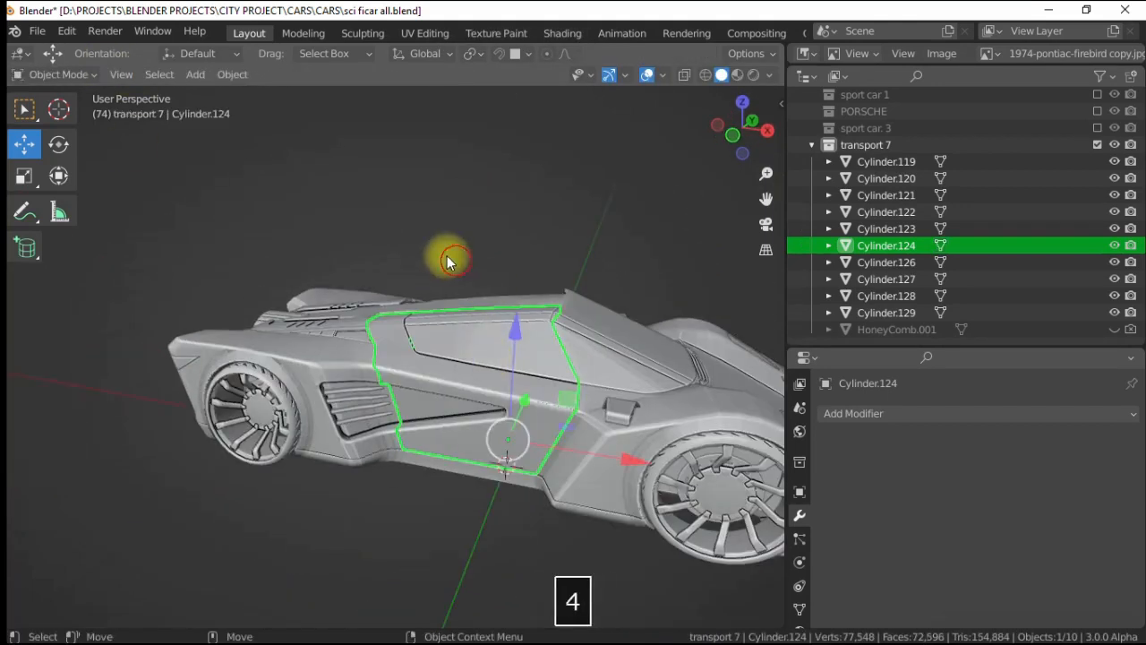
- Show the car in Rendered shading and apply the transforms of the door panel Cylinder.124
click(751, 75)
mouse_move(566, 315)
middle_down()
mouse_move(349, 417)
mouse_move(314, 288)
middle_up()
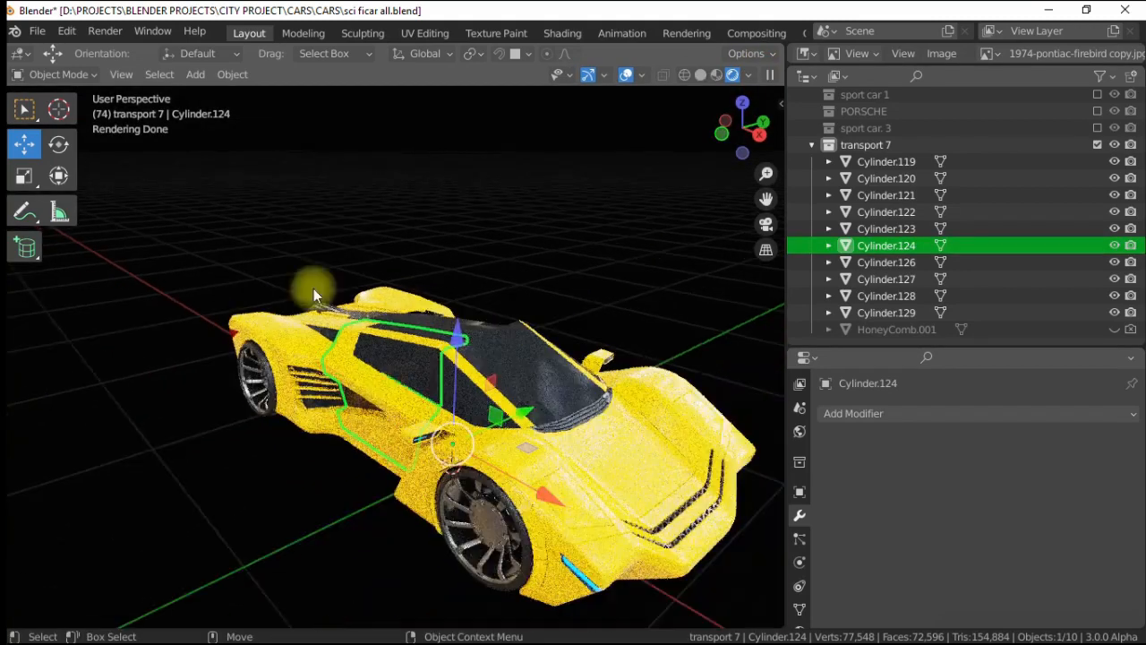
right_click(386, 399)
click(232, 74)
mouse_move(248, 161)
click(447, 214)
- Duplicate the door panel Cylinder.124 in place and mirror the copy to the opposite side of the car
key(ctrl+d)
right_click(448, 218)
click(232, 74)
click(427, 177)
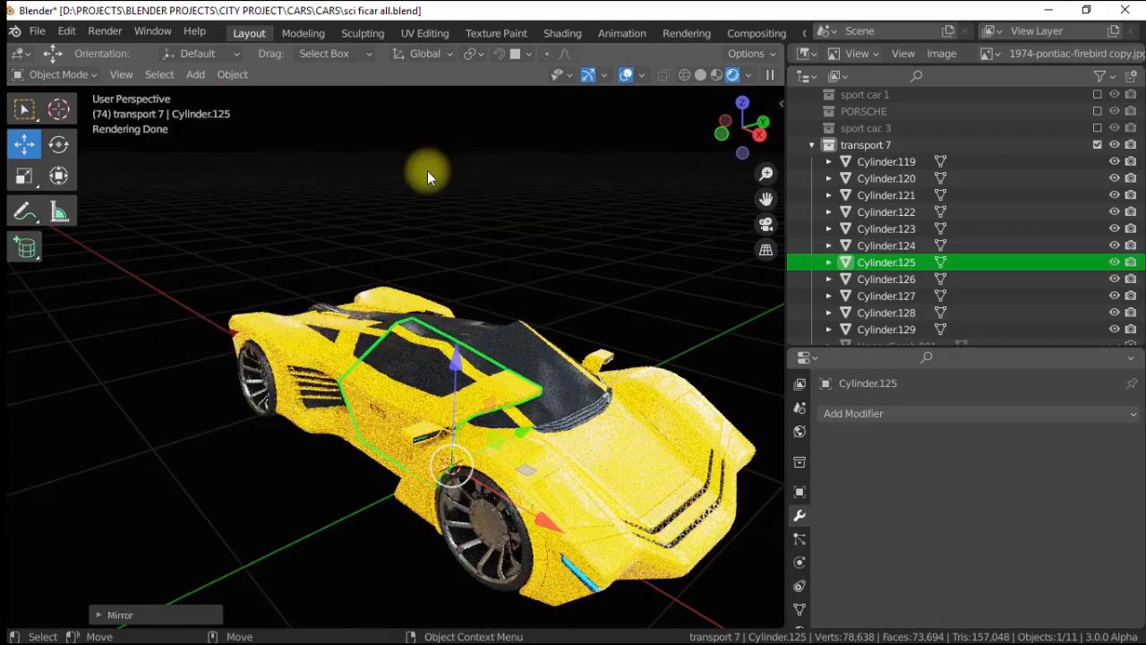
key(ctrl+z)
click(232, 74)
mouse_move(260, 128)
click(409, 146)
key(alt+a)
- Open the roof object Cylinder.122 in Edit Mode and examine its linked roof and windshield panels
middle_drag(266, 294, 341, 346)
click(323, 393)
key(alt+a)
click(576, 490)
click(341, 346)
key(Tab)
click(404, 355)
key(])
click(513, 288)
alt+drag(506, 309, 484, 340)
alt+right_drag(483, 340, 429, 343)
click(430, 343)
key(])
click(529, 234)
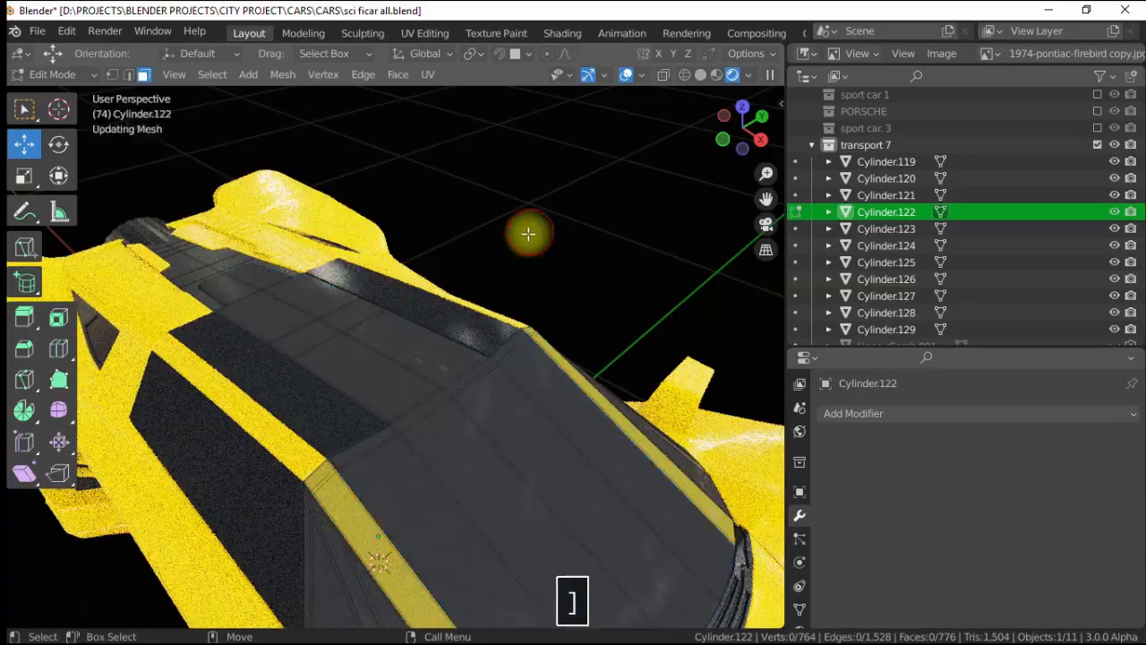
alt+drag(528, 234, 557, 247)
alt+drag(480, 309, 520, 307)
alt+right_drag(520, 307, 491, 324)
alt+drag(491, 324, 553, 326)
- Select the linked centre strip of the roof in Cylinder.122 and choose the glass base material slot
click(347, 376)
key(])
click(339, 335)
alt+drag(340, 335, 393, 314)
click(465, 302)
key(])
scroll(794, 599, down, 3)
click(799, 582)
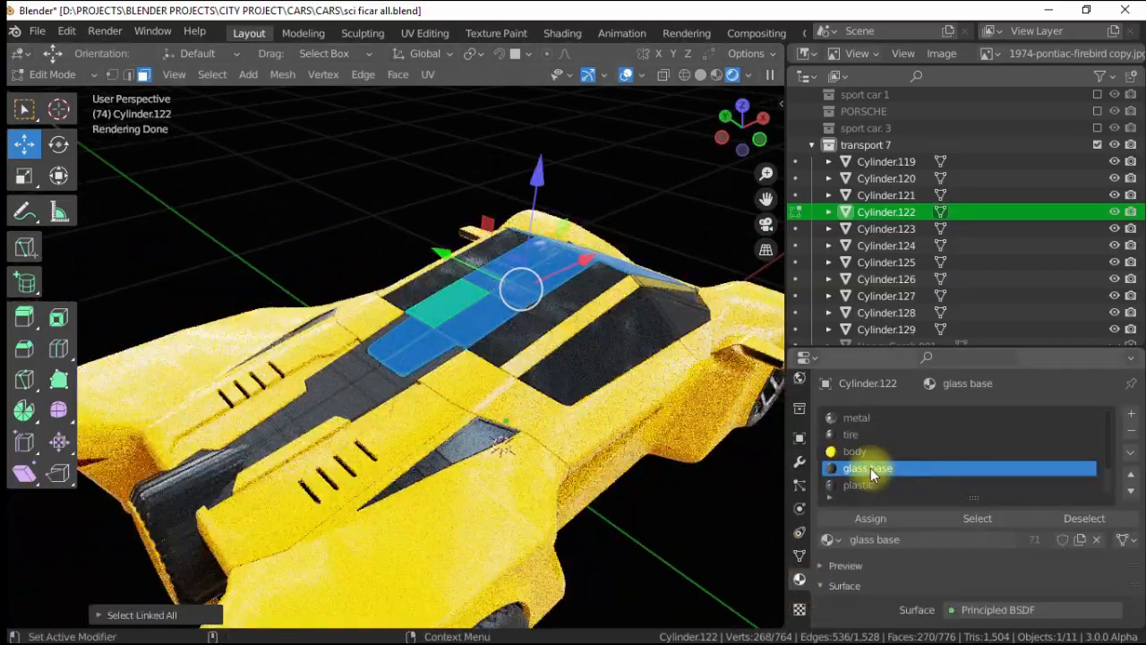
- Return to Object Mode, deselect everything and examine the car from the side
key(4)
alt+right_drag(609, 309, 561, 320)
alt+drag(561, 321, 430, 385)
click(400, 222)
alt+drag(400, 222, 394, 211)
mouse_move(397, 351)
alt+mouse_down()
mouse_move(339, 359)
mouse_move(256, 302)
mouse_move(410, 363)
alt+mouse_up()
- In Solid shading, join Cylinder.121 and Cylinder.122 into Cylinder.127
click(701, 74)
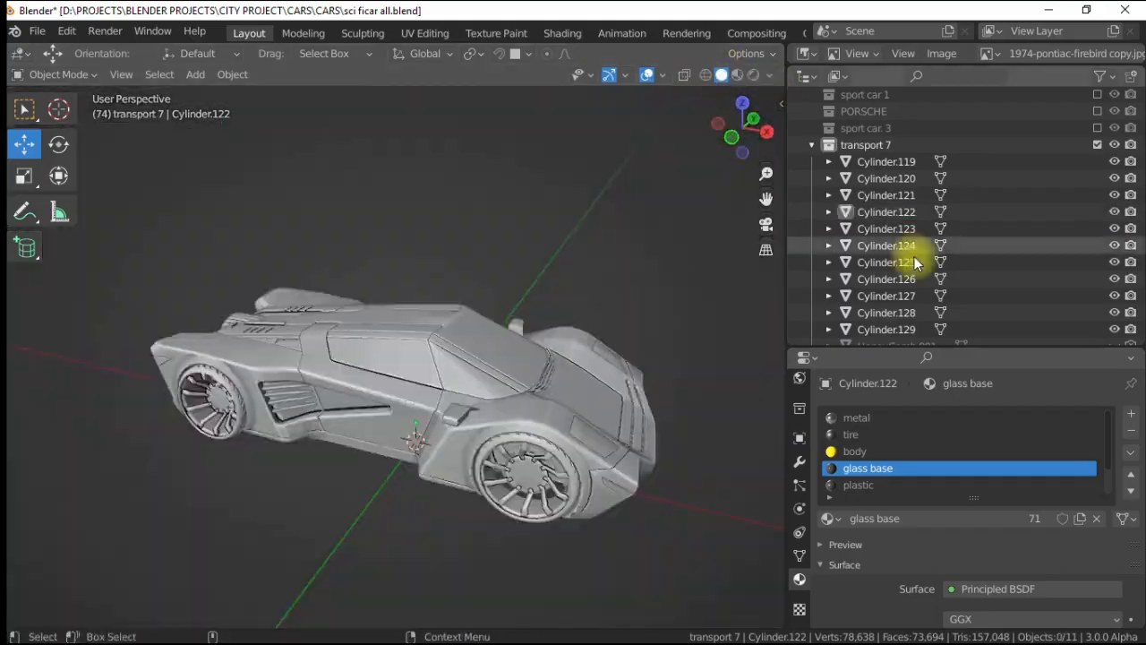
scroll(904, 215, down, 1)
click(879, 144)
alt+drag(737, 267, 787, 224)
click(886, 178)
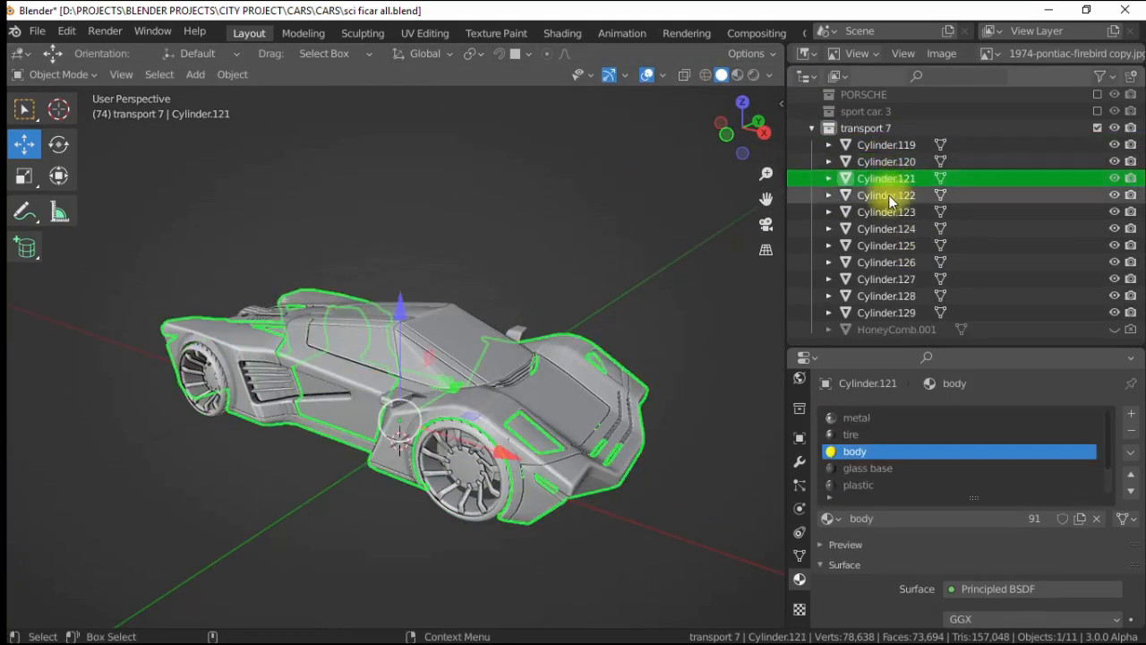
click(889, 195)
click(548, 395)
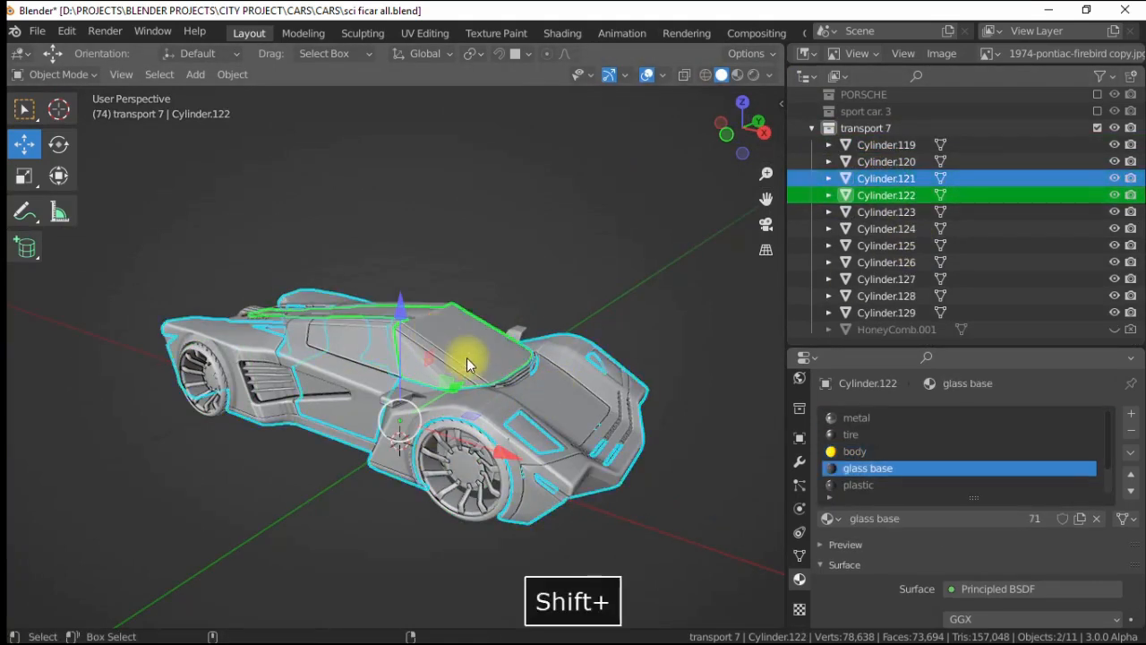
alt+drag(466, 358, 365, 384)
shift+click(351, 377)
right_click(238, 365)
click(238, 363)
click(539, 233)
- Join Cylinder.128 into the main car body Cylinder.127
alt+drag(540, 233, 573, 358)
click(573, 385)
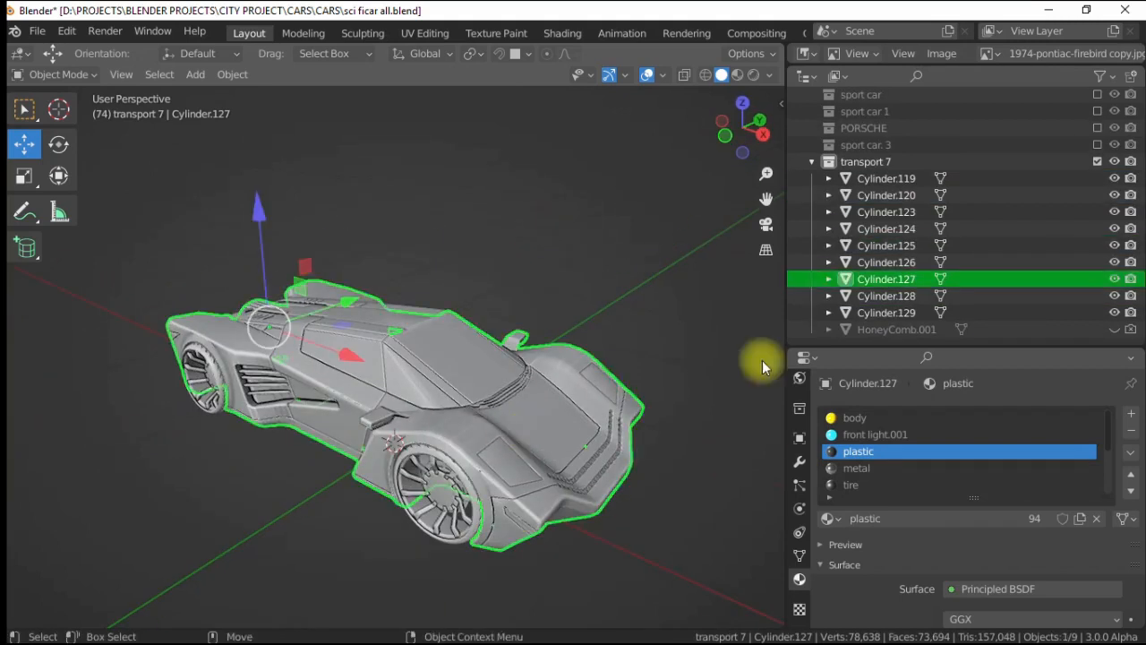
shift+click(568, 436)
right_click(568, 440)
click(519, 361)
click(507, 238)
- Join the rear panels Cylinder.126 into the main car body Cylinder.127
click(820, 296)
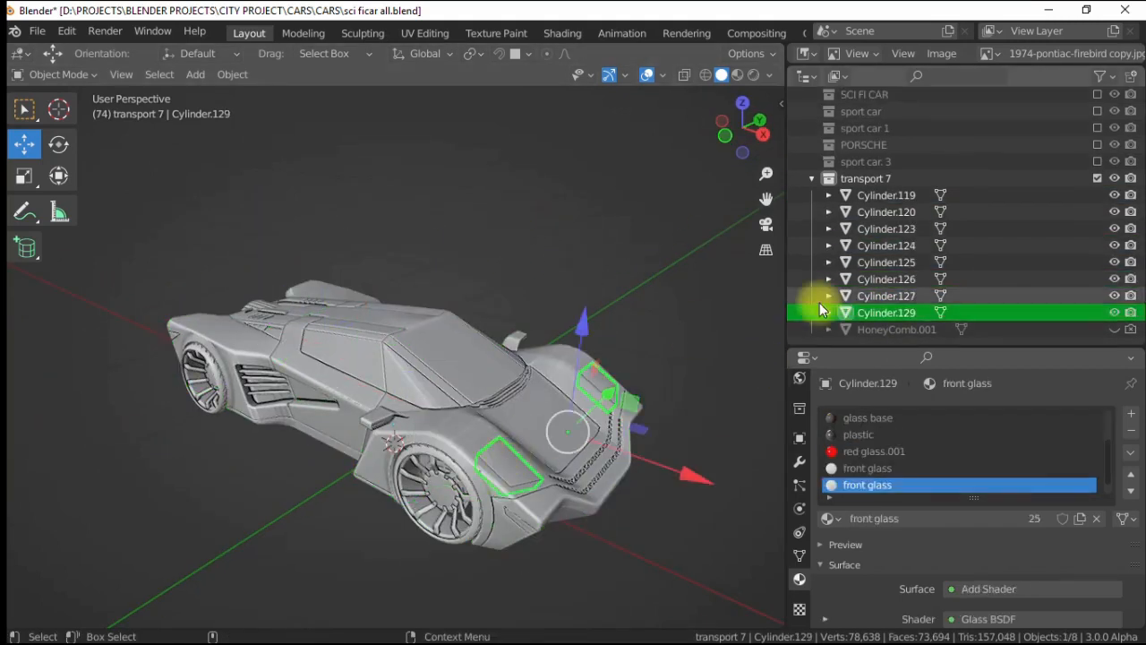
click(875, 294)
alt+drag(446, 376, 391, 440)
shift+click(391, 440)
right_click(299, 361)
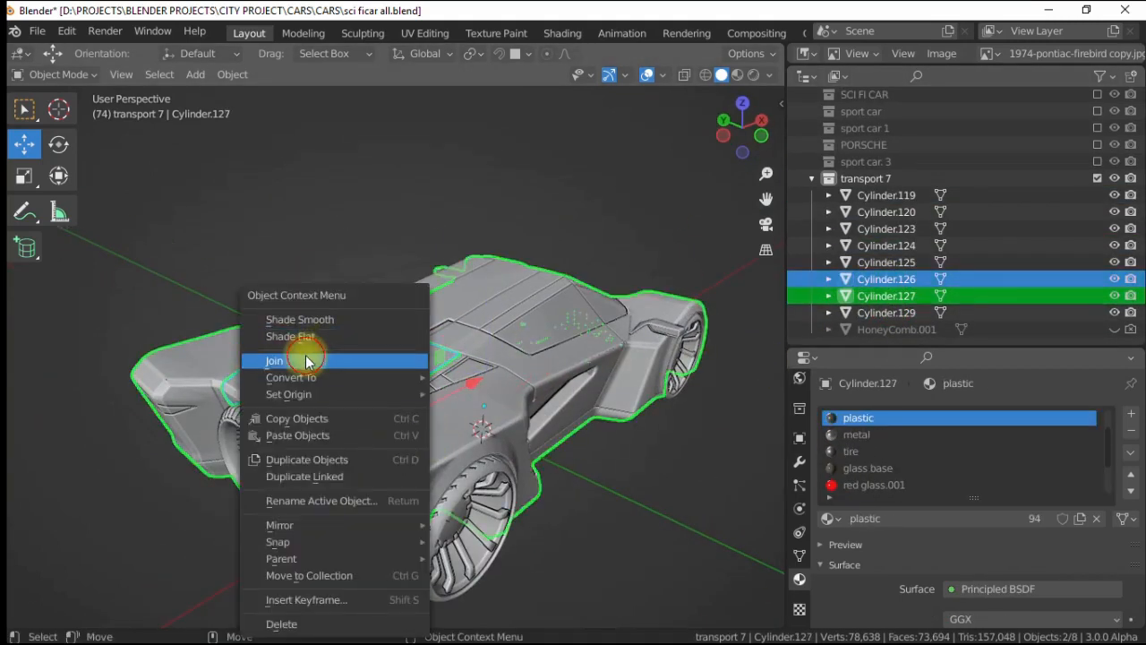
click(299, 361)
- Try moving the front wheel Cylinder.123 outward along the Y axis
click(886, 246)
alt+drag(627, 331, 675, 356)
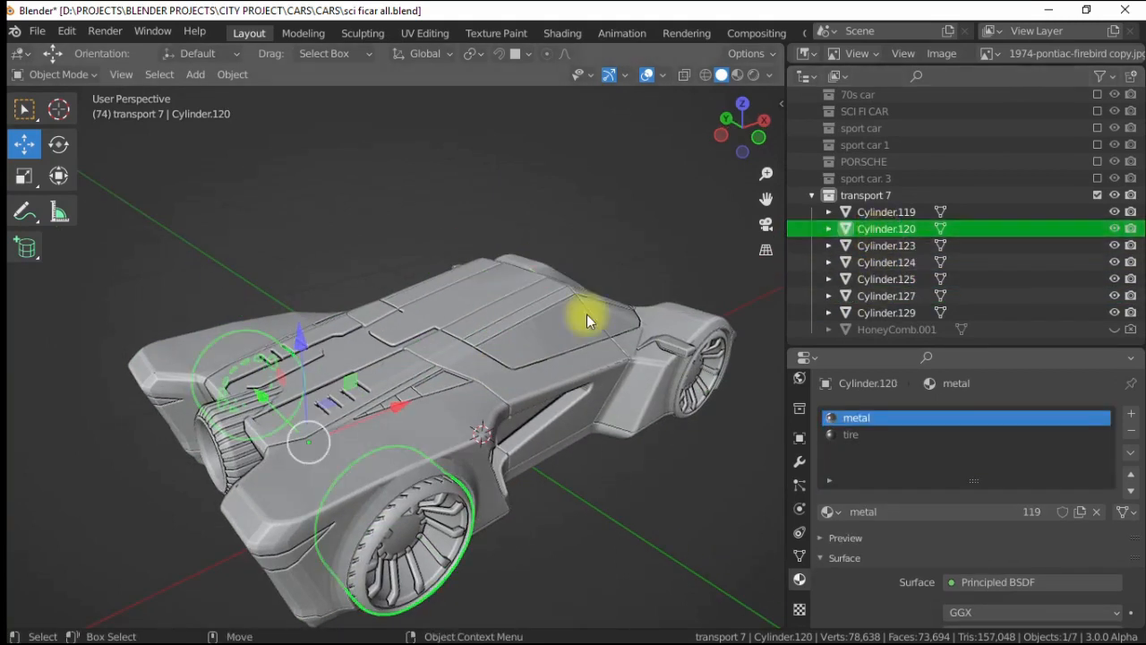
alt+drag(565, 381, 388, 416)
click(388, 417)
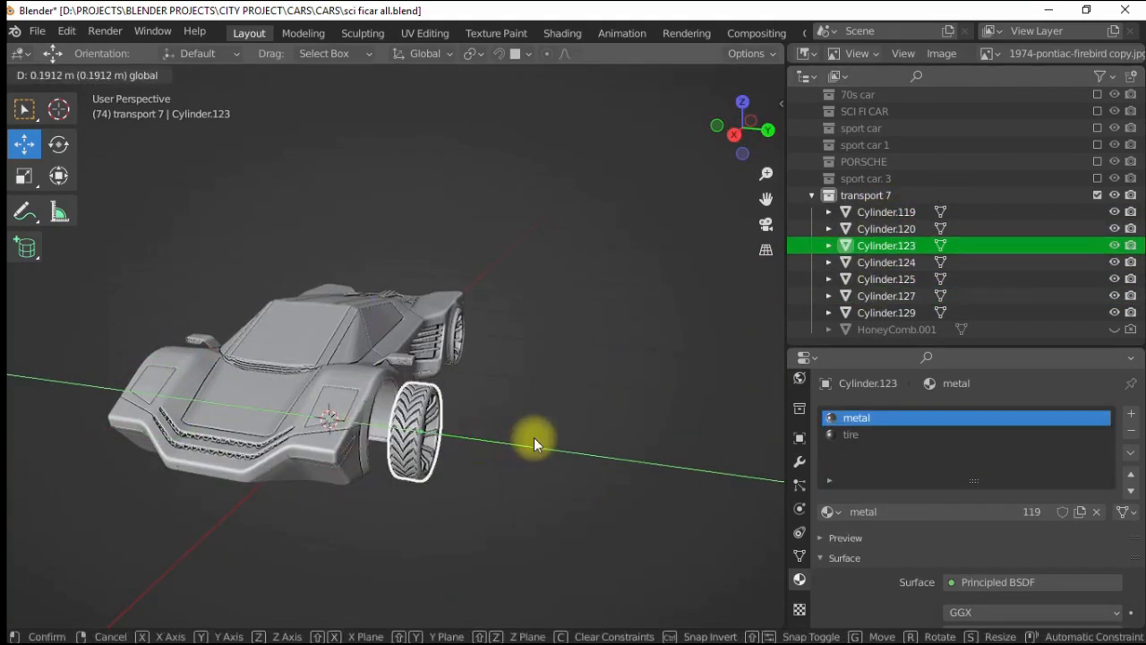
key(ctrl+z)
- Select the remaining car objects one after another to check which part each one contains
click(896, 308)
click(891, 295)
click(887, 278)
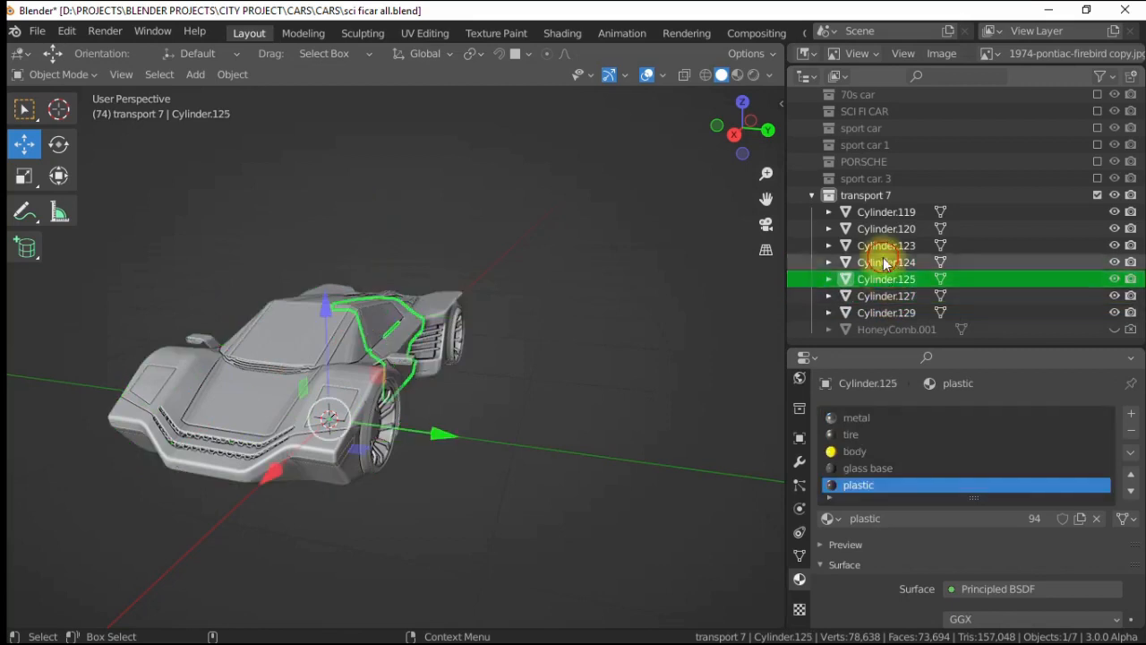
click(885, 245)
click(879, 229)
click(878, 213)
- Move the origin of the headlight covers Cylinder.129 to their upper rear corner
click(886, 312)
alt+drag(447, 371, 368, 376)
click(26, 145)
key(KP_1)
scroll(437, 330, up, 5)
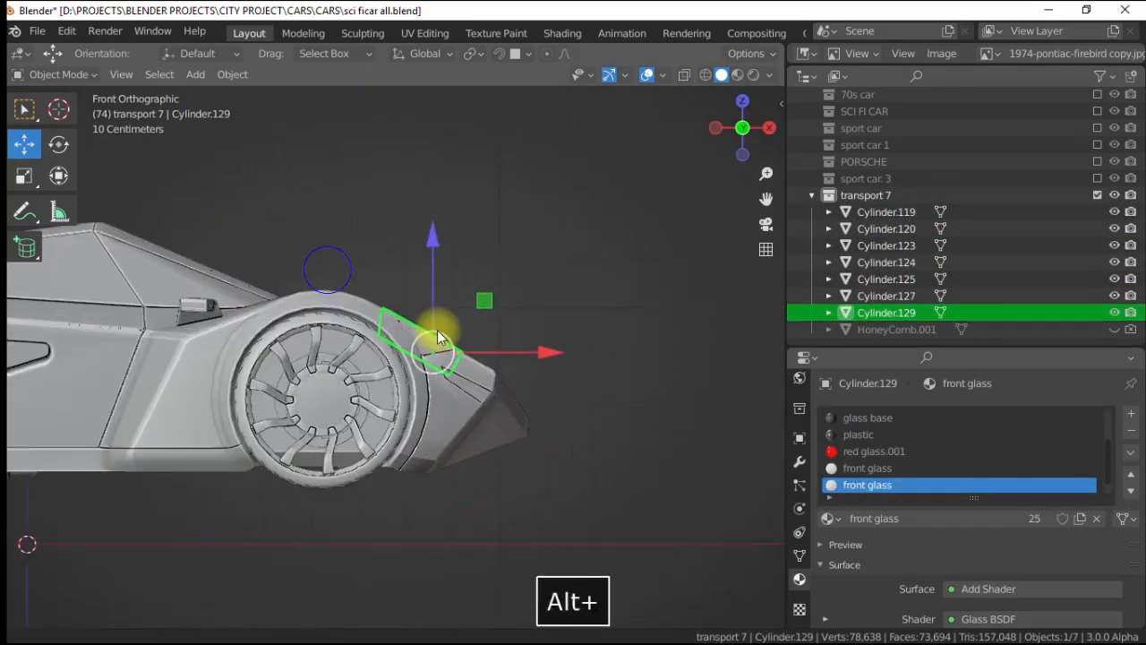
key(g)
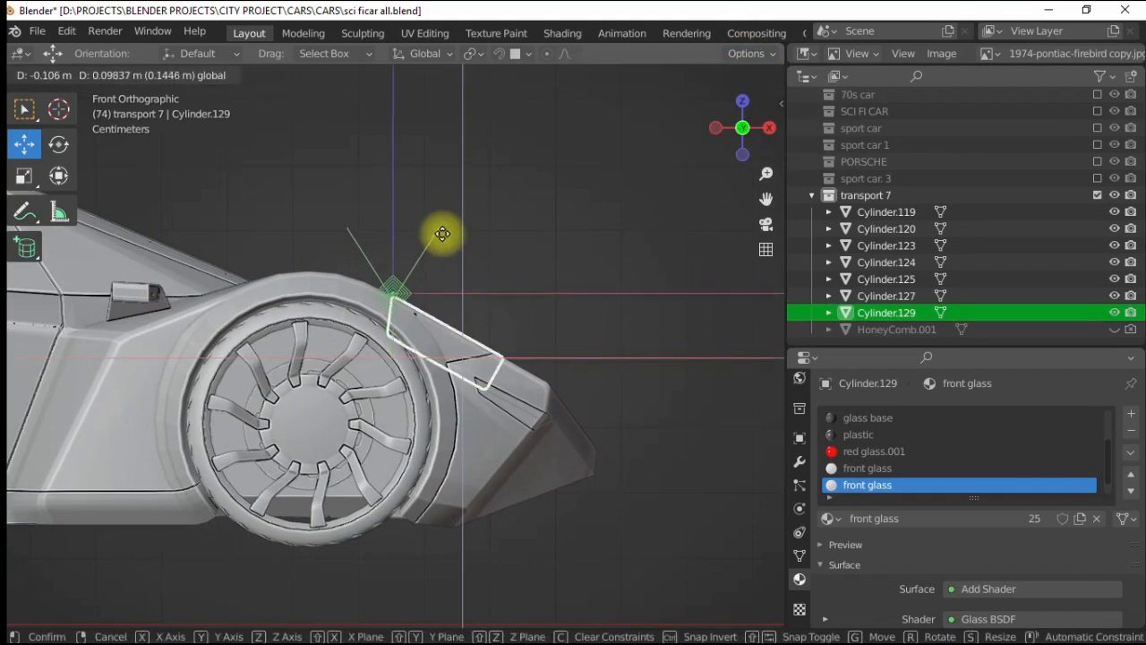
click(440, 240)
- Turn off origin-only transforms, tilt the headlight covers upward about their new origin and preview them in rendered shading
alt+drag(435, 179, 313, 214)
click(741, 54)
click(742, 105)
click(582, 179)
alt+drag(398, 261, 500, 231)
click(455, 333)
click(59, 148)
drag(469, 294, 447, 276)
mouse_move(620, 309)
alt+mouse_down()
mouse_move(561, 281)
mouse_move(609, 268)
alt+mouse_up()
click(560, 282)
click(753, 75)
mouse_move(301, 256)
alt+mouse_down()
mouse_move(471, 340)
mouse_move(419, 319)
mouse_move(314, 357)
alt+mouse_up()
click(315, 357)
click(701, 75)
- Move the origins of the door panels Cylinder.125 and Cylinder.124 to their roof hinge edges, leaving origin-only transforms off
alt+drag(494, 218, 366, 282)
key(F1)
alt+drag(399, 170, 384, 226)
shift+click(384, 227)
key(F1)
click(19, 157)
drag(372, 501, 387, 267)
key(F2)
alt+middle_drag(314, 192, 324, 256)
scroll(336, 242, up, 3)
drag(376, 202, 402, 173)
click(541, 347)
click(482, 304)
drag(482, 304, 408, 325)
click(188, 375)
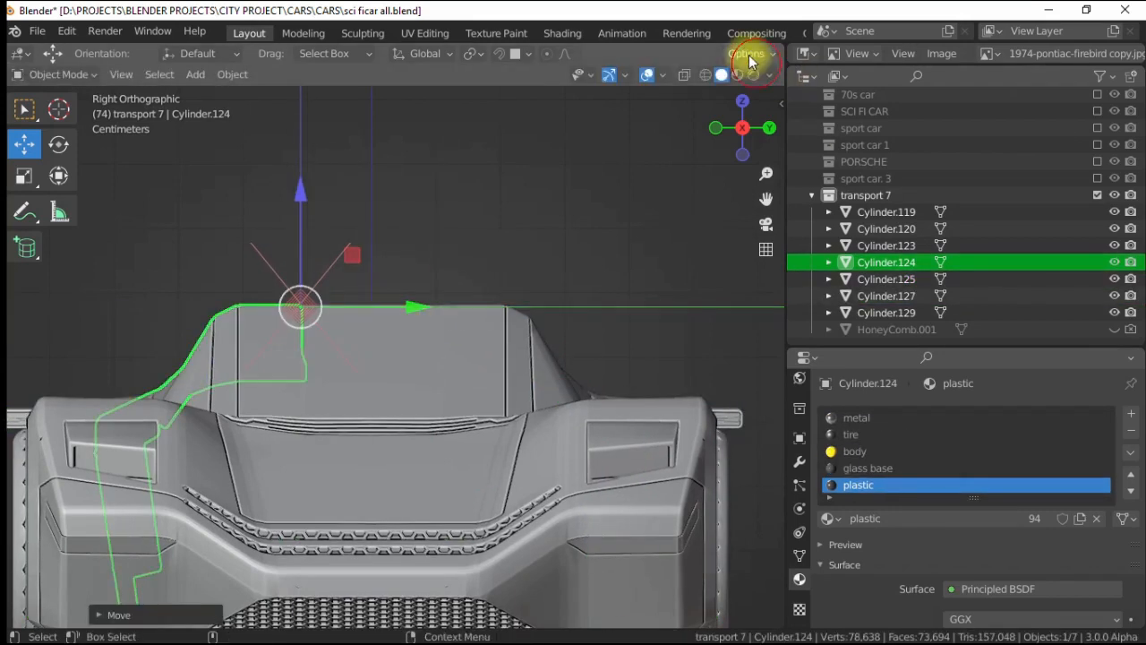
click(750, 55)
click(754, 101)
- Prepare the door Cylinder.125 for rotating with a Median Point pivot and Local transform orientation
key(alt+a)
middle_drag(454, 320, 377, 351)
click(450, 385)
click(58, 144)
key(period)
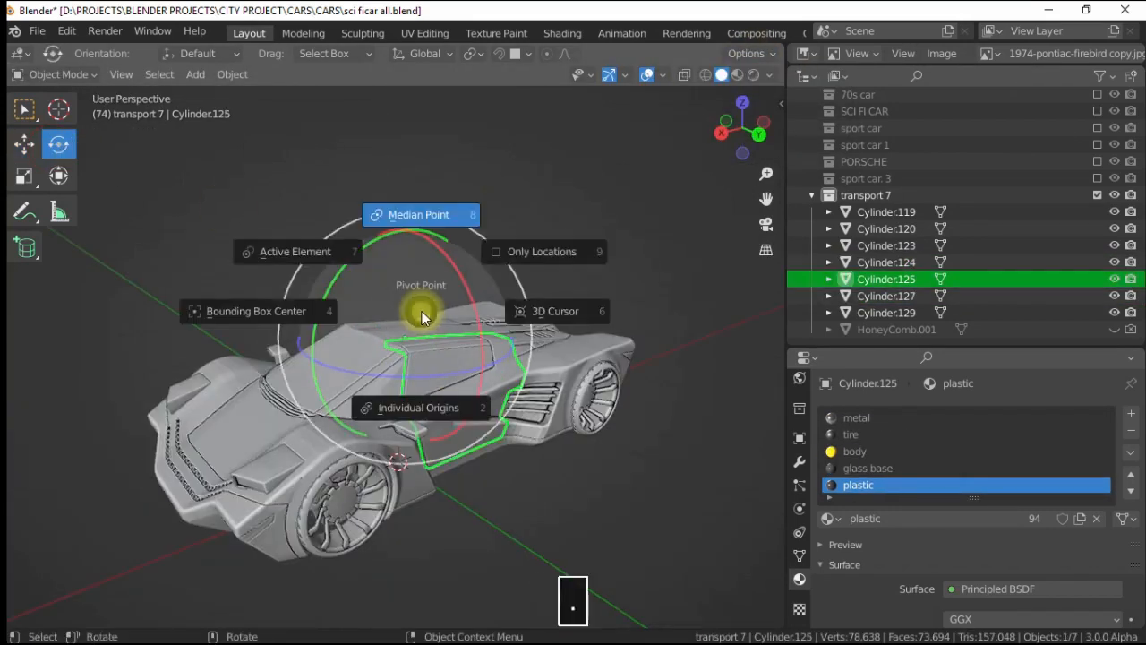
click(398, 218)
key(comma)
click(519, 216)
- Try swinging the door Cylinder.125 upward about its roof hinge, and undo the rotation
drag(470, 315, 287, 166)
click(400, 337)
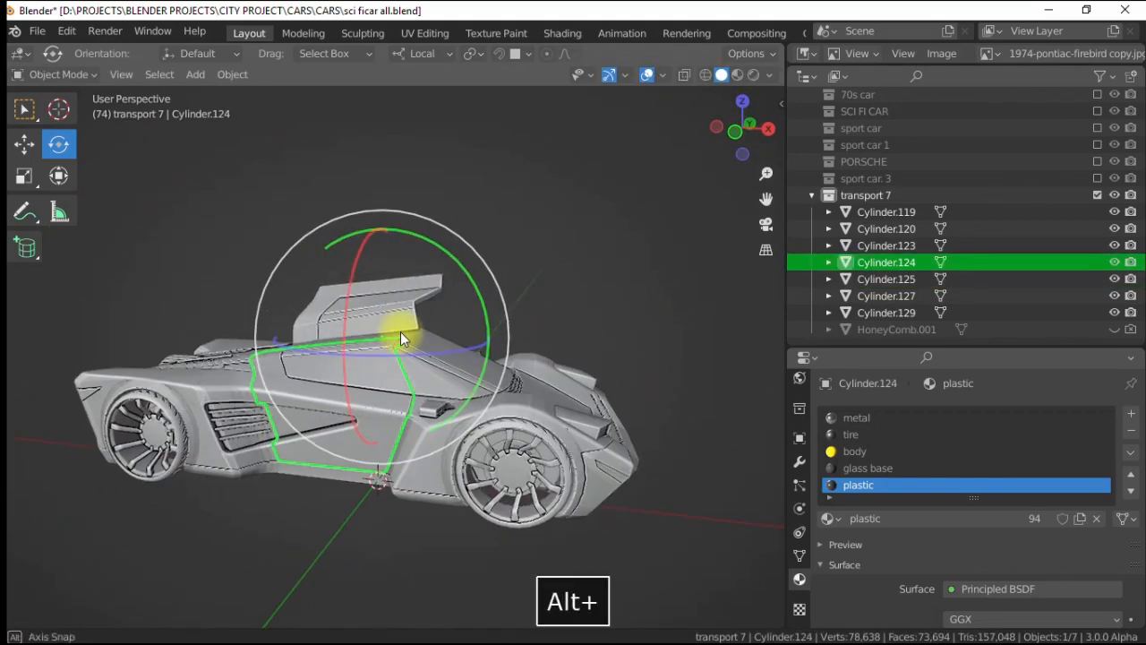
key(ctrl+z)
key(ctrl+z)
- Try to apply the transforms of the door panels
shift+click(395, 343)
alt+drag(402, 324, 371, 335)
click(232, 76)
mouse_move(248, 161)
click(445, 227)
- Swing both doors Cylinder.125 and Cylinder.124 open about their roof hinges
alt+drag(458, 157, 328, 152)
click(455, 384)
click(569, 367)
alt+drag(546, 327, 591, 318)
drag(489, 277, 399, 243)
alt+drag(242, 269, 381, 281)
drag(442, 252, 438, 249)
click(370, 363)
alt+drag(369, 361, 207, 349)
drag(279, 265, 366, 242)
alt+drag(362, 268, 201, 344)
drag(276, 282, 301, 259)
click(244, 231)
alt+drag(244, 234, 503, 296)
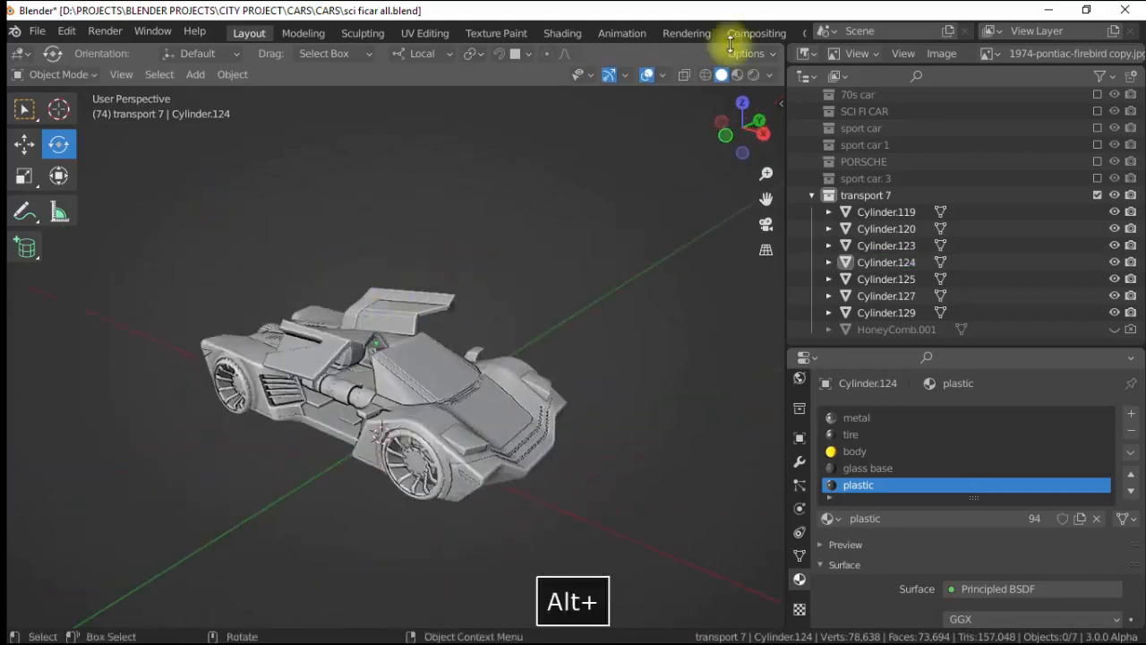
- Inspect the car with its open doors from several sides in rendered shading
click(752, 75)
alt+drag(349, 300, 230, 313)
mouse_move(421, 314)
alt+mouse_down()
mouse_move(257, 333)
mouse_move(459, 376)
mouse_move(541, 313)
mouse_move(514, 315)
alt+mouse_up()
click(450, 461)
click(618, 296)
alt+drag(618, 308, 325, 387)
- Close both doors by setting their rotation back to 0°
click(327, 381)
mouse_move(385, 349)
alt+mouse_down()
mouse_move(358, 365)
mouse_move(385, 358)
alt+mouse_up()
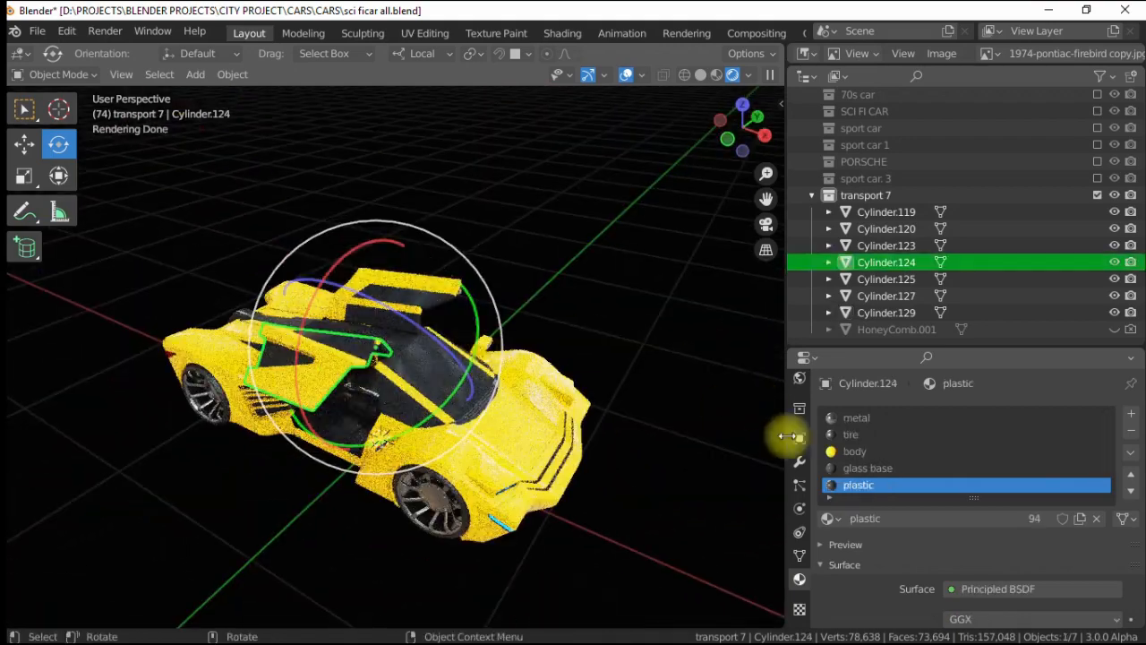
click(799, 437)
key(Return)
click(573, 268)
alt+drag(474, 331, 454, 241)
- Return to solid shading and parent the doors Cylinder.124 and Cylinder.125 to the main body Cylinder.127
alt+drag(540, 335, 412, 362)
shift+click(494, 388)
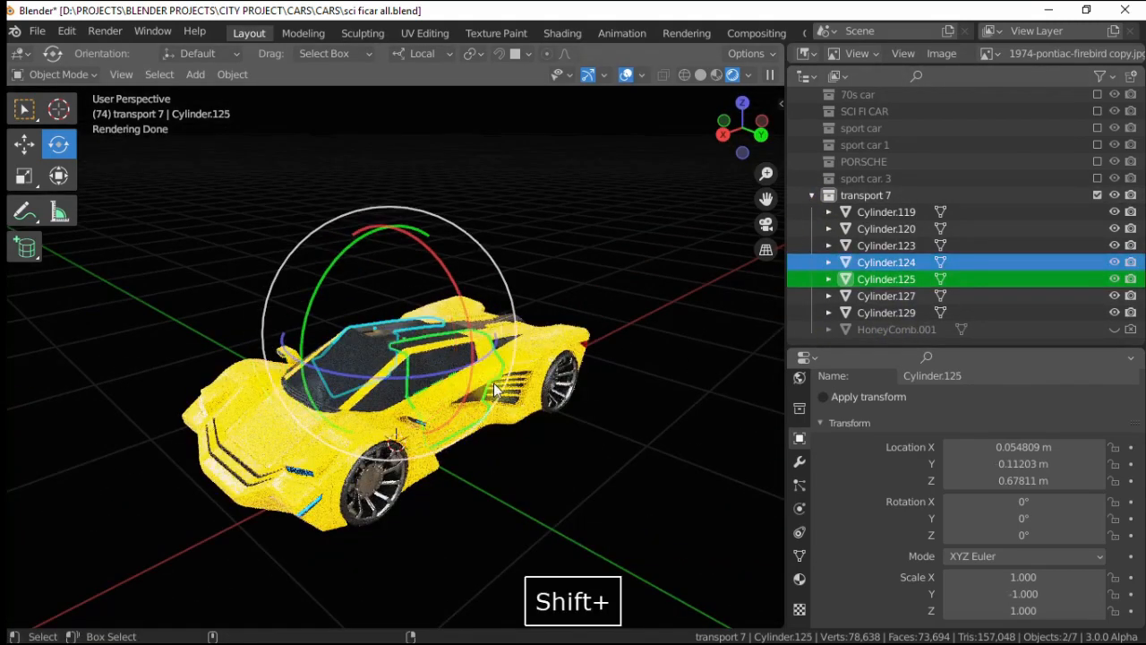
click(702, 75)
shift+click(530, 355)
key(ctrl+p)
click(530, 354)
click(278, 211)
- Delete the hidden HoneyComb.001 object and parent the headlight covers Cylinder.129 to the body Cylinder.127
scroll(878, 313, up, 1)
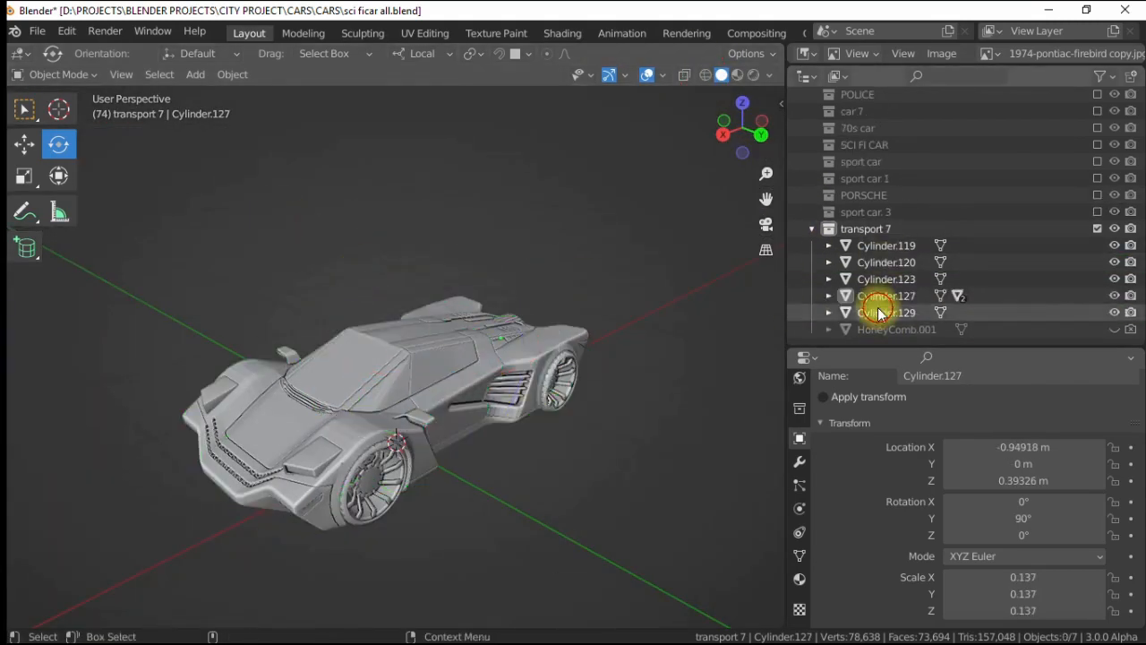
key(Delete)
click(883, 327)
shift+click(271, 436)
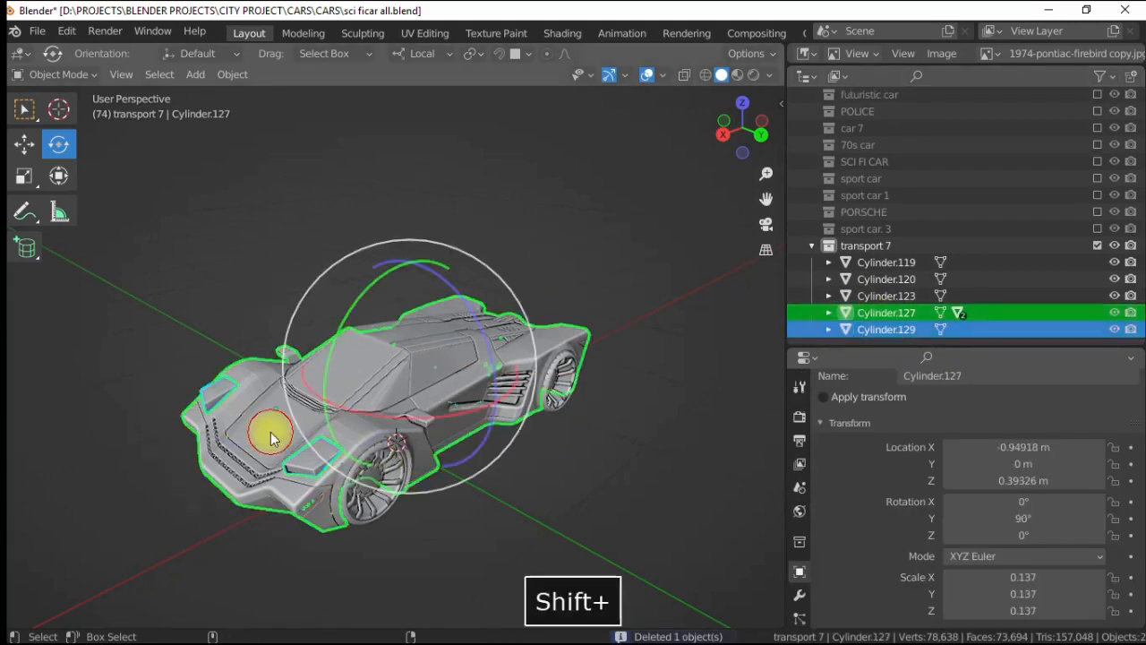
click(328, 243)
- Add a circle-shaped empty at the world origin and rotate it 90° about X
click(195, 75)
mouse_move(295, 259)
click(383, 295)
drag(479, 438, 465, 399)
text(90)
key(alt+a)
- Enable the SCENE collection and hide its Cylinder.008 object
middle_drag(460, 397, 442, 399)
scroll(887, 318, down, 1)
click(1097, 111)
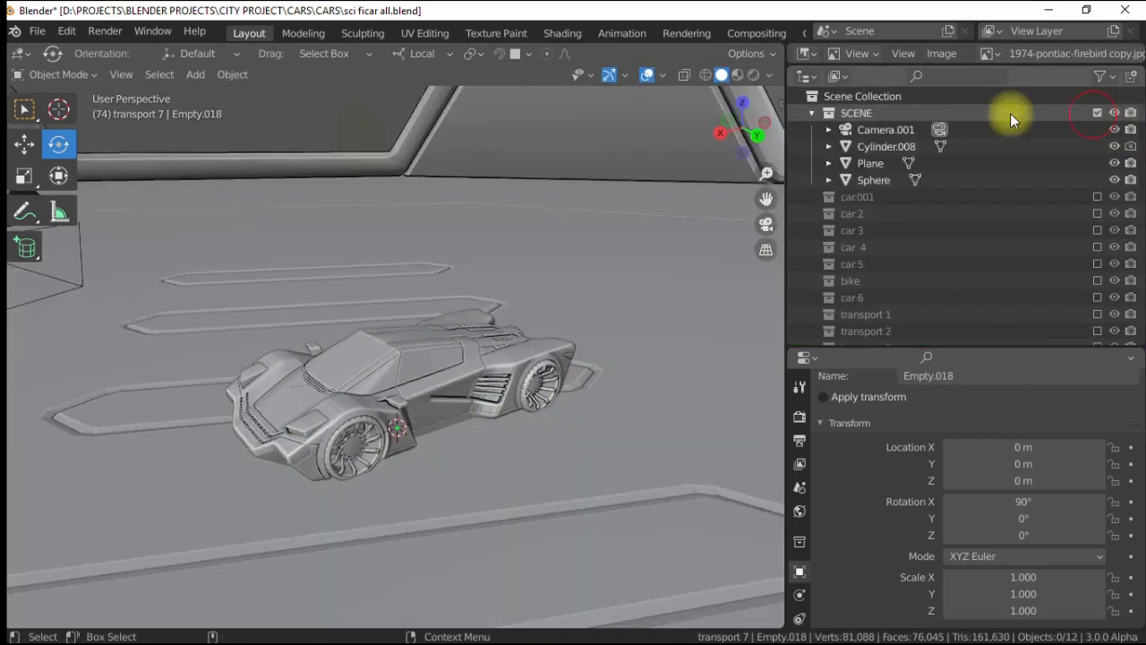
click(1114, 146)
- Raise the circle empty beneath the car to a height of about 0.13 m
alt+drag(613, 363, 351, 335)
click(25, 146)
drag(380, 355, 459, 332)
- Parent the wheels and body, Cylinder.119 through Cylinder.127, to Empty.018 with Object (Keep Transform)
click(887, 264)
shift+click(885, 328)
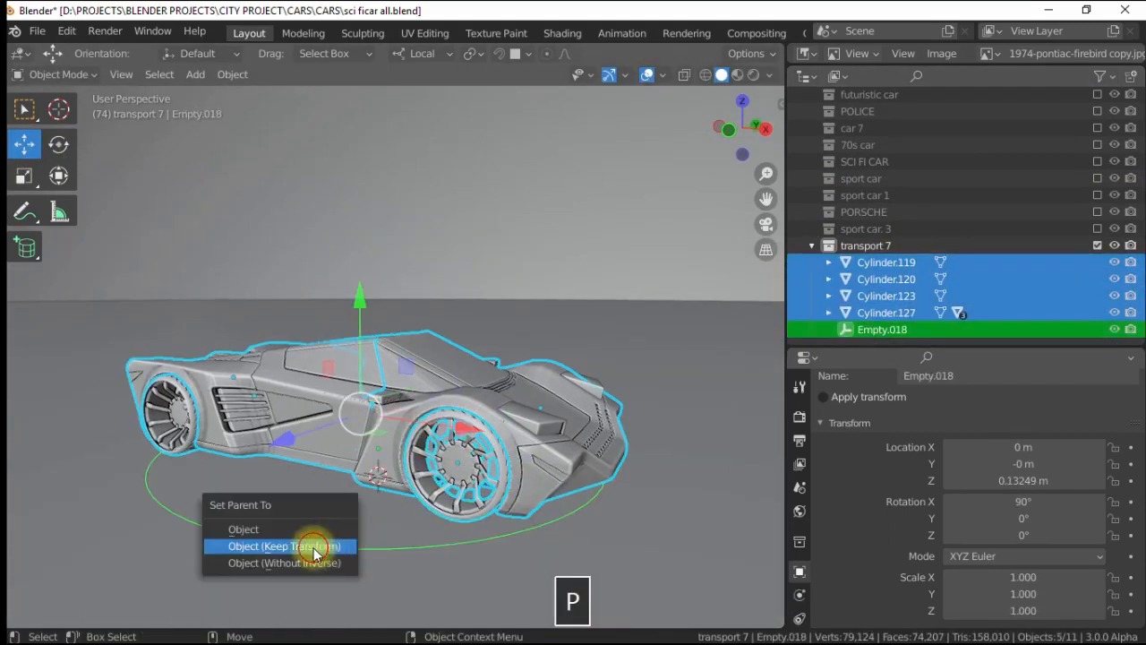
click(313, 551)
scroll(315, 548, down, 1)
click(376, 528)
click(431, 468)
alt+drag(431, 468, 486, 454)
shift+click(376, 480)
key(ctrl+z)
- Scale up the whole car through its parent Empty.018
click(255, 315)
alt+drag(255, 315, 265, 339)
scroll(268, 344, down, 3)
click(24, 178)
scroll(260, 340, down, 3)
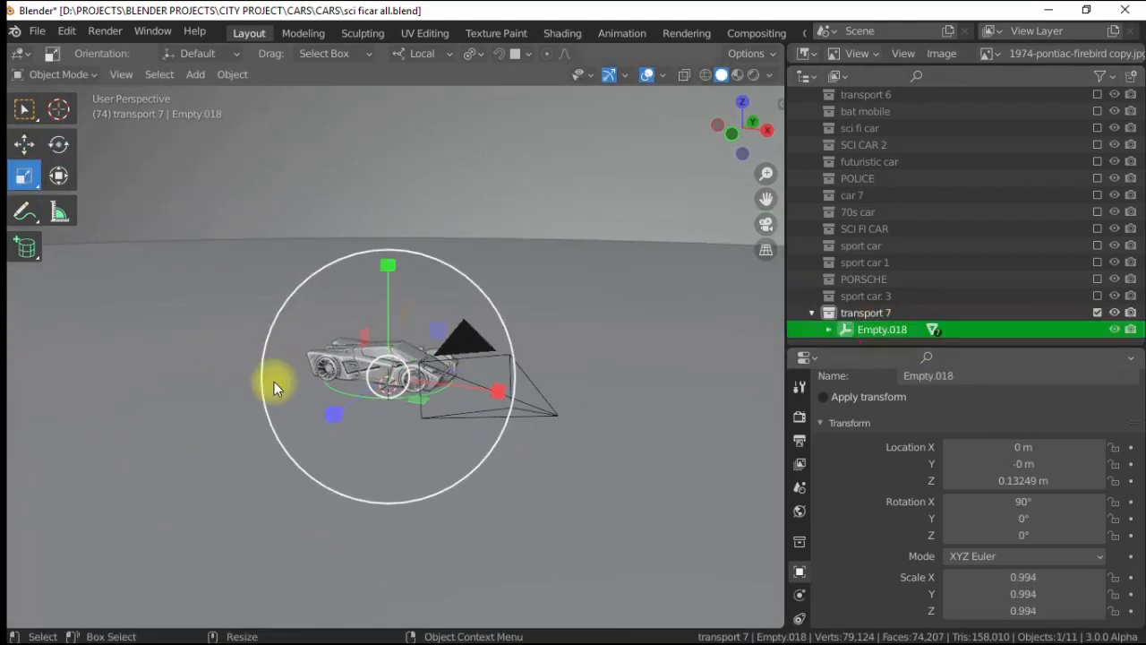
drag(369, 369, 318, 354)
alt+drag(397, 350, 395, 336)
- Check the scaled car within the scene in rendered shading, then return to solid shading
scroll(394, 336, down, 2)
click(753, 75)
click(295, 349)
mouse_move(295, 349)
alt+mouse_down()
mouse_move(224, 354)
mouse_move(444, 343)
mouse_move(410, 371)
mouse_move(206, 336)
alt+mouse_up()
scroll(285, 353, up, 2)
click(701, 75)
alt+drag(596, 314, 641, 320)
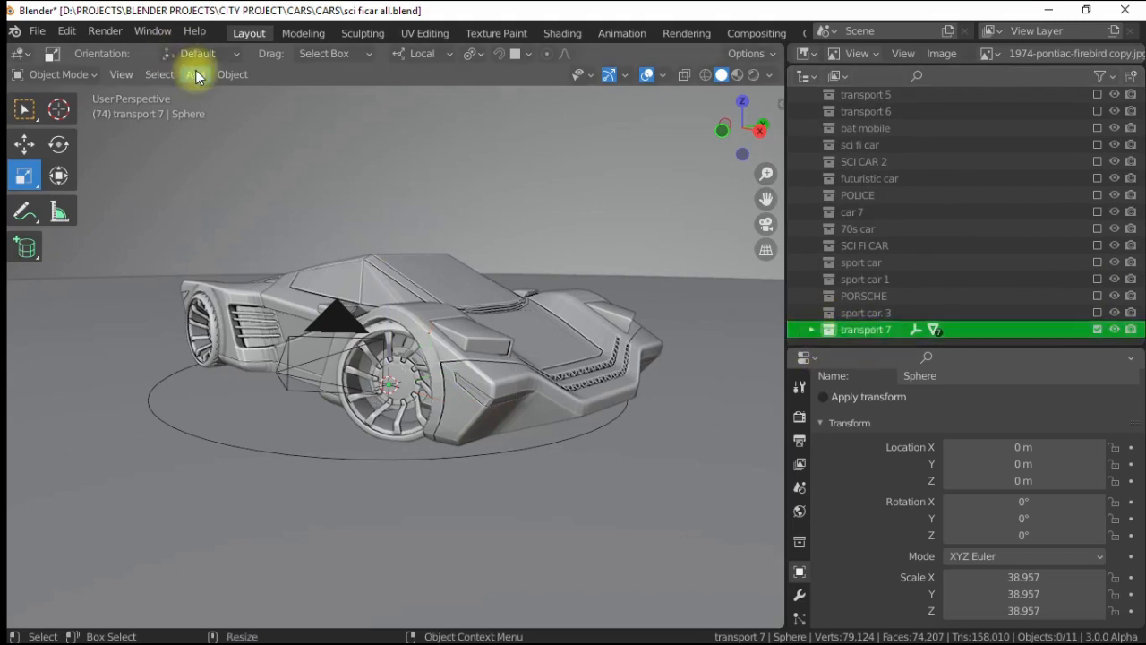
- Add a plane rotated 90° about Y and place it ahead of the car at about X 3.11 m, Z 1.19 m
click(195, 74)
mouse_move(233, 93)
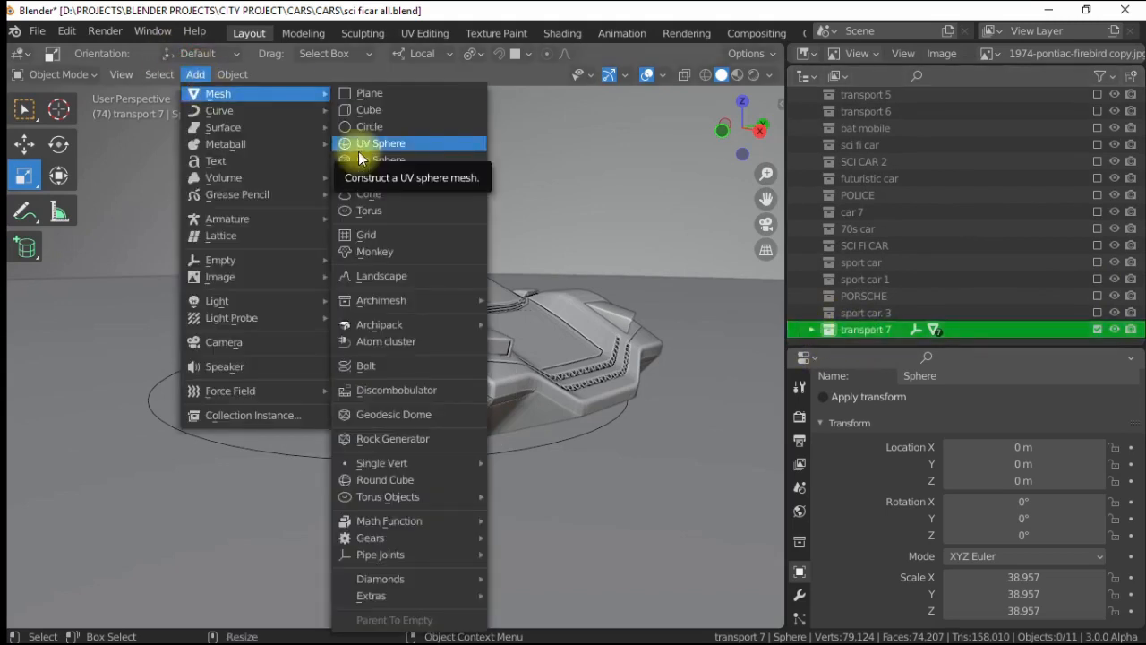
click(367, 93)
drag(618, 355, 52, 164)
key(Return)
drag(556, 540, 578, 434)
- Isolate the new plane in local view and add a vertical loop cut through its centre
key(shift+i)
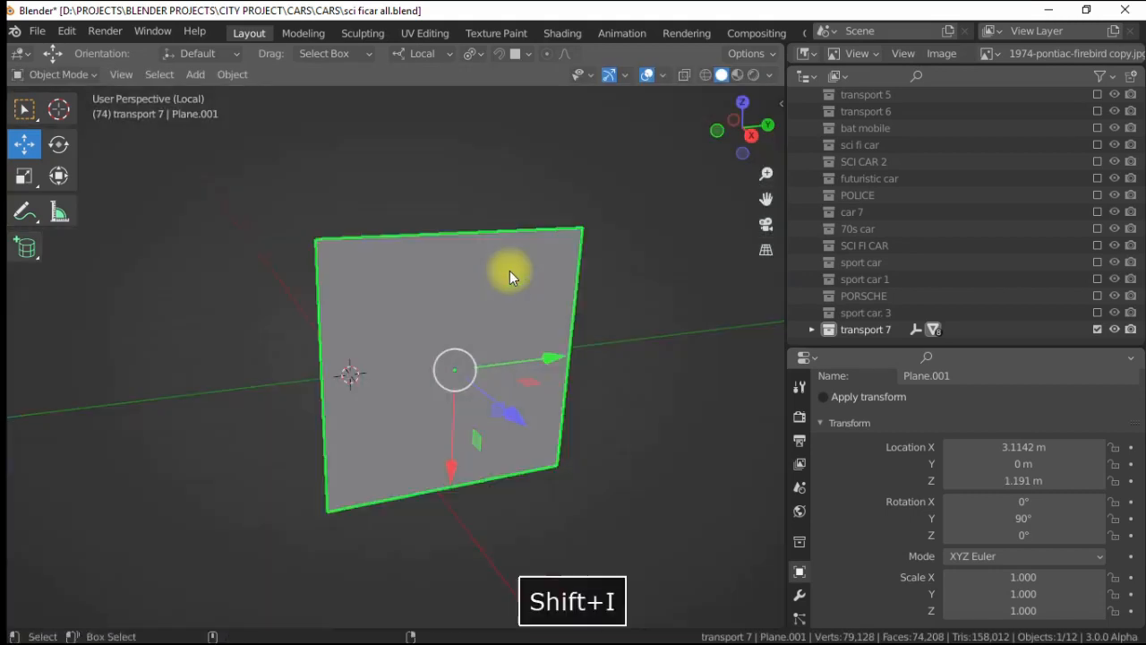
alt+drag(509, 270, 442, 332)
key(2)
click(59, 349)
click(398, 209)
click(24, 144)
right_click(337, 548)
click(334, 370)
- Delete the half of the plane on the negative Y side and leave mesh editing
click(144, 75)
click(309, 312)
key(Delete)
click(308, 313)
alt+drag(530, 315, 490, 317)
click(488, 317)
key(4)
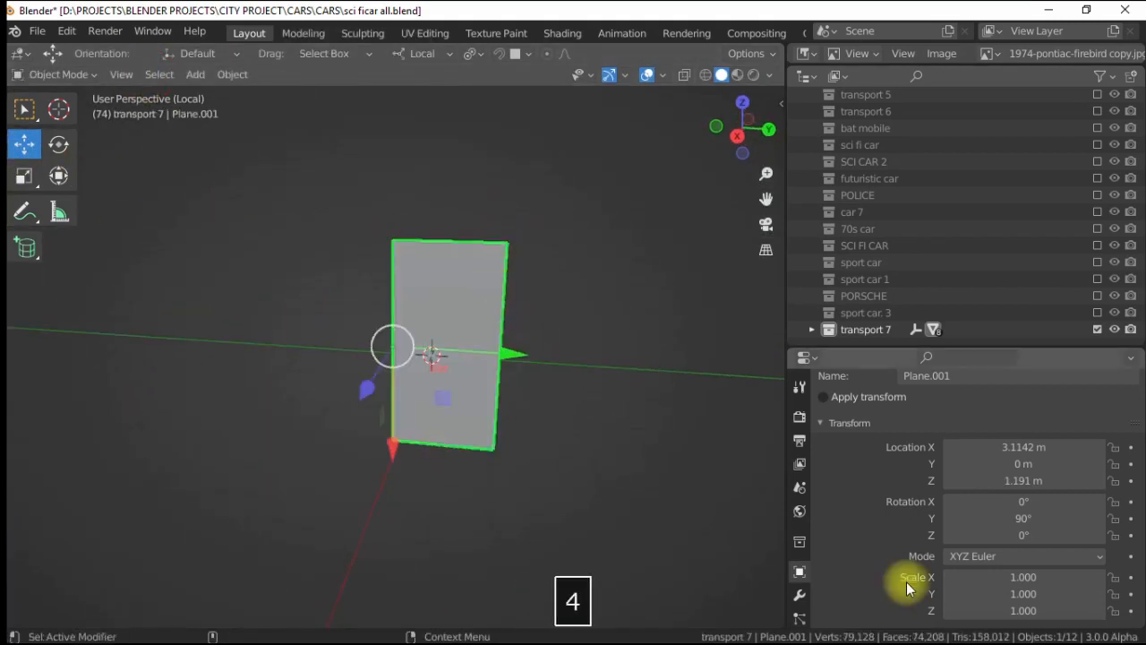
- Add a Mirror modifier along the Y axis to the remaining half plane
click(800, 594)
click(910, 413)
click(770, 210)
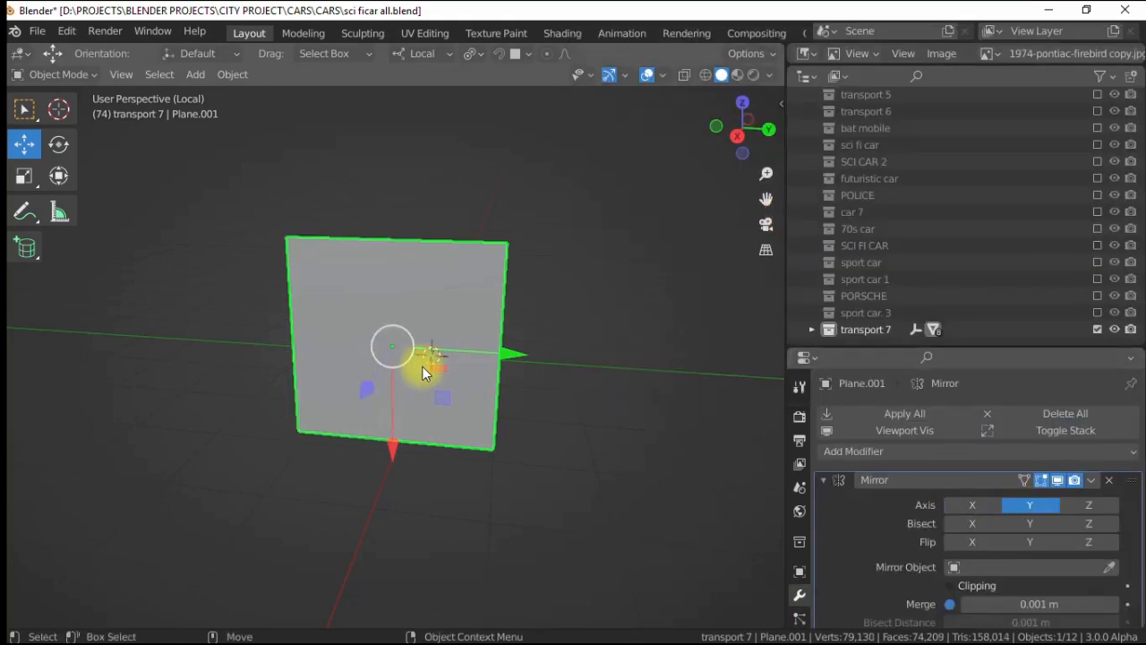
- Lower the half plane's top edge and move its bottom outer corner inward so the outline tapers downward
key(3)
alt+drag(426, 373, 422, 330)
key(F2)
alt+right_drag(435, 379, 417, 362)
alt+middle_drag(318, 285, 293, 305)
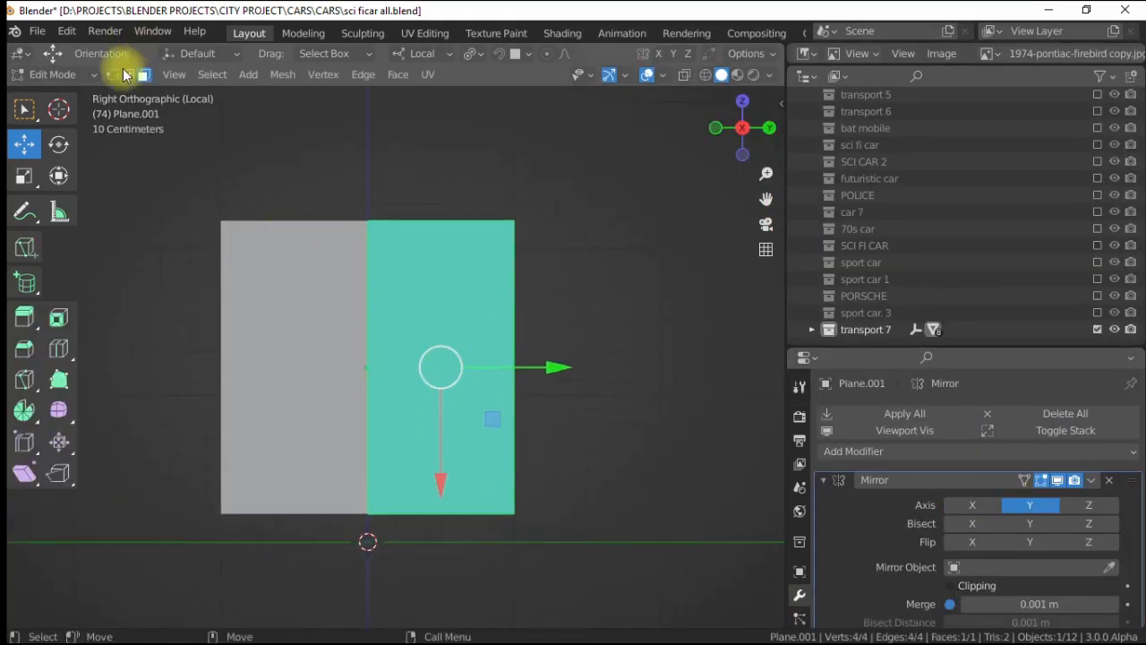
click(128, 75)
click(439, 221)
key(g)
click(443, 384)
click(440, 513)
click(507, 512)
drag(604, 512, 557, 500)
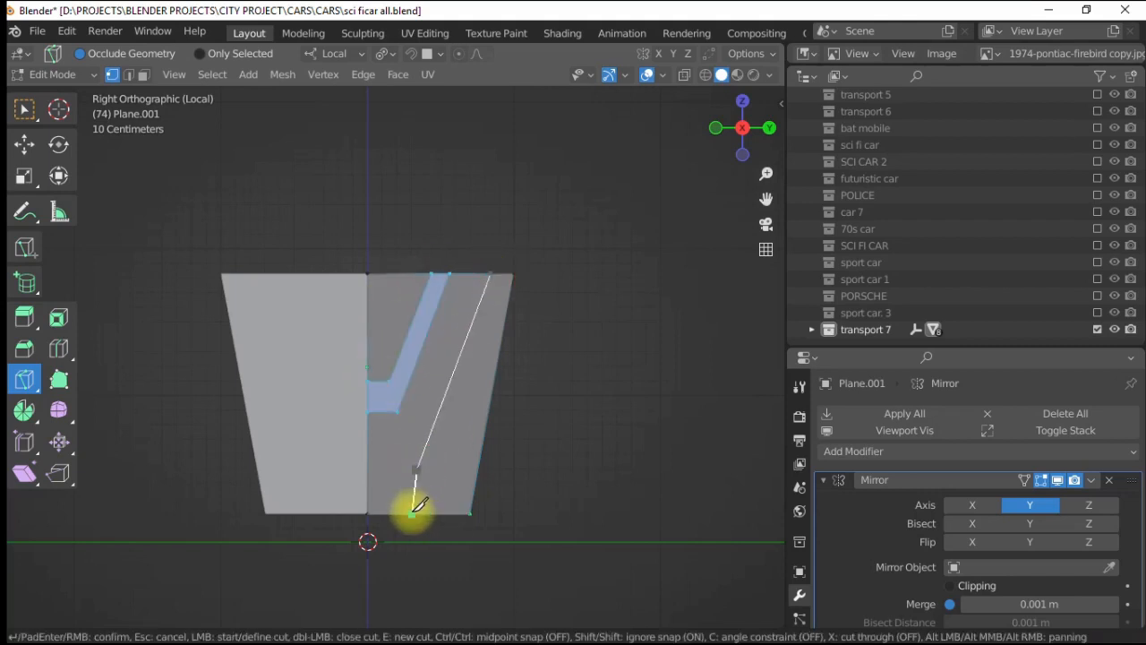
- Knife-cut three nested L-shaped lines into the half plane and bevel them into narrow strips
click(25, 144)
click(333, 307)
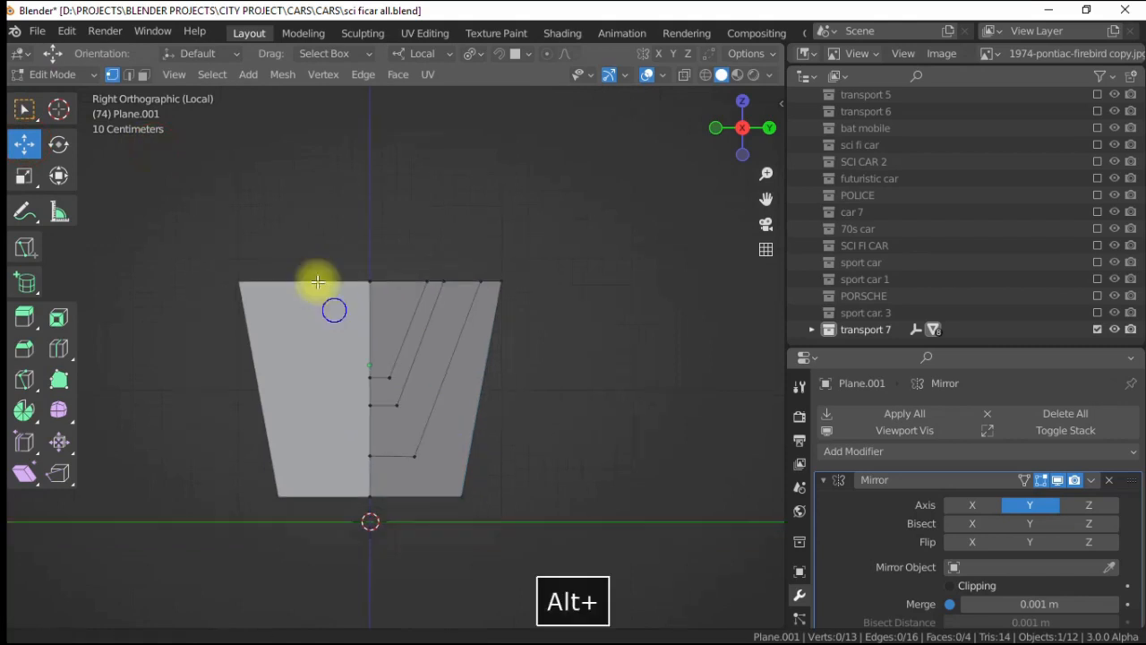
alt+drag(317, 281, 259, 303)
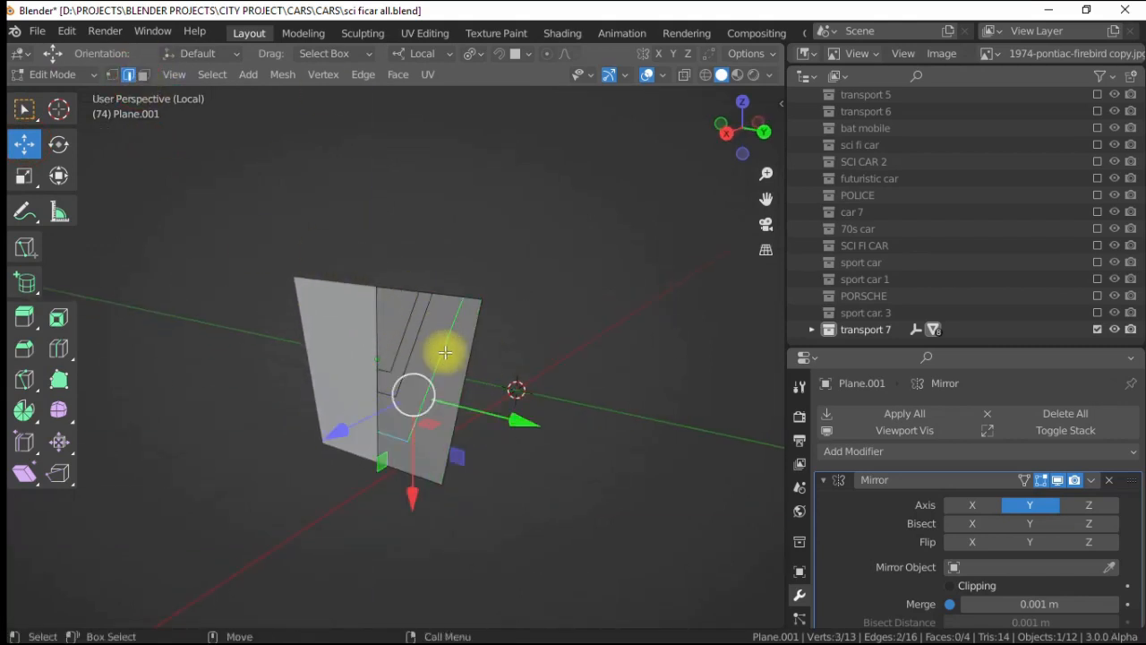
key(ctrl+b)
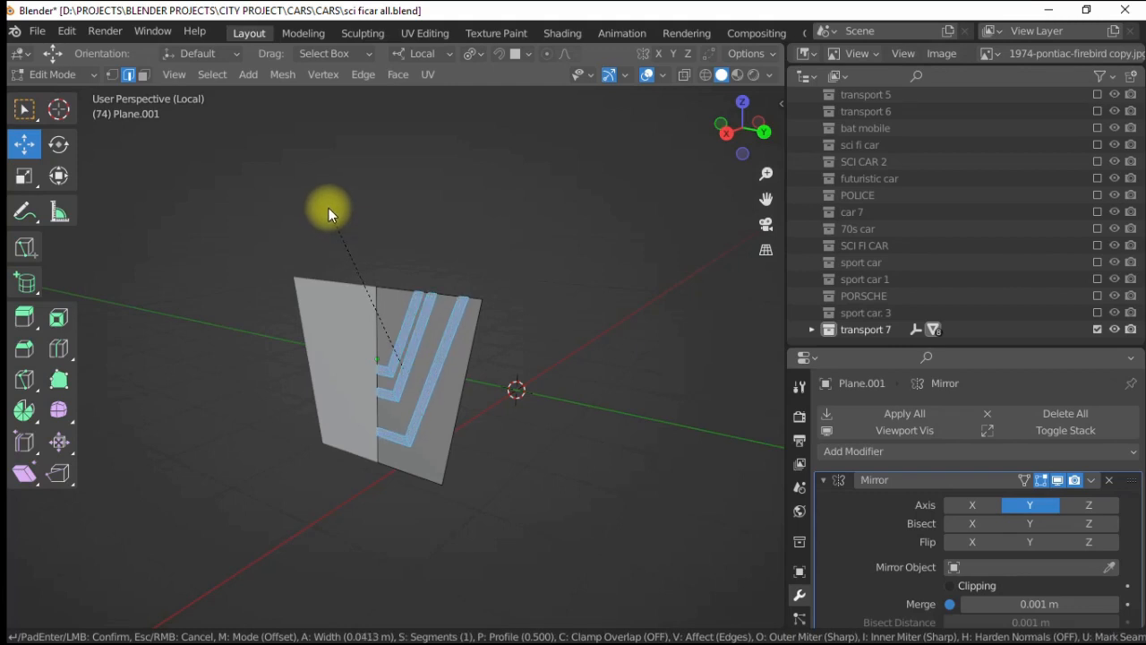
click(230, 113)
scroll(230, 112, up, 2)
click(141, 619)
click(313, 356)
click(118, 286)
- Split the three bevelled strips' faces off from the surrounding plane and clear the selection
alt+drag(418, 299, 395, 266)
click(145, 76)
right_click(412, 322)
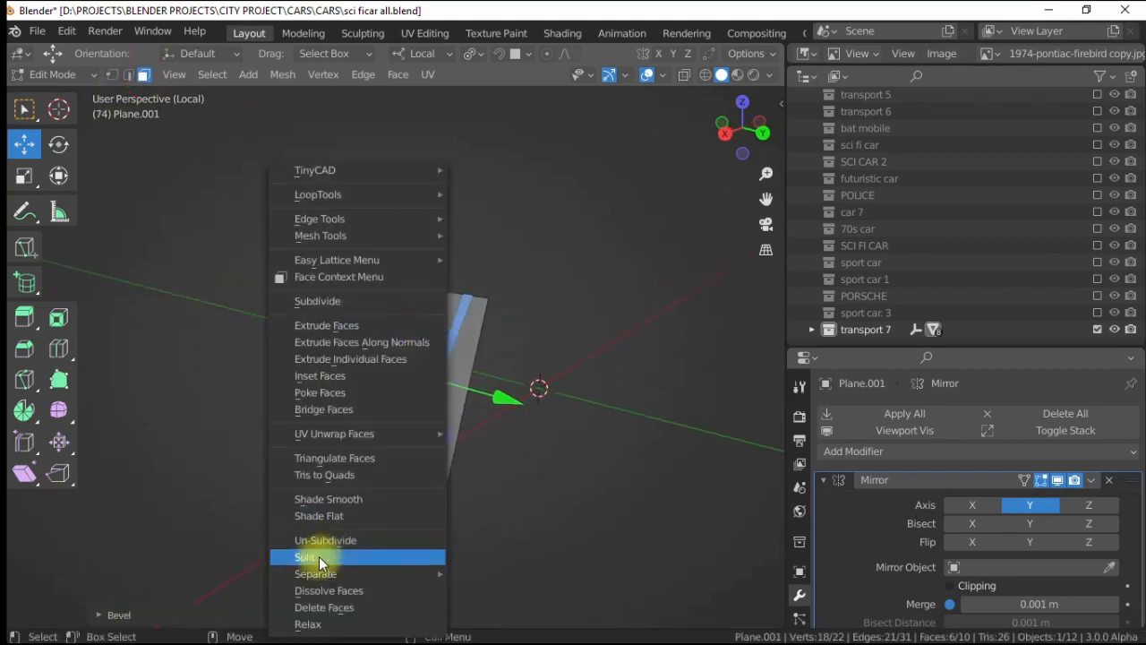
click(315, 557)
key(alt+a)
- Remove the innermost face and reshape the outermost face into a band running parallel to the strips
alt+drag(431, 332, 477, 312)
click(117, 75)
alt+shift+drag(364, 292, 400, 253)
click(498, 447)
drag(616, 462, 573, 463)
drag(435, 475, 449, 555)
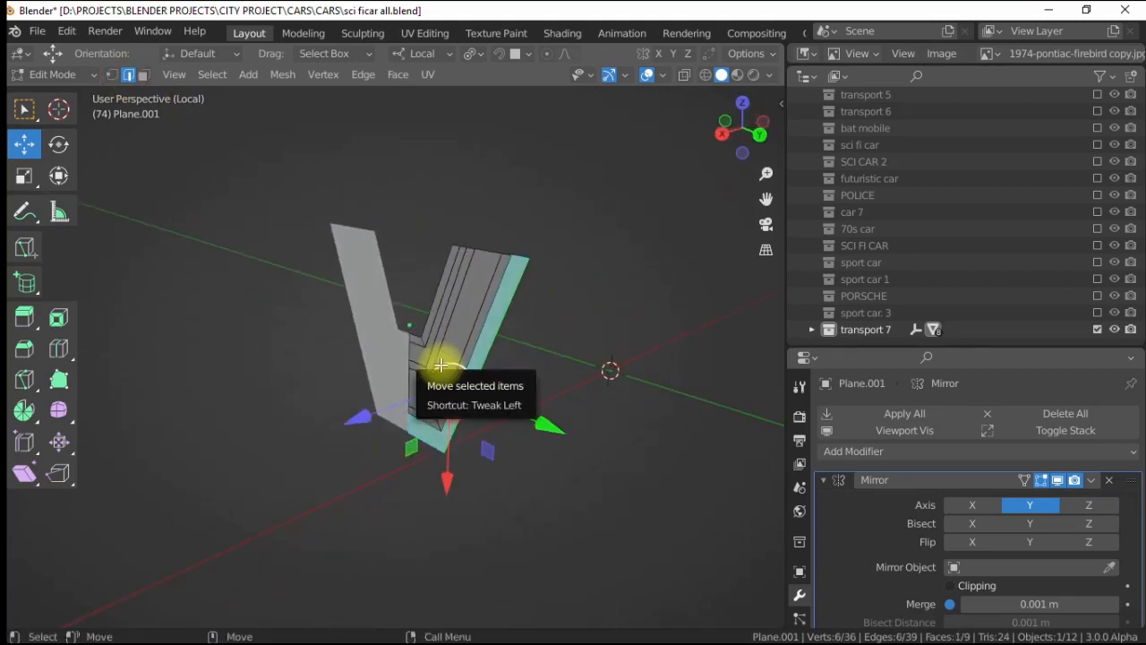
- Extrude the outer band's faces along their normals to give it thickness, and clear the selection
right_click(466, 348)
click(142, 77)
right_click(471, 318)
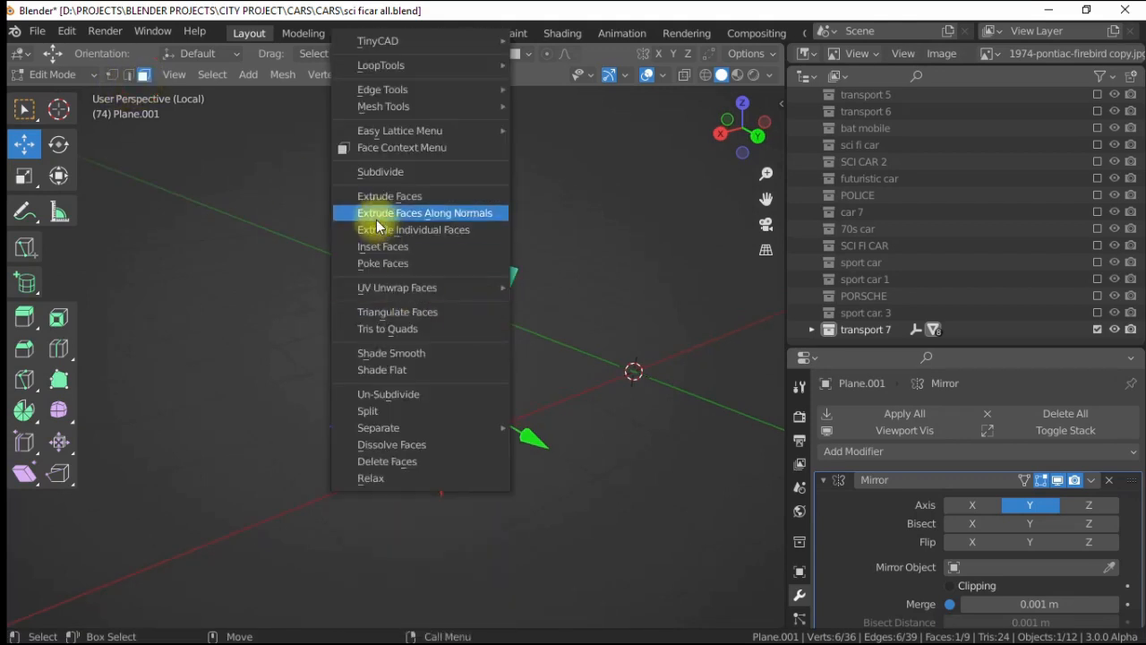
click(378, 218)
click(376, 228)
key(alt+a)
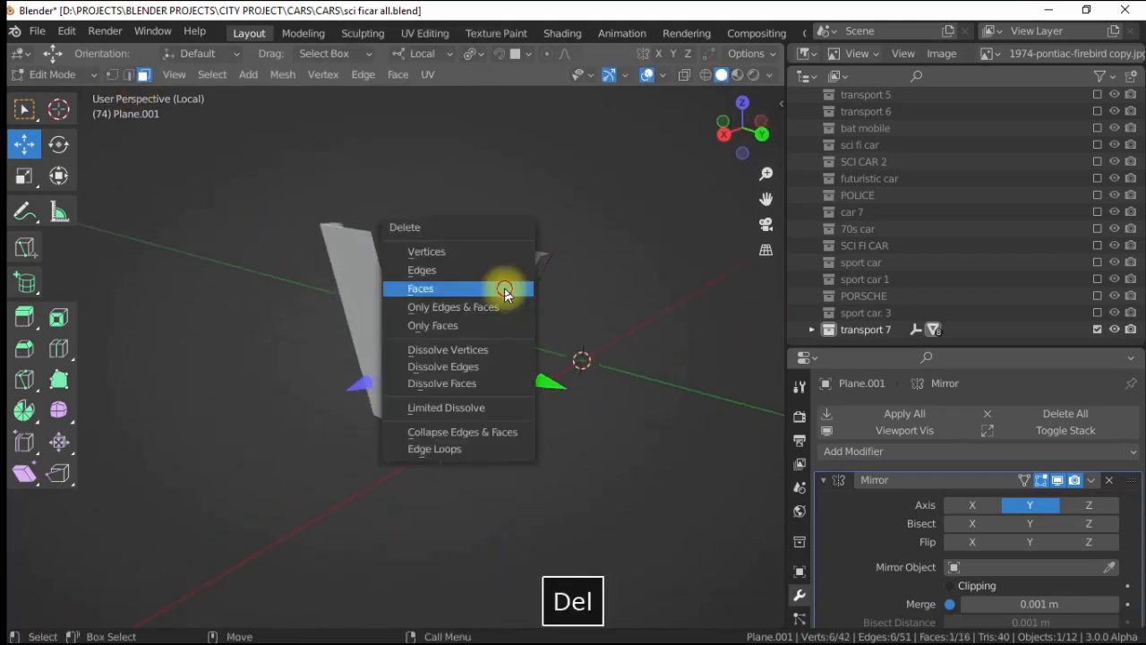
- Delete the filler faces lying between the three strips
click(425, 351)
key(Delete)
click(426, 351)
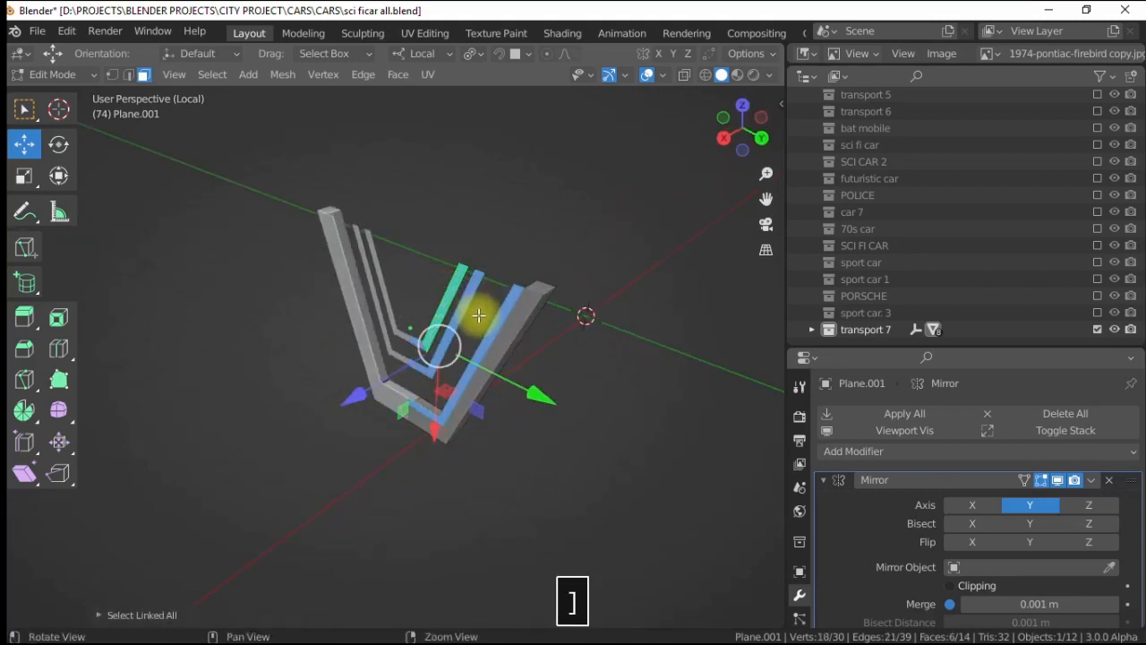
- Select the three linked strips and extrude their faces along the normals
alt+drag(479, 315, 490, 322)
right_click(484, 317)
click(391, 310)
click(276, 365)
- Select the short edges at the upper and lower ends of the outer band and the strips
alt+drag(274, 366, 268, 329)
click(157, 121)
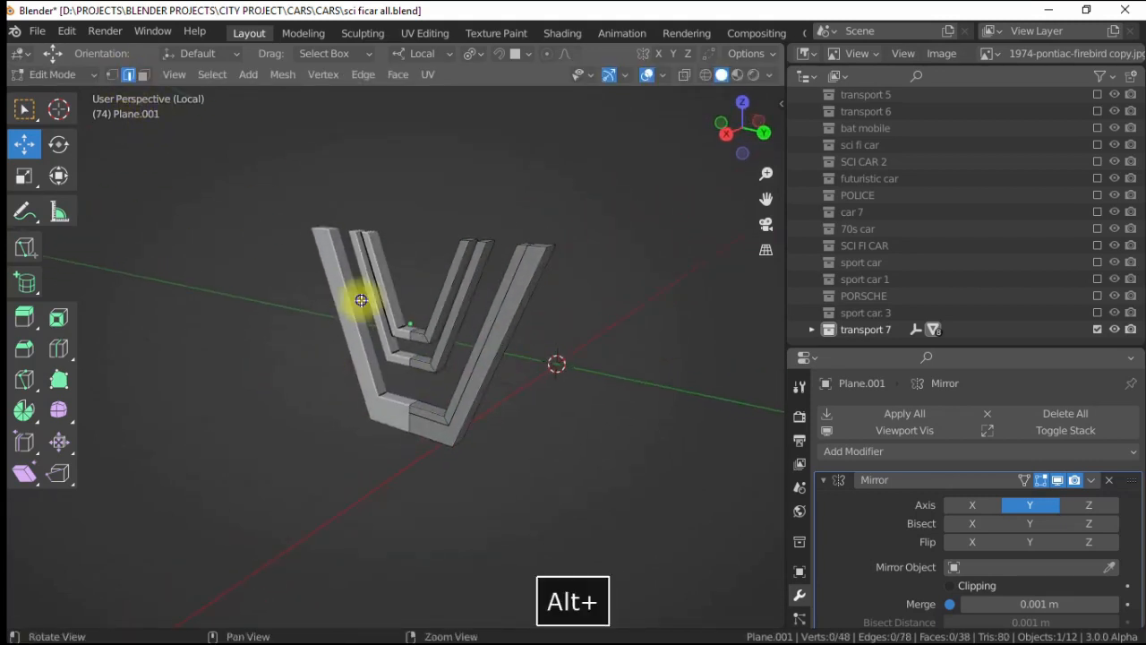
alt+drag(360, 300, 336, 268)
click(478, 470)
alt+drag(562, 226, 578, 289)
shift+click(590, 284)
alt+drag(425, 412, 423, 371)
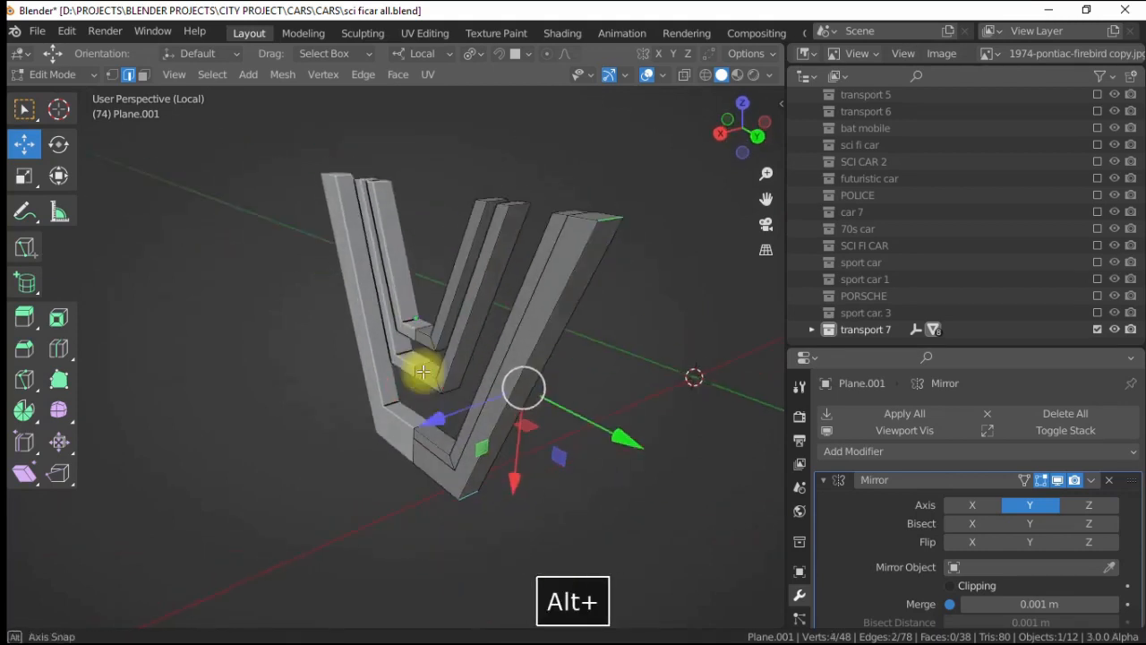
shift+click(495, 211)
- Try to expand the edge selection by loops and bevel the band's and strips' end edges
click(212, 74)
mouse_move(243, 353)
click(394, 350)
click(362, 75)
click(433, 213)
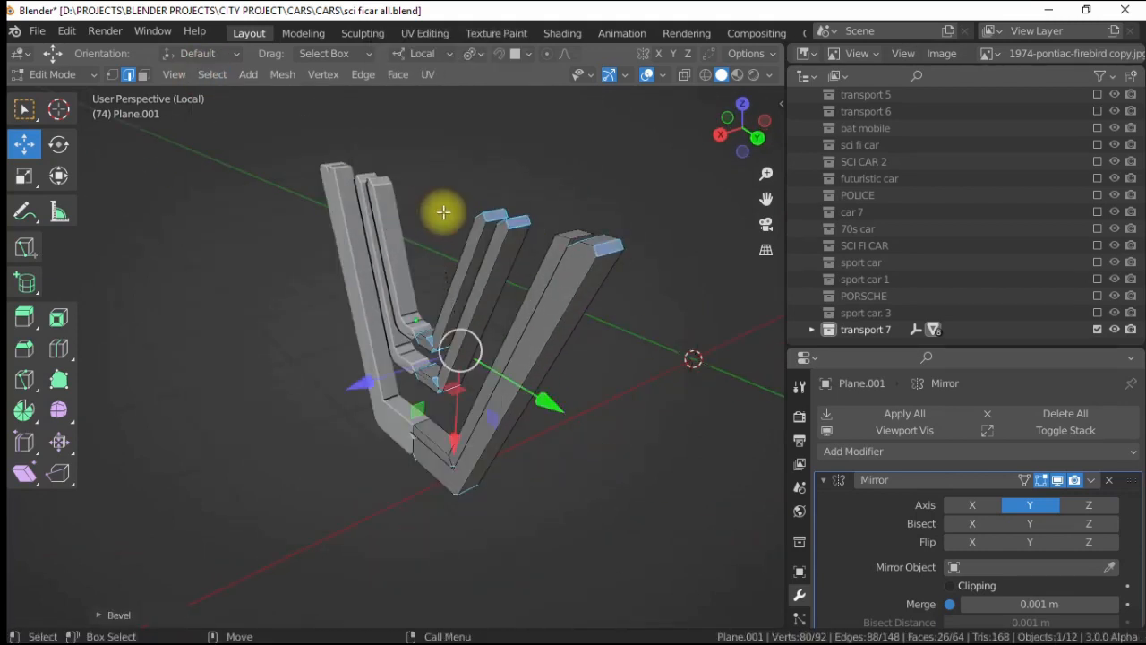
- Expand the end-edge selection to edge rings and bevel them with multiple segments to round the band's and strips' corners
click(213, 75)
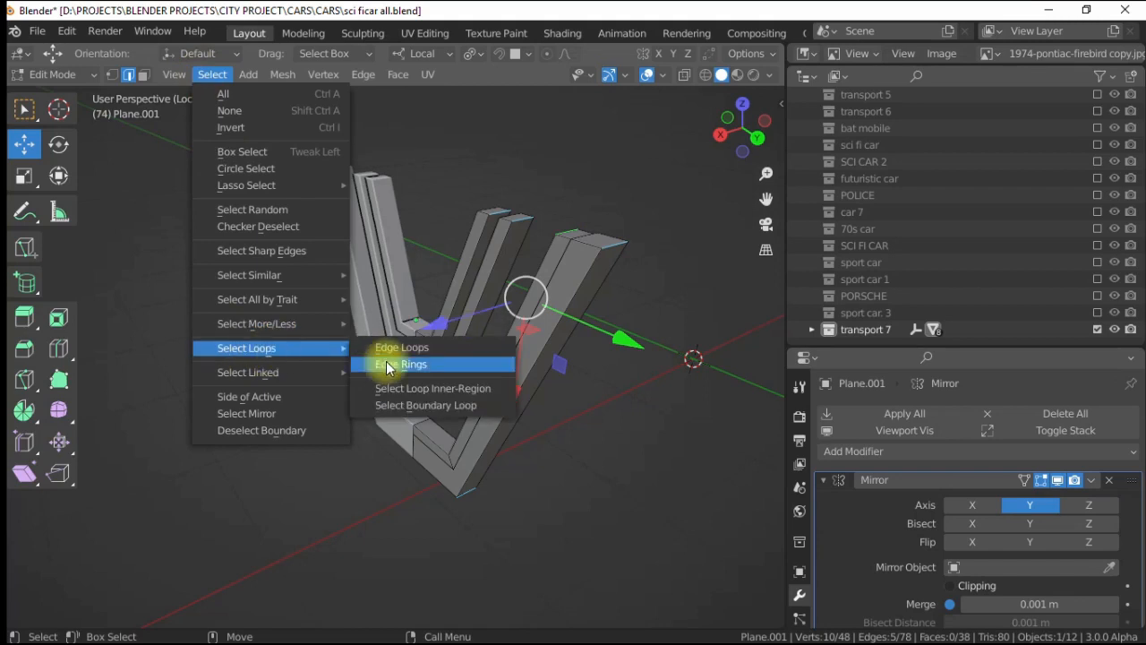
click(388, 367)
right_click(486, 219)
click(486, 218)
click(392, 329)
click(164, 612)
click(310, 375)
click(379, 319)
- Bevel the front outline edges of the outer band and all three strips with 3 segments
middle_drag(380, 320, 550, 315)
alt+shift+click(484, 275)
alt+shift+click(461, 297)
scroll(417, 343, up, 4)
middle_drag(417, 342, 465, 326)
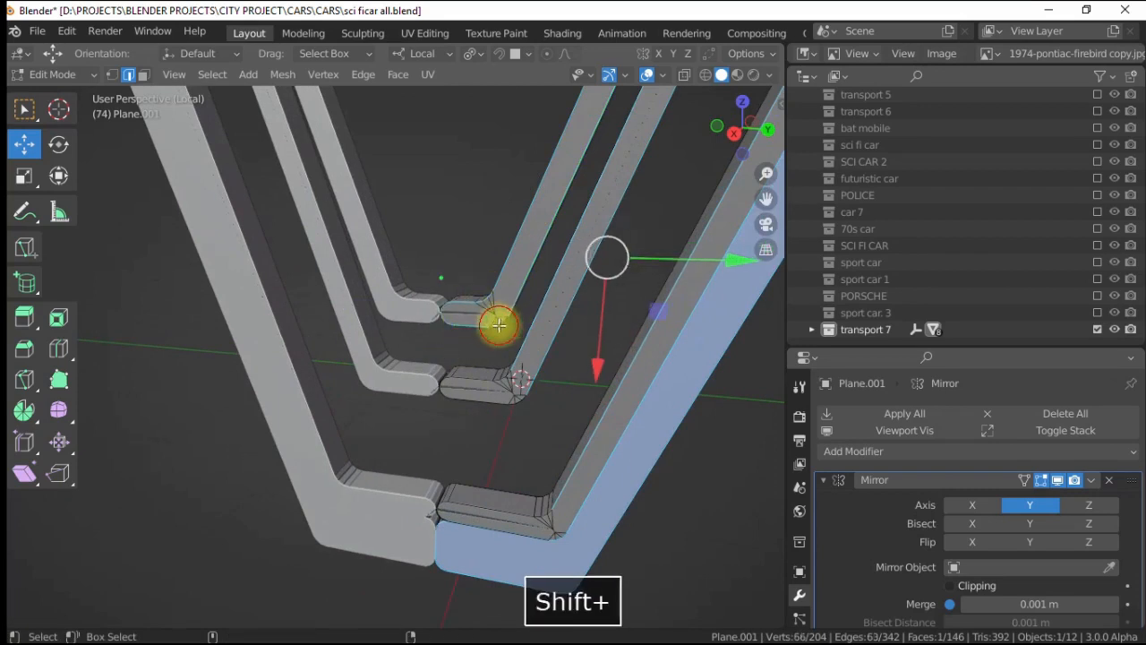
scroll(496, 395, up, 4)
alt+drag(496, 396, 547, 351)
scroll(593, 409, down, 4)
shift+double_click(493, 517)
scroll(495, 512, down, 2)
alt+drag(495, 512, 505, 441)
scroll(505, 441, up, 3)
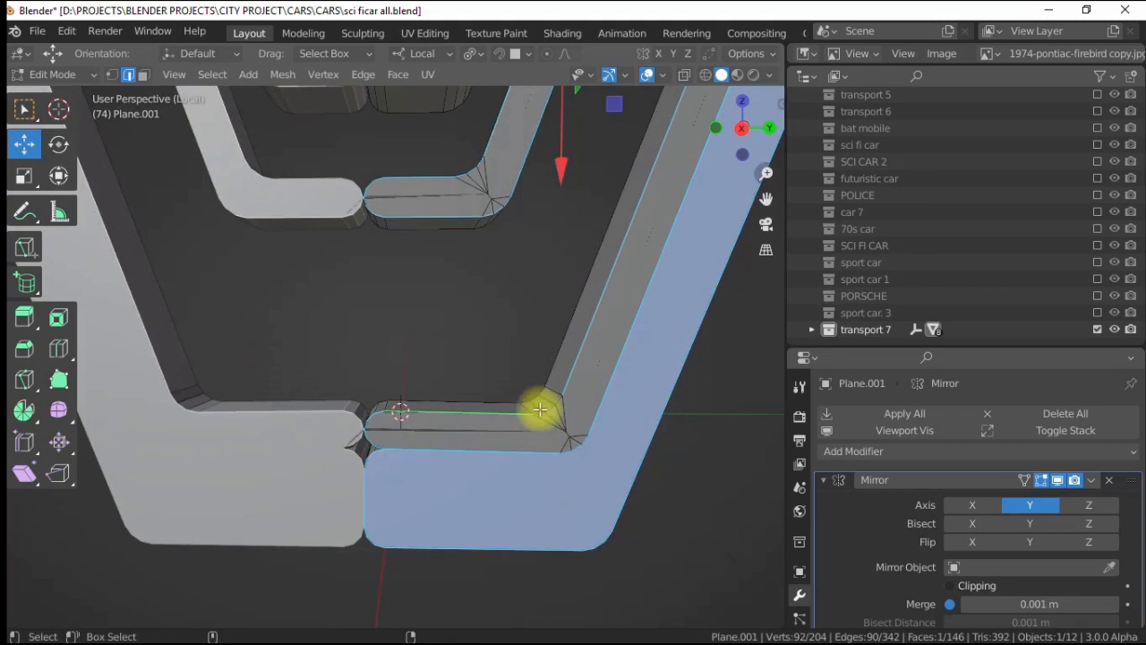
scroll(537, 404, down, 4)
alt+drag(462, 328, 489, 229)
key(ctrl+e)
click(488, 218)
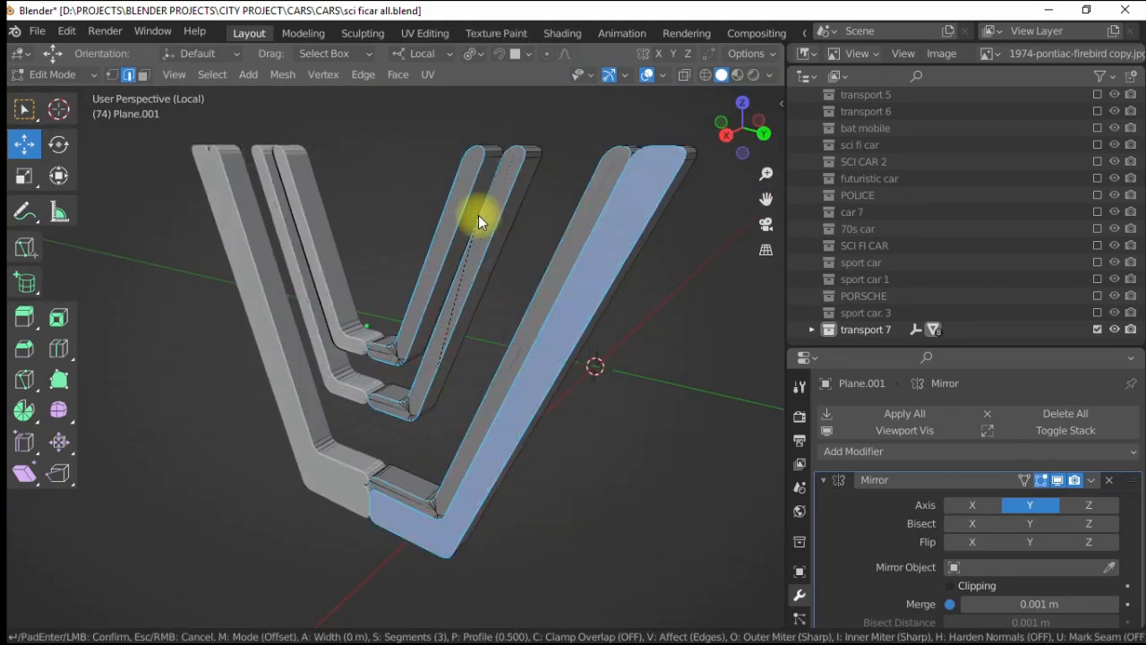
click(214, 417)
- Scale the strip next to the outer band down slightly and move it inward to leave a gap
alt+drag(438, 360, 489, 327)
key(3)
key(4)
scroll(973, 570, down, 1)
click(674, 516)
scroll(546, 420, down, 3)
key(3)
click(480, 332)
click(22, 177)
drag(338, 305, 350, 314)
click(24, 145)
drag(558, 376, 544, 384)
- Leave mesh editing, set the Mirror modifier's merge distance to 0.103 m and apply the modifier
alt+drag(508, 361, 384, 365)
key(Tab)
scroll(330, 314, up, 5)
alt+drag(329, 314, 390, 345)
click(395, 369)
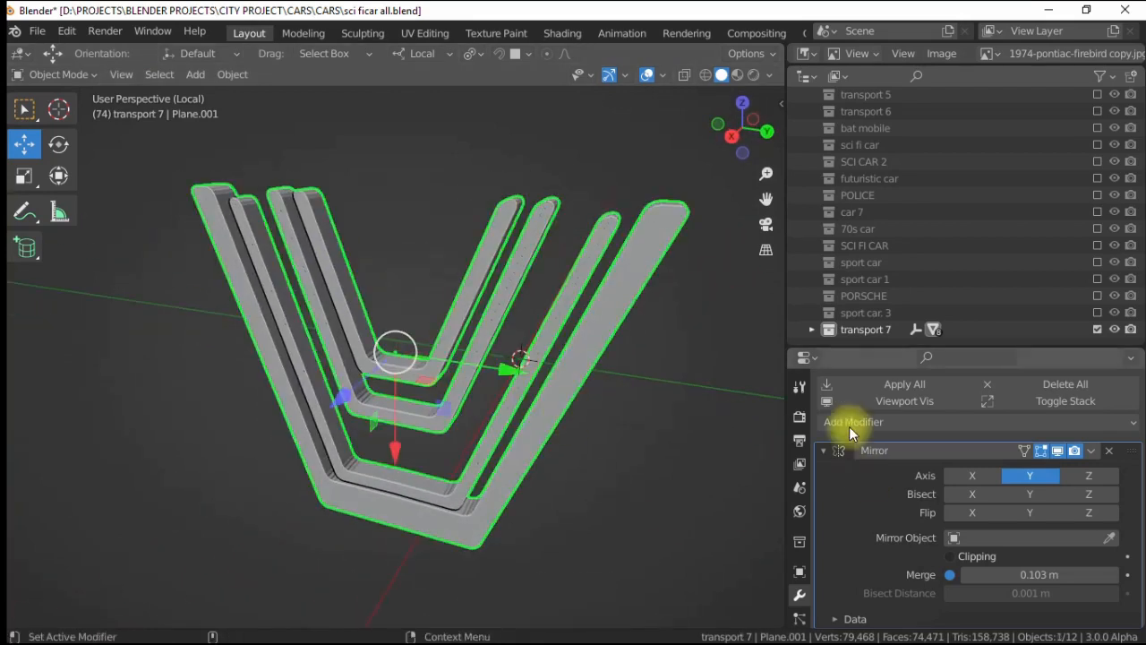
click(882, 385)
- Select the edge path along the inside of the innermost strip from end to end and fill it with a face
key(Tab)
scroll(407, 384, up, 1)
alt+drag(407, 385, 385, 393)
click(230, 345)
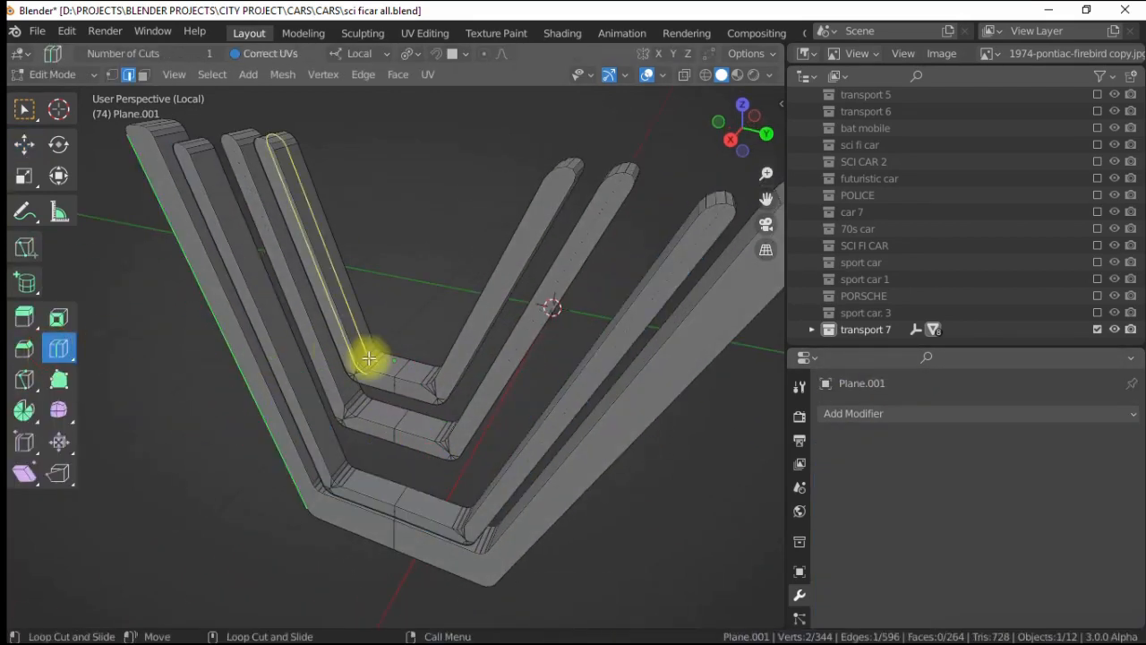
alt+drag(321, 195, 376, 224)
scroll(394, 242, up, 2)
ctrl+shift+click(498, 332)
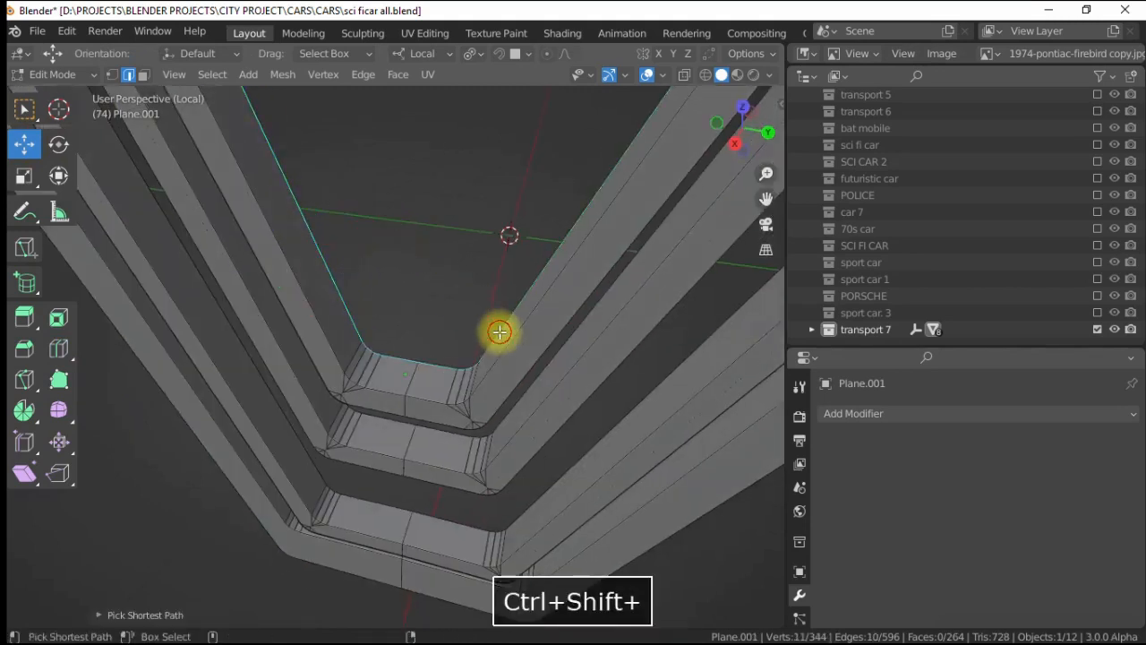
scroll(488, 314, down, 3)
alt+drag(479, 286, 421, 248)
key(f)
- Split the new centre face off from the adjoining innermost strip
click(145, 75)
right_click(340, 482)
click(333, 556)
- Scale the centre face down slightly and move it up a little within the innermost strip
alt+drag(367, 331, 452, 289)
click(24, 177)
drag(299, 263, 329, 257)
click(27, 146)
right_click(332, 256)
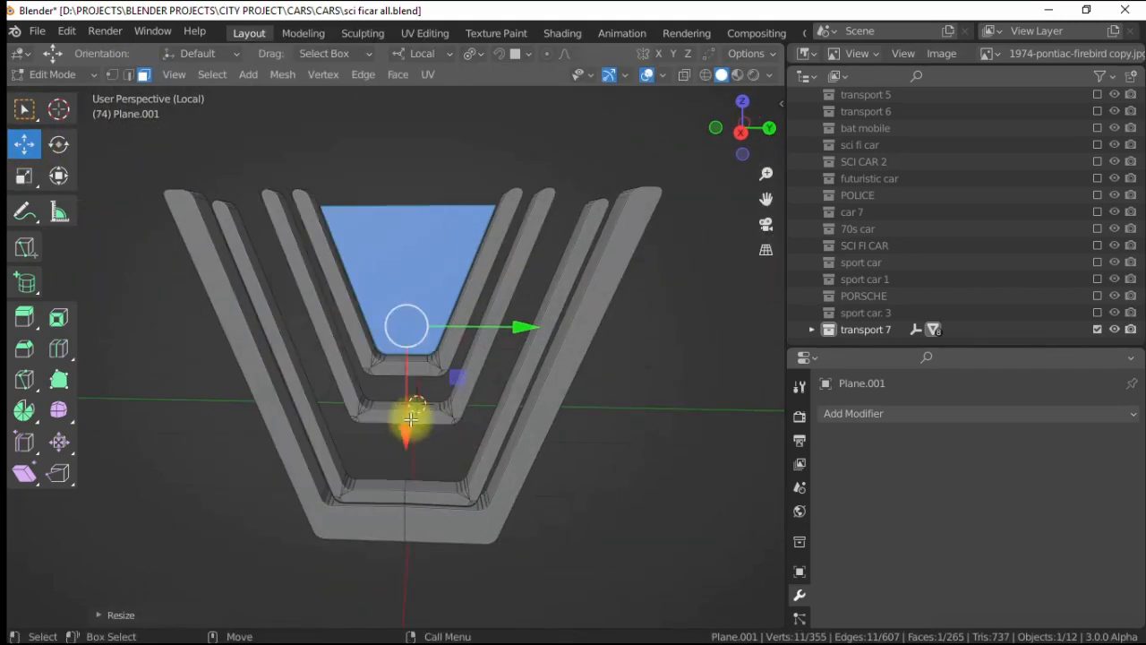
drag(408, 436, 407, 428)
drag(292, 267, 297, 270)
- Shift the centre face along its normal and extrude it into a solid panel
alt+drag(297, 270, 224, 304)
click(23, 150)
drag(299, 368, 288, 375)
right_click(287, 380)
click(289, 201)
click(283, 218)
- Bevel the edges of the extruded centre panel
right_click(428, 230)
alt+drag(326, 238, 475, 251)
click(426, 214)
click(378, 204)
click(380, 199)
- Leave mesh editing and exit local view to bring back the full car scene
key(Tab)
scroll(241, 283, down, 3)
alt+drag(241, 283, 398, 337)
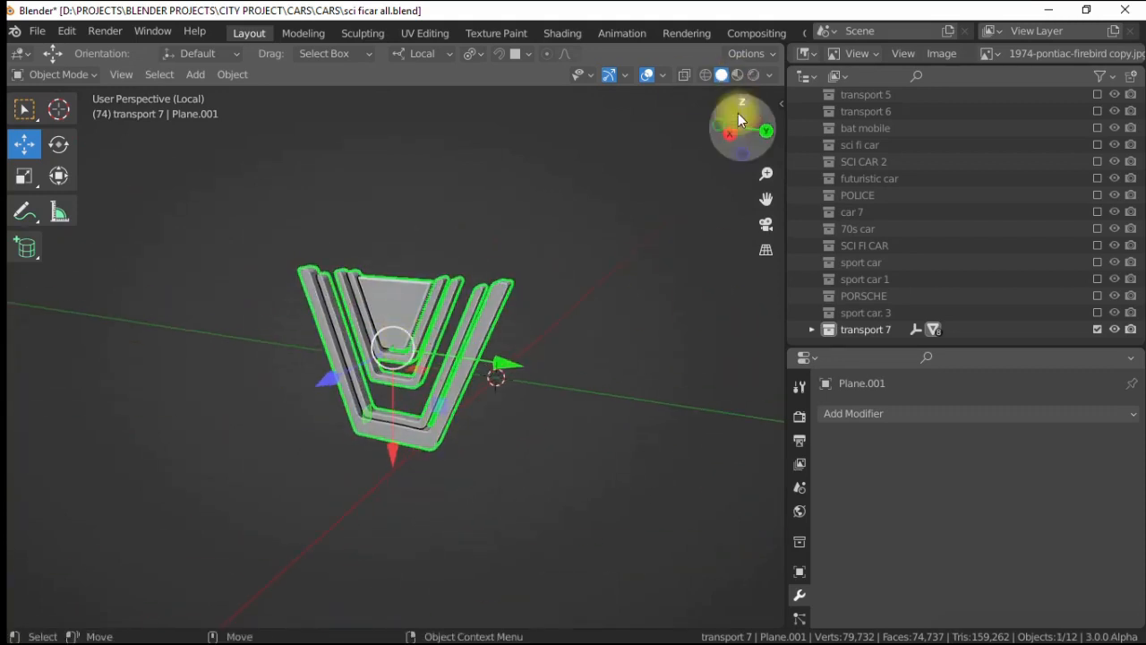
key(shift+i)
- Assign the existing metal material to the V-shaped emblem and deselect it
click(832, 413)
key(m)
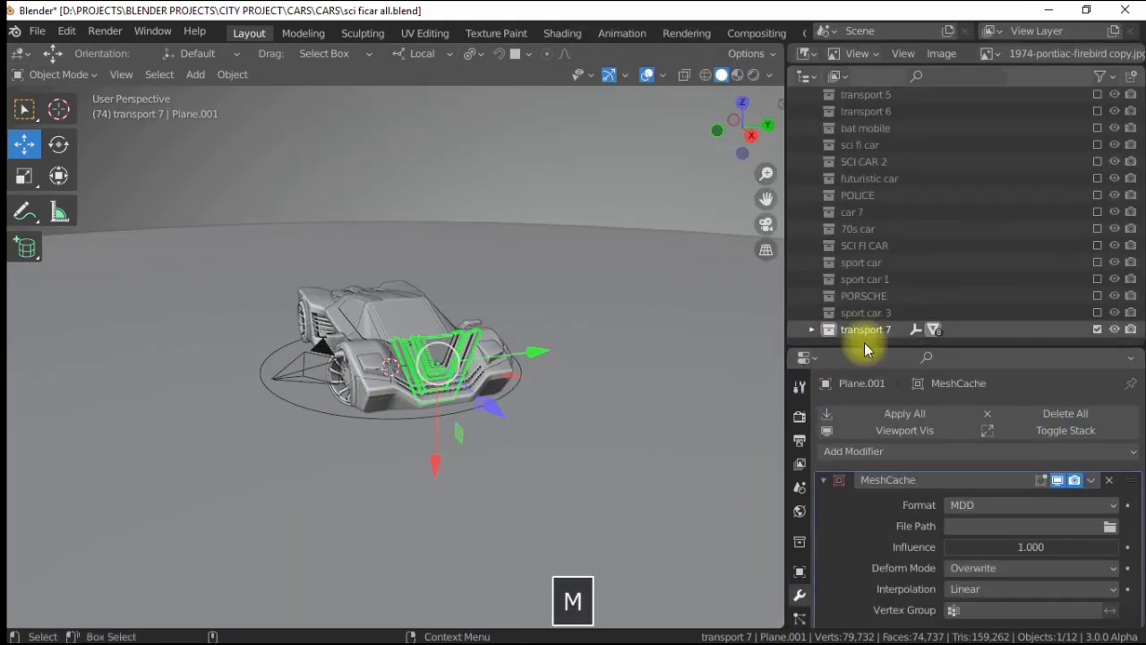
scroll(804, 599, down, 5)
click(800, 579)
click(828, 486)
text(m)
click(864, 310)
click(667, 241)
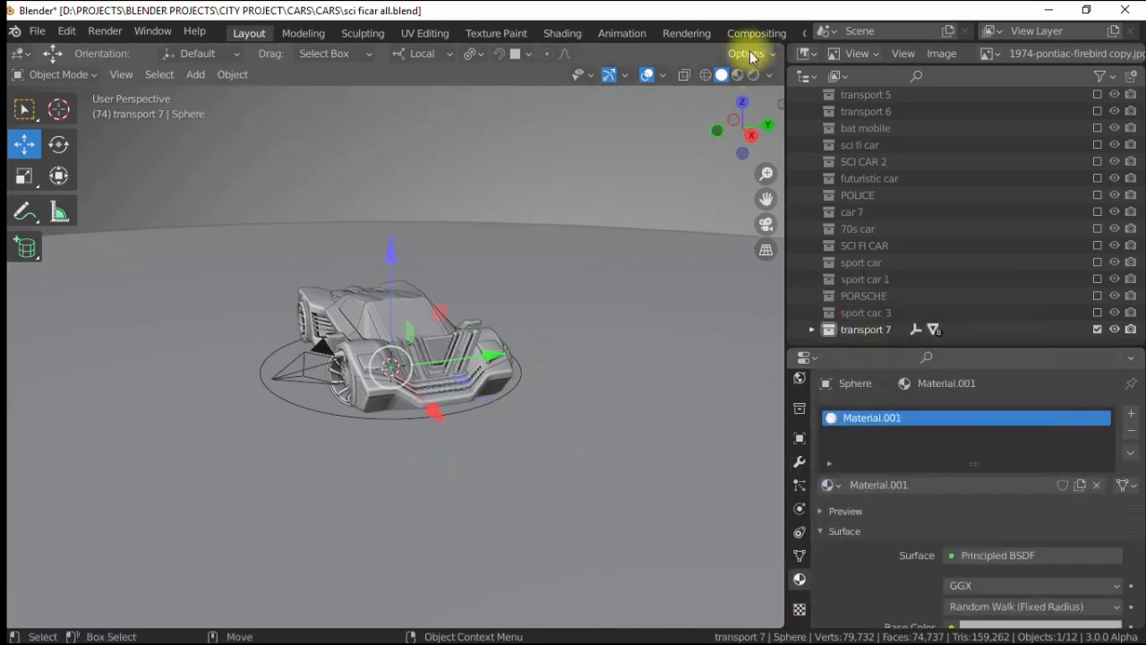
- Select the V-shaped emblem on the car's hood and scale it down to badge size
click(752, 75)
alt+drag(404, 340, 334, 328)
scroll(334, 328, up, 5)
click(334, 324)
click(24, 175)
drag(230, 313, 260, 339)
- Rotate the emblem to follow the hood's slope and show the scene in Material Preview shading
click(58, 143)
alt+middle_drag(261, 339, 408, 242)
scroll(407, 241, up, 3)
mouse_move(288, 314)
mouse_down()
mouse_move(283, 344)
mouse_move(294, 286)
mouse_up()
click(700, 76)
click(737, 76)
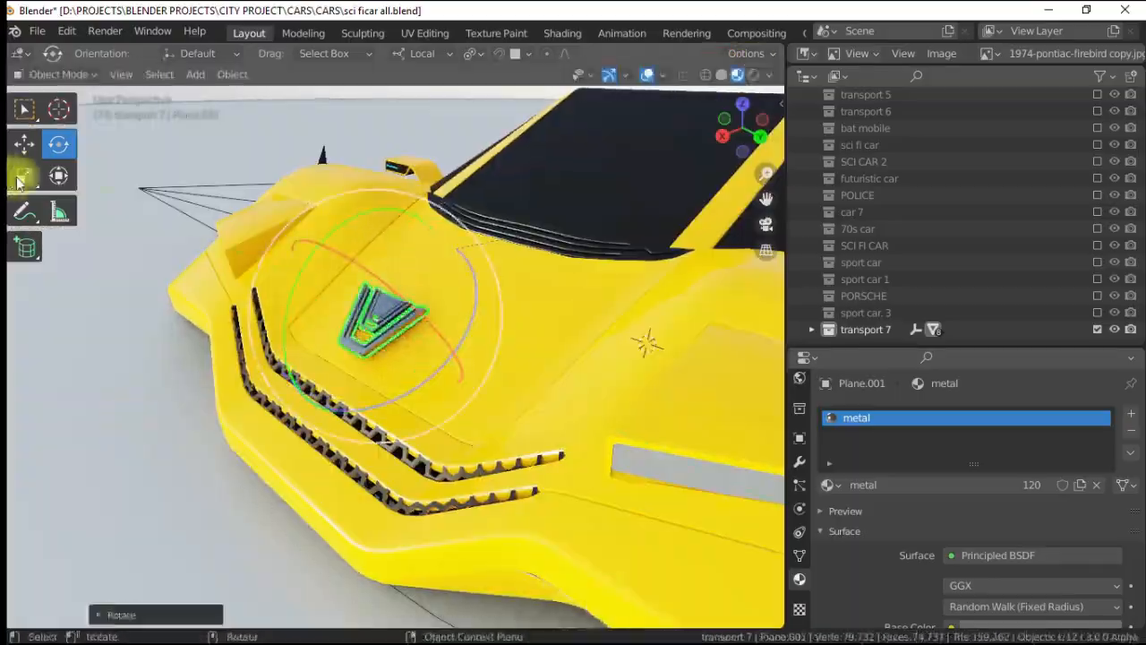
- Move the V-shaped emblem against the hood surface and fine-tune its rotation to match the slope
click(24, 144)
key(comma)
click(528, 318)
drag(313, 235, 360, 265)
click(59, 145)
scroll(304, 327, up, 3)
drag(328, 347, 338, 341)
scroll(309, 305, down, 6)
- Scale the V-shaped emblem to adjust its size on the hood
middle_drag(324, 284, 344, 323)
scroll(344, 323, up, 5)
alt+middle_drag(344, 322, 318, 361)
alt+drag(317, 361, 314, 385)
scroll(314, 385, down, 3)
click(24, 177)
drag(417, 358, 442, 375)
- Move the V-shaped emblem into its final place on the hood, just above the front grille strips
click(24, 144)
alt+drag(403, 312, 371, 328)
scroll(358, 340, up, 3)
drag(298, 449, 280, 463)
scroll(358, 358, down, 6)
click(403, 295)
mouse_move(402, 295)
alt+mouse_down()
mouse_move(412, 278)
mouse_move(252, 278)
mouse_move(374, 358)
mouse_move(431, 347)
alt+mouse_up()
- Select the emblem together with the car body and join them into one object
scroll(472, 296, up, 4)
click(429, 337)
shift+click(354, 430)
right_click(271, 386)
click(234, 361)
- Show the scene in Rendered shading and look through the camera
scroll(313, 322, down, 6)
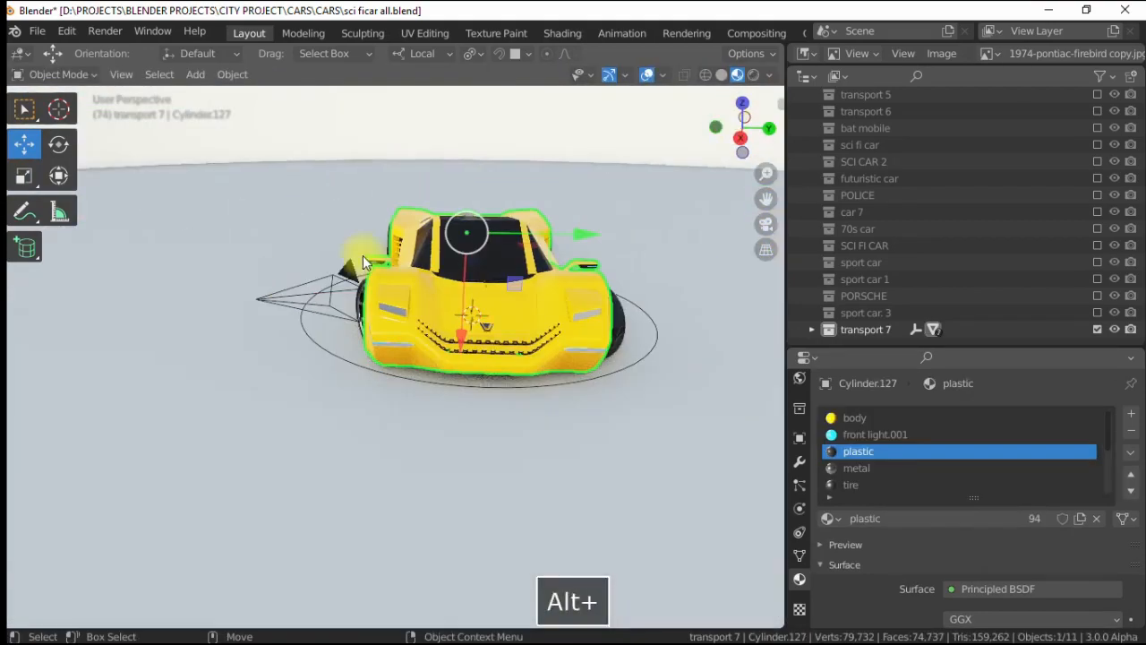
click(753, 75)
click(766, 222)
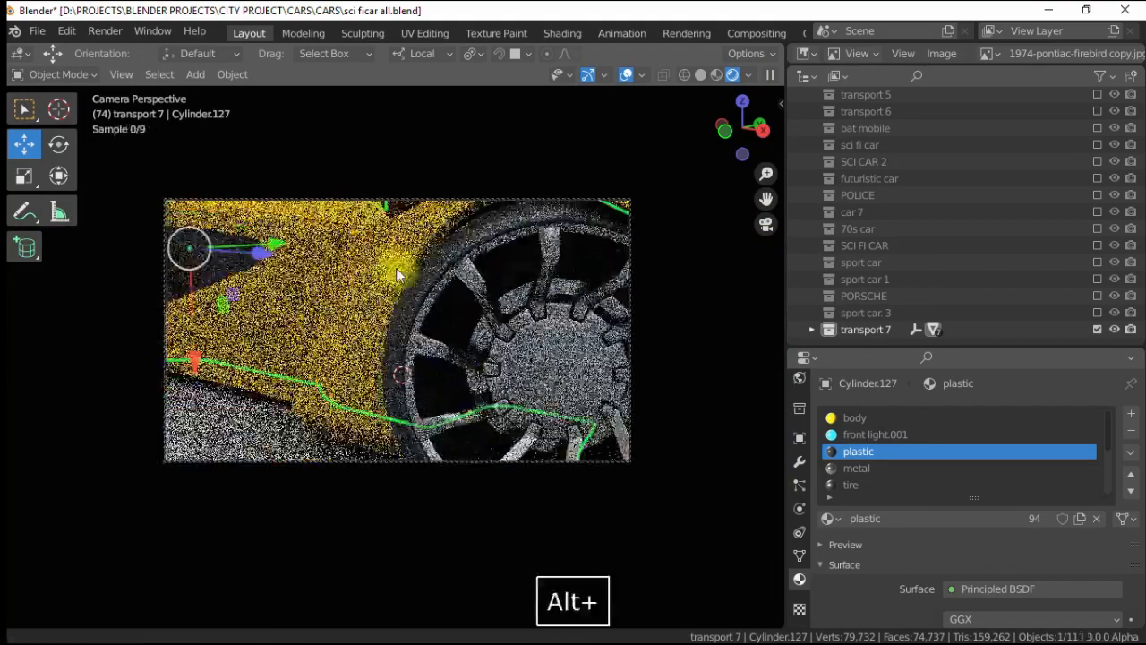